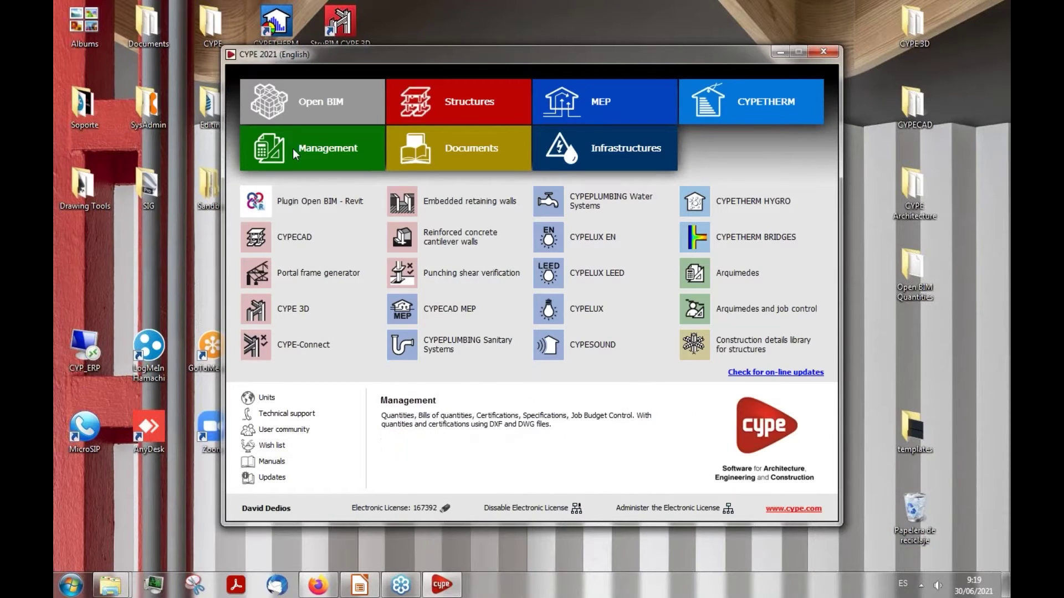
Look through the program groups of the CYPE 2021 launcher, including Management and Documents, ending with the Structures programs
left_click(485, 105)
left_click(608, 105)
left_click(331, 156)
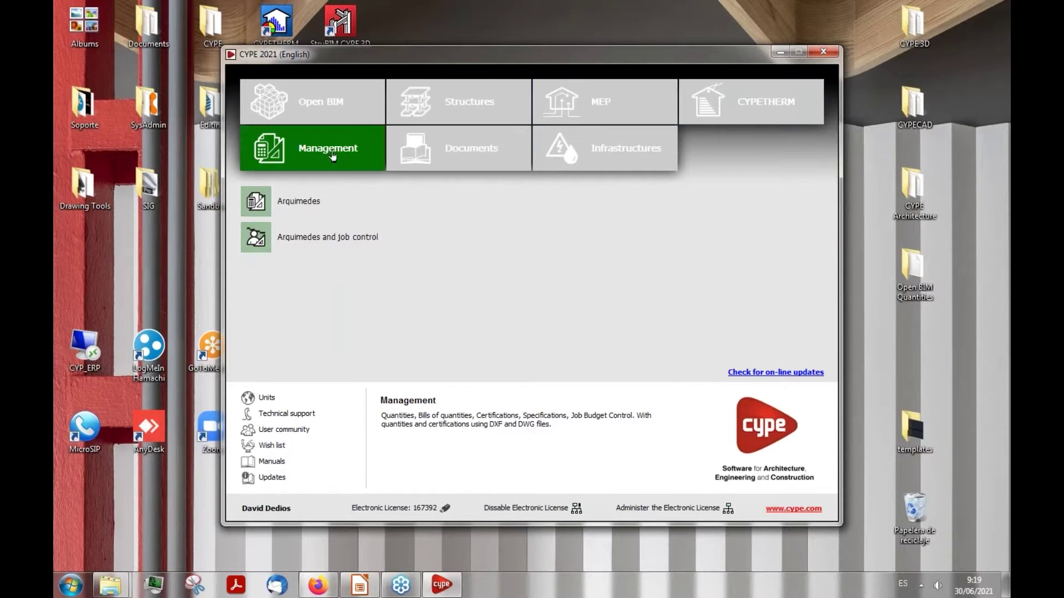
left_click(463, 148)
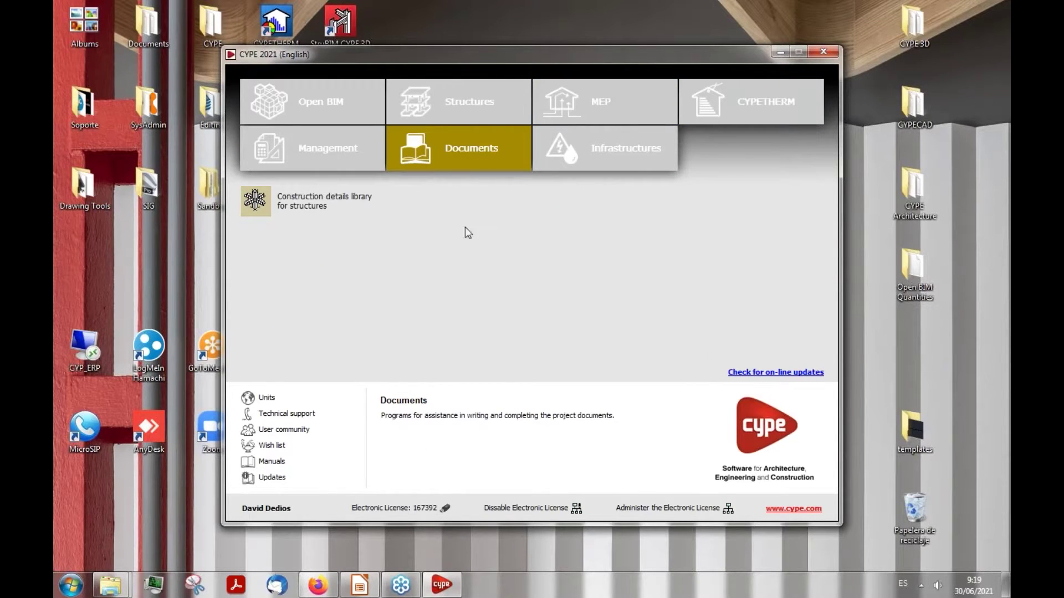
left_click(462, 110)
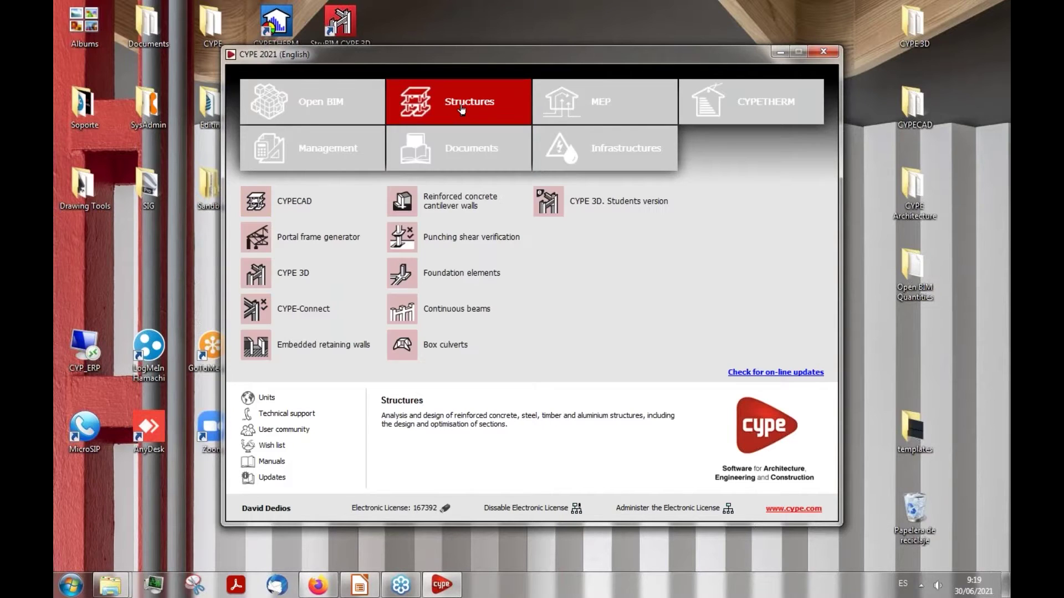
left_click_drag(471, 57, 586, 44)
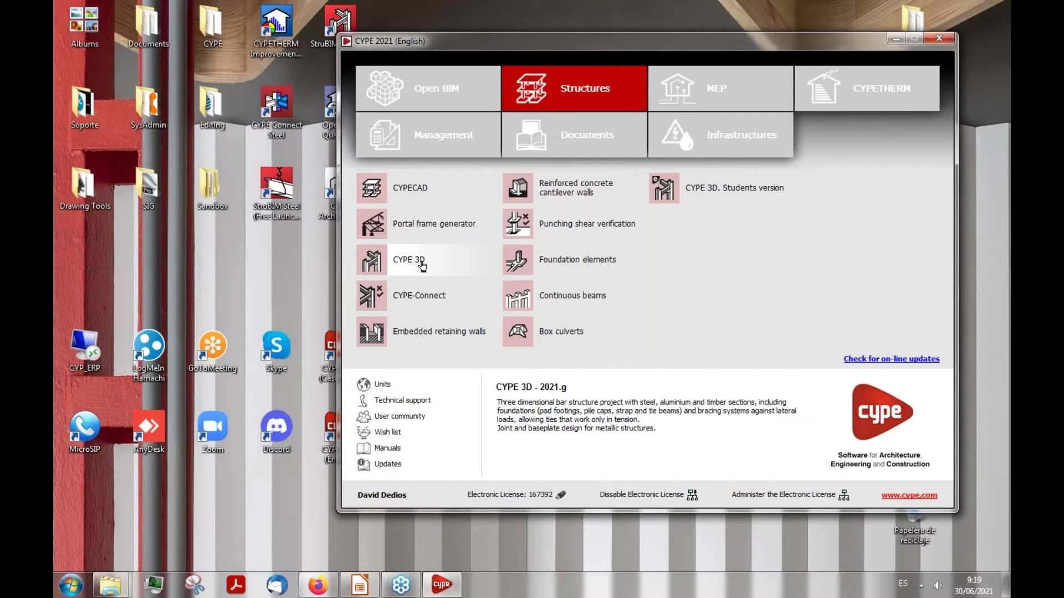
Switch to the browser and look through the active projects on BIMserver.center
left_click(316, 586)
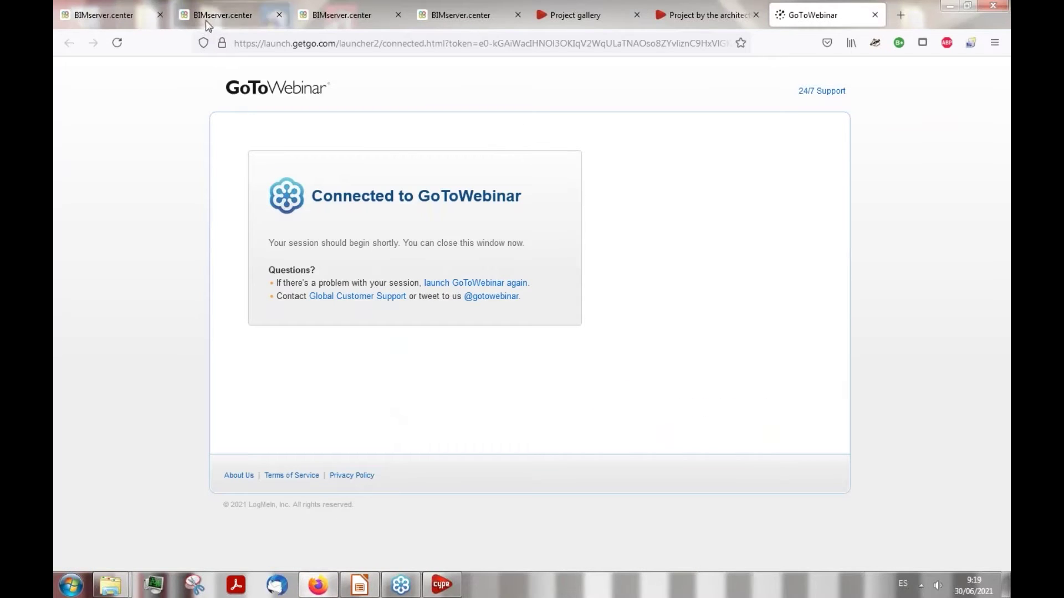
left_click(123, 12)
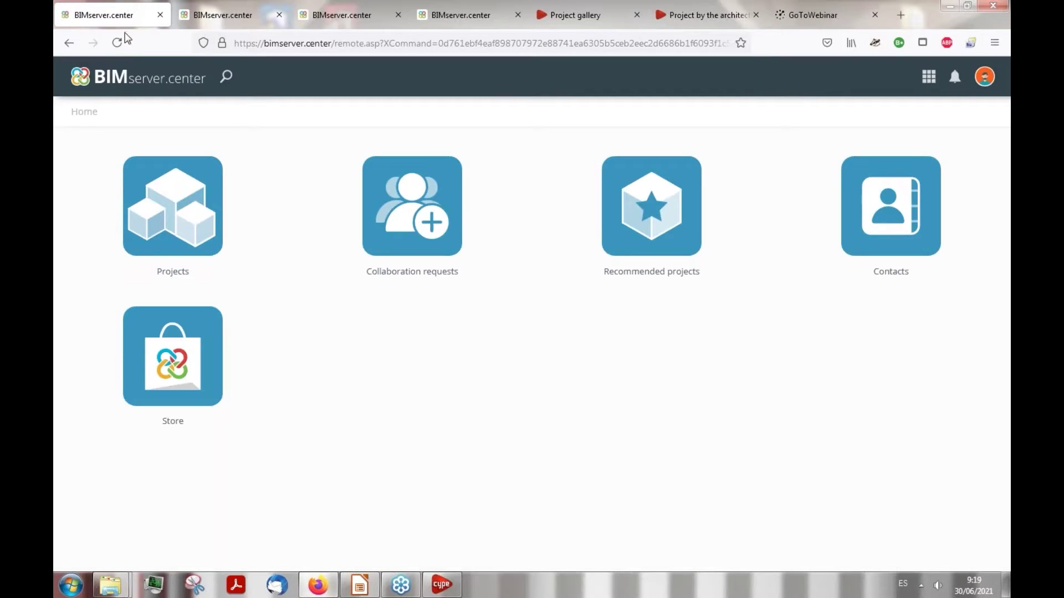
left_click(169, 228)
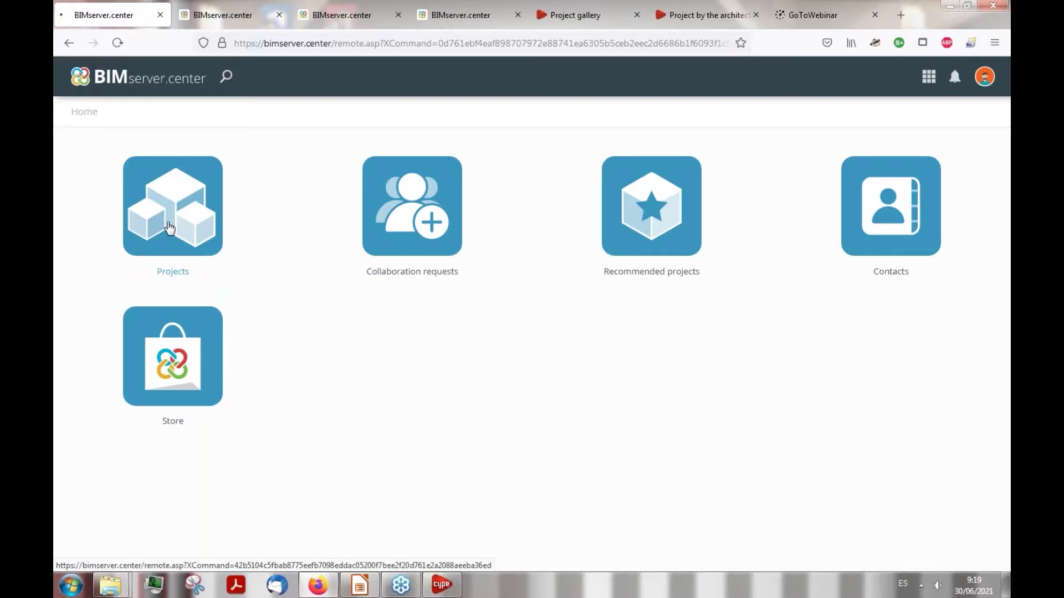
left_click(200, 21)
scroll(487, 316, "down", 4)
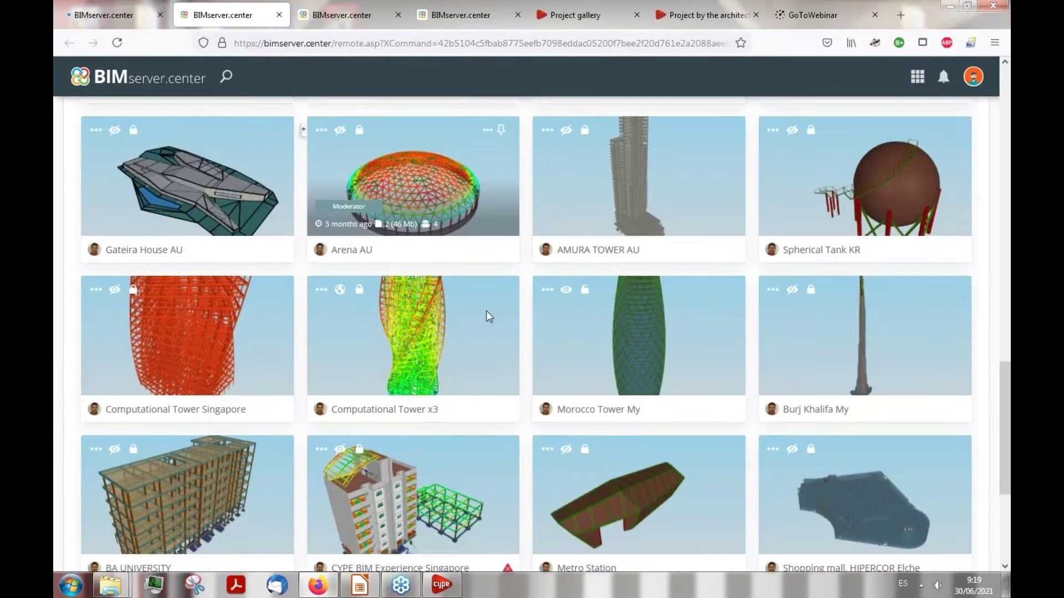
scroll(487, 316, "up", 3)
scroll(497, 368, "up", 8)
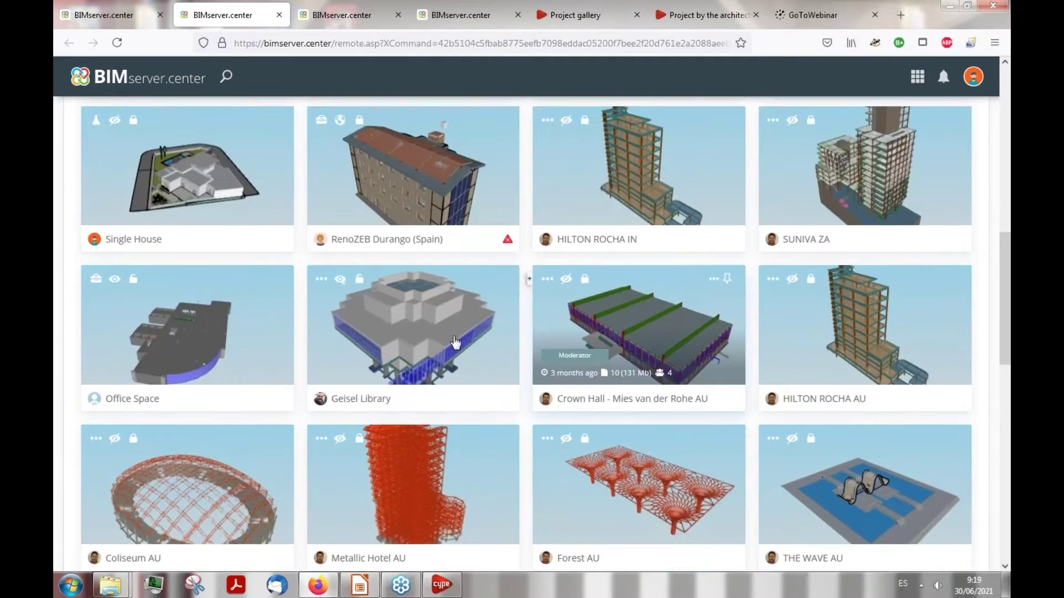
scroll(444, 361, "up", 3)
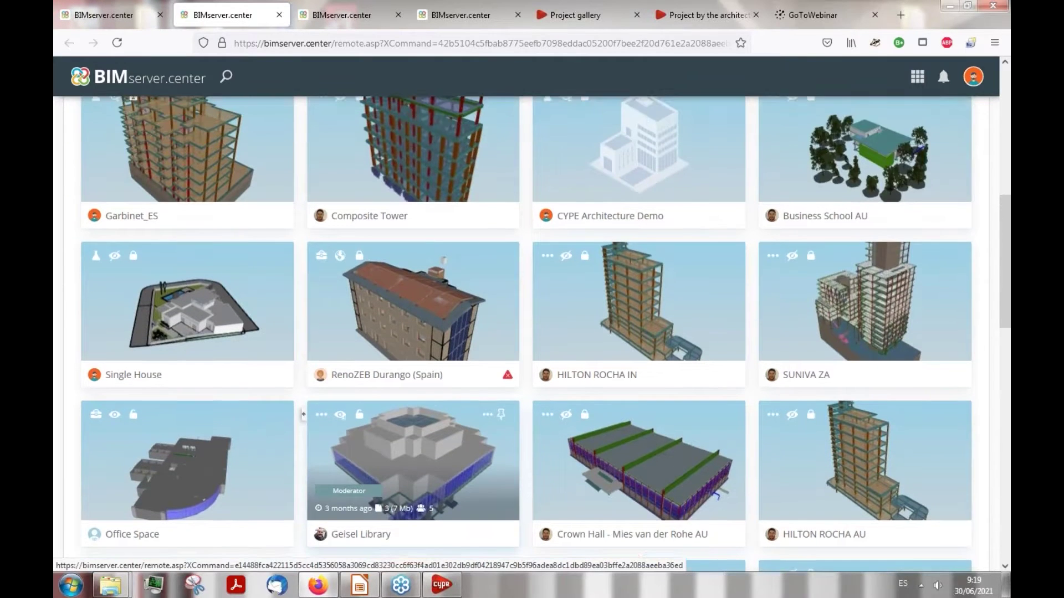
scroll(413, 388, "up", 4)
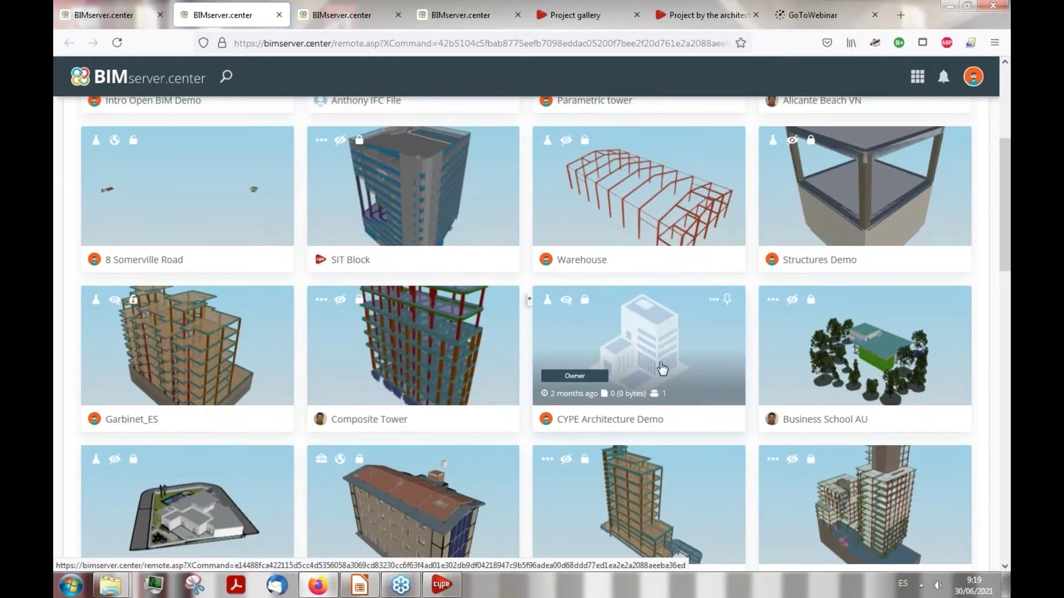
scroll(662, 368, "up", 4)
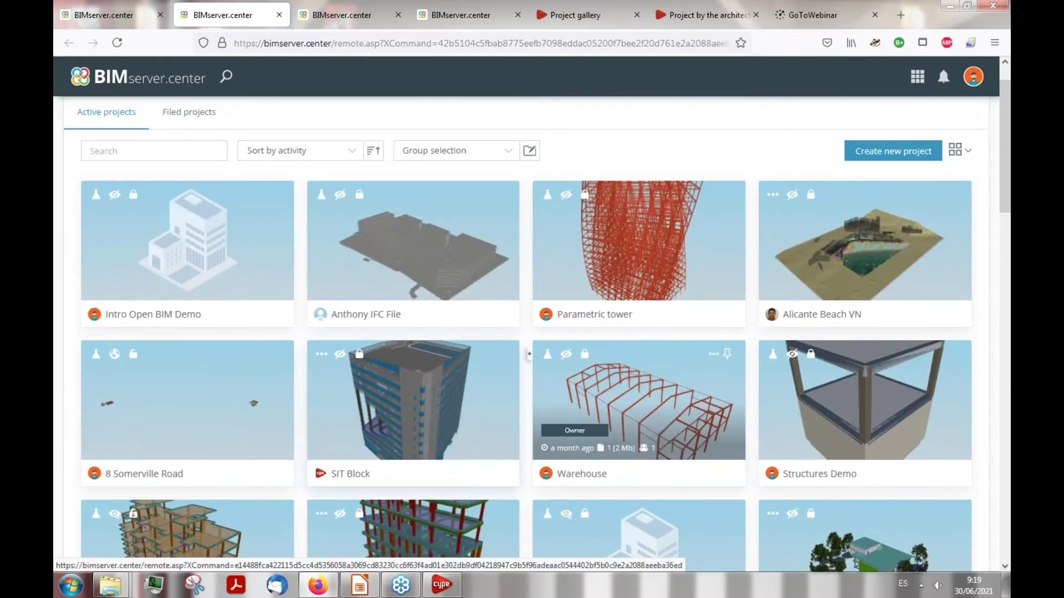
scroll(530, 354, "up", 1)
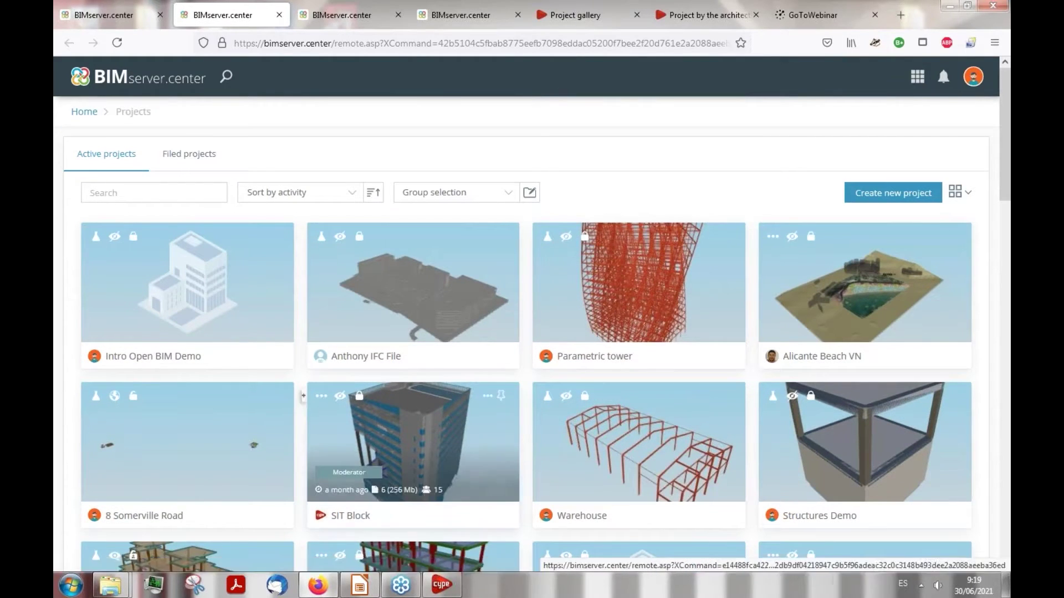
Switch to the CYPE 2021 launcher and start CYPE 3D
left_click(428, 588)
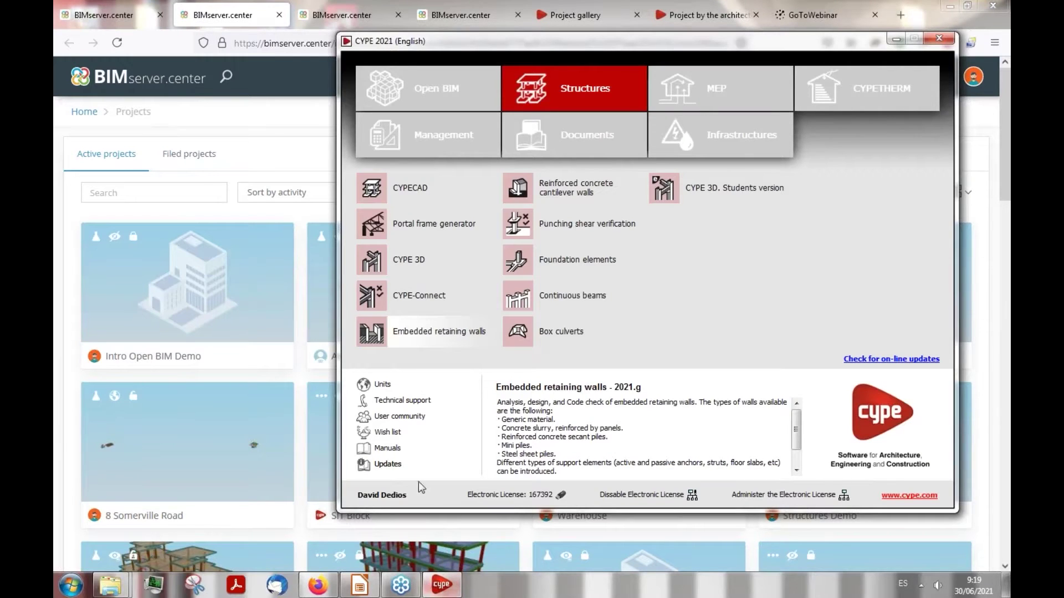
left_click(421, 263)
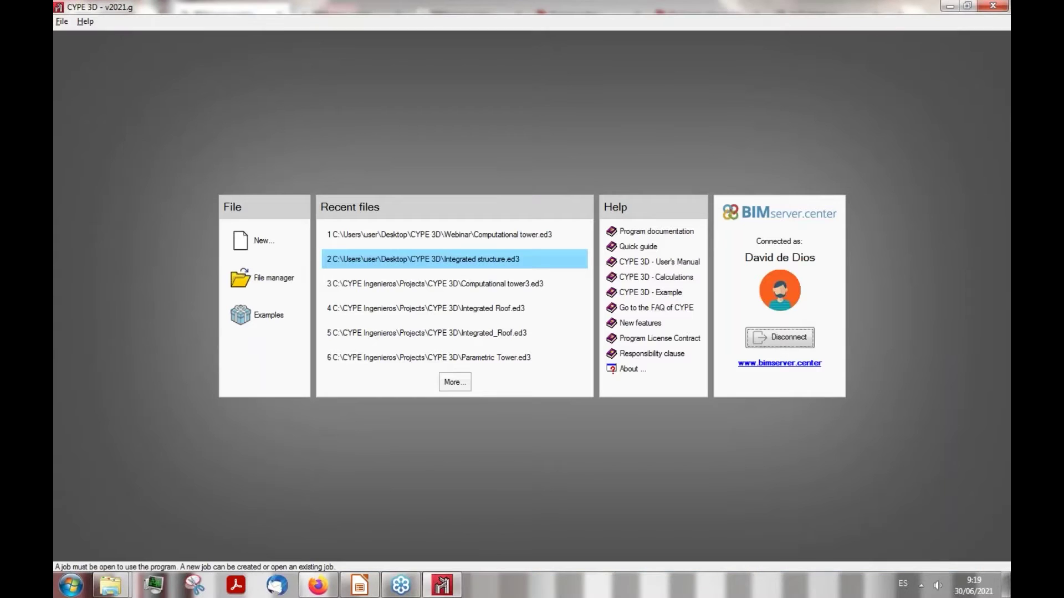
Switch to the browser and view the project gallery page of the icosahedron sculpture made of steel and concrete
left_click(318, 586)
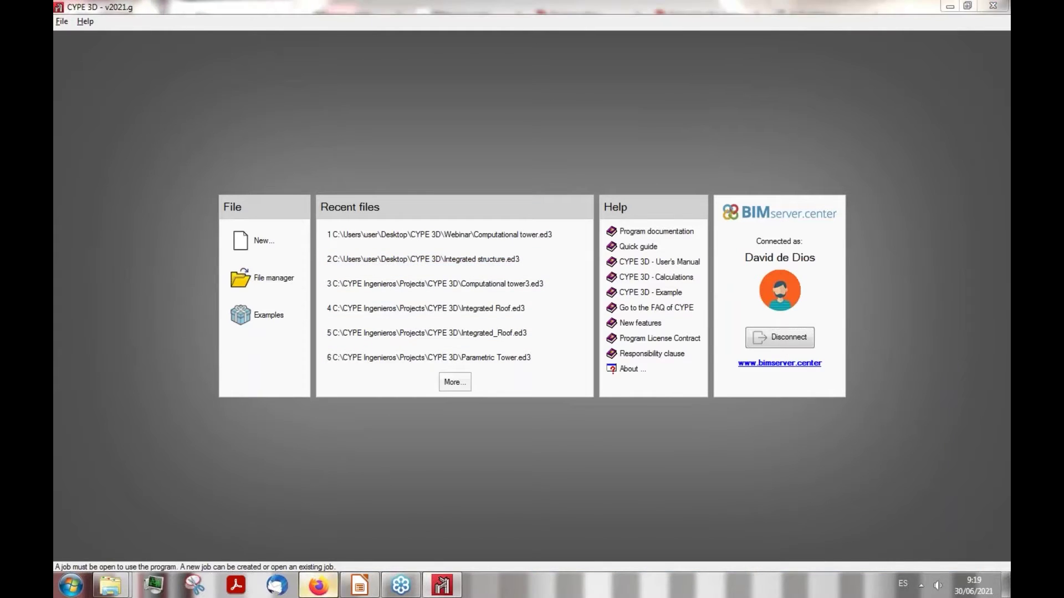
left_click(699, 8)
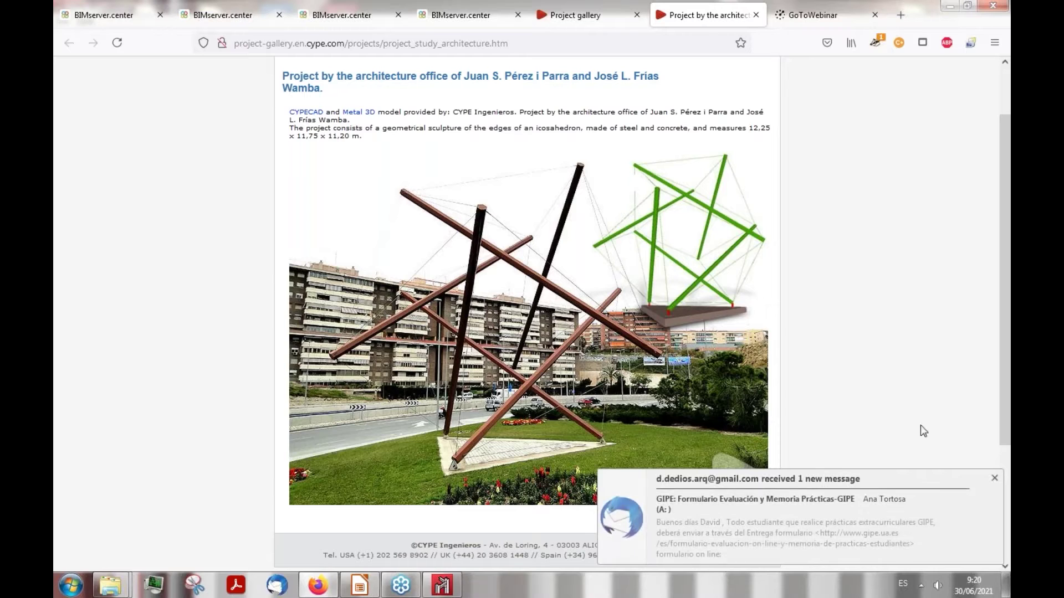
left_click(995, 478)
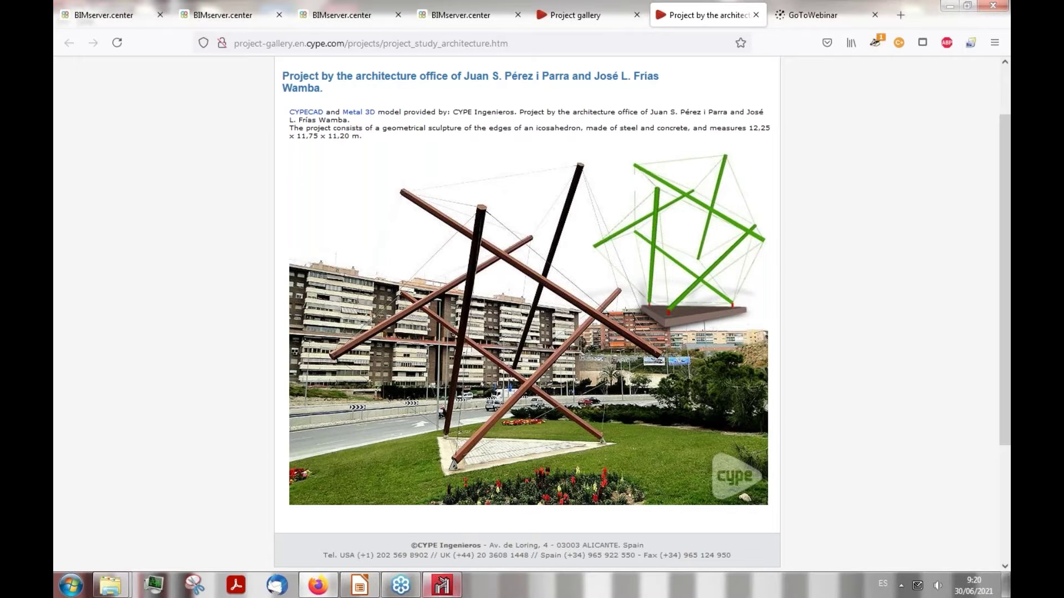
Switch to CYPE 3D and create a new job with the file name Empty as an empty project
left_click(442, 585)
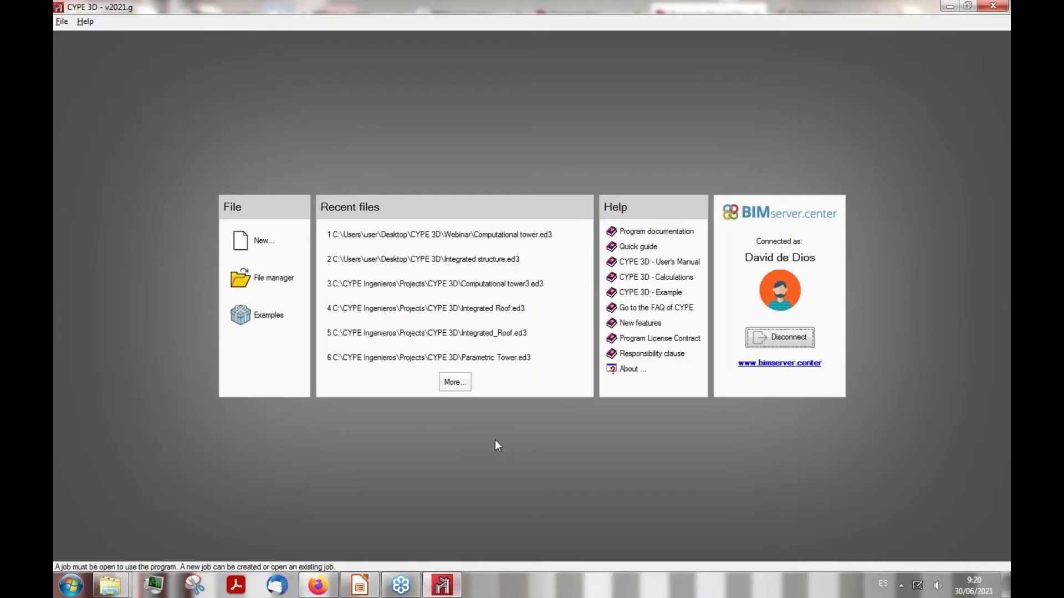
left_click(262, 245)
type("Empty")
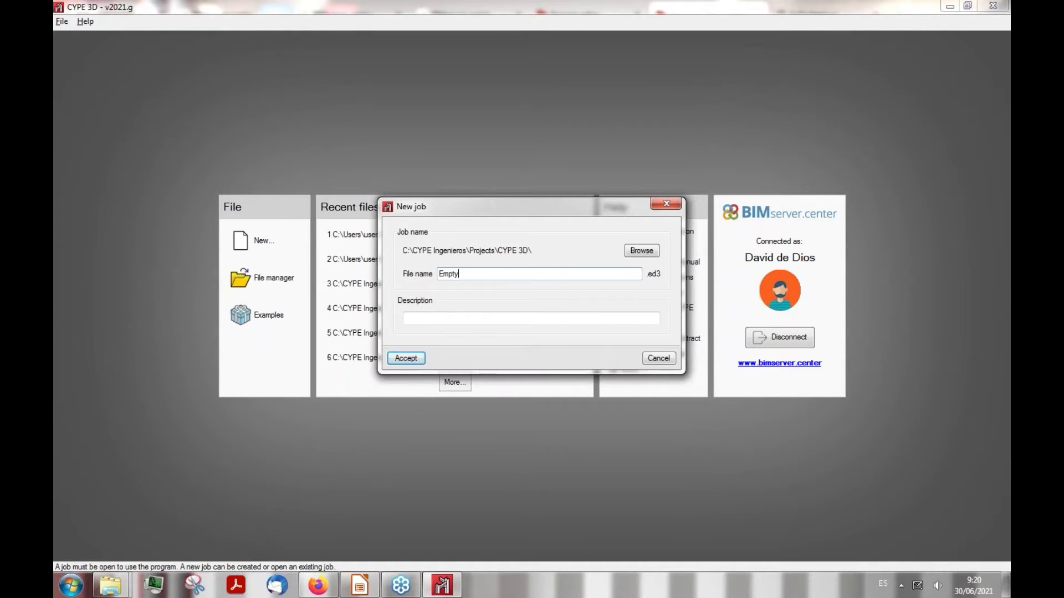
left_click(405, 358)
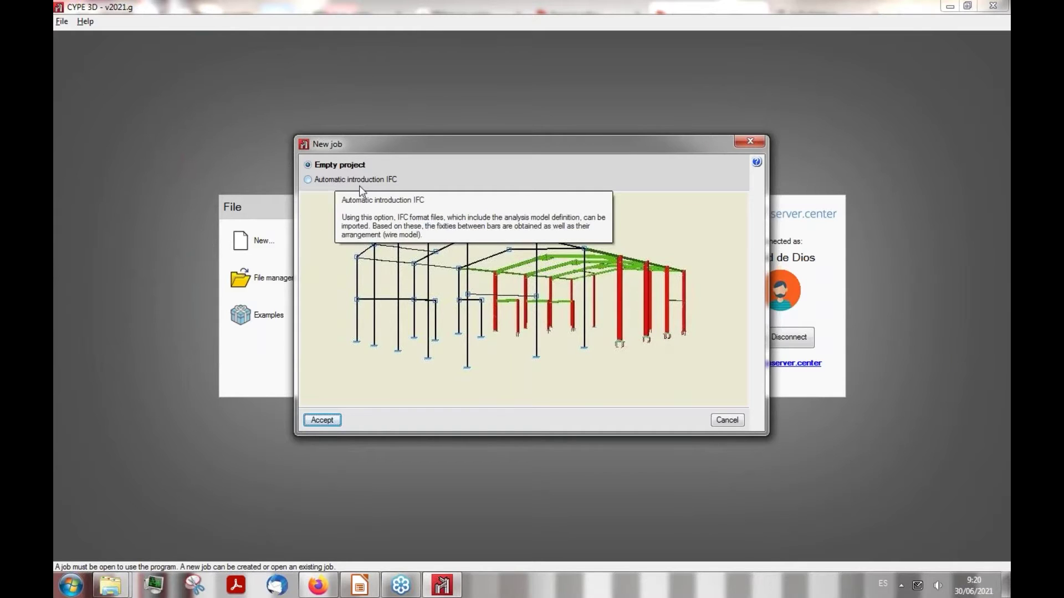
left_click(322, 420)
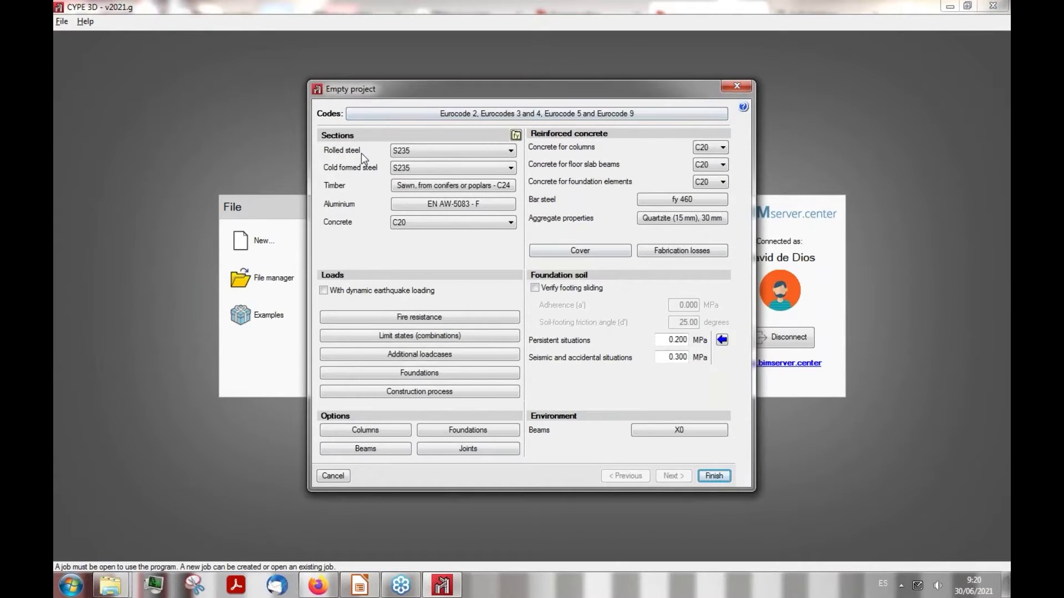
Review the code selection for the job's materials, including the design codes available for concrete
left_click(372, 111)
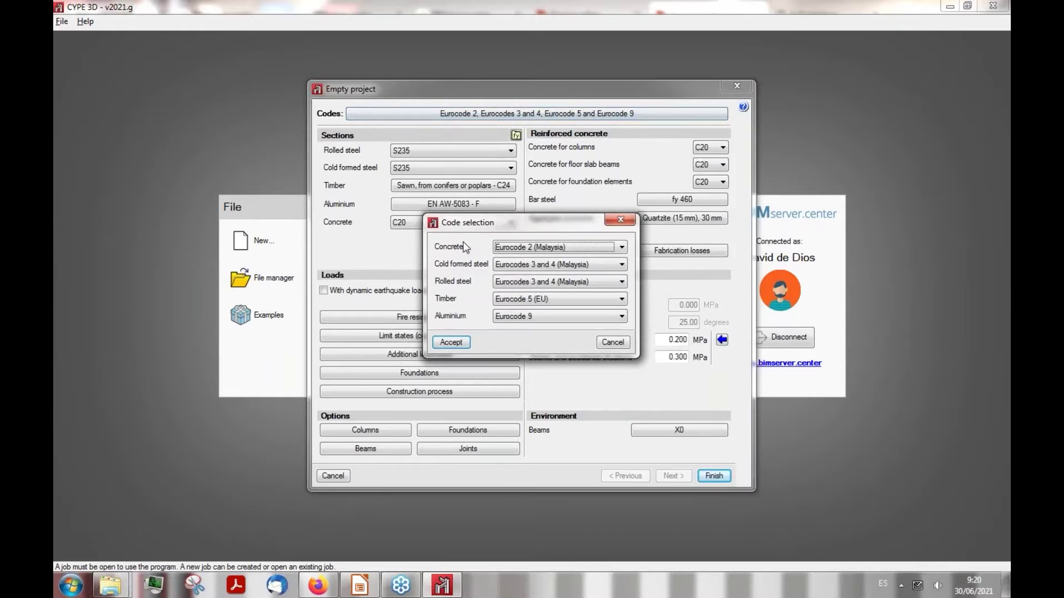
left_click(553, 247)
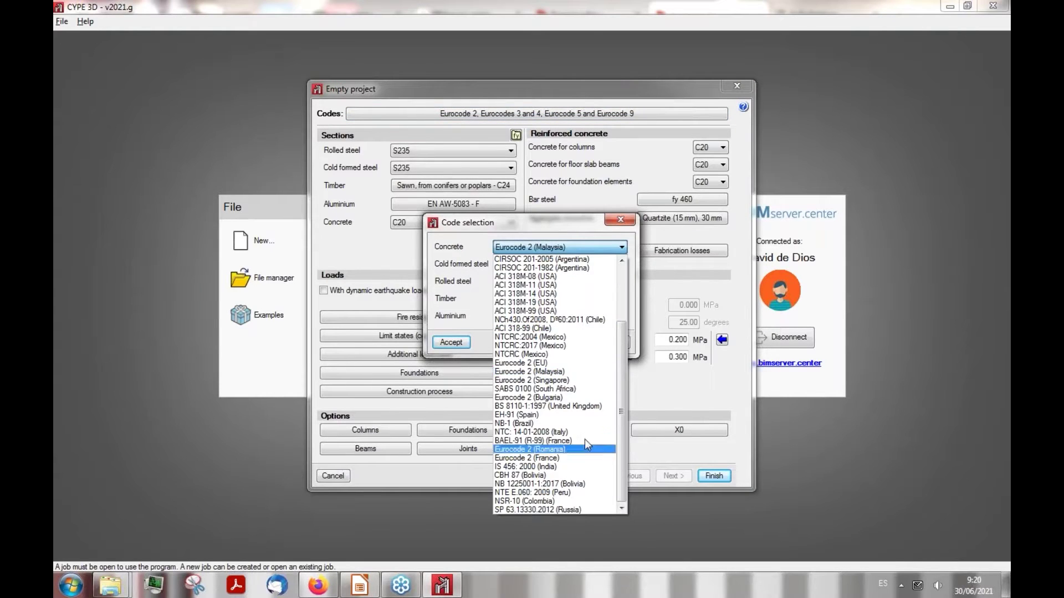
scroll(590, 277, "up", 3)
scroll(590, 277, "down", 3)
left_click(558, 248)
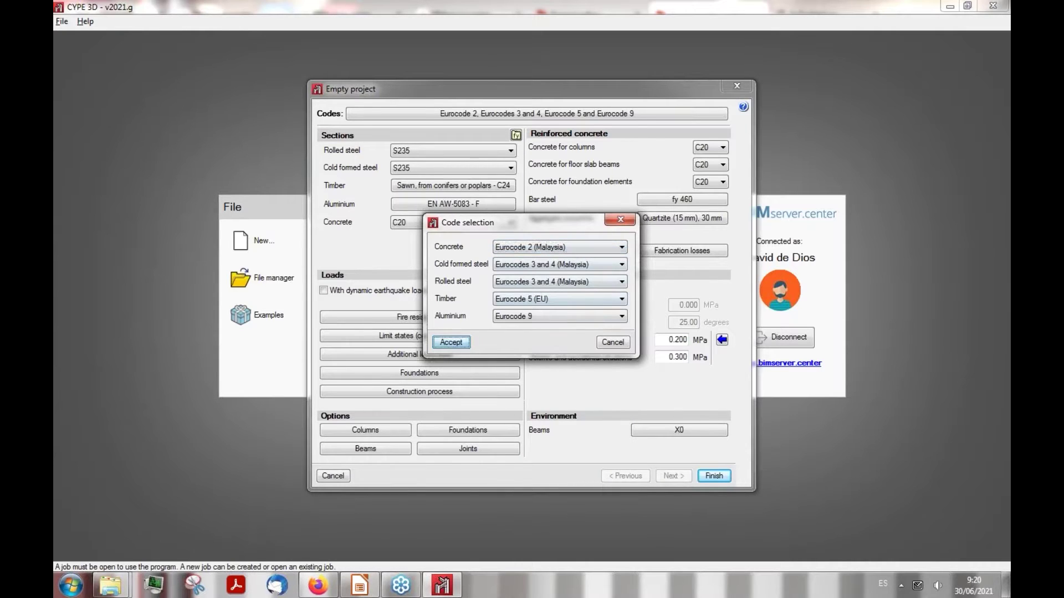
left_click(457, 344)
left_click(470, 230)
left_click(482, 357)
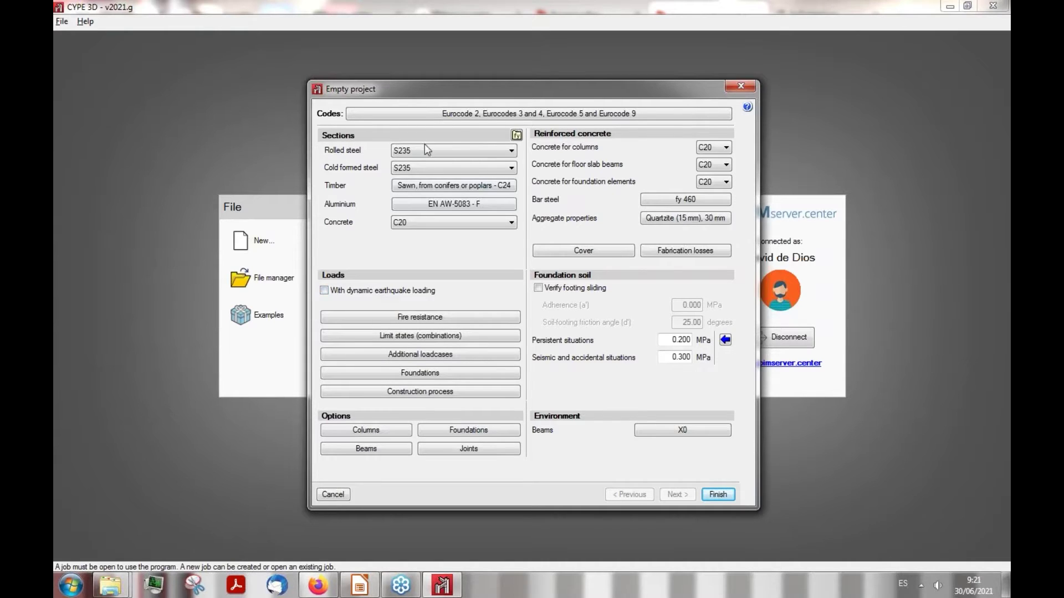
left_click(464, 117)
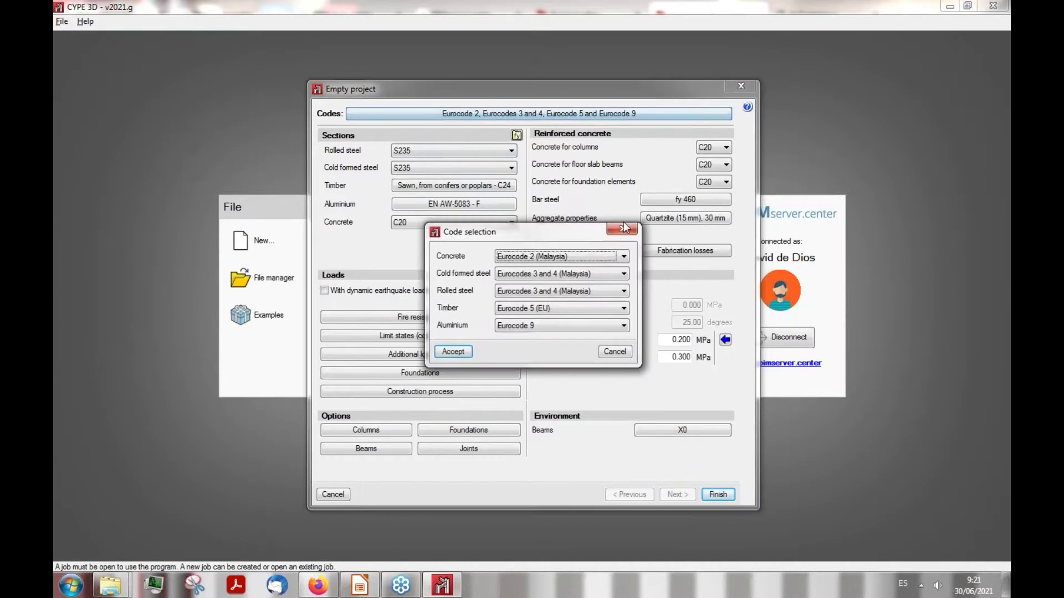
Finish the empty project's general data and accept the limit states
left_click(718, 494)
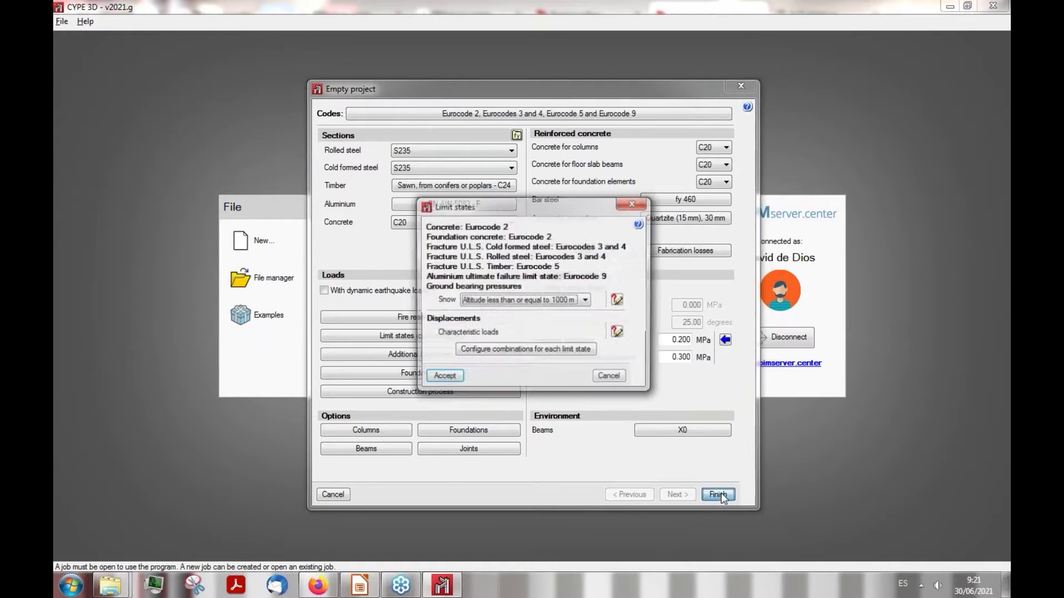
left_click(443, 378)
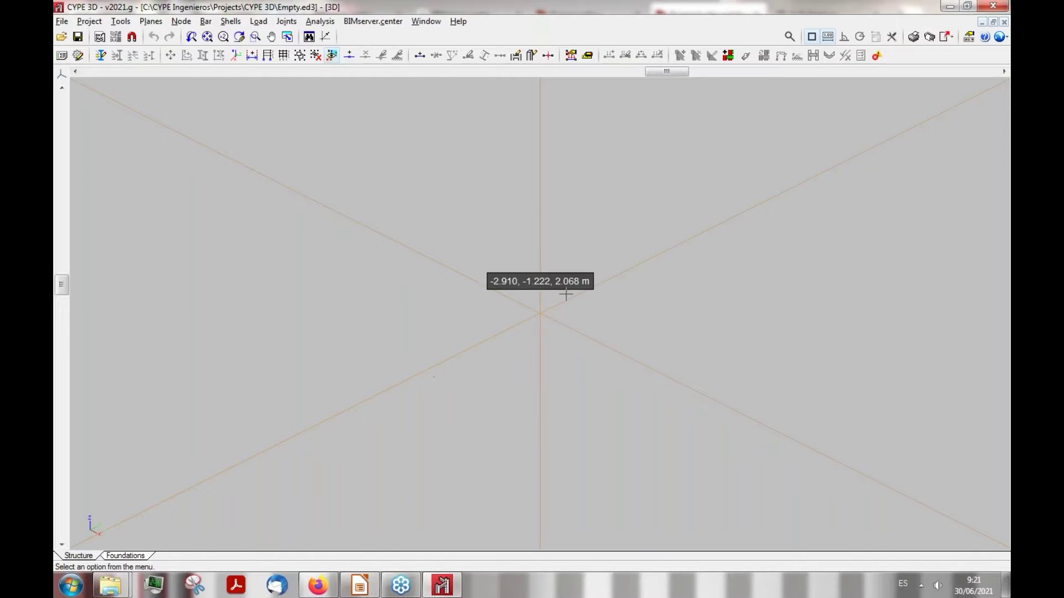
mouse_move(572, 315)
middle_mouse_down("shift")
mouse_move(591, 245)
mouse_move(573, 338)
mouse_move(560, 315)
middle_mouse_up("shift")
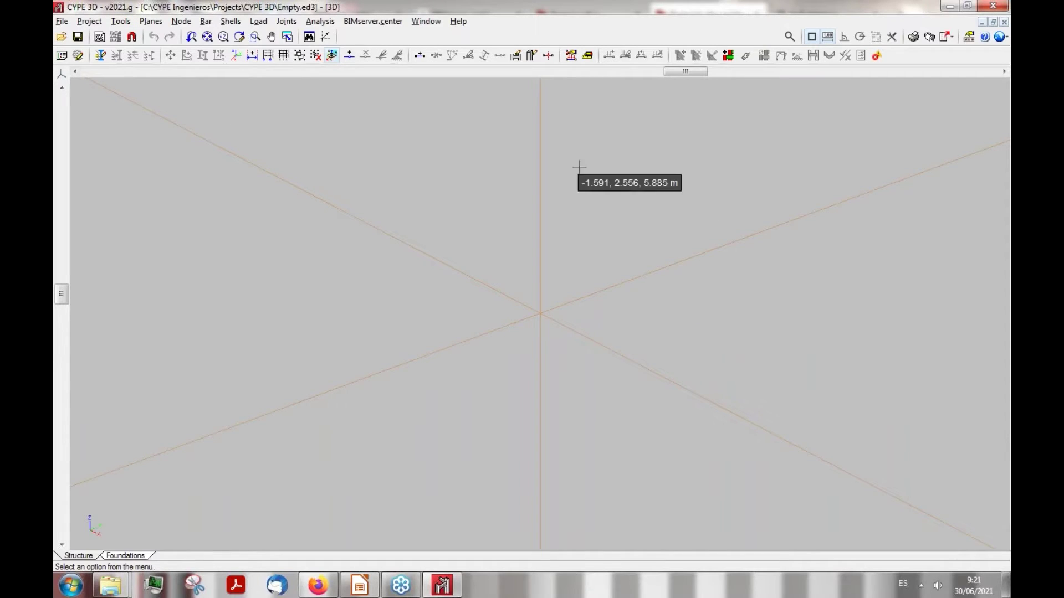
scroll(578, 161, "up", 2)
left_click(179, 22)
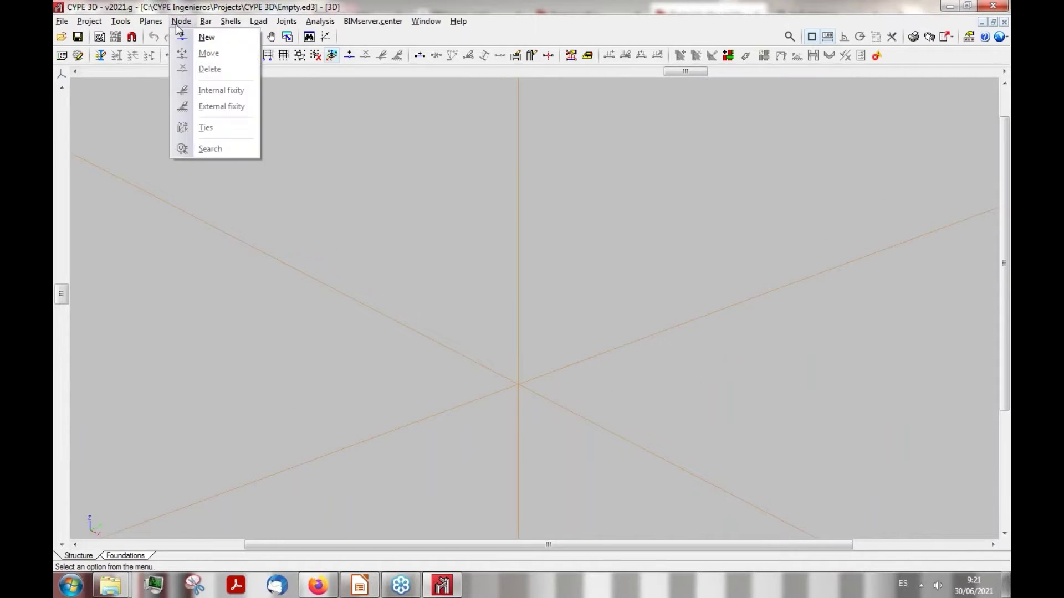
left_click(205, 37)
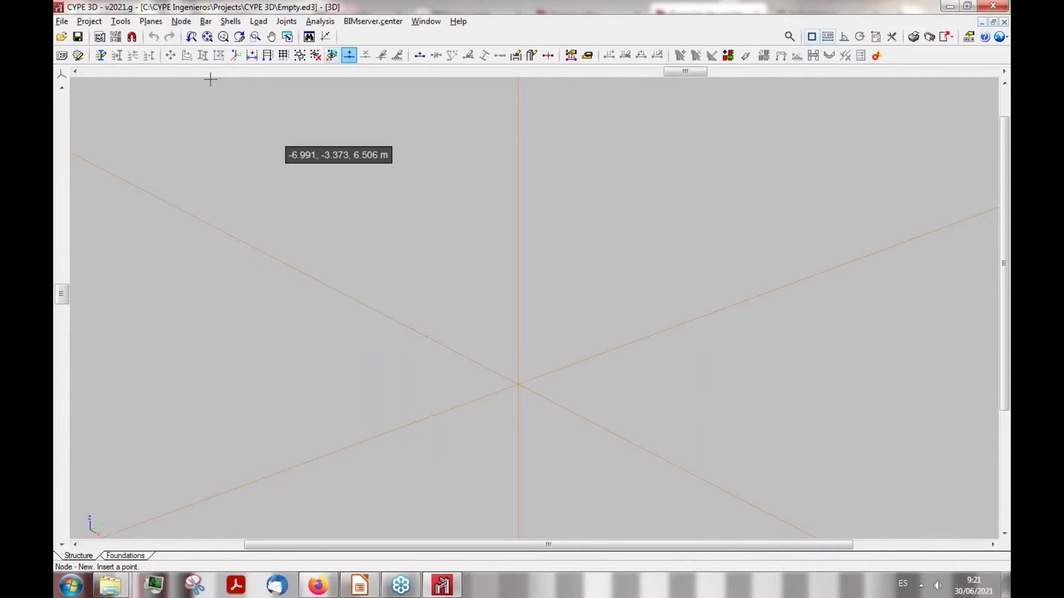
Start introducing a new bar and open the description of its section
left_click(205, 22)
left_click(224, 37)
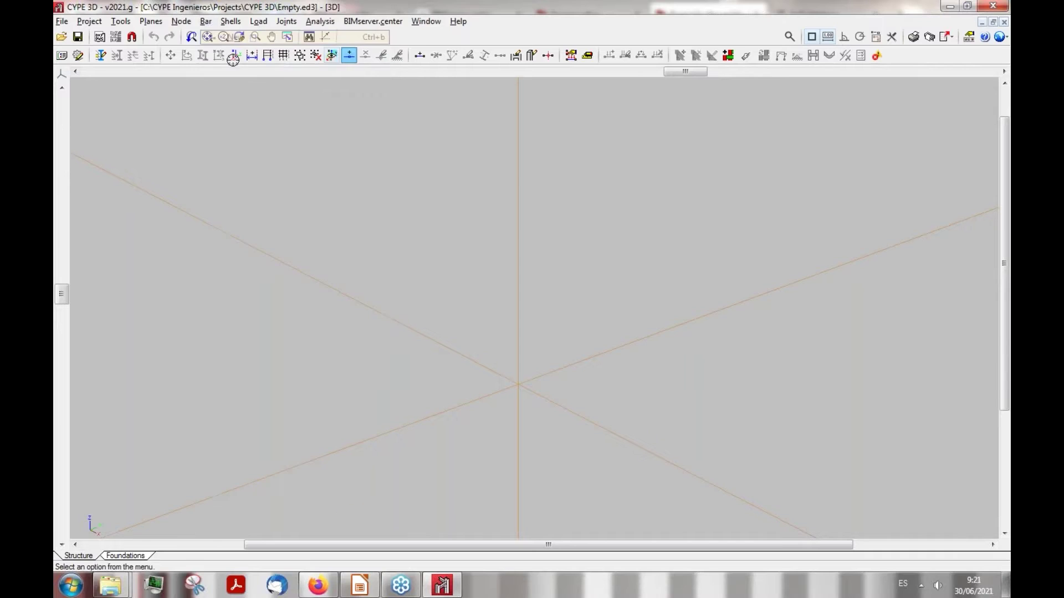
left_click(728, 253)
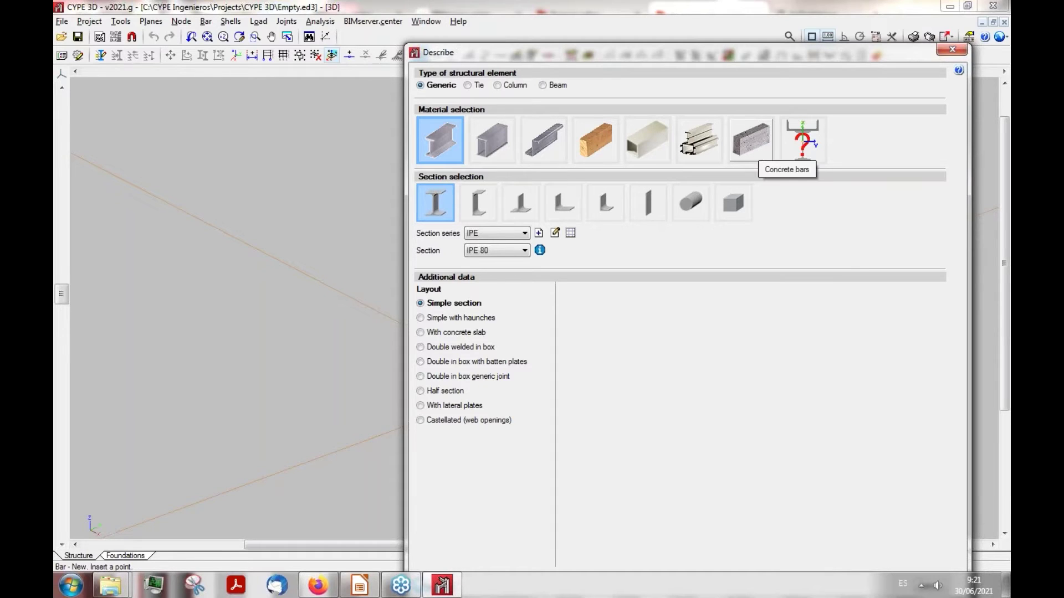
Review the available steel section series and sizes, and the data needed for a generic section
left_click(493, 233)
left_click(493, 232)
left_click(502, 252)
left_click(502, 252)
left_click(502, 233)
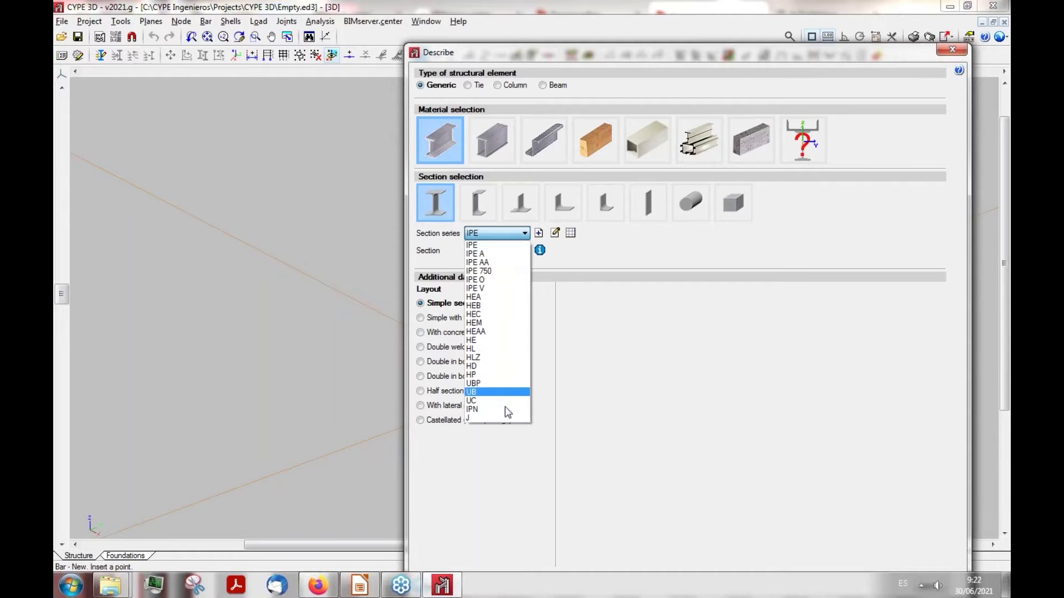
left_click(506, 245)
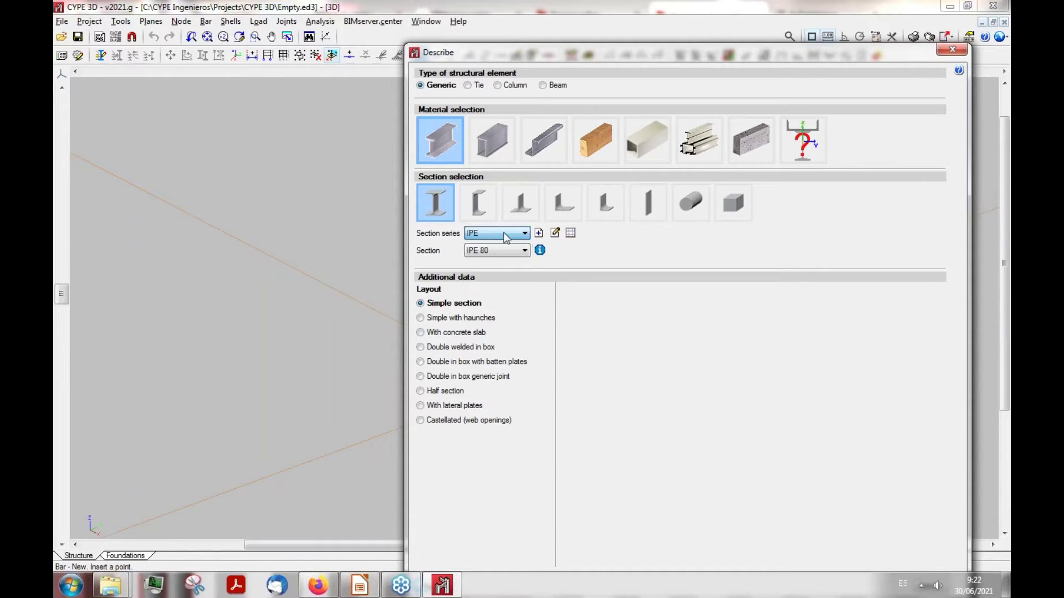
left_click(798, 154)
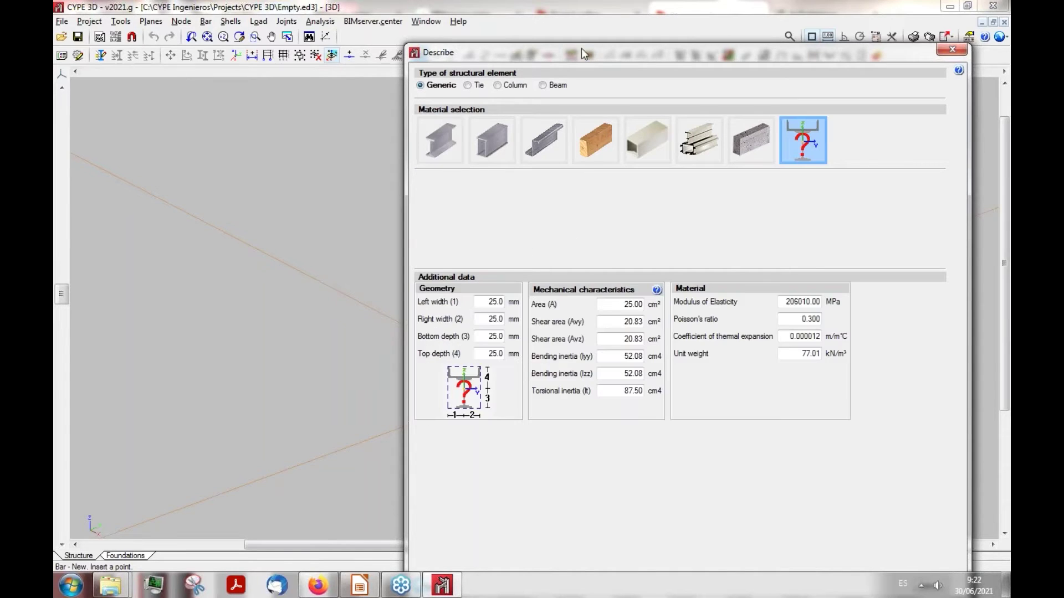
Assign a rolled steel IPE 80 simple section to the new bar, without checking fire resistance
left_click_drag(578, 56, 494, 27)
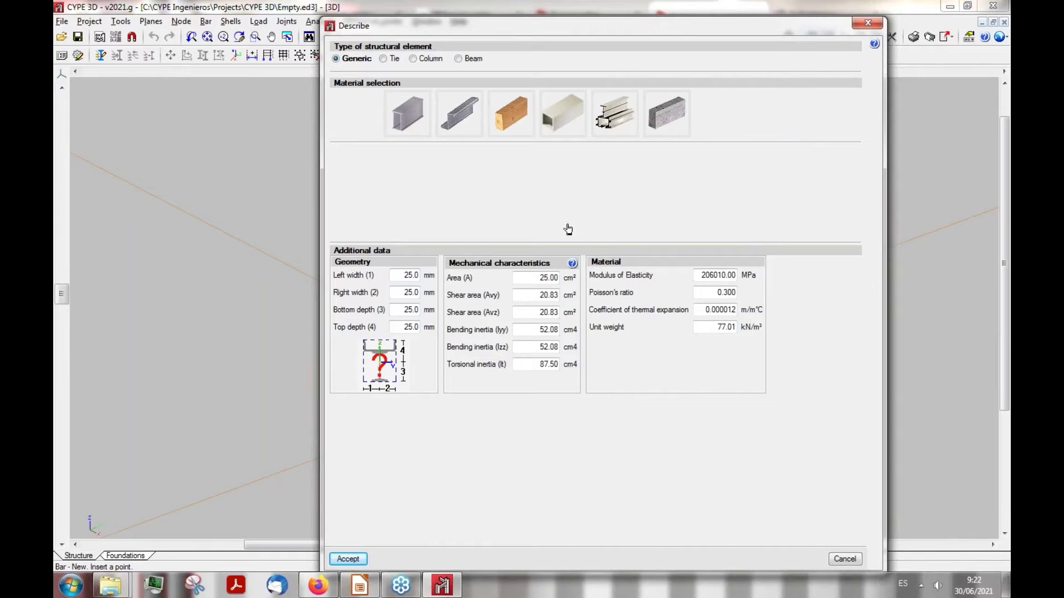
left_click_drag(540, 26, 564, 15)
left_click(372, 547)
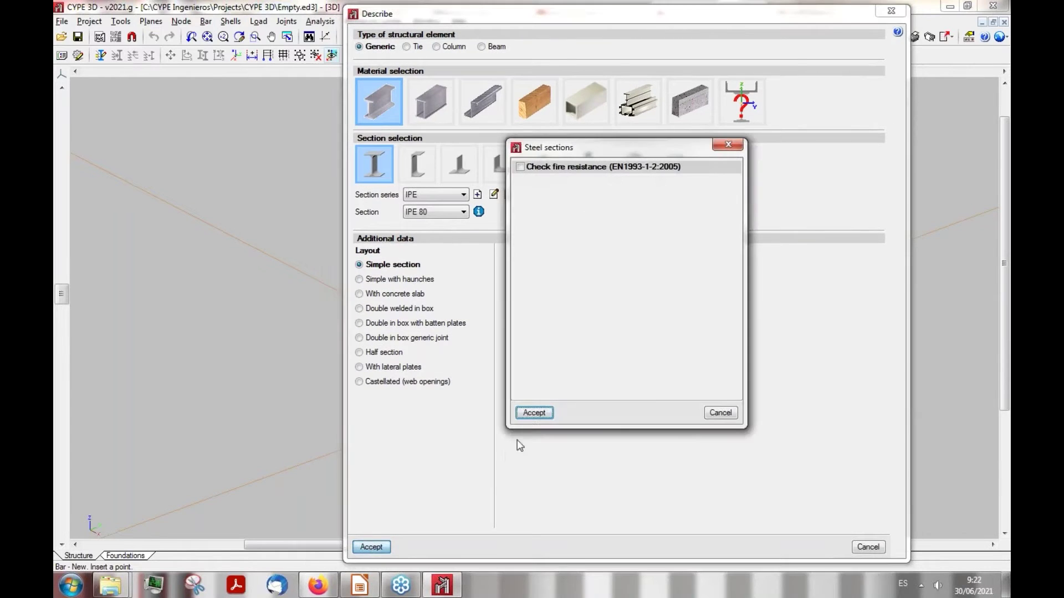
left_click(533, 412)
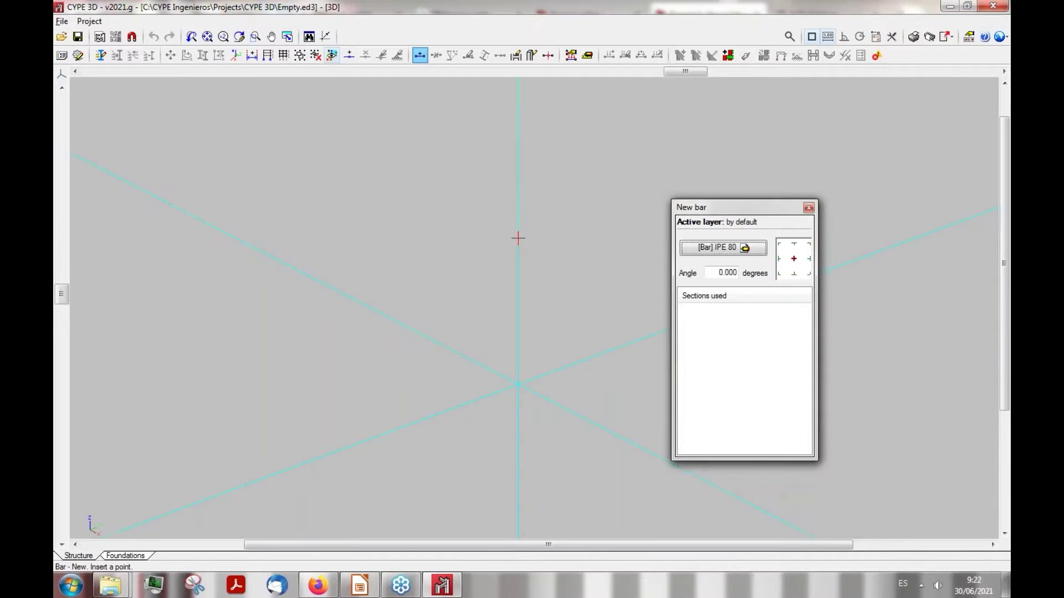
Insert a 5 m vertical bar upwards from the origin
left_click(518, 383)
key("Return")
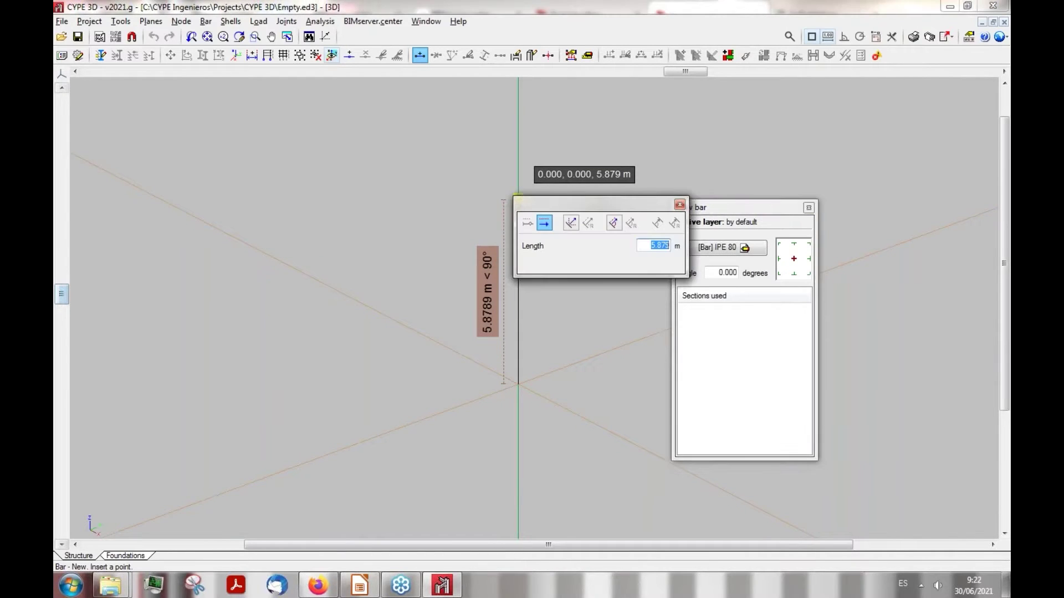
type("5")
key("Return")
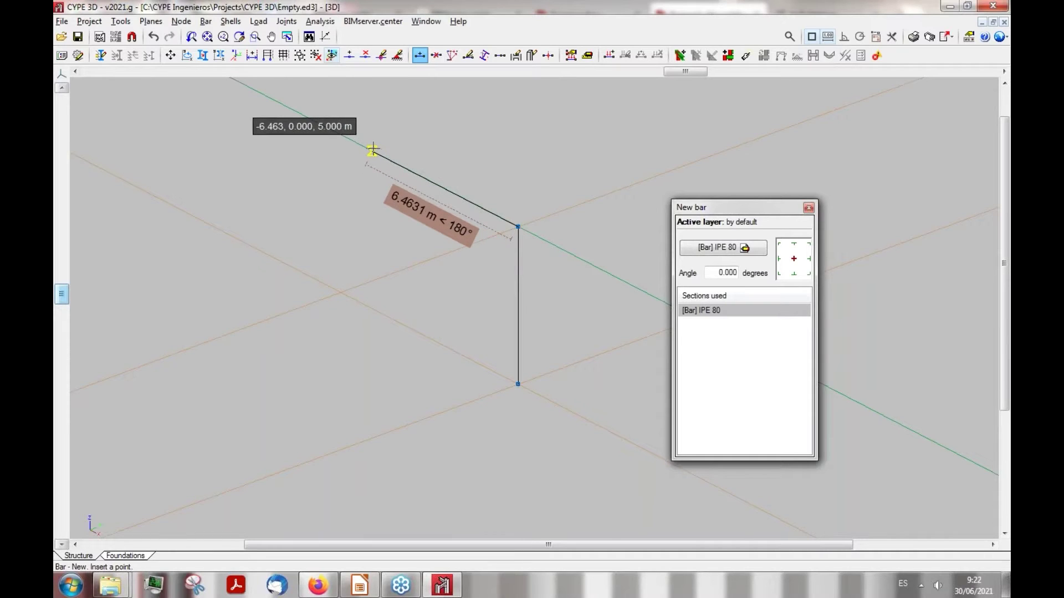
Add a 5 m beam in the negative X direction from the column's upper node and a 5 m column down from its end
key("Return")
key("Escape")
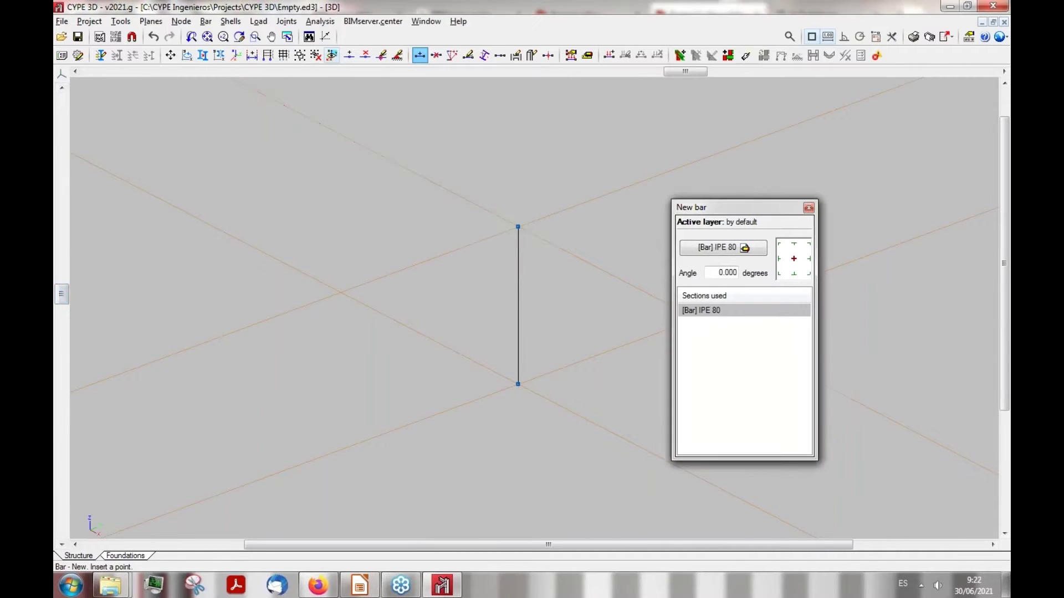
left_click(405, 167)
key("Return")
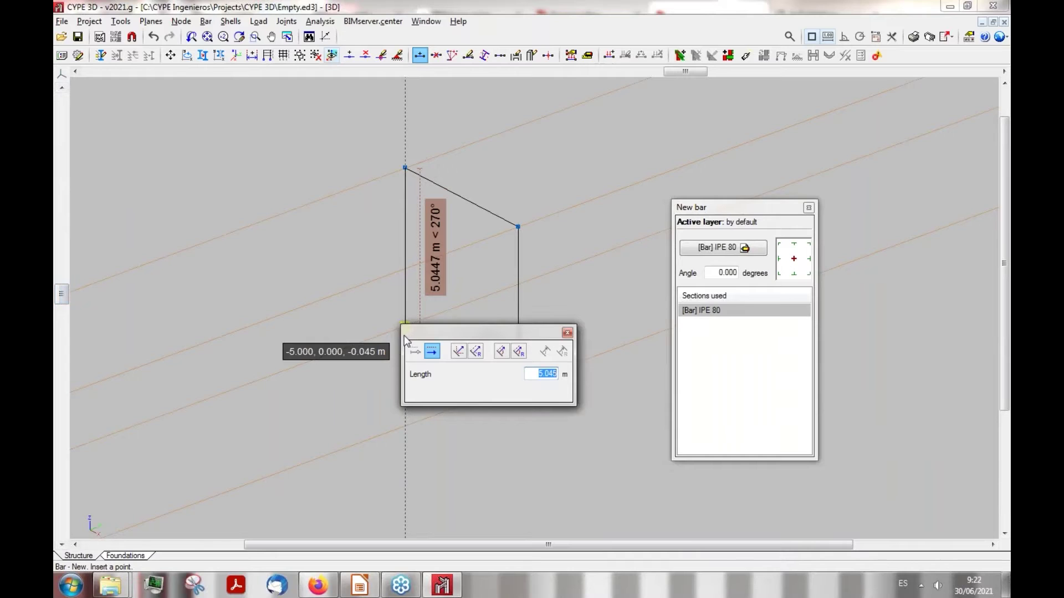
key("Return")
Add a beam about 5 m long in the positive Y direction from the second column's upper node
left_click(518, 384)
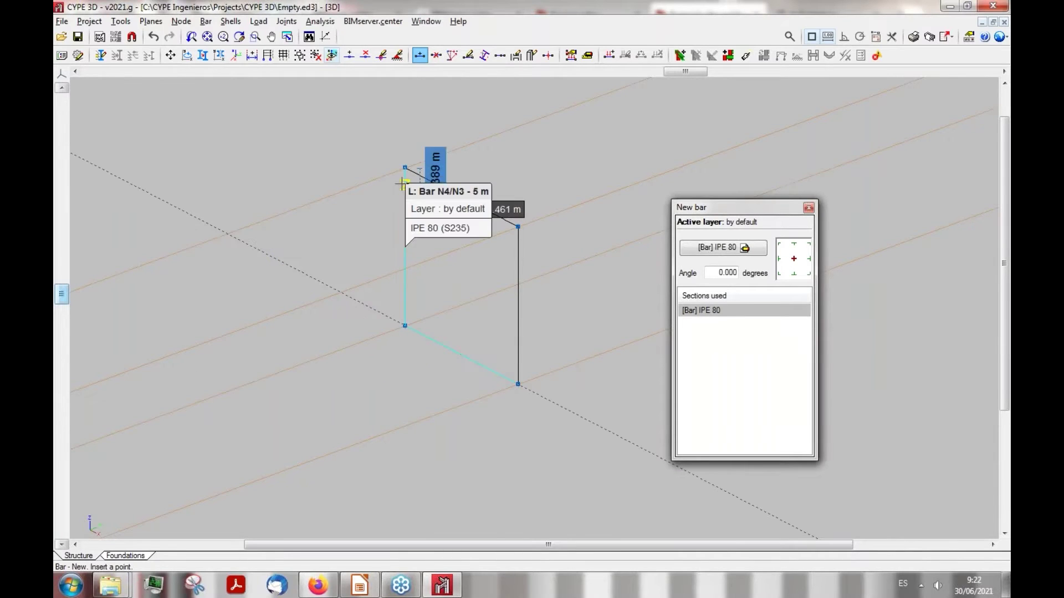
left_click(405, 168)
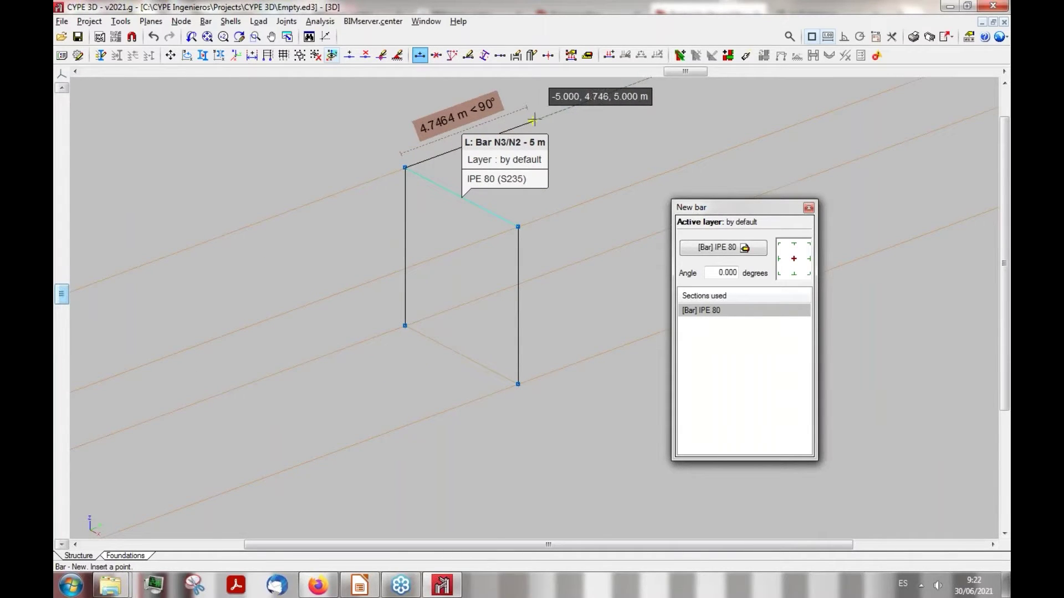
key("Return")
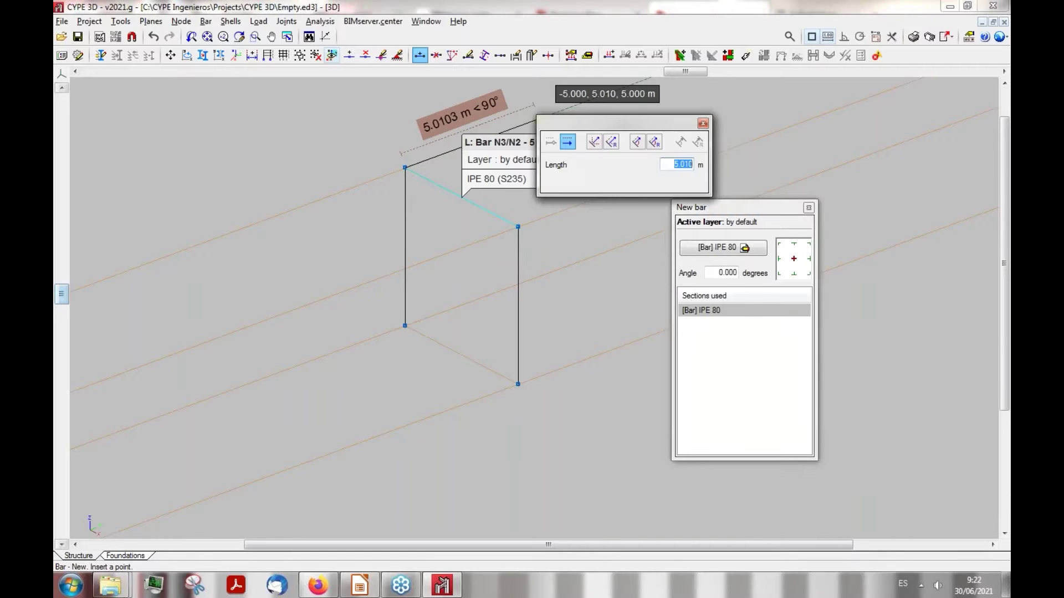
key("Escape")
left_click(538, 120)
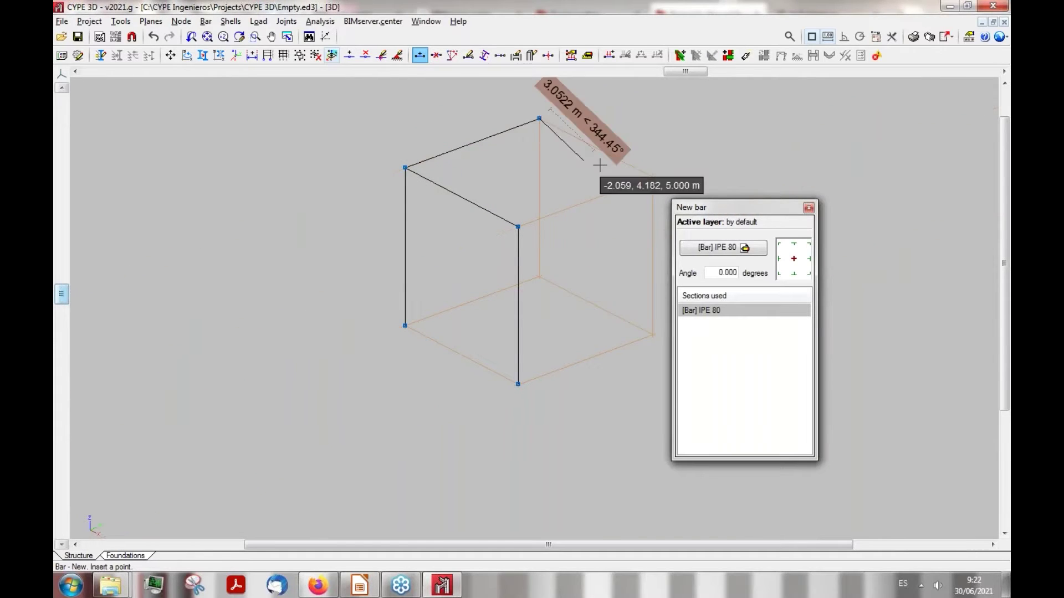
Close the upper frame with a beam about 5 m long in the positive X direction and another back to the first column's upper node
key("Return")
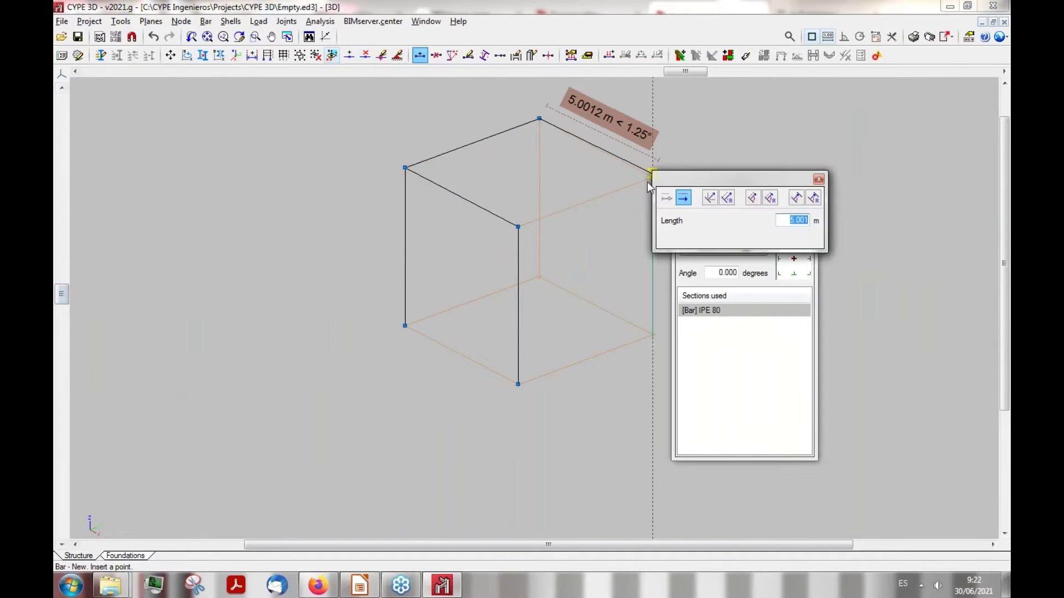
key("Escape")
left_click(650, 185)
left_click(518, 227)
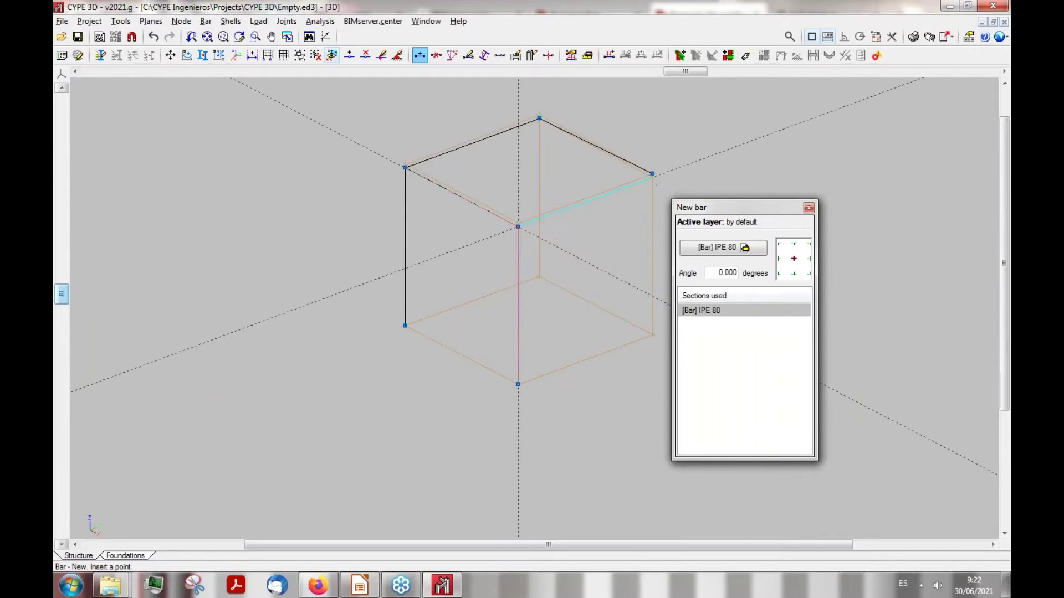
Insert the two remaining columns from the free upper corners down to the base level and end the bar chain
left_click(652, 174)
left_click(653, 335)
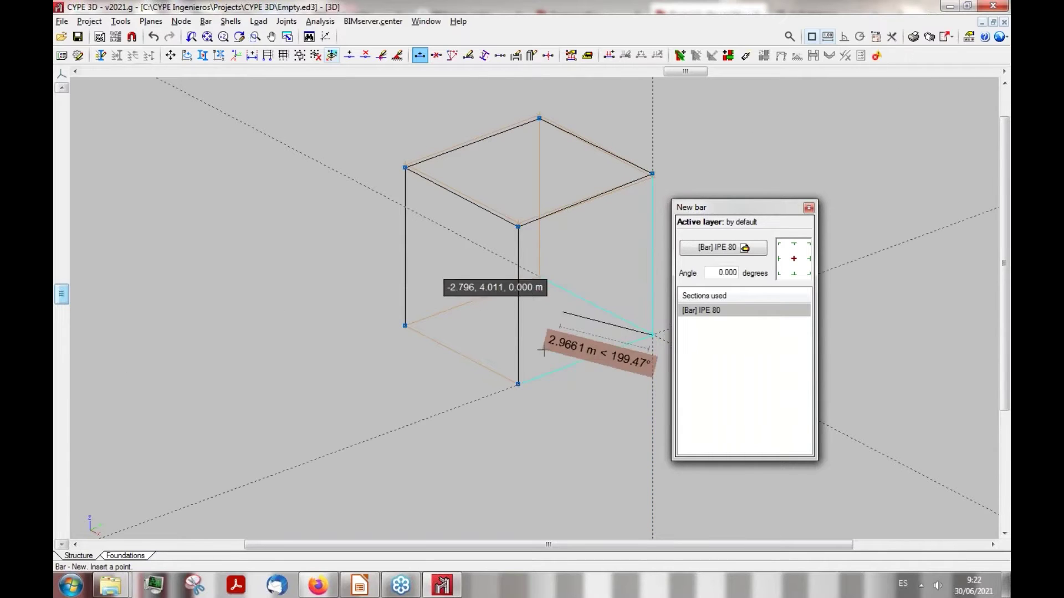
scroll(535, 261, "down", 2)
scroll(506, 273, "up", 4)
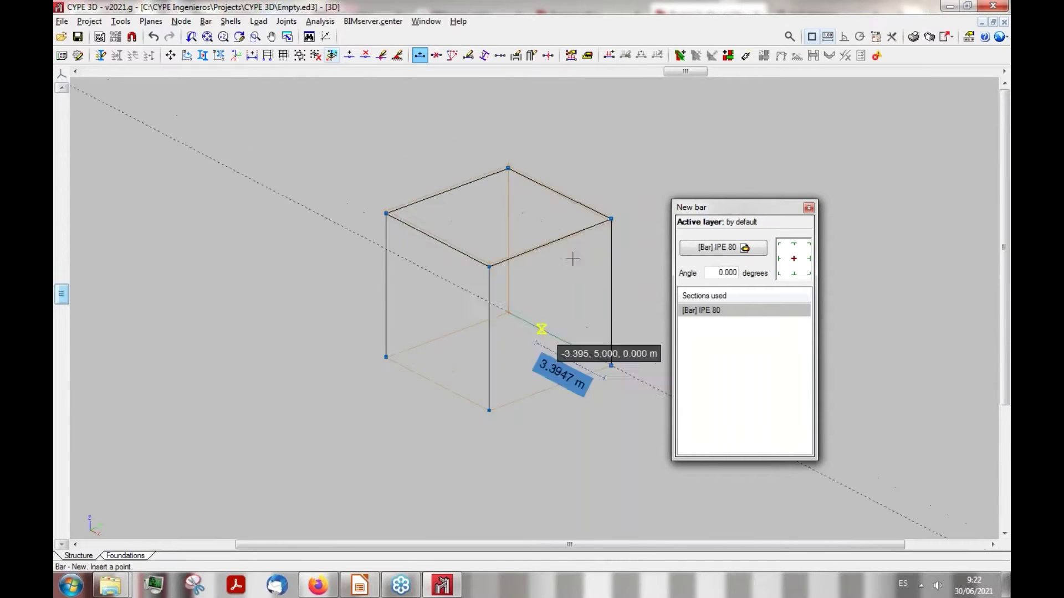
left_click(491, 152)
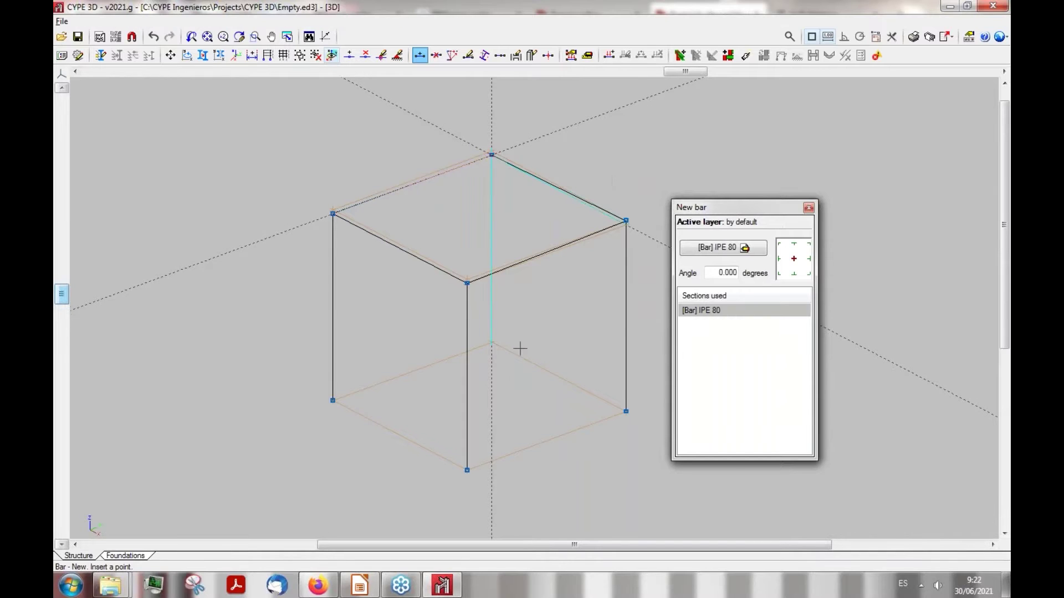
left_click(491, 342)
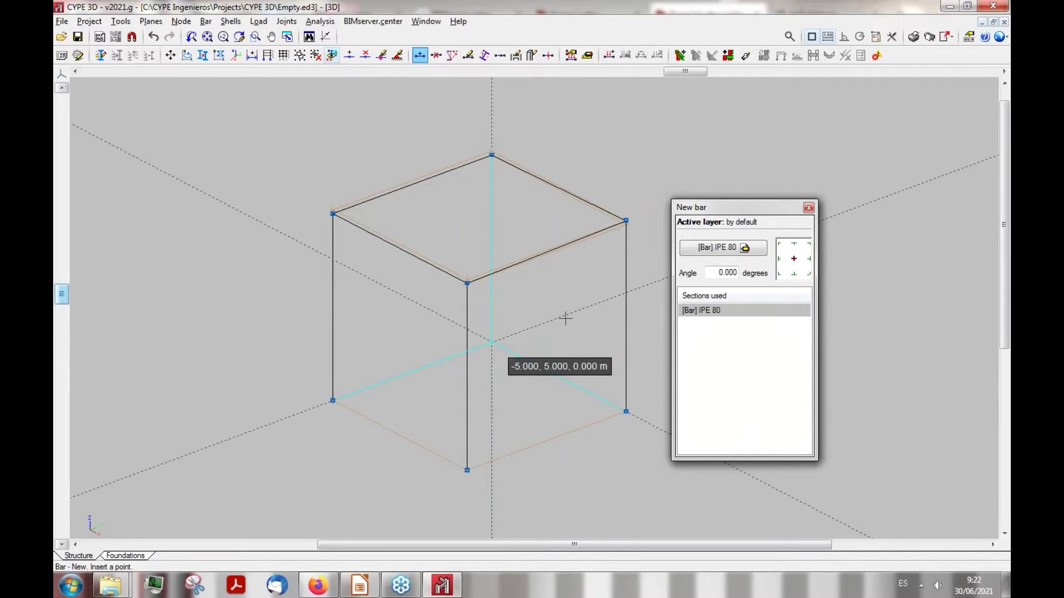
key("Escape")
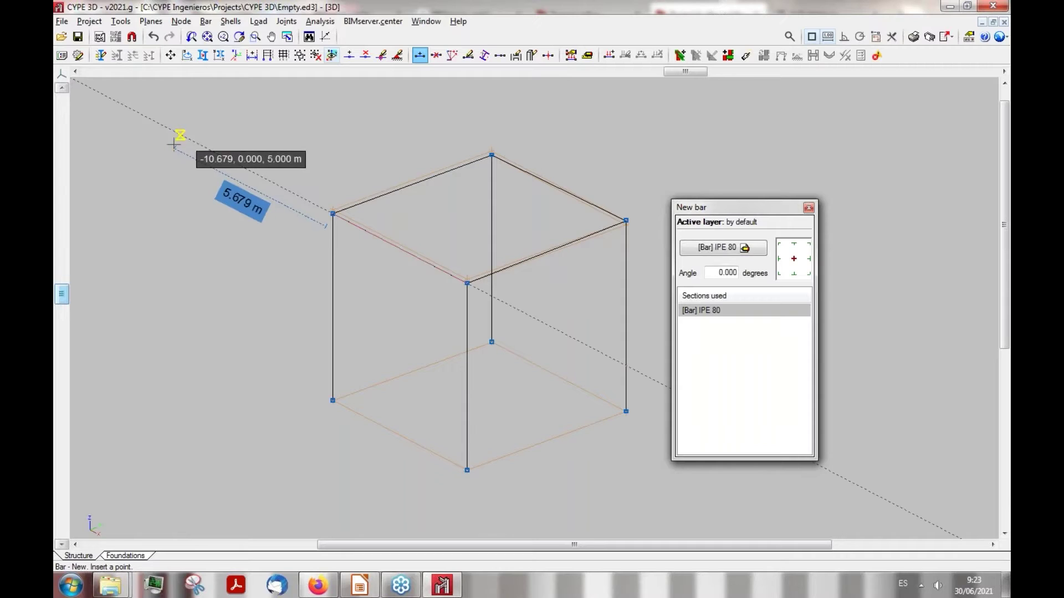
Assign fully fixed external fixity to the base nodes of all four columns
left_click(206, 22)
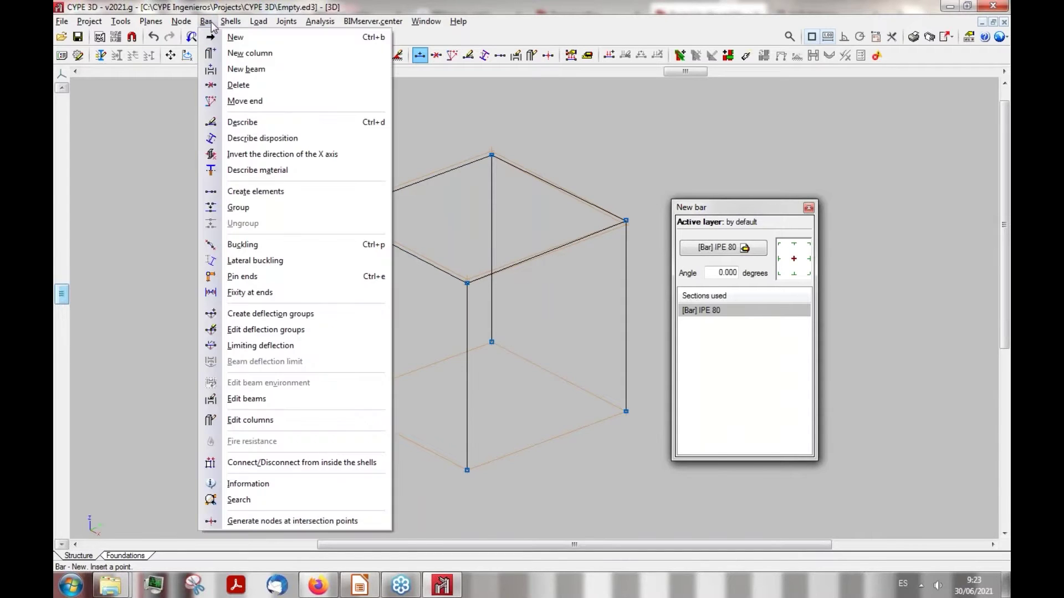
mouse_move(187, 28)
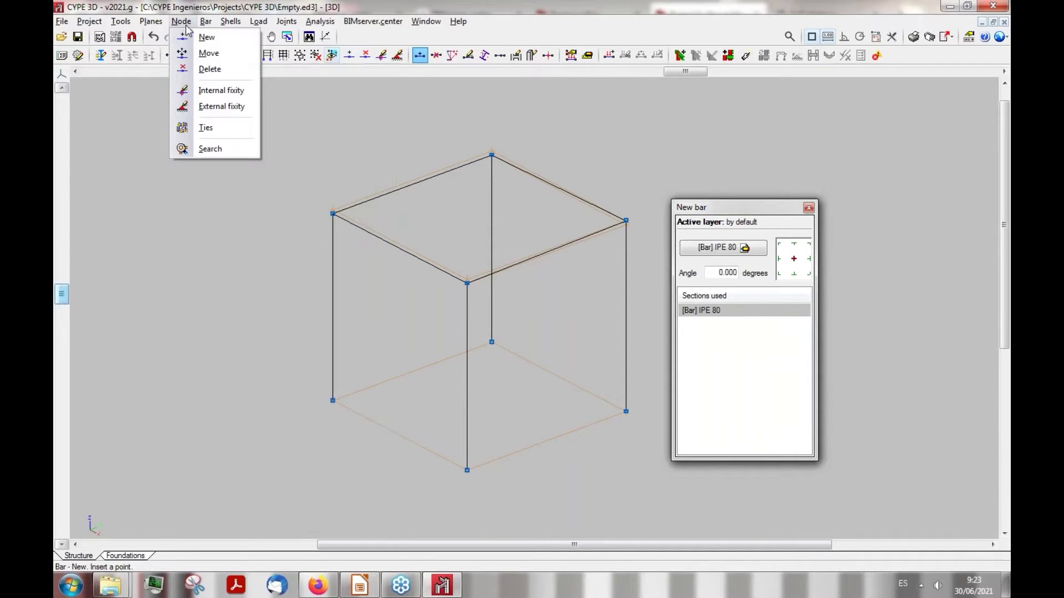
left_click(221, 106)
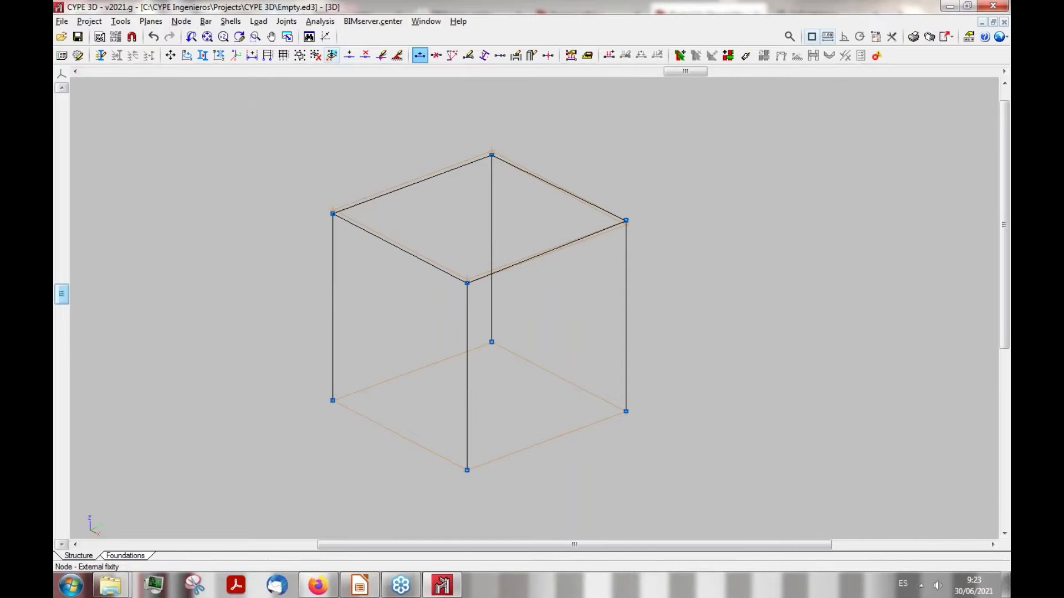
left_click(333, 401)
left_click(467, 469)
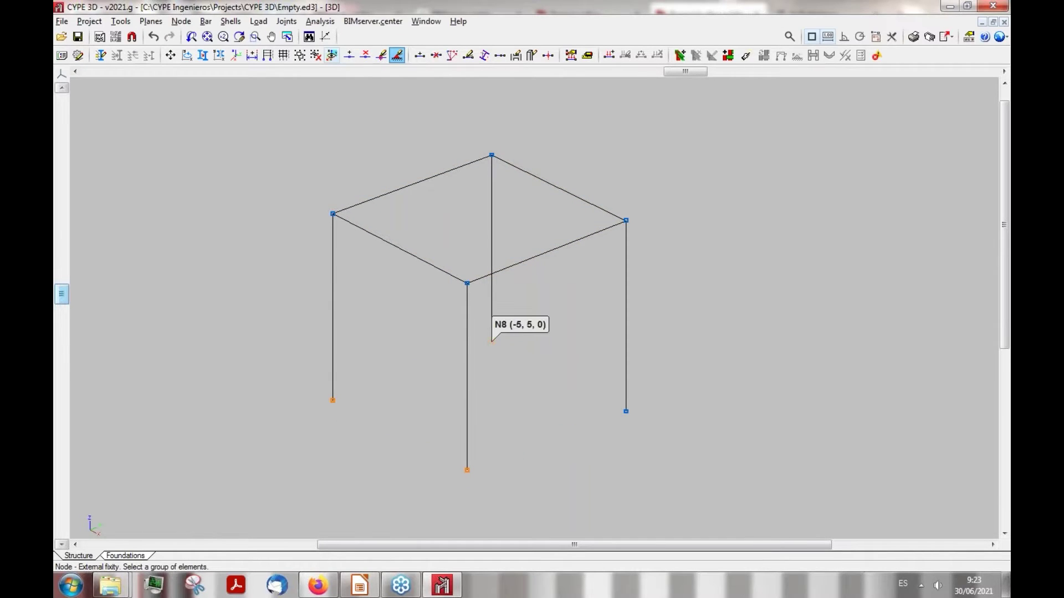
right_click(409, 208)
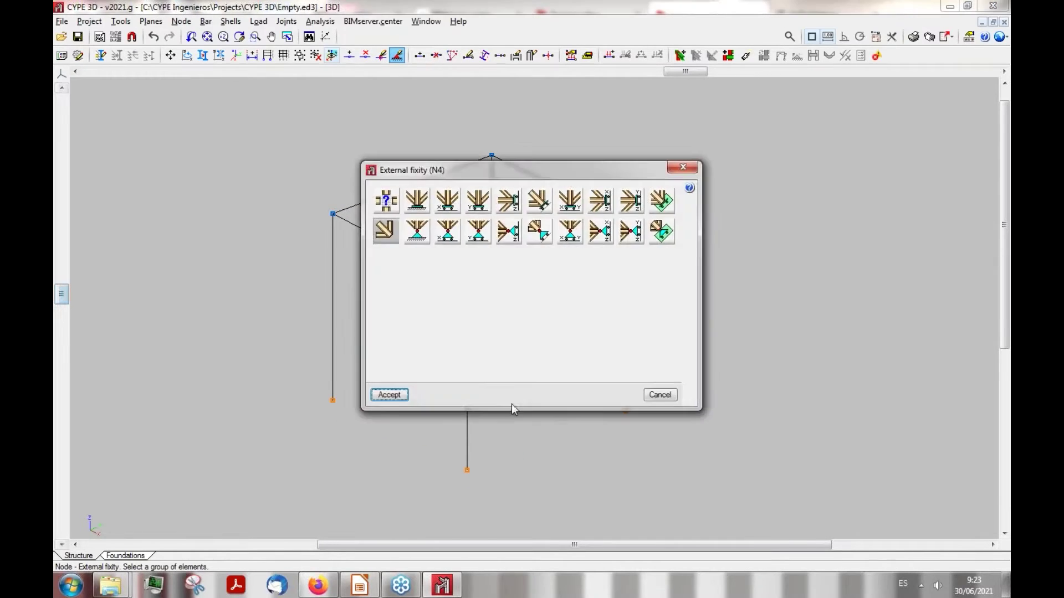
left_click(418, 206)
left_click(390, 394)
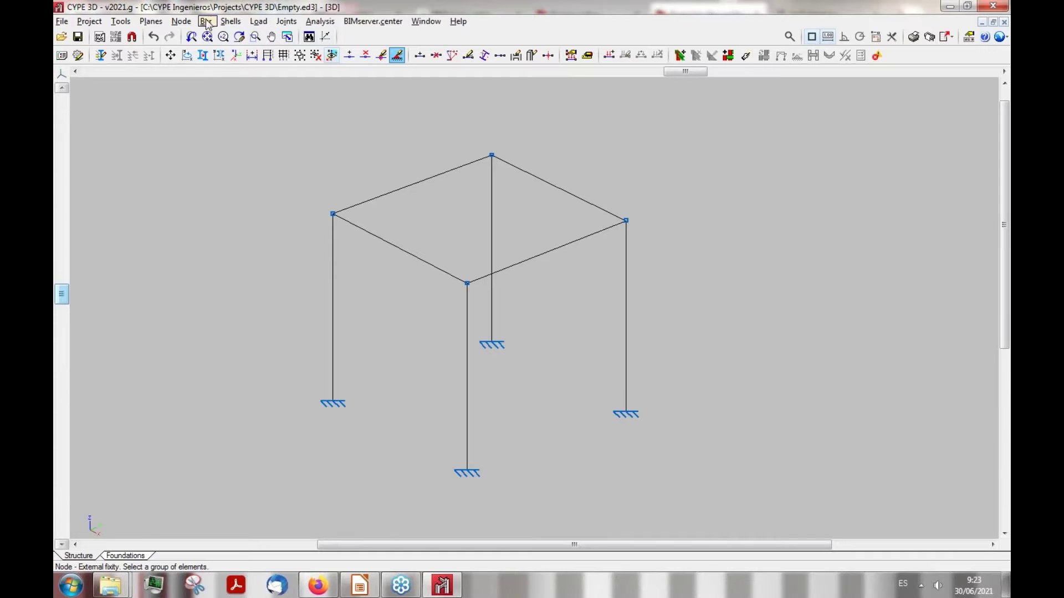
Try to introduce a load panel over the frame's upper corner nodes
left_click(258, 22)
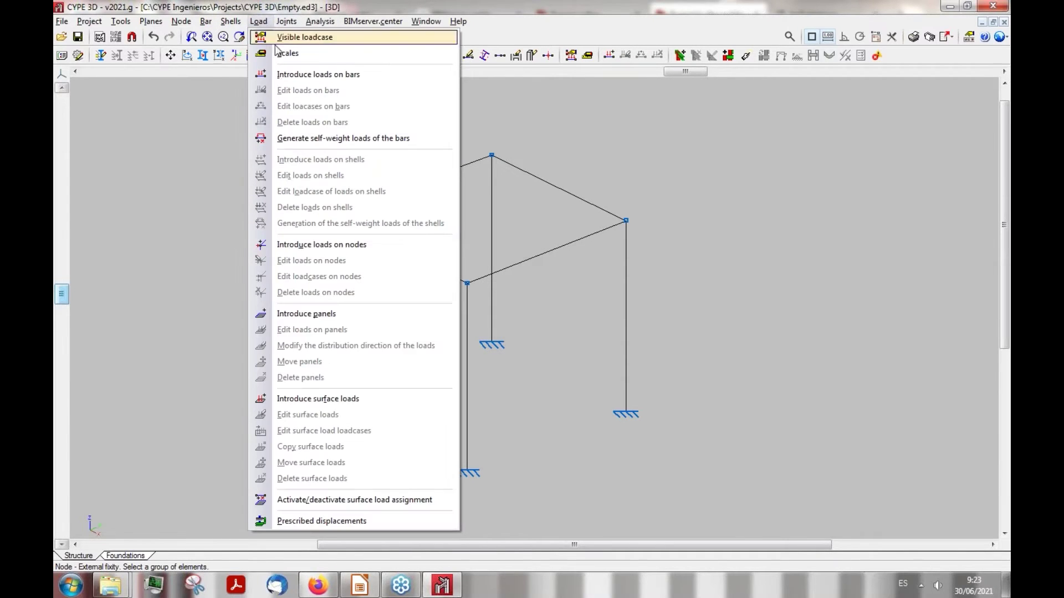
left_click(311, 314)
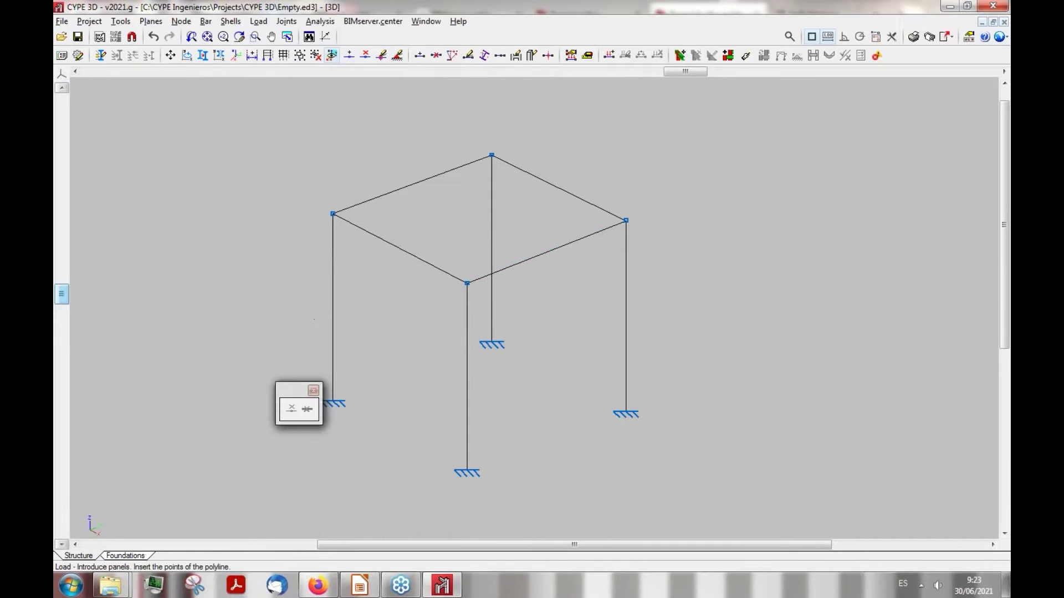
left_click(492, 155)
left_click(625, 220)
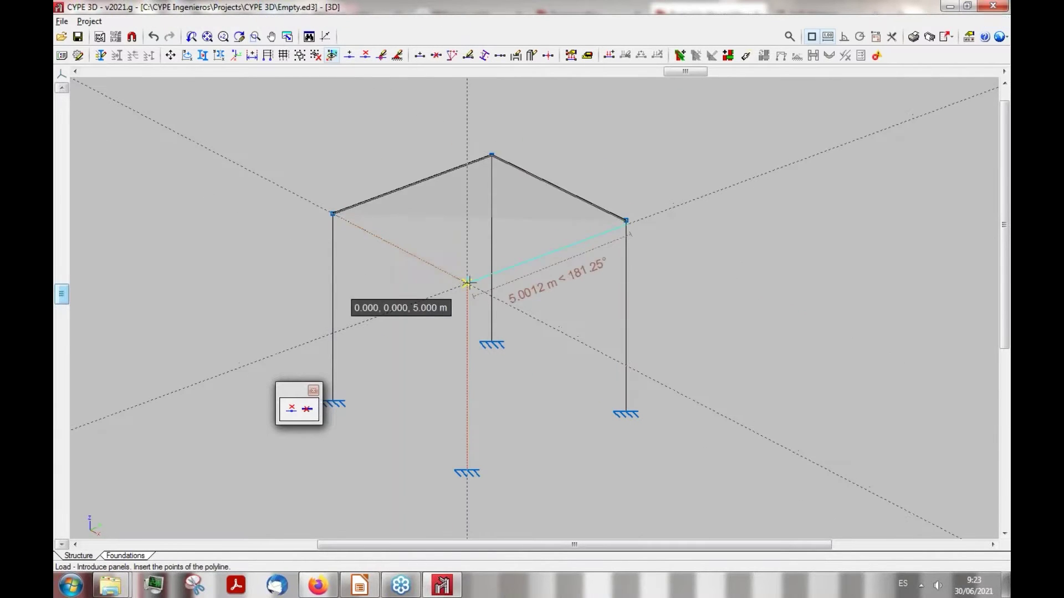
left_click(466, 283)
left_click(332, 176)
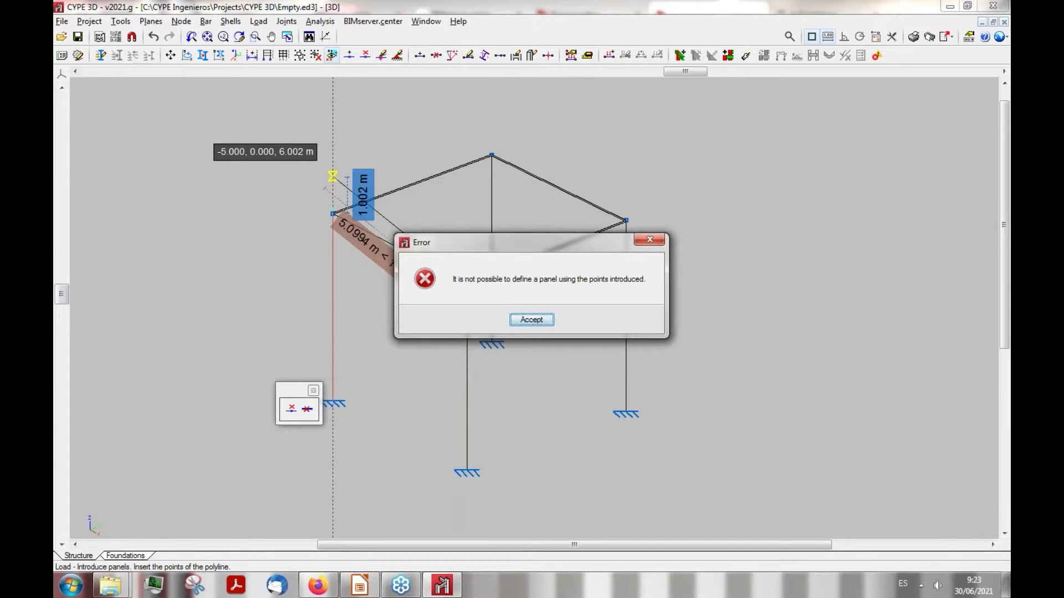
key("Return")
Introduce a triangular load panel over three upper corner nodes, with its load distribution direction along the diagonal edge
left_click(466, 284)
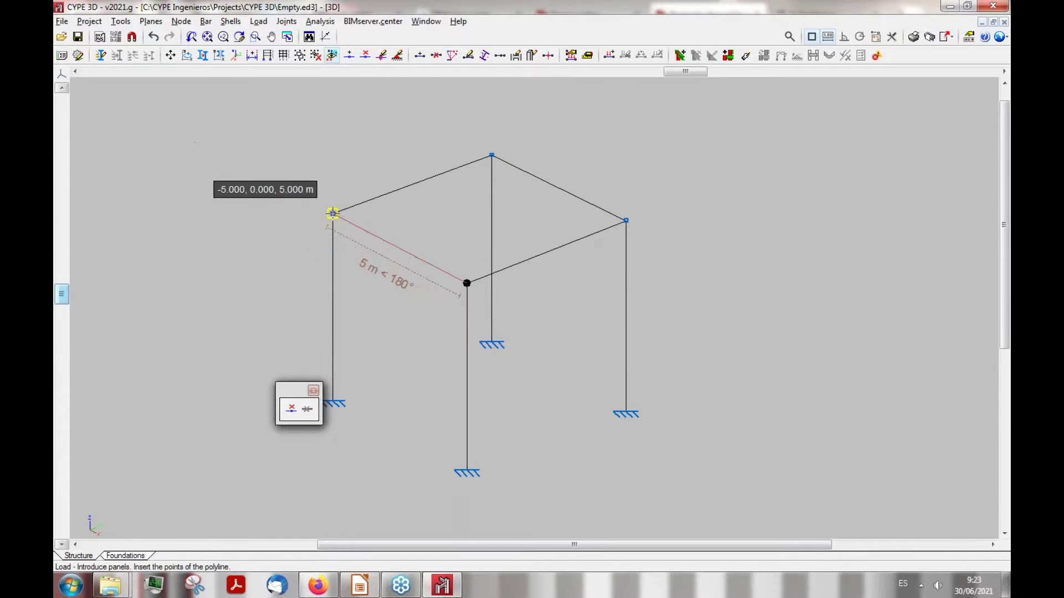
left_click(332, 213)
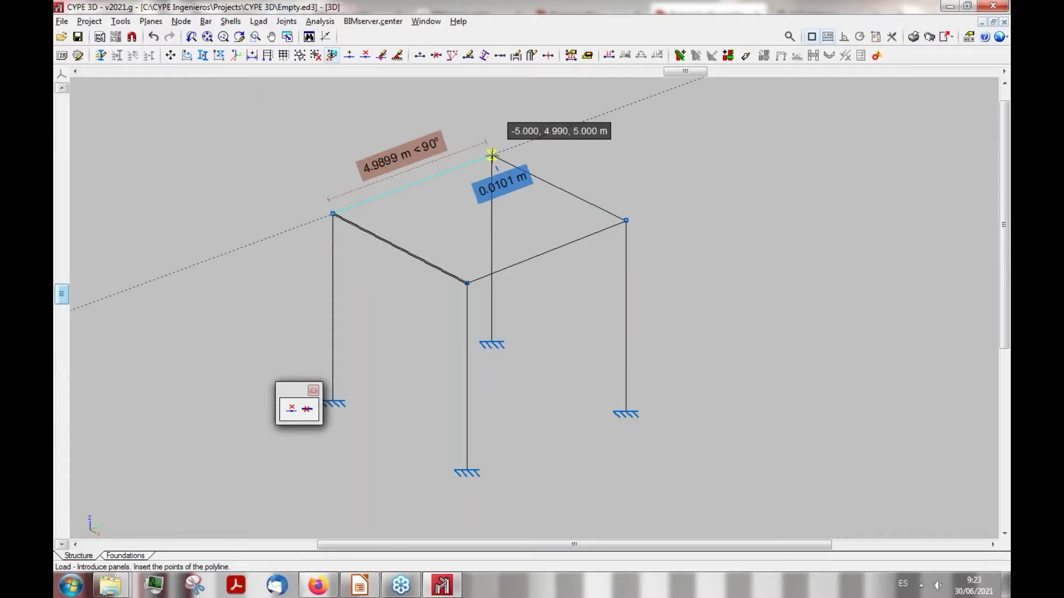
left_click(491, 154)
left_click(466, 283)
left_click(528, 318)
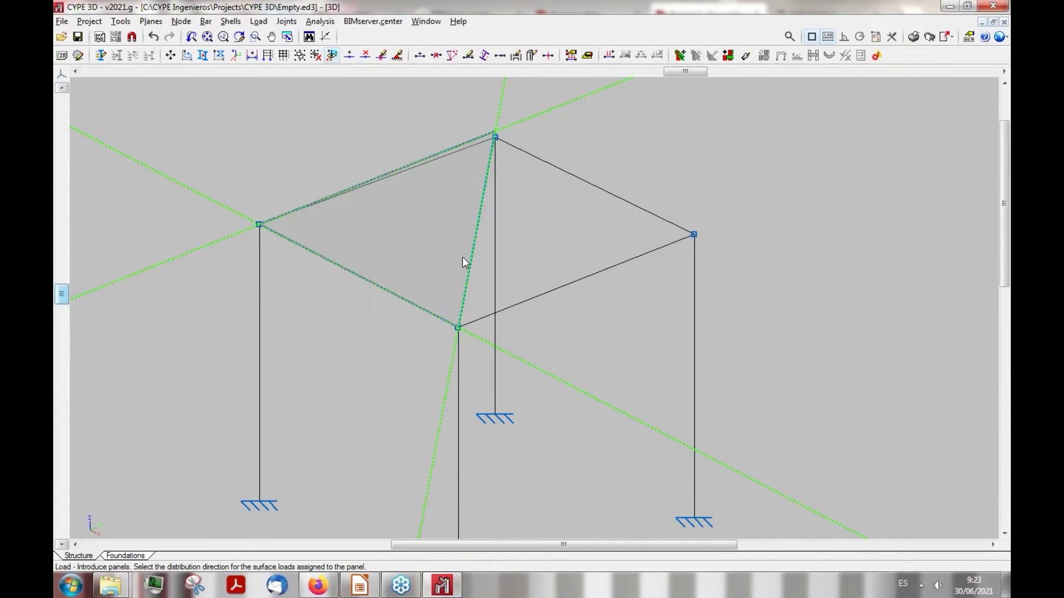
left_click(497, 331)
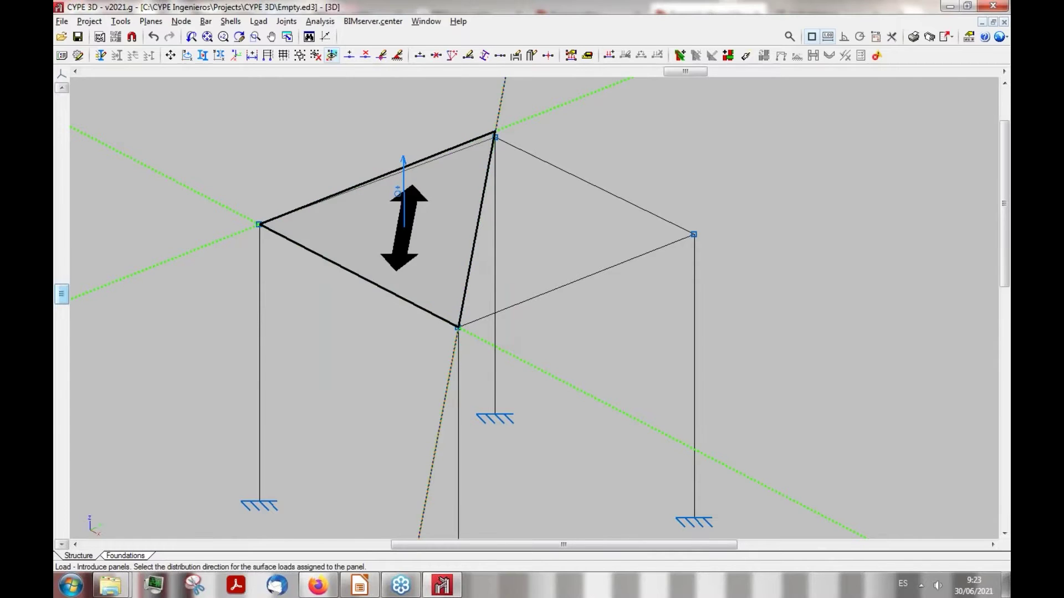
Add a uniform self weight load of 2 to the panel, acting vertically downward
left_click(335, 229)
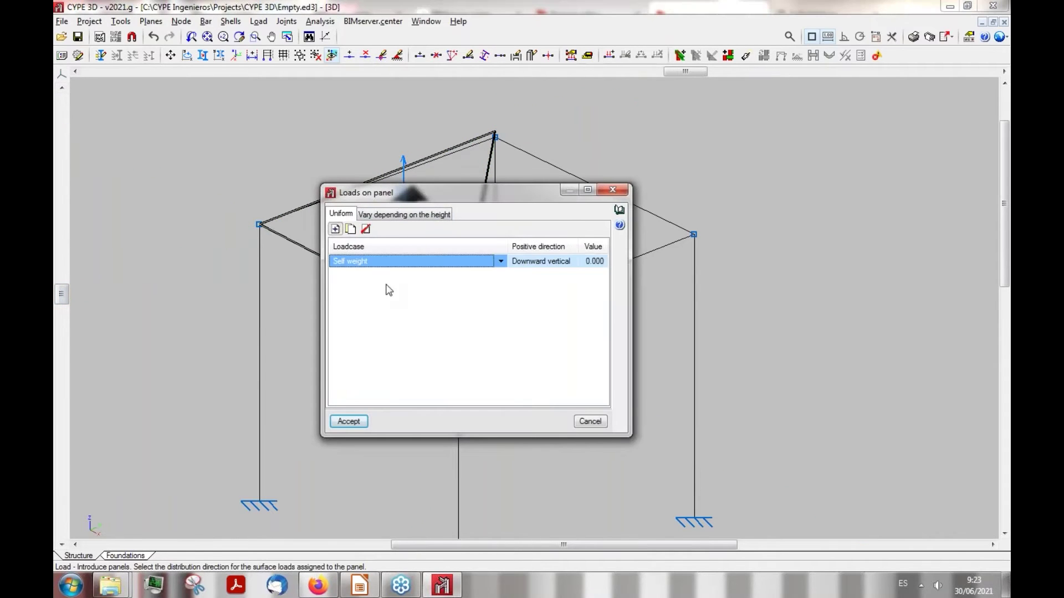
left_click(588, 261)
type("2")
left_click(349, 421)
scroll(606, 273, "down", 3)
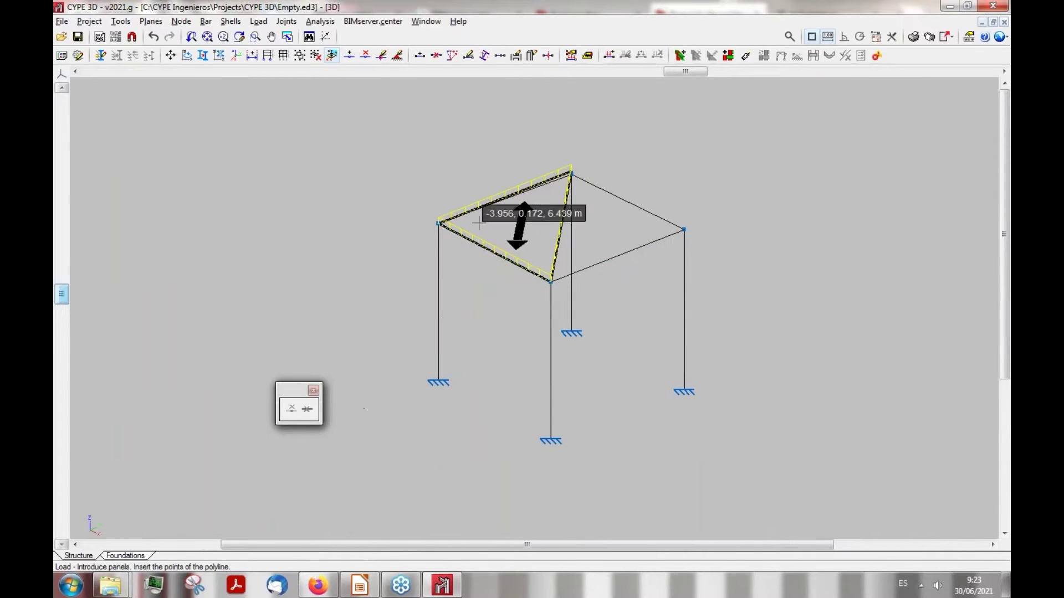
Analyse the structure and close the final design report
left_click(321, 22)
left_click(340, 36)
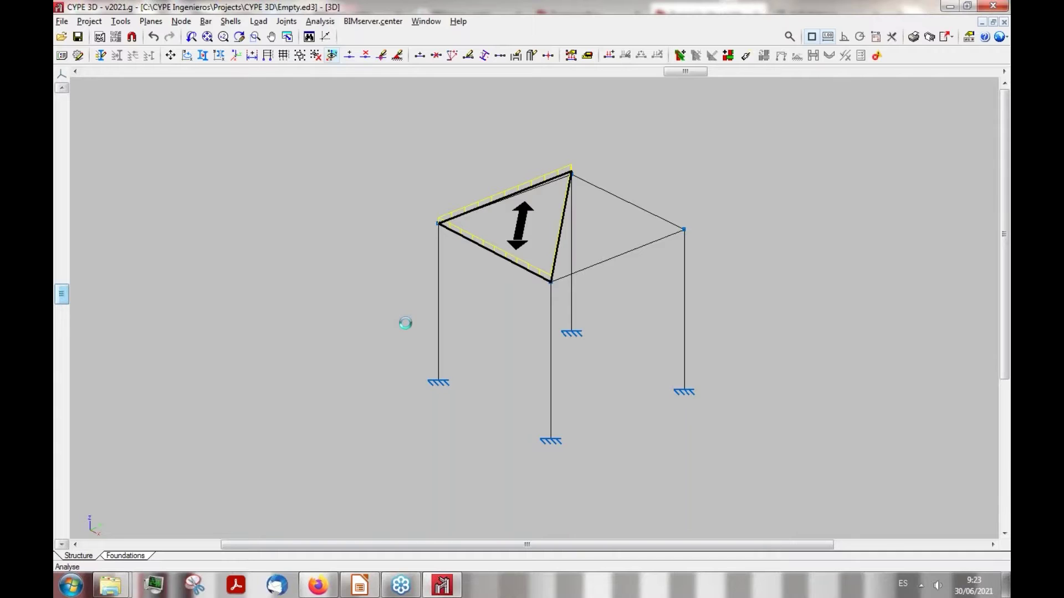
left_click(421, 366)
left_click(415, 358)
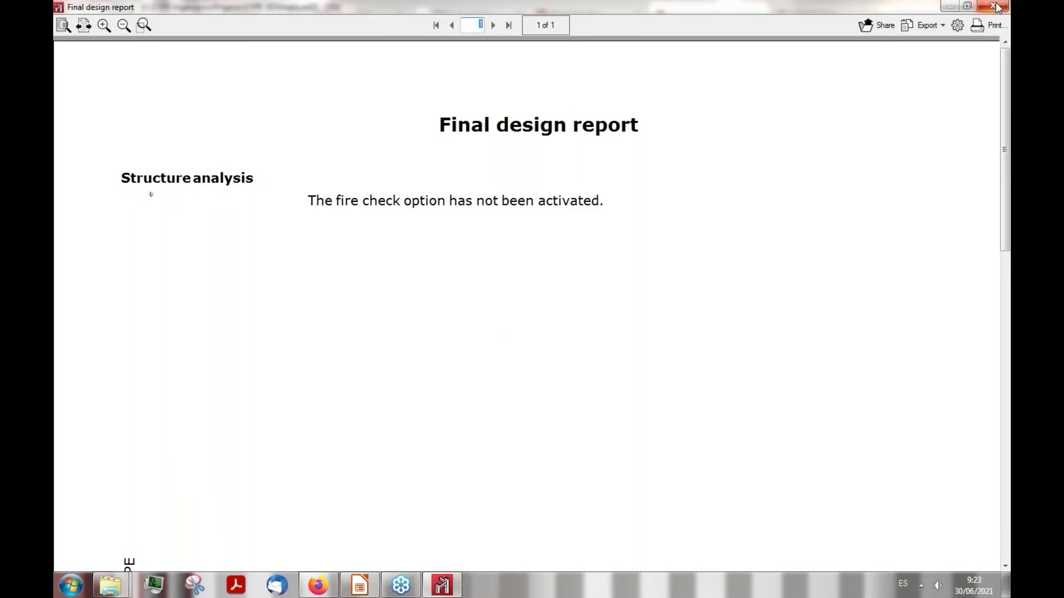
left_click(1005, 10)
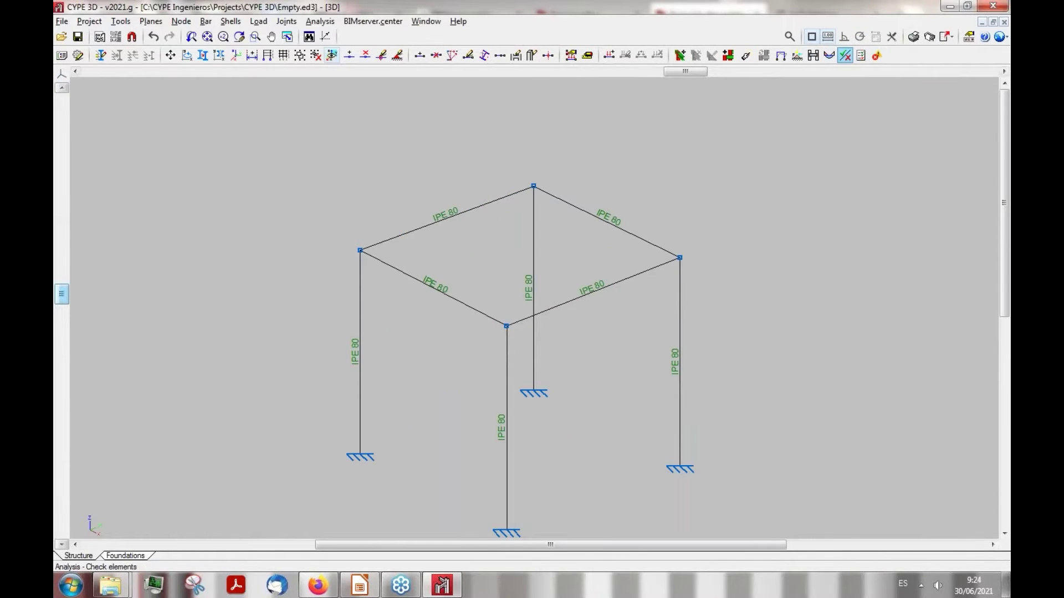
Run the element check on all bars and examine the resistance use of the upper beams
left_click(404, 351)
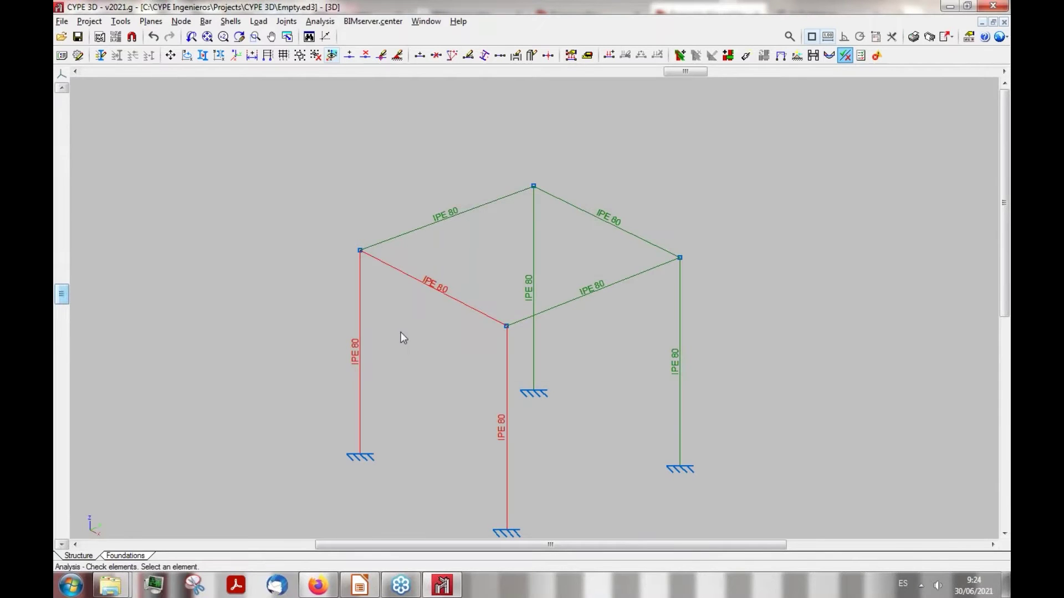
middle_click_drag(671, 258, 663, 292)
mouse_move(364, 169)
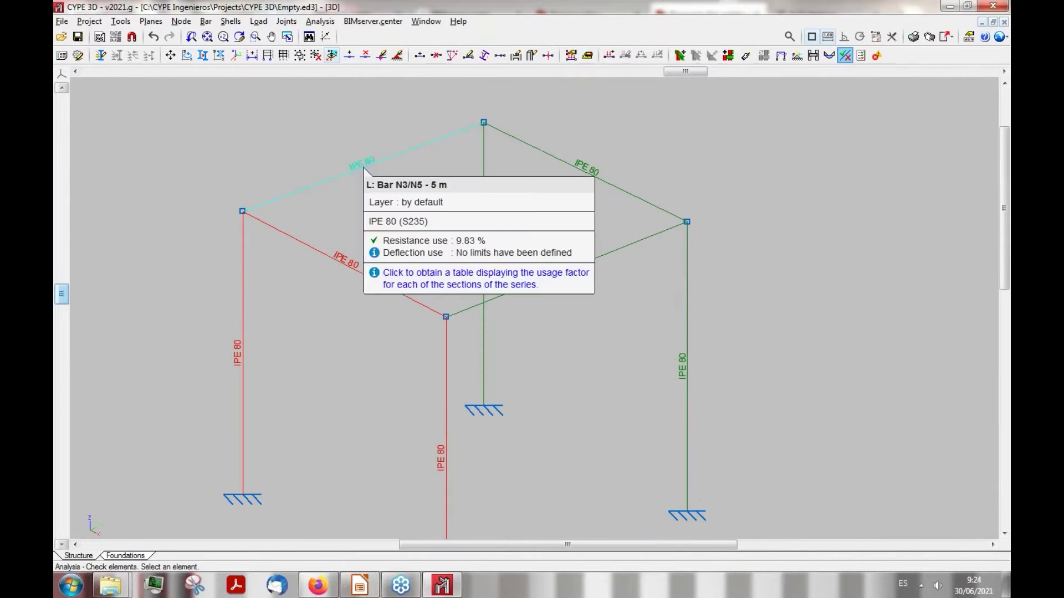
scroll(830, 205, "down", 4)
scroll(561, 230, "up", 2)
mouse_move(658, 248)
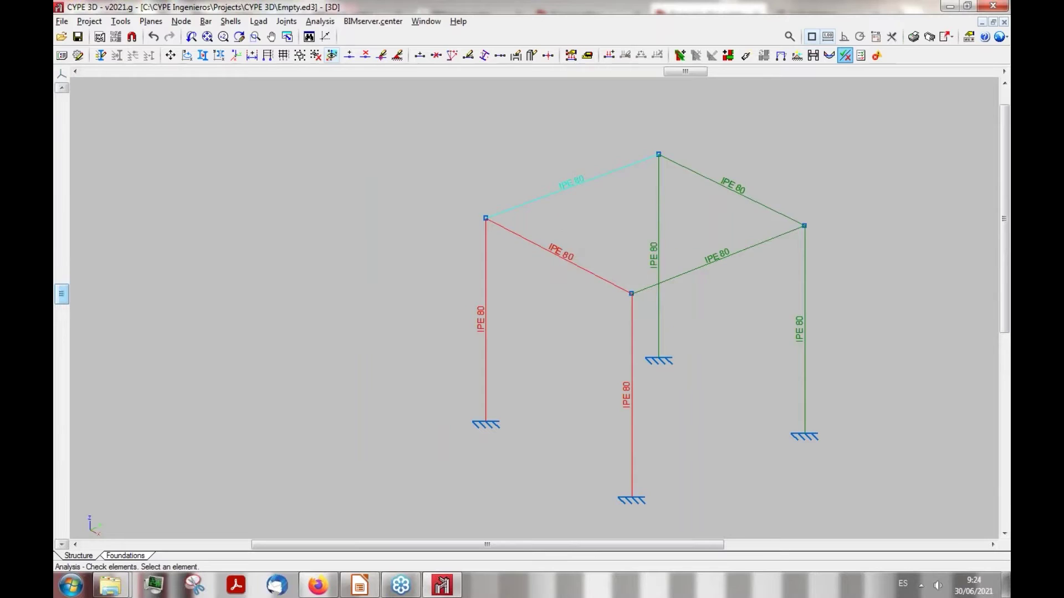
scroll(654, 368, "down", 2)
middle_click_drag(654, 368, 650, 369)
scroll(650, 369, "up", 3)
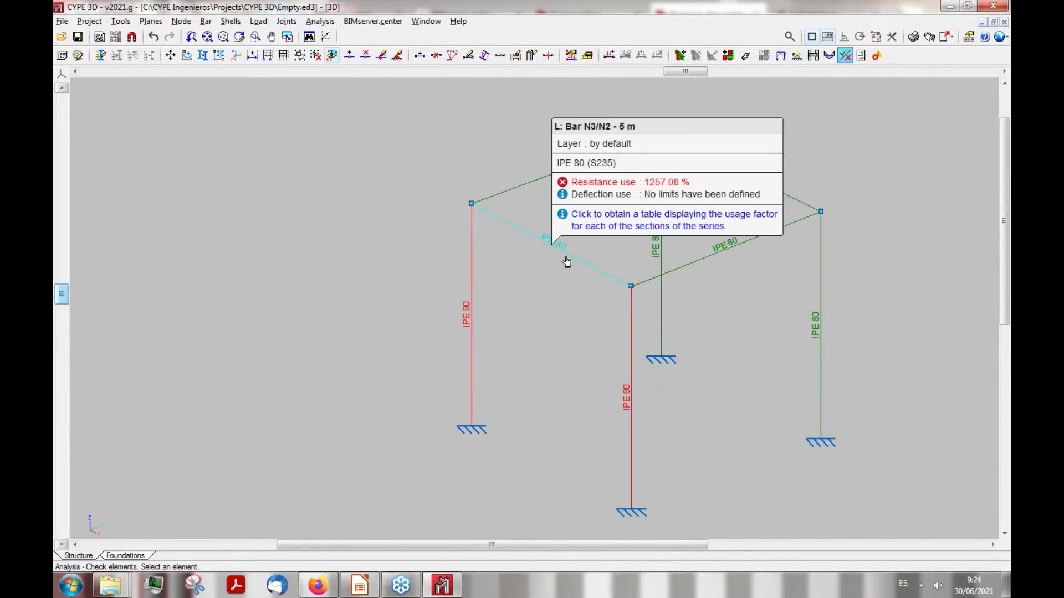
Change the section of upper beam N3/N2 to IPE 140 from its code check table
left_click(566, 261)
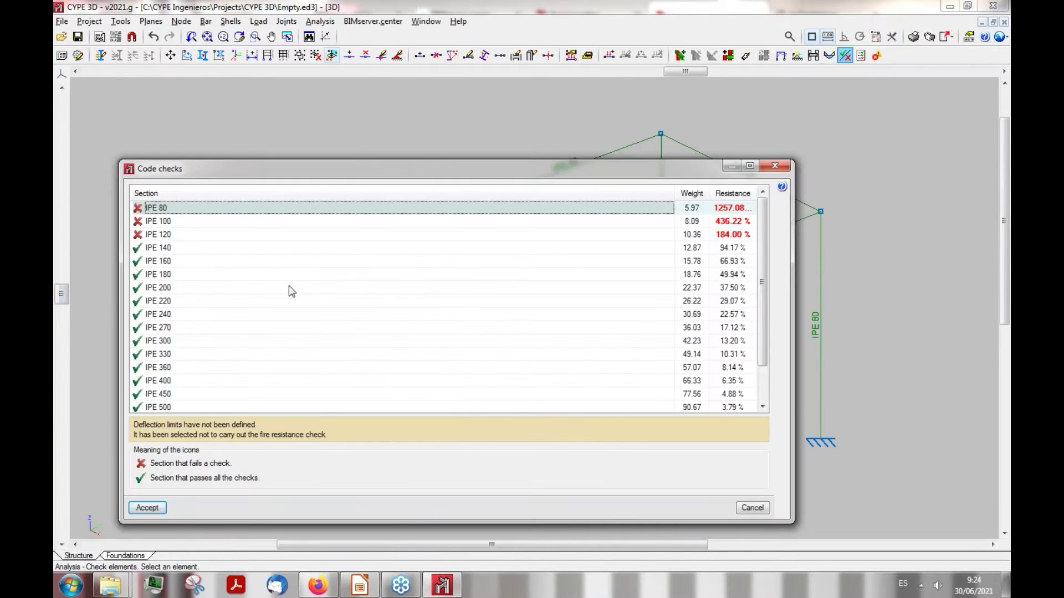
left_click_drag(224, 166, 230, 147)
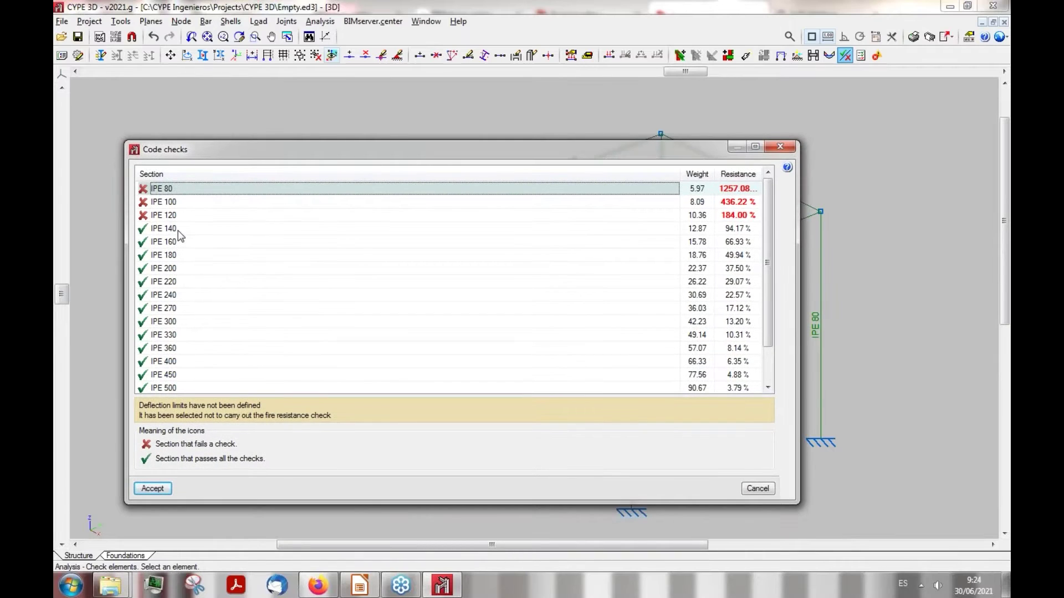
left_click(178, 231)
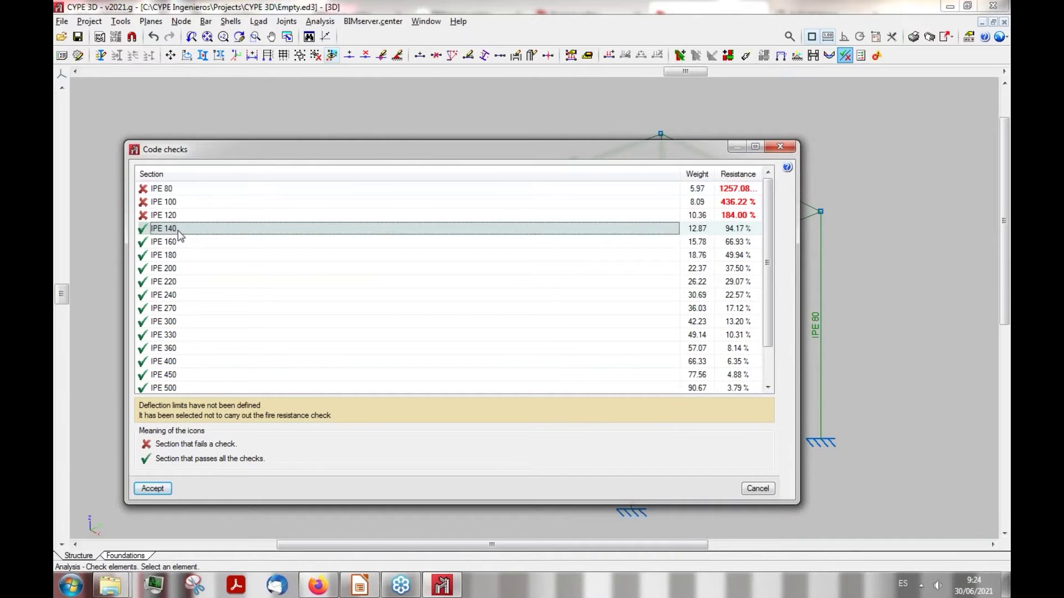
left_click(153, 489)
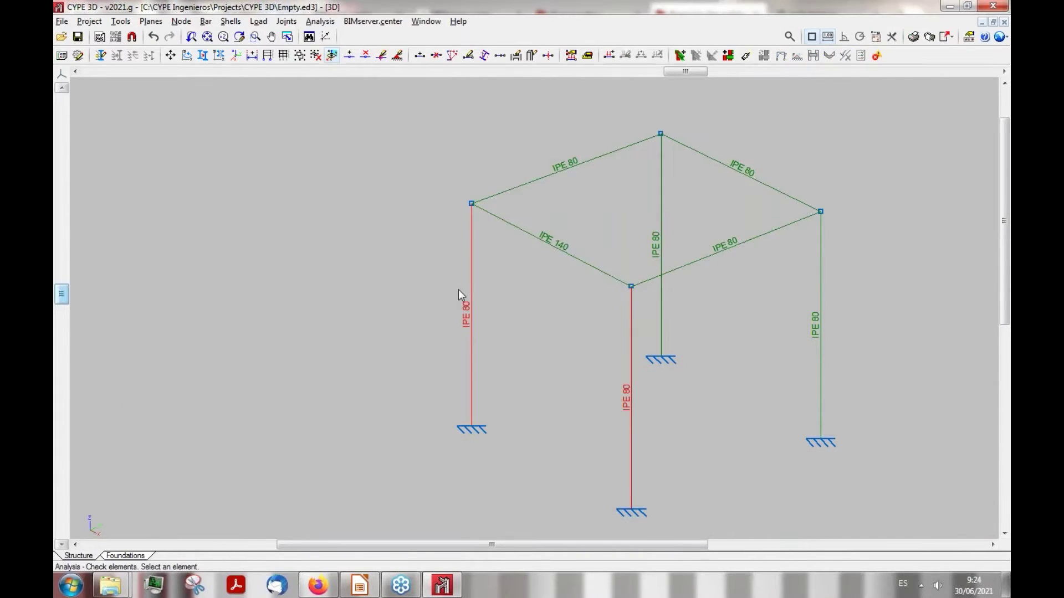
Change the two columns supporting the IPE 140 beam to IPE 160 below node N3 and IPE 180 below node N2
left_click(472, 319)
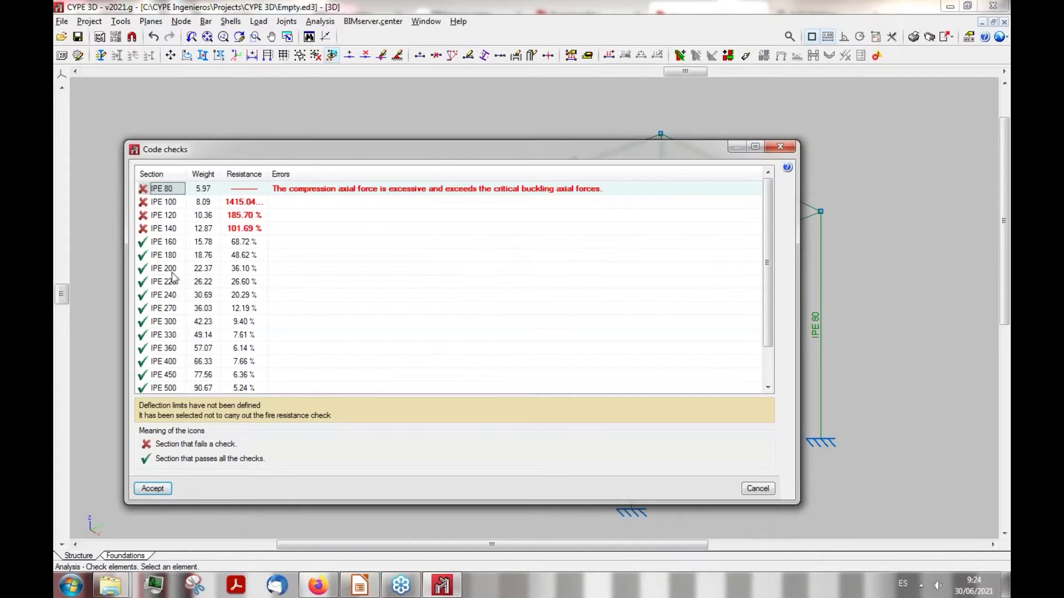
left_click(169, 246)
left_click(150, 490)
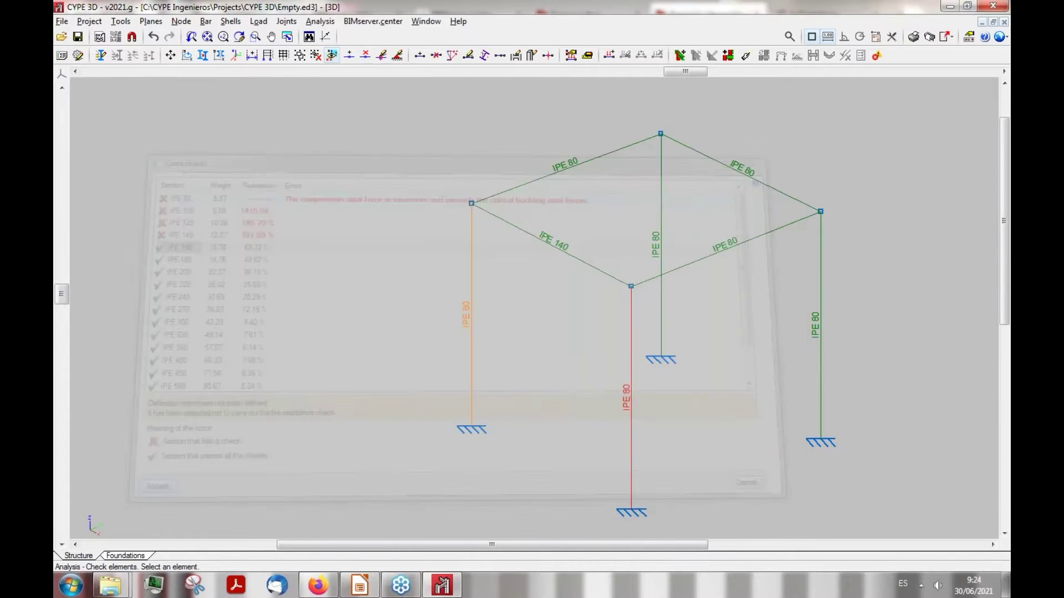
left_click(632, 311)
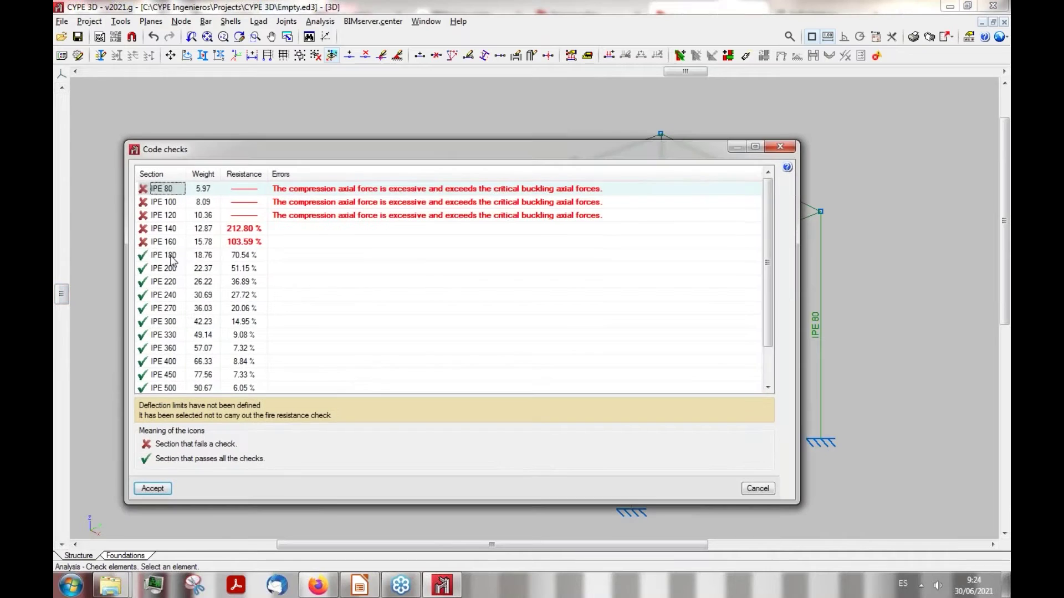
left_click(153, 489)
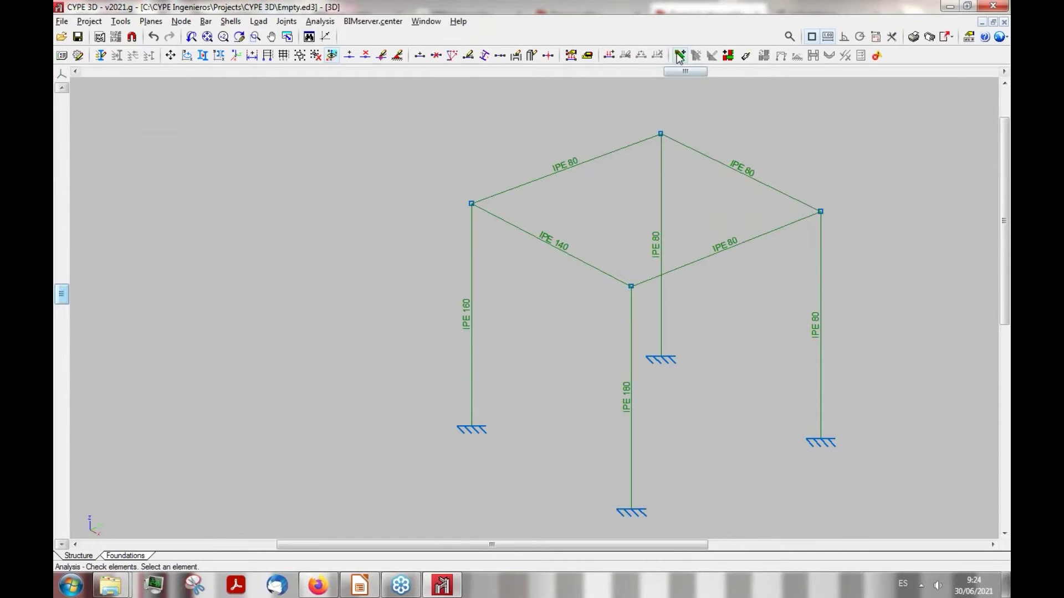
Generate the joint connections for all nodes of the frame
left_click(727, 55)
left_click(404, 320)
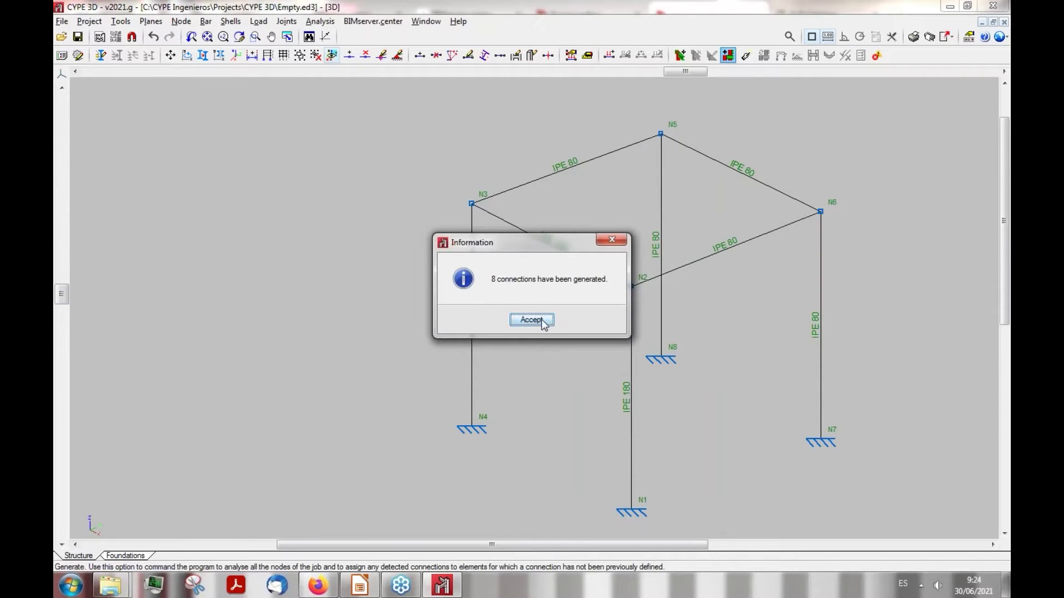
left_click(541, 321)
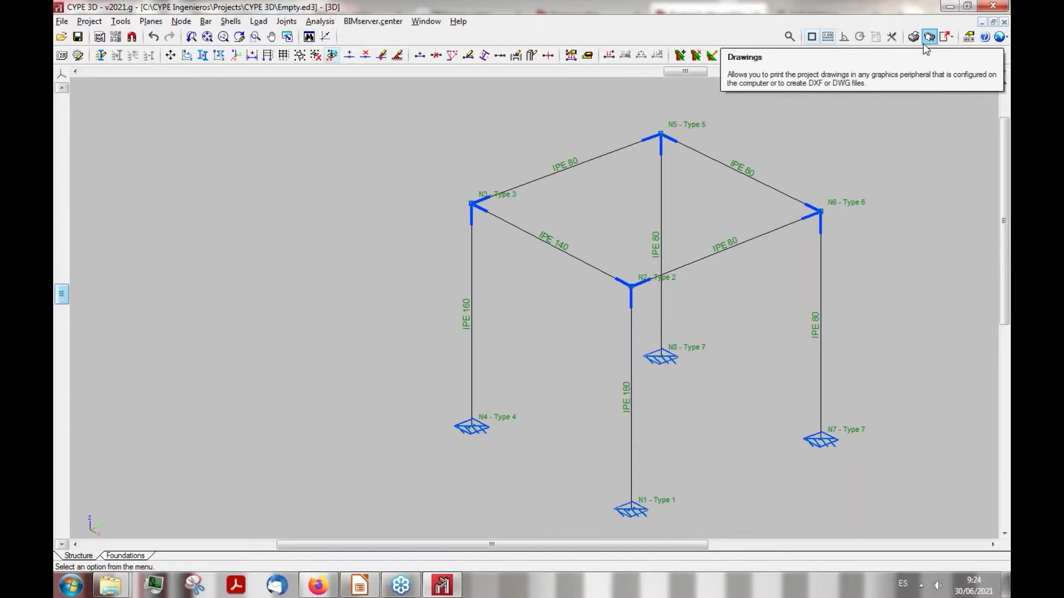
Generate the job report with the preselected chapters and view its index
scroll(595, 310, "down", 3)
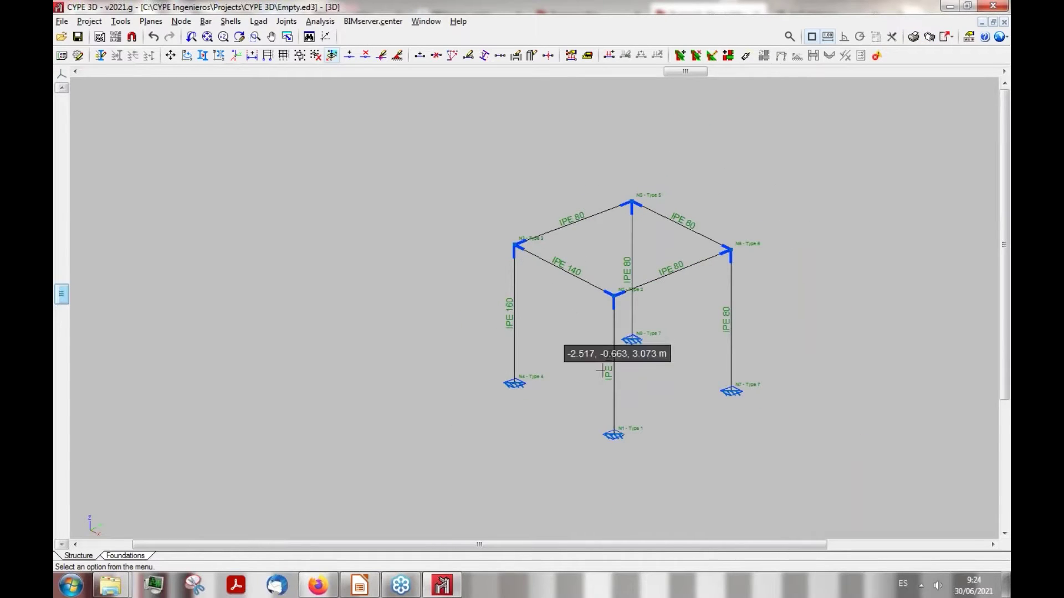
scroll(679, 330, "up", 2)
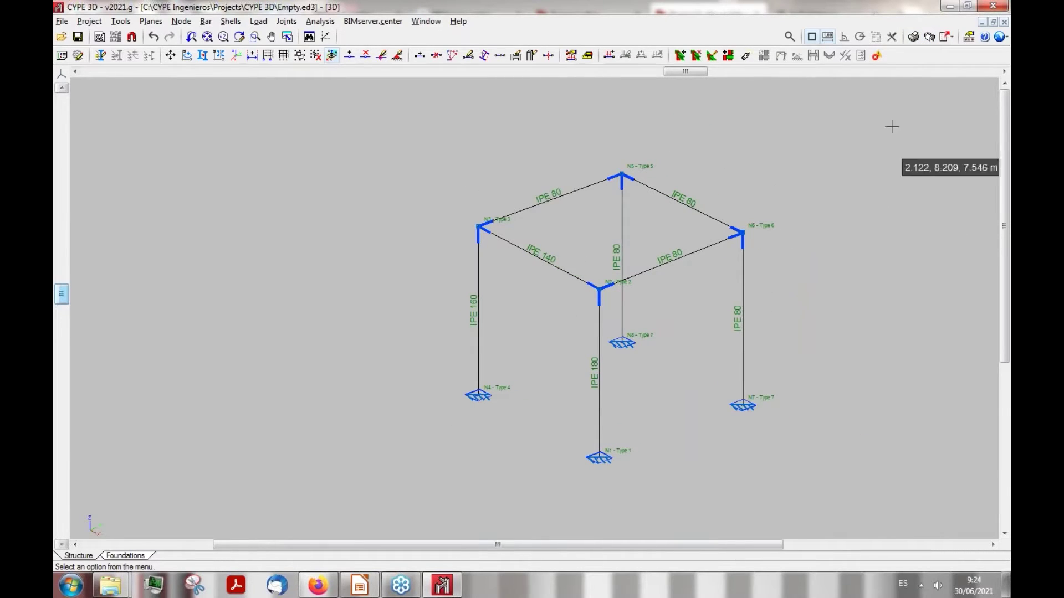
left_click(913, 38)
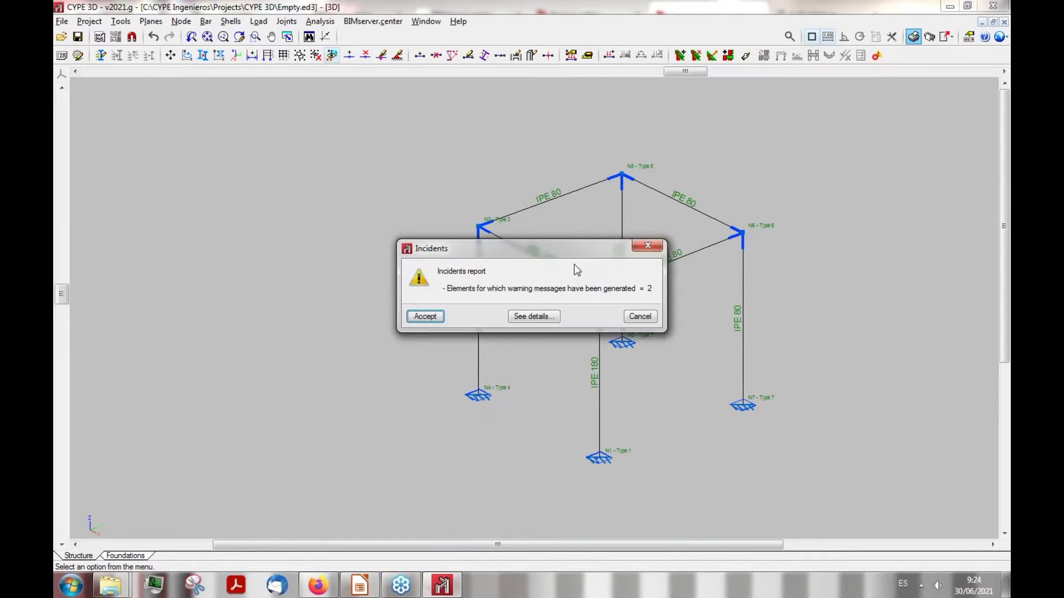
left_click(430, 318)
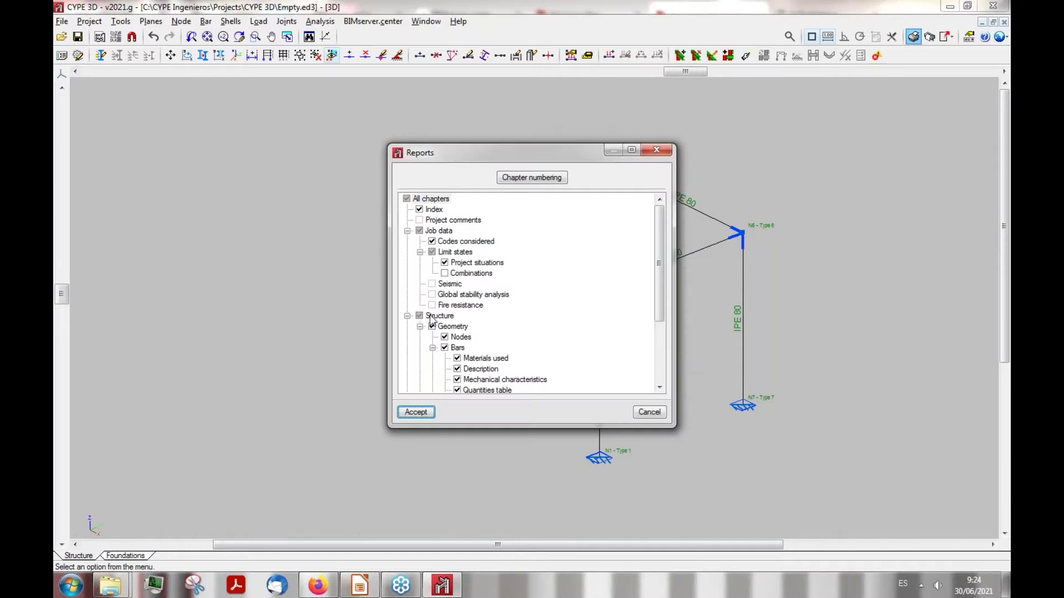
left_click(417, 412)
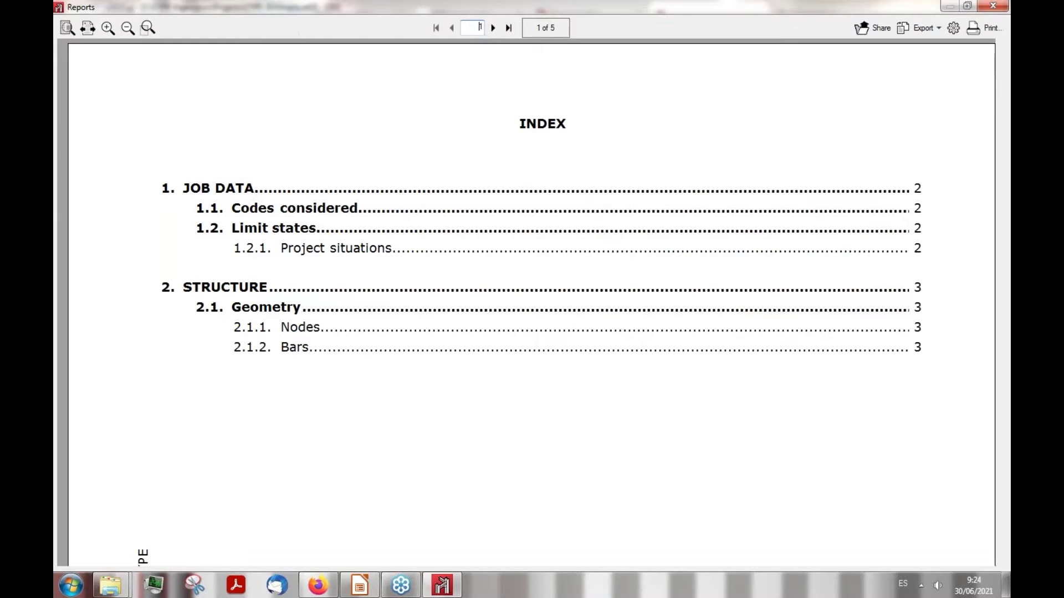
mouse_move(1002, 72)
left_mouse_down()
mouse_move(1005, 523)
mouse_move(990, 314)
mouse_move(989, 72)
left_mouse_up()
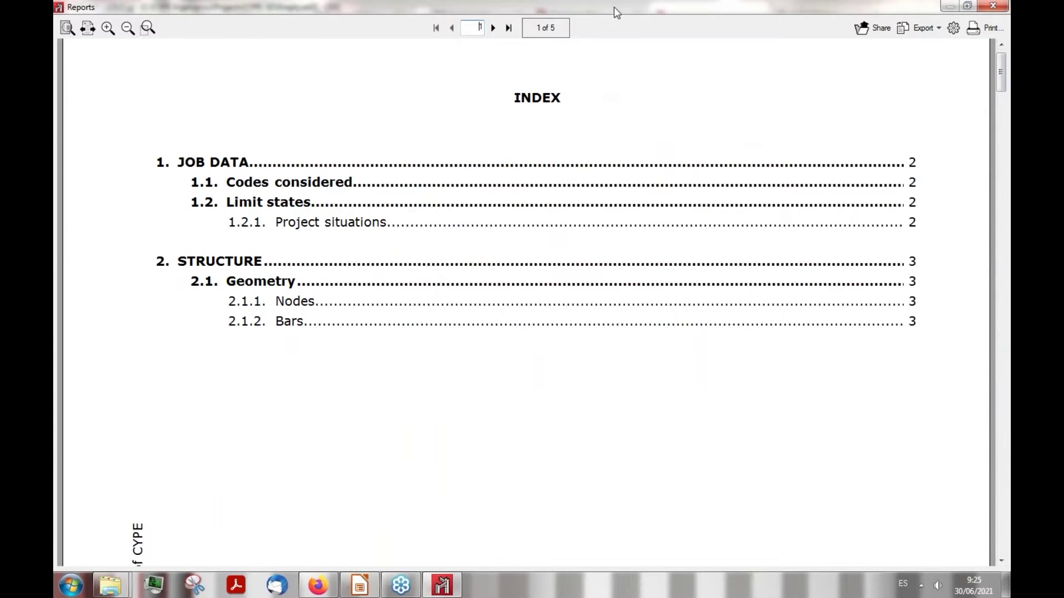
Review the report's available export formats and close the report and its chapter selection without exporting
left_click(936, 27)
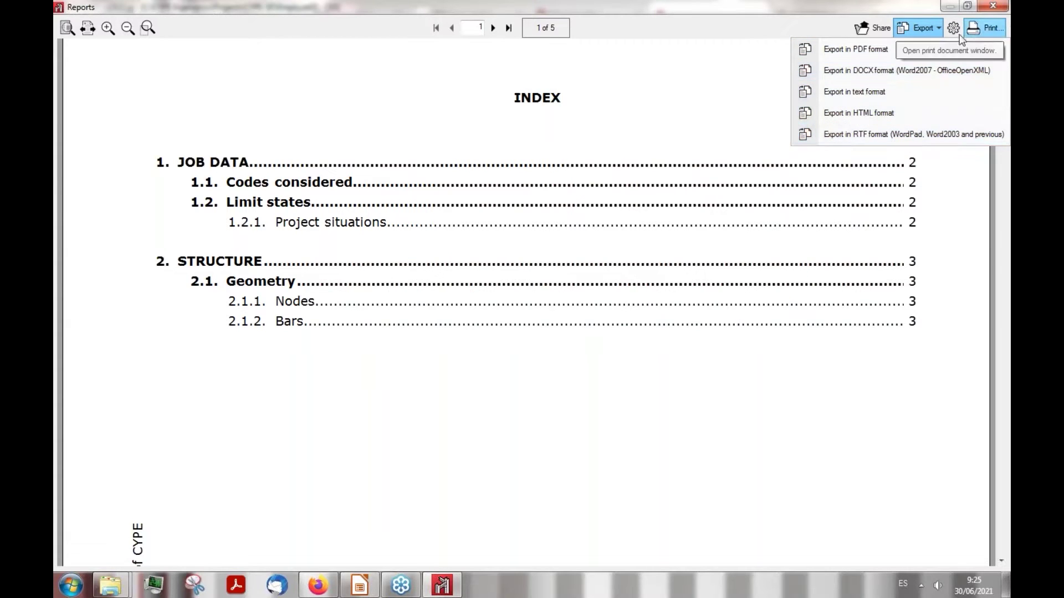
left_click(728, 113)
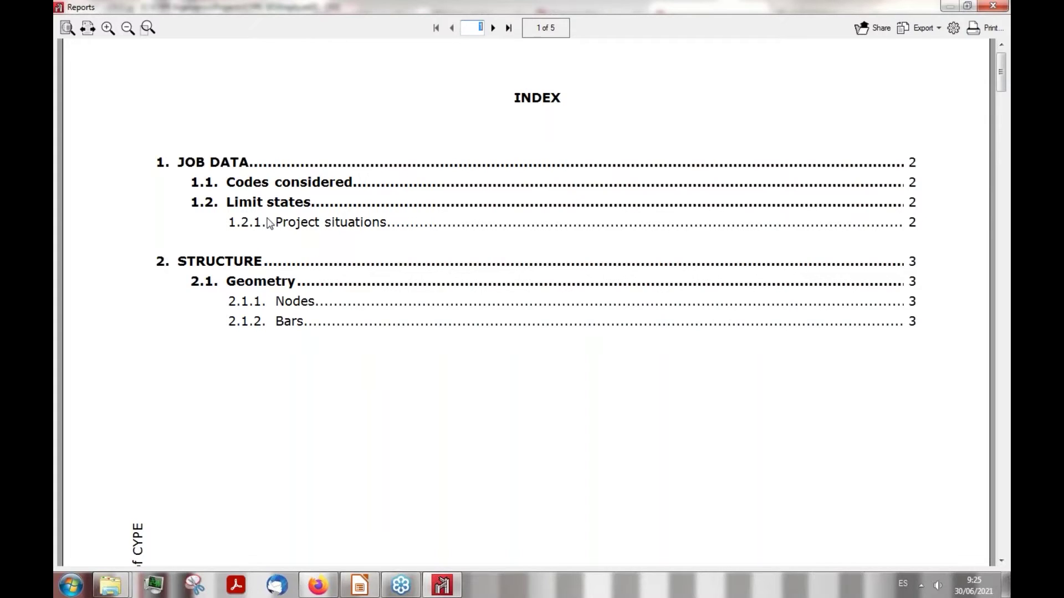
left_click(990, 6)
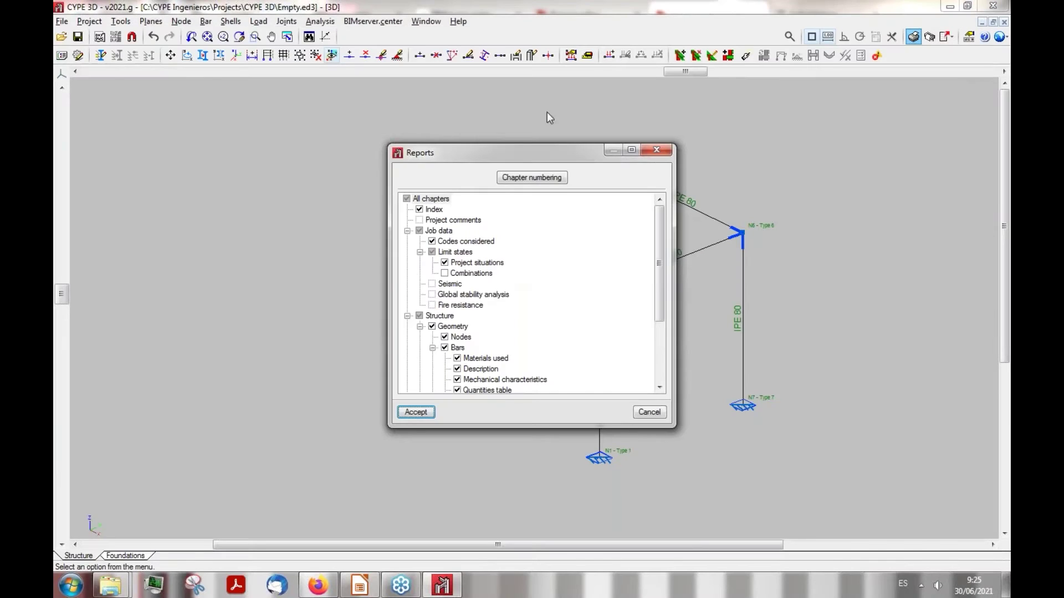
left_click(649, 412)
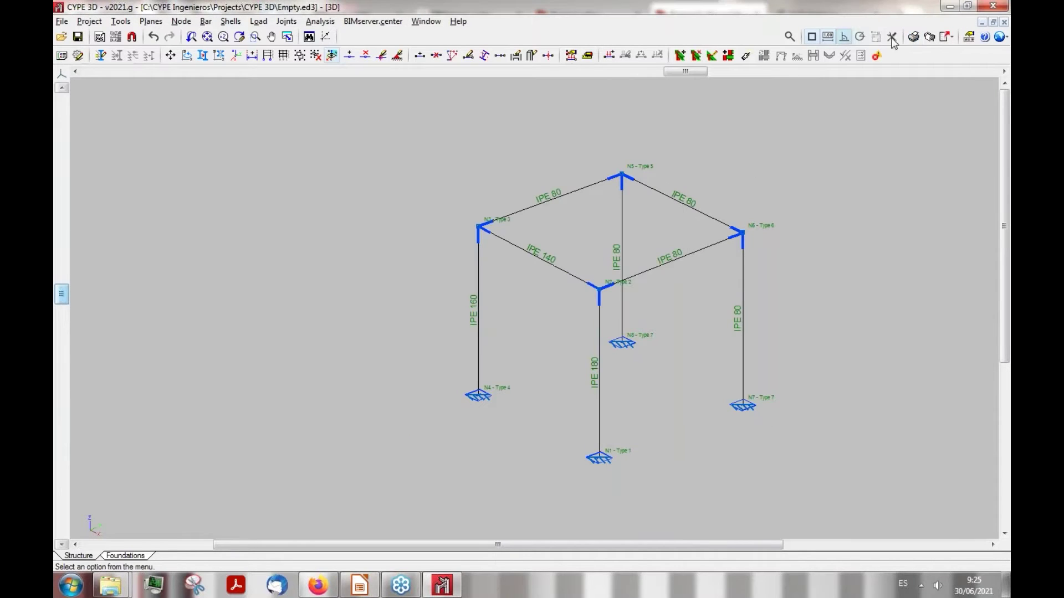
Compose a 3D Structure drawing for DWG output with a textbox and two 3D views at 1:100 scale
left_click(929, 37)
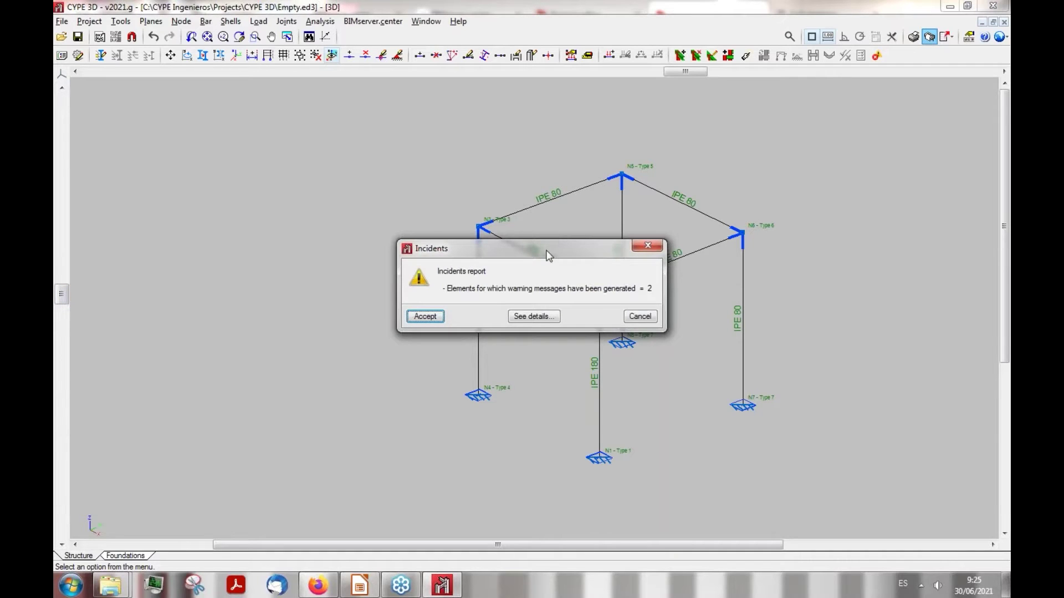
left_click_drag(549, 255, 519, 258)
left_click(397, 319)
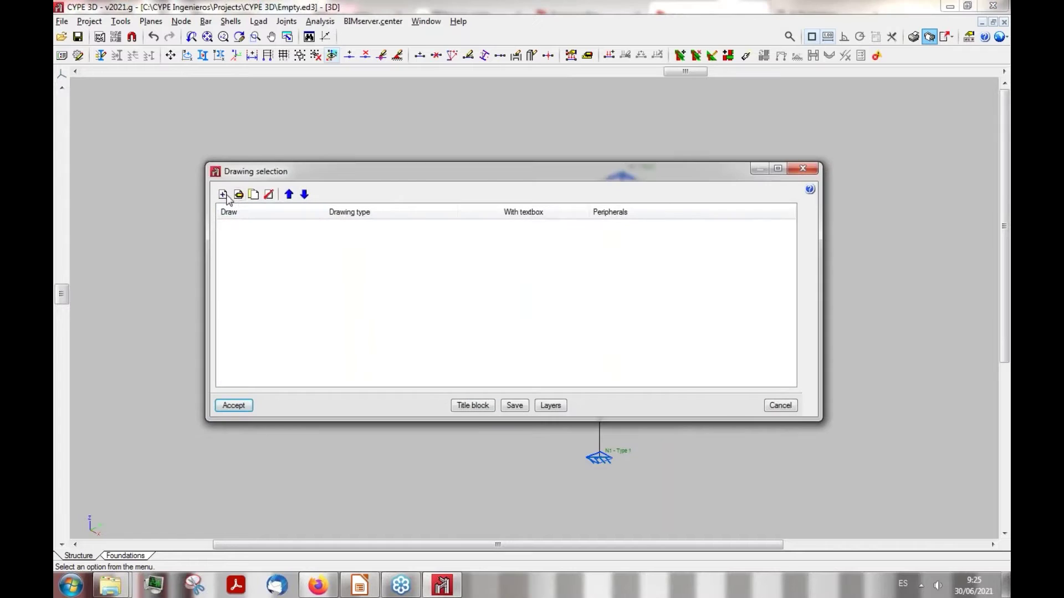
left_click(223, 194)
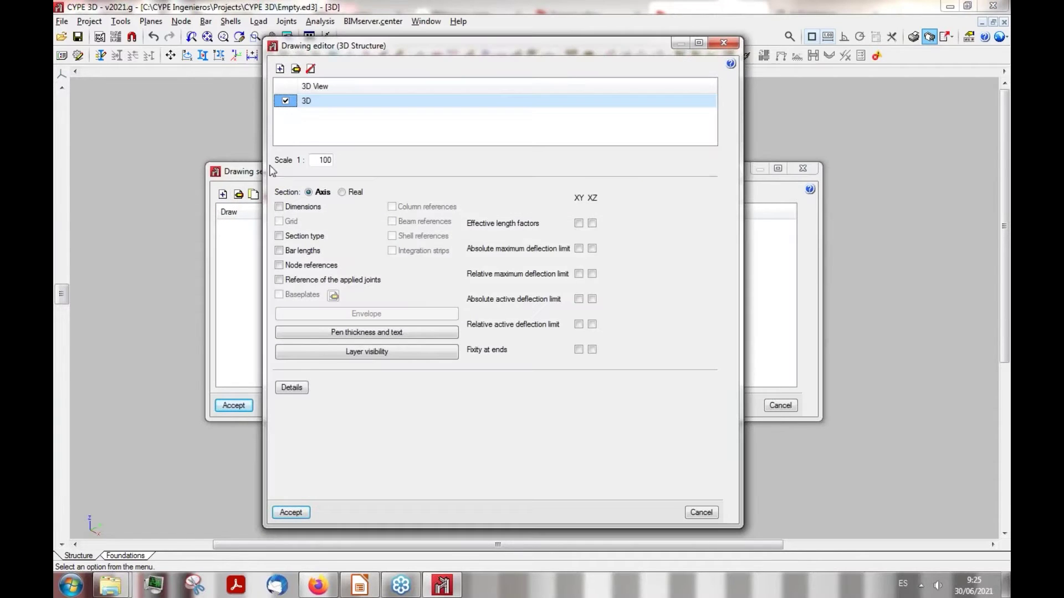
left_click(280, 69)
left_click(289, 512)
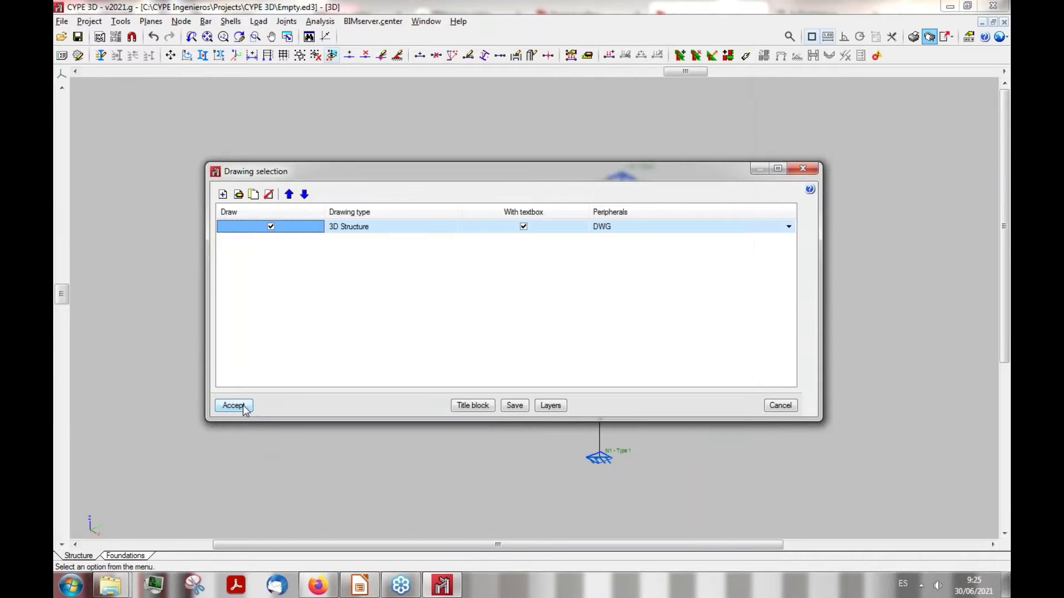
left_click(233, 406)
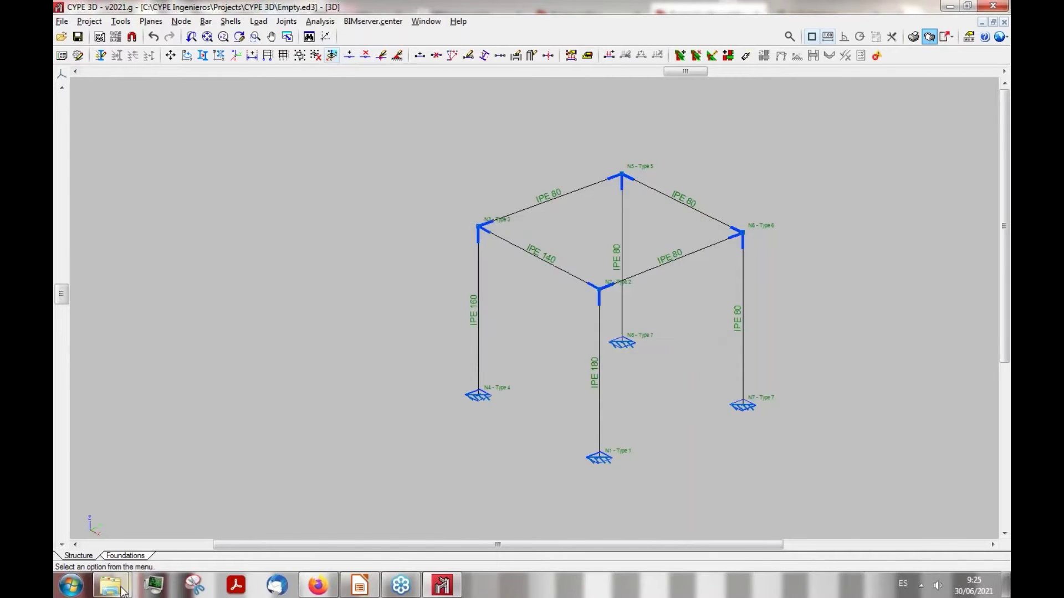
Browse in the file explorer to the CYPE 3D Webinar folder and open the Drawings file in AutoCAD
mouse_move(123, 592)
left_click(155, 523)
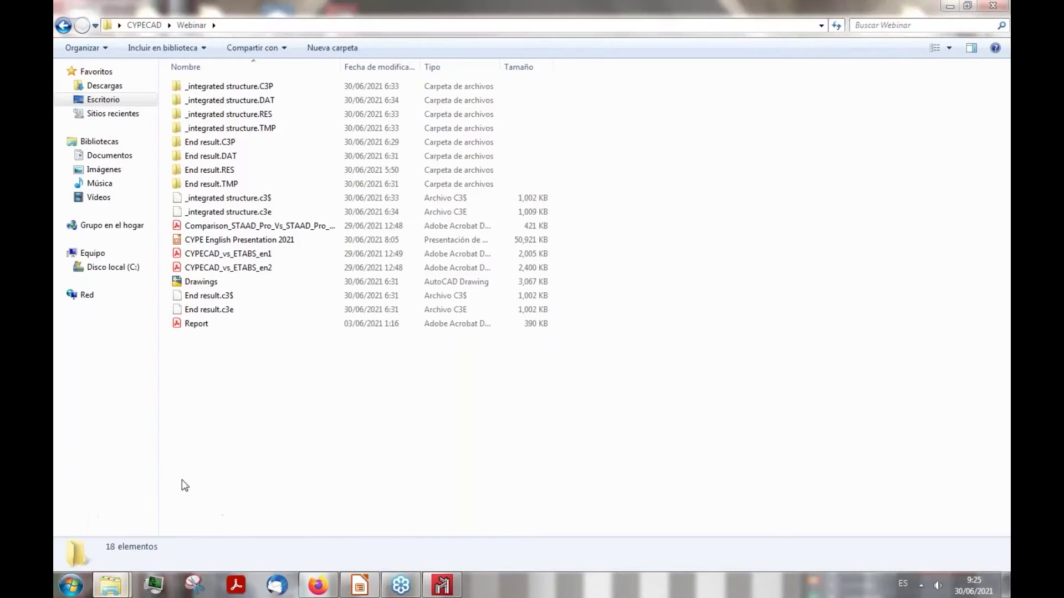
left_click(62, 26)
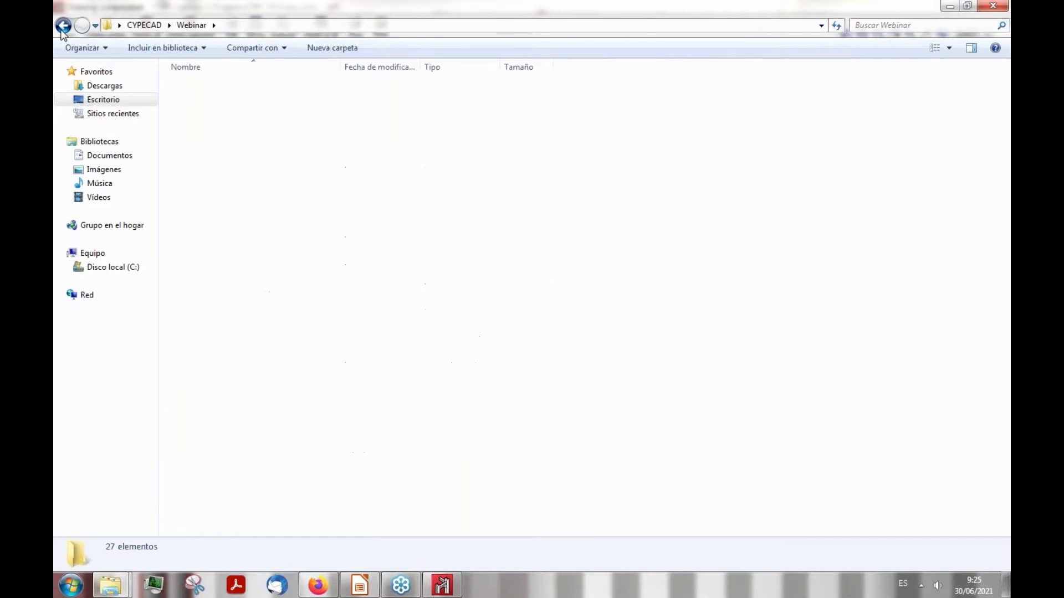
left_click(62, 26)
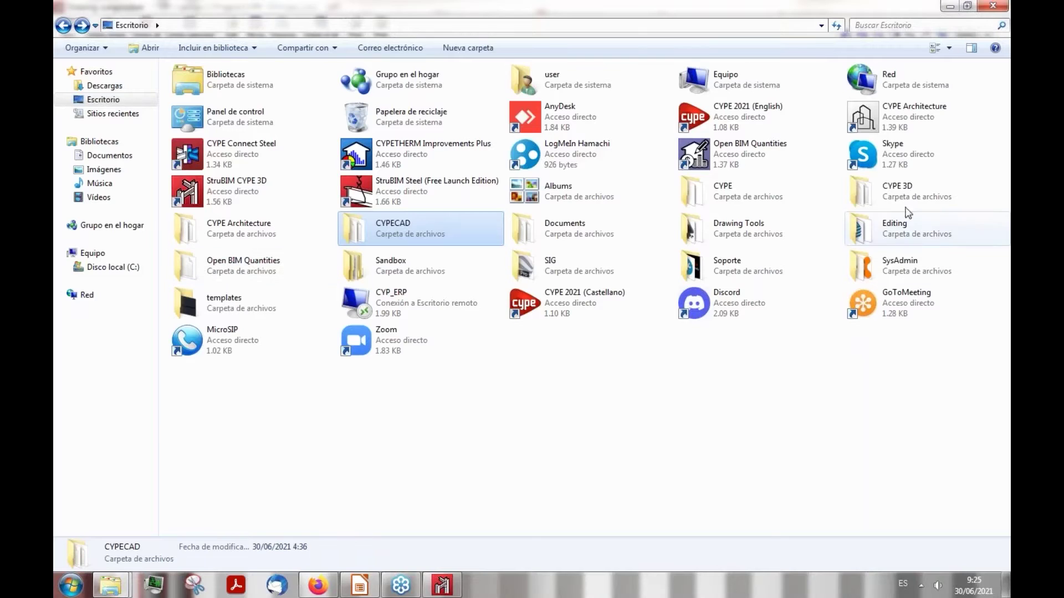
double_click(886, 198)
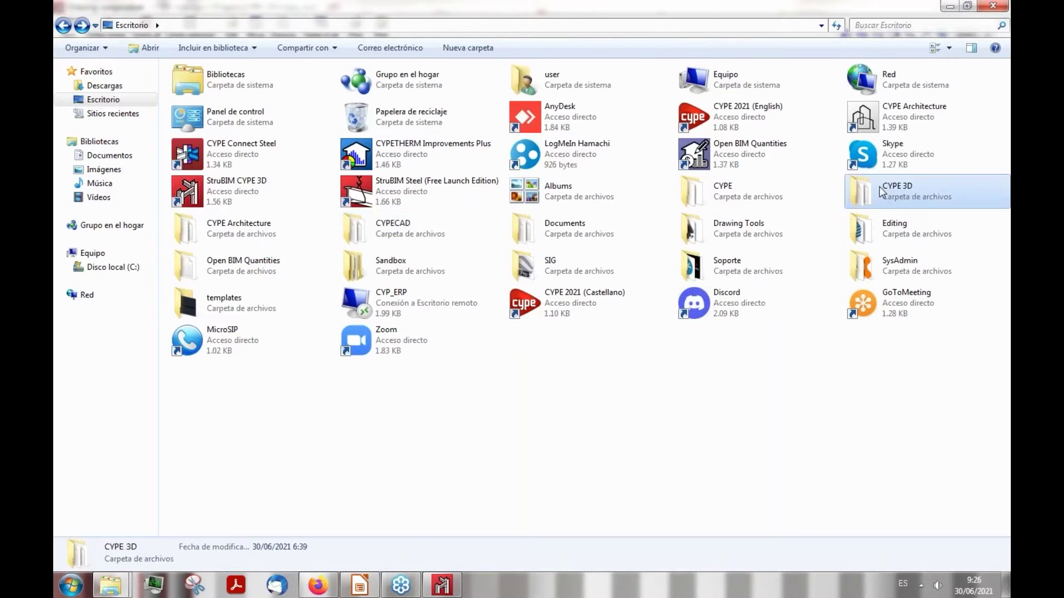
double_click(238, 129)
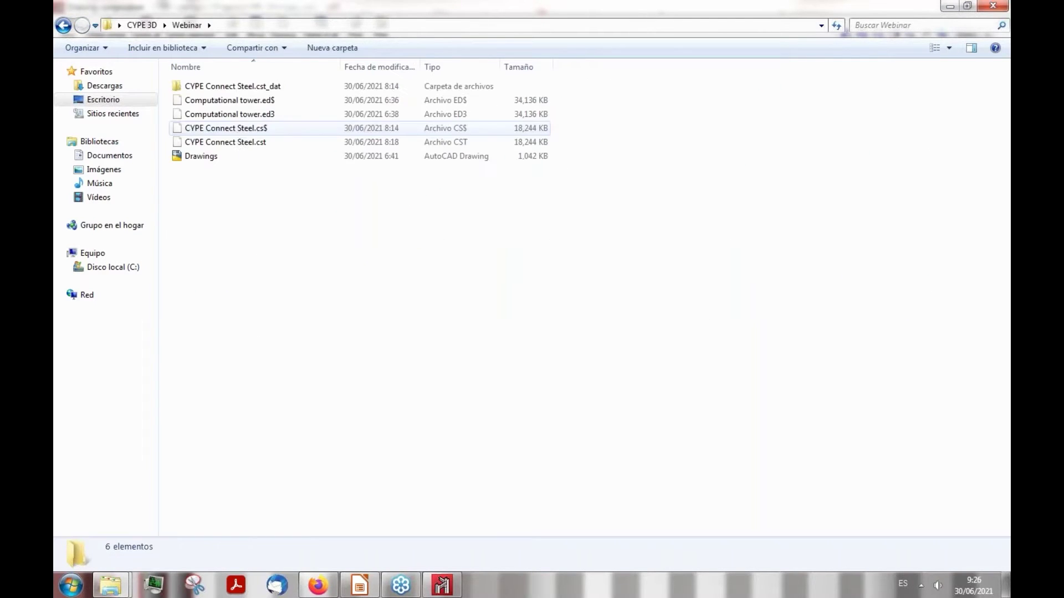
left_click(231, 157)
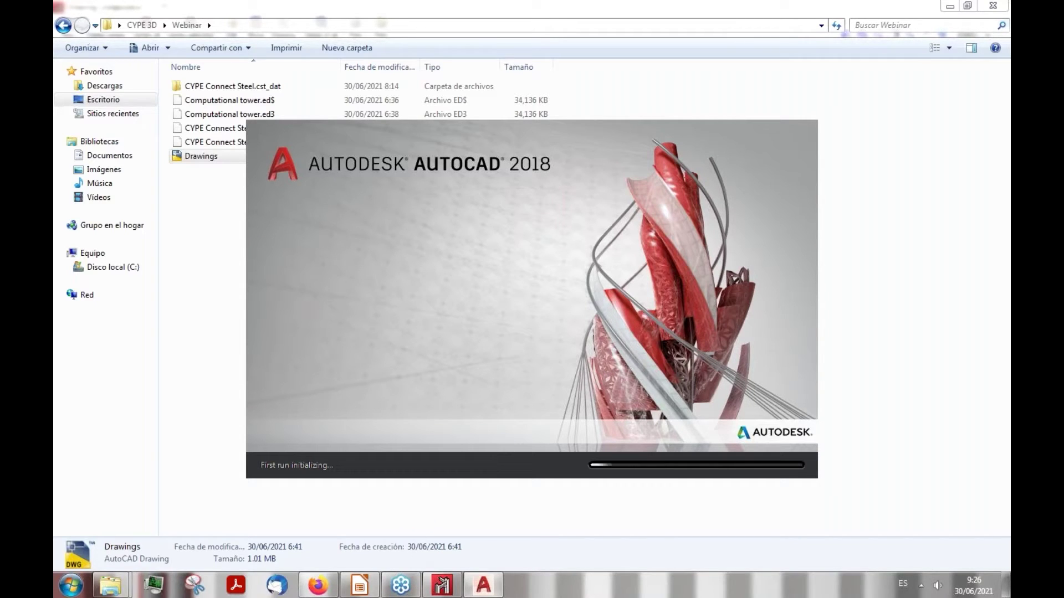
Switch back to CYPE 3D and close the drawing composition and the drawing selection without exporting
left_click(444, 587)
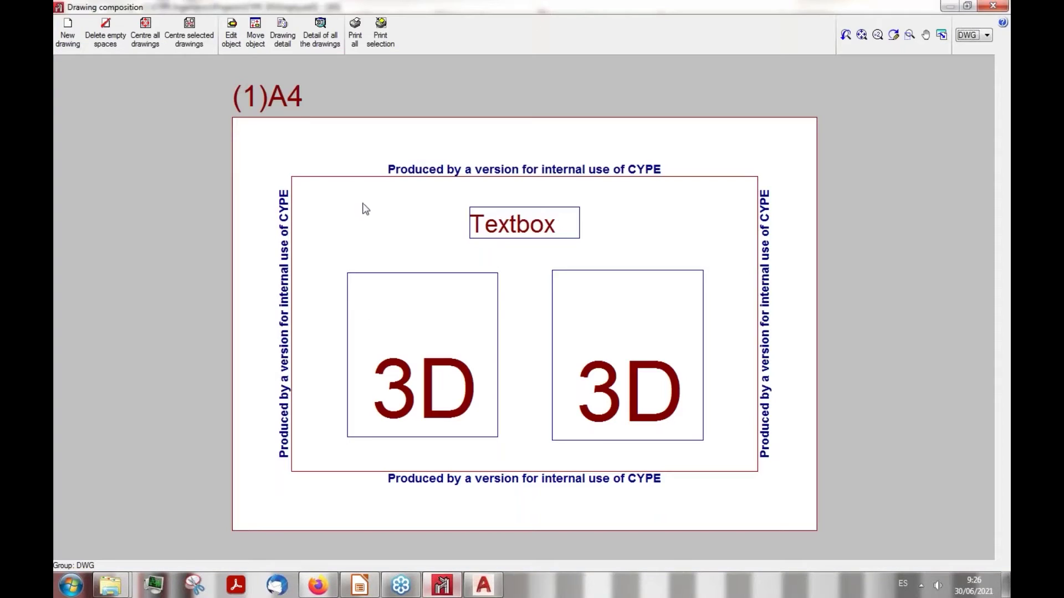
left_click(1004, 5)
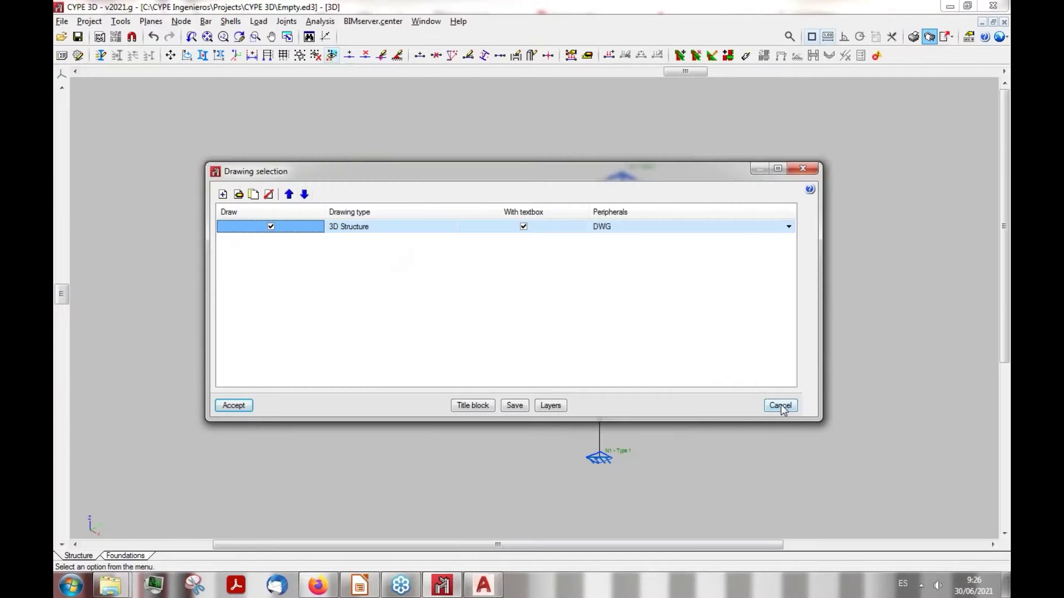
left_click(781, 406)
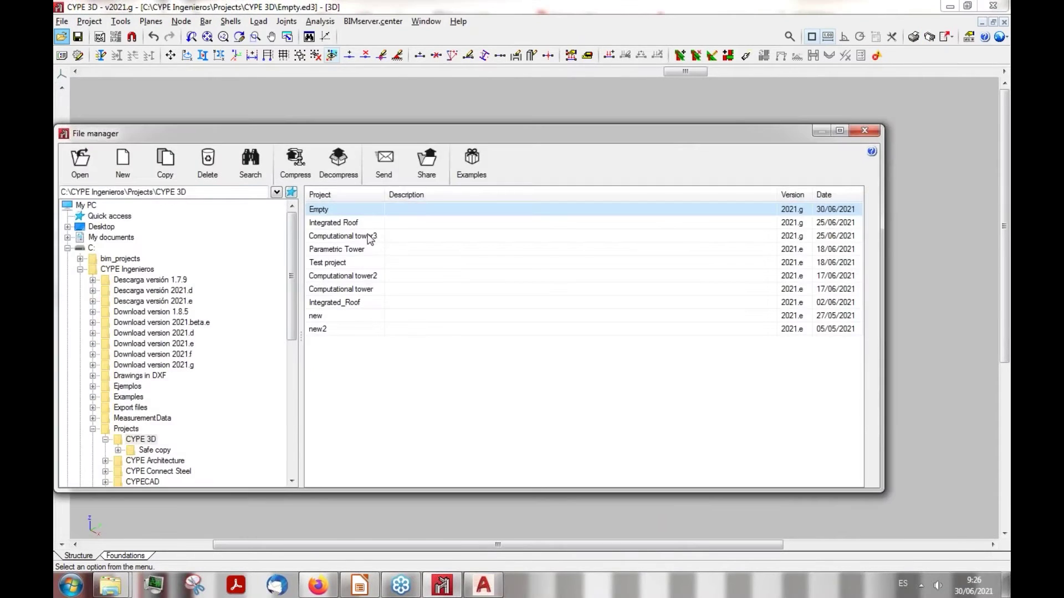
Open the existing Computational tower3 project
double_click(370, 237)
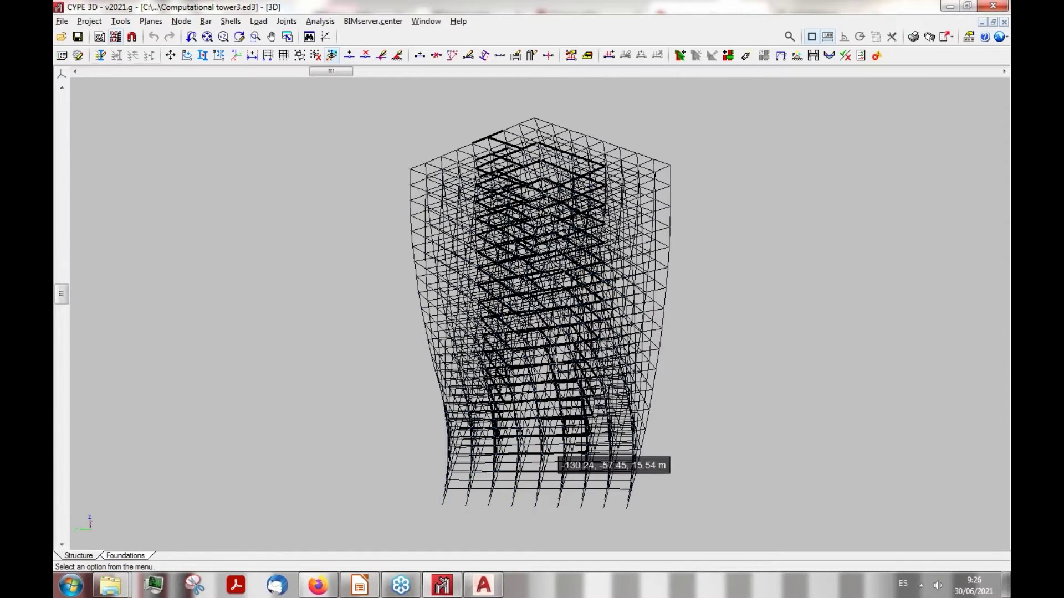
middle_click_drag(371, 191, 449, 222)
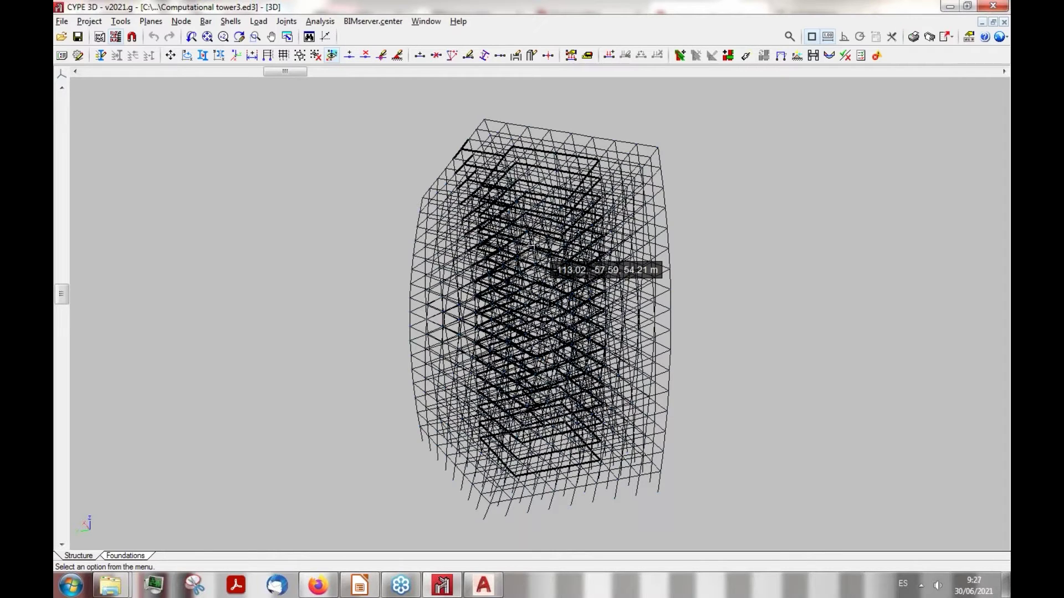
mouse_move(527, 306)
middle_mouse_down()
mouse_move(646, 271)
mouse_move(720, 268)
mouse_move(543, 318)
middle_mouse_up()
middle_click_drag(499, 235, 458, 266)
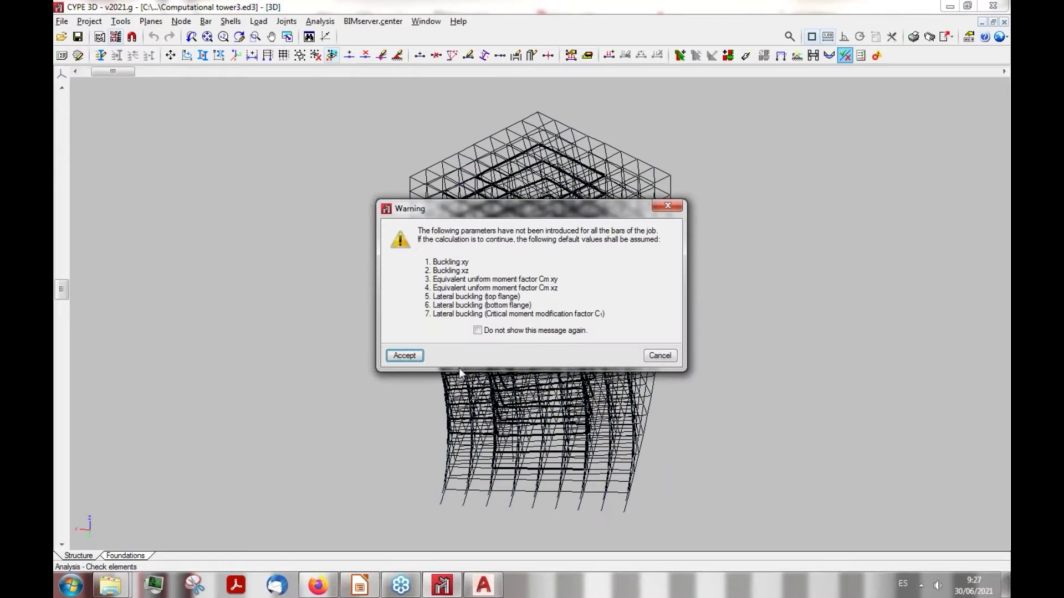
Run the element check on the tower with the default parameters and review the section code checks of a top corner bar
key("Return")
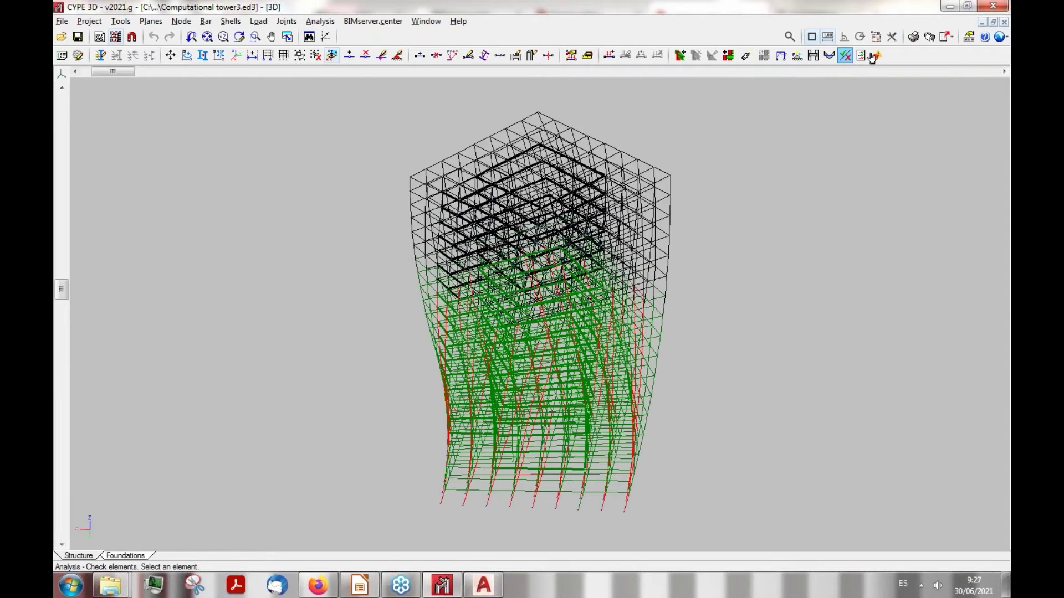
left_click(673, 183)
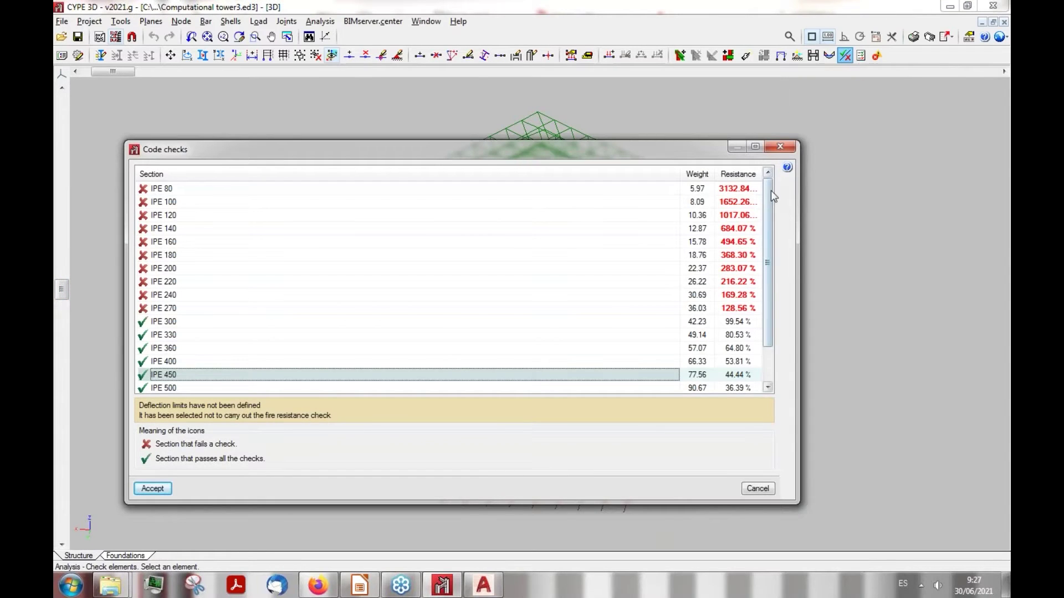
left_click_drag(767, 193, 770, 220)
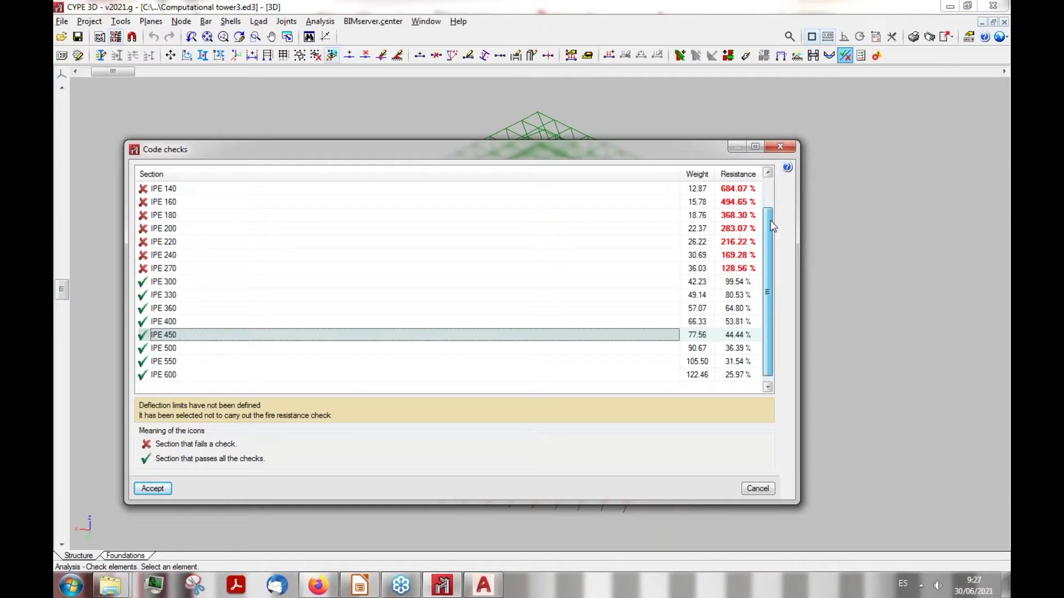
left_click(780, 148)
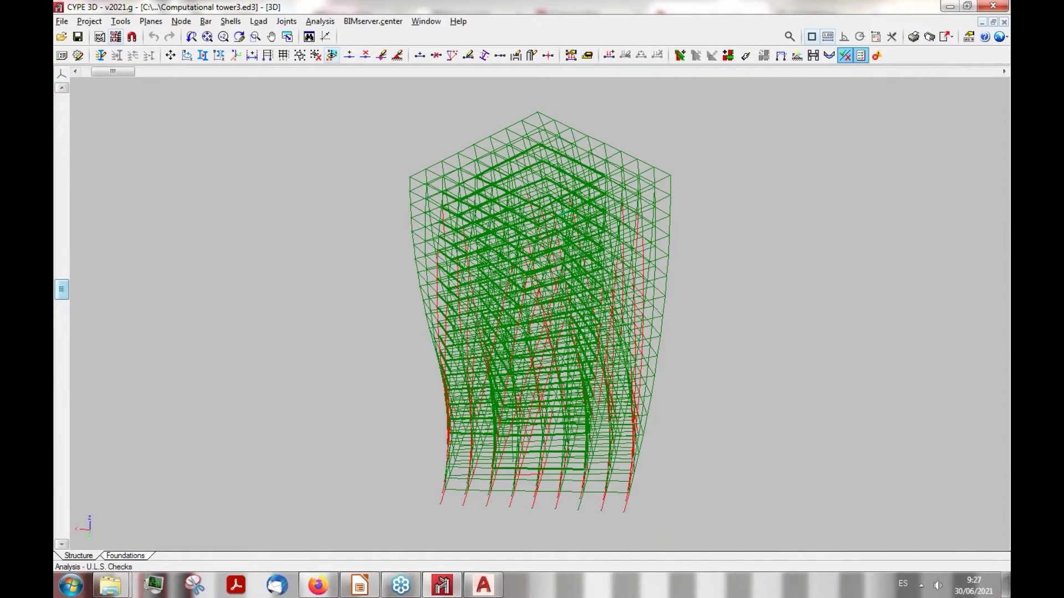
Step through a bar's U.L.S. checks, from web crushing to combined Y shear and torsional resistance
left_click(858, 56)
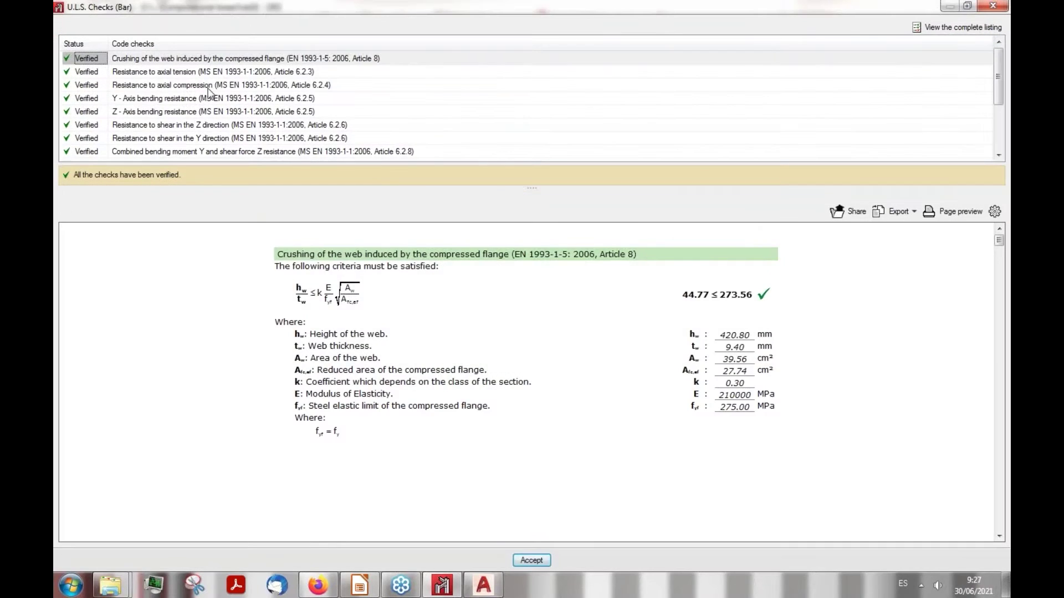
left_click(211, 86)
key("Down")
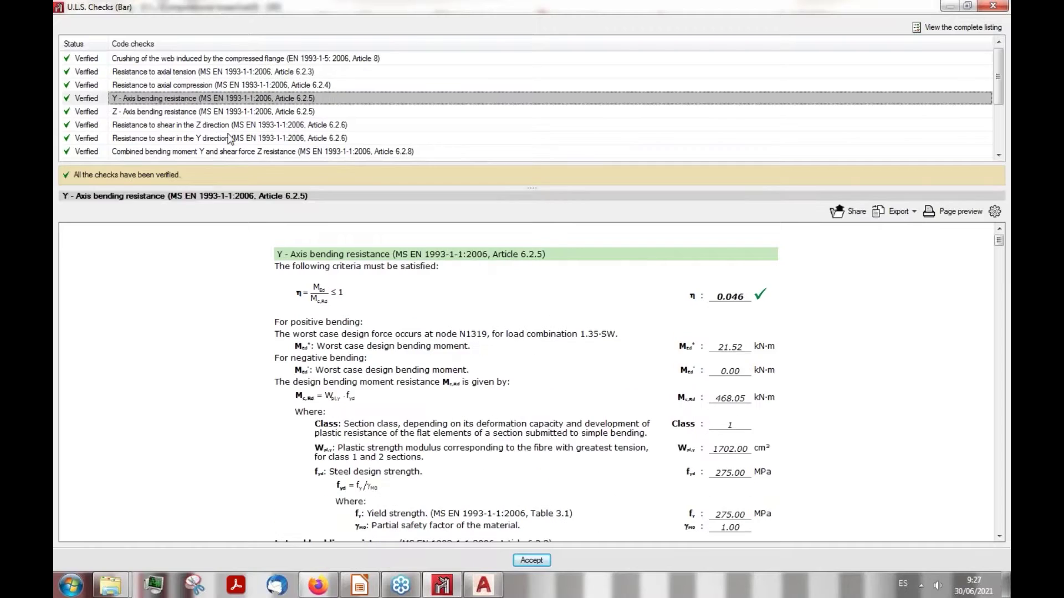
key("Down")
key("Down")
key("Down")
key("Up")
key("Up")
key("Up")
key("Up")
key("Down")
key("Down")
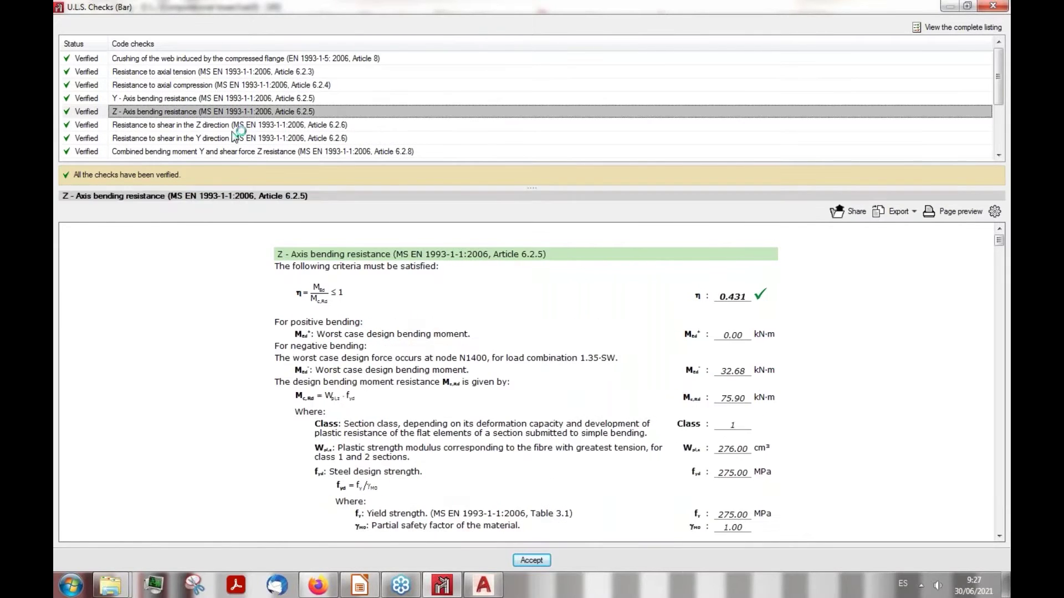
key("Down")
scroll(242, 125, "down", 1)
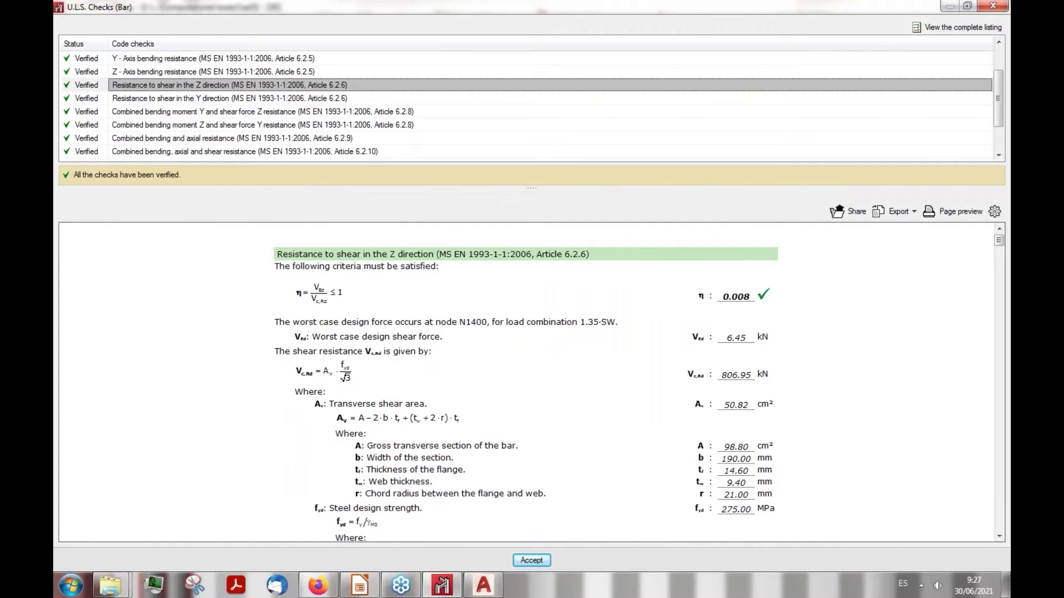
key("Down")
key("Down")
scroll(278, 139, "down", 1)
key("Down")
key("Down")
key("Down")
key("Down")
key("Down")
key("Down")
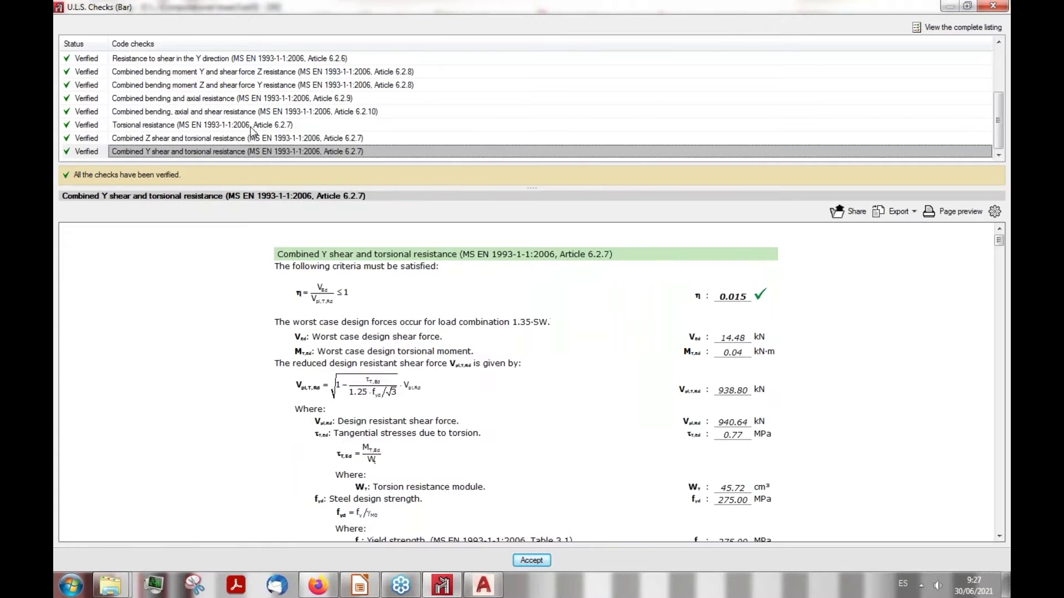
Read the combined Y shear and torsional resistance calculation and close the bar's U.L.S. checks
scroll(623, 297, "down", 3)
scroll(621, 297, "up", 3)
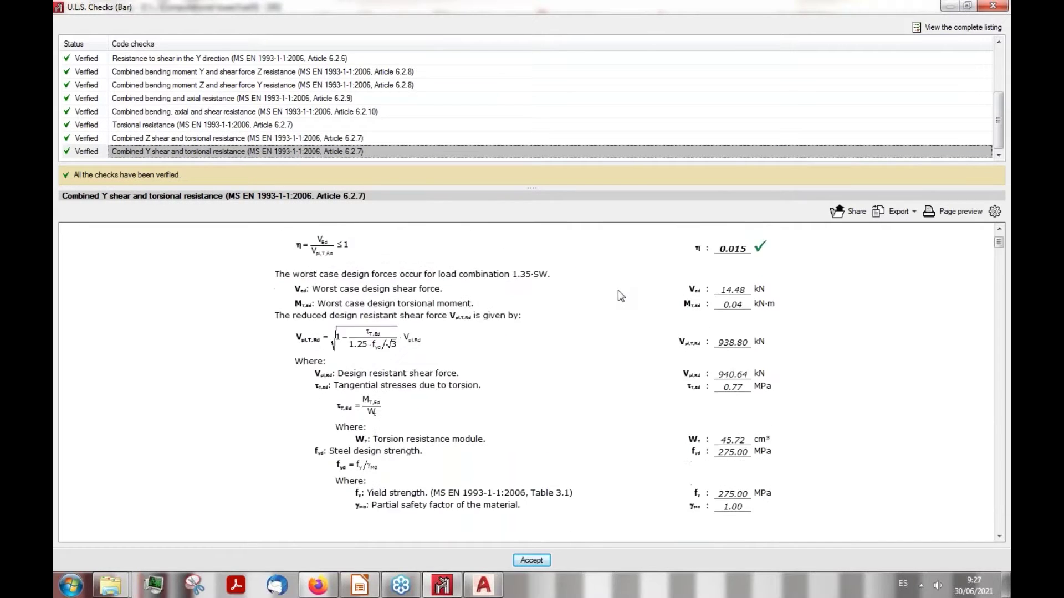
scroll(619, 296, "down", 1)
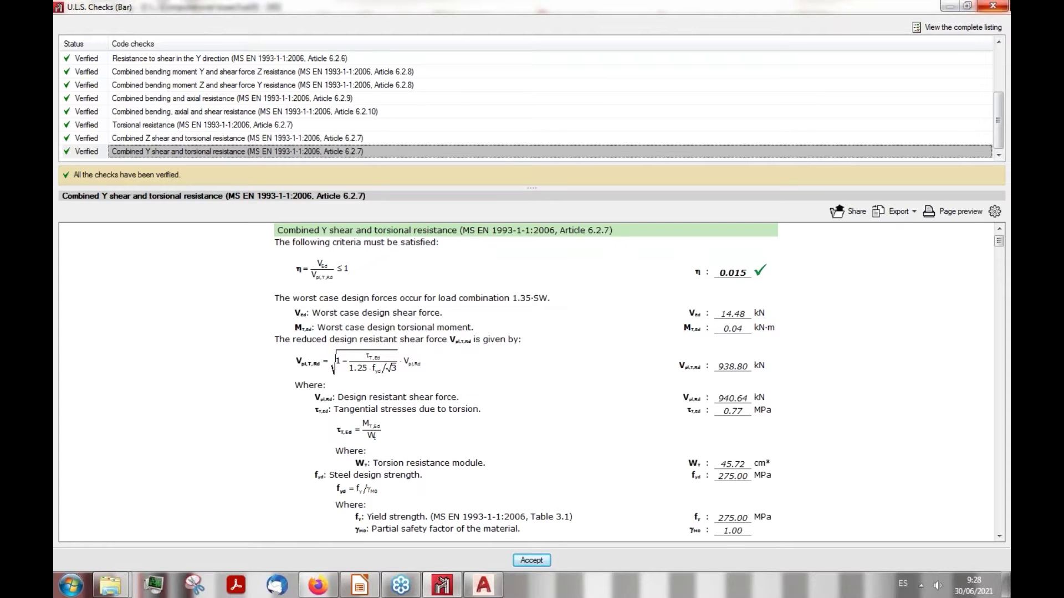
left_click(993, 6)
Close CYPE 3D without saving the tower project
left_click(483, 585)
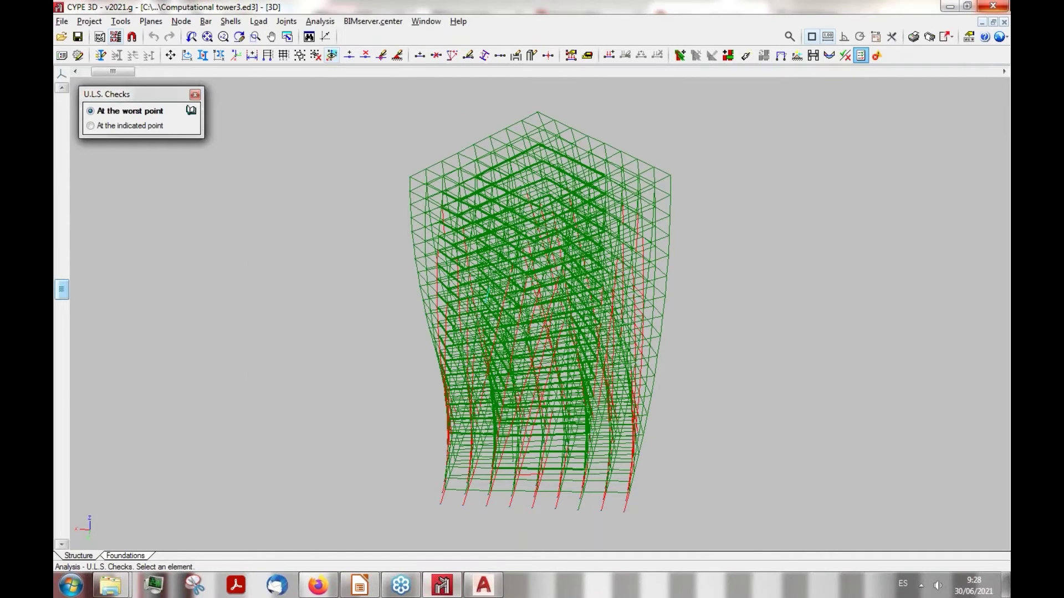
left_click(992, 5)
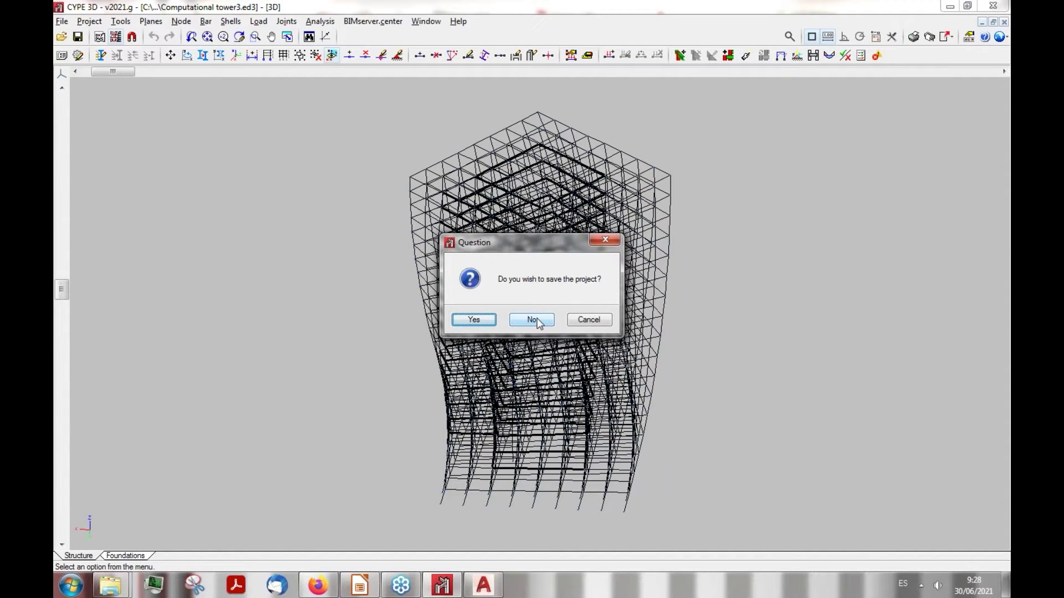
left_click(532, 320)
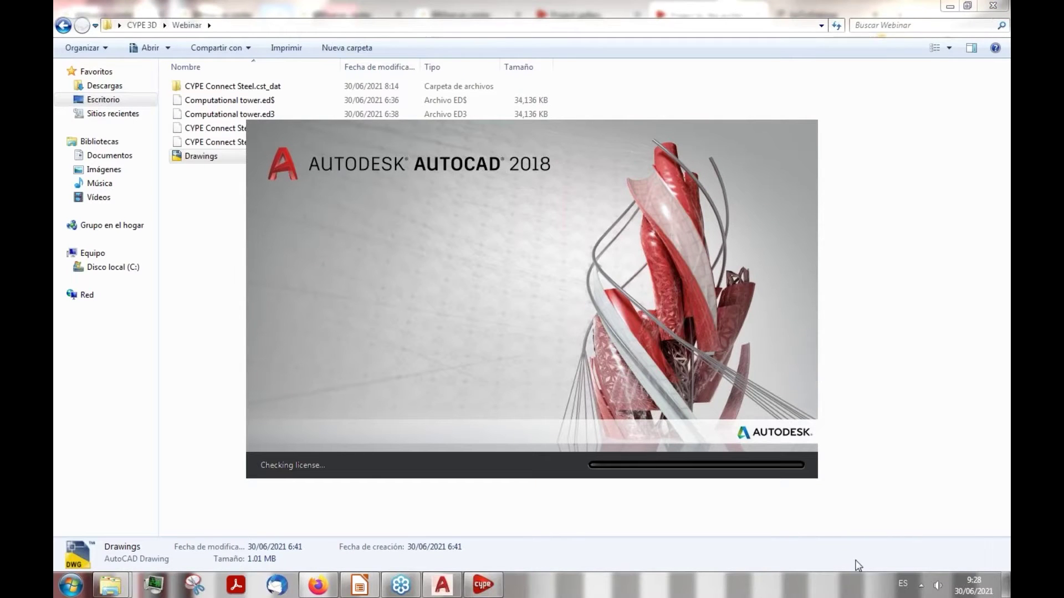
left_click(921, 585)
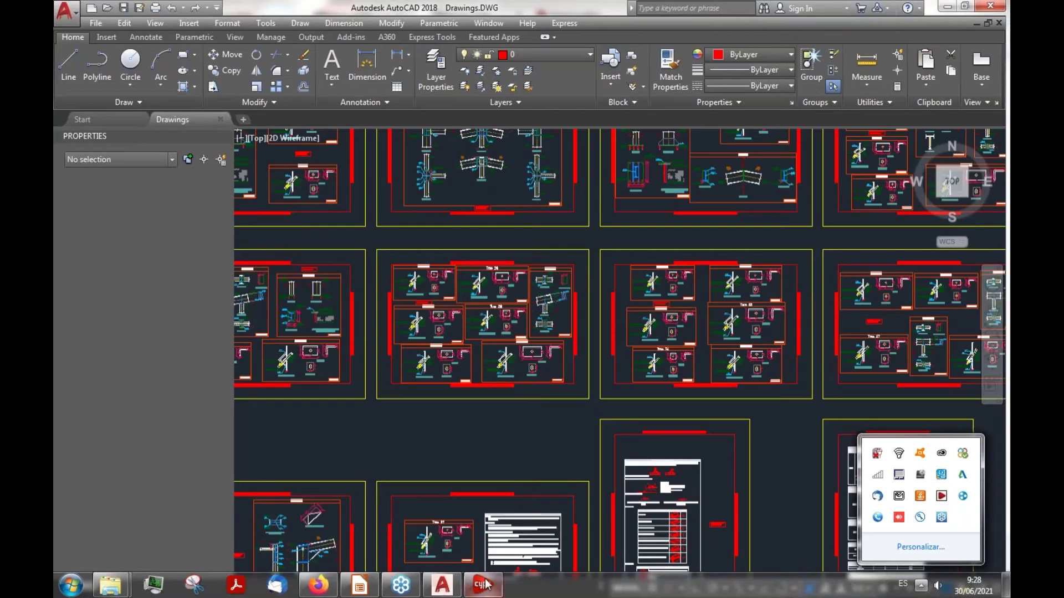
mouse_move(485, 584)
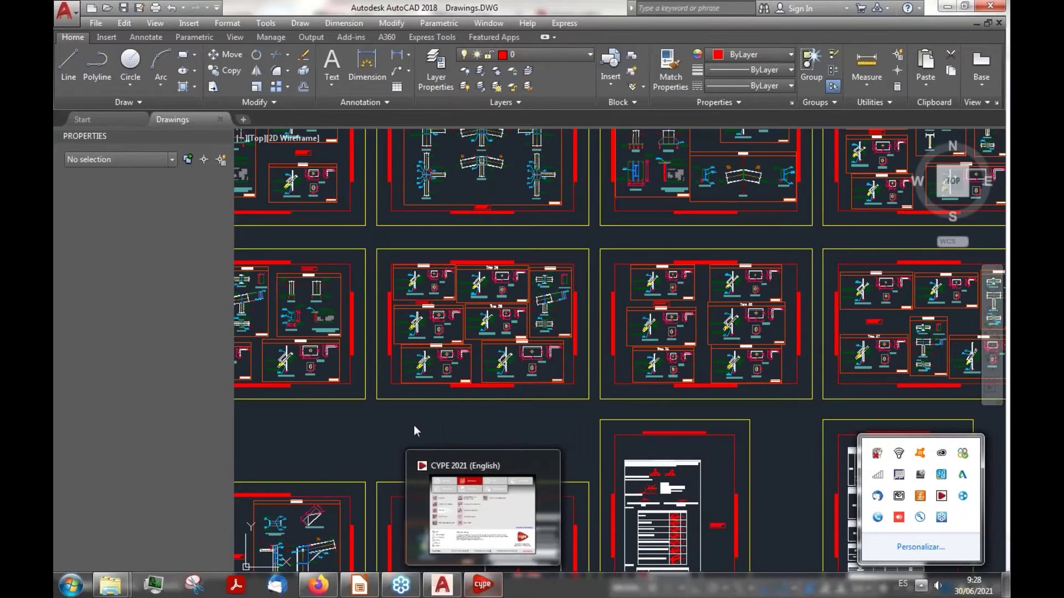
left_click(414, 424)
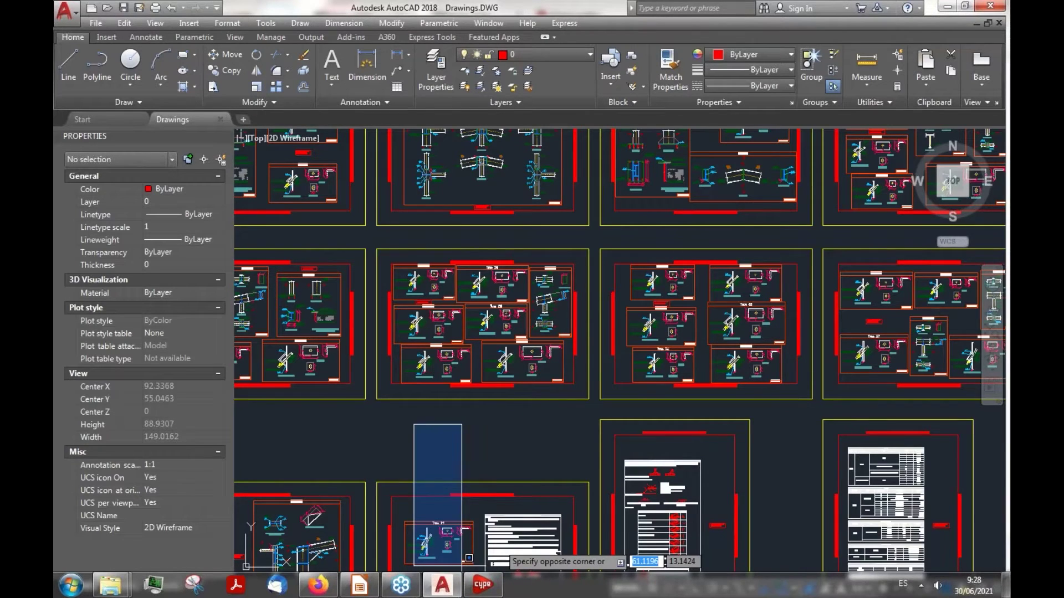
left_click(461, 424)
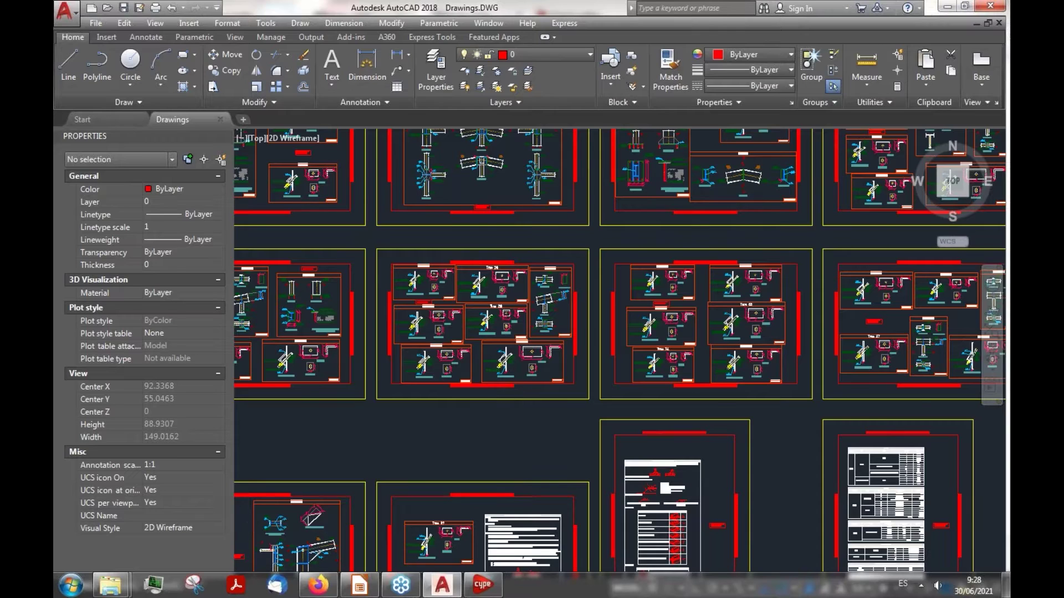
Examine the Type 29 connection detail on the tower's DWG drawing sheets
scroll(524, 354, "up", 1)
scroll(520, 353, "up", 1)
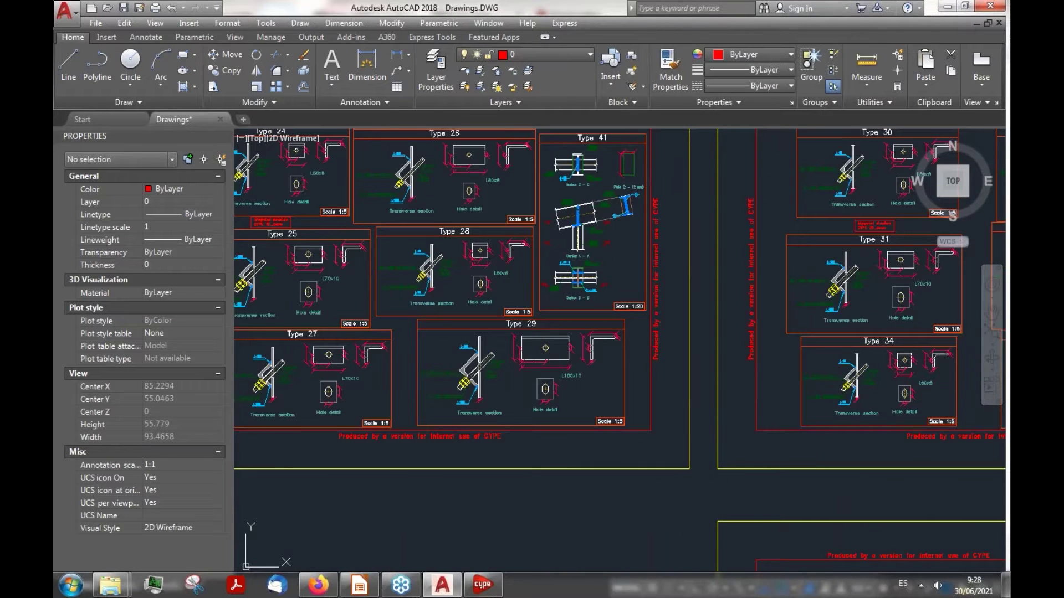
scroll(591, 302, "up", 2)
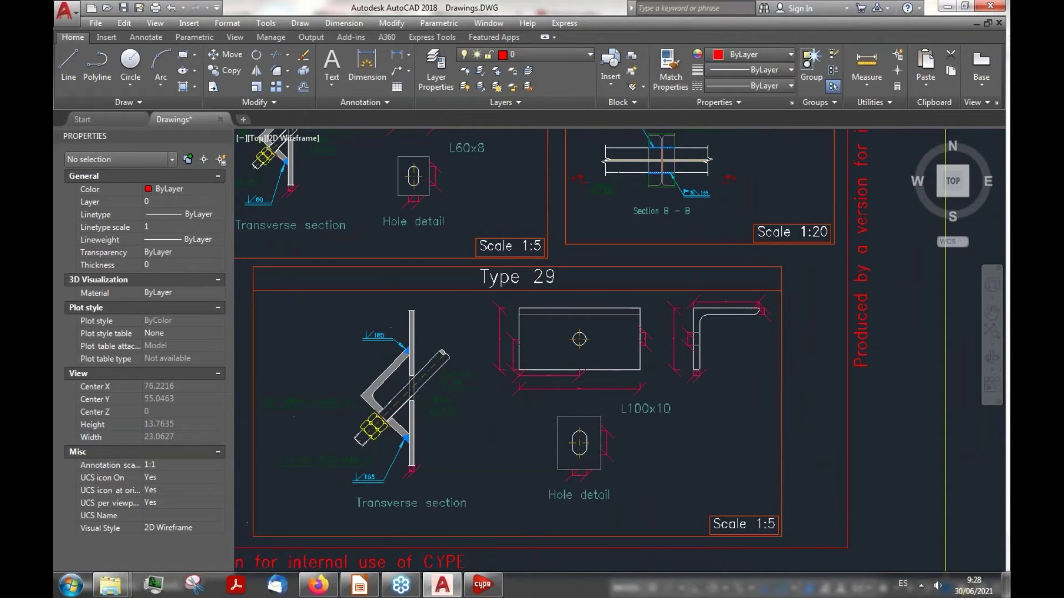
scroll(591, 302, "down", 1)
scroll(422, 520, "down", 5)
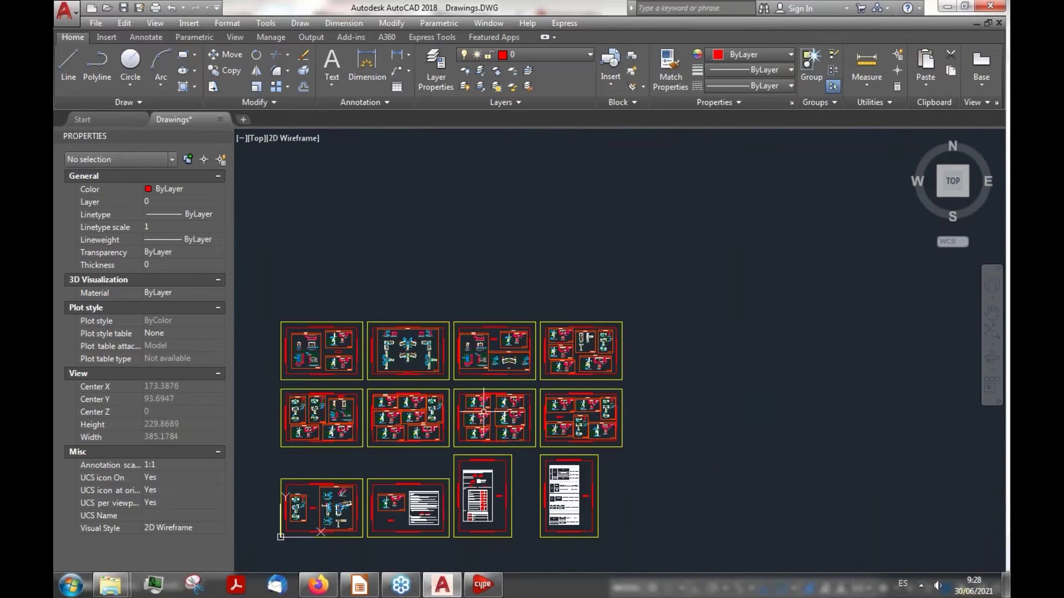
Examine the Type 62 detail, the welded connection notes and the neighbouring sheet with the Type 42 detail
scroll(421, 521, "up", 3)
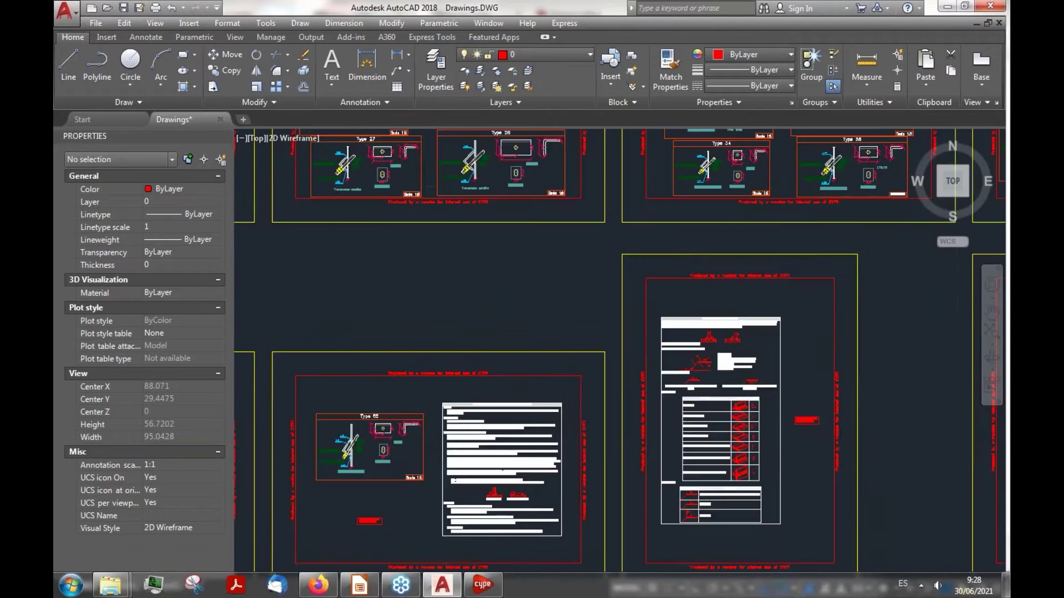
scroll(421, 521, "up", 1)
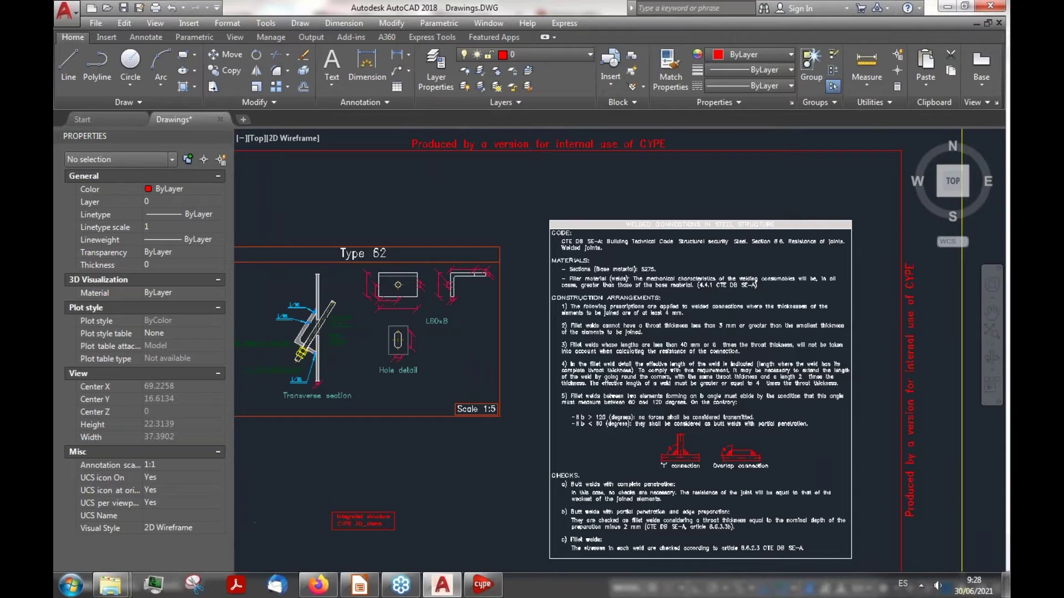
scroll(720, 376, "down", 3)
scroll(716, 373, "down", 2)
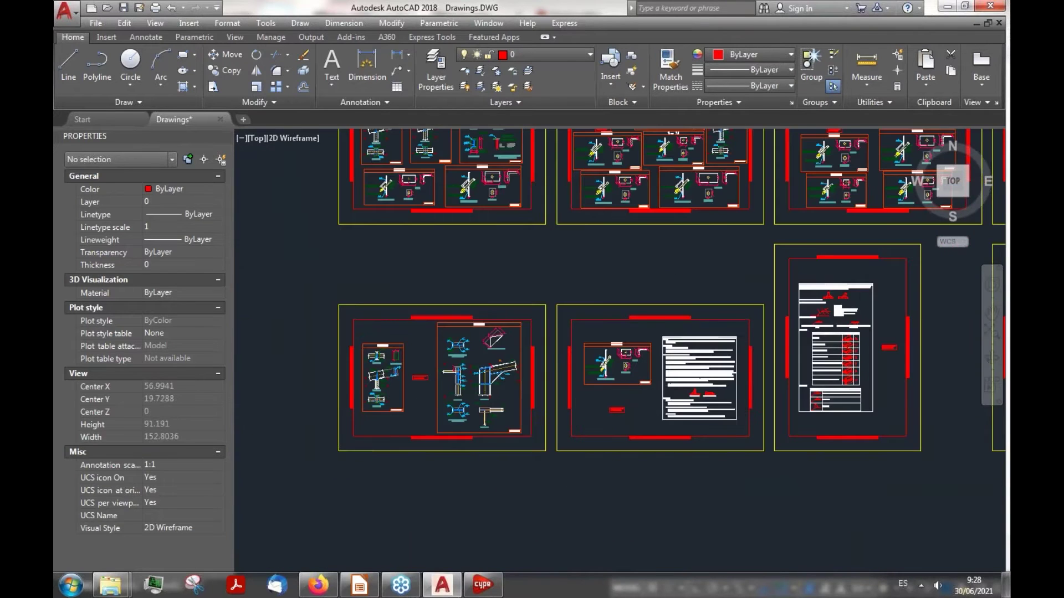
scroll(390, 401, "up", 3)
scroll(332, 421, "up", 1)
scroll(332, 420, "down", 4)
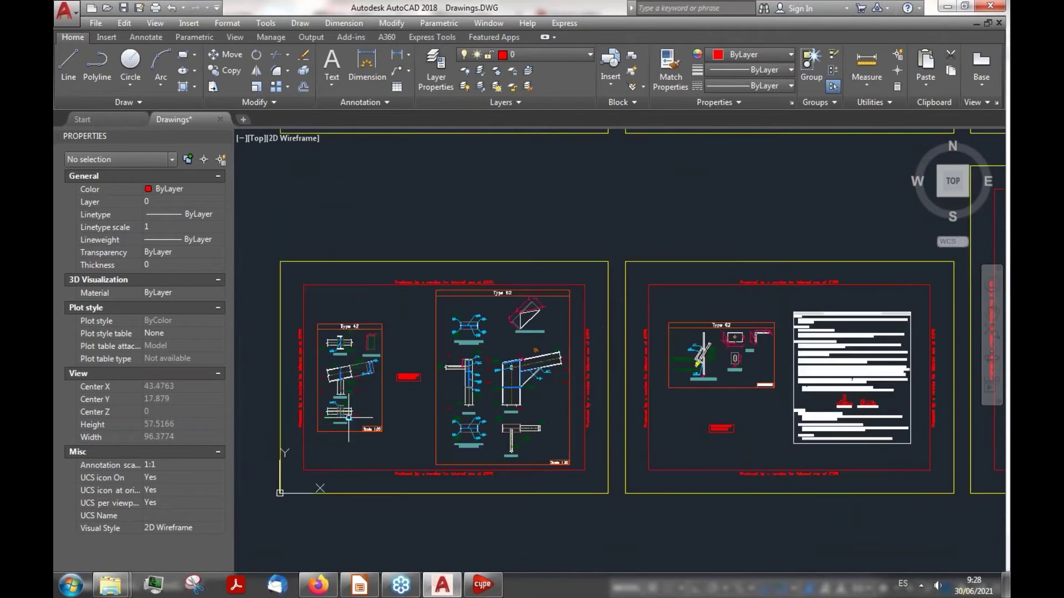
Examine the sheets with the weld representation references and the tables beside them
scroll(877, 347, "up", 1)
scroll(877, 347, "up", 2)
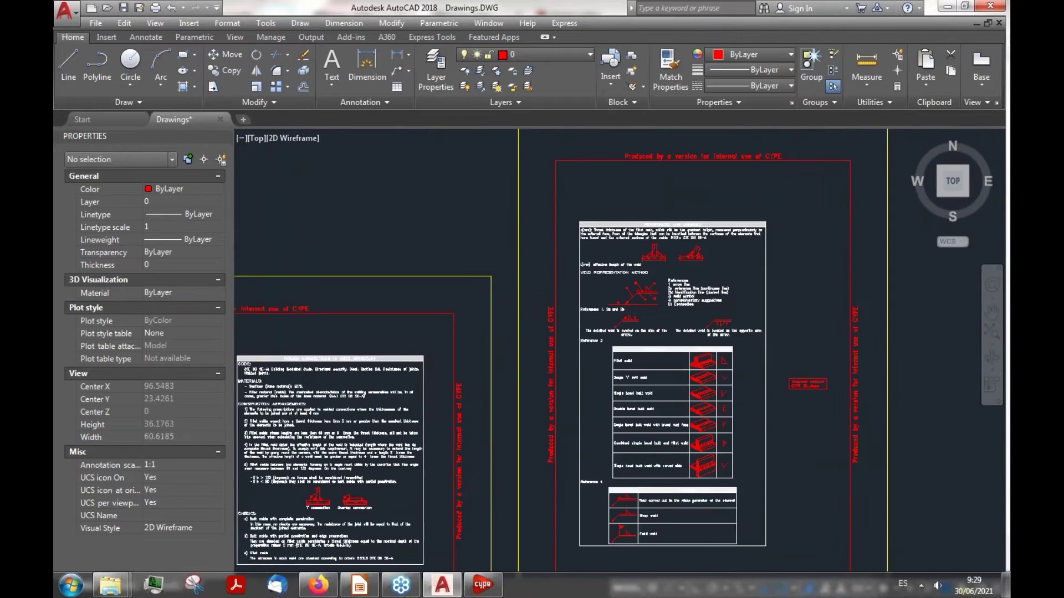
scroll(684, 371, "up", 2)
scroll(439, 305, "down", 5)
scroll(772, 309, "up", 6)
scroll(619, 355, "down", 6)
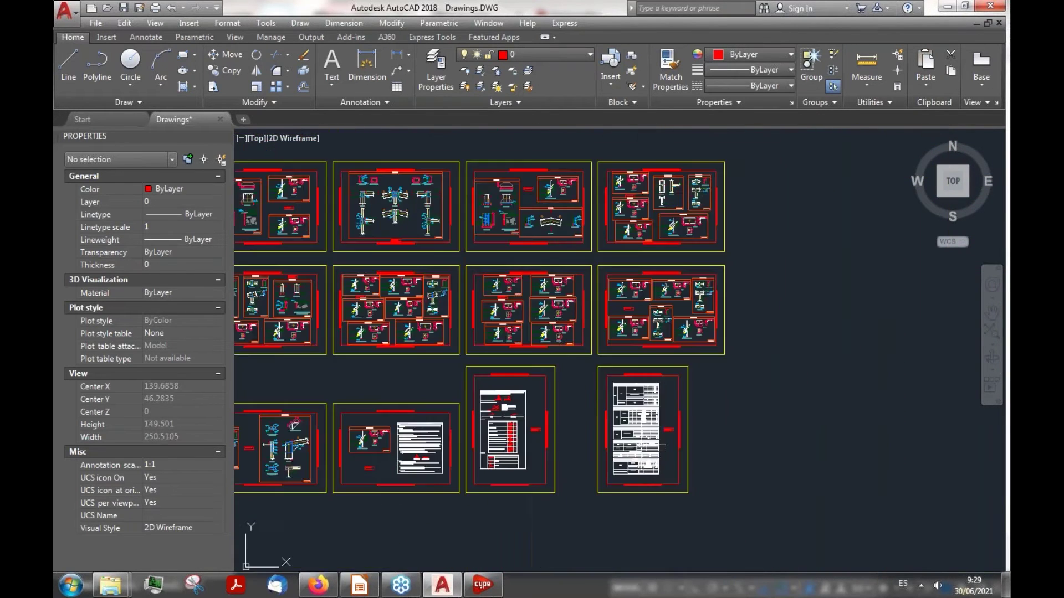
Examine the transverse section, weld symbols and hole detail of the Type 30 connection
scroll(619, 355, "up", 7)
scroll(333, 280, "up", 5)
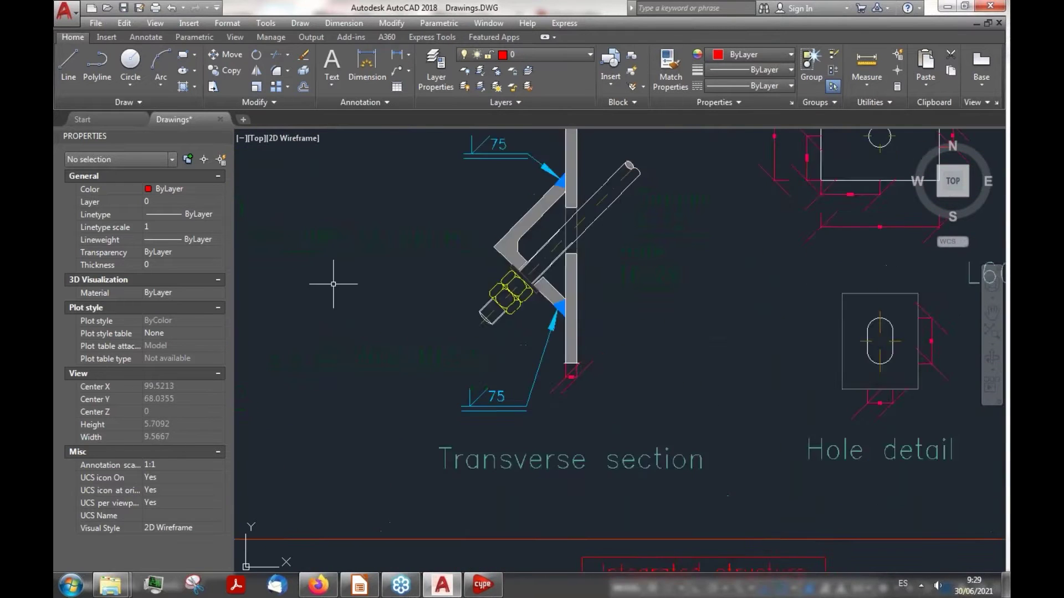
scroll(558, 398, "down", 3)
scroll(590, 335, "up", 1)
scroll(590, 335, "up", 4)
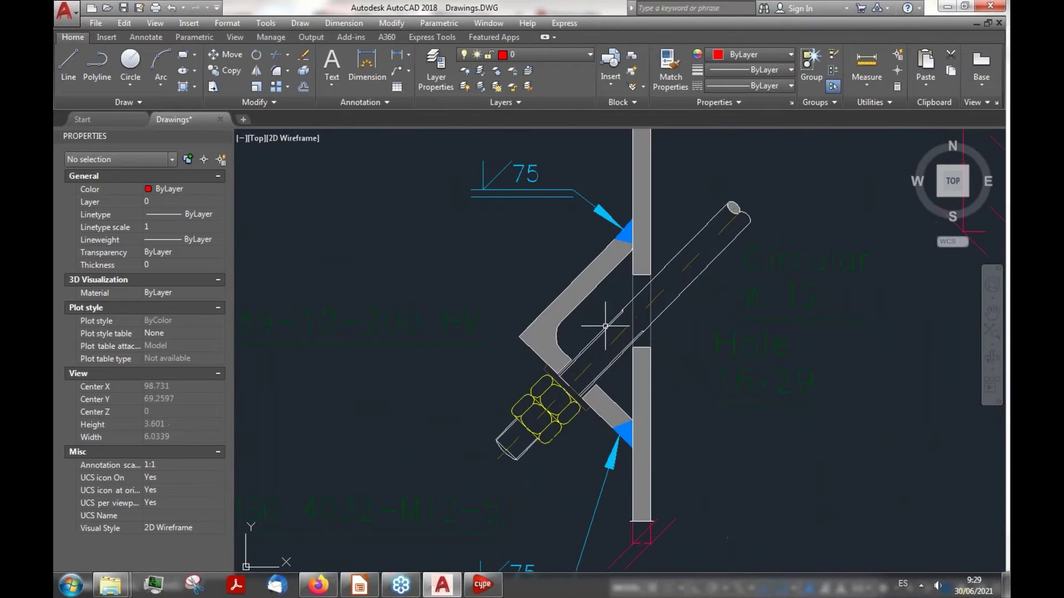
scroll(607, 365, "down", 4)
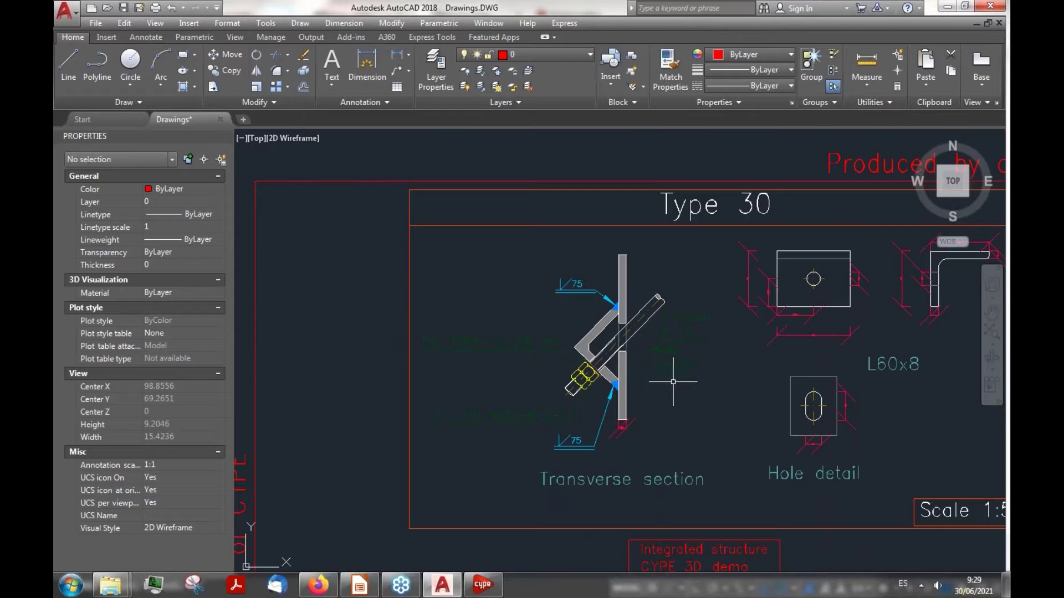
scroll(673, 383, "down", 4)
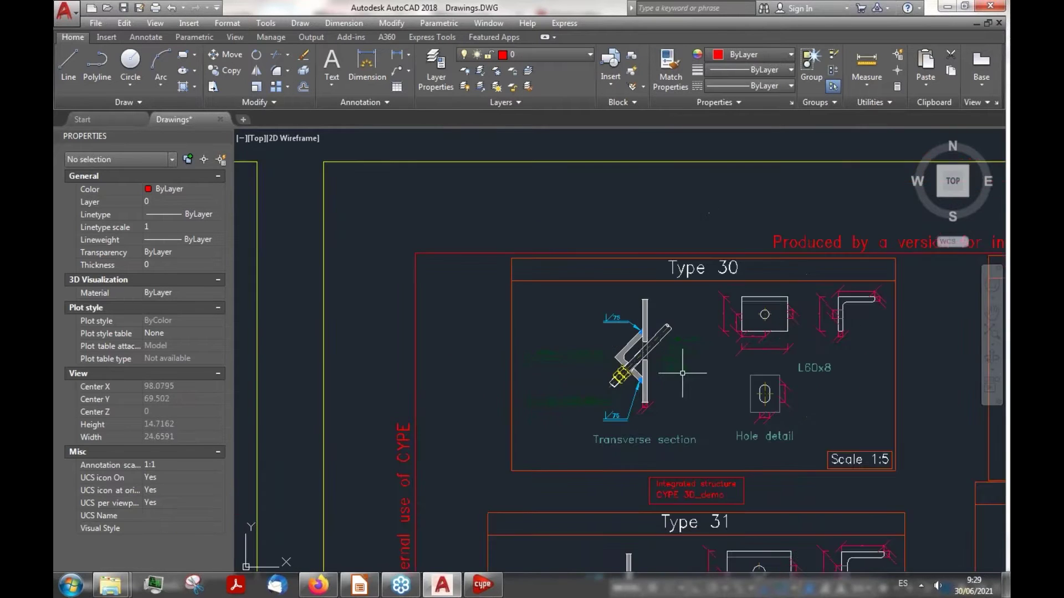
scroll(673, 382, "down", 4)
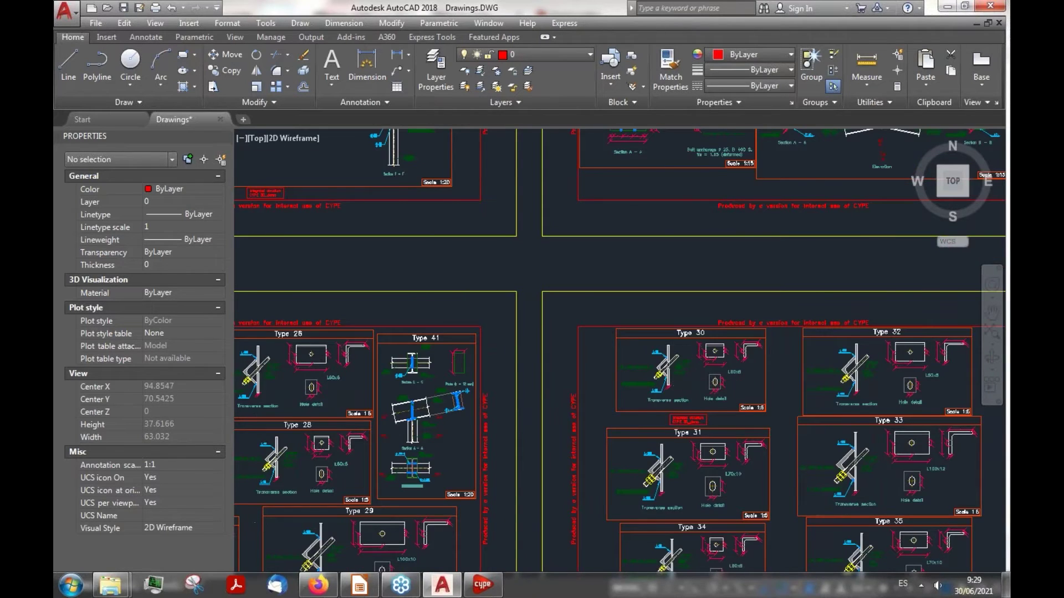
Inspect the details around Type 28 and select the "Transverse section" label of the detail above it
scroll(479, 420, "up", 2)
scroll(479, 420, "up", 4)
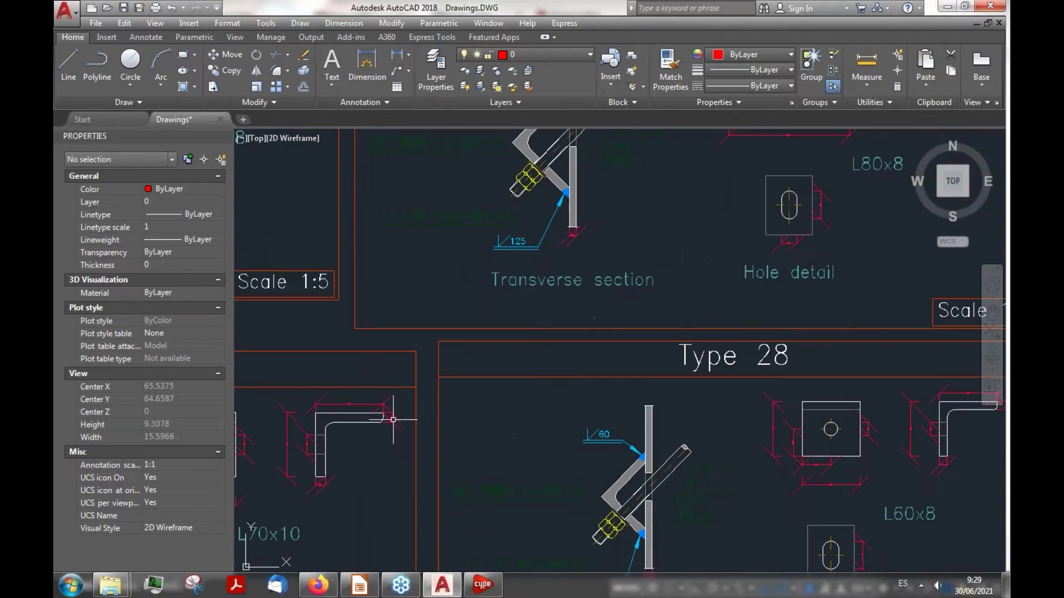
left_click(525, 281)
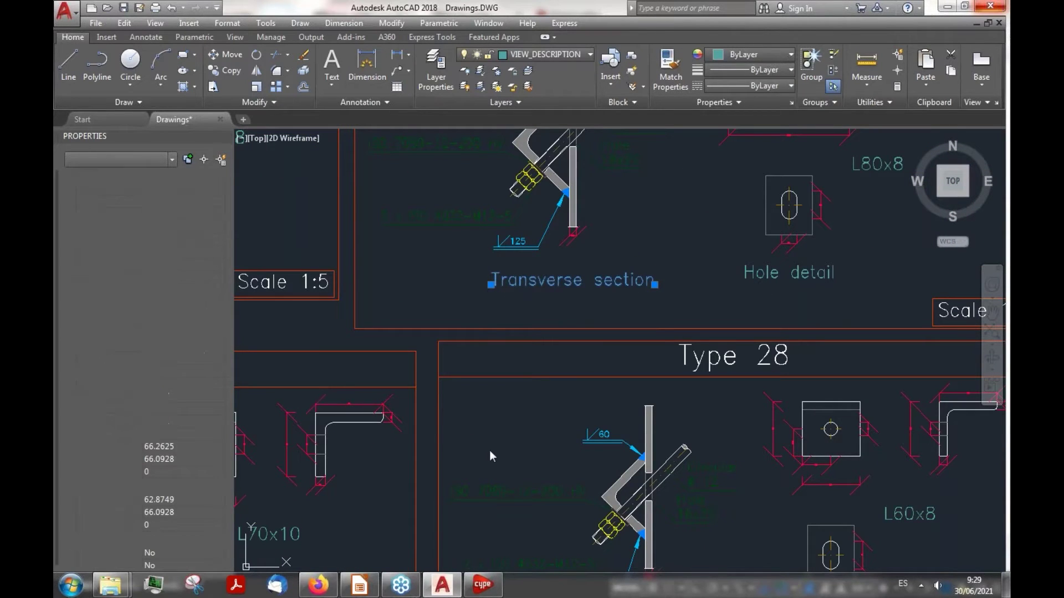
Close the DWG drawing in AutoCAD and launch CYPECAD from the CYPE program launcher
left_click(496, 591)
left_click(544, 335)
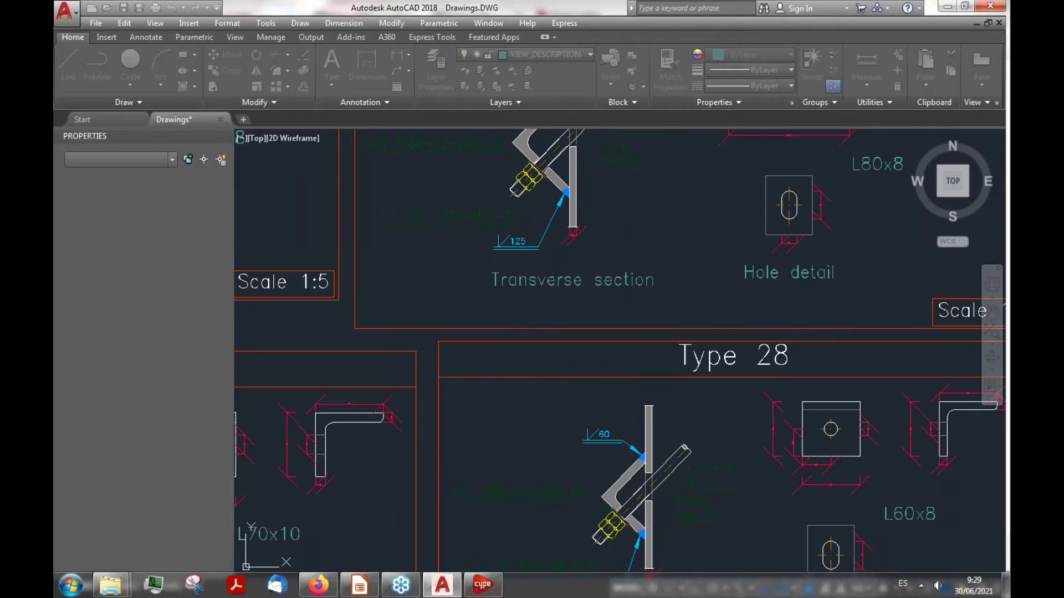
left_click(481, 588)
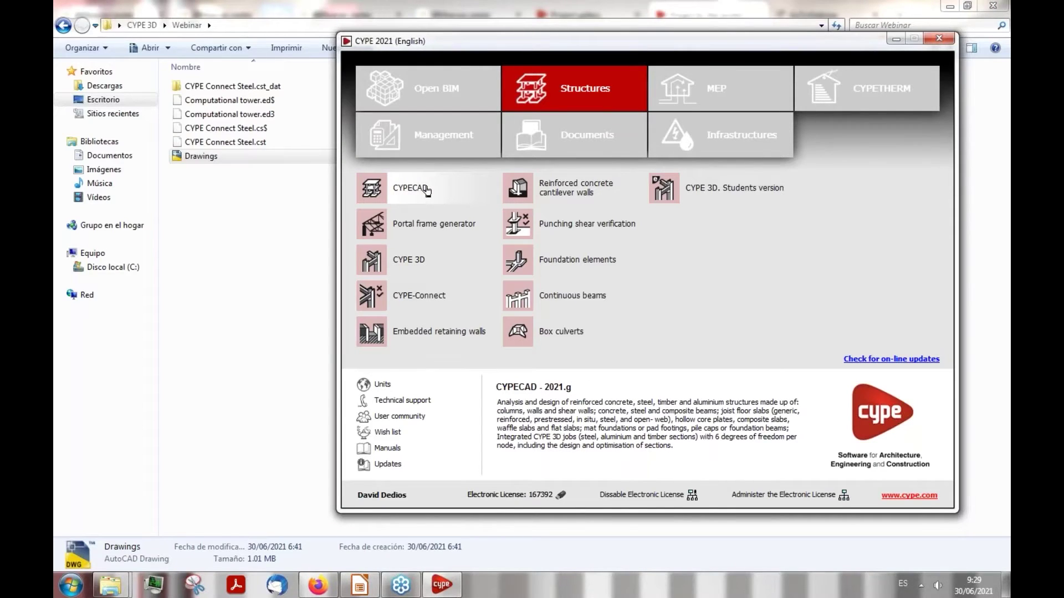
left_click(427, 192)
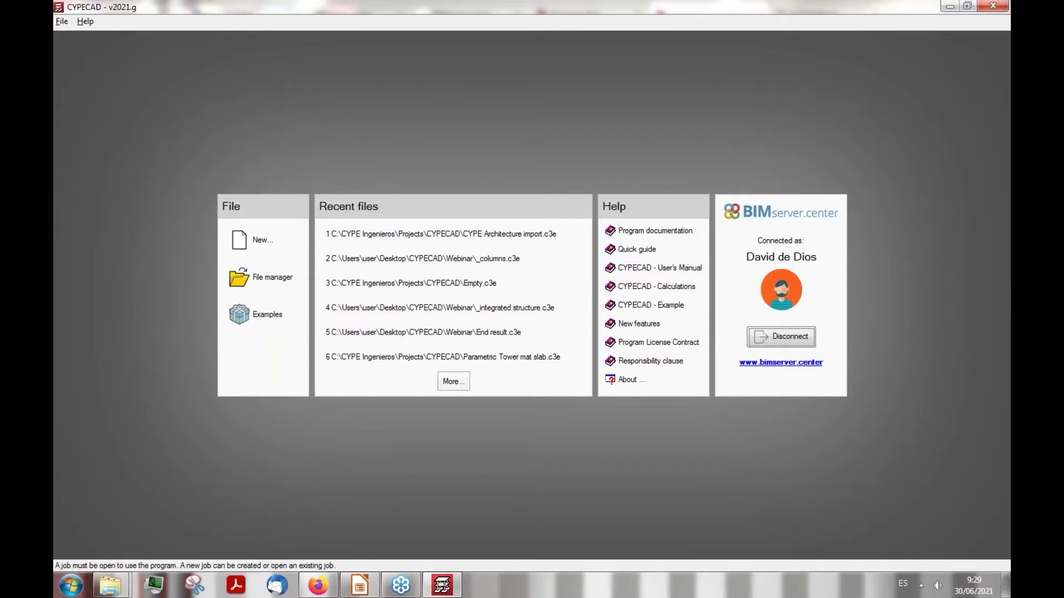
Create a new job with the file name Empty, overwriting the existing file
left_click(261, 240)
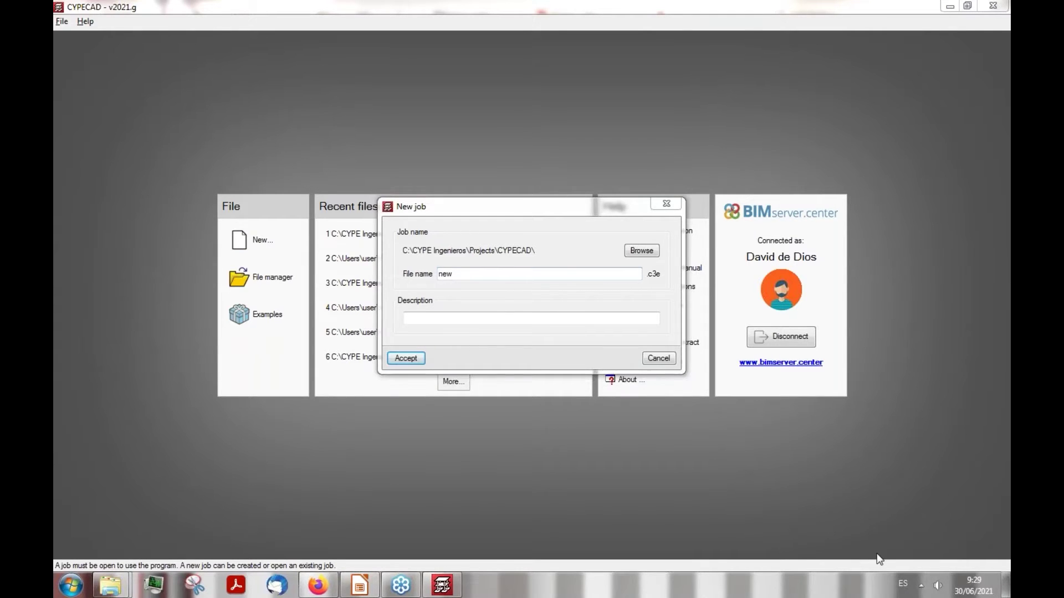
left_click(456, 275)
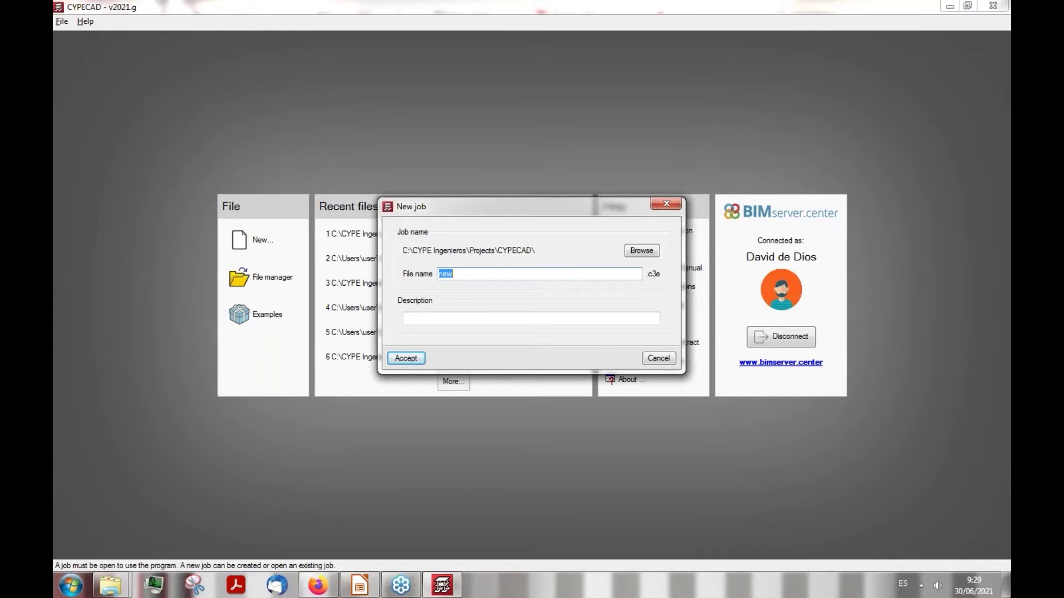
type("Empty")
left_click(397, 359)
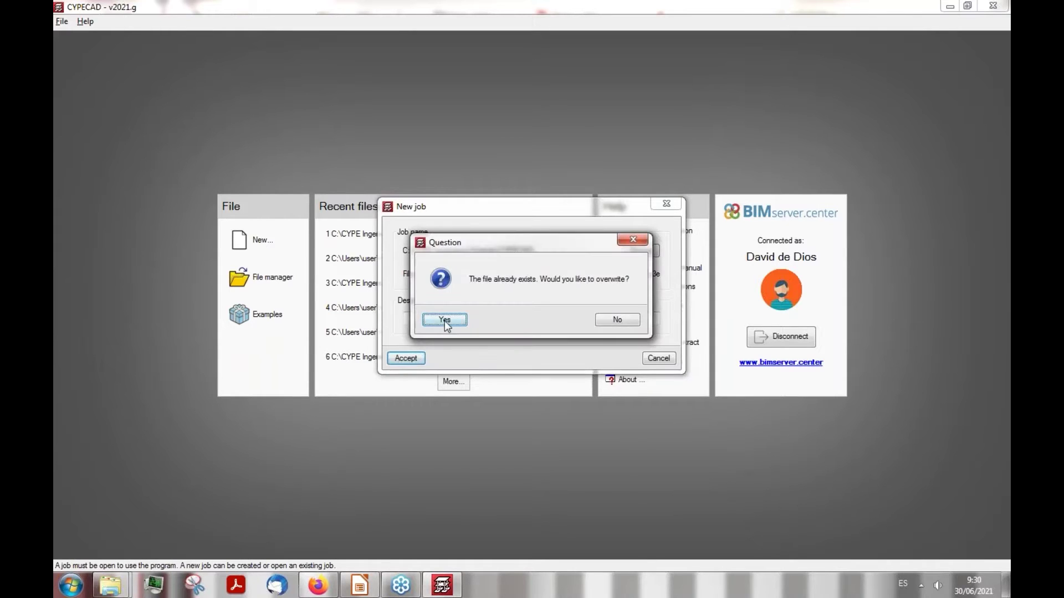
left_click(445, 320)
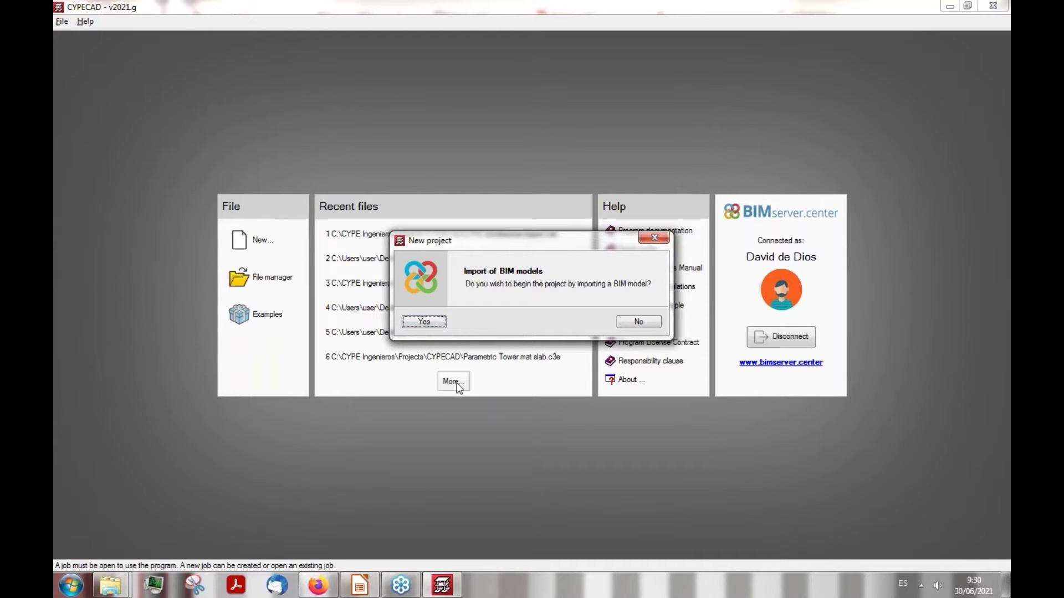
Decline the BIM model import, review the import options and start the job as an empty project
left_click(638, 322)
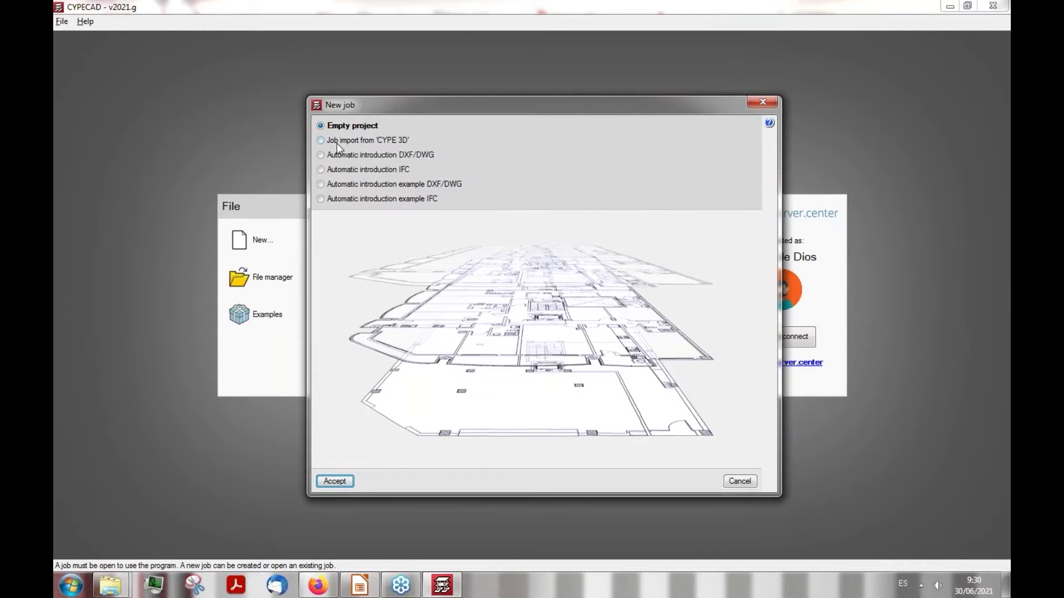
mouse_move(337, 143)
mouse_move(322, 170)
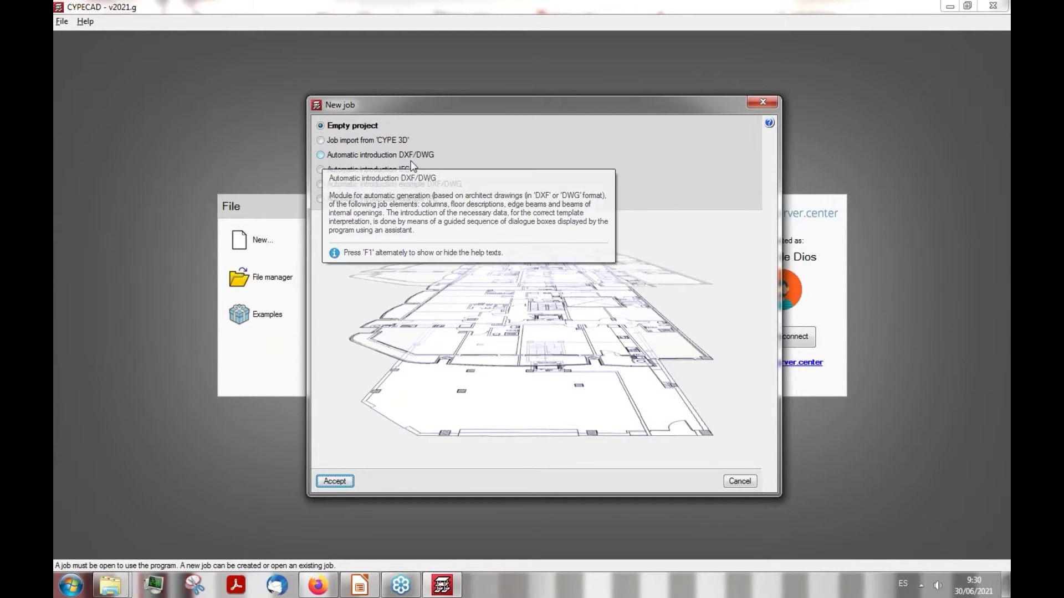
left_click(335, 481)
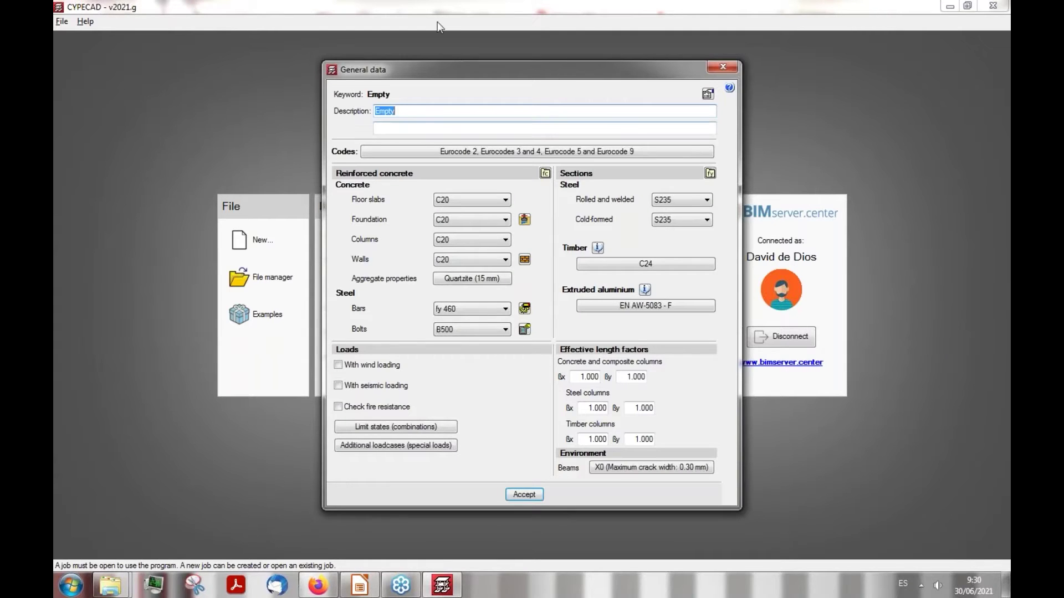
Look at the design code selection in the job's general data and close it
left_click_drag(448, 69, 454, 76)
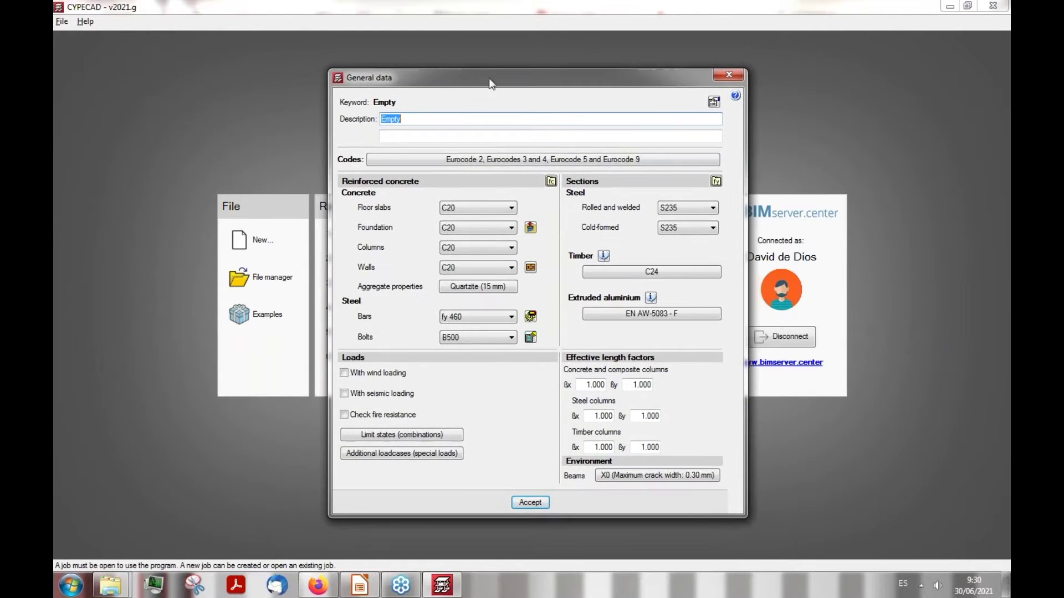
left_click(398, 161)
left_click(434, 366)
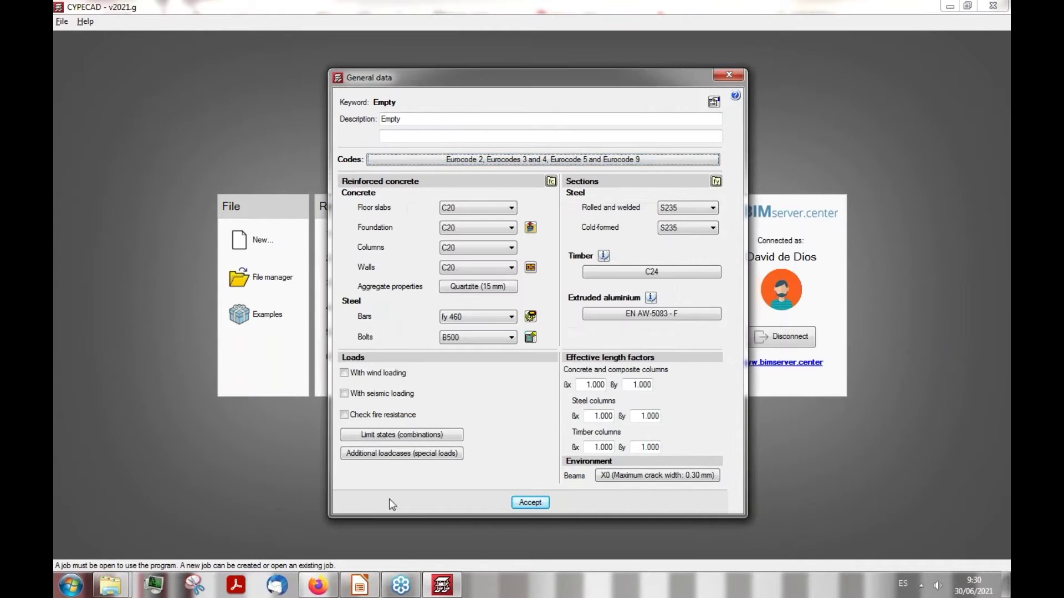
Activate wind loading for the job and open its wind load code data
left_click(345, 373)
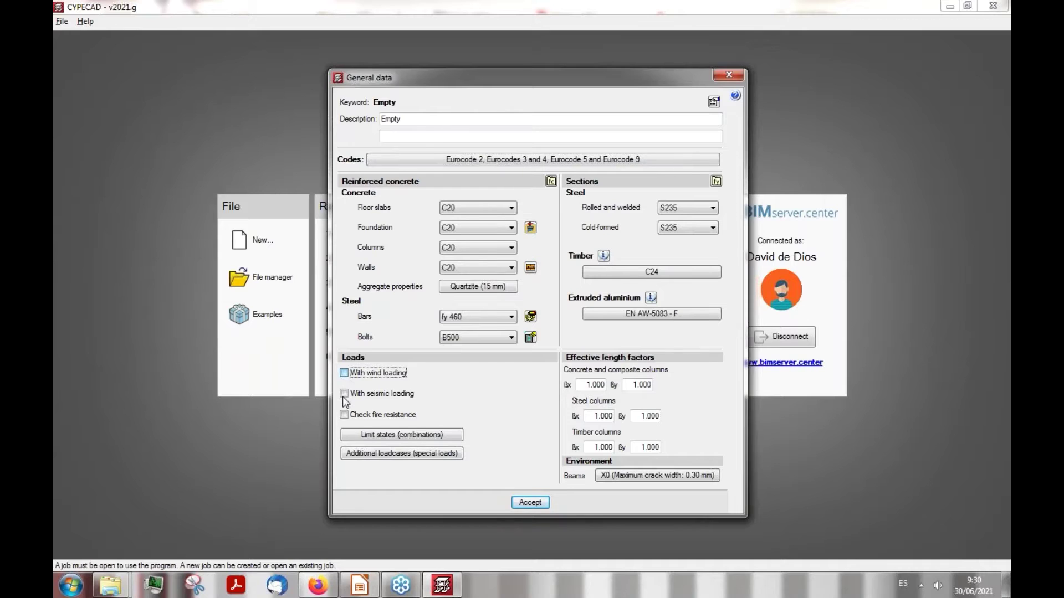
left_click(346, 374)
left_click(371, 376)
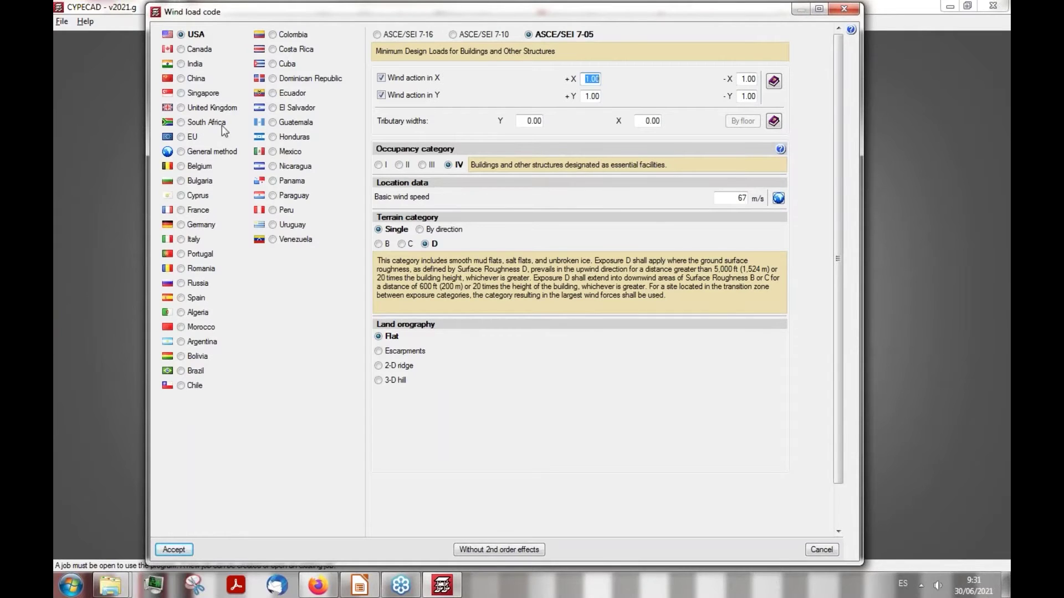
Read the help page on the wind action of the ASCE/SEI 7-05 code and close it
left_click(774, 82)
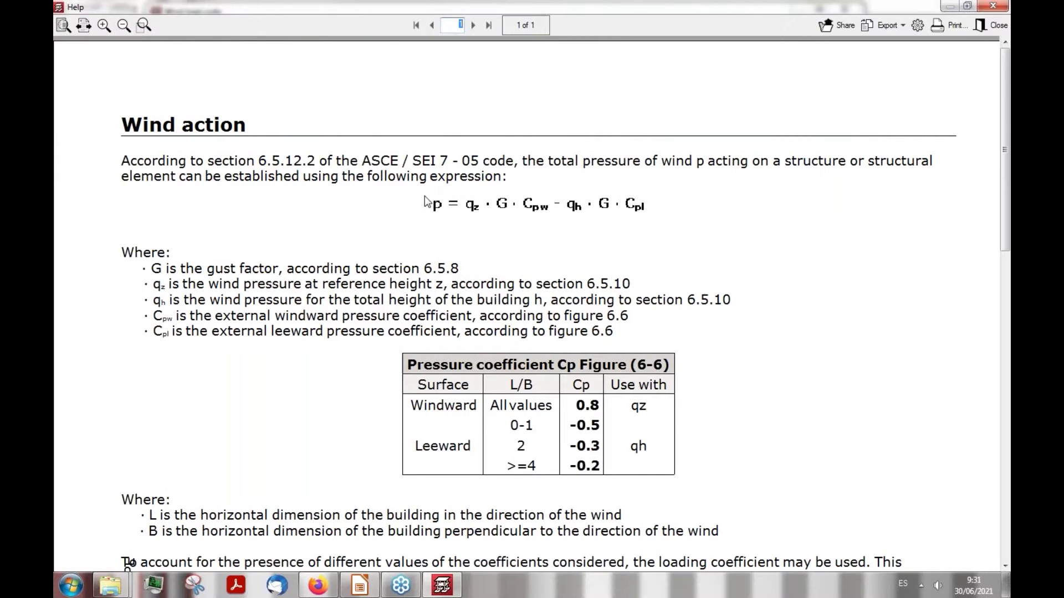
scroll(426, 201, "down", 6)
scroll(421, 205, "up", 4)
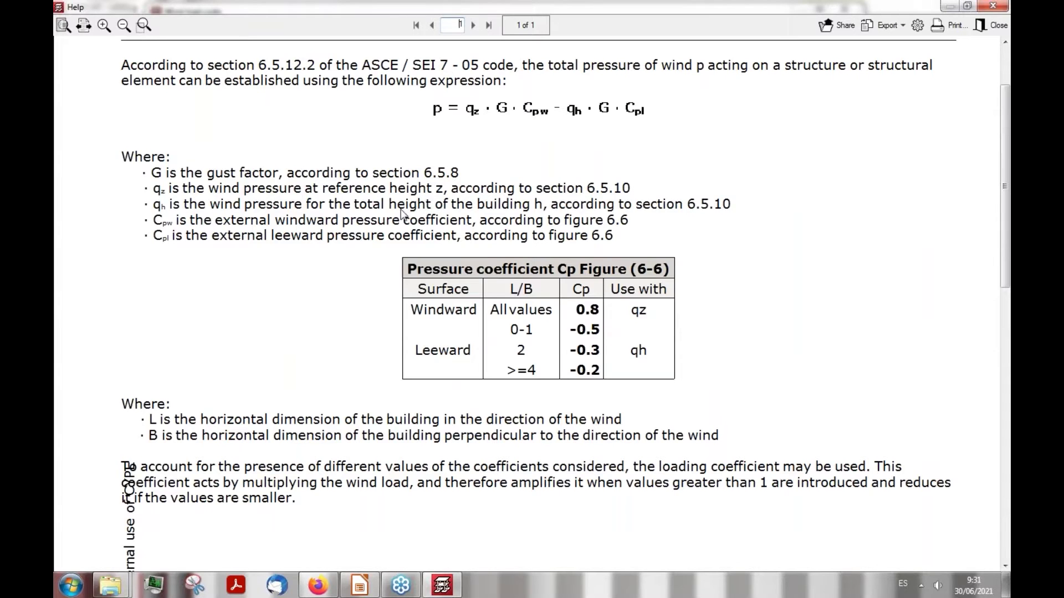
scroll(401, 215, "up", 2)
scroll(400, 215, "up", 1)
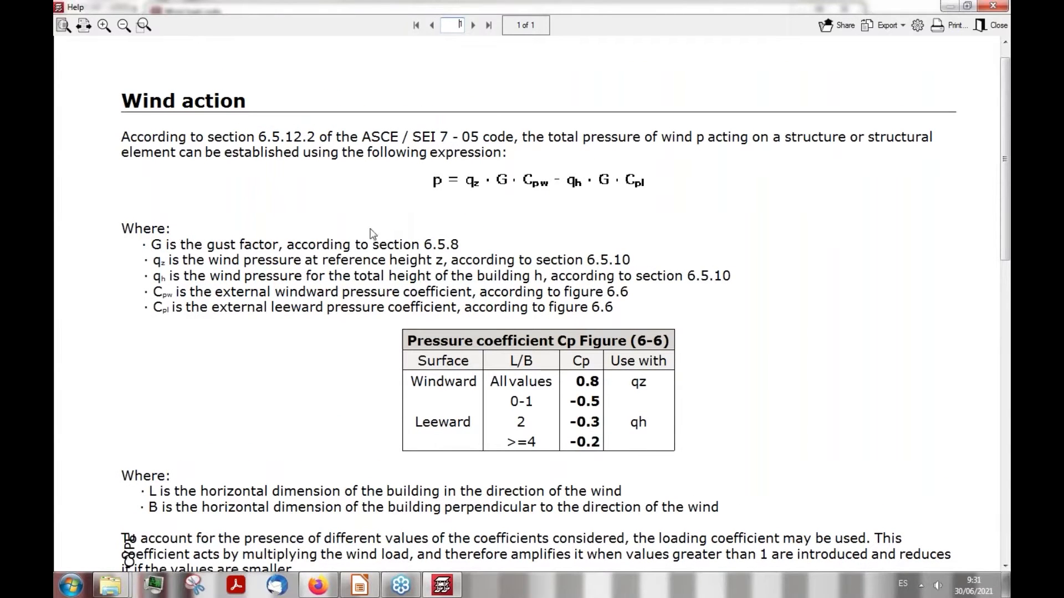
left_click(992, 5)
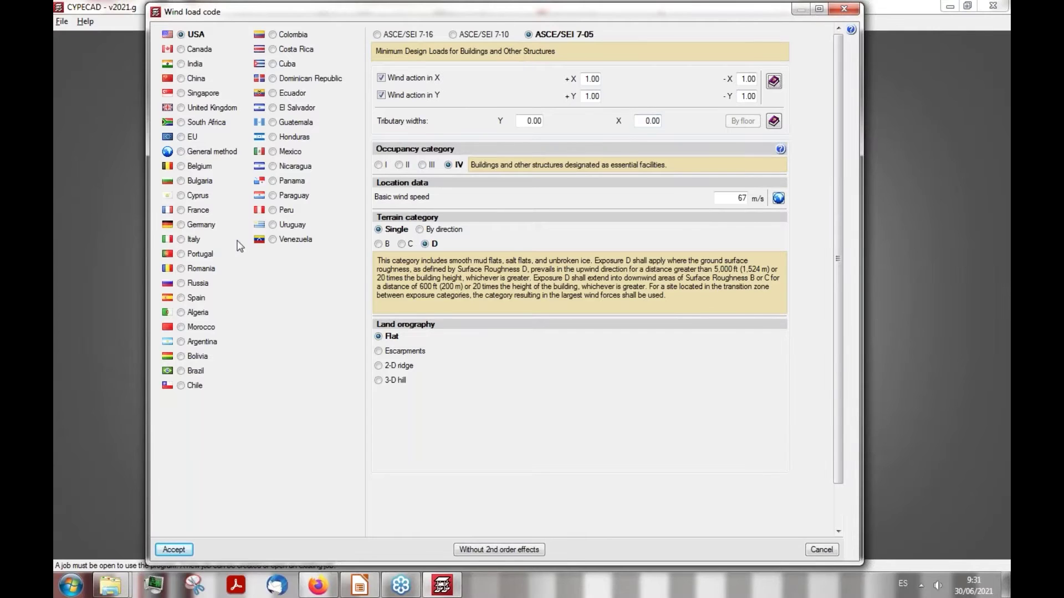
Discard the wind load code data and accept the job's general data and limit states without wind loading
left_click(169, 549)
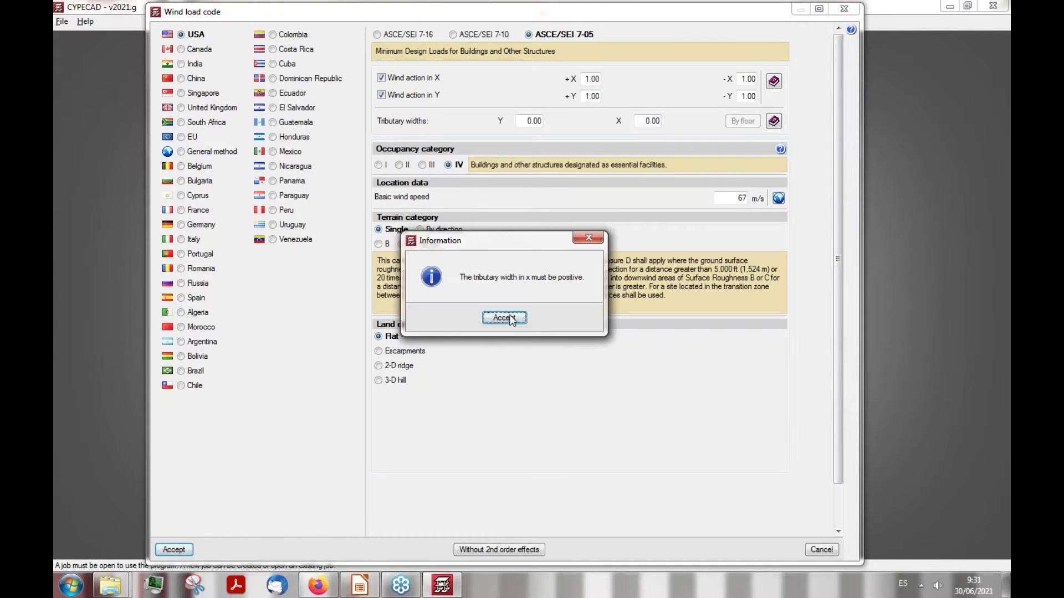
left_click(504, 347)
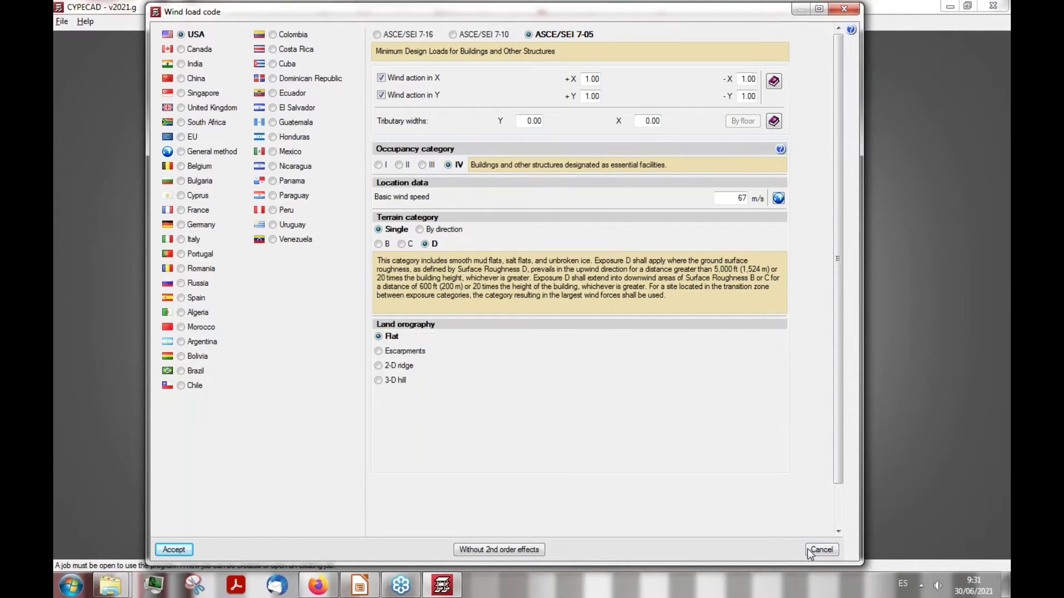
left_click(810, 550)
left_click(530, 503)
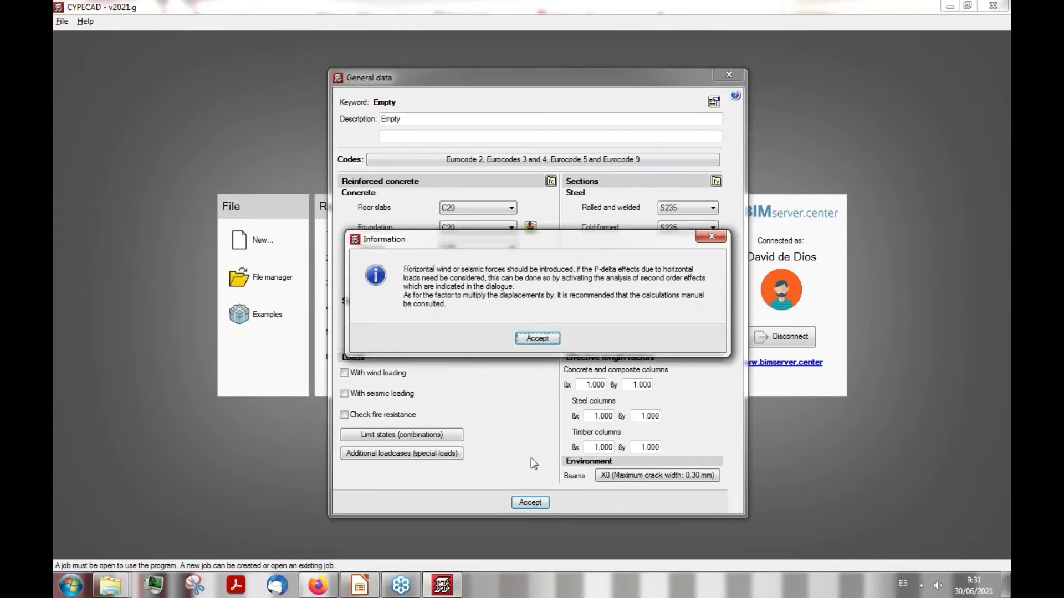
left_click(538, 338)
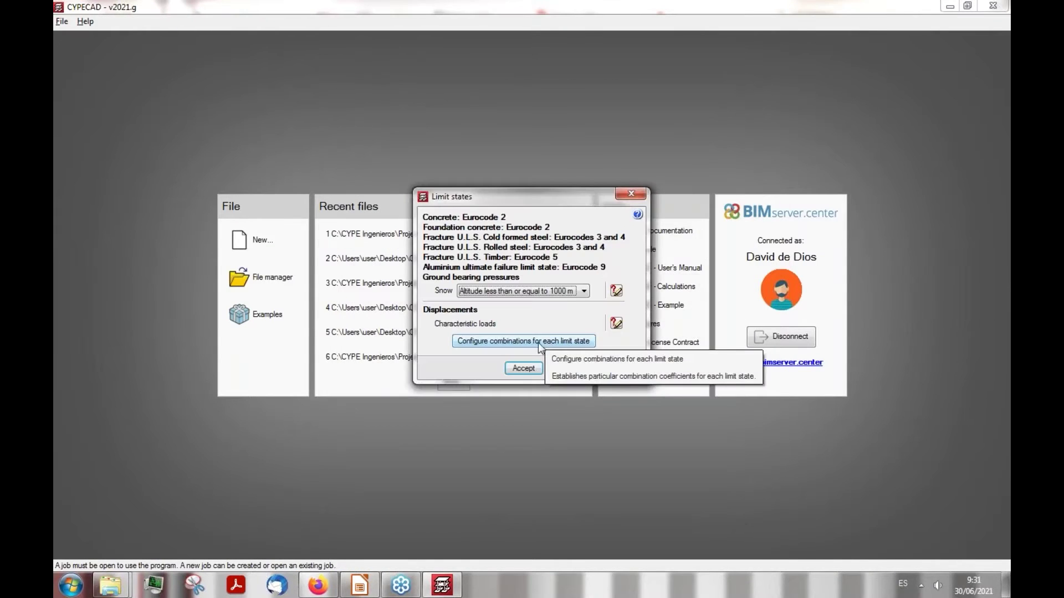
left_click(530, 370)
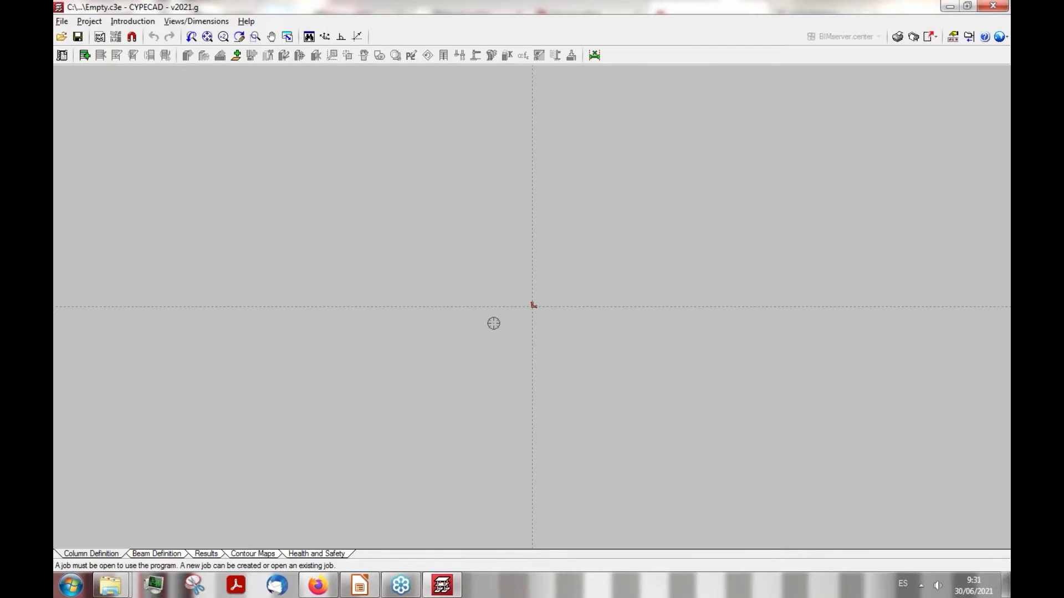
scroll(560, 228, "up", 1)
scroll(565, 325, "up", 1)
scroll(539, 231, "down", 1)
scroll(410, 491, "down", 1)
Add the Test03 drawing from the templates folder as a new template view
left_click(100, 37)
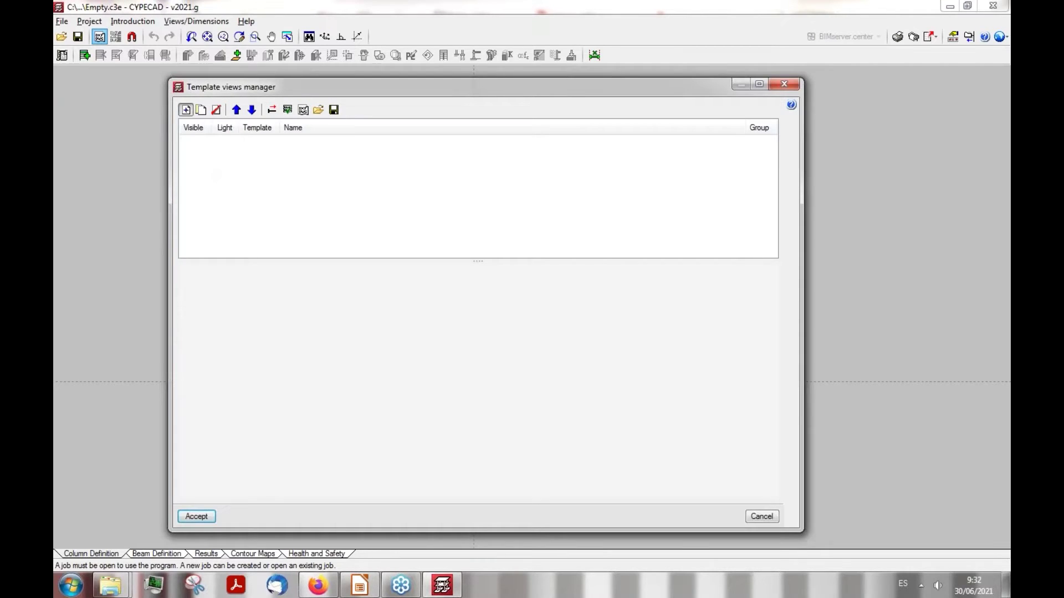
left_click(186, 109)
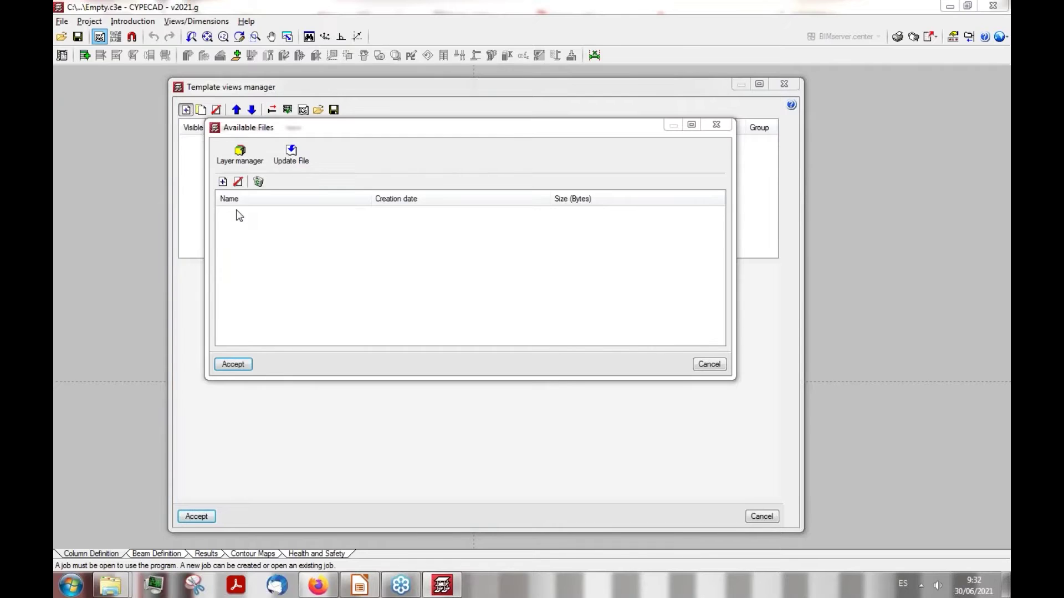
left_click(223, 182)
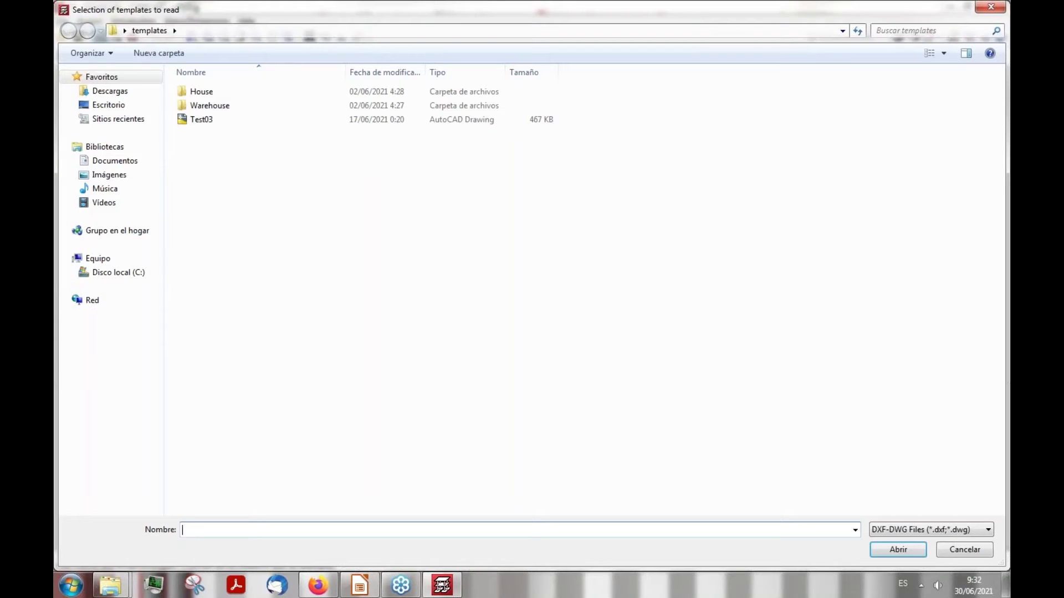
left_click(217, 120)
left_click(949, 556)
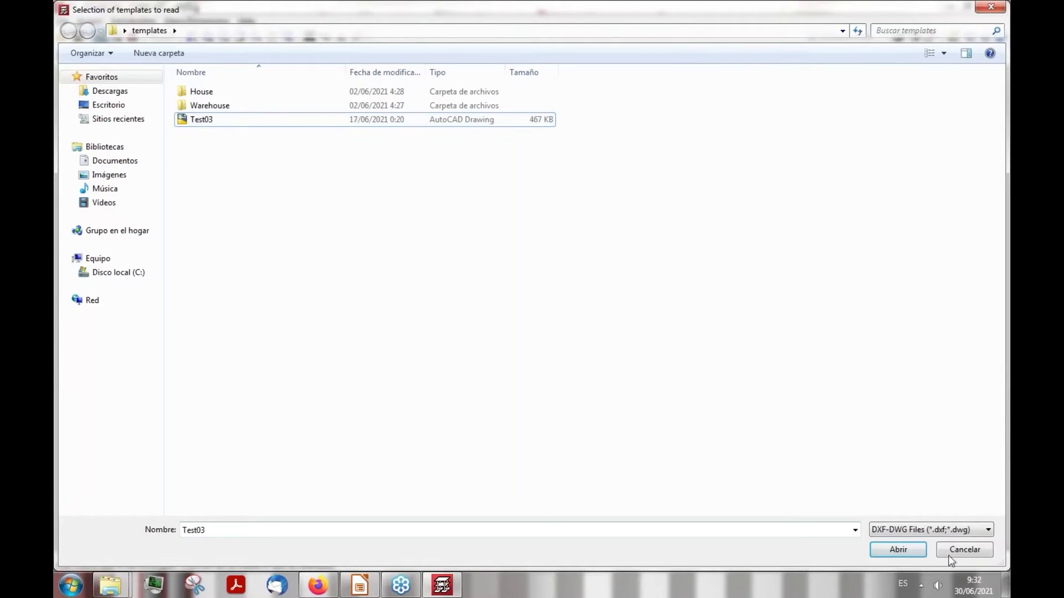
left_click(898, 549)
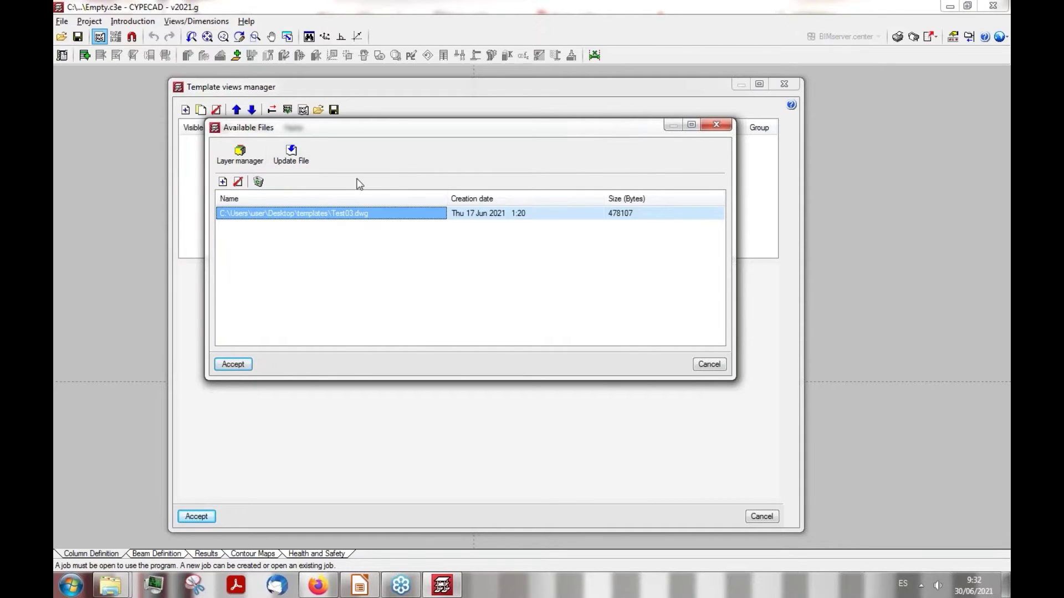
left_click(233, 364)
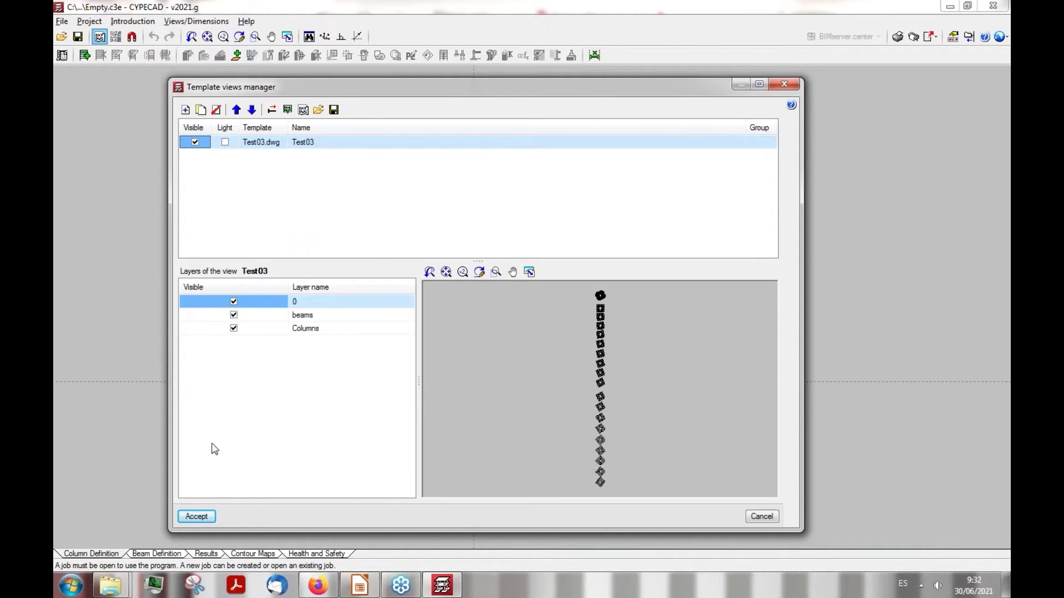
Accept the Test03 template view with all its layers visible and assign it to all the groups
left_click(197, 518)
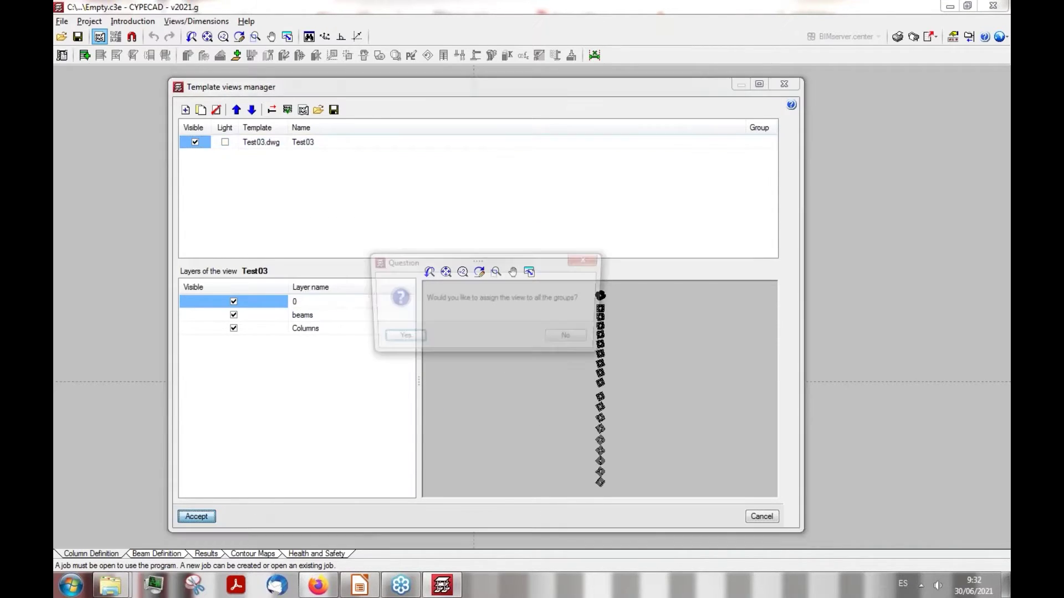
left_click(399, 339)
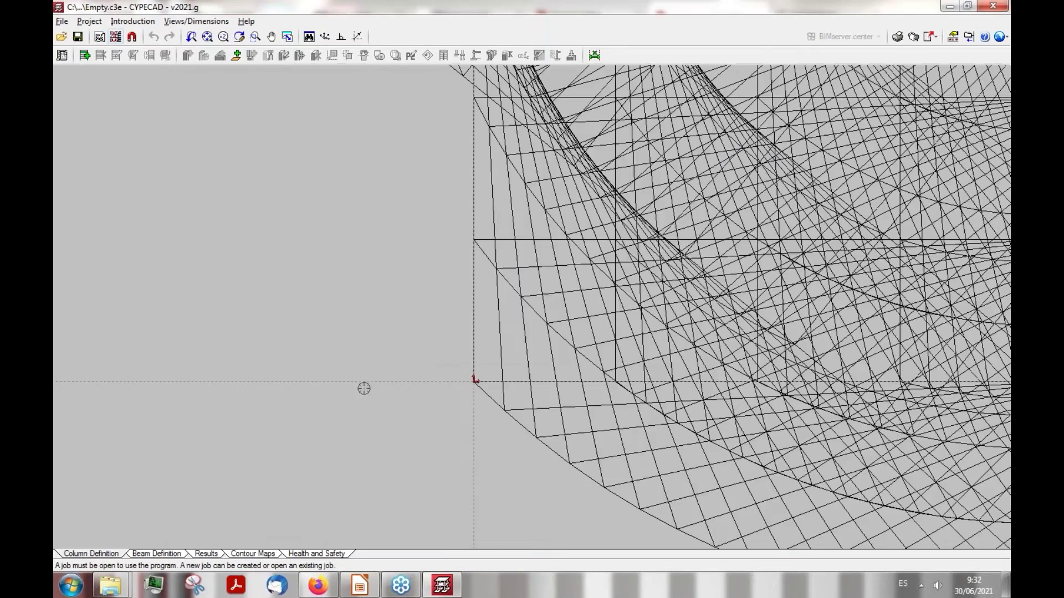
scroll(351, 398, "down", 5)
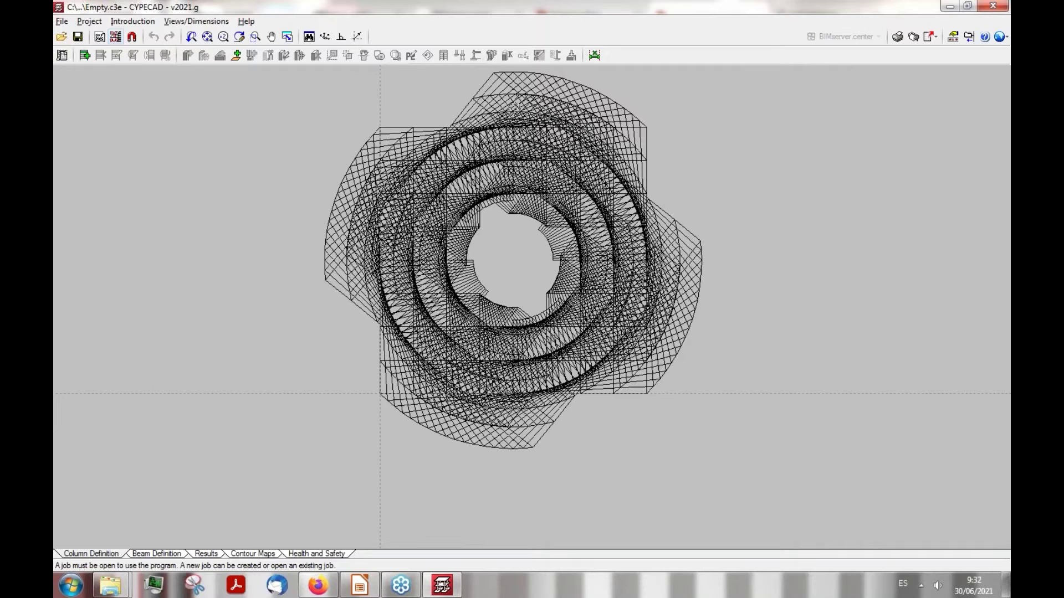
scroll(515, 105, "up", 2)
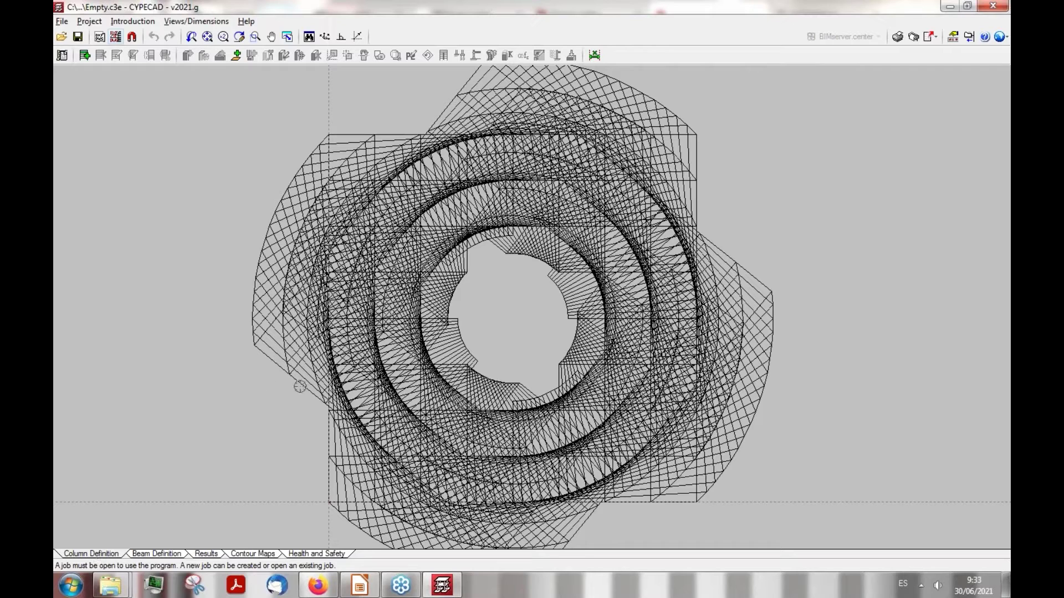
Introduce two single floors with heights of 4 m for Floor 1 and 3 m for Floor 2
left_click(84, 56)
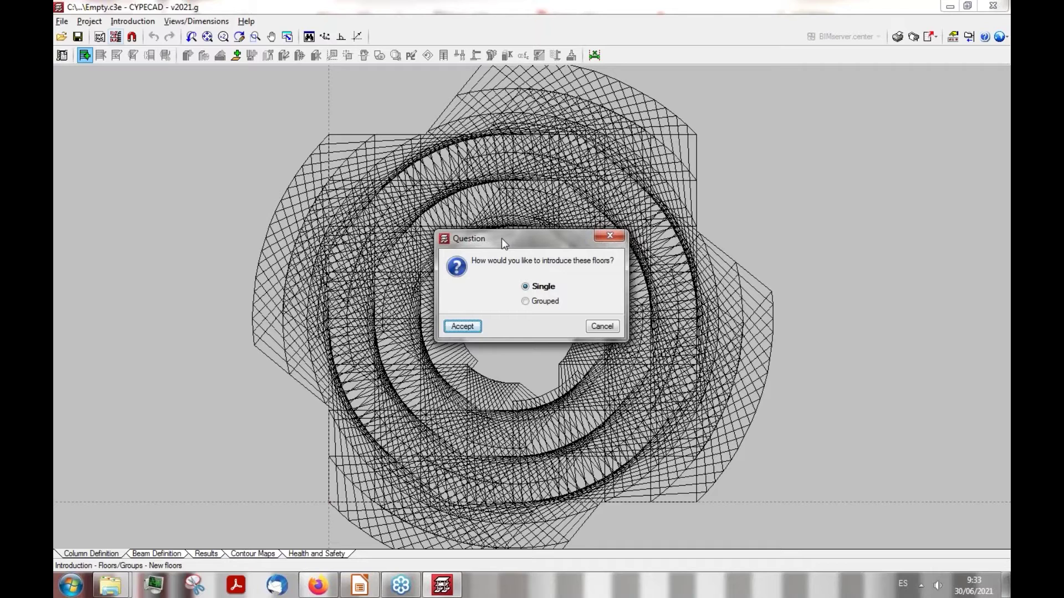
left_click(465, 326)
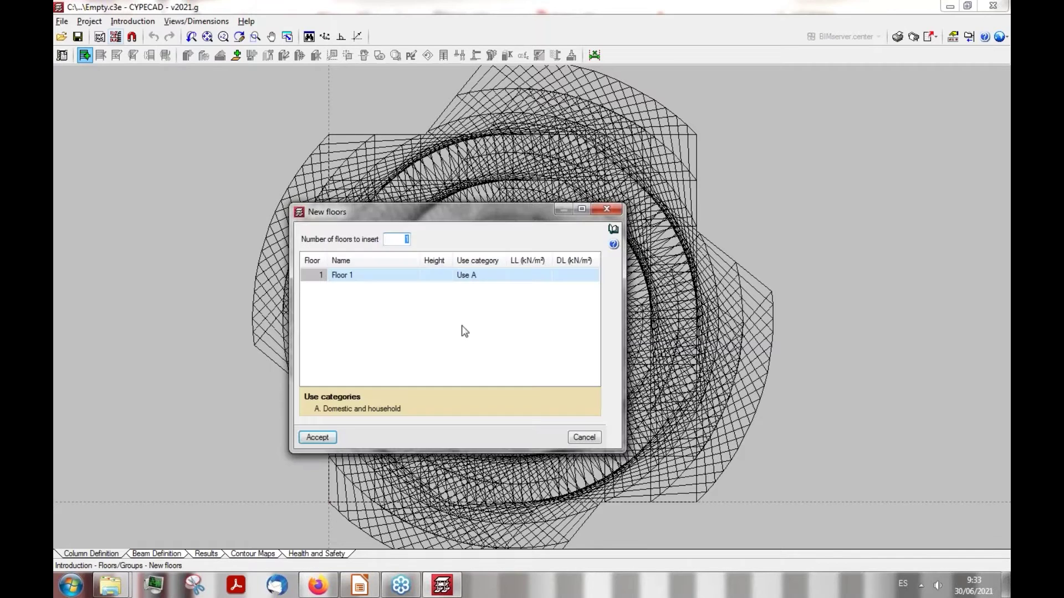
type("2")
left_click(438, 277)
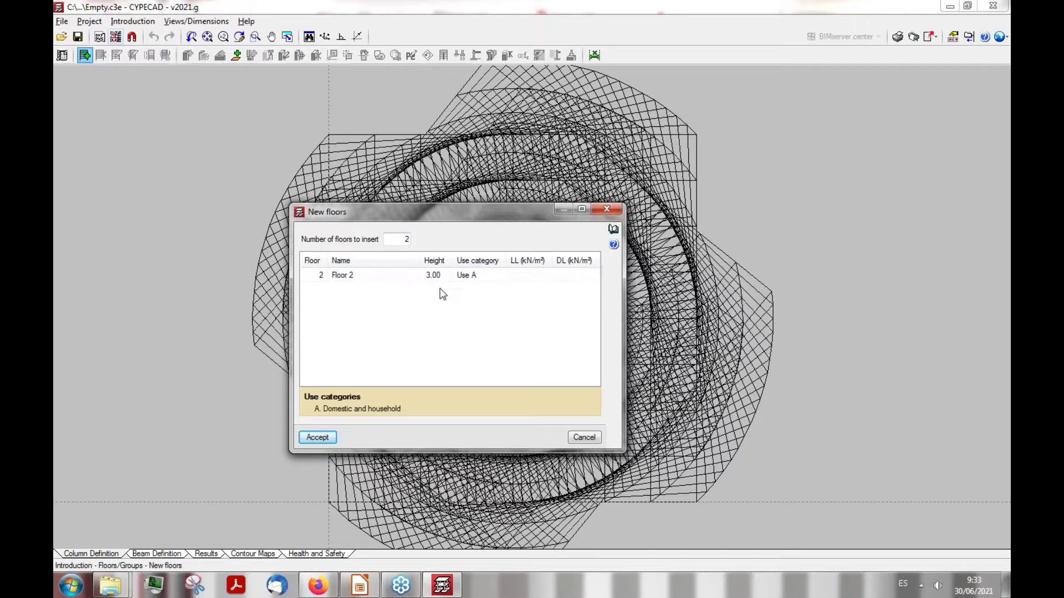
left_click(442, 292)
type("4")
Set the live and dead loads to 2 kN/m² for Floor 2 and 3 kN/m² for Floor 1, and accept the floors
left_click(522, 275)
type("2")
left_click(575, 275)
type("2")
left_click(535, 288)
type("3")
left_click(570, 290)
type("3")
left_click(476, 288)
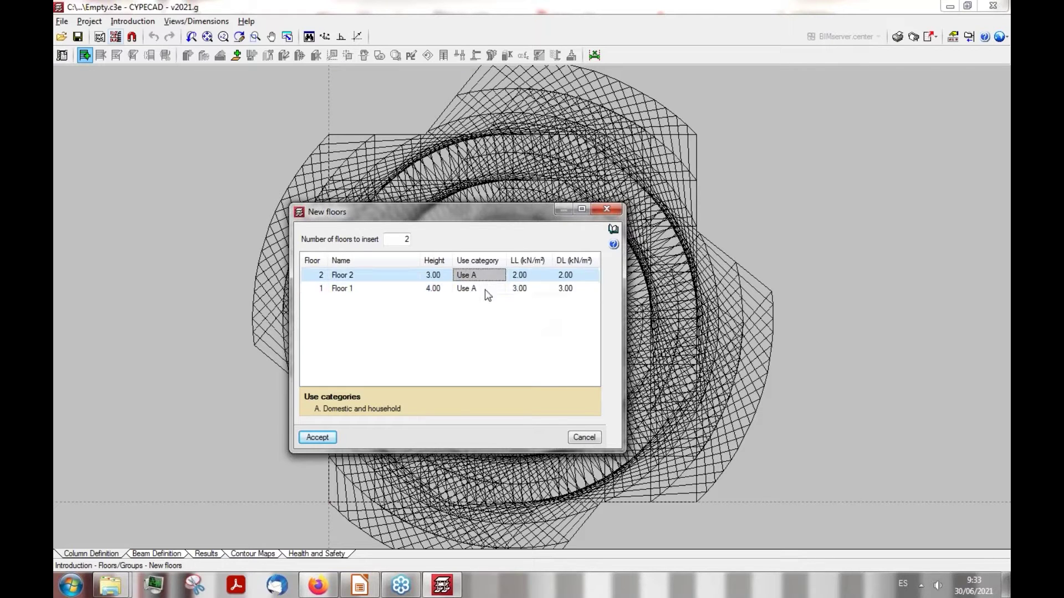
left_click(325, 437)
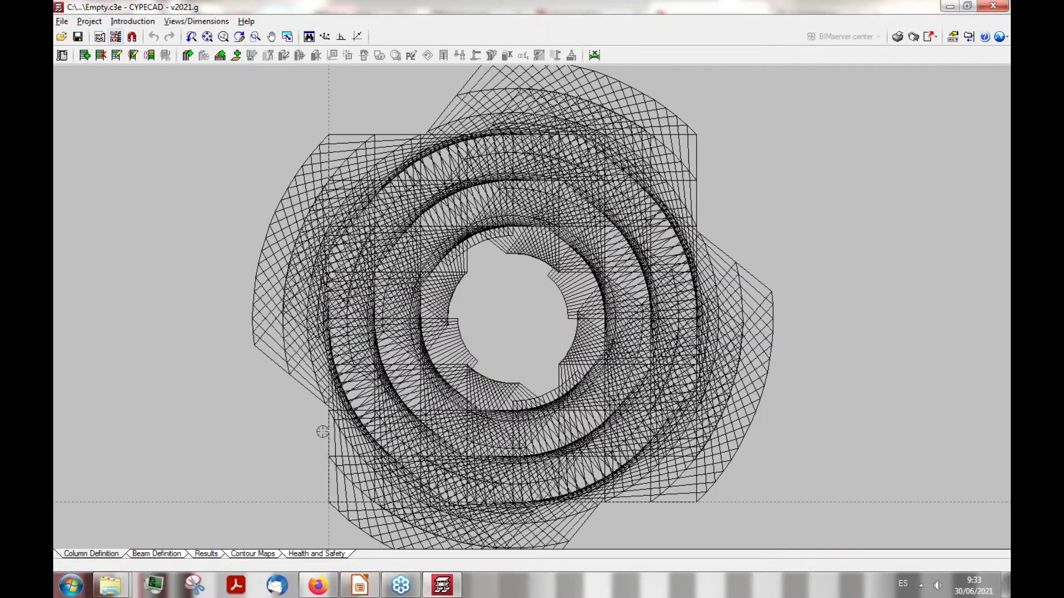
Start a new 30 x 30 cm column from Foundations to Floor 2 with external fixity and activate the template object snaps
left_click(186, 55)
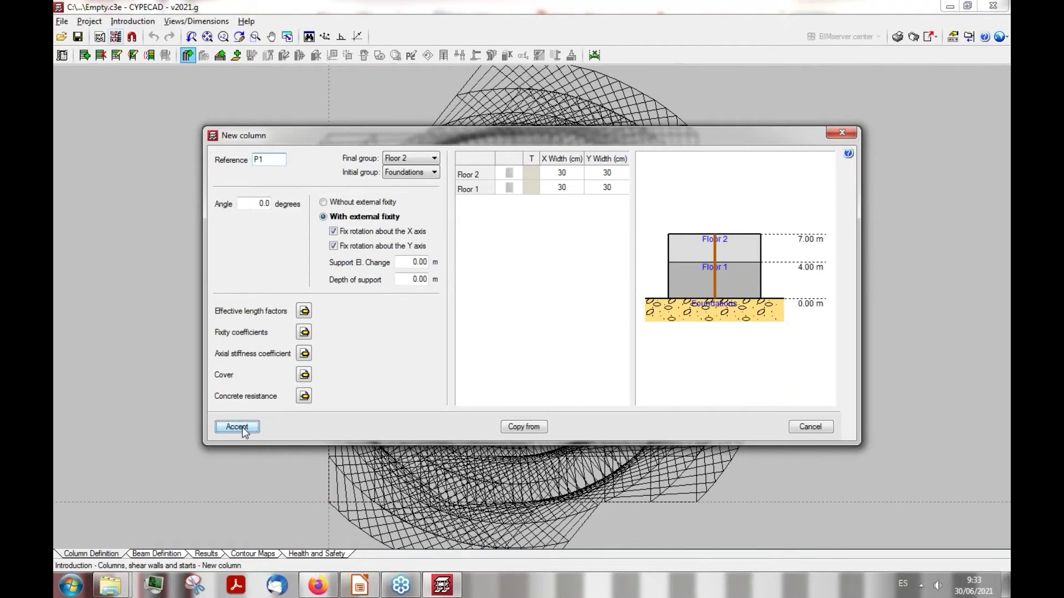
left_click(238, 428)
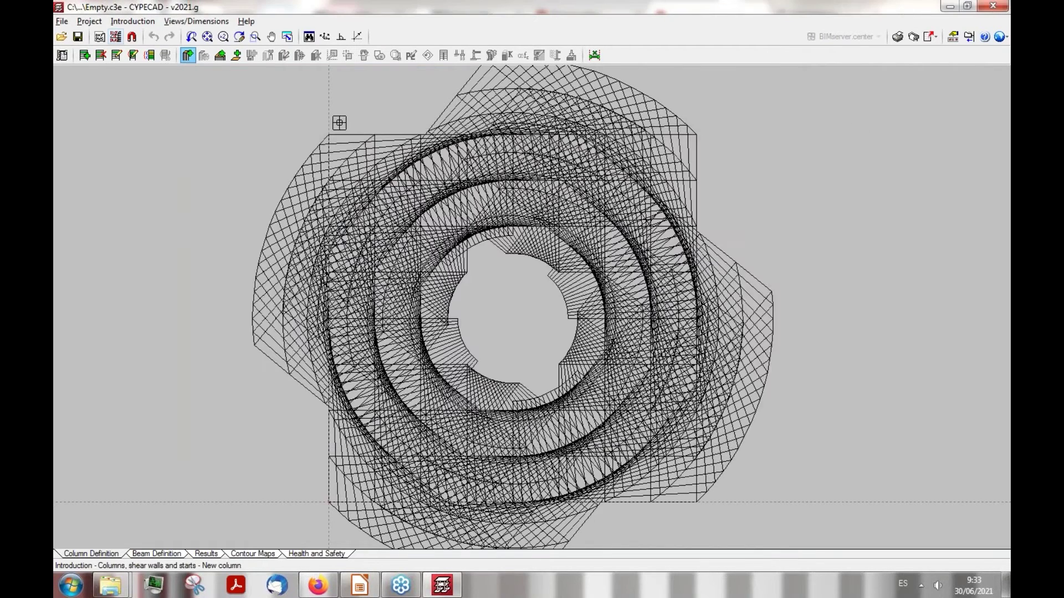
left_click(131, 38)
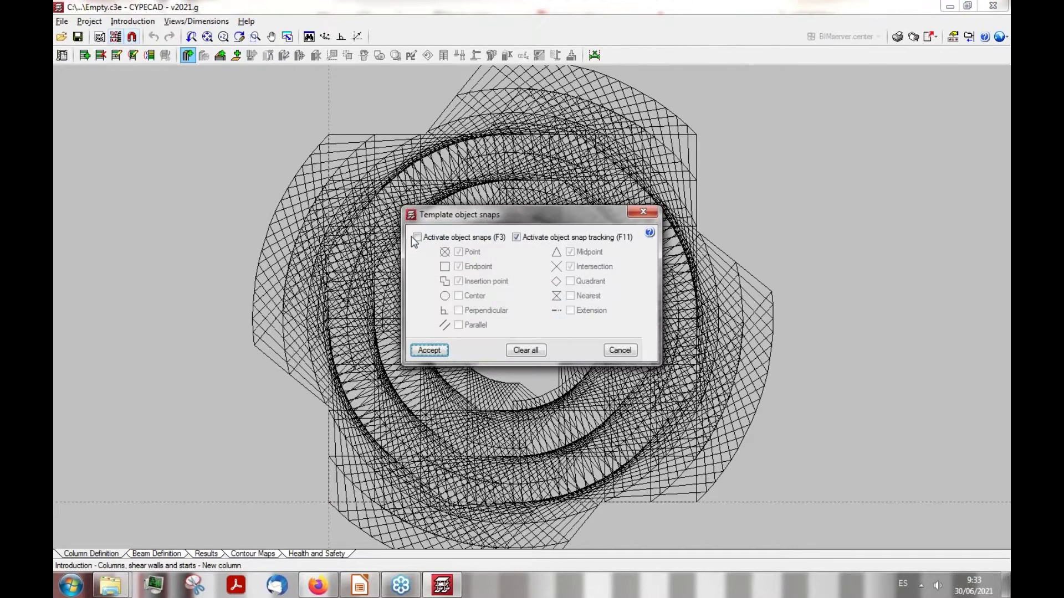
left_click(417, 237)
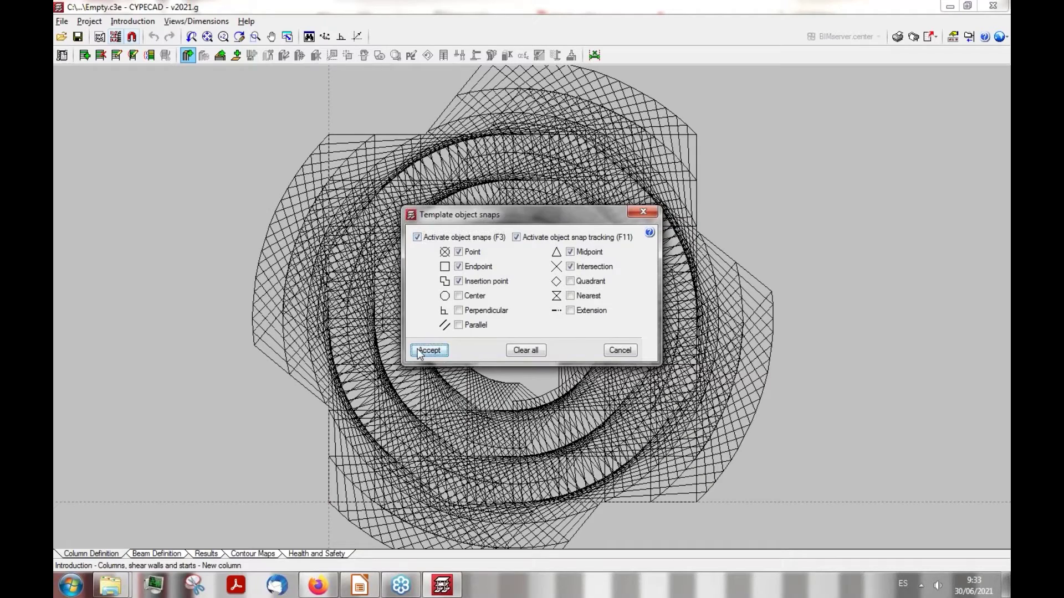
left_click(429, 350)
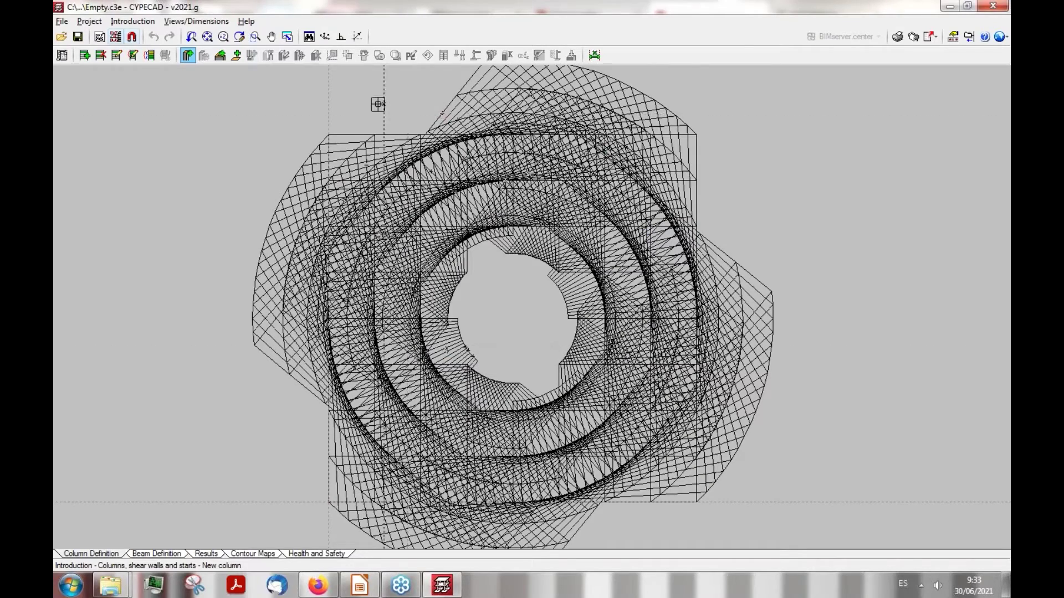
Place three columns on the template's upper horizontal line, from its outer corner across the next two grid points
scroll(389, 104, "up", 5)
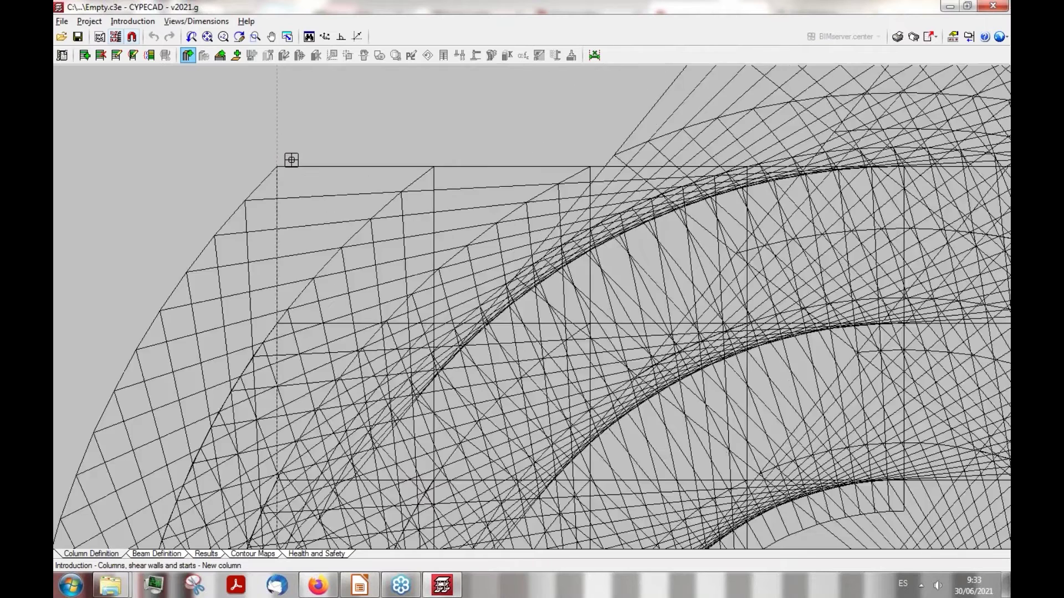
scroll(292, 160, "up", 2)
left_click(258, 176)
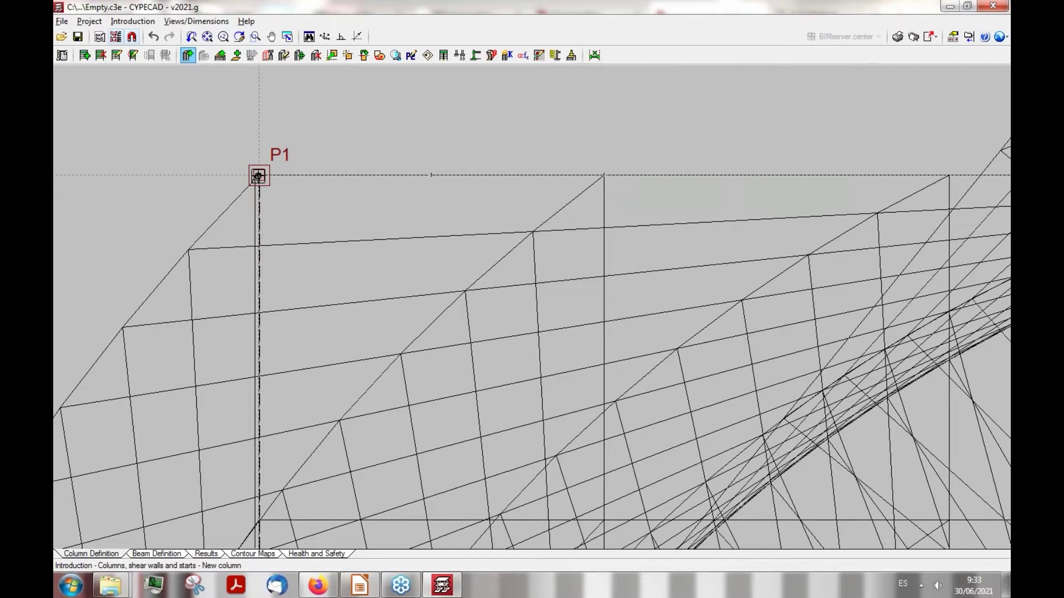
left_click(601, 175)
left_click(951, 176)
scroll(383, 199, "down", 3)
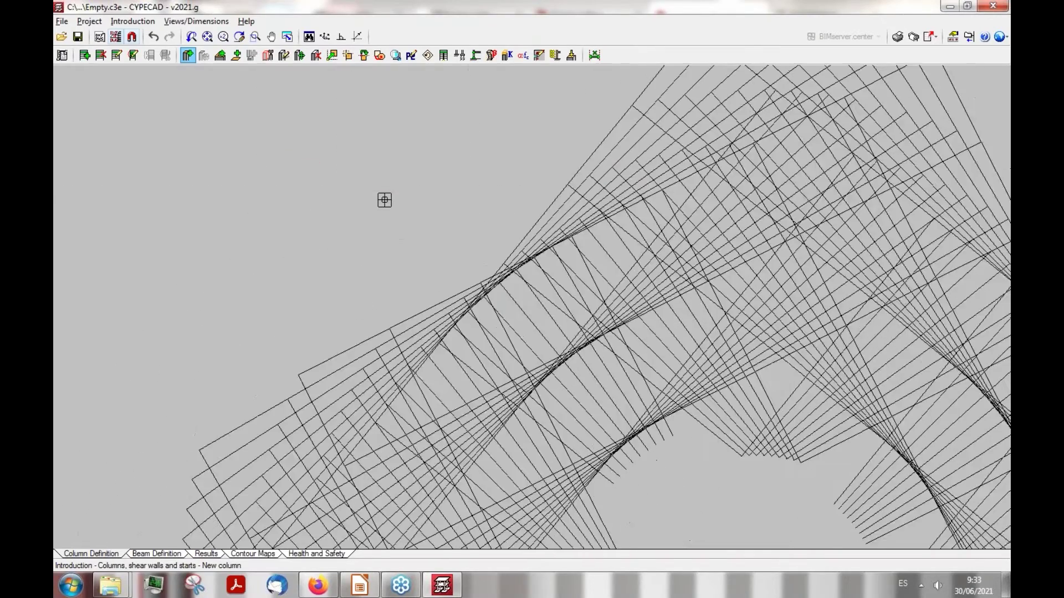
scroll(363, 184, "down", 2)
scroll(591, 187, "up", 3)
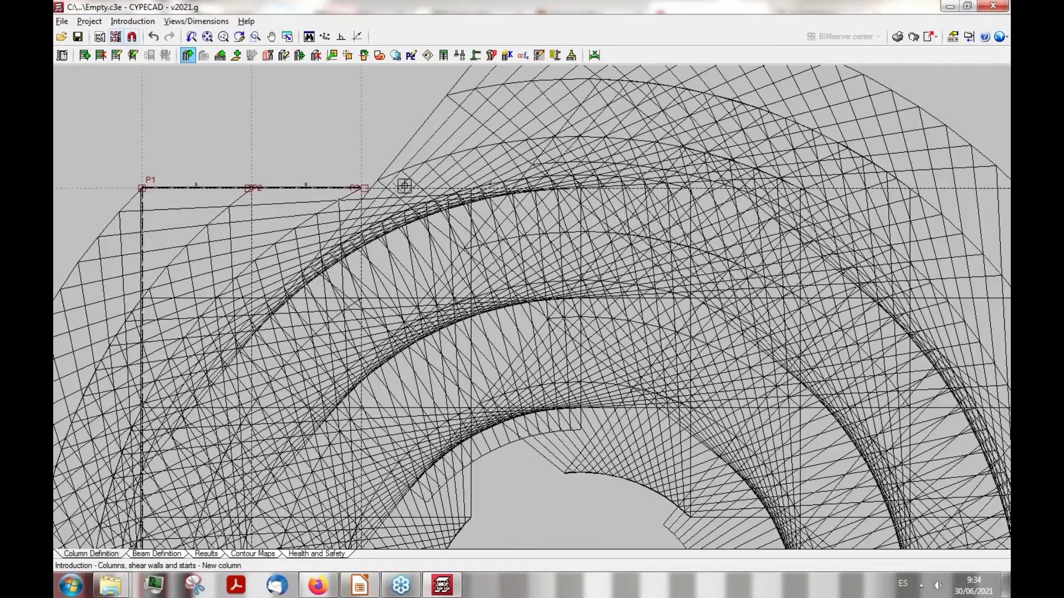
scroll(404, 186, "down", 2)
scroll(418, 188, "up", 2)
scroll(307, 178, "up", 4)
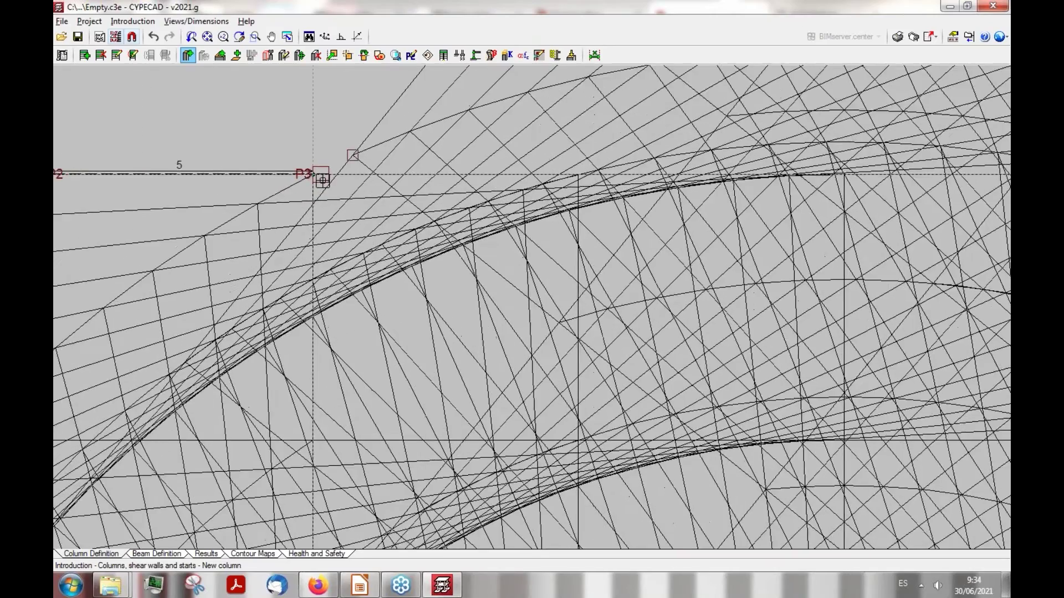
scroll(261, 207, "down", 3)
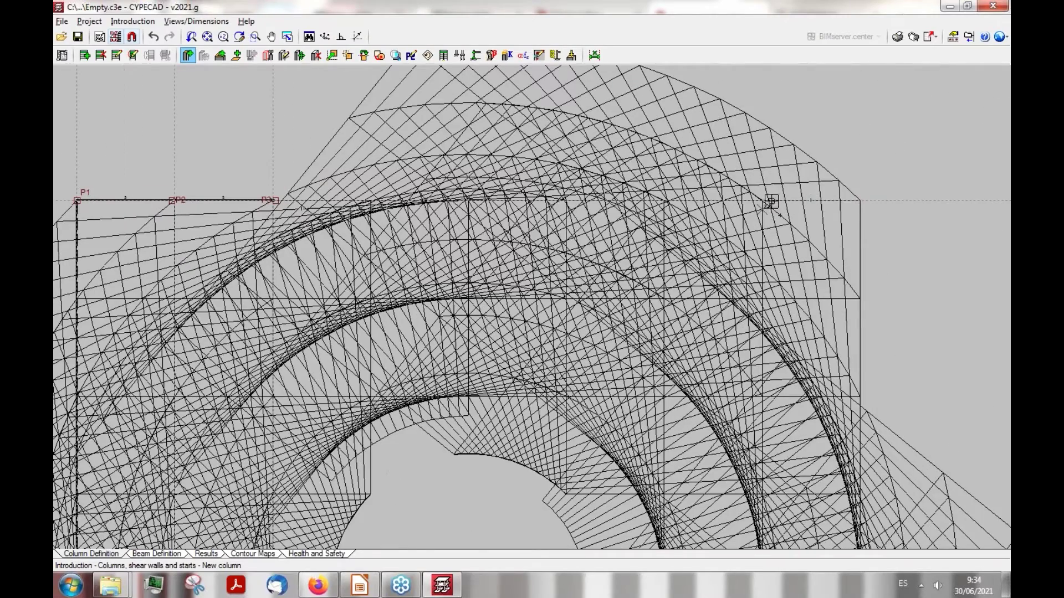
Place three more columns at the remaining outer corners of the template's square outline
left_click(860, 201)
scroll(842, 137, "down", 2)
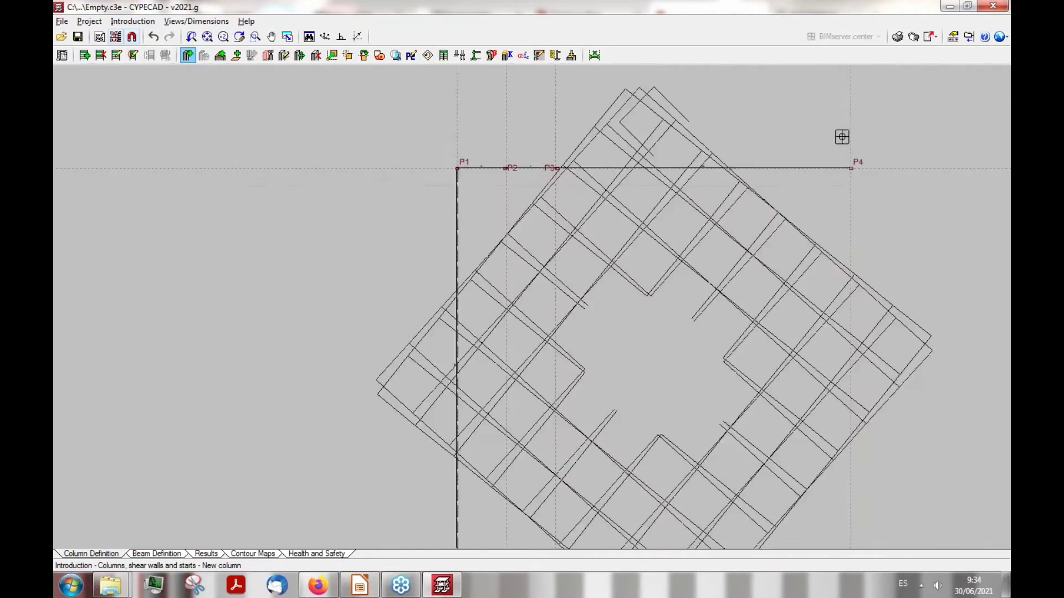
scroll(674, 453, "up", 2)
scroll(475, 499, "up", 3)
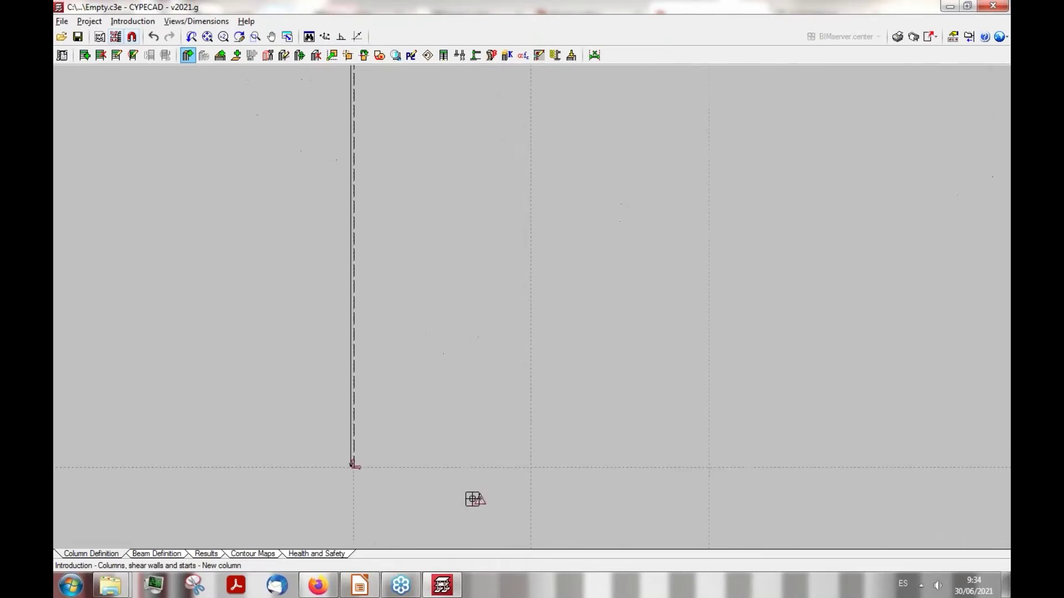
left_click(375, 471)
scroll(227, 468, "down", 2)
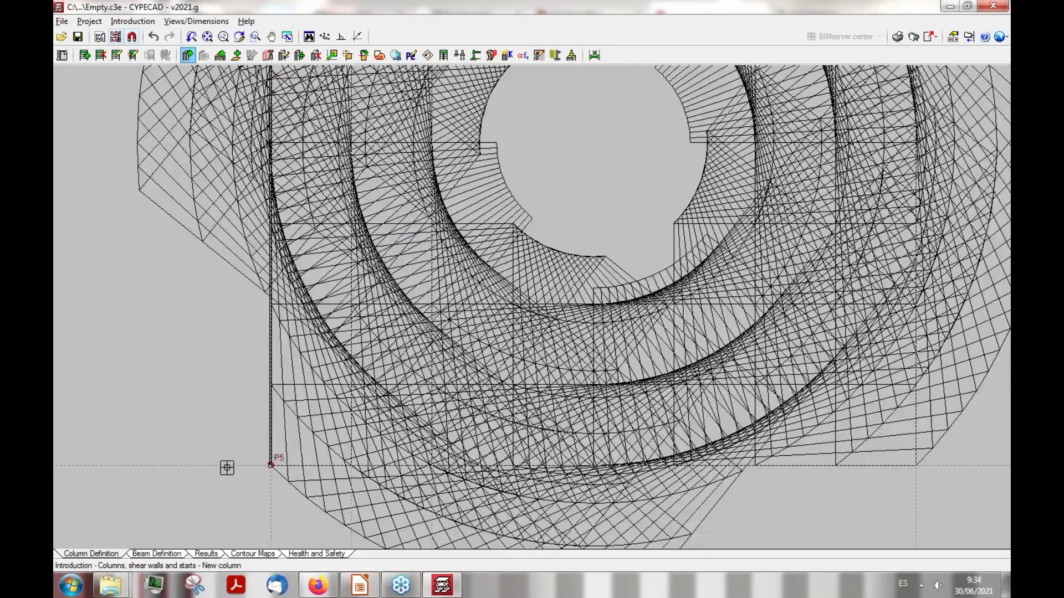
scroll(479, 469, "up", 4)
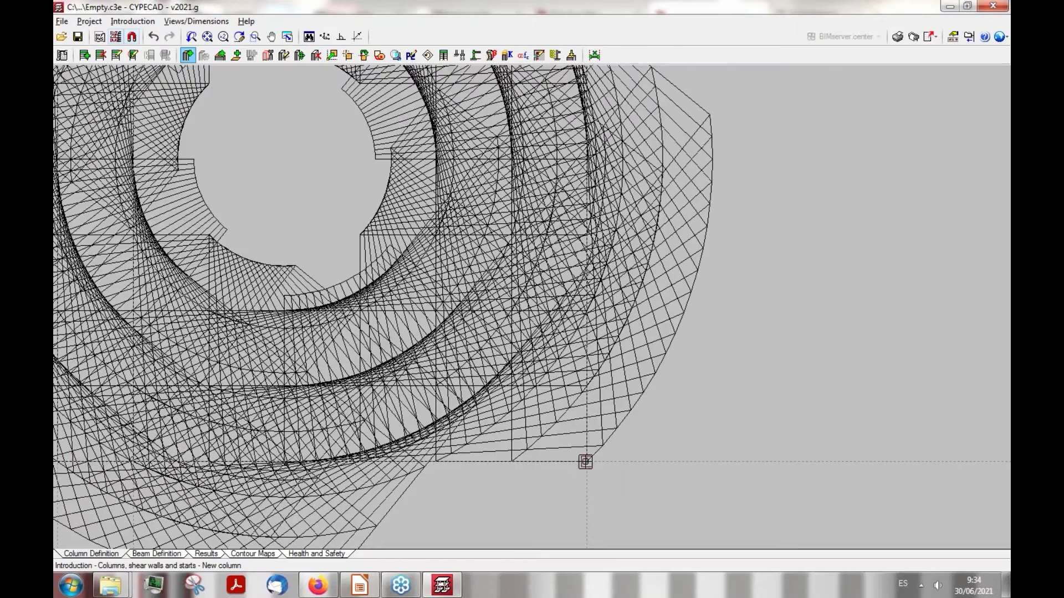
left_click(585, 461)
scroll(665, 456, "down", 3)
scroll(590, 103, "up", 2)
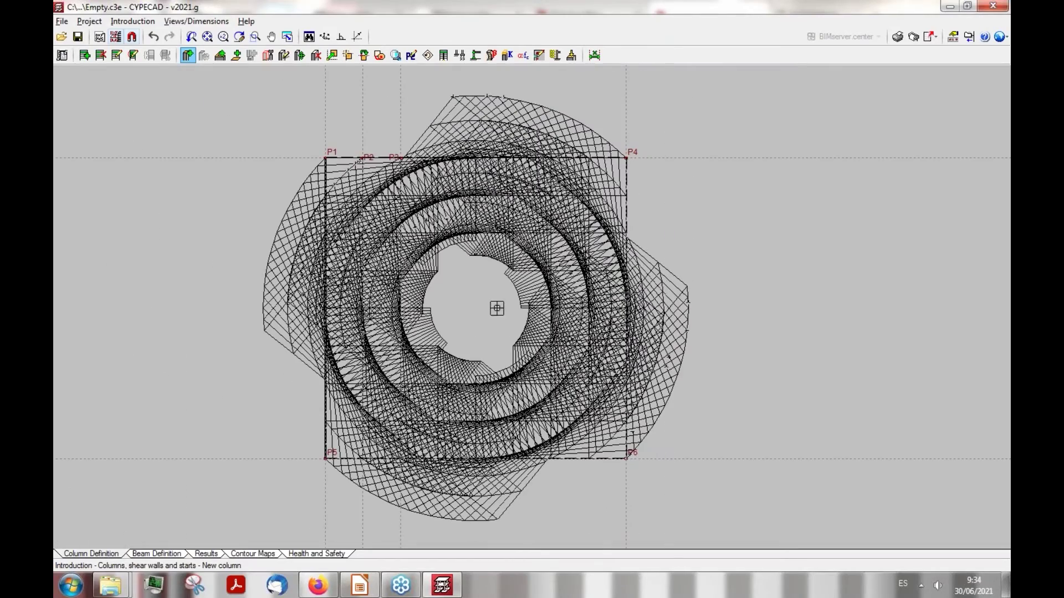
Review the columns' initial and final group assignment and their external fixity settings
left_click(443, 56)
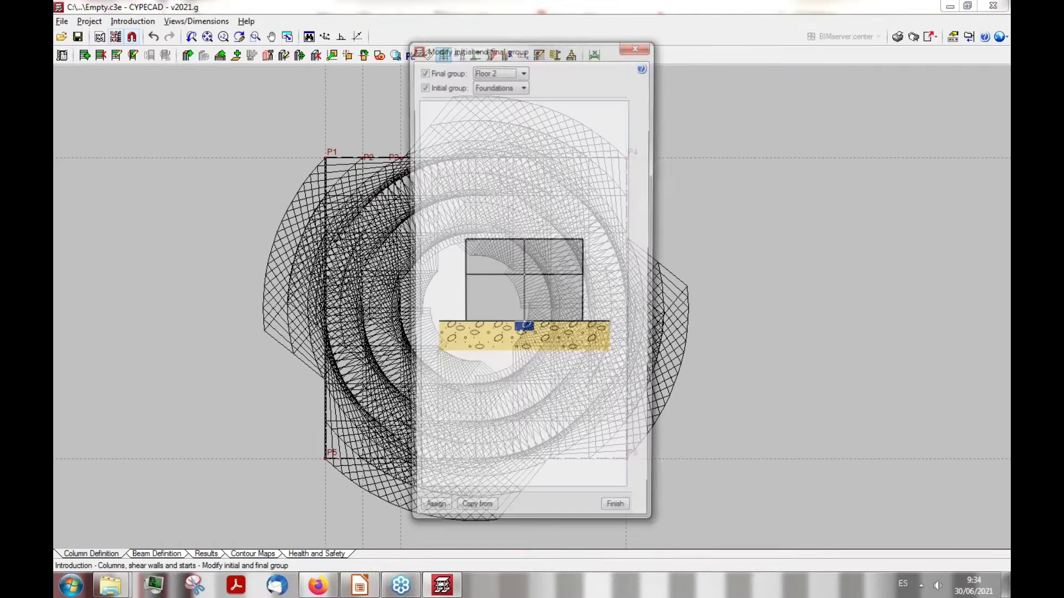
left_click(431, 517)
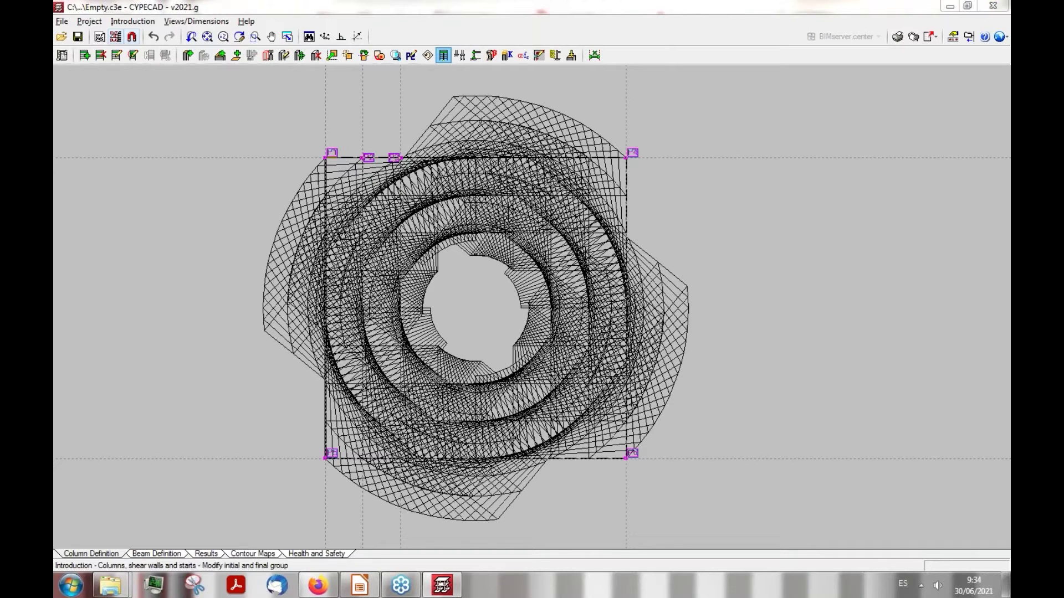
key("Escape")
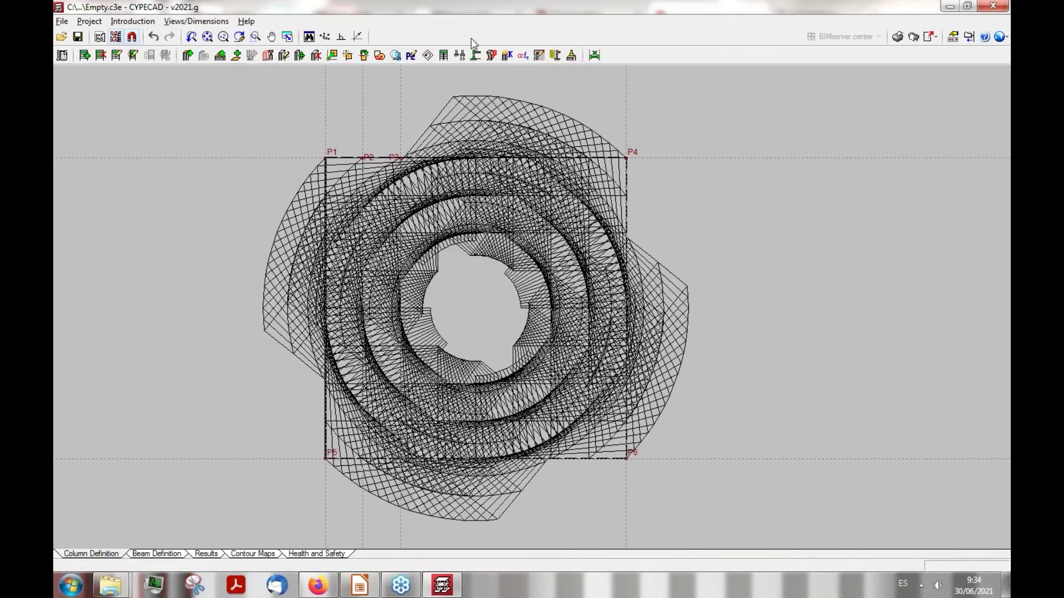
left_click(460, 56)
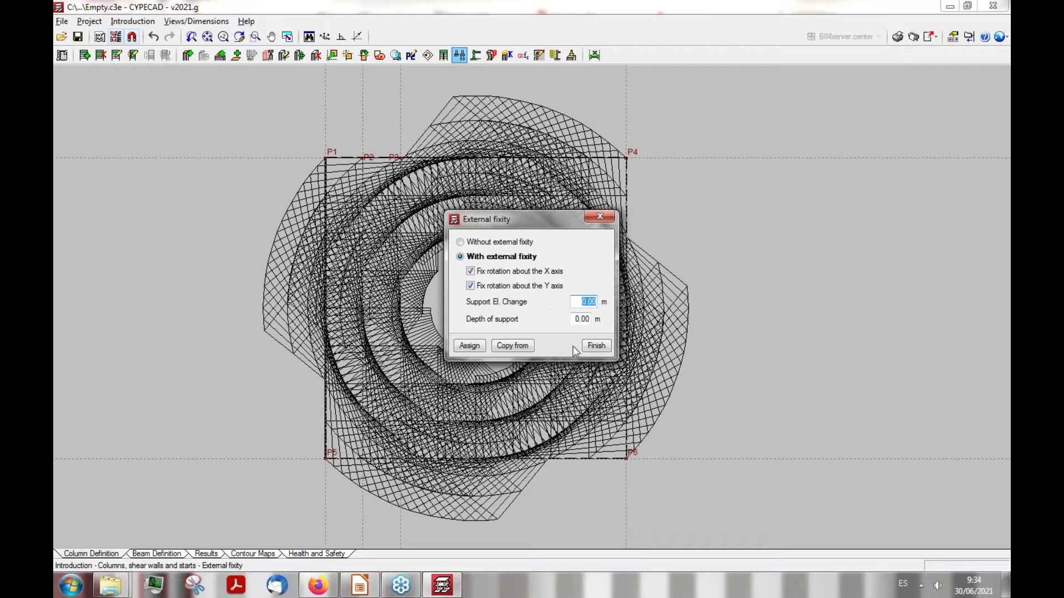
left_click(596, 346)
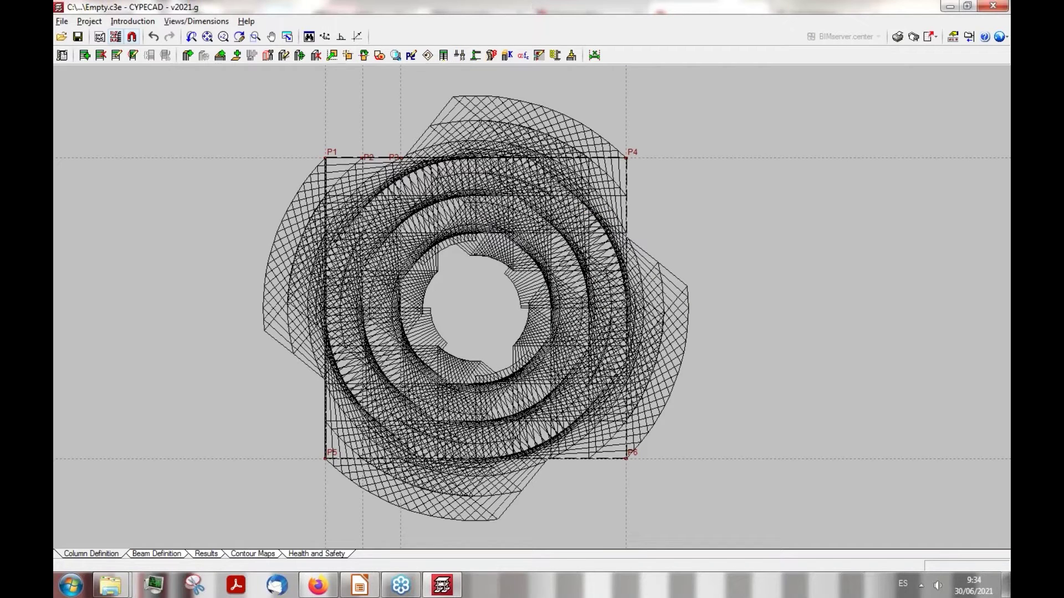
Open the existing _columns project from the Webinar folder in Desktop\CYPECAD
left_click(62, 39)
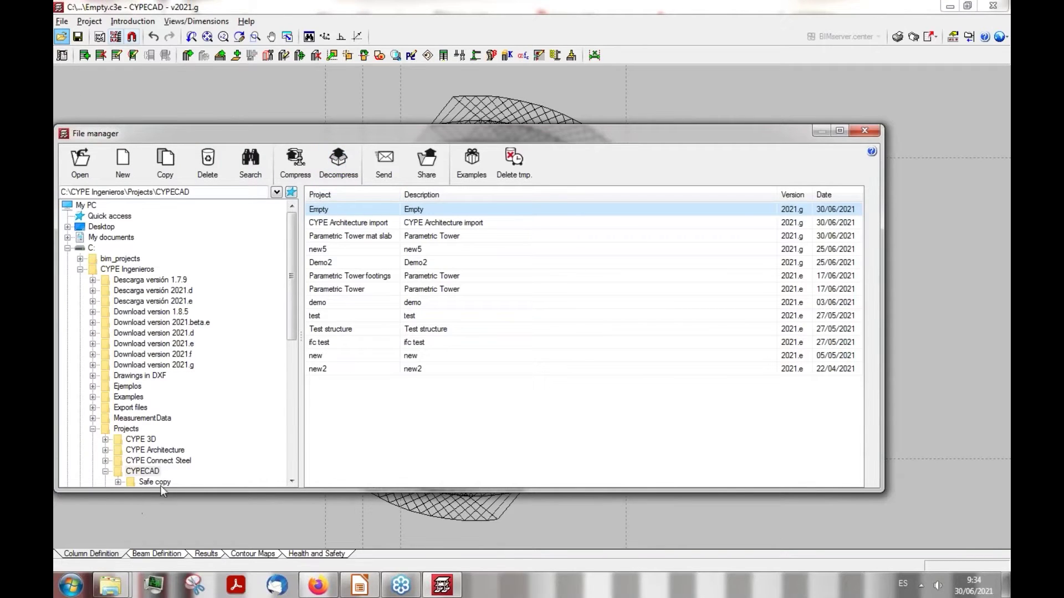
left_click(67, 227)
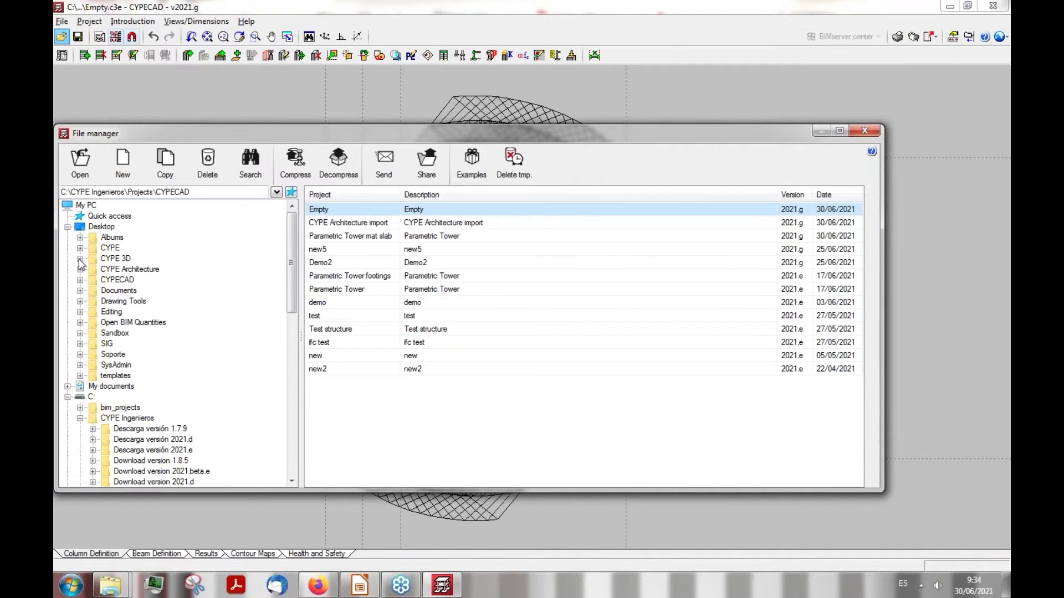
left_click(80, 279)
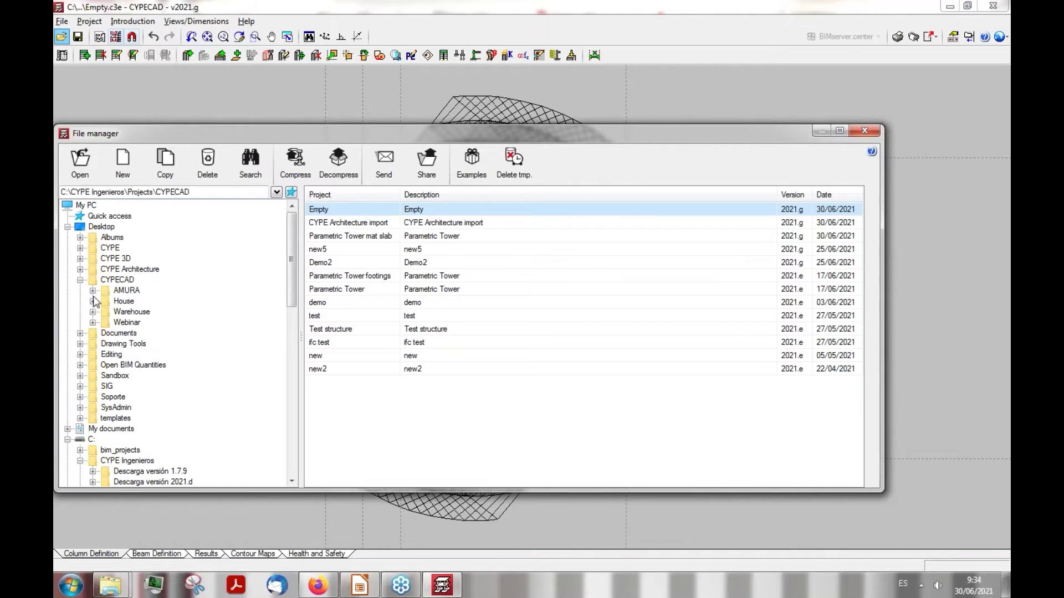
left_click(127, 322)
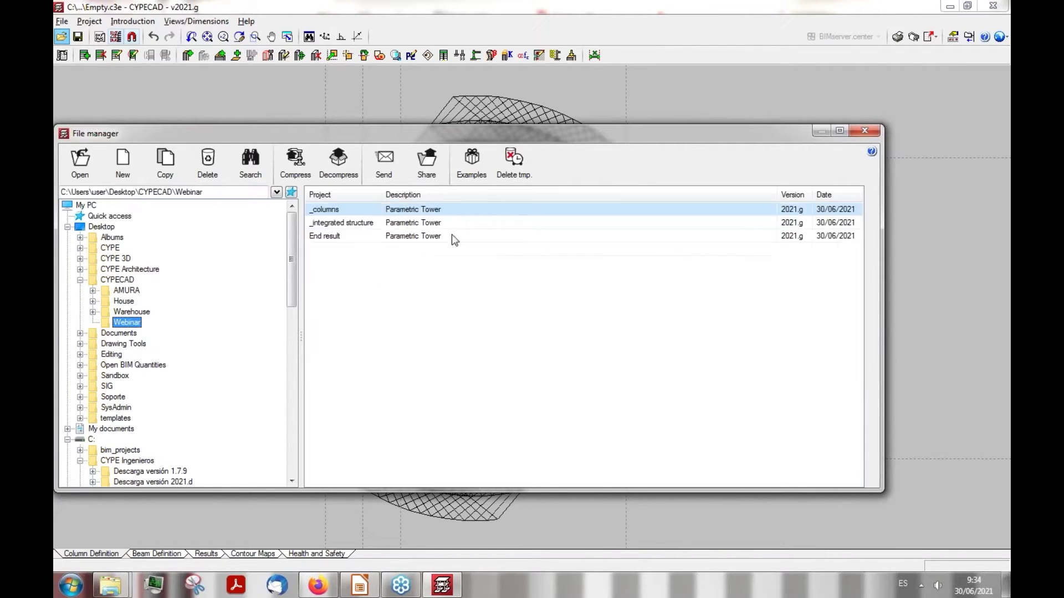
double_click(367, 209)
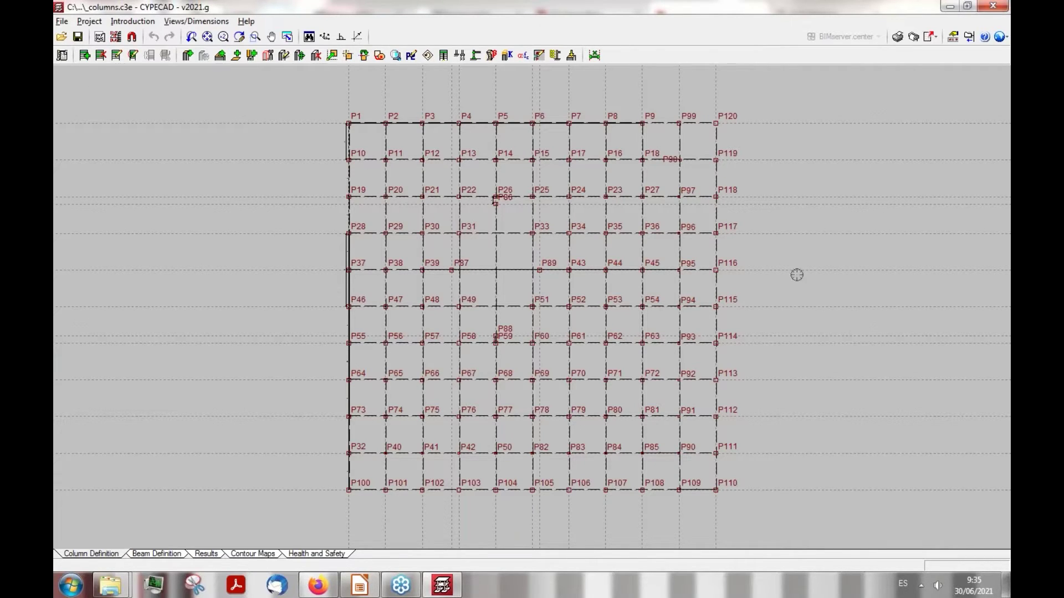
Examine the column layout over the template's grid, from the upper rows to the whole plan
scroll(508, 110, "up", 2)
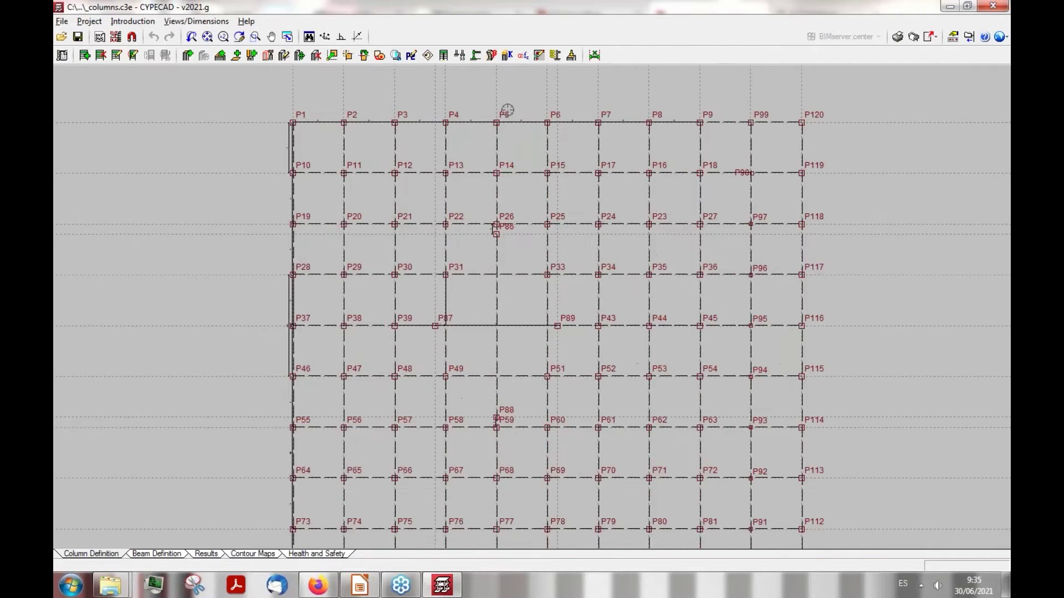
scroll(508, 109, "up", 1)
scroll(505, 109, "up", 1)
scroll(333, 143, "up", 1)
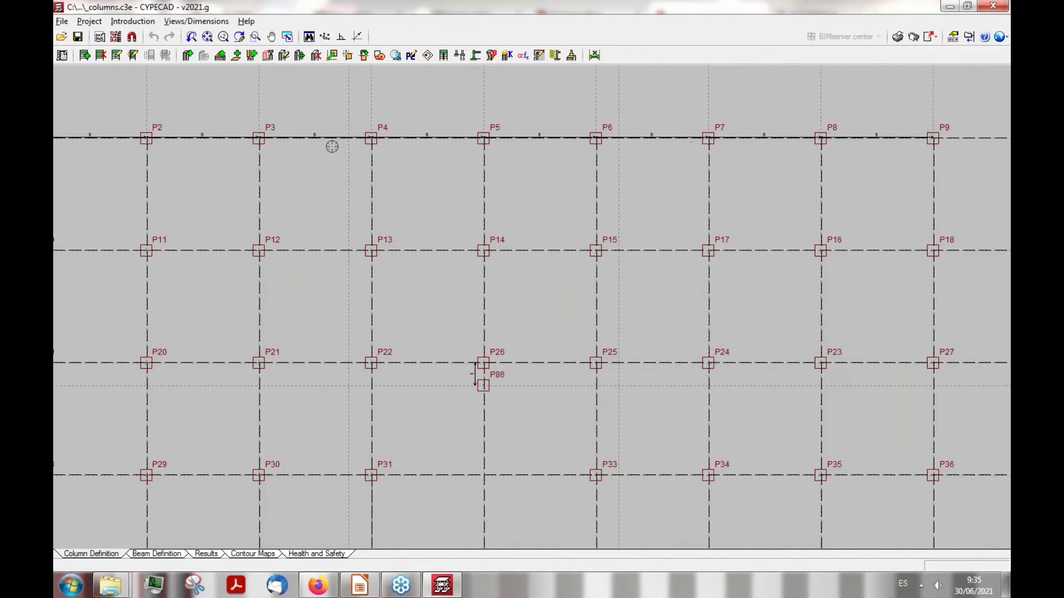
scroll(332, 142, "down", 1)
scroll(760, 185, "down", 2)
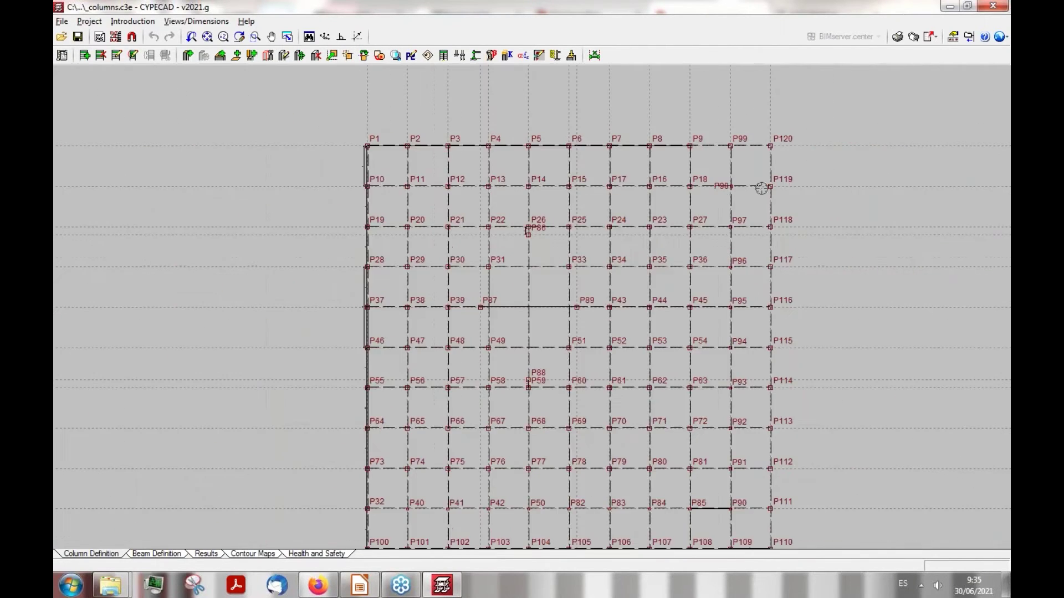
scroll(688, 379, "down", 1)
scroll(688, 380, "up", 1)
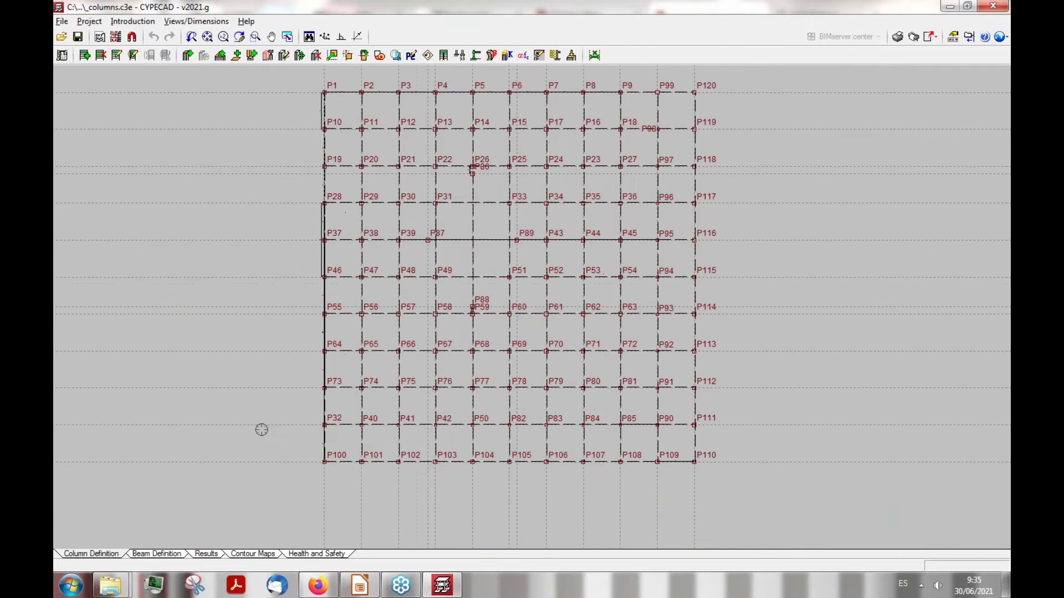
Switch to beam definition and inspect the columns in the 3D view of the building, then return to the plan
left_click(169, 550)
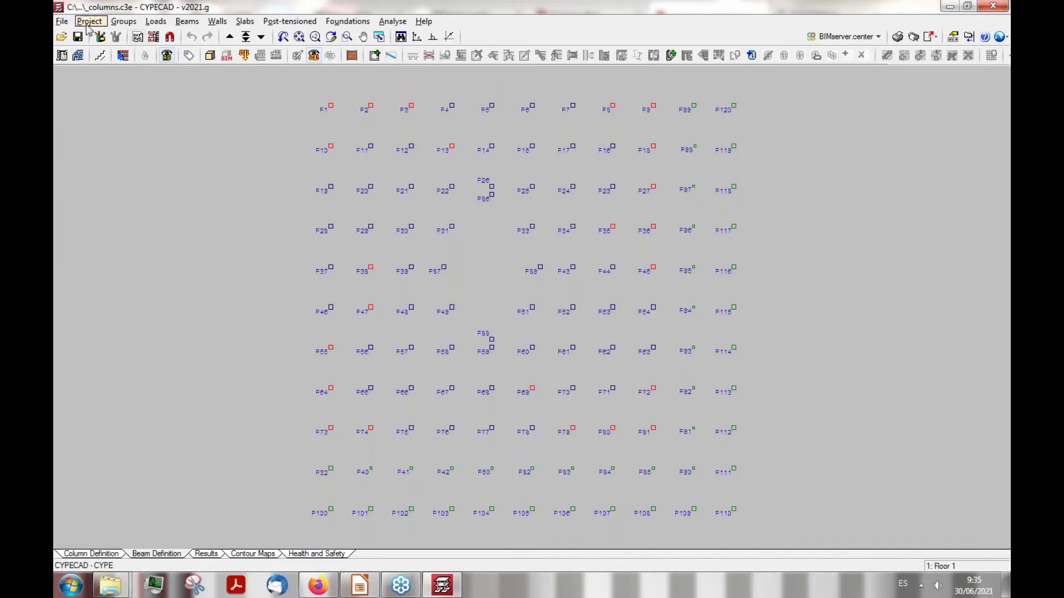
left_click(209, 58)
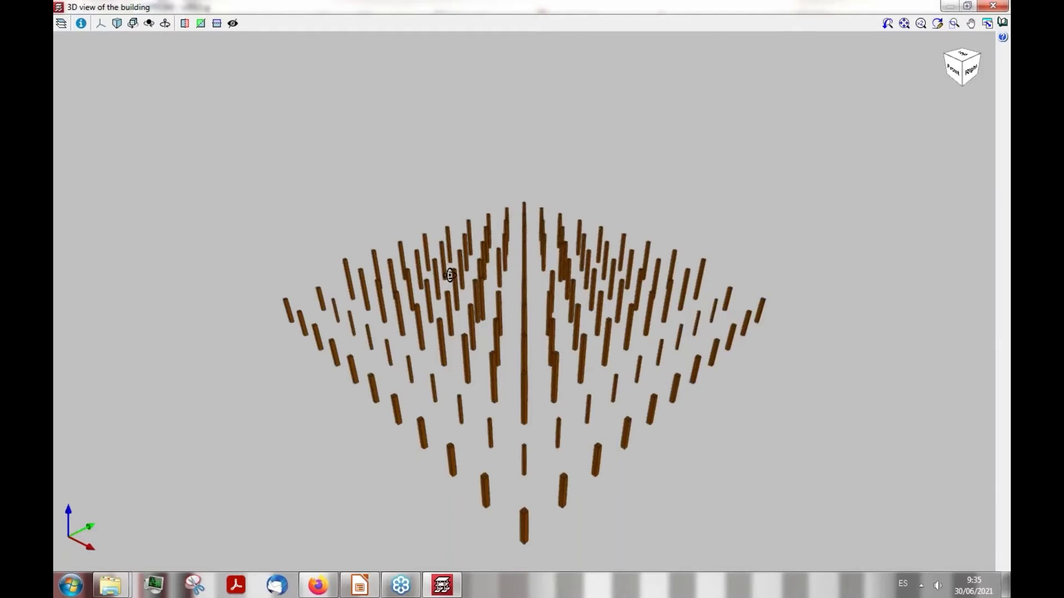
left_click_drag(450, 275, 502, 311)
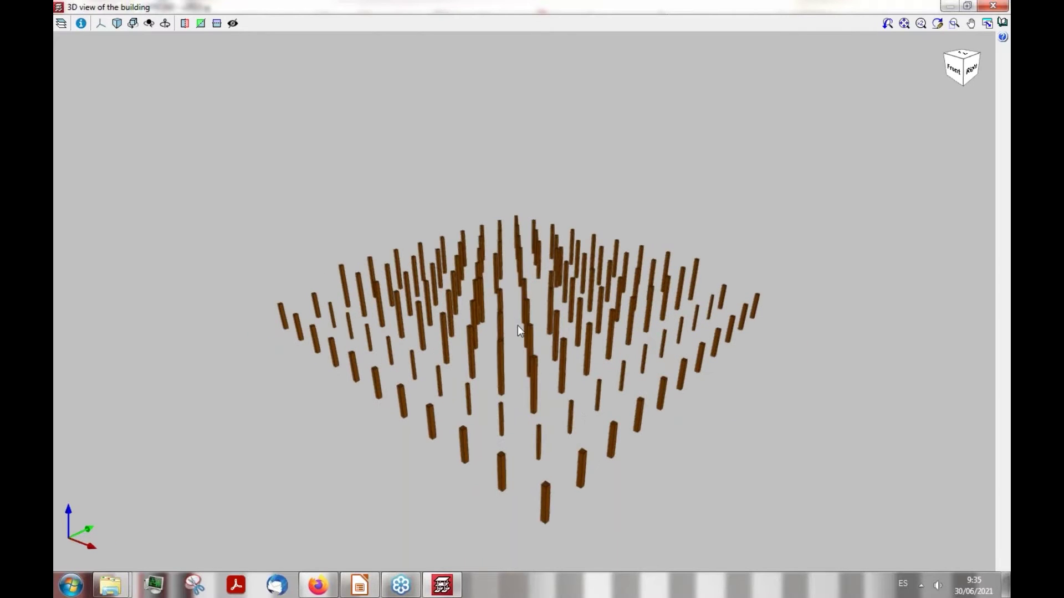
left_click(992, 5)
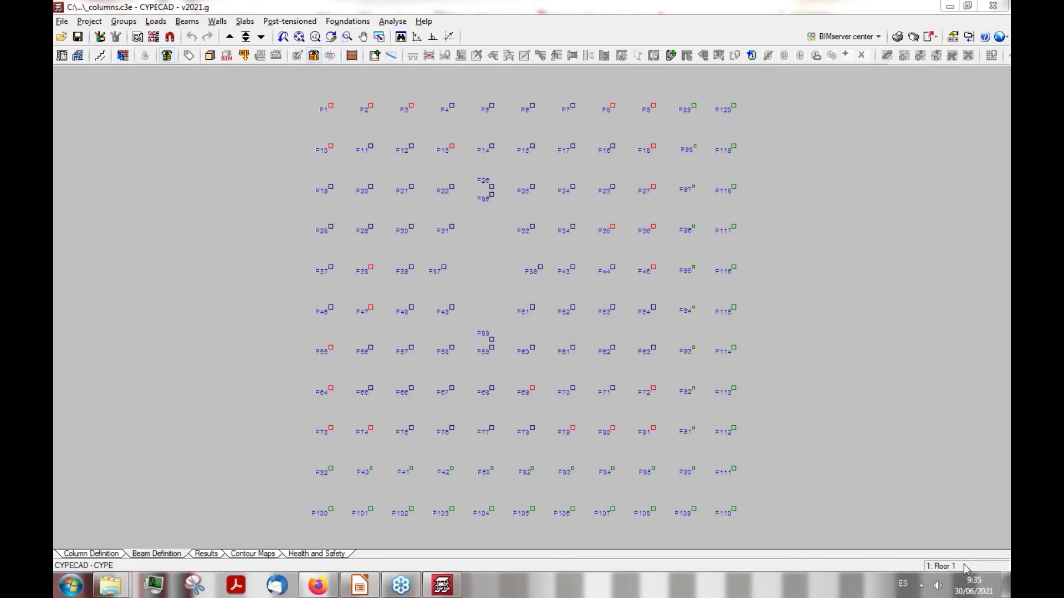
Go down to the Foundations group and look over the available foundation and slab commands
left_click(260, 37)
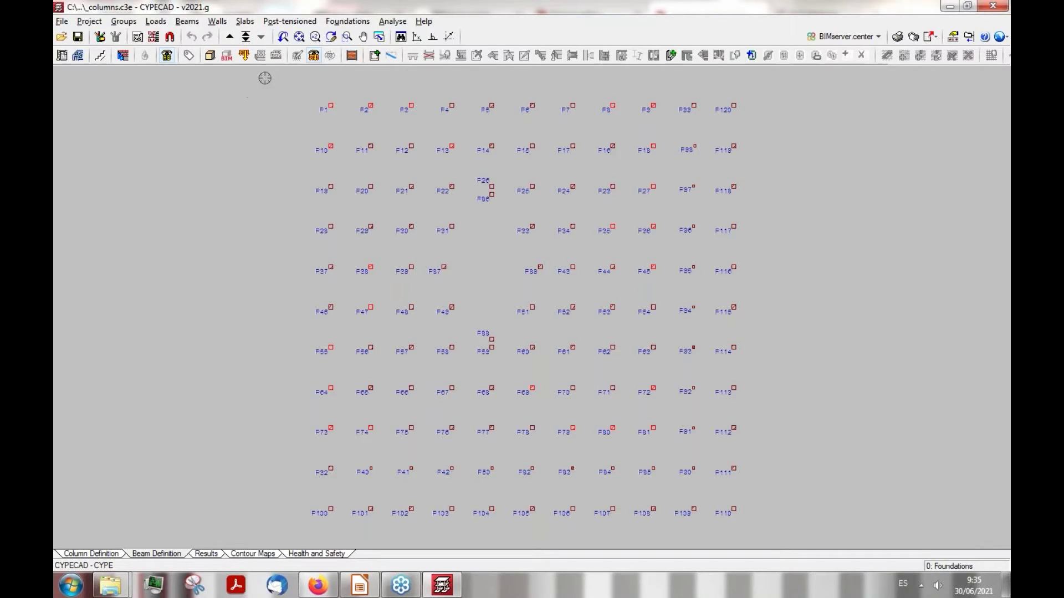
left_click(352, 23)
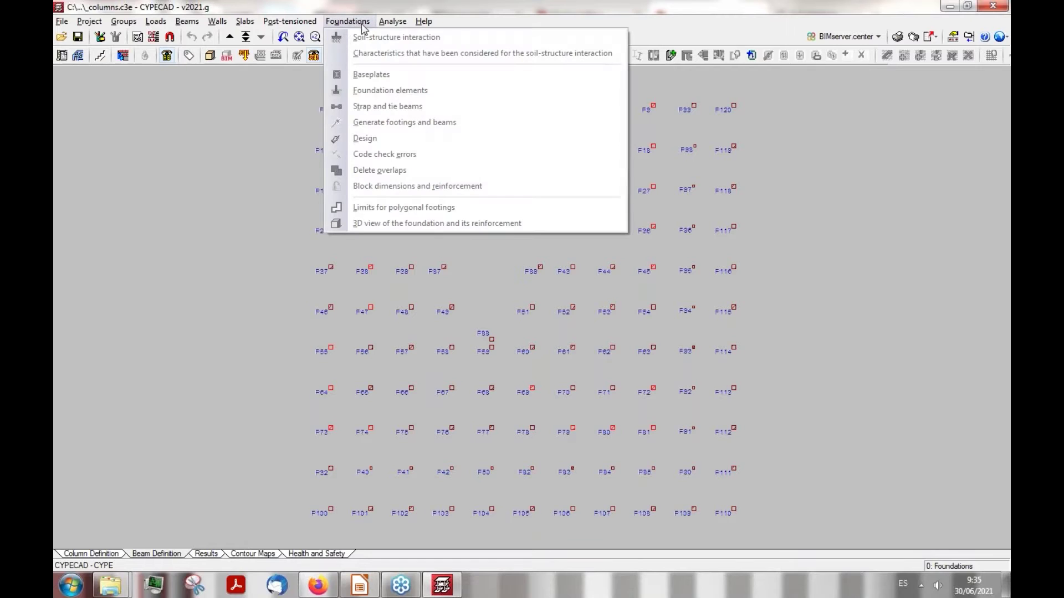
left_click(360, 22)
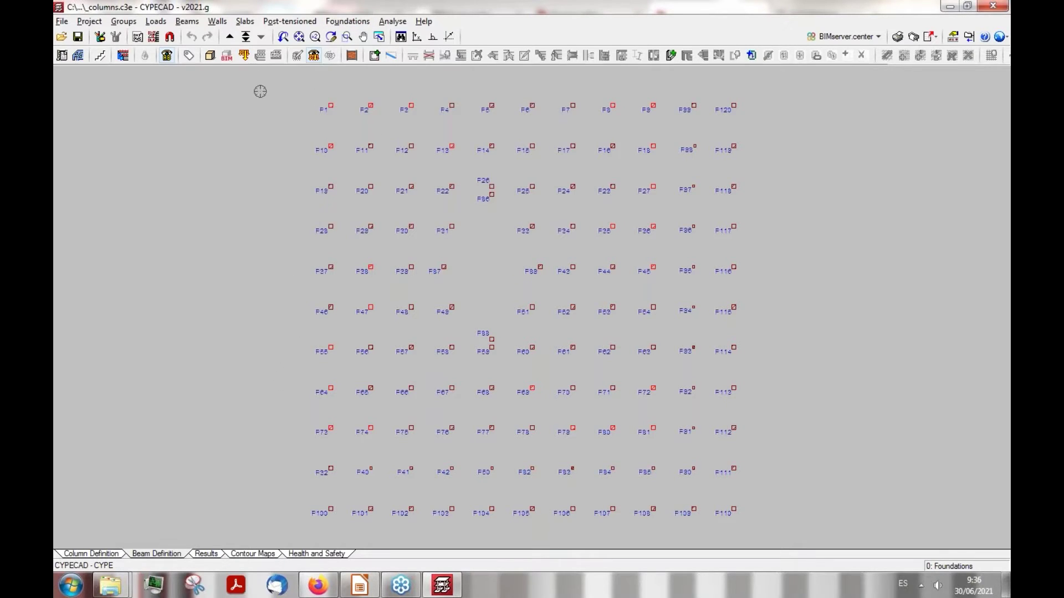
left_click(247, 23)
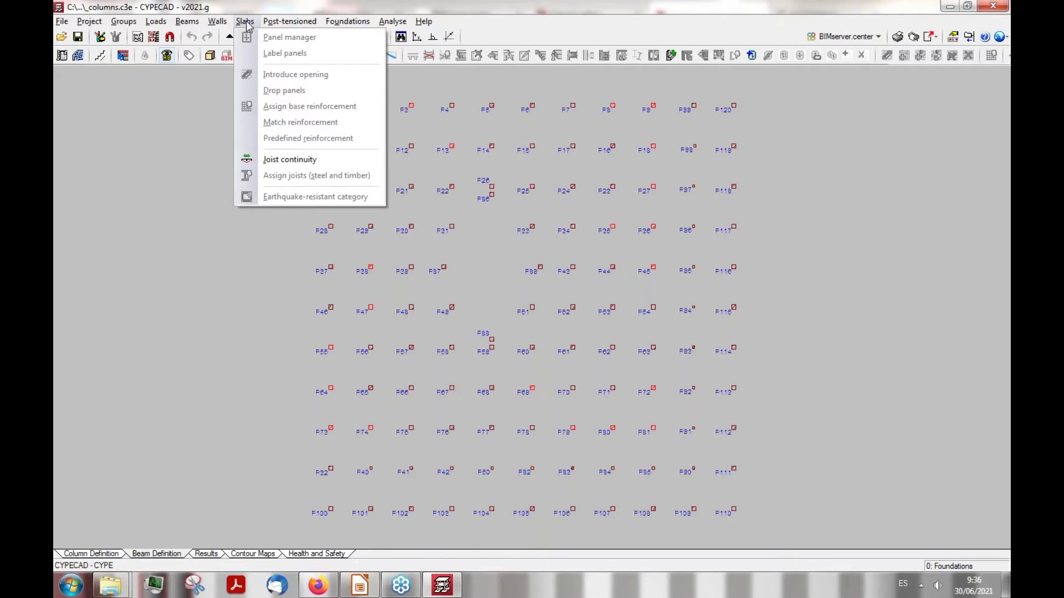
left_click(245, 22)
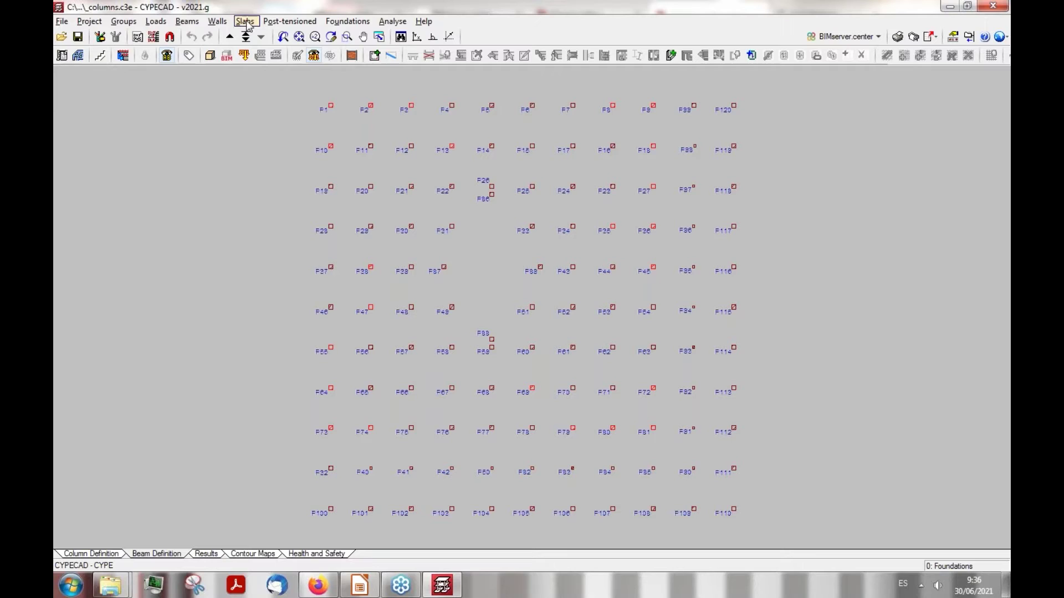
Start defining a beam with the slab-edge family and its solid slab border type without a width value
left_click(187, 22)
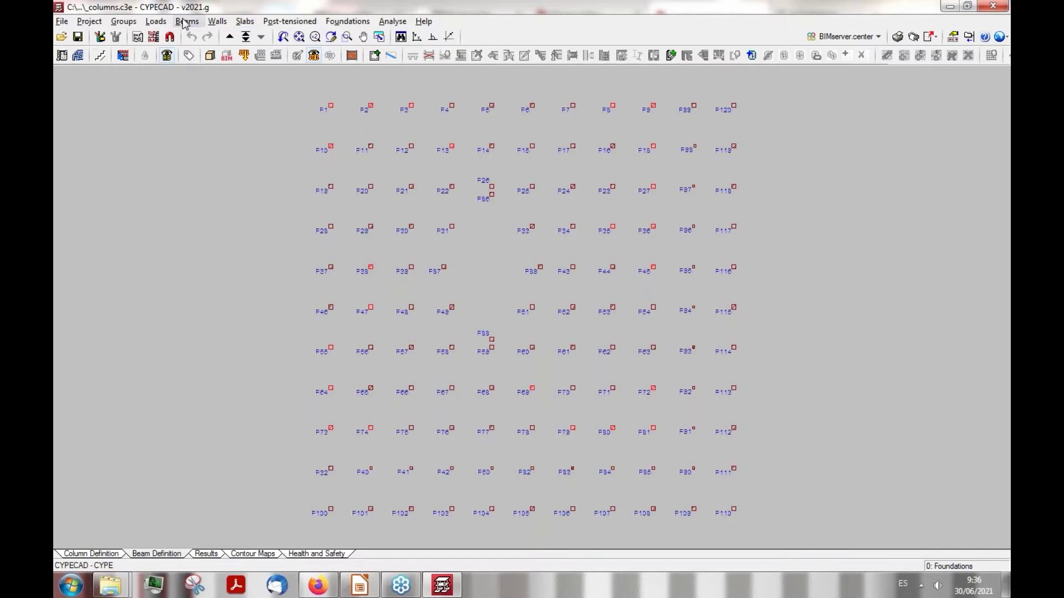
left_click(188, 22)
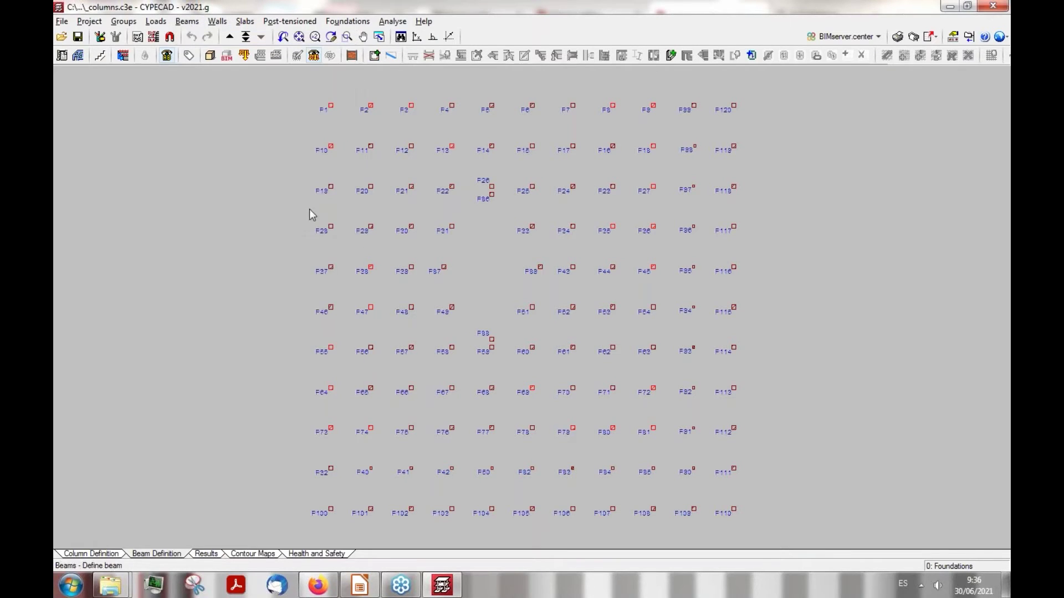
left_click(374, 55)
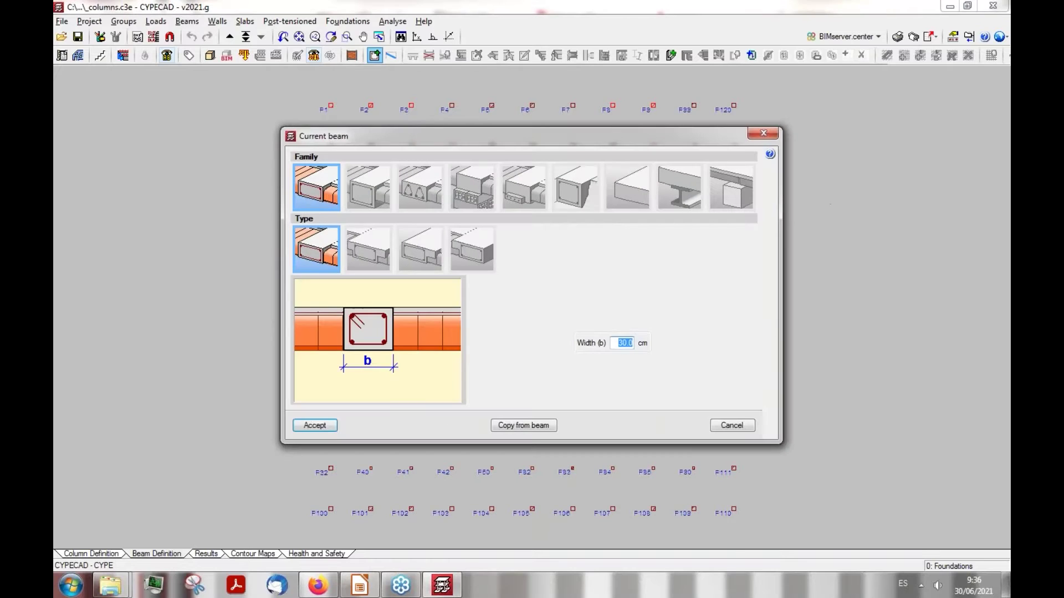
left_click(628, 187)
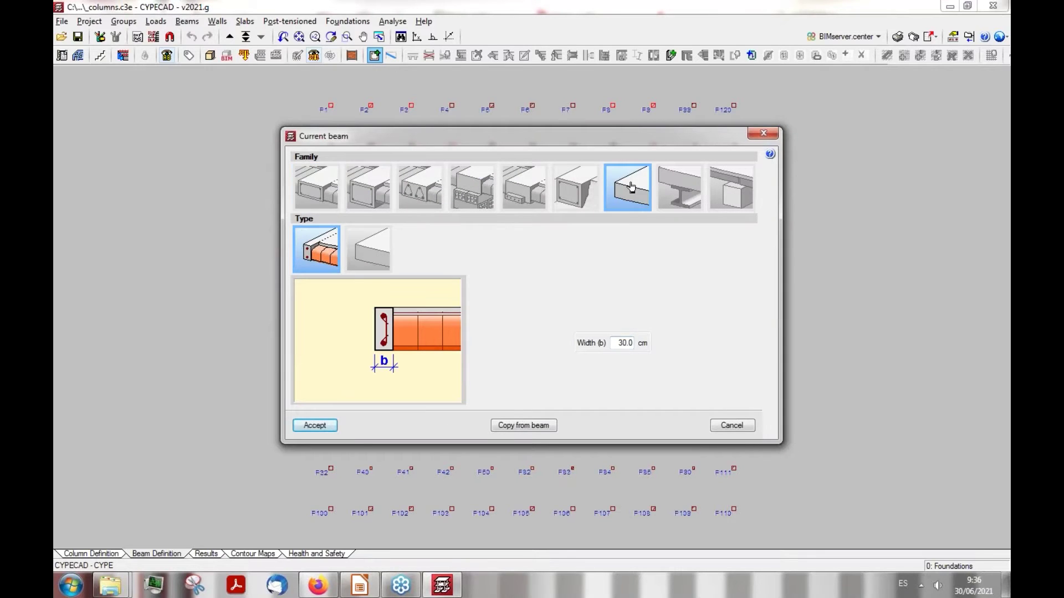
left_click(368, 249)
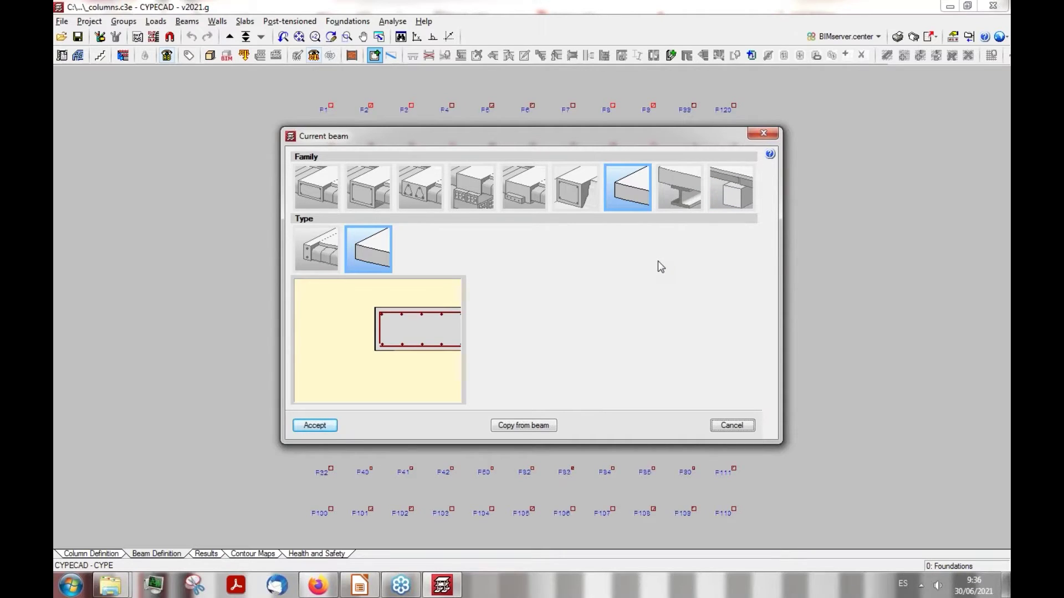
left_click_drag(554, 138, 547, 141)
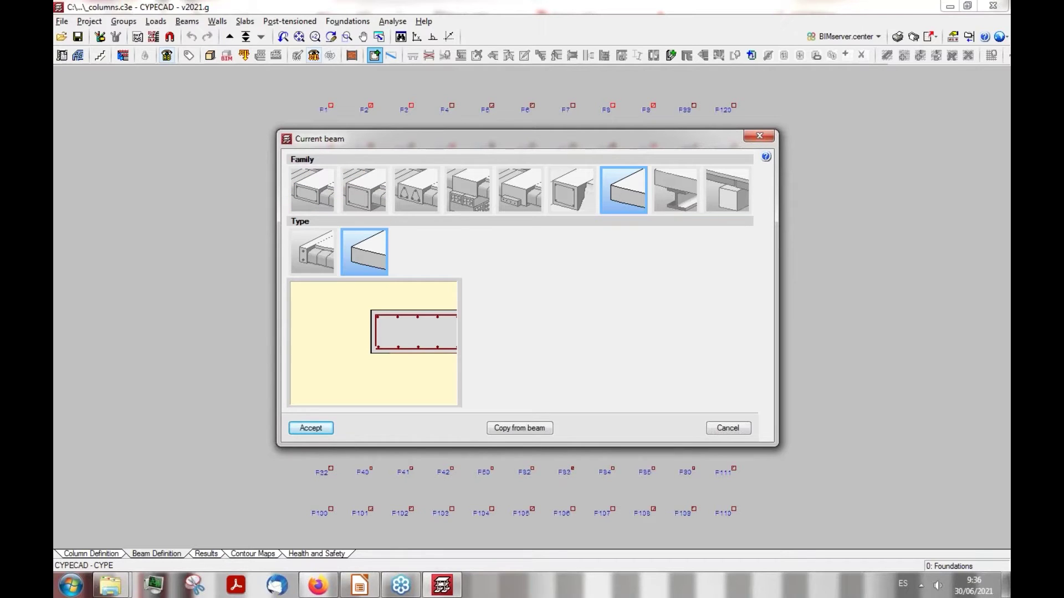
left_click(308, 428)
scroll(561, 344, "down", 1)
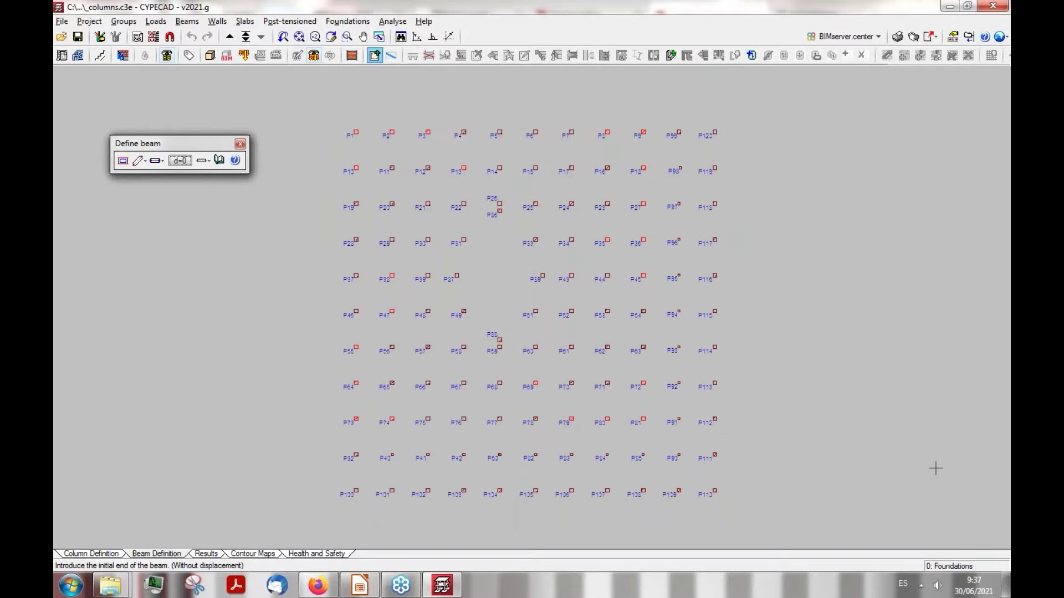
Draw the foundation slab's edge as a closed rectangle around all the columns, using orthogonal lines
left_click(327, 119)
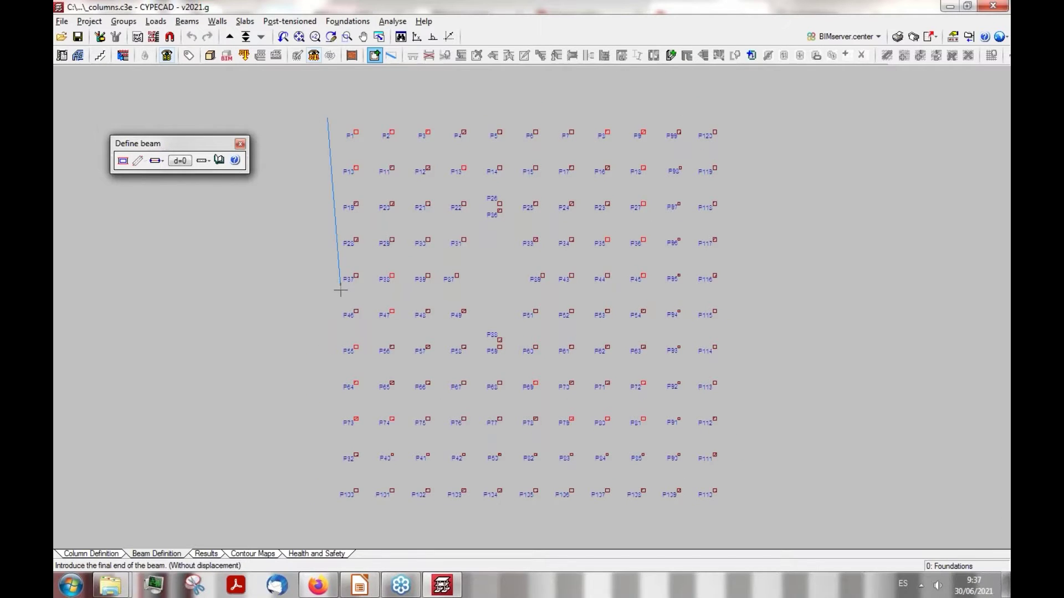
left_click(434, 38)
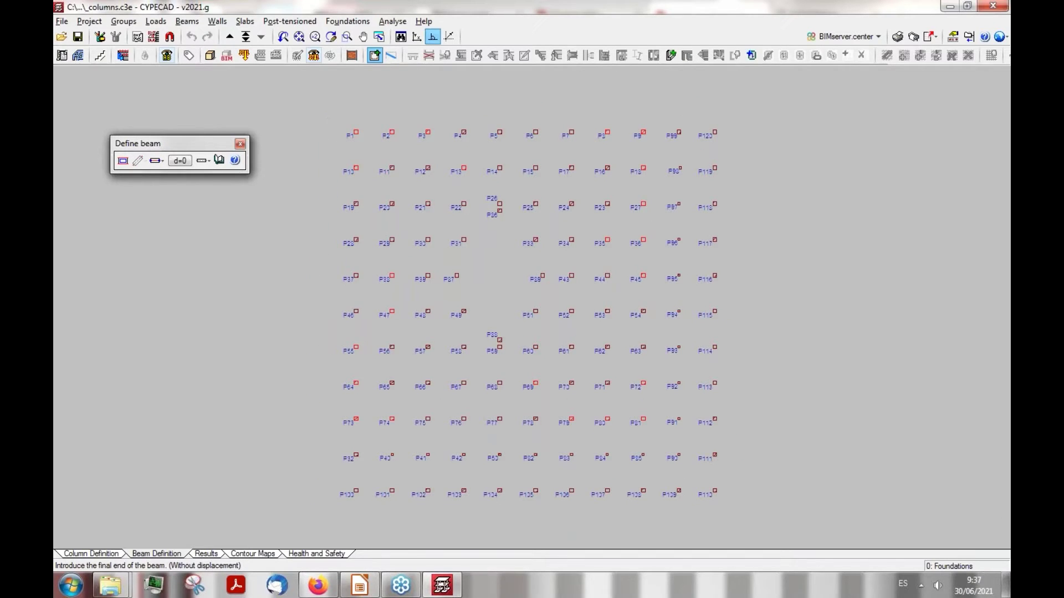
left_click(331, 516)
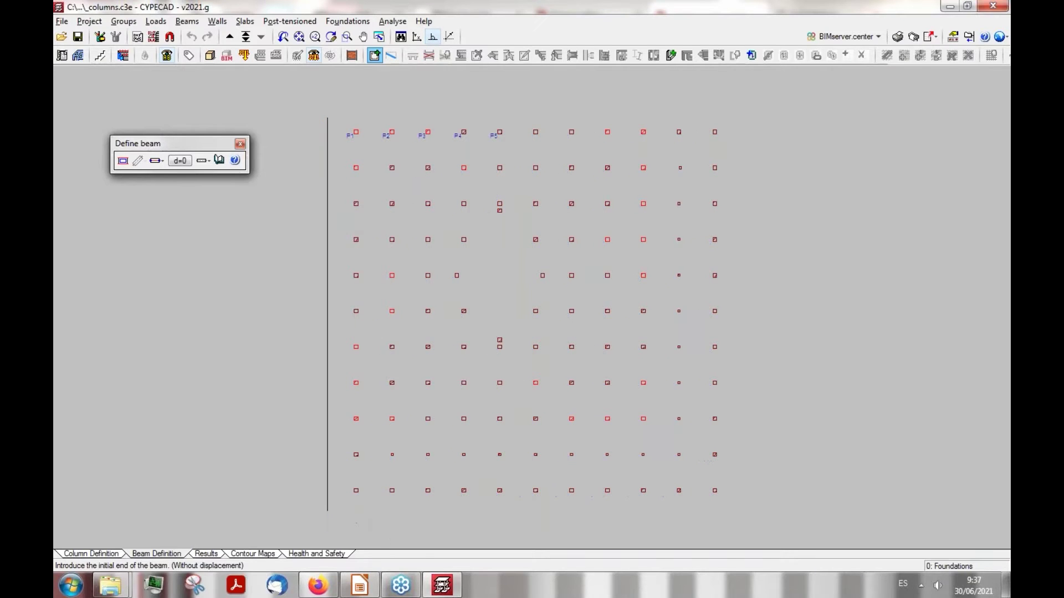
left_click(732, 509)
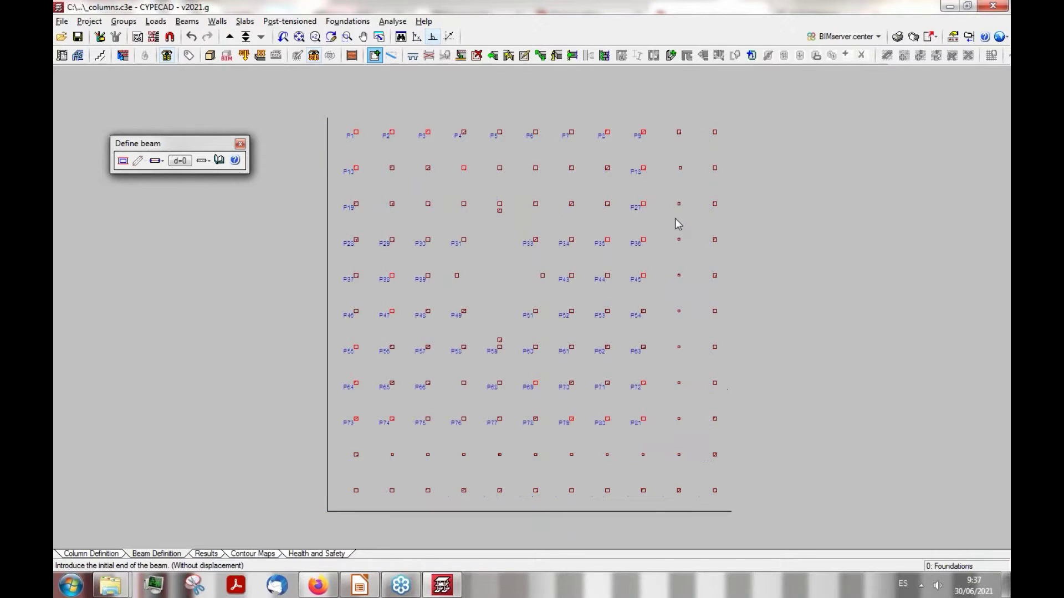
left_click(327, 118)
left_click(756, 118)
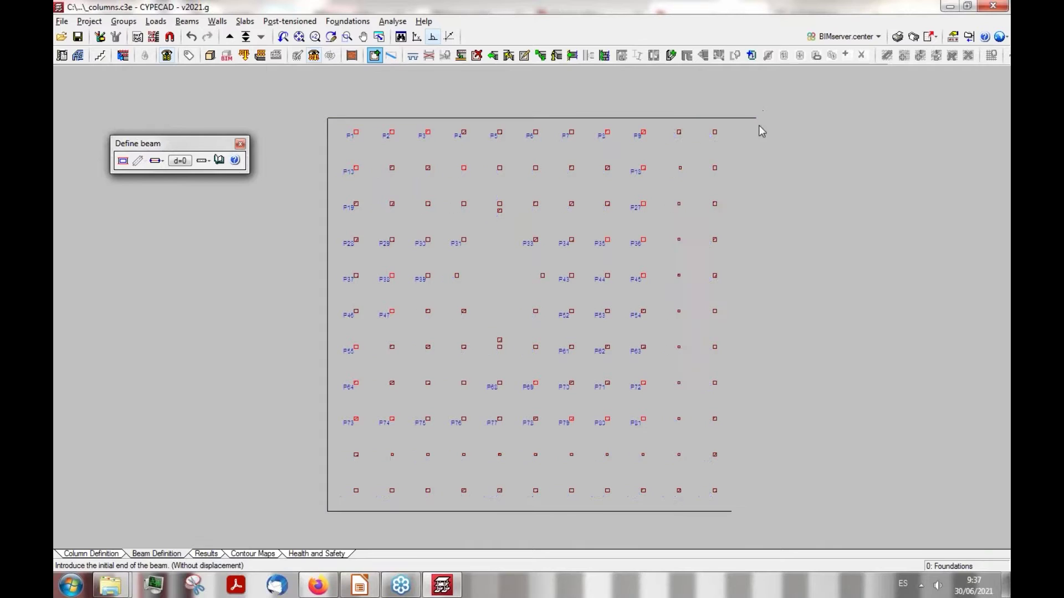
left_click(732, 509)
left_click(730, 117)
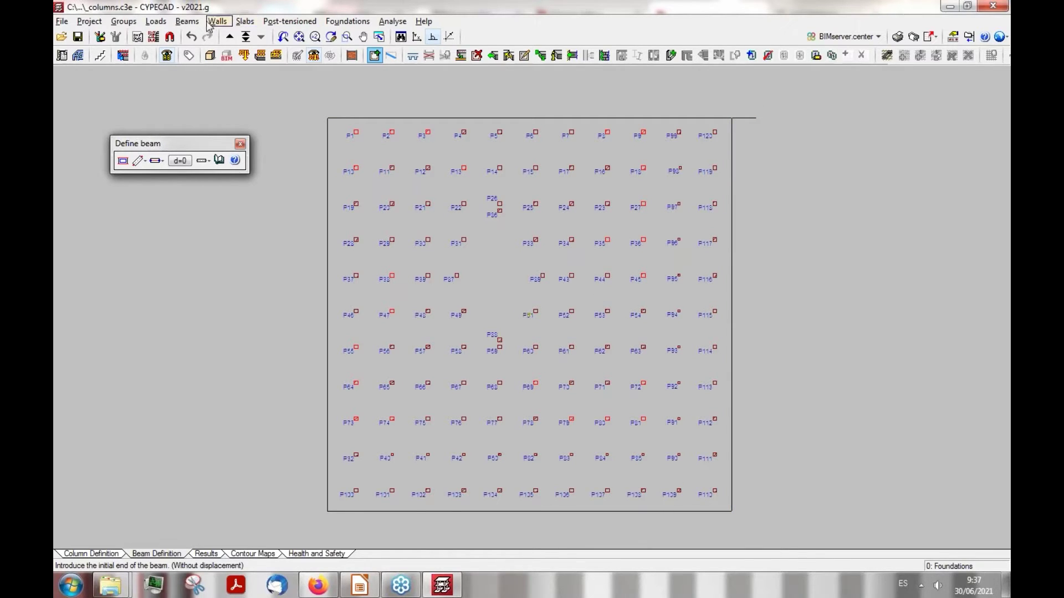
Divide the slab border at the upper-right corner and delete the segment overhanging the rectangle
left_click(186, 21)
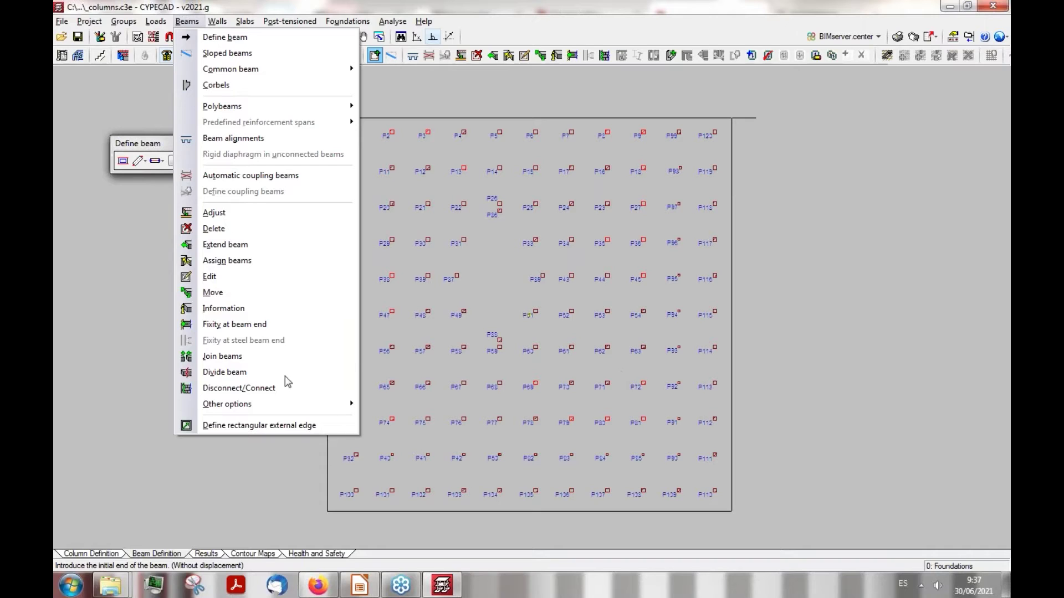
left_click(224, 372)
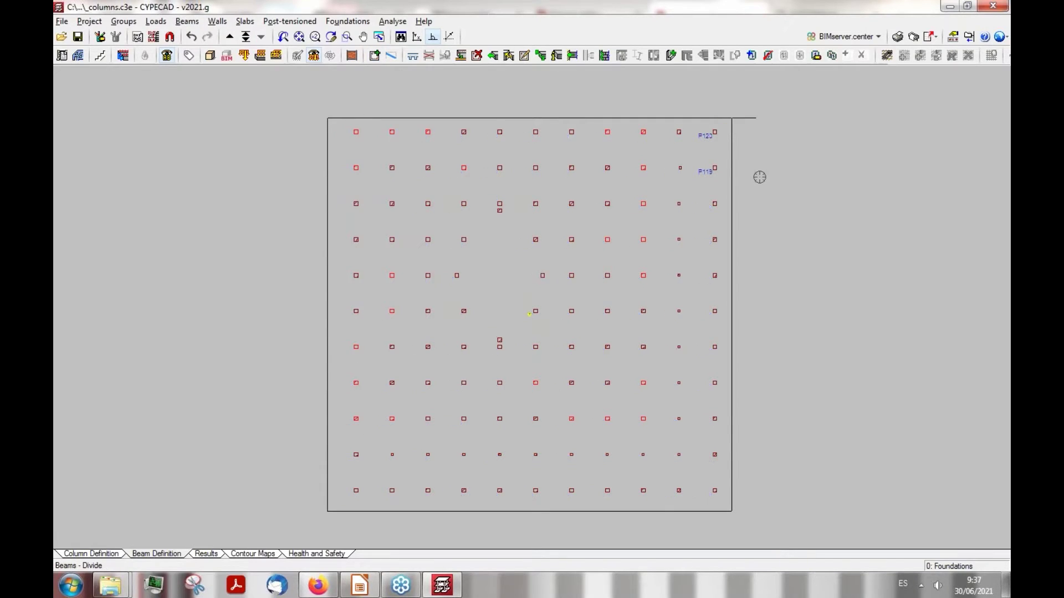
left_click(217, 21)
mouse_move(187, 22)
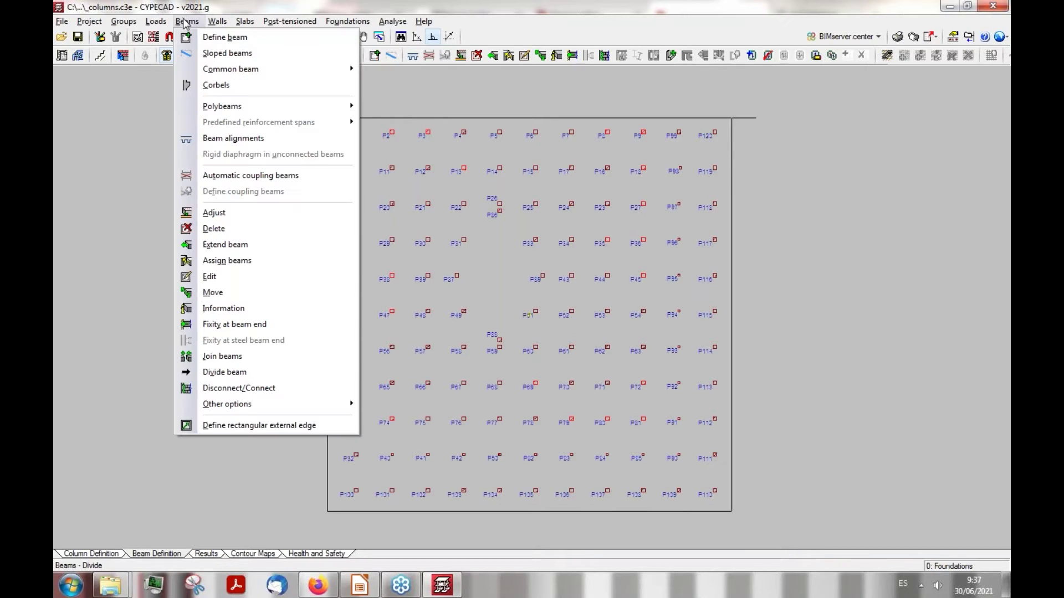
left_click(216, 228)
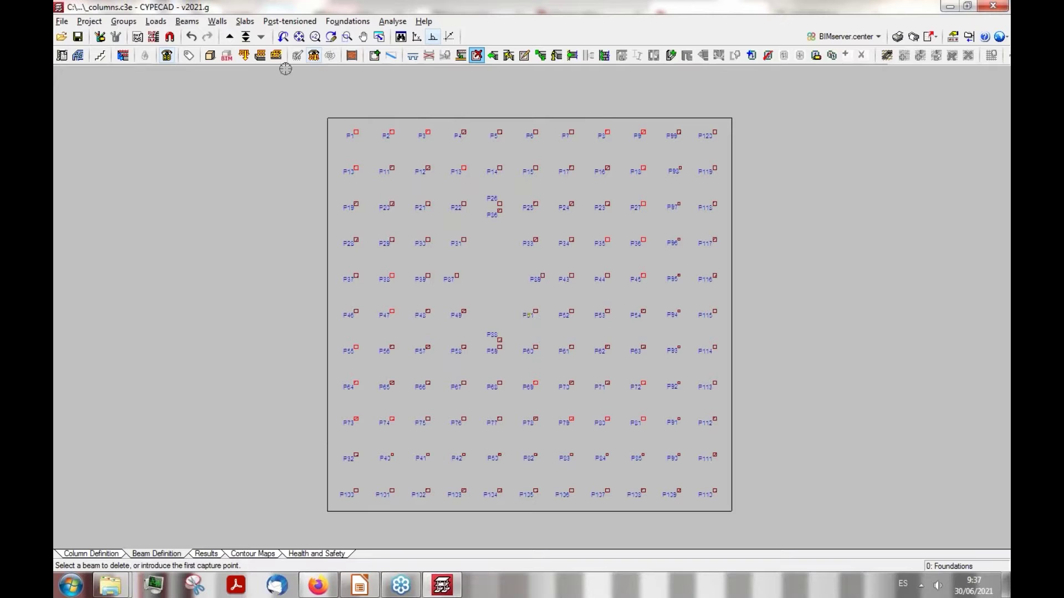
Start defining a slab panel and view the joist floor slab settings
left_click(245, 21)
left_click(261, 37)
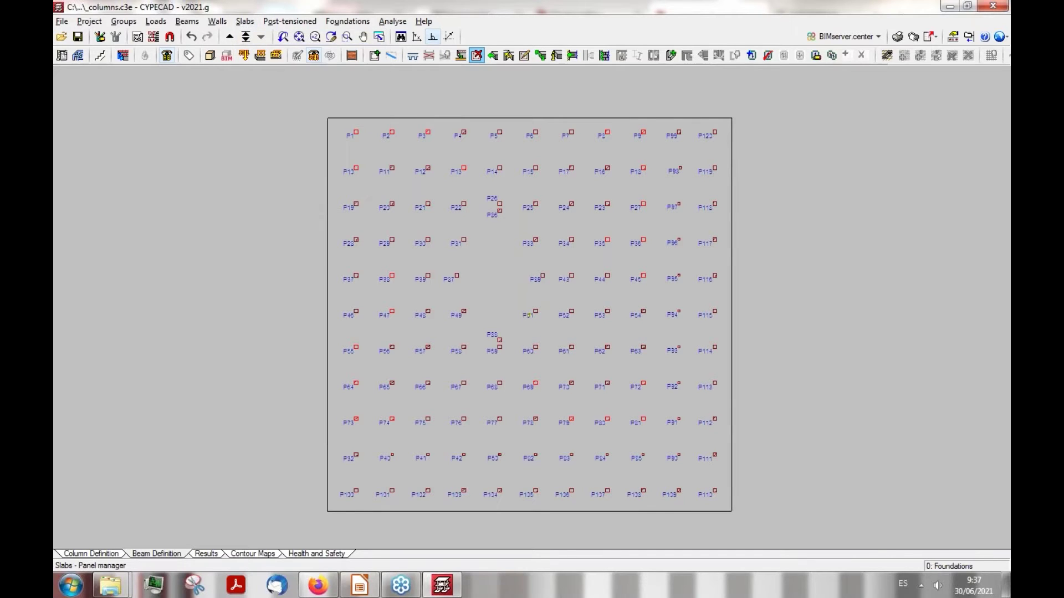
left_click(109, 90)
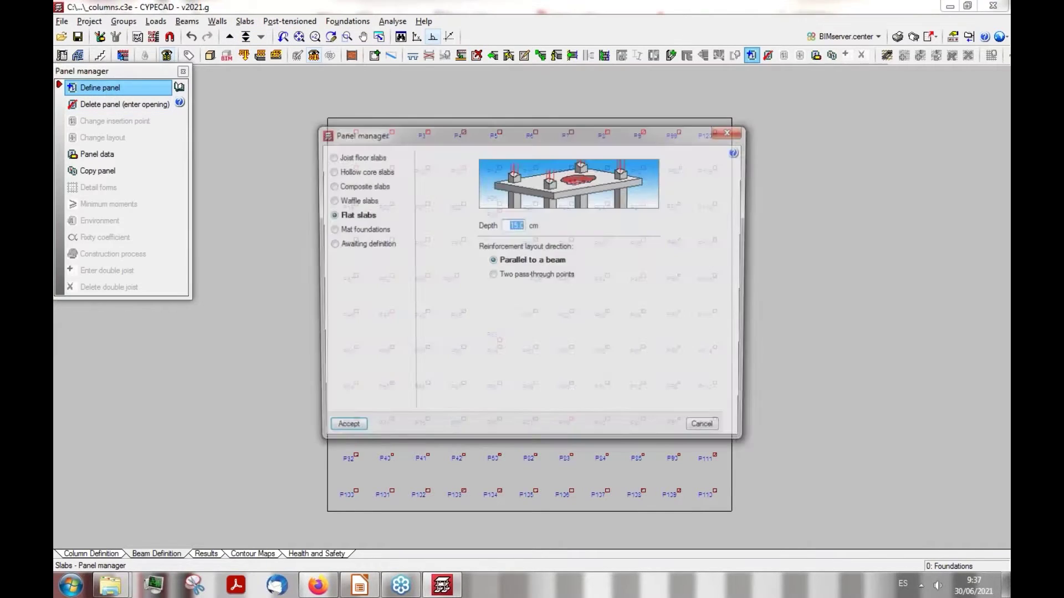
left_click_drag(441, 139, 458, 167)
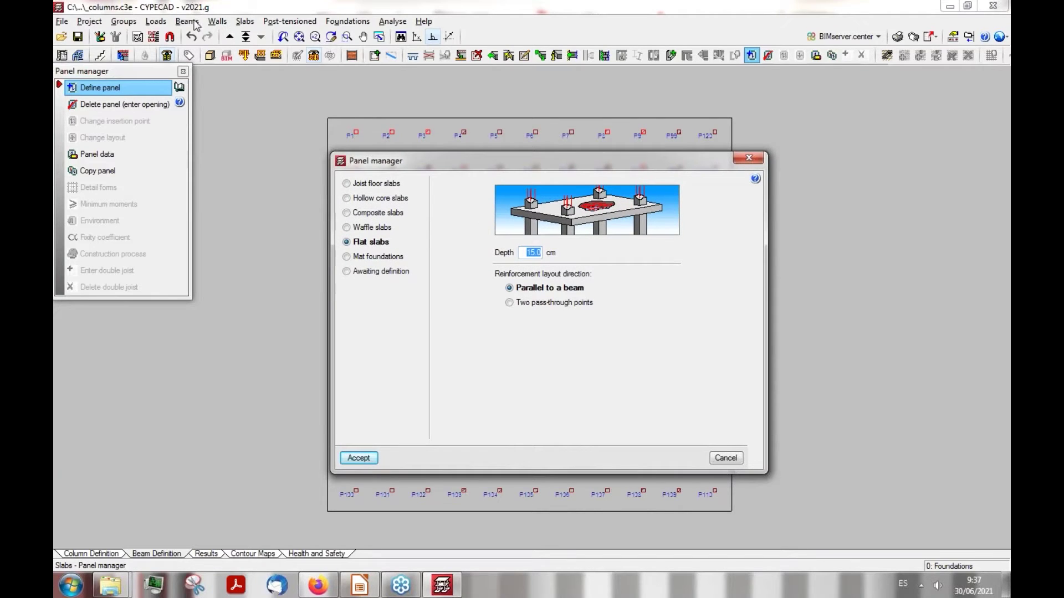
left_click_drag(431, 165, 442, 174)
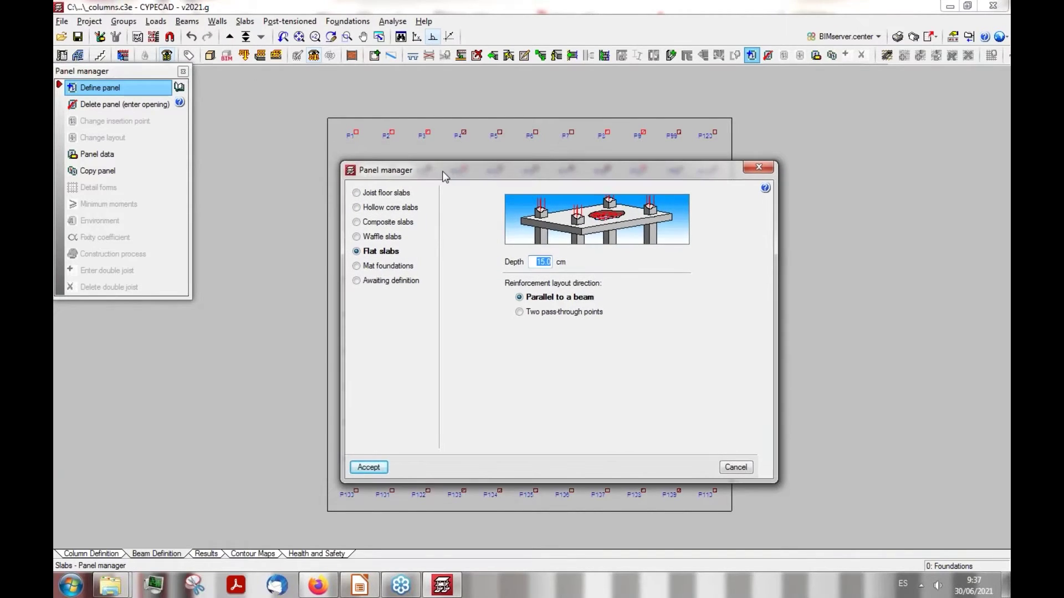
left_click(356, 194)
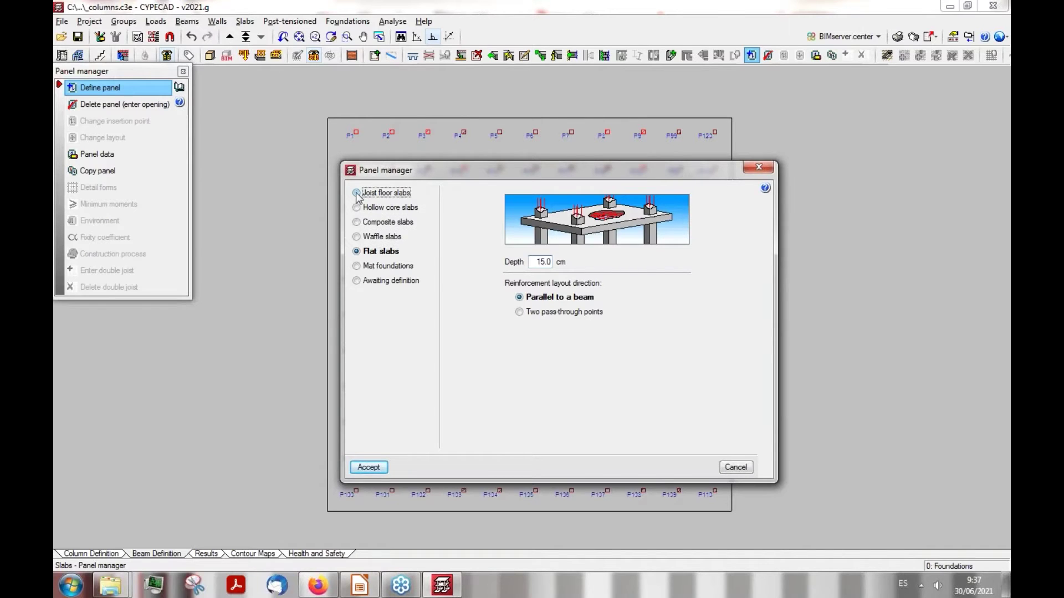
left_click_drag(427, 170, 503, 184)
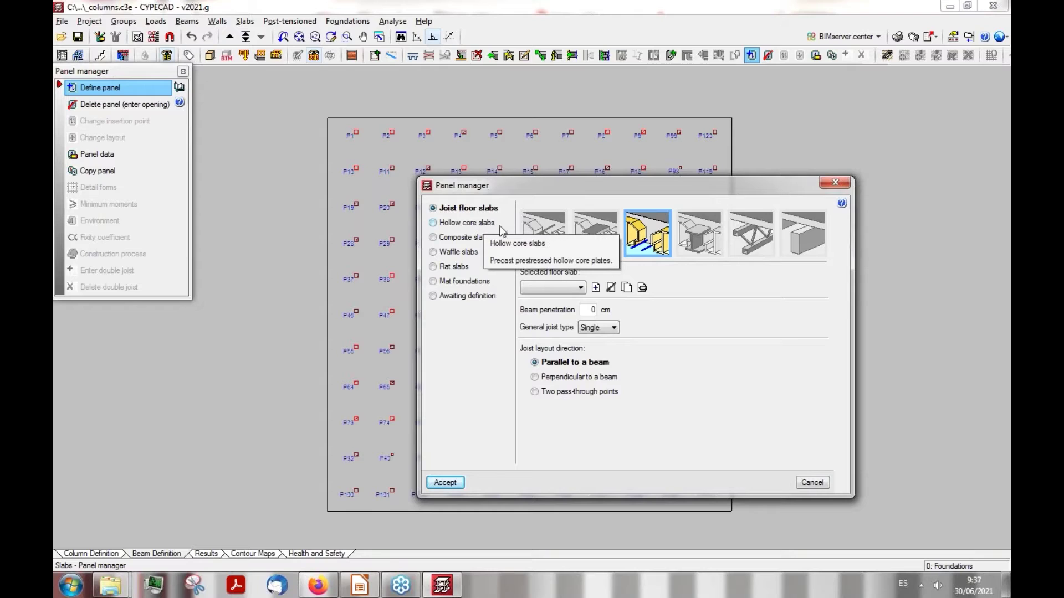
left_click_drag(518, 188, 505, 193)
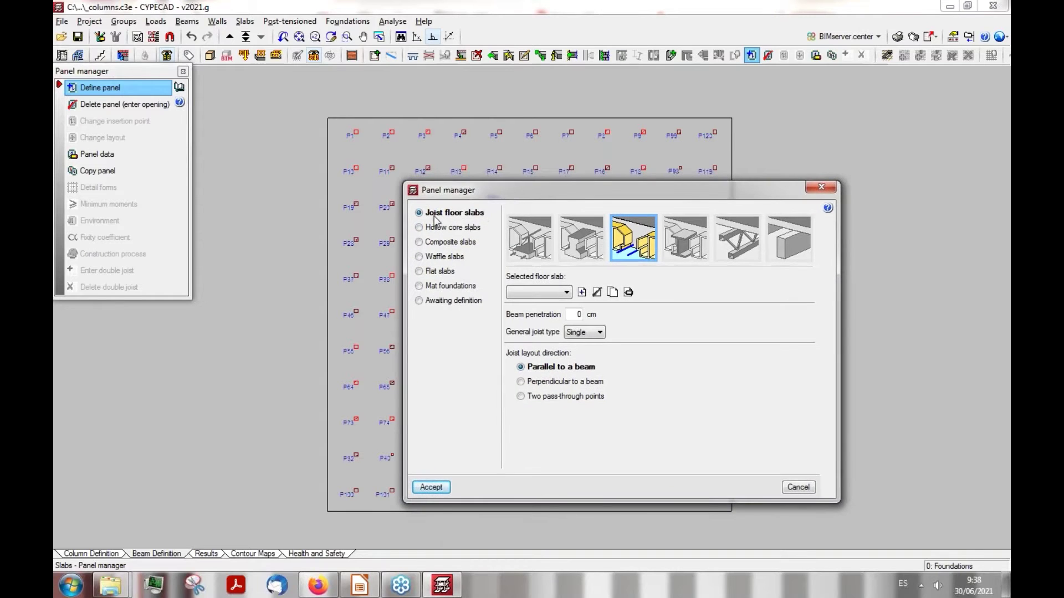
Review the settings of the hollow core, composite, flat, mat foundation and awaiting-definition panel types, returning to joist floor slabs
left_click(420, 227)
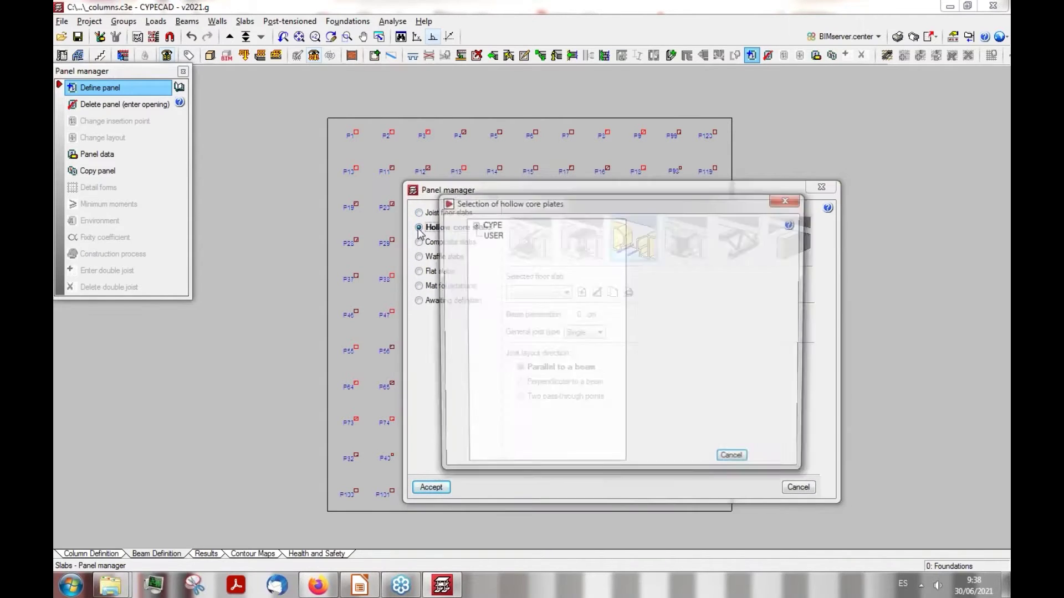
left_click(789, 198)
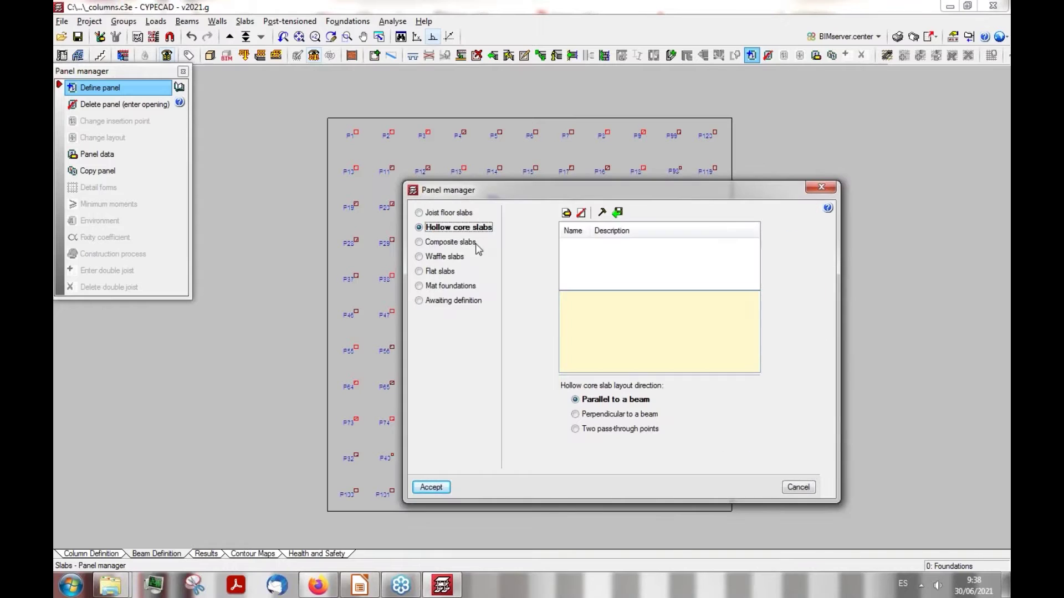
left_click(422, 244)
left_click(423, 259)
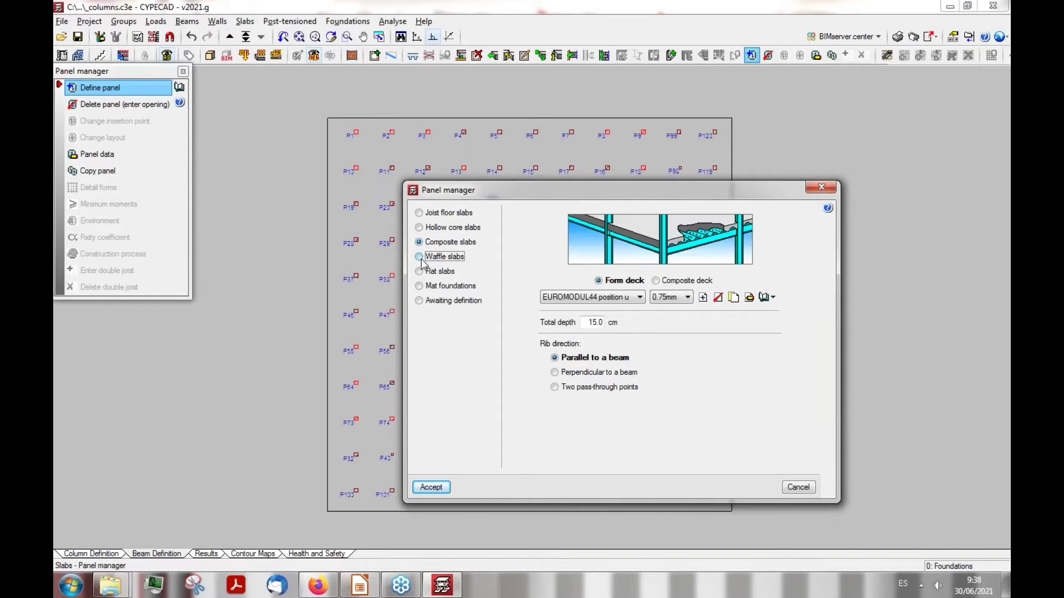
left_click(419, 272)
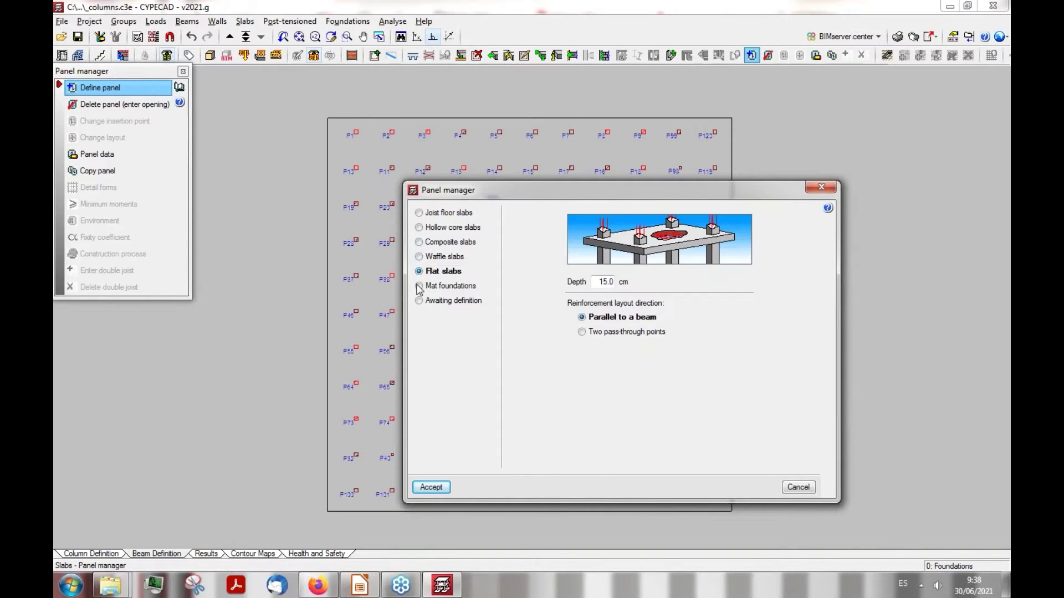
left_click(419, 287)
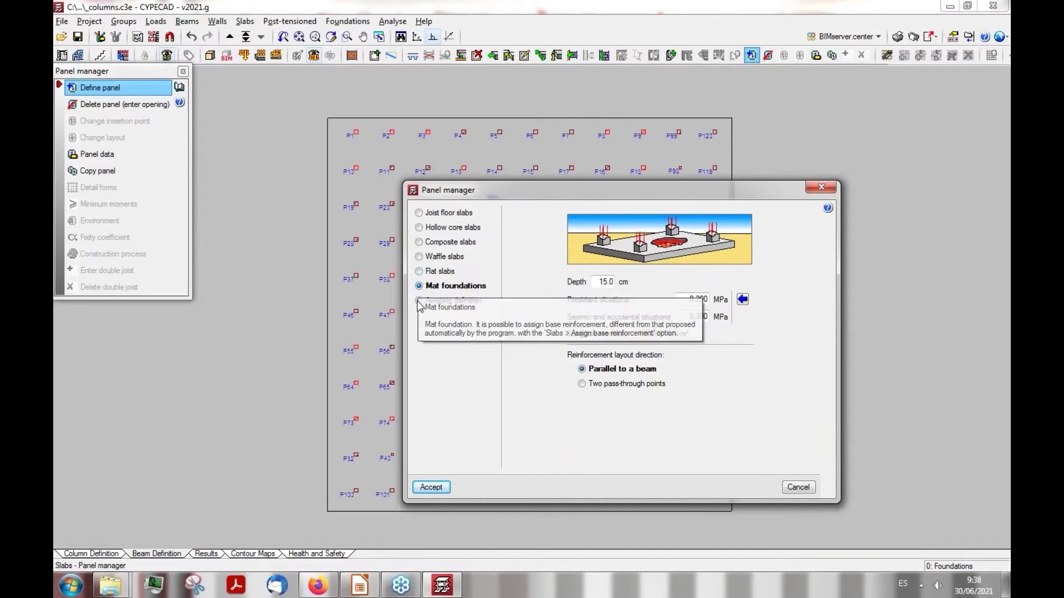
left_click(419, 301)
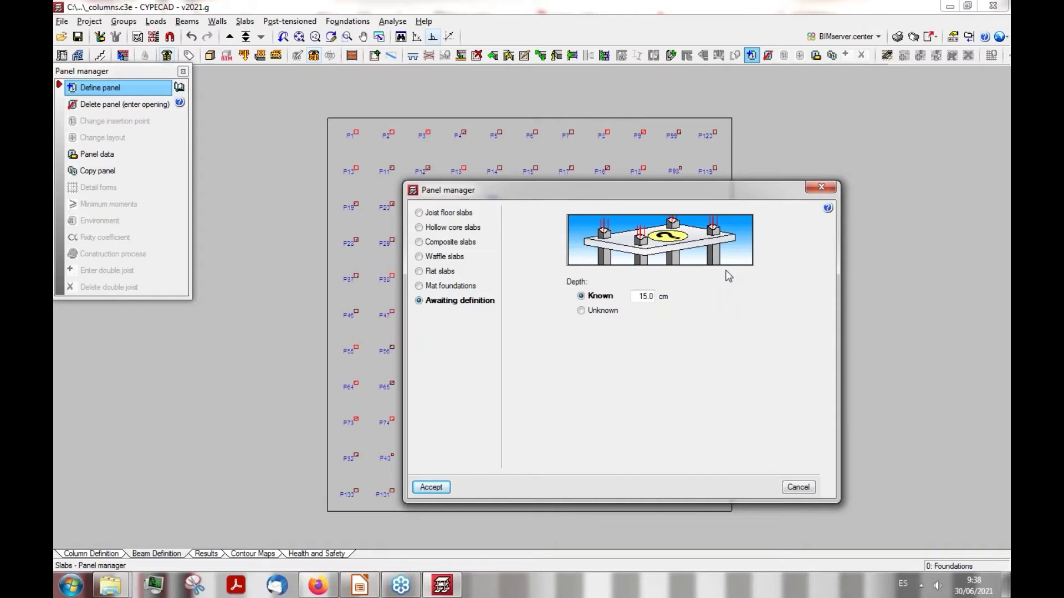
left_click(419, 214)
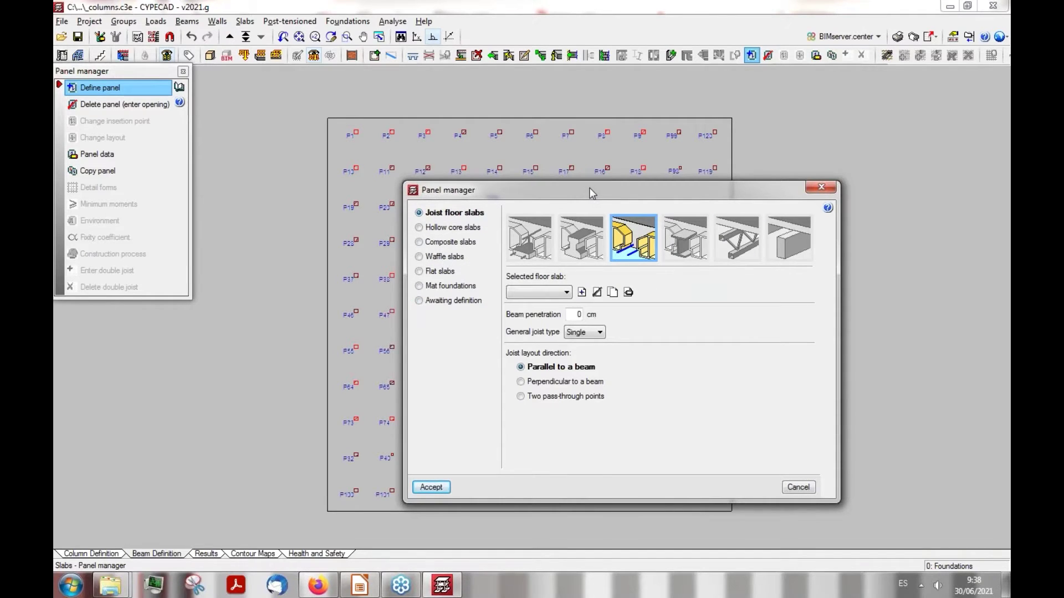
left_click_drag(591, 188, 568, 189)
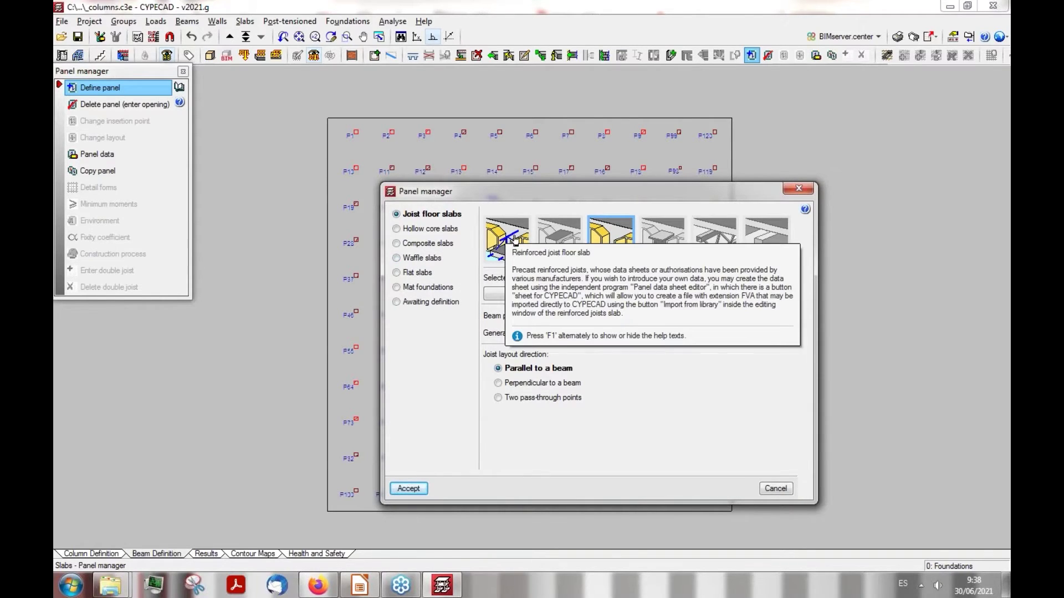
Look through the waffle slab library for lost forms and close it without importing any slab
left_click(396, 259)
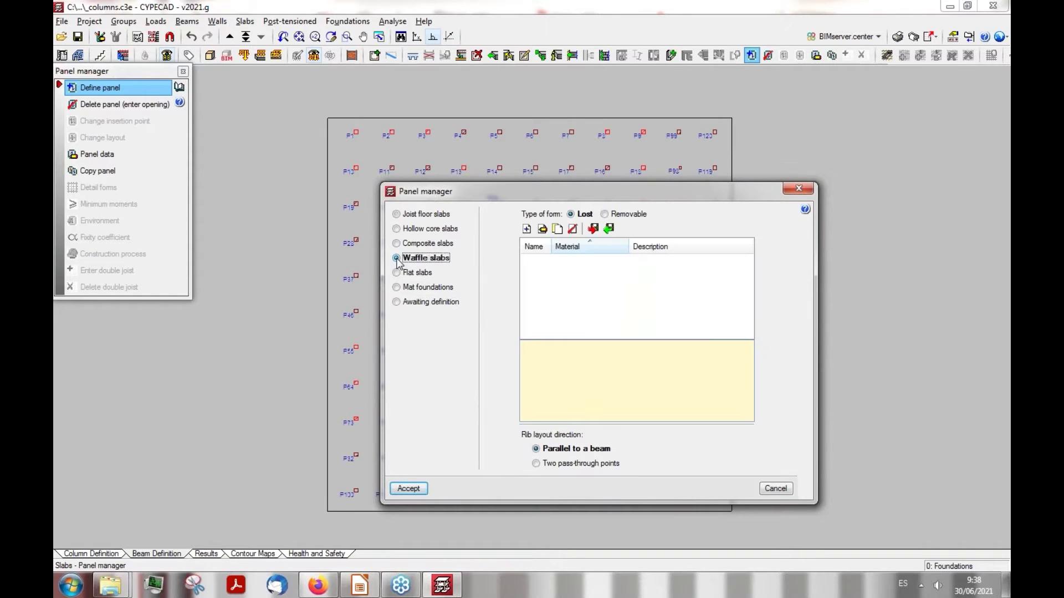
left_click(527, 229)
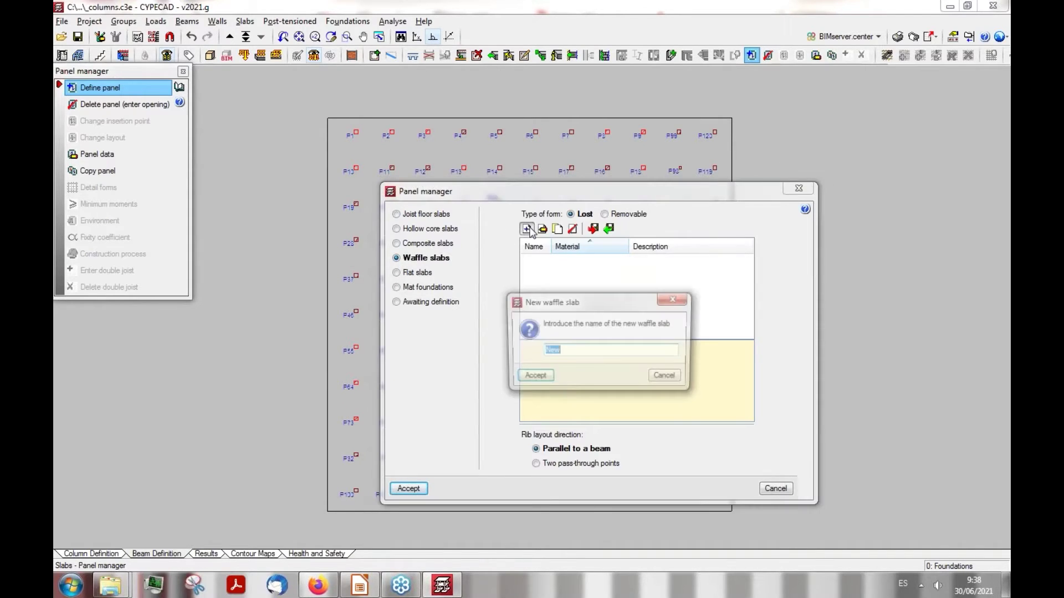
left_click(665, 377)
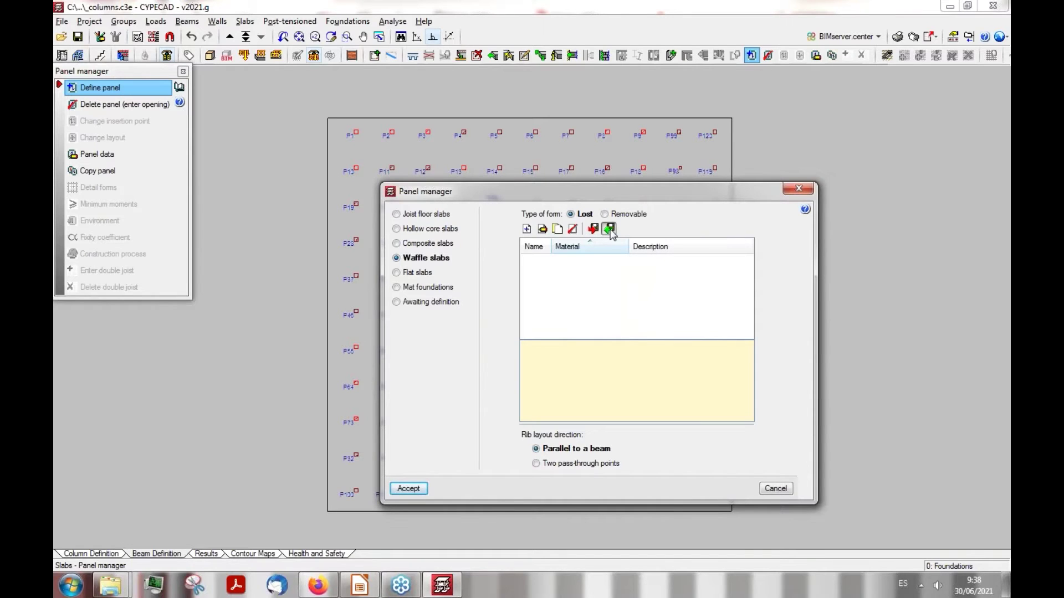
left_click(609, 229)
scroll(551, 287, "down", 5)
left_click_drag(574, 222, 502, 223)
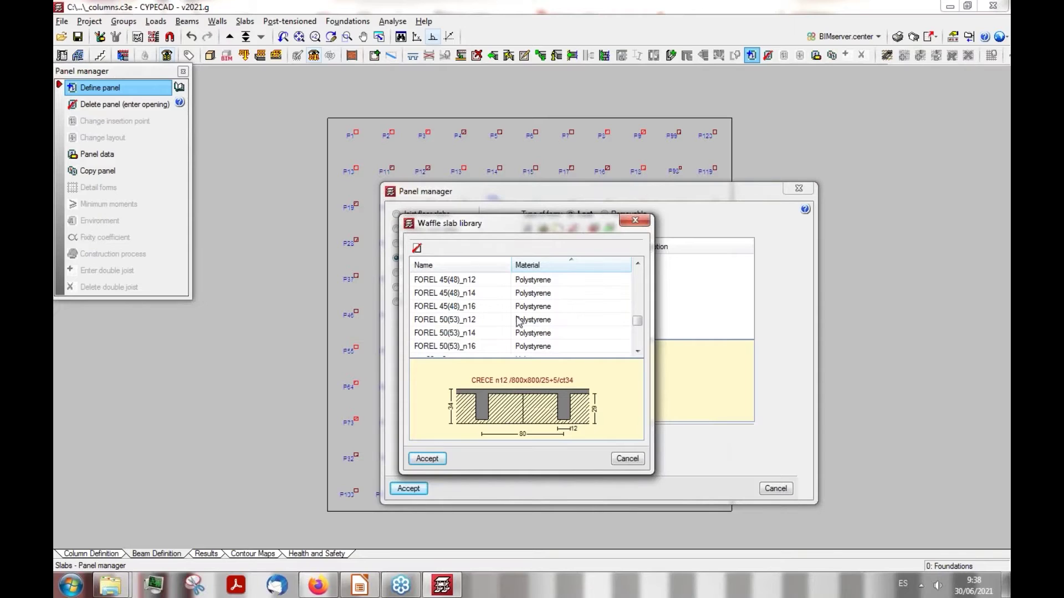
left_click(628, 459)
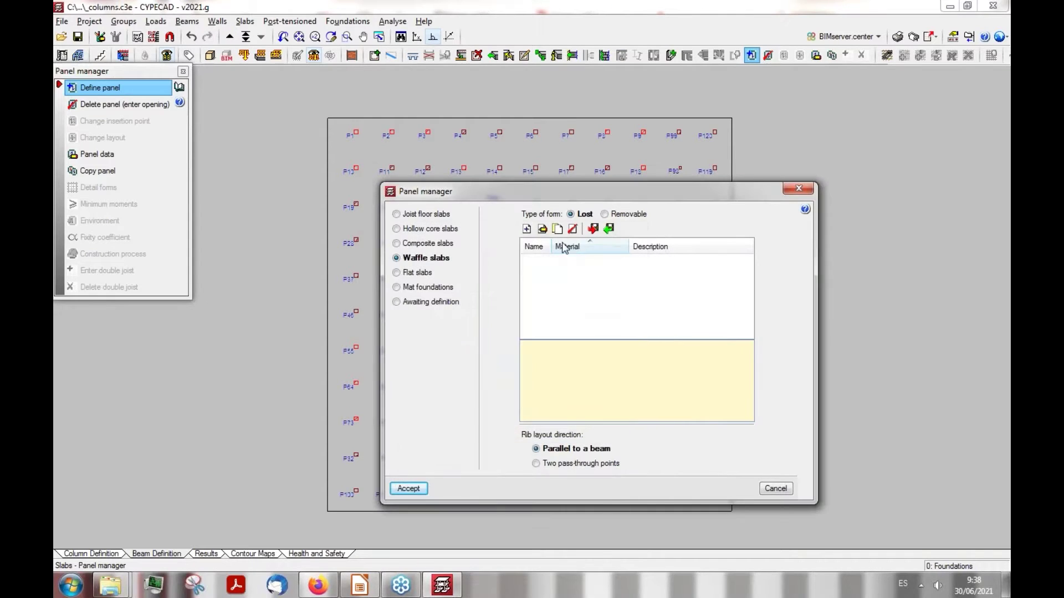
View the new waffle slab option without creating one, and inspect the ALSINA 20+10 slab among the removable forms
left_click(527, 229)
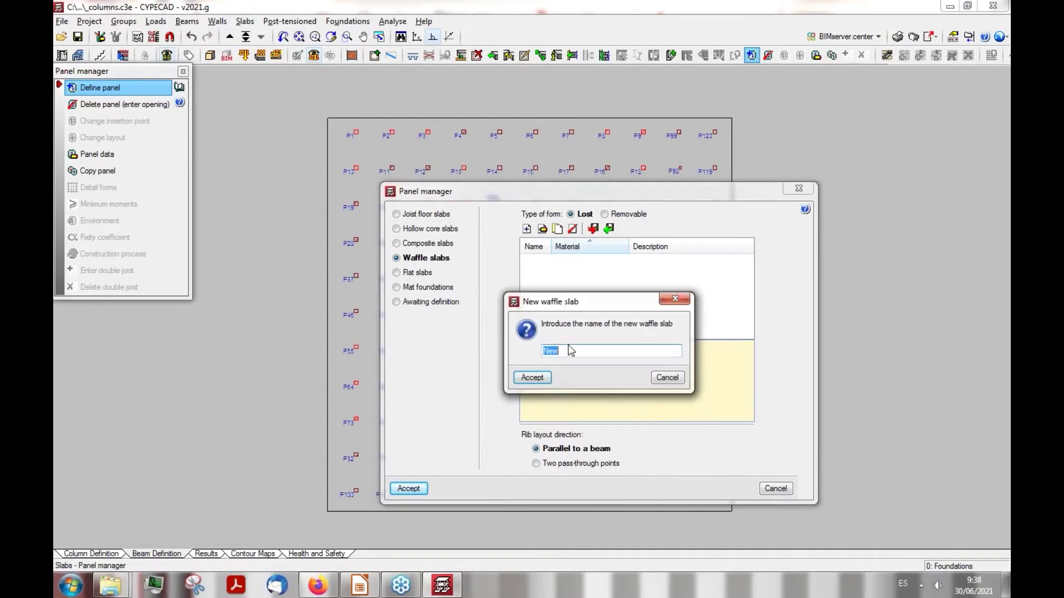
left_click(674, 377)
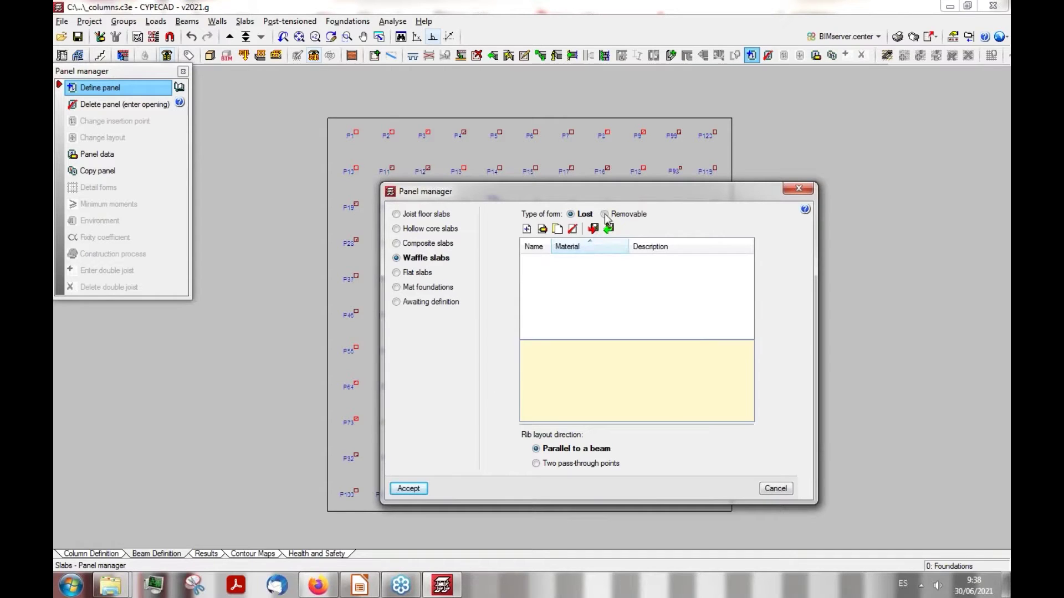
left_click(605, 214)
left_click(588, 263)
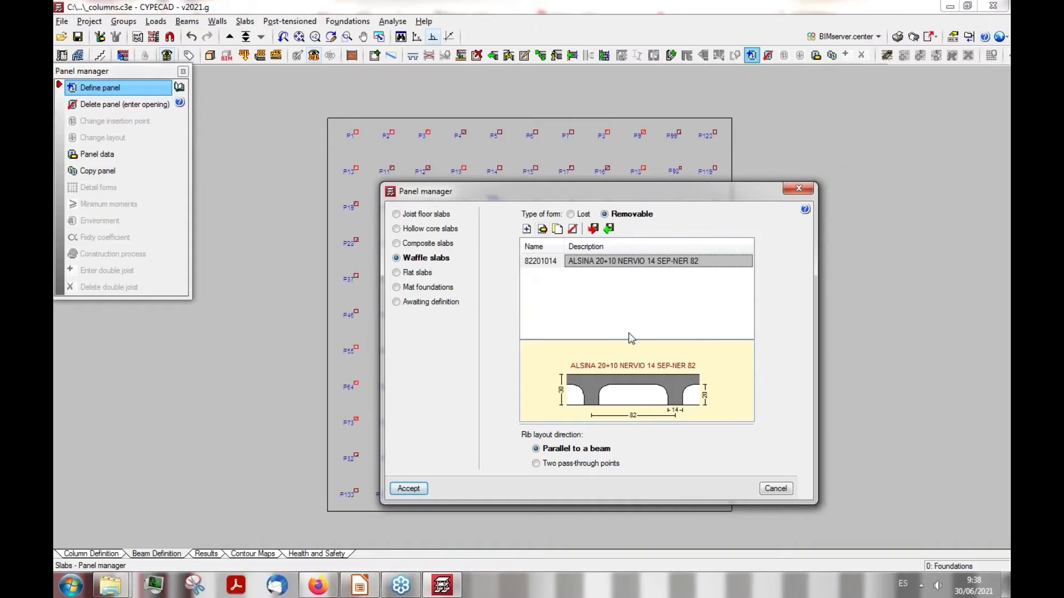
Configure a mat foundation panel 50 cm deep, importing the typical soil stresses for loose sand
left_click(403, 288)
double_click(588, 283)
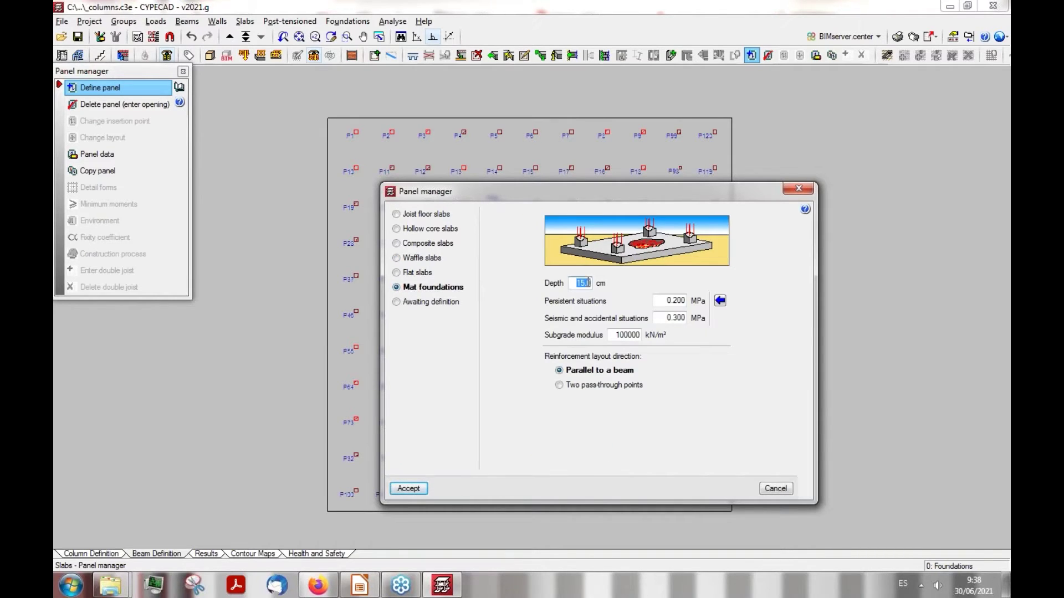
type("50")
left_click(720, 301)
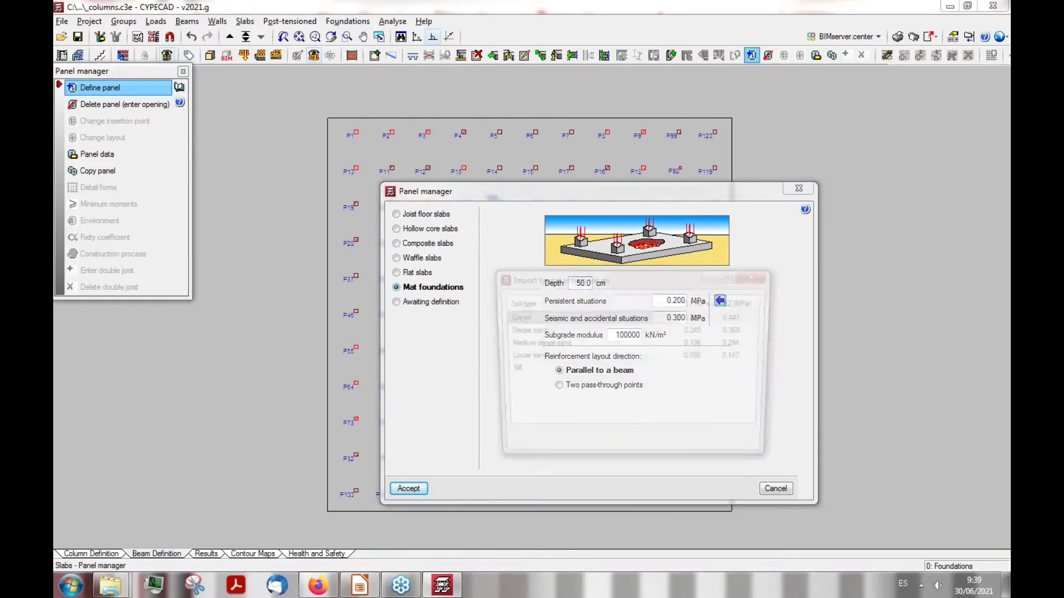
left_click(523, 359)
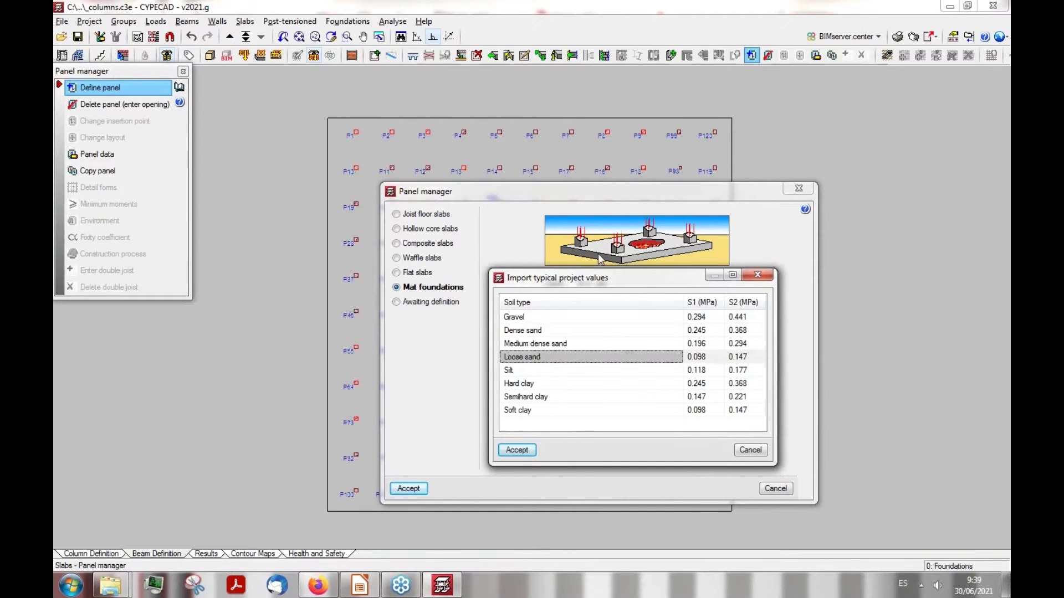
left_click(517, 449)
left_click(504, 381)
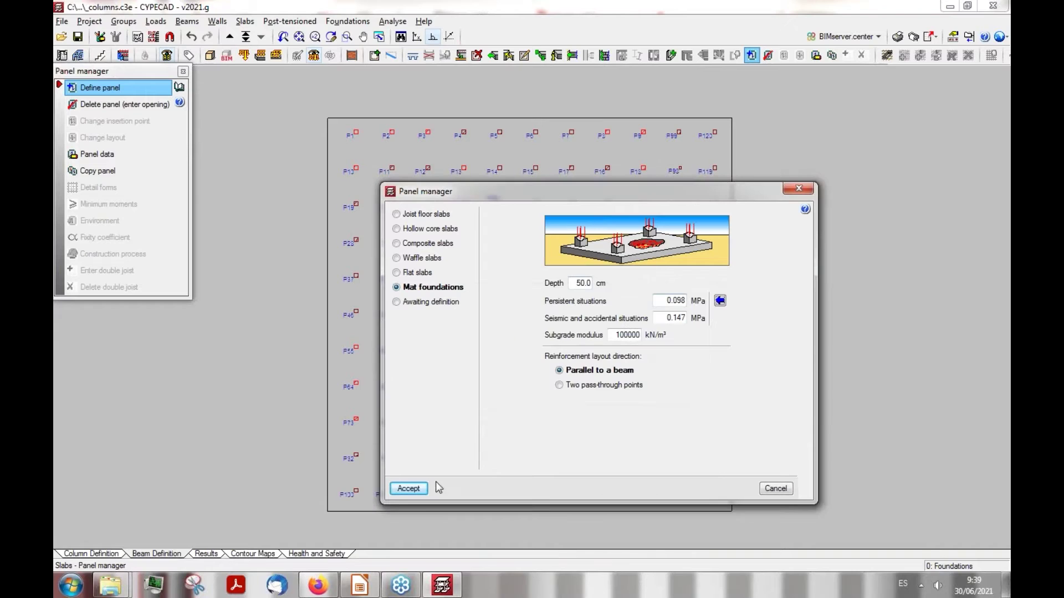
Place the mat foundation panel inside the rectangular outline, with reinforcement parallel to the edge beside columns P1 to P120
left_click(409, 488)
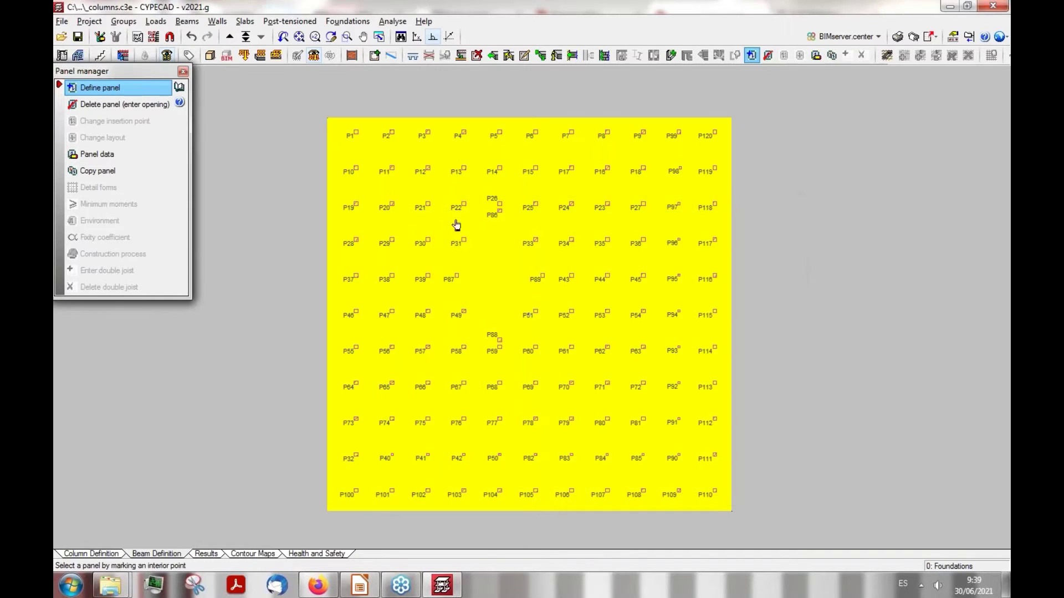
left_click(535, 331)
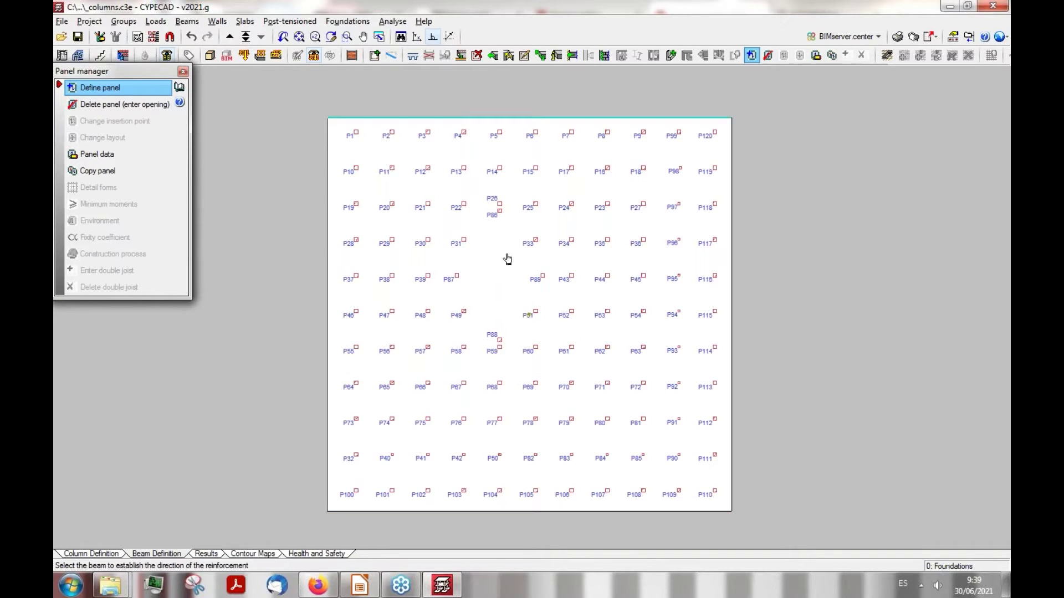
left_click(458, 119)
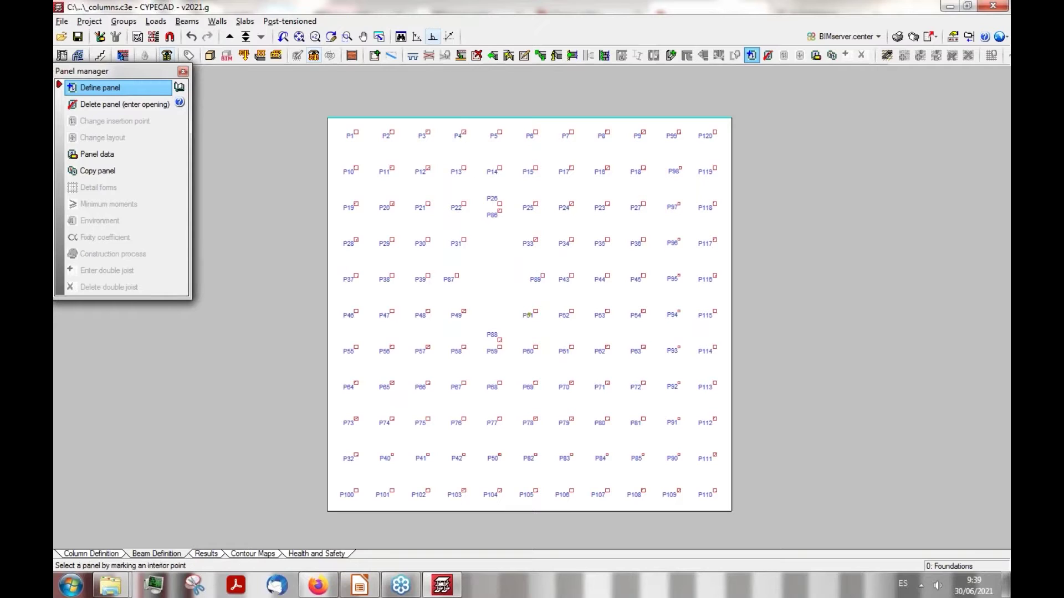
left_click(527, 311)
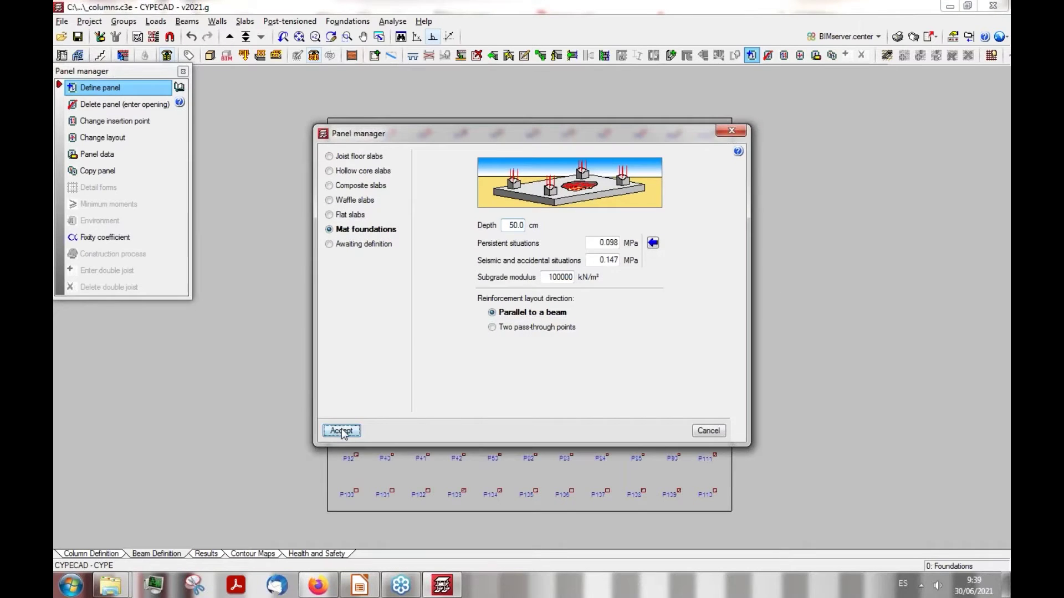
left_click(341, 431)
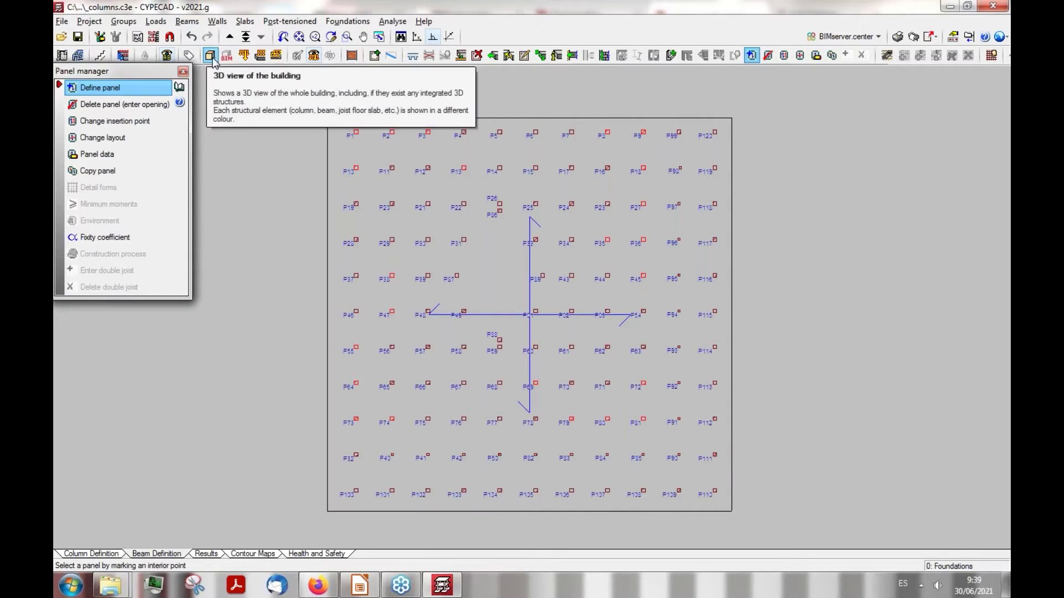
Inspect the mat foundation and columns in the 3D view of the building from several angles, and close it
left_click(213, 58)
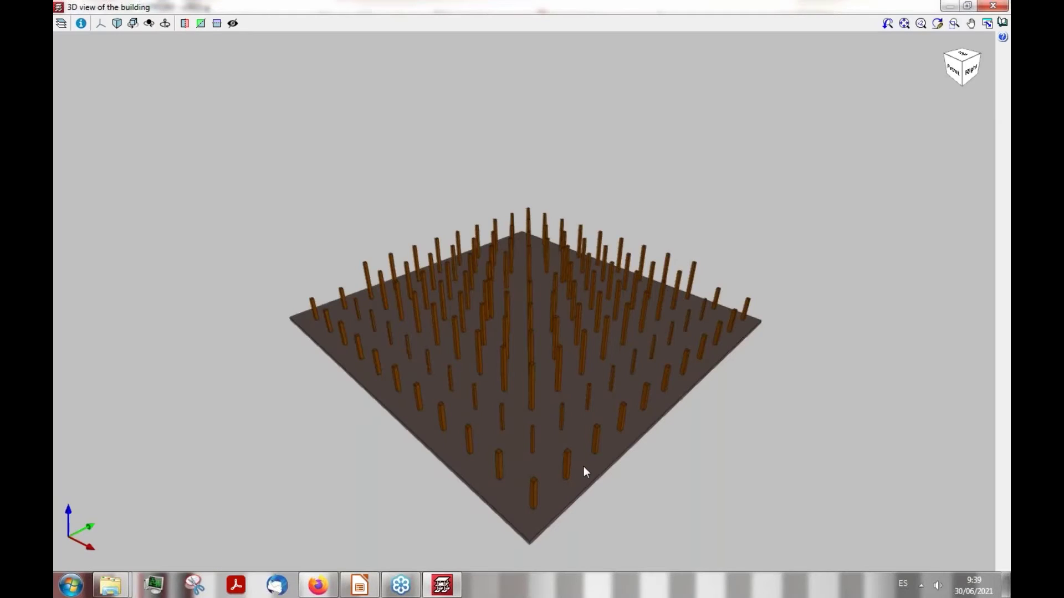
middle_click_drag(584, 466, 300, 366)
middle_click_drag(481, 253, 604, 294)
left_click(993, 5)
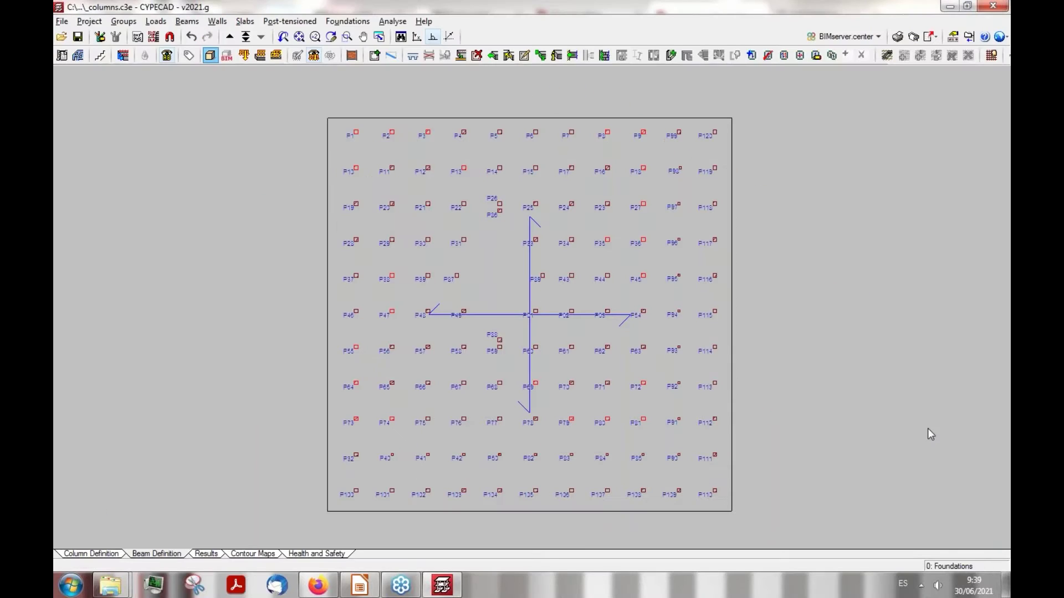
Go up to Floor 1 and view the reinforced concrete wall settings without defining a wall
left_click(230, 37)
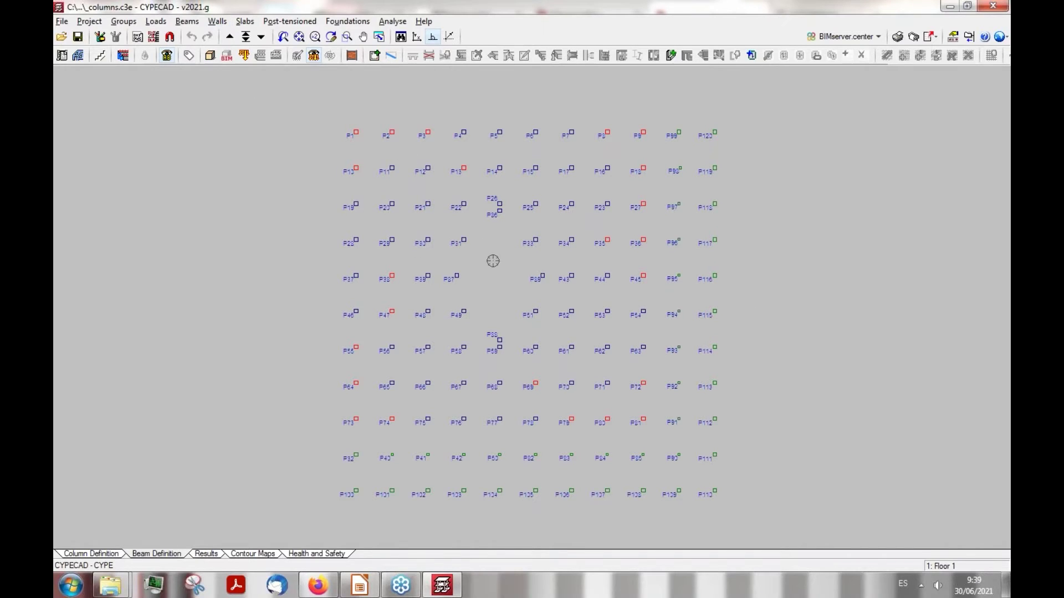
left_click(185, 22)
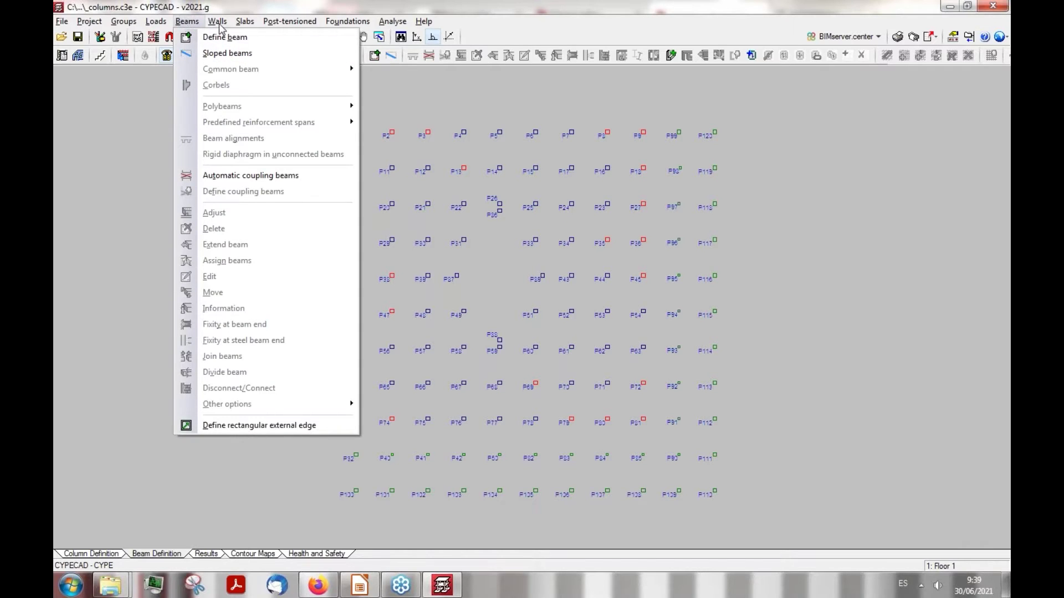
mouse_move(224, 27)
left_click(252, 37)
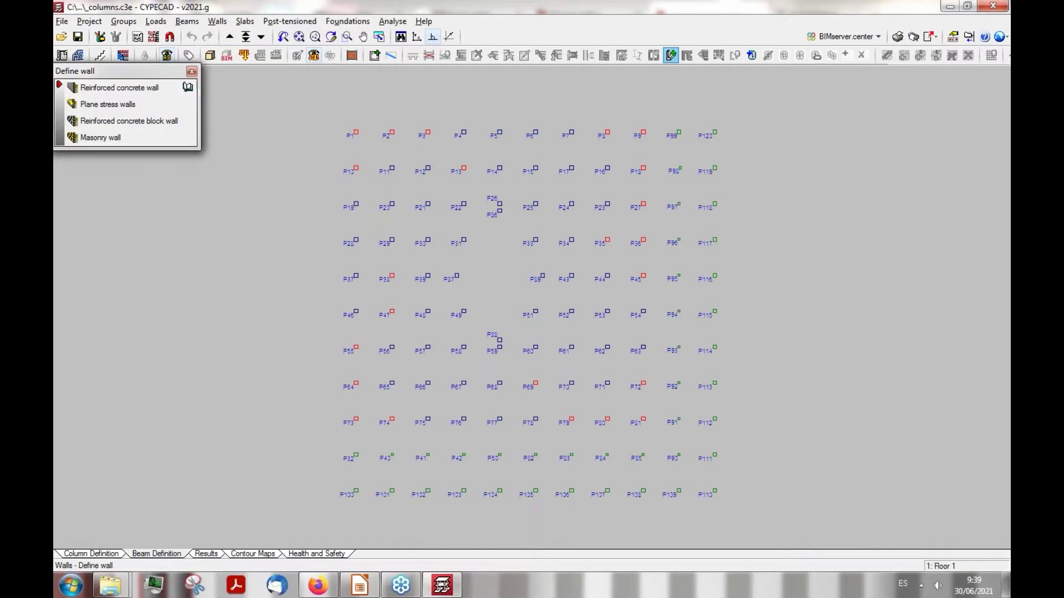
left_click(128, 92)
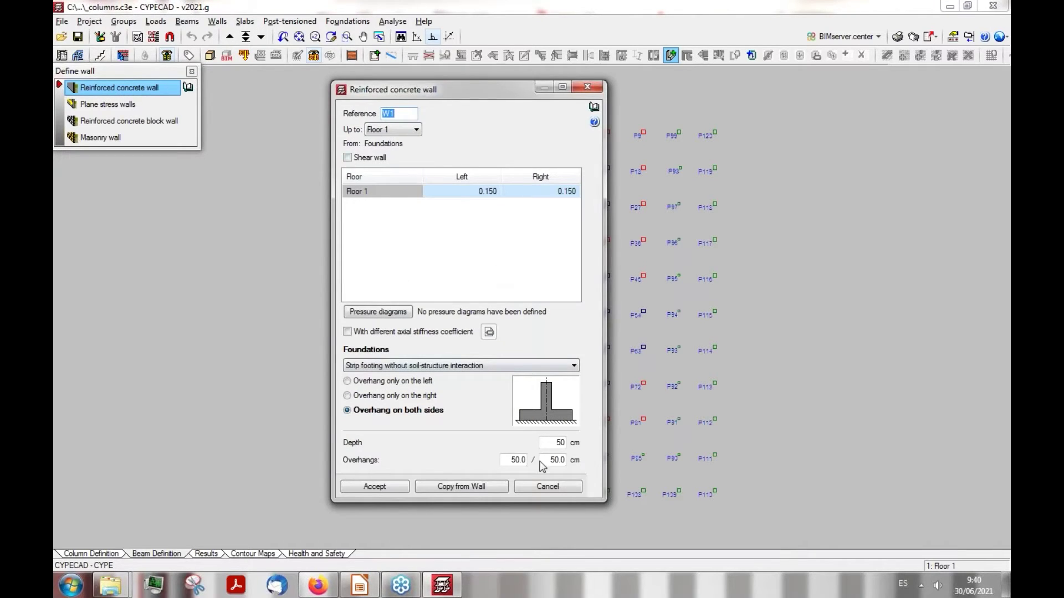
left_click(543, 488)
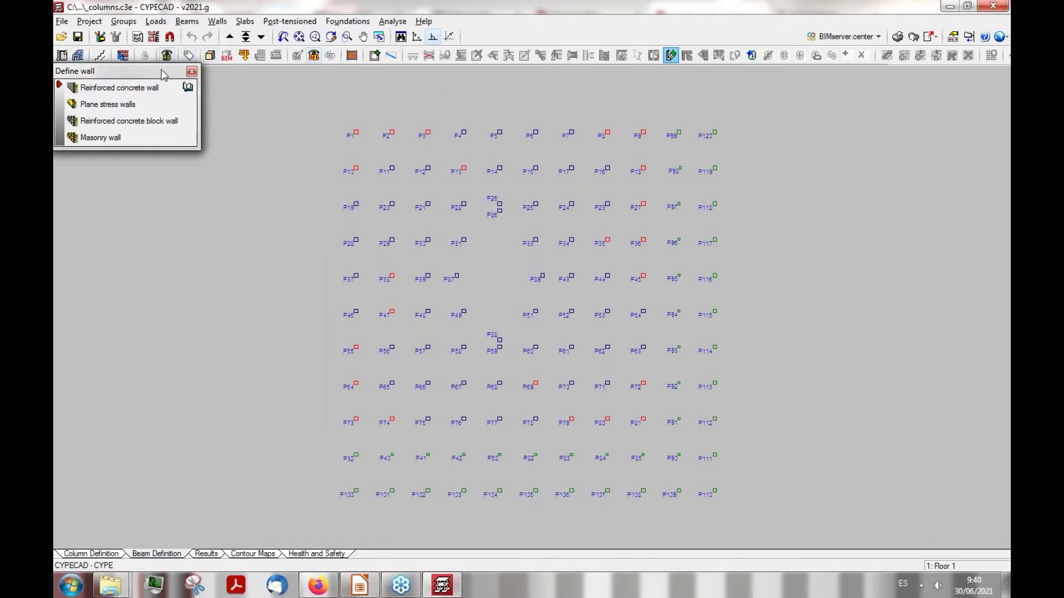
left_click_drag(164, 75, 165, 93)
Start defining beams and set the current beam to the flat concrete family with a width of 50 cm
left_click(191, 25)
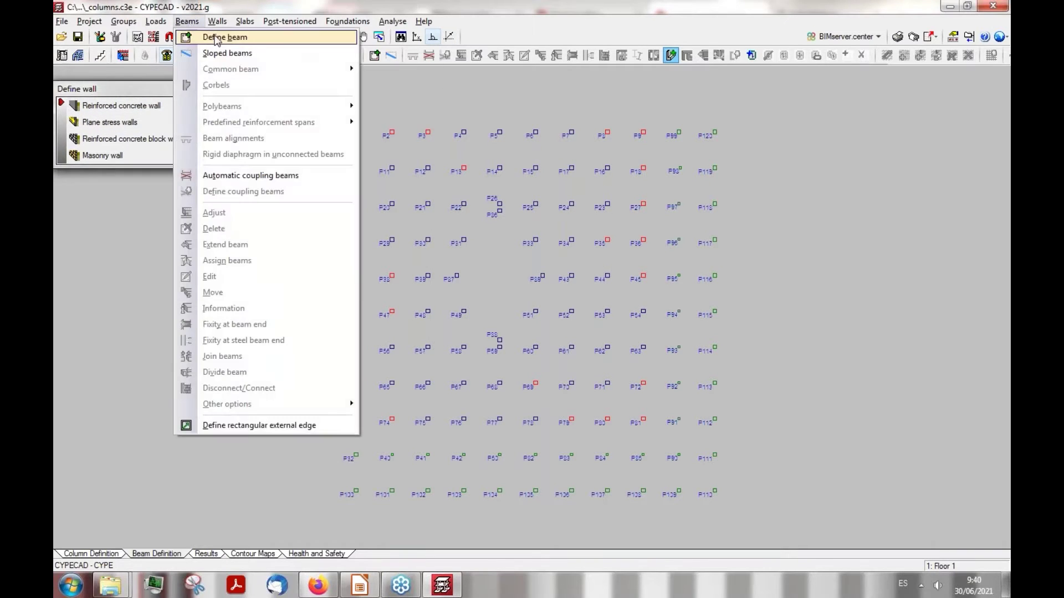
left_click(213, 36)
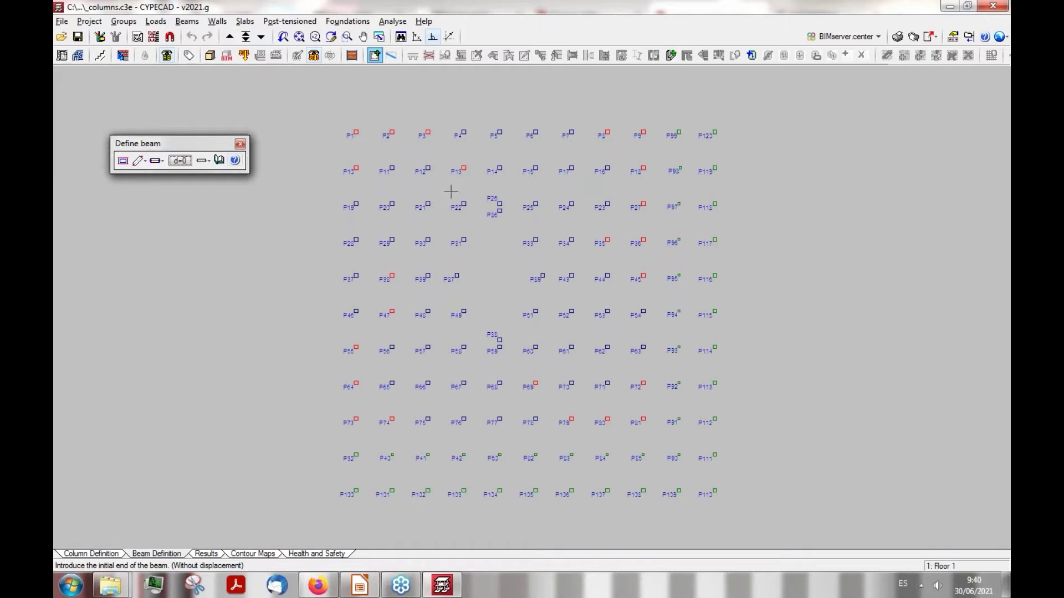
left_click(123, 161)
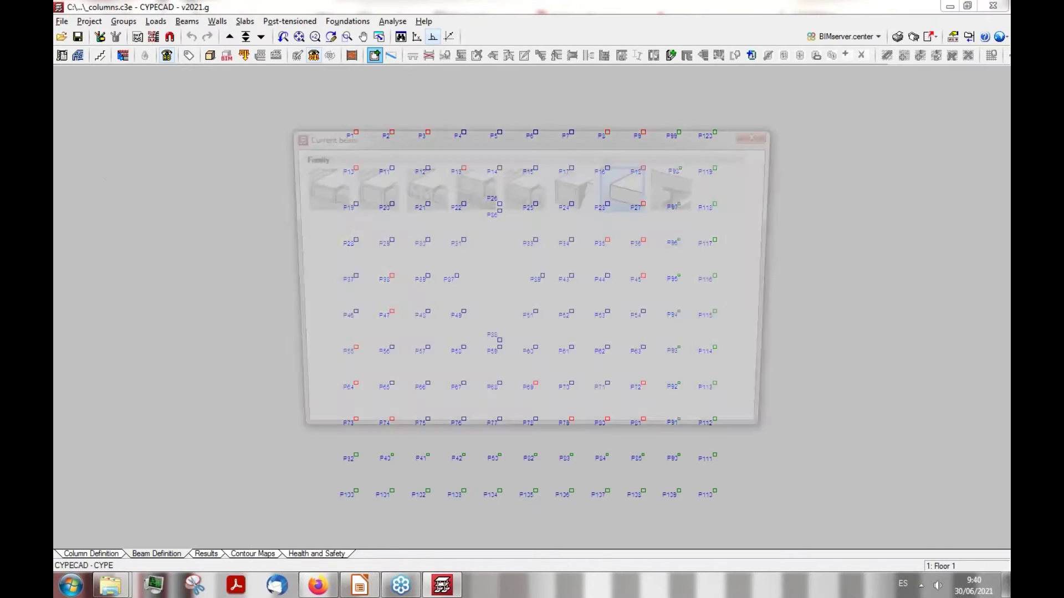
left_click(317, 184)
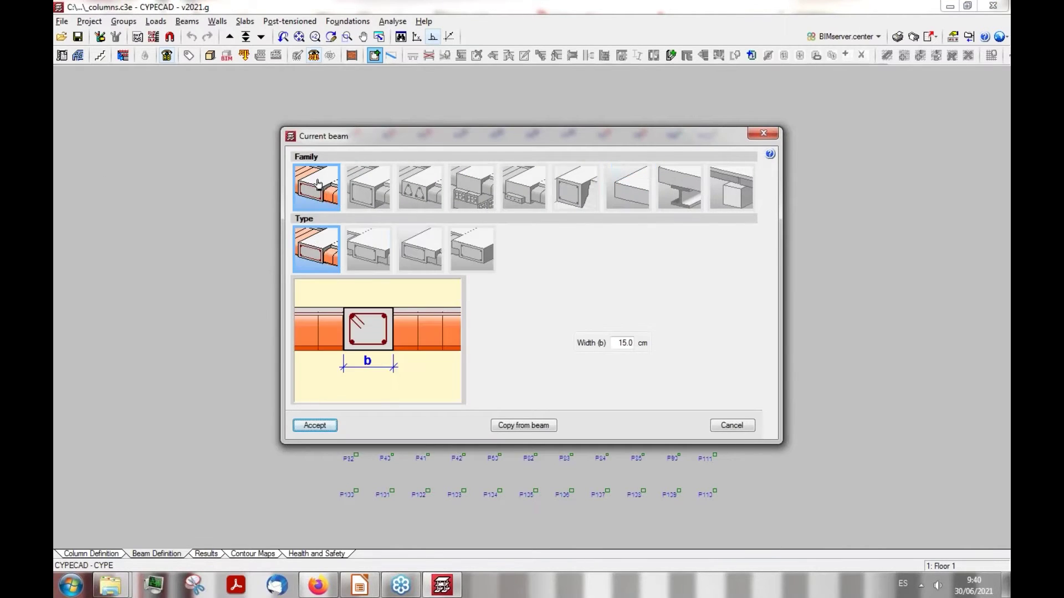
left_click(622, 342)
type("5")
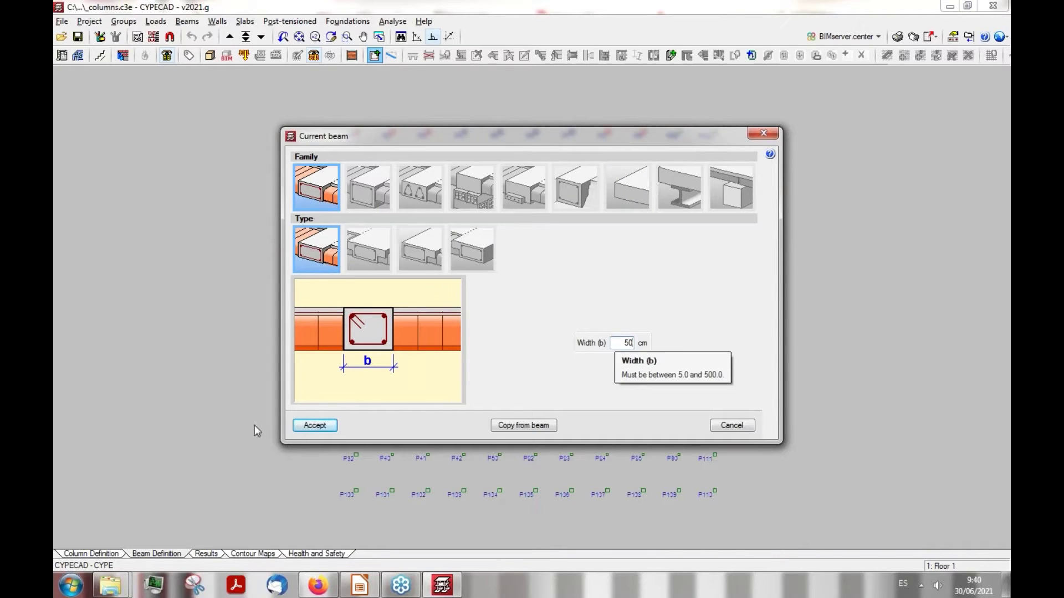
type("0")
left_click(314, 425)
Draw perimeter beams along the four outer column rows: P1 to P100, P1 to P120, P100 to P110 and P120 to P110
left_click(354, 133)
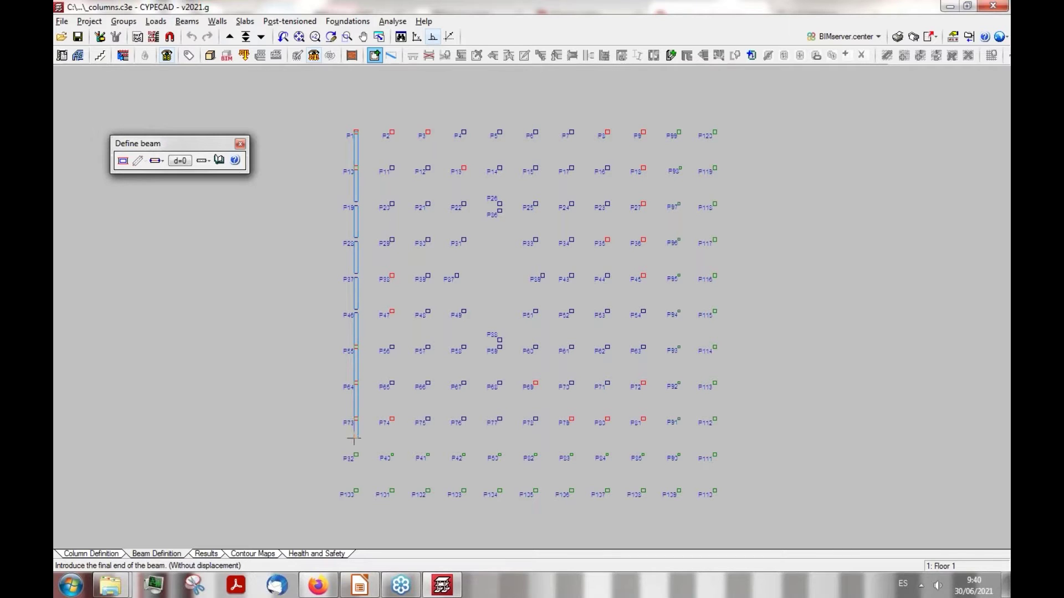
left_click(355, 492)
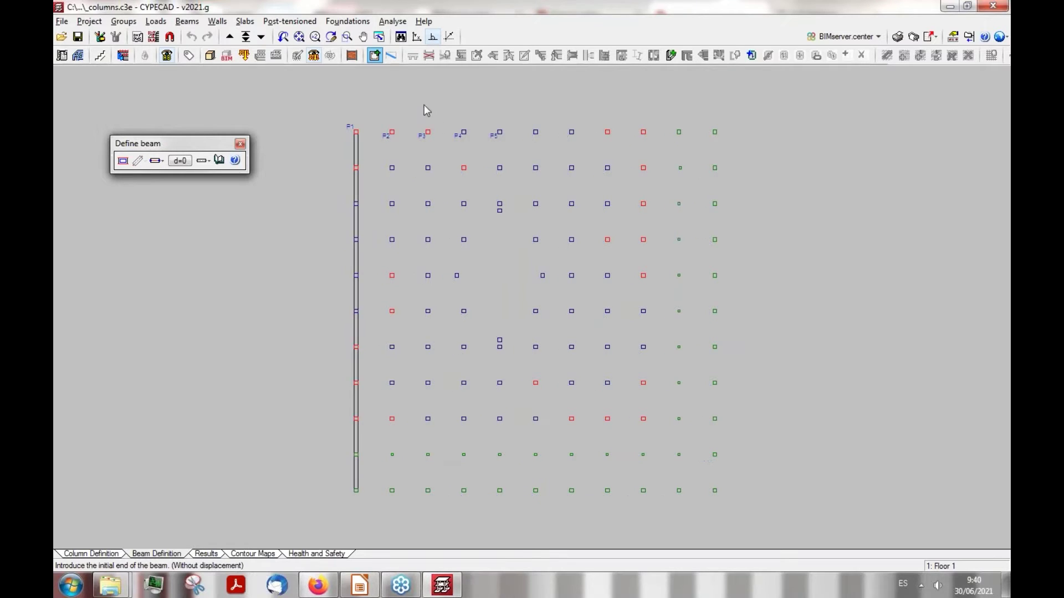
left_click(355, 132)
left_click(715, 133)
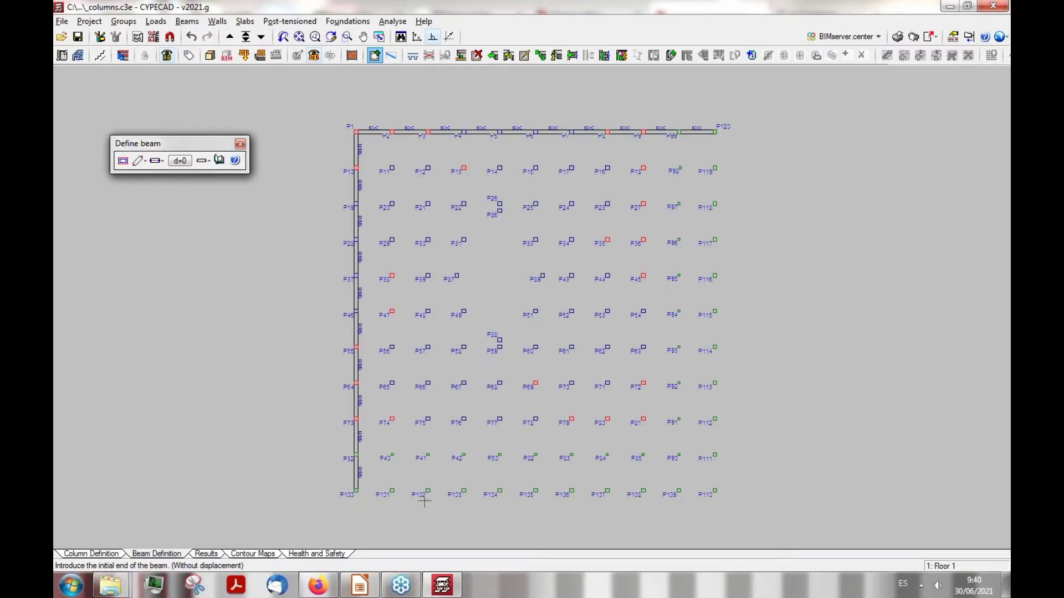
left_click(356, 490)
left_click(715, 490)
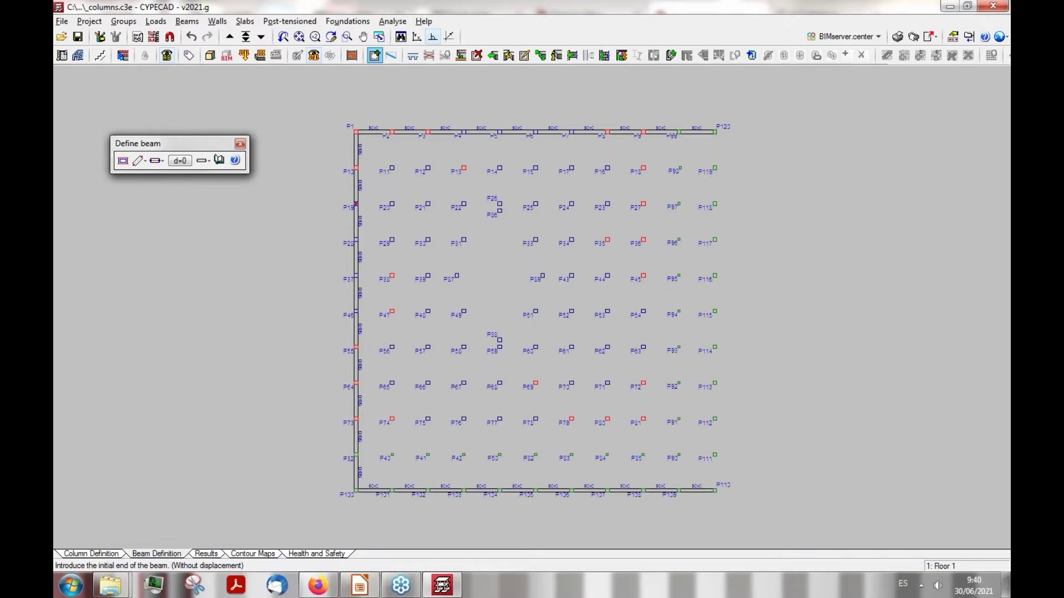
left_click(714, 133)
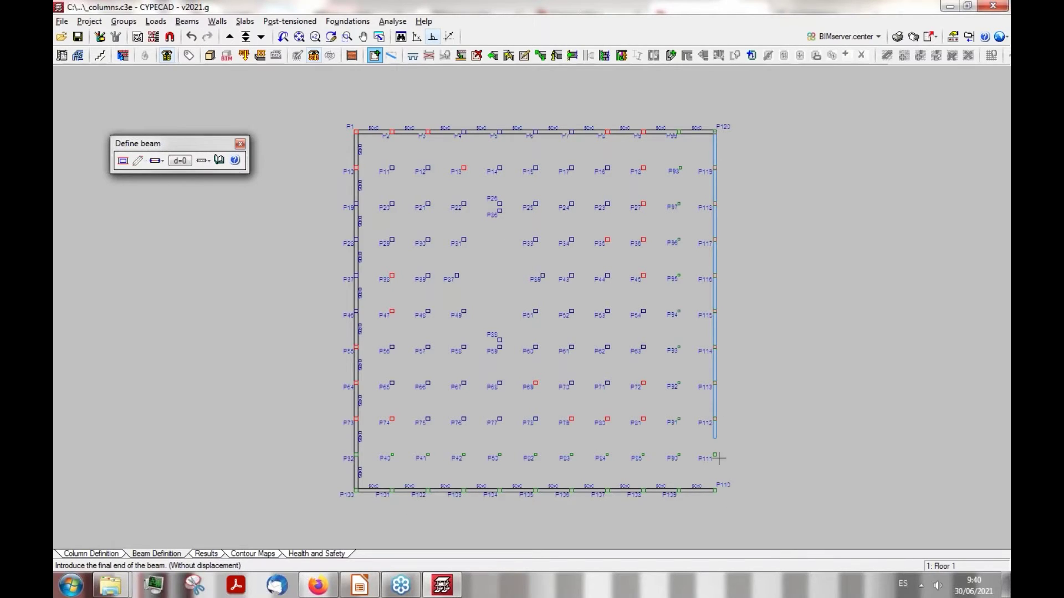
left_click(715, 490)
Draw a curved beam from column P49 through column P88, ending just past P88
scroll(465, 293, "up", 1)
scroll(466, 293, "up", 3)
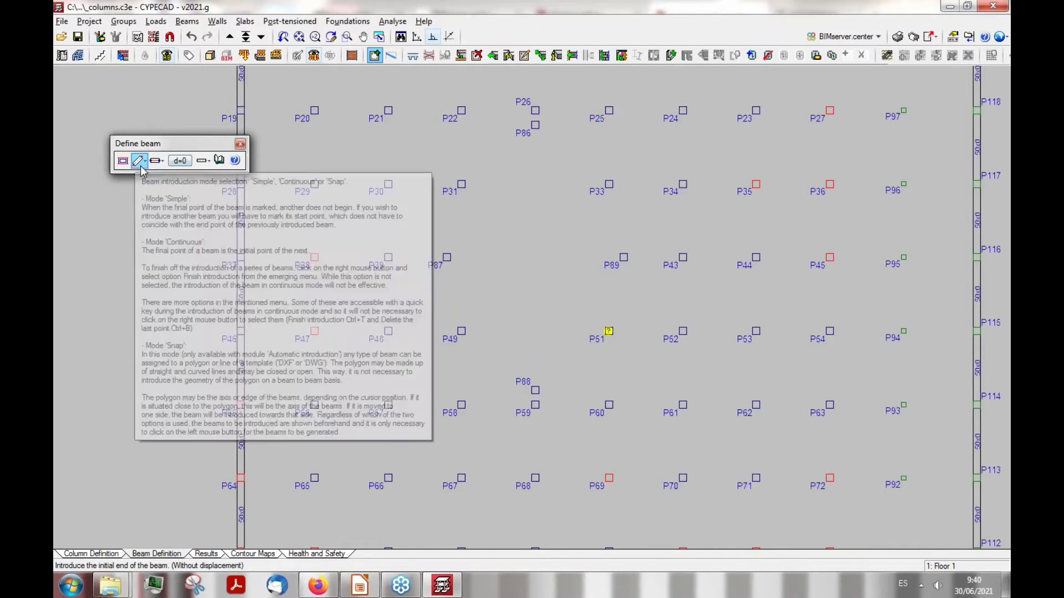
left_click(203, 161)
left_click(226, 197)
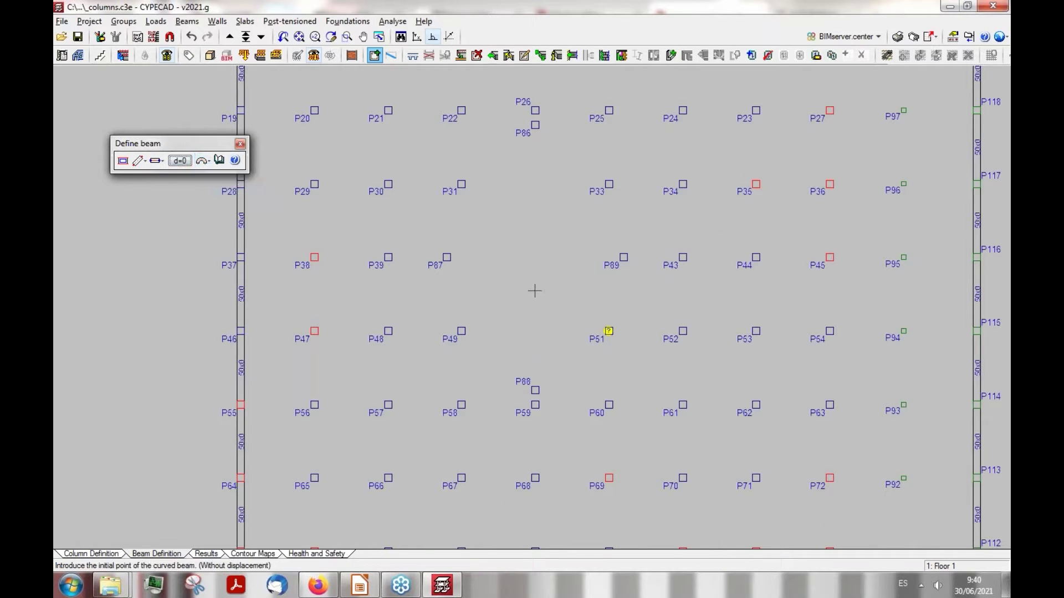
left_click(461, 332)
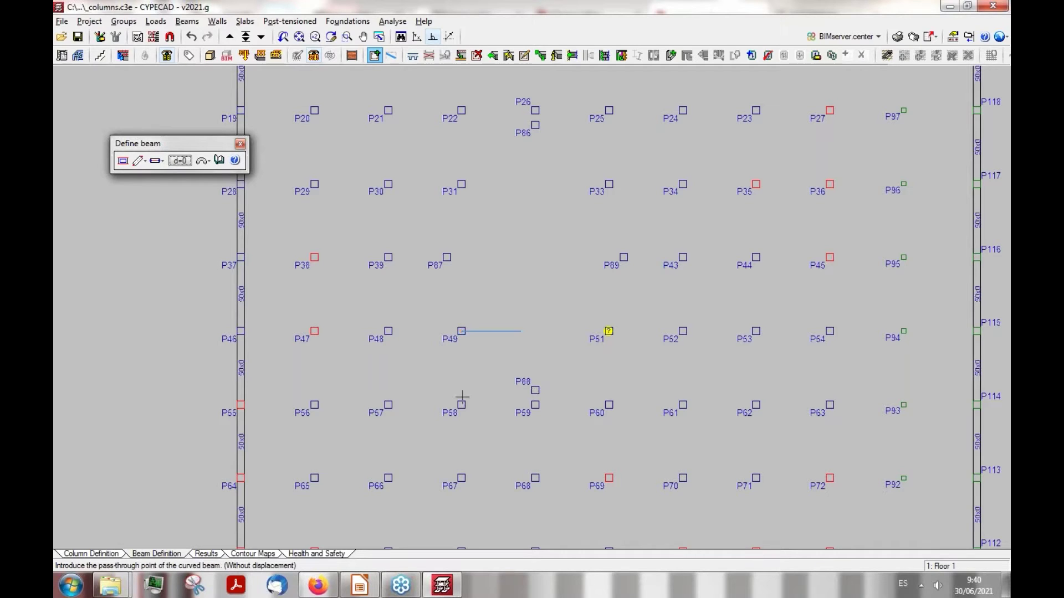
left_click(530, 388)
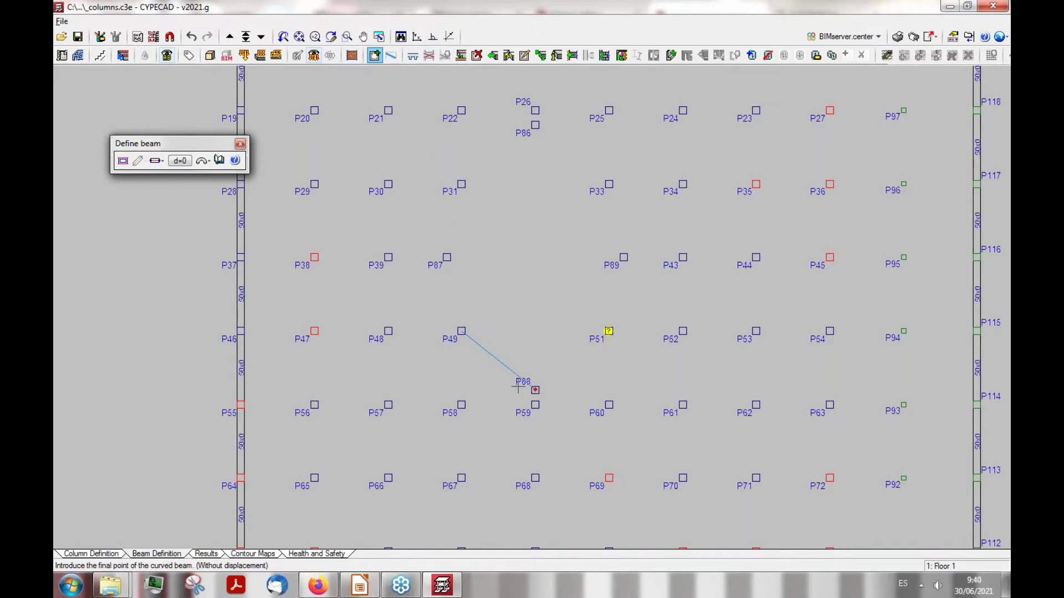
left_click(565, 386)
Delete the curved beam between columns P49 and P88
scroll(465, 366, "down", 1)
scroll(551, 231, "down", 4)
scroll(608, 389, "up", 4)
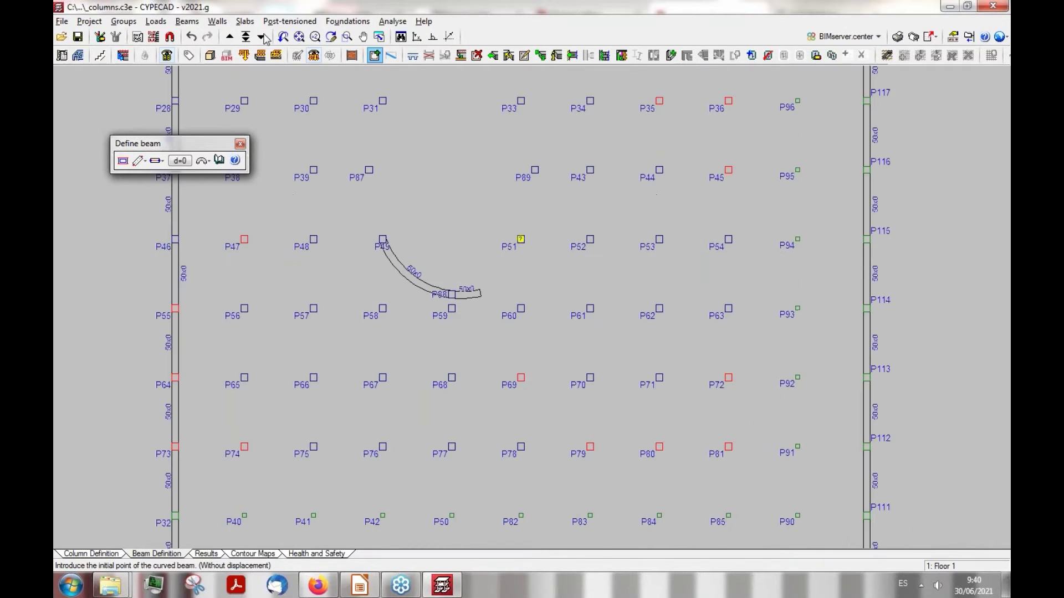
left_click(195, 23)
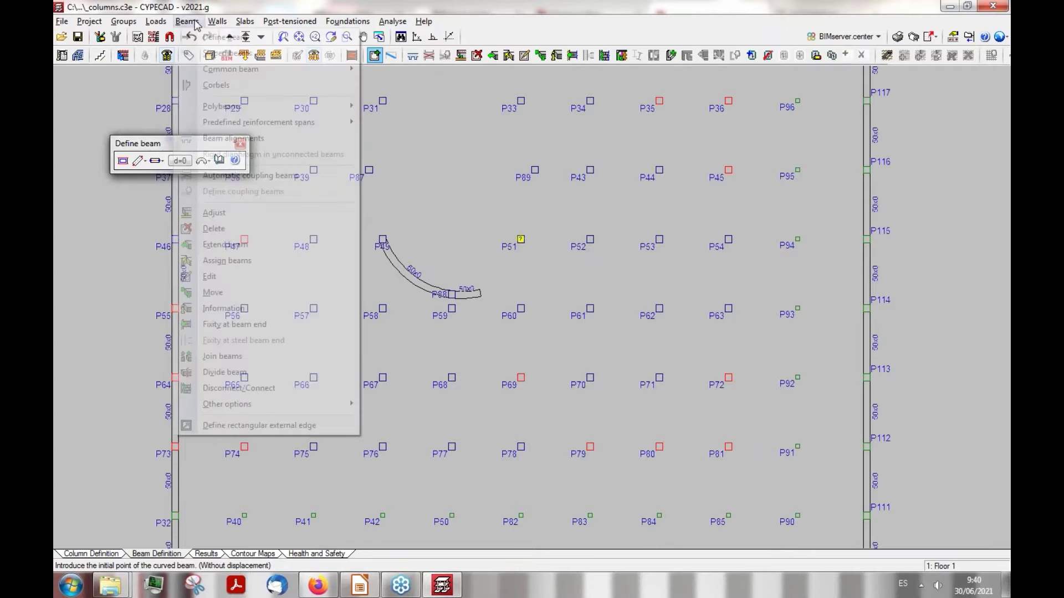
left_click(214, 228)
left_click(430, 290)
Draw straight beams from column P88 through P49, P87 and P31 to P86
scroll(435, 206, "down", 2)
scroll(435, 206, "up", 4)
left_click(187, 21)
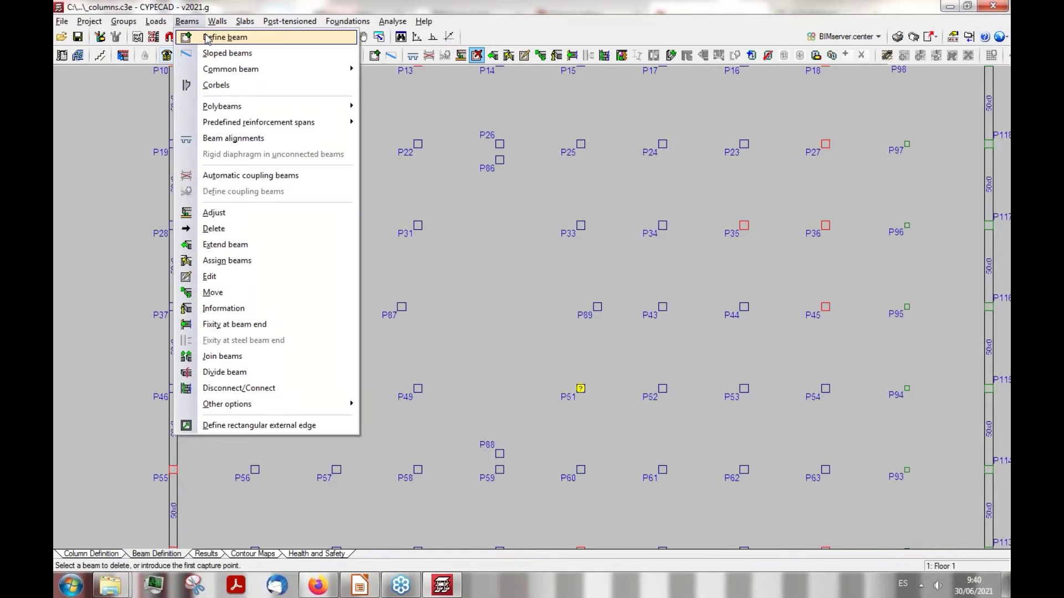
left_click(206, 38)
left_click(499, 454)
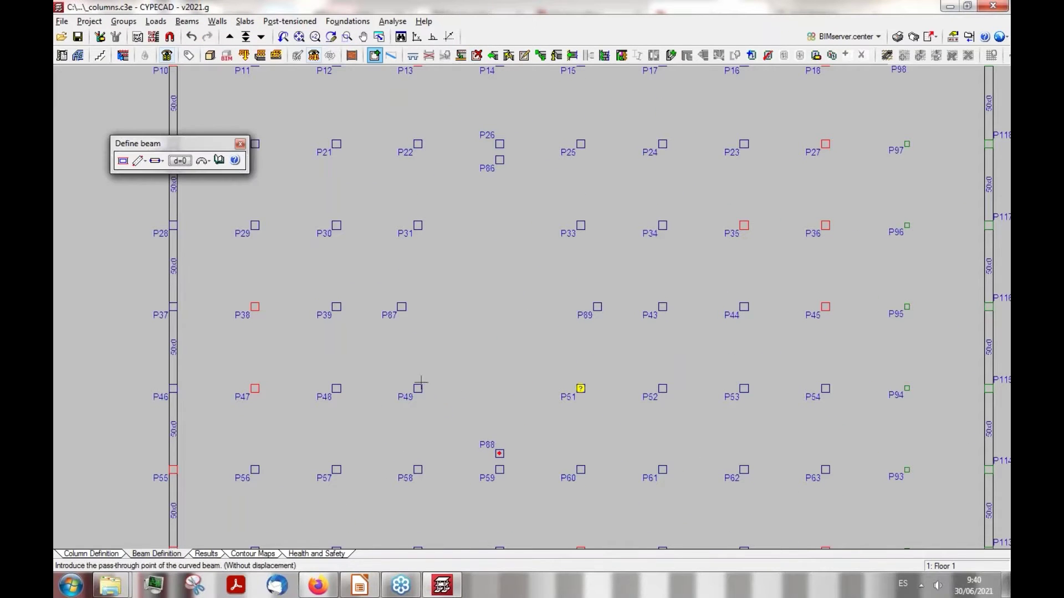
left_click(203, 161)
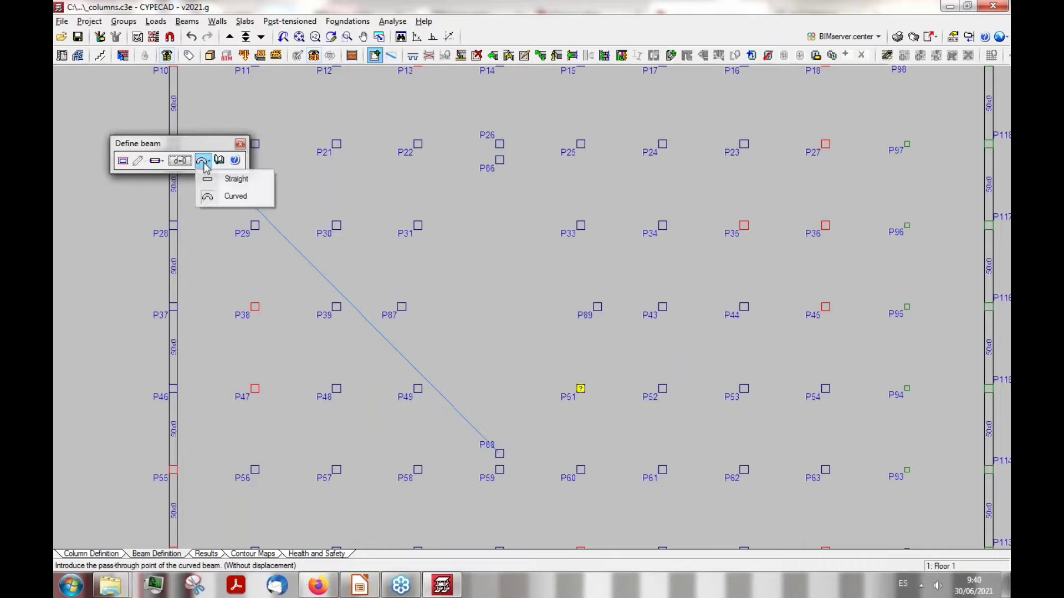
left_click(228, 179)
left_click(417, 389)
left_click(402, 306)
right_click(403, 306)
left_click(402, 307)
left_click(418, 225)
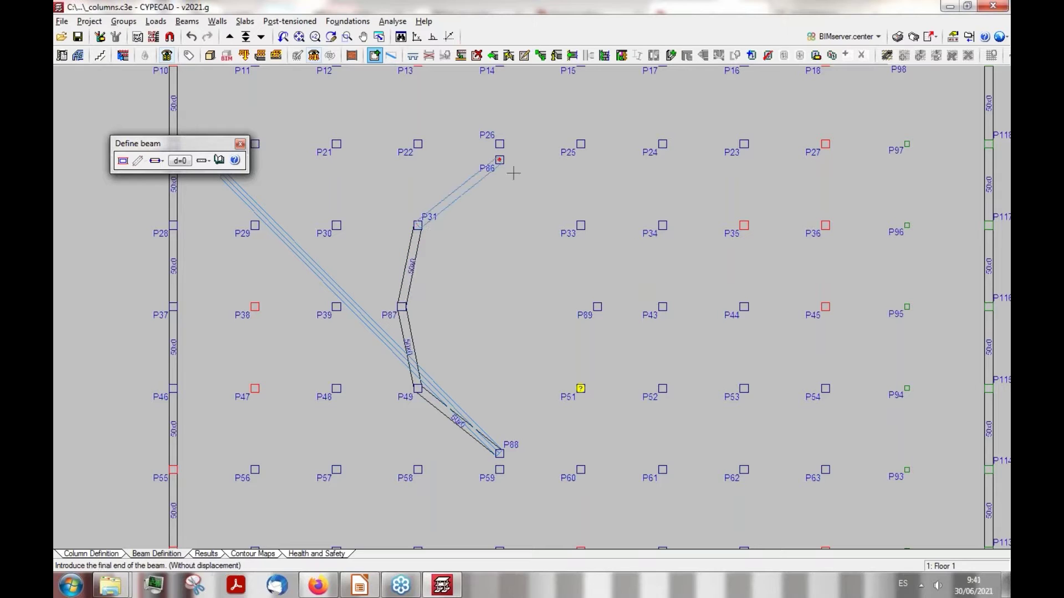
left_click(499, 160)
Close the beam ring with straight beams from column P86 through P33, P89 and P51 back to P88
left_click(581, 225)
right_click(580, 226)
left_click(581, 225)
left_click(597, 307)
left_click(581, 389)
right_click(581, 388)
left_click(580, 389)
left_click(499, 454)
right_click(499, 453)
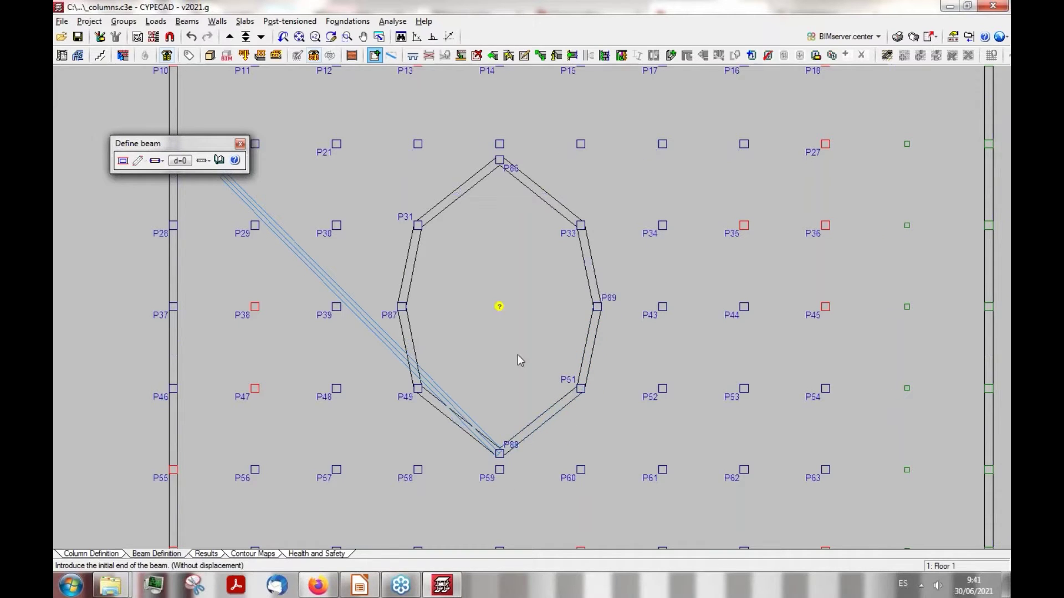
Use the slab panel manager to enter an opening in the area enclosed by the central beam ring
scroll(518, 354, "down", 1)
scroll(518, 343, "down", 1)
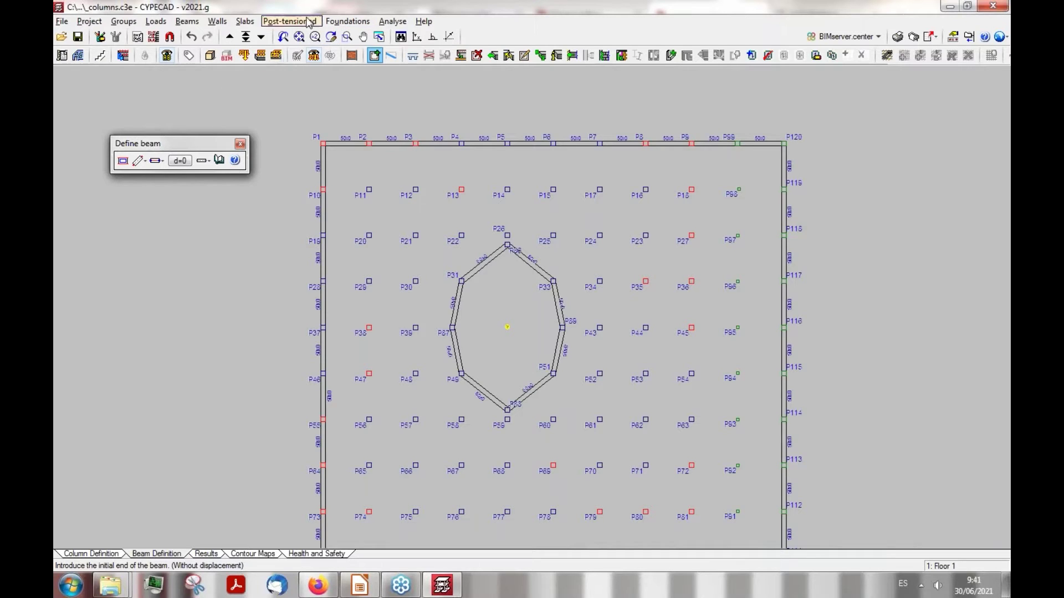
scroll(599, 205, "down", 1)
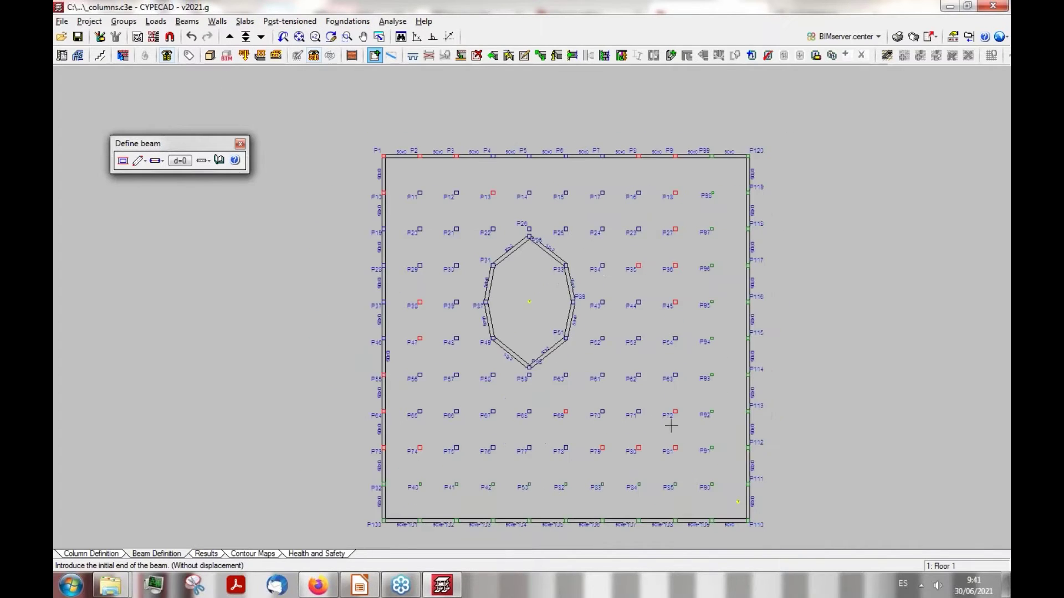
scroll(692, 449, "up", 1)
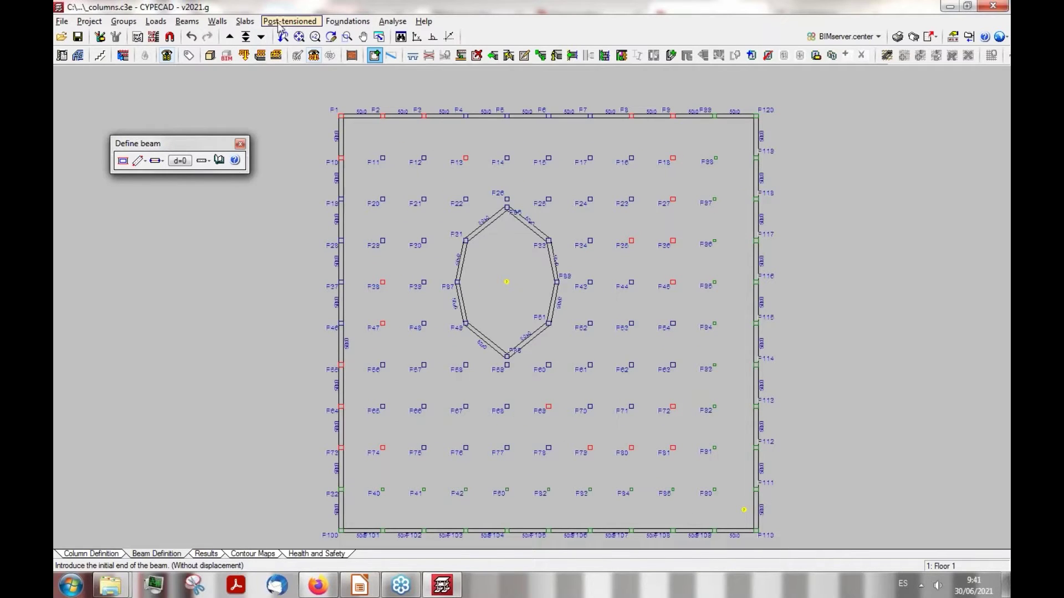
left_click(245, 21)
left_click(280, 39)
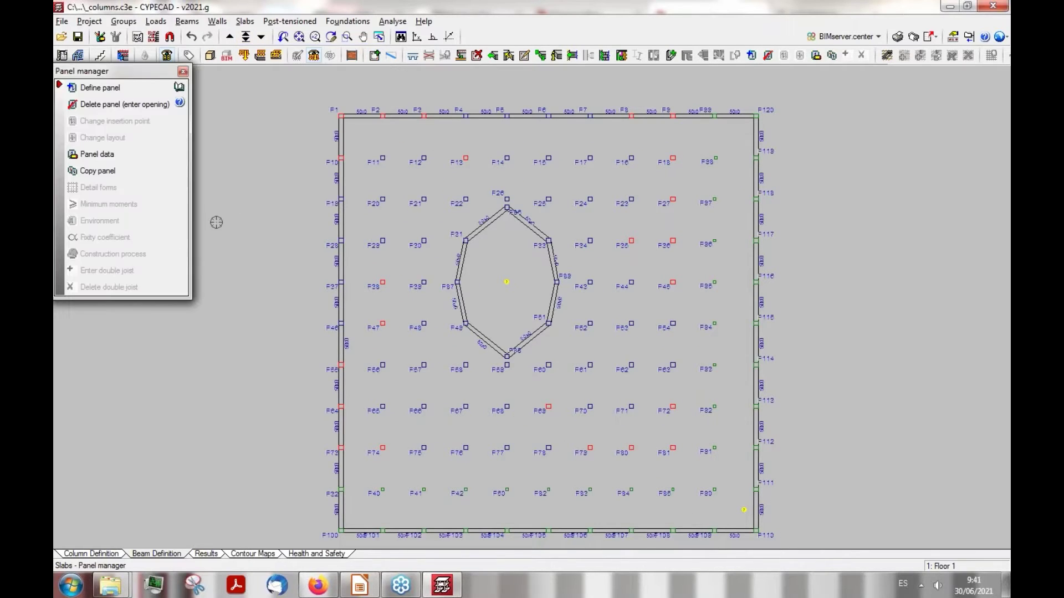
left_click(92, 108)
left_click(507, 281)
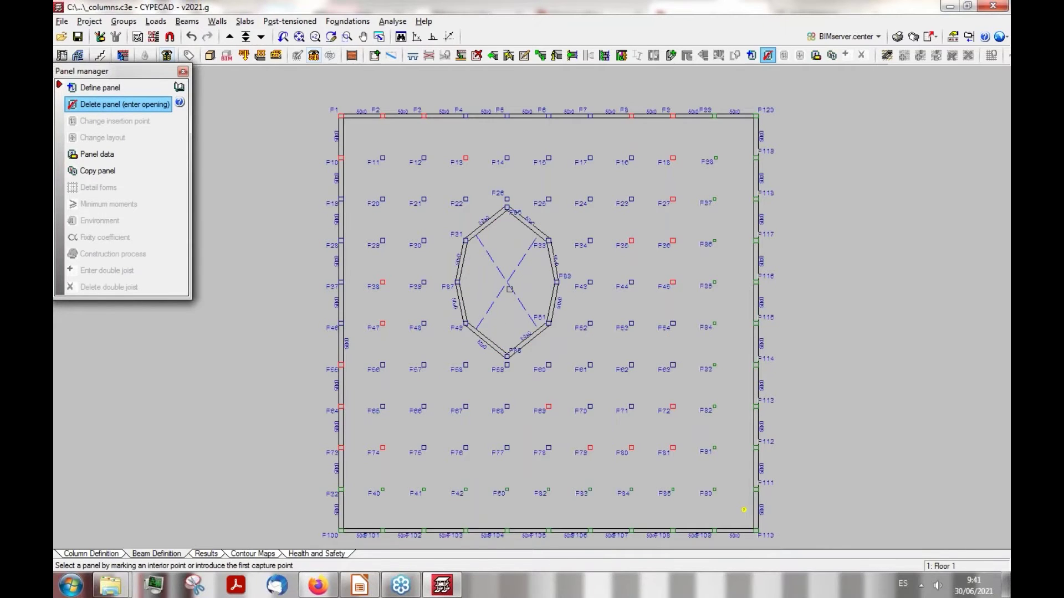
Fill the area around the opening with waffle slab CRECE n12-800-ct34 from the library, ribs parallel to the perimeter beam between P46 and P55
left_click(100, 87)
left_click_drag(405, 133, 429, 176)
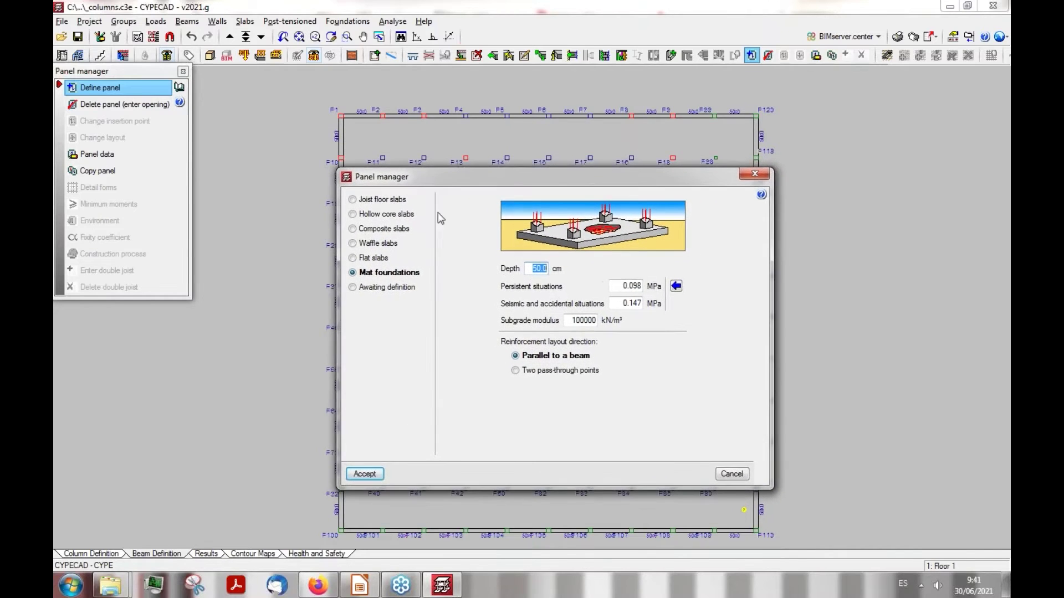
left_click(357, 245)
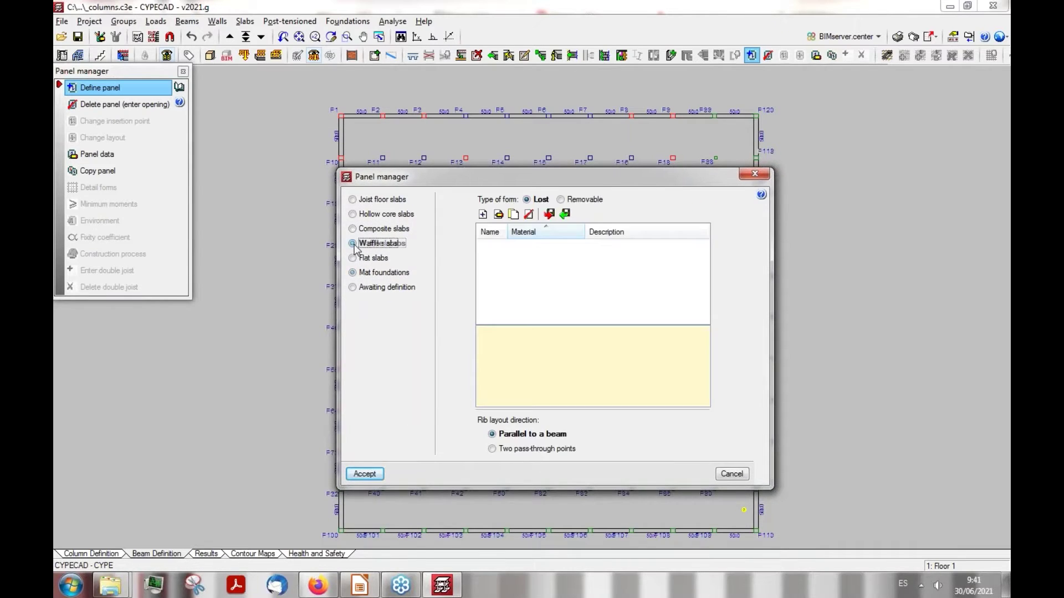
left_click(565, 215)
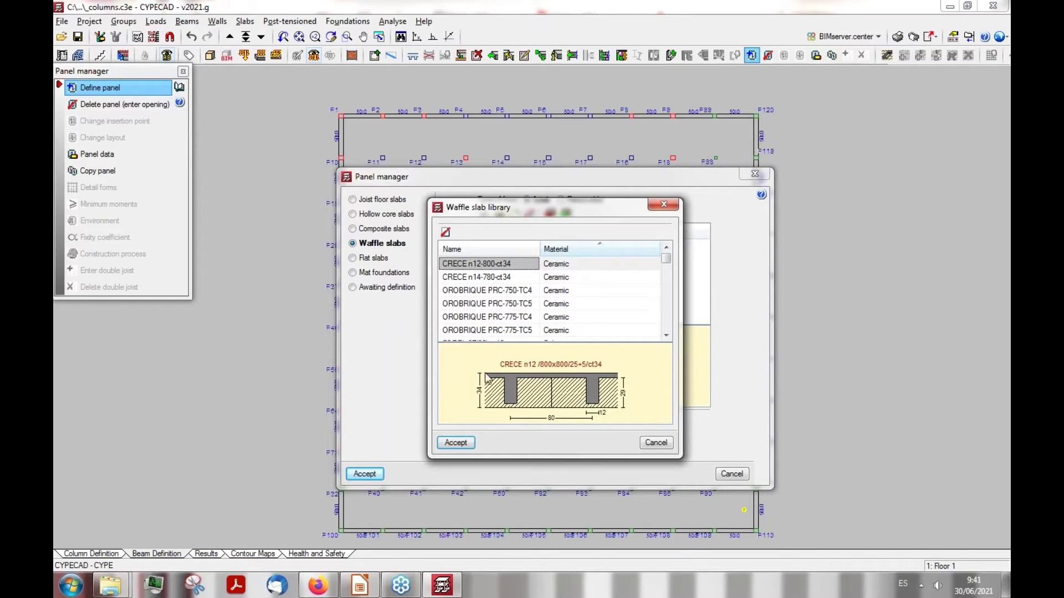
left_click(455, 443)
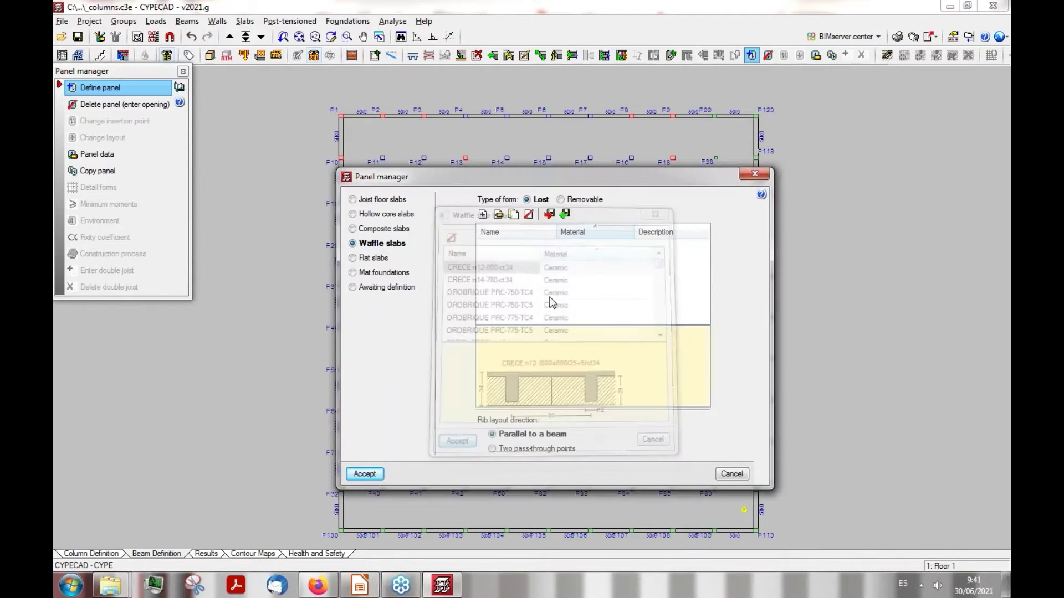
left_click(364, 474)
left_click(446, 382)
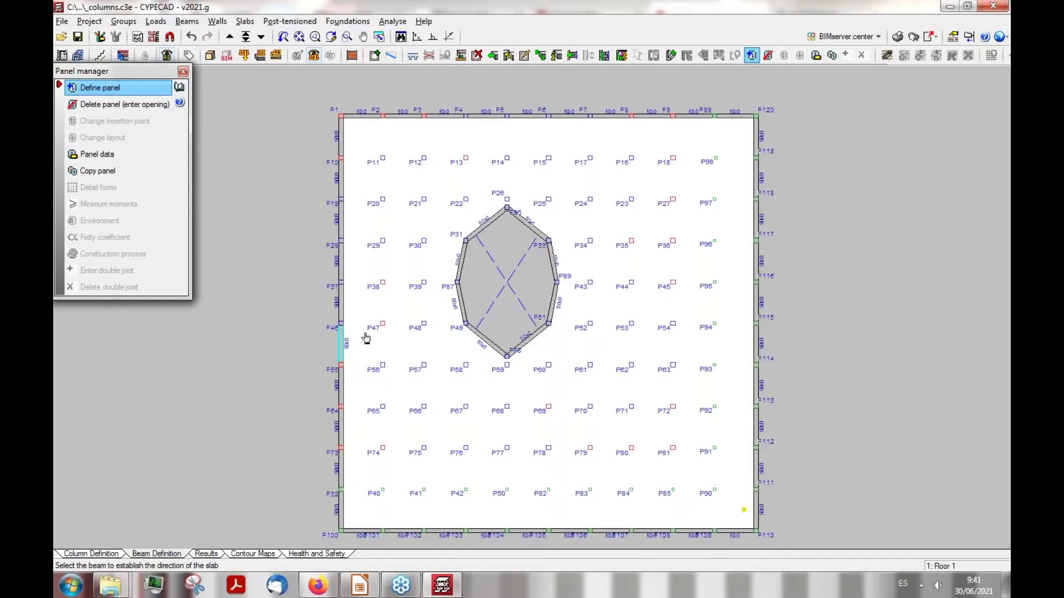
left_click(343, 348)
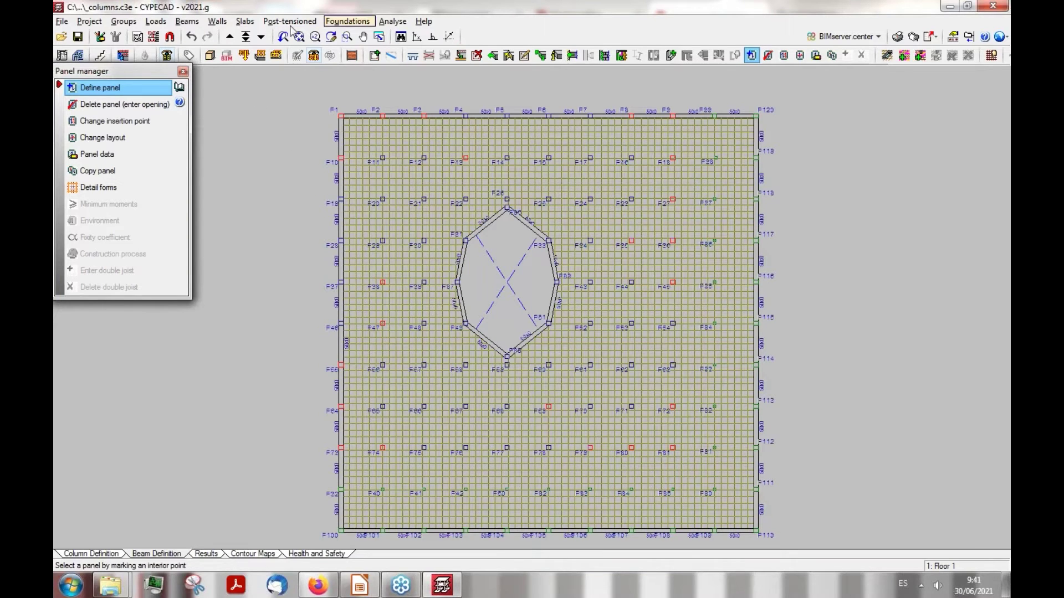
Generate drop panels automatically around the columns of the Floor 1 waffle slab and inspect their layout
left_click(244, 21)
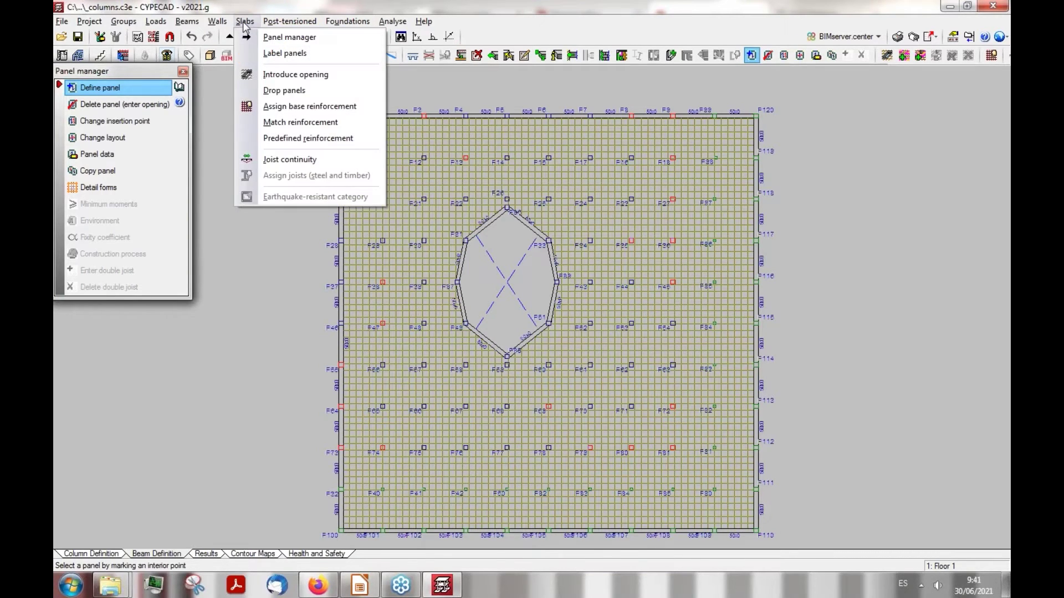
left_click(285, 90)
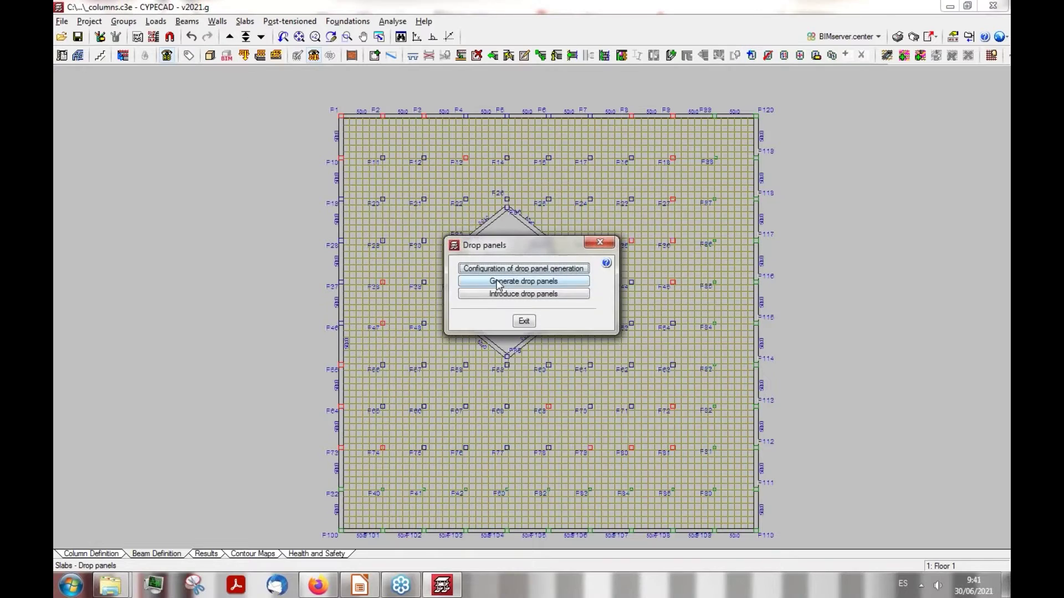
left_click(497, 283)
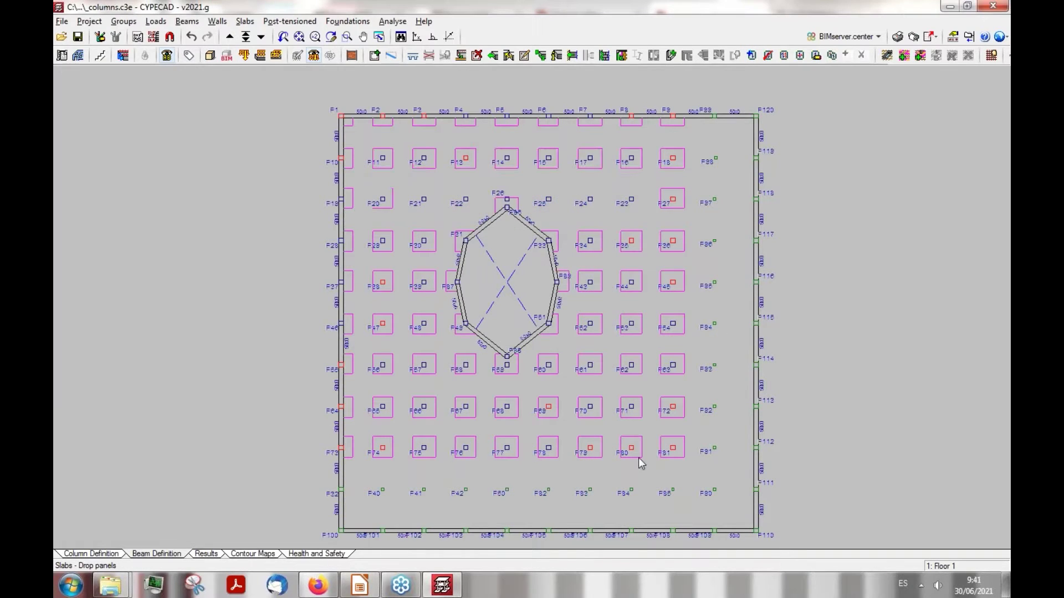
left_click(523, 346)
scroll(557, 320, "up", 2)
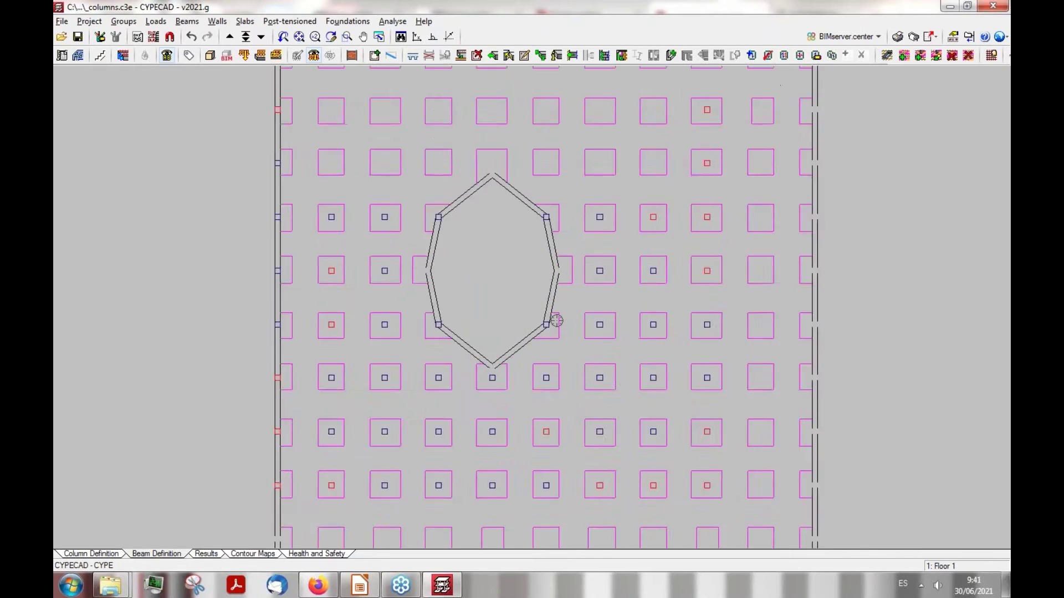
scroll(570, 253, "down", 2)
scroll(621, 397, "up", 2)
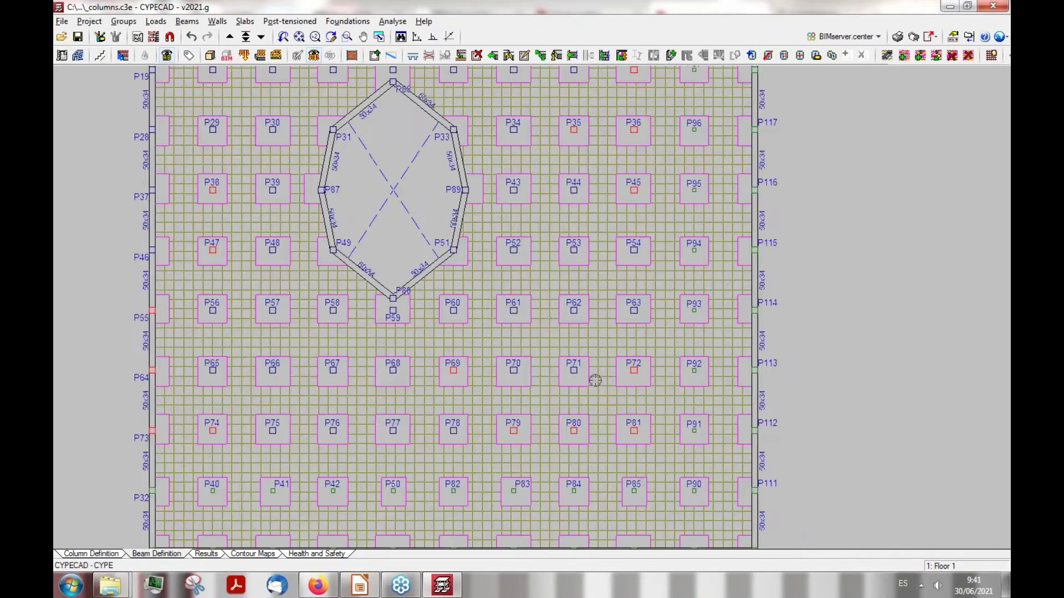
scroll(549, 343, "up", 2)
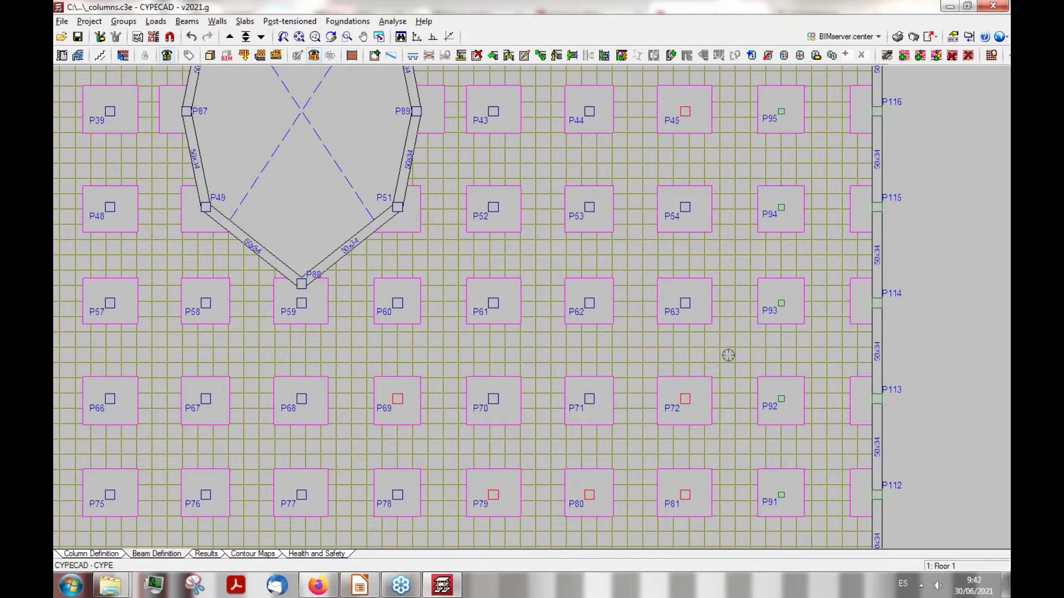
scroll(544, 302, "down", 3)
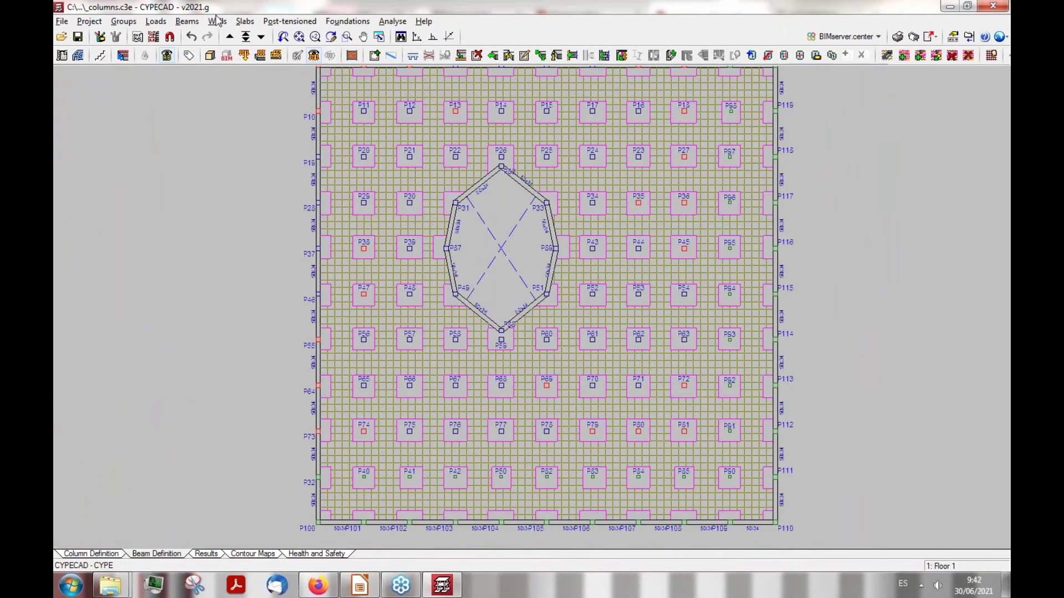
Try to introduce a rectangular 0-angle opening with 50 cm wide edge beams in the bay between columns P52, P53, P61 and P62
scroll(406, 290, "up", 1)
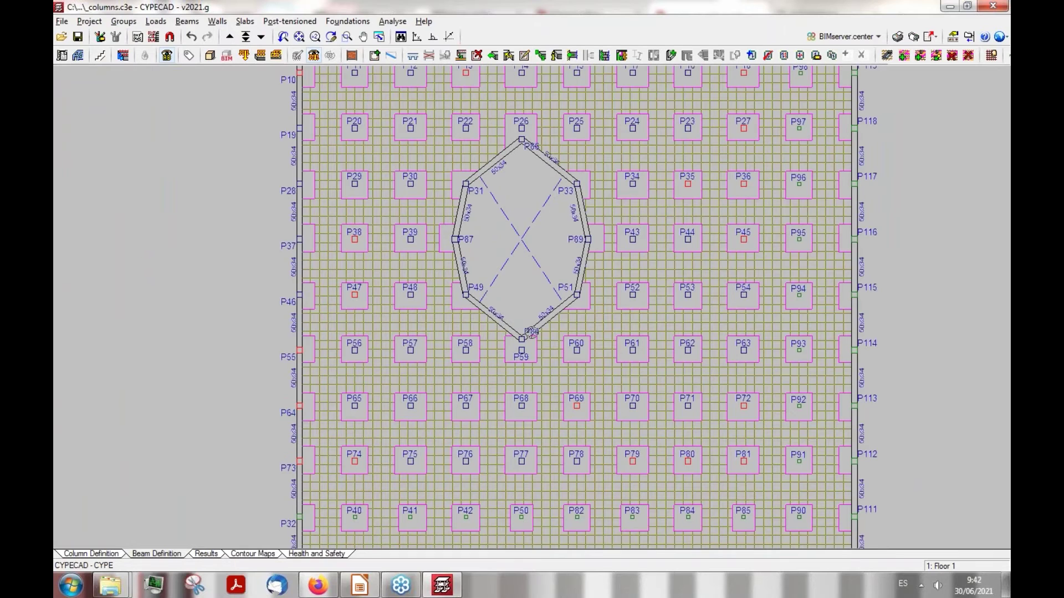
left_click(215, 21)
mouse_move(250, 24)
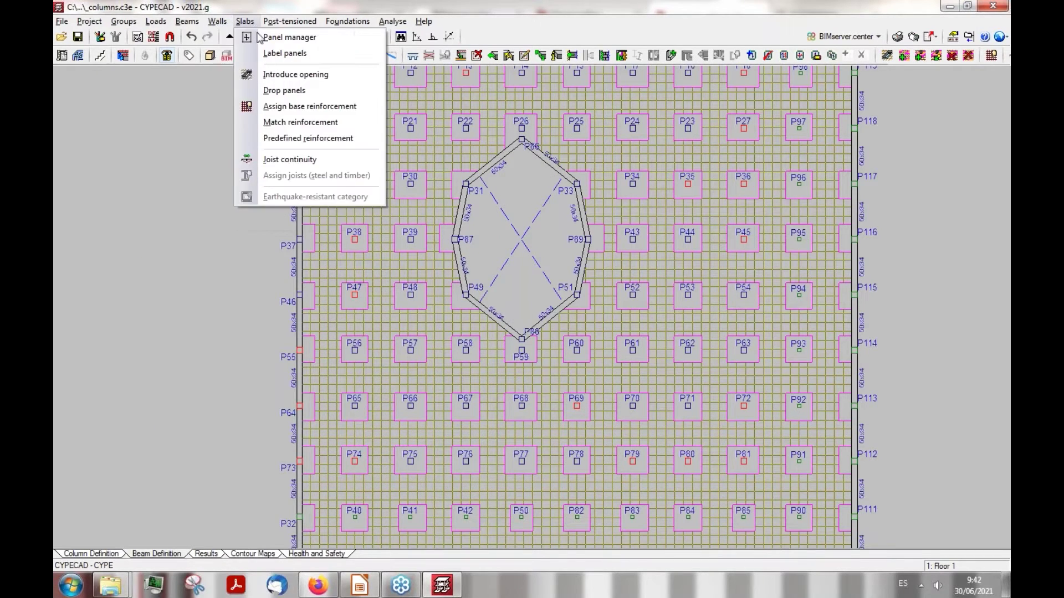
left_click(296, 74)
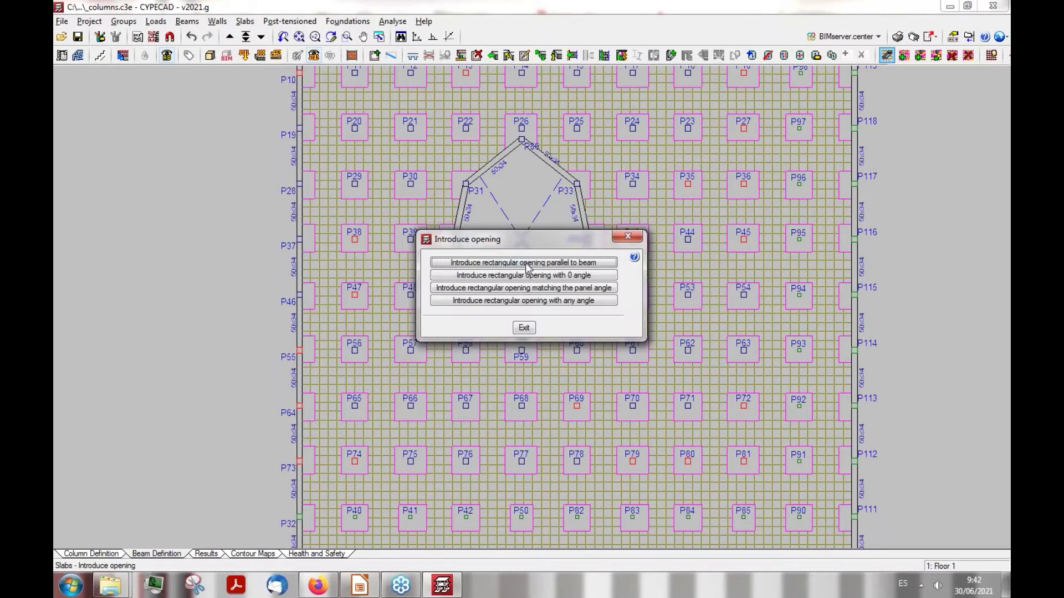
left_click(541, 276)
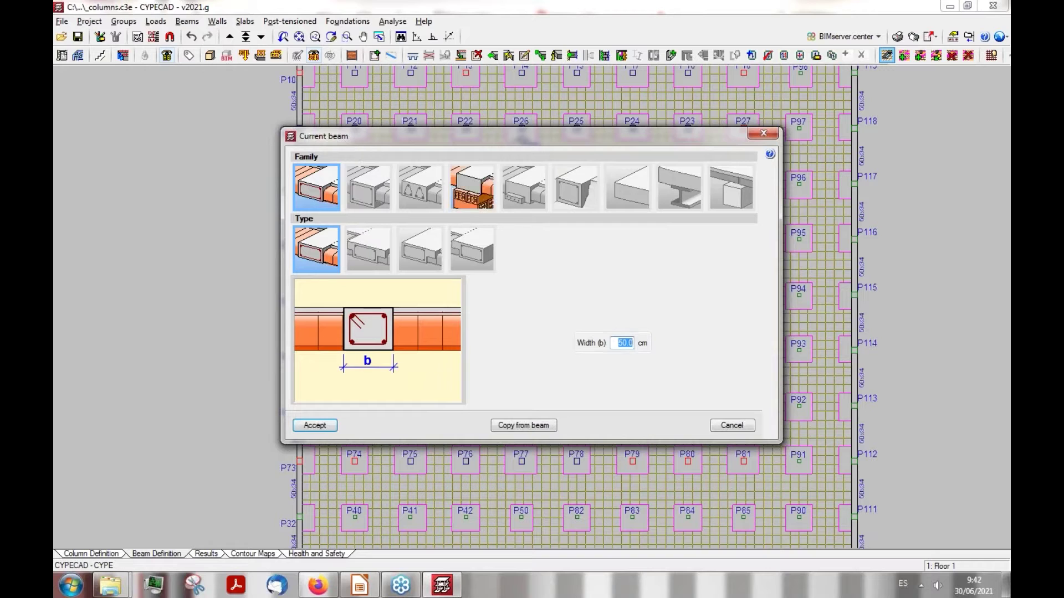
left_click(316, 425)
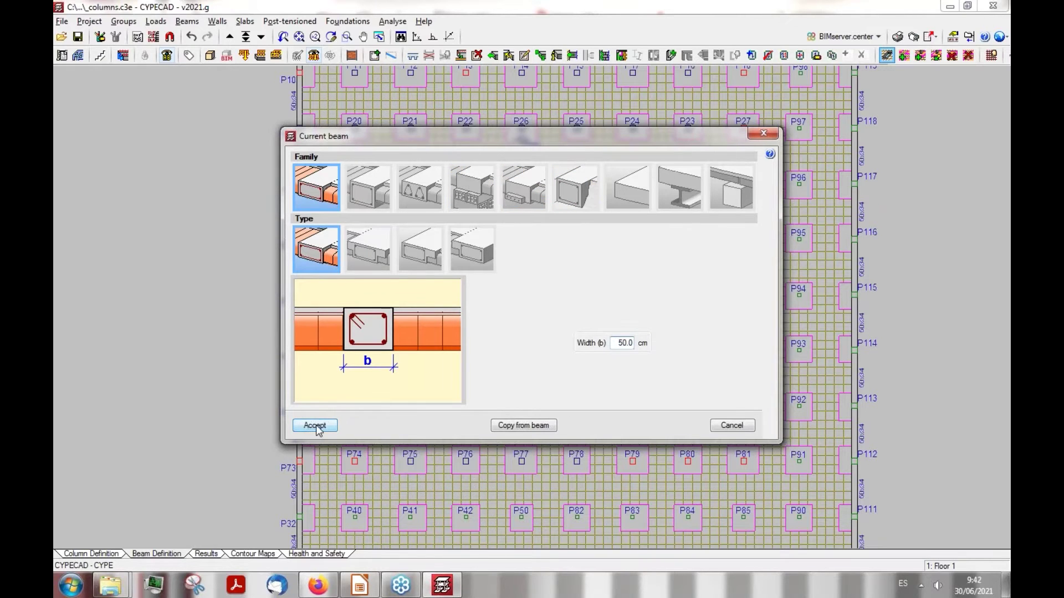
scroll(677, 328, "up", 5)
left_click(571, 272)
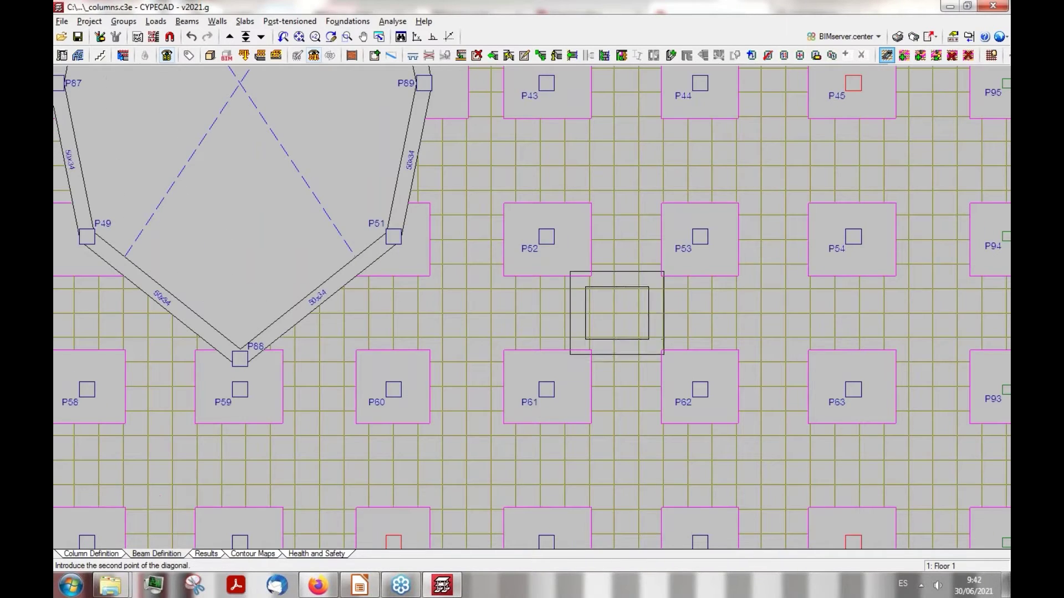
left_click(679, 354)
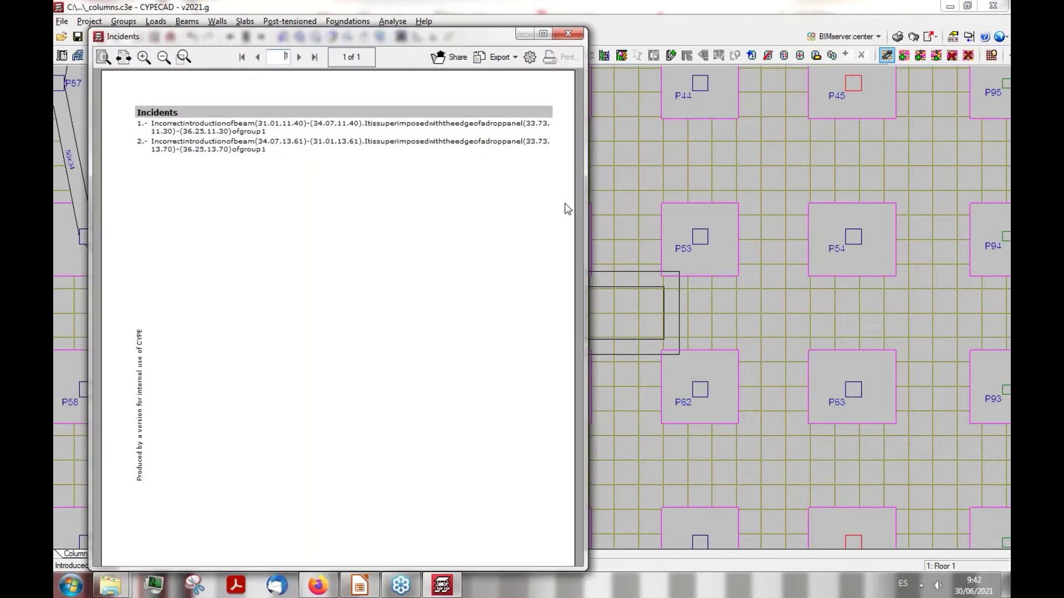
scroll(673, 319, "up", 3)
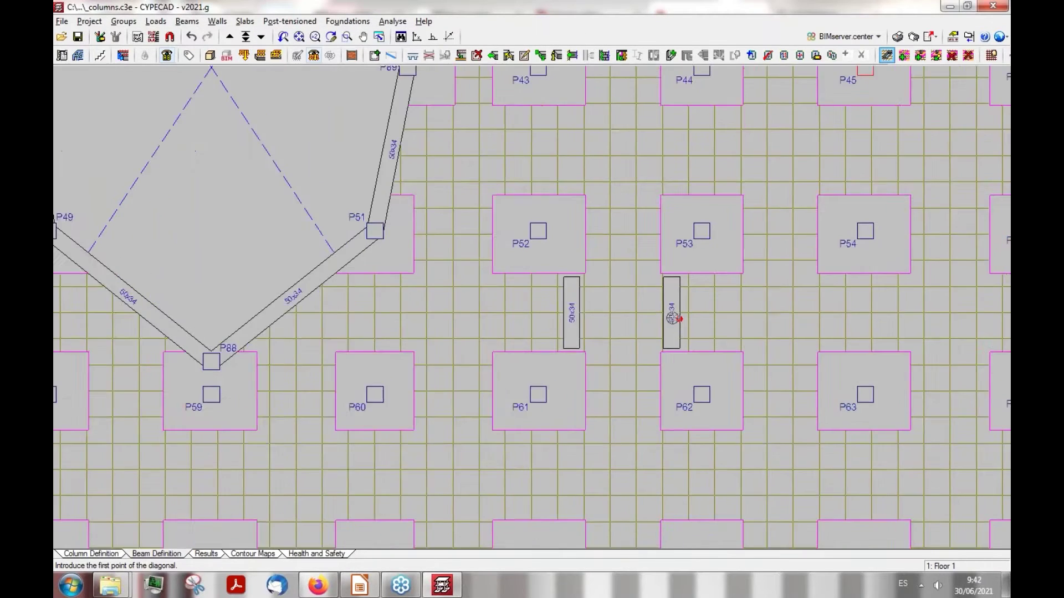
Introduce a rectangular 0-angle opening with 50 cm wide edge beams between columns P44, P45, P53 and P54, clear of the drop panels
scroll(524, 338, "up", 2)
scroll(526, 339, "down", 2)
scroll(622, 164, "down", 2)
scroll(622, 164, "up", 4)
left_click(586, 293)
left_click(660, 347)
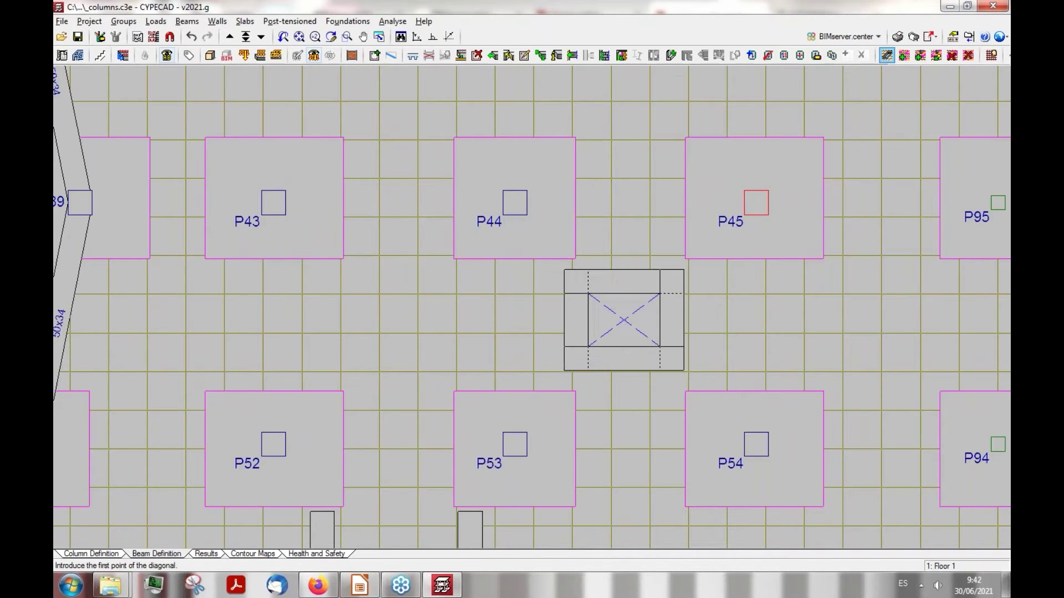
scroll(633, 318, "up", 2)
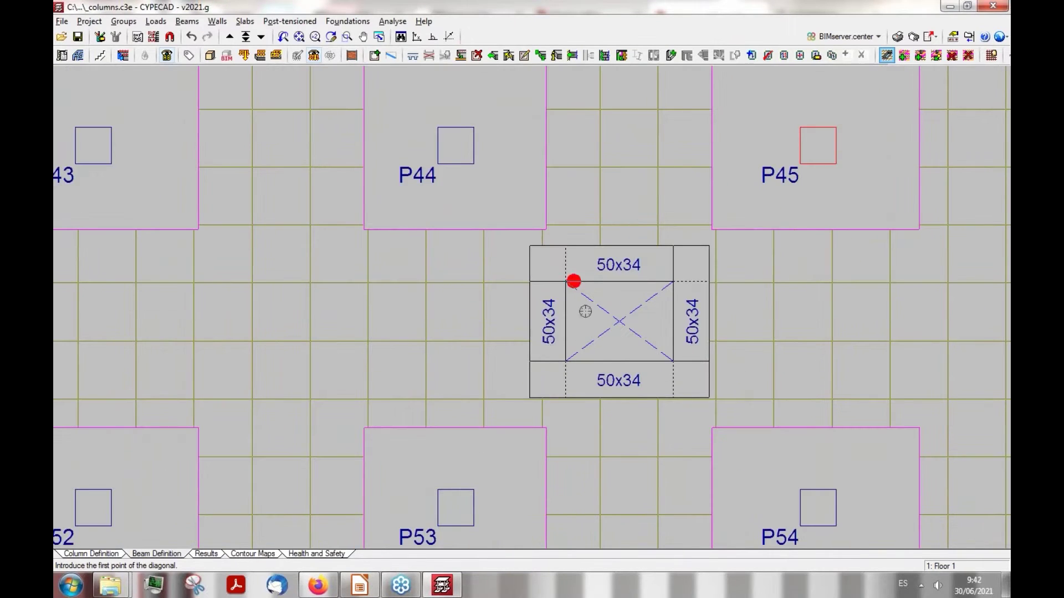
scroll(660, 383, "down", 3)
scroll(639, 373, "down", 4)
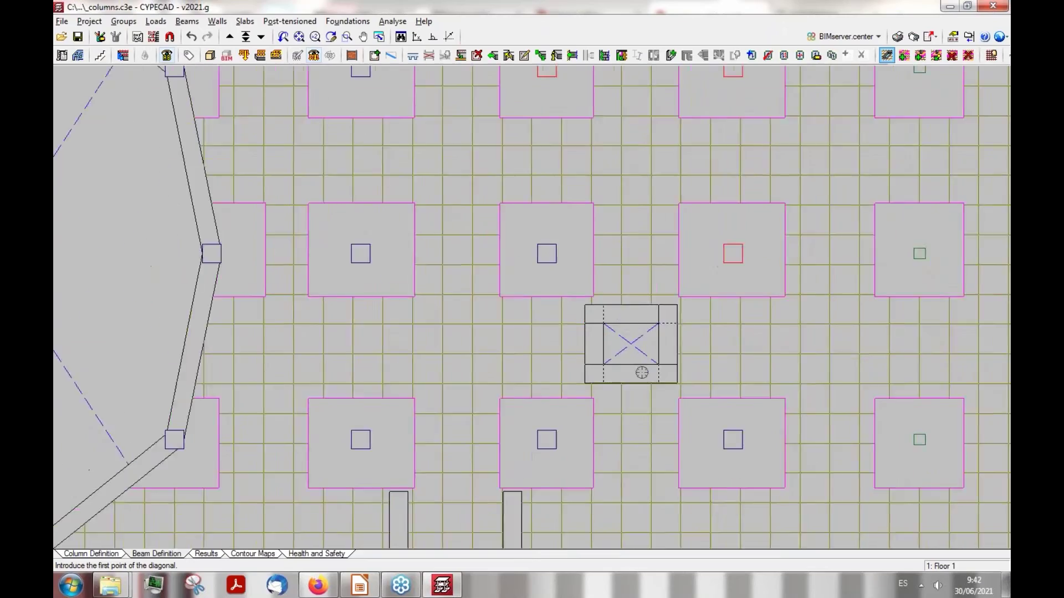
scroll(671, 364, "down", 5)
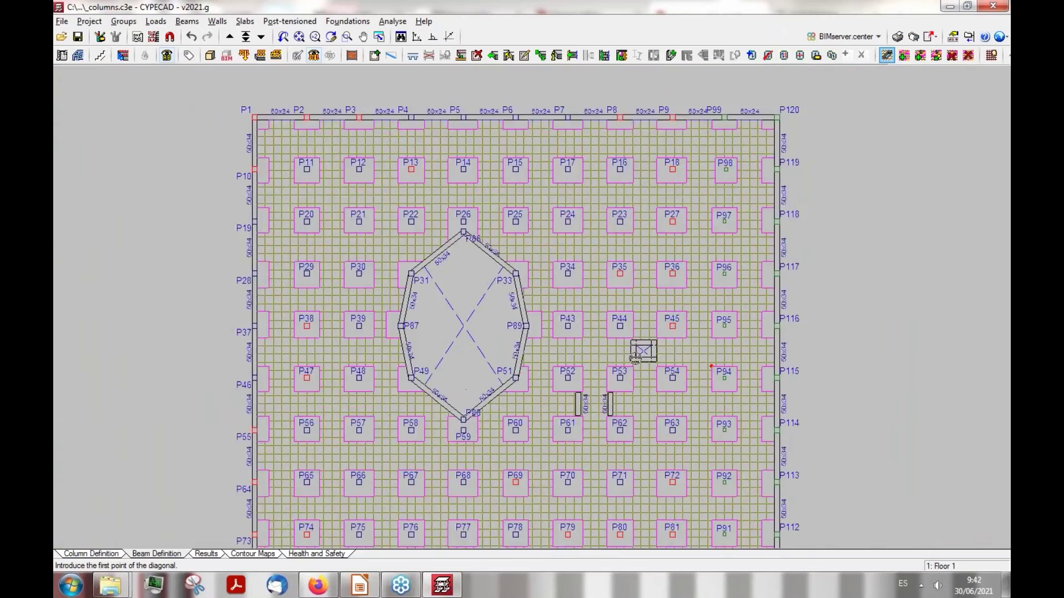
scroll(661, 360, "down", 2)
scroll(664, 361, "up", 4)
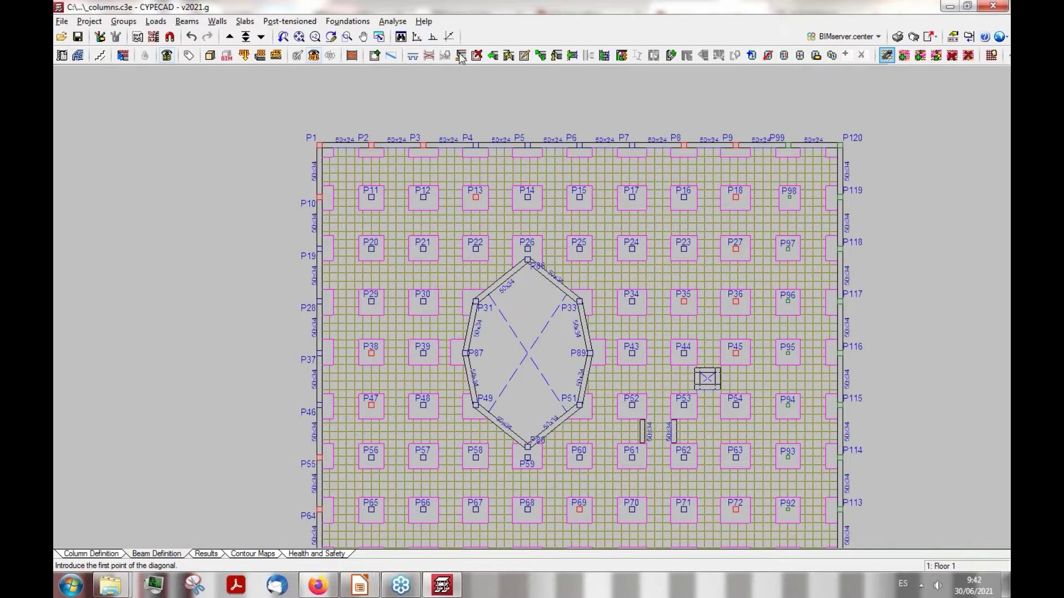
Define a new staircase with one flight of type "2 straight flights with 17 steps (4 built on floor) and supported at front by masonry wall"
left_click(99, 57)
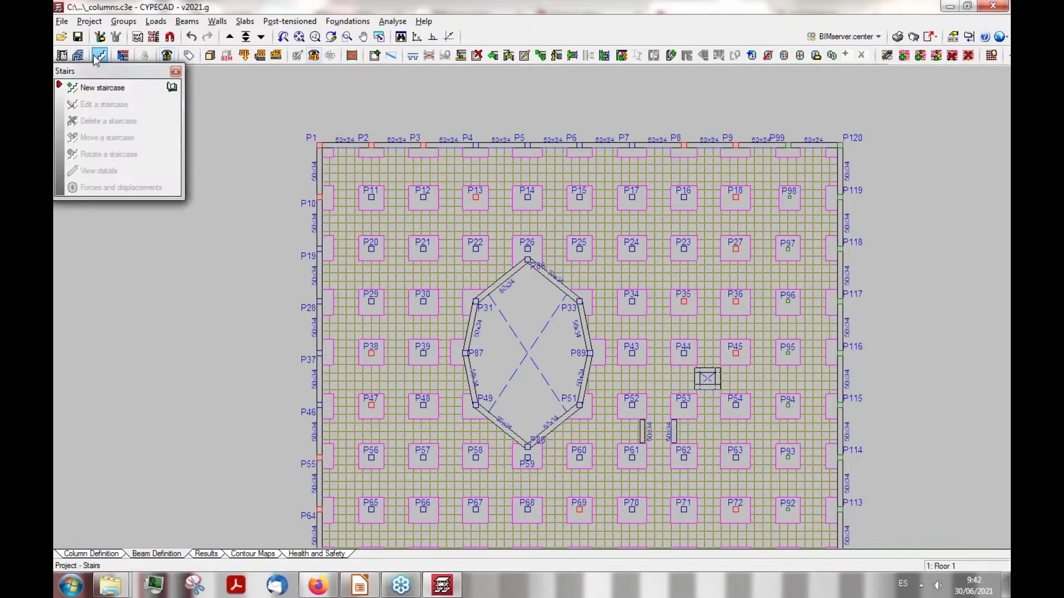
left_click(103, 87)
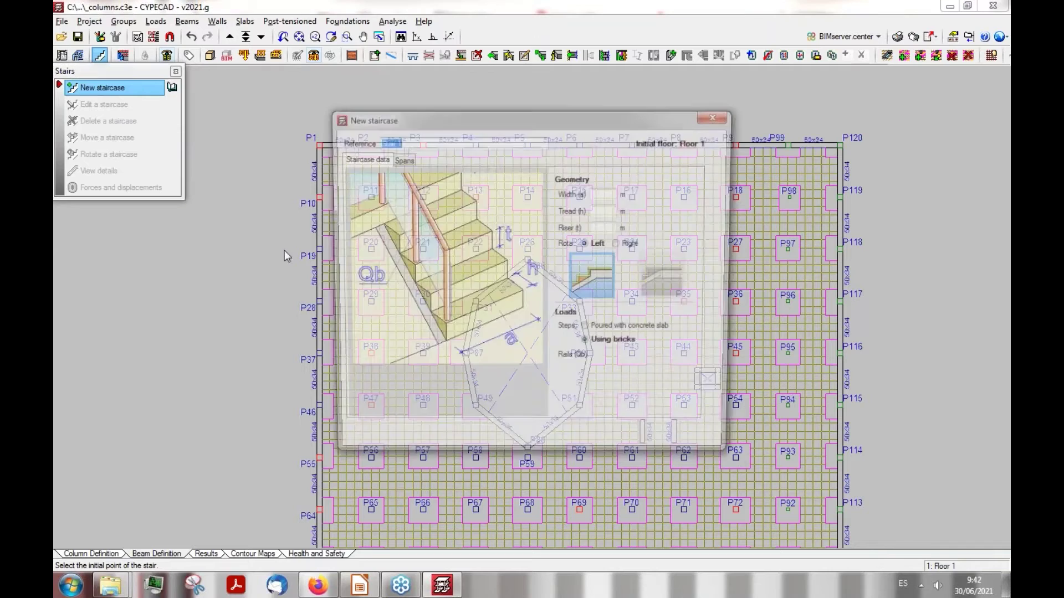
left_click(400, 158)
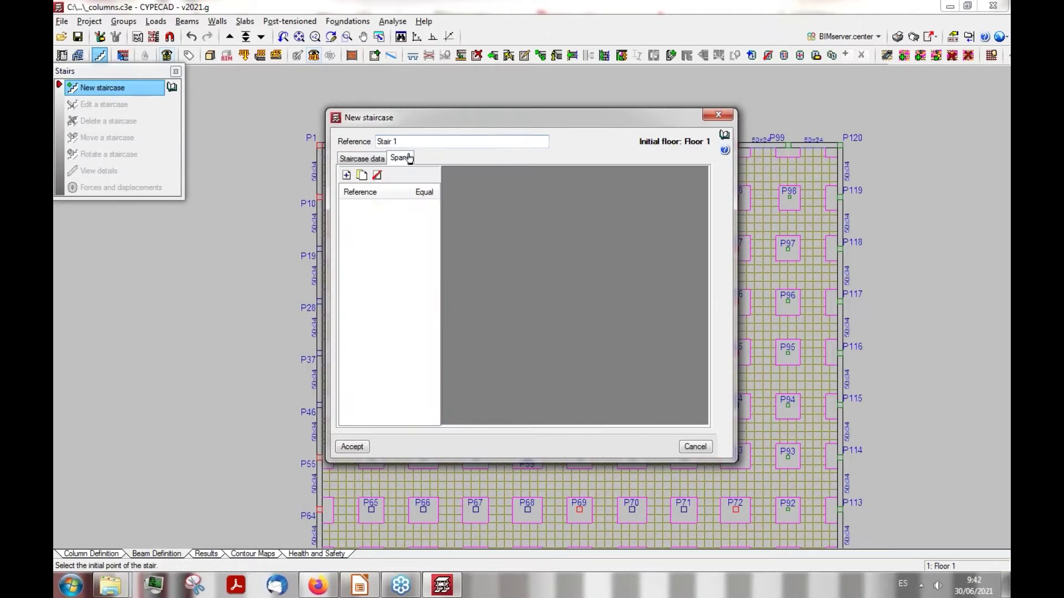
left_click(347, 175)
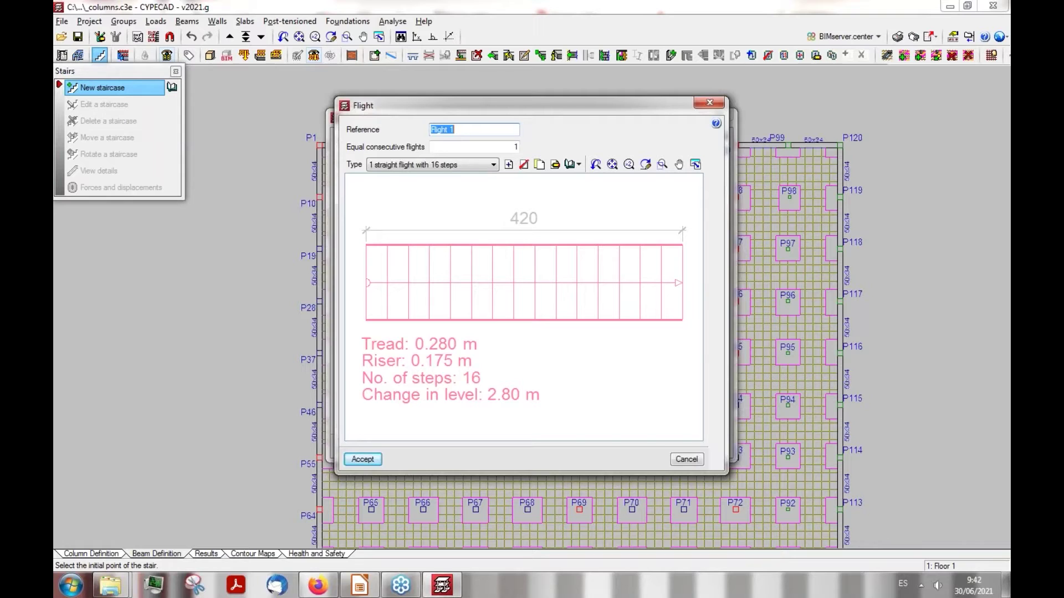
left_click_drag(441, 105, 516, 110)
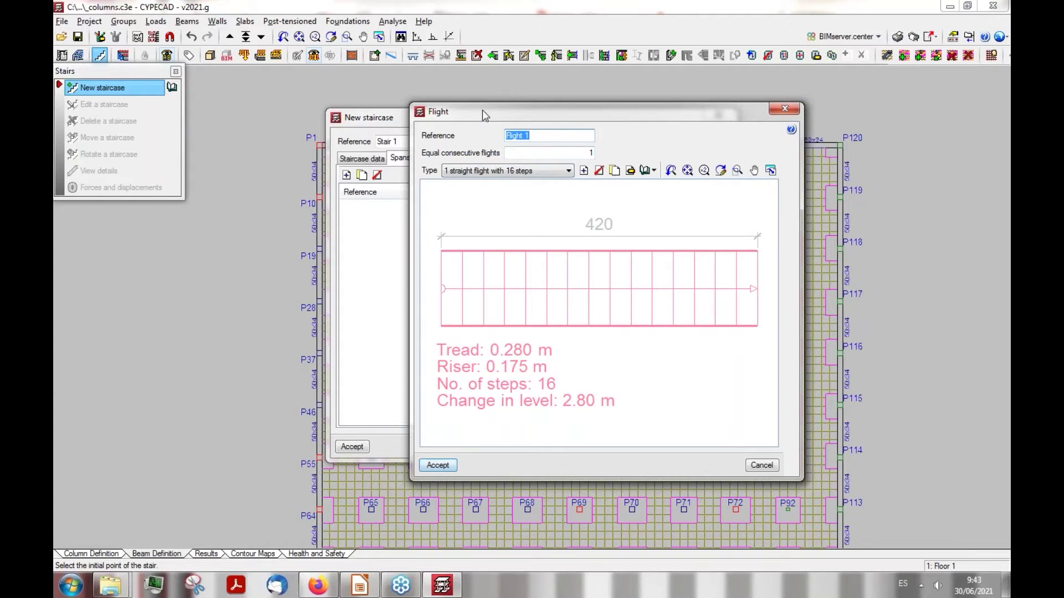
left_click_drag(482, 113, 496, 109)
left_click(582, 168)
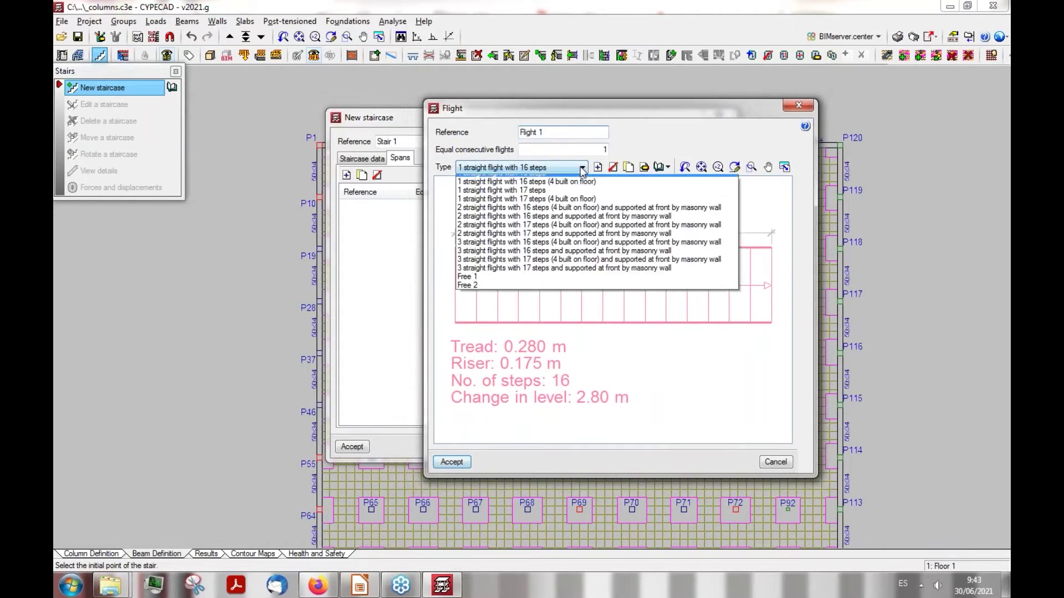
left_click(541, 232)
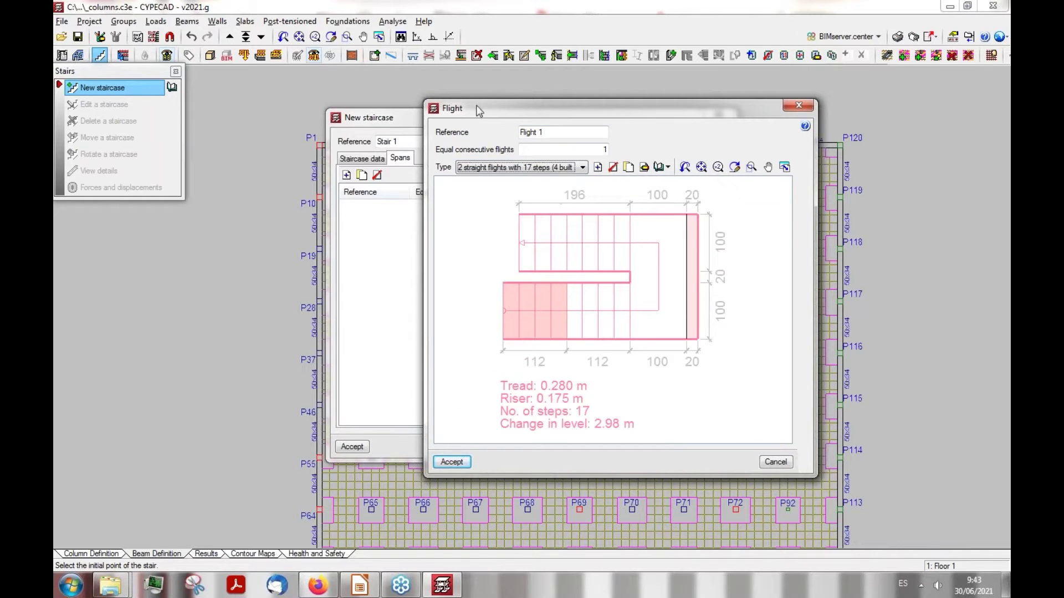
left_click_drag(505, 112, 449, 117)
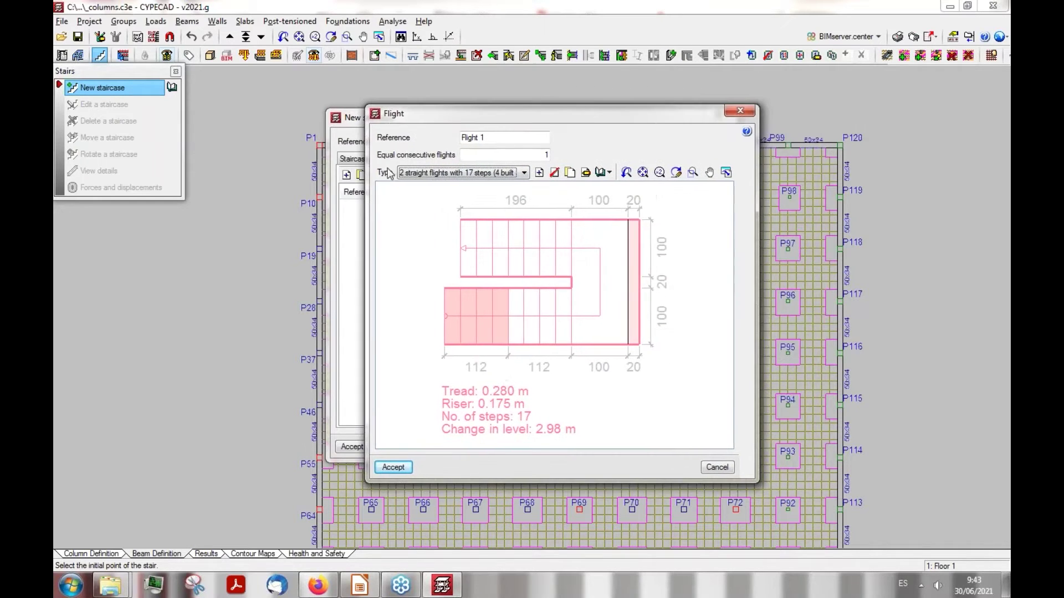
left_click(397, 467)
left_click(352, 446)
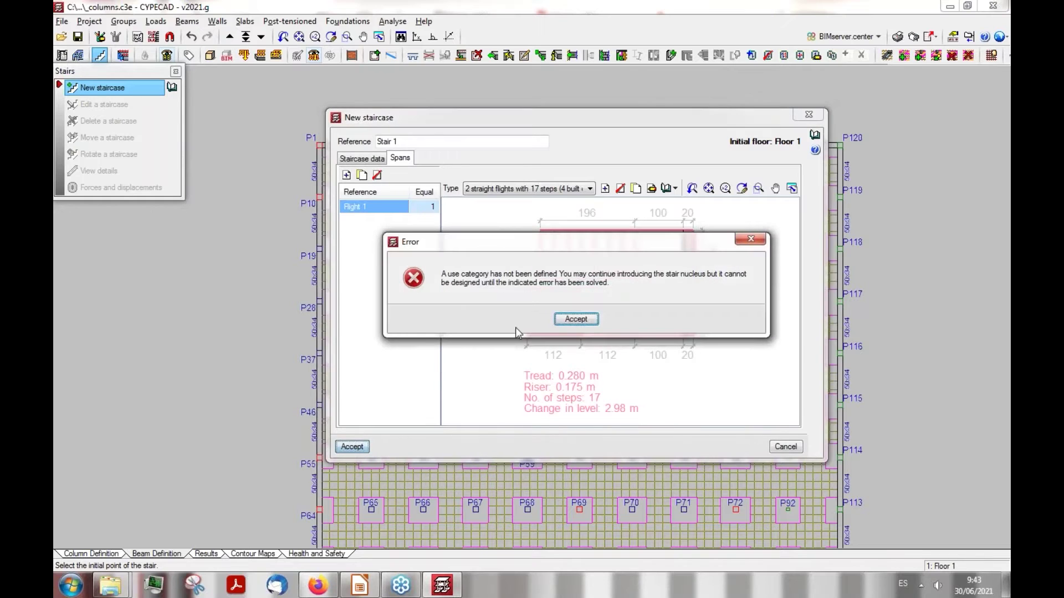
left_click(581, 325)
Place the staircase horizontally in the bay between columns P13, P14, P22 and P26, using orthogonal mode for its direction
scroll(501, 216, "up", 5)
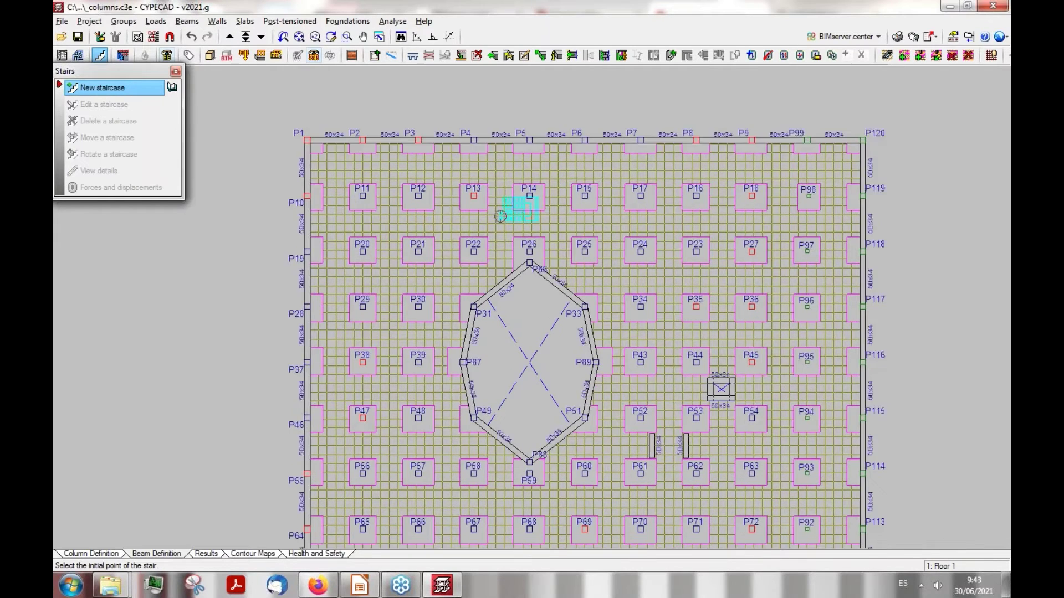
scroll(501, 217, "up", 1)
left_click(434, 255)
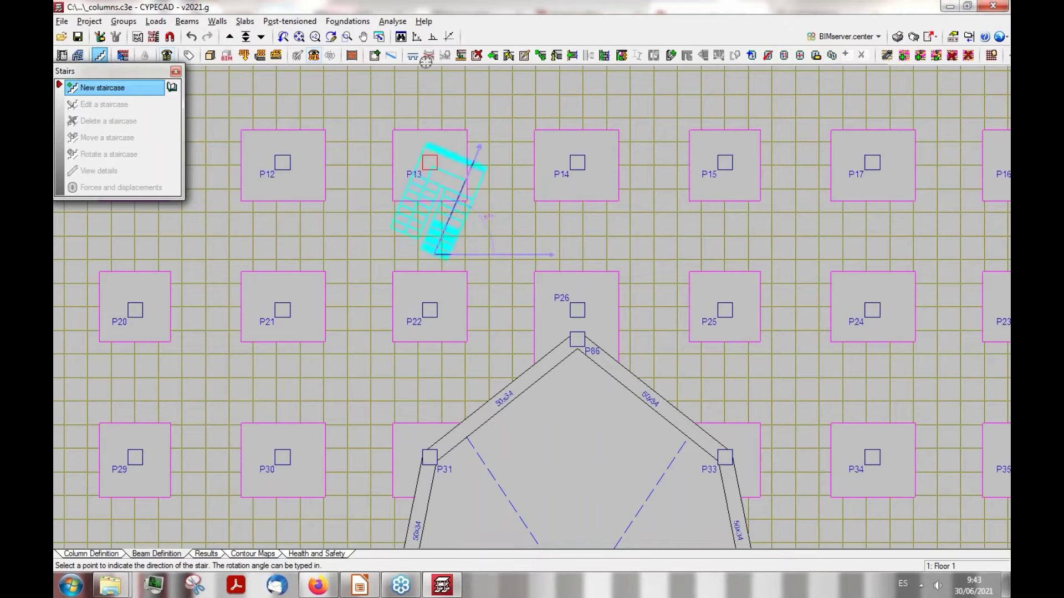
left_click(433, 36)
left_click(504, 177)
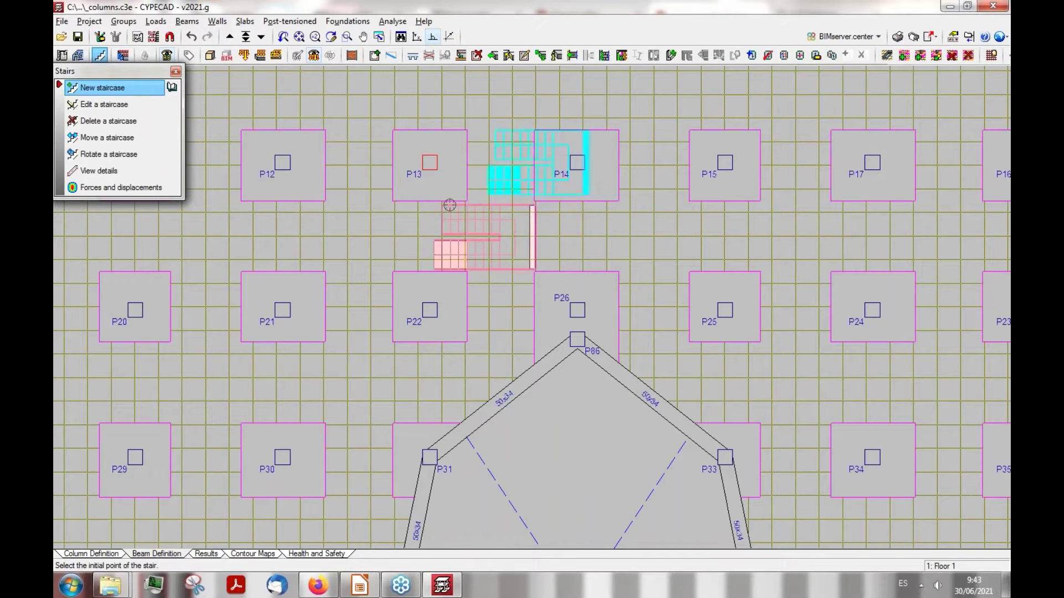
scroll(471, 212, "down", 5)
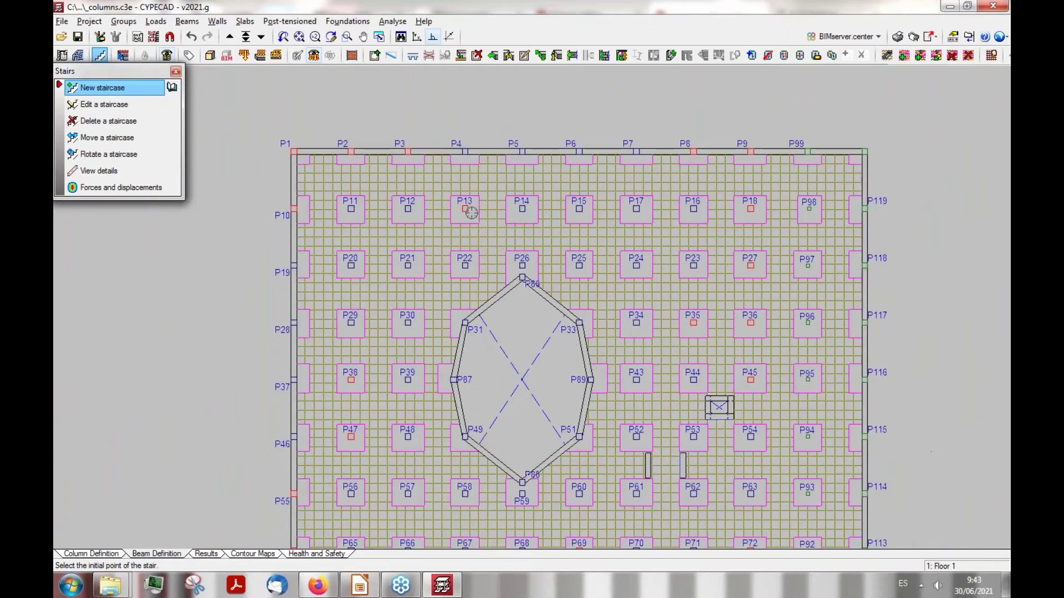
scroll(471, 213, "down", 1)
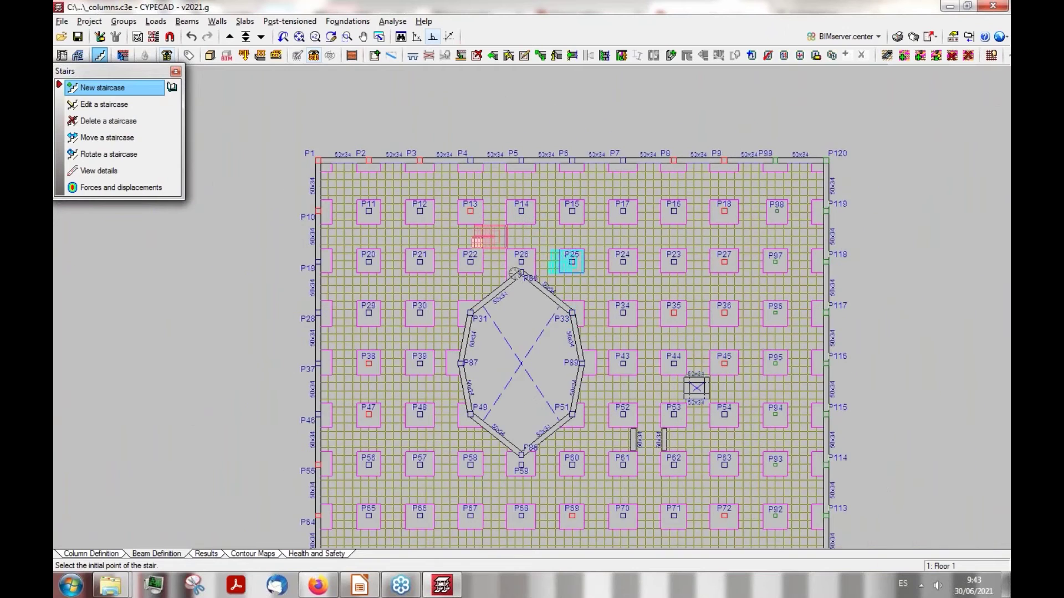
Examine the staircase, the slab openings and the edge beams in the 3D view of the building
left_click(209, 55)
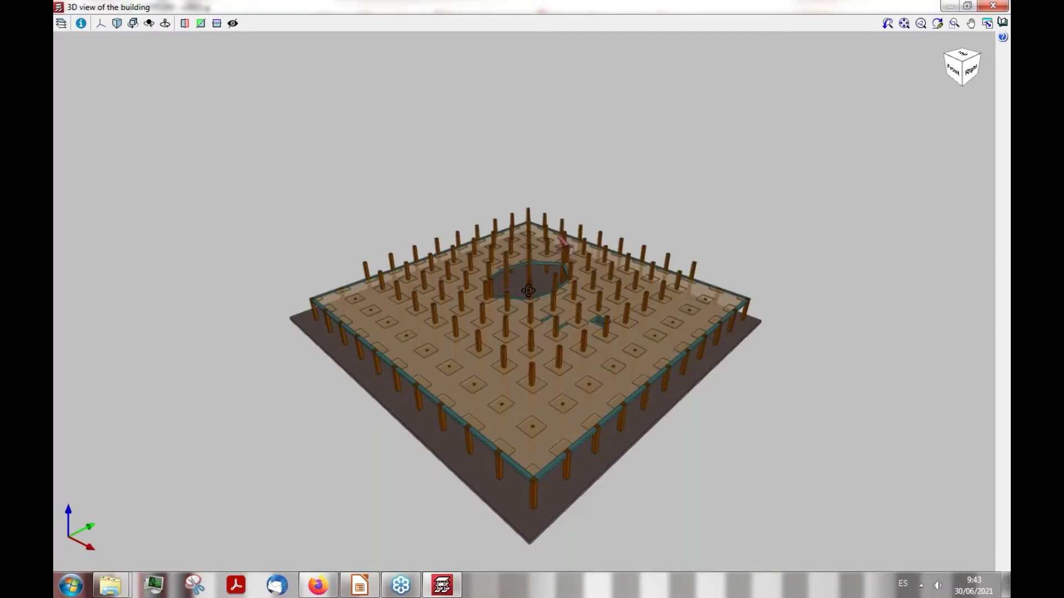
left_click_drag(526, 291, 541, 241)
scroll(521, 264, "up", 8)
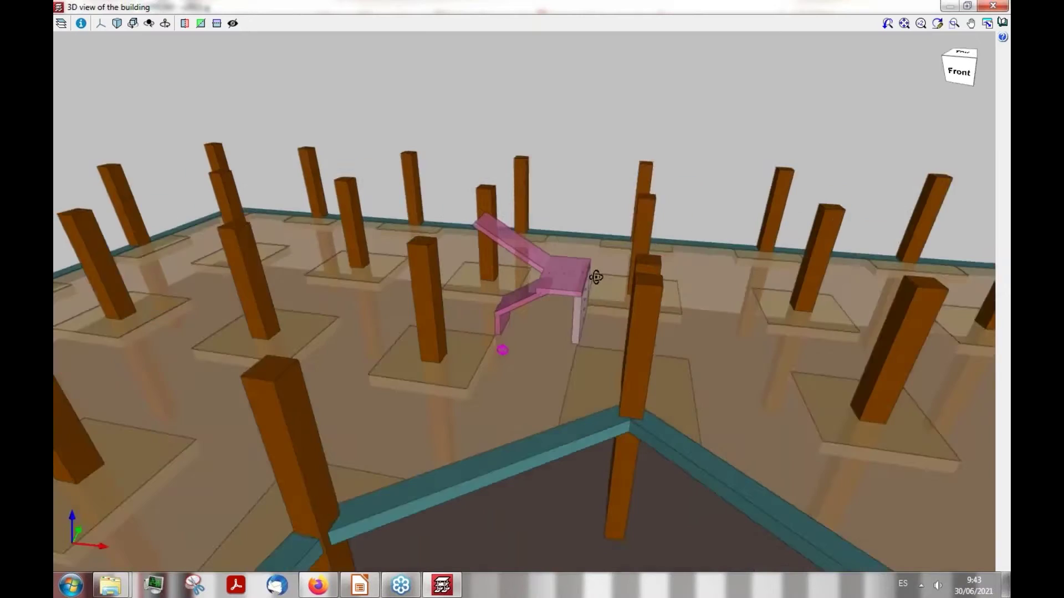
left_click_drag(595, 277, 632, 272)
left_click_drag(515, 255, 423, 199)
scroll(423, 199, "down", 5)
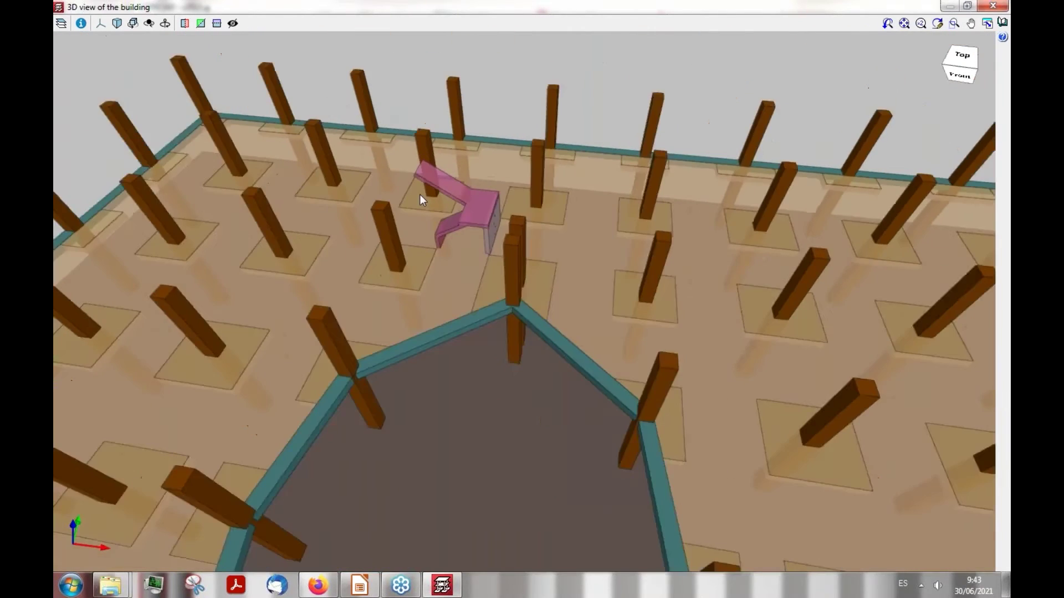
scroll(498, 190, "down", 4)
scroll(656, 356, "up", 10)
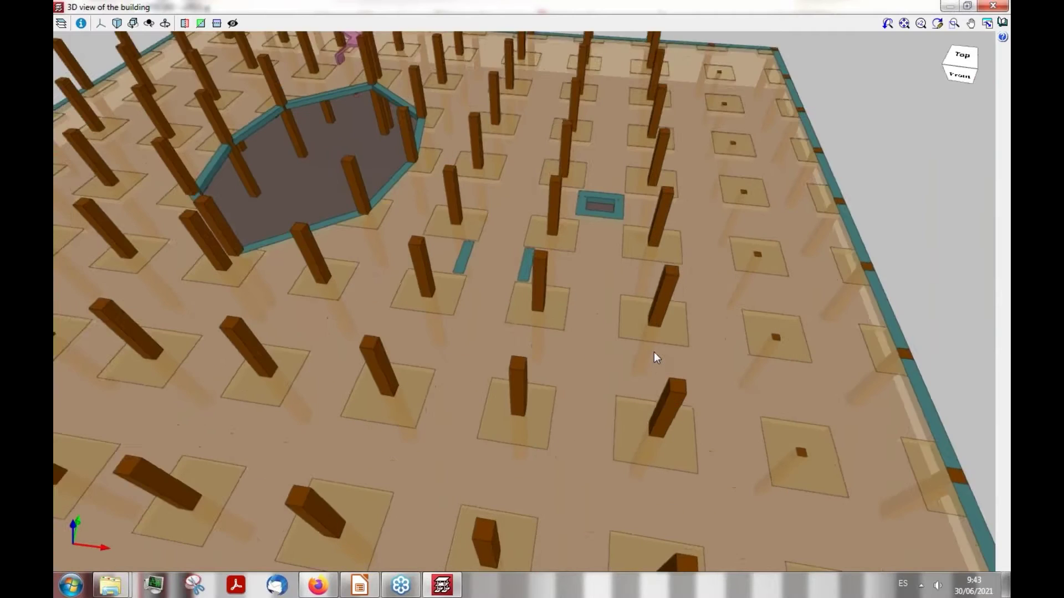
scroll(483, 181, "down", 6)
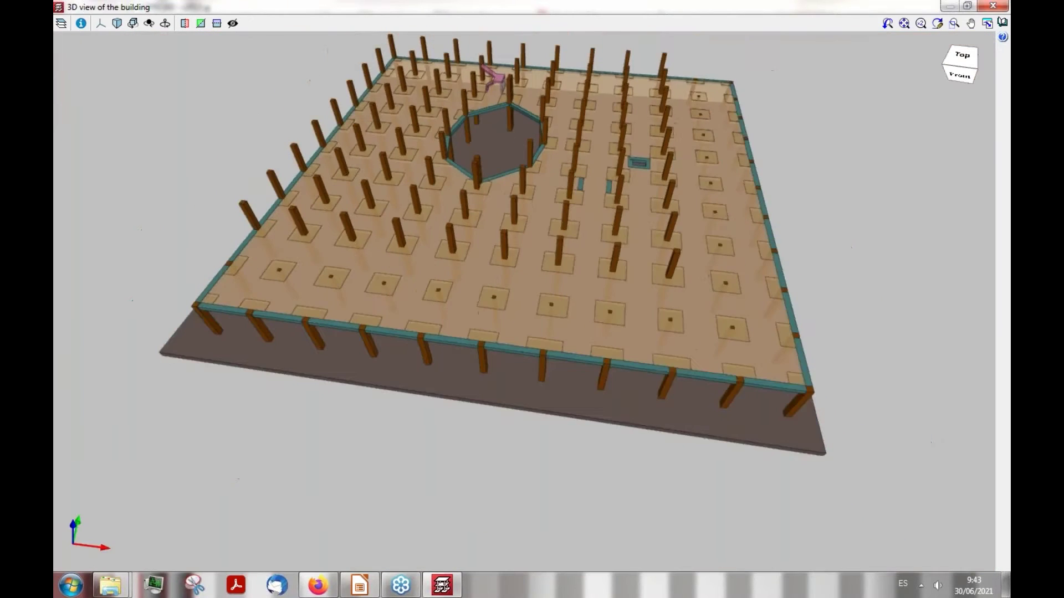
scroll(527, 91, "up", 6)
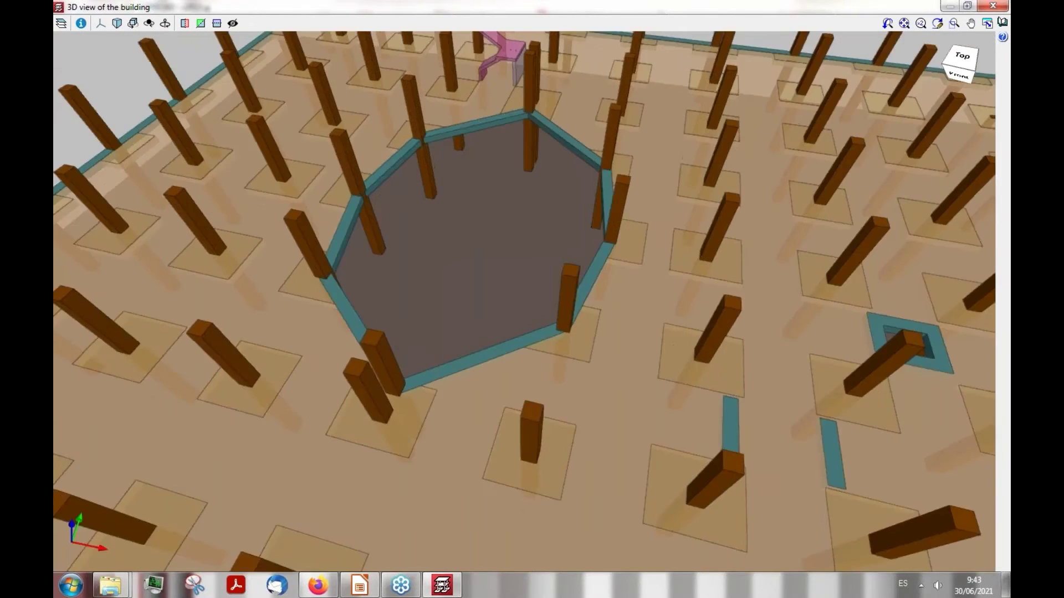
scroll(493, 227, "down", 6)
scroll(437, 228, "down", 4)
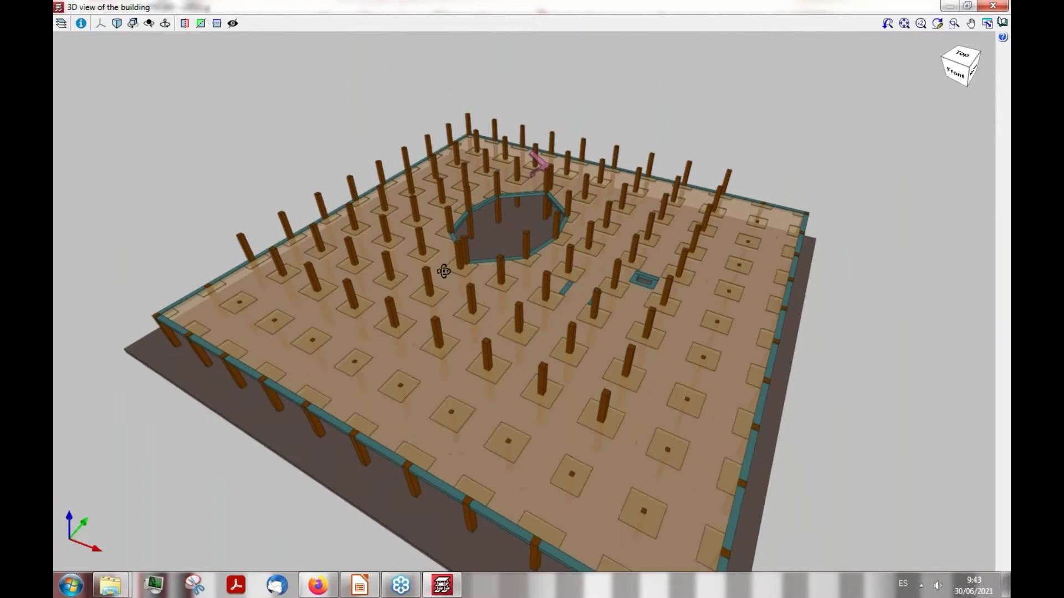
scroll(341, 278, "up", 3)
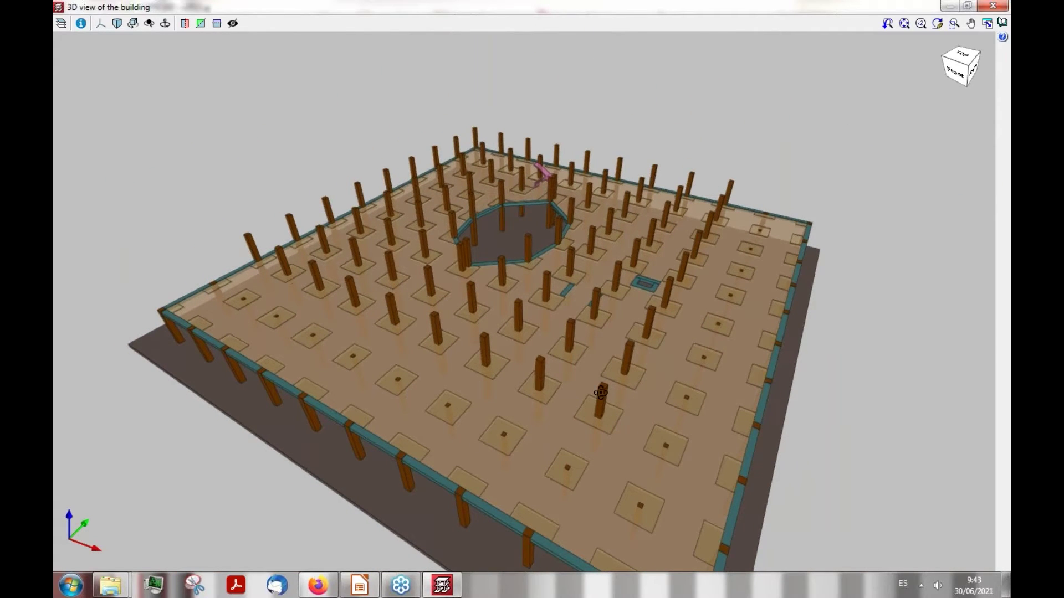
Close the 3D view and the incidents report, and open the project "_integrated structure", dismissing its analysis error report
middle_click_drag(577, 404, 599, 408)
key("alt+F4")
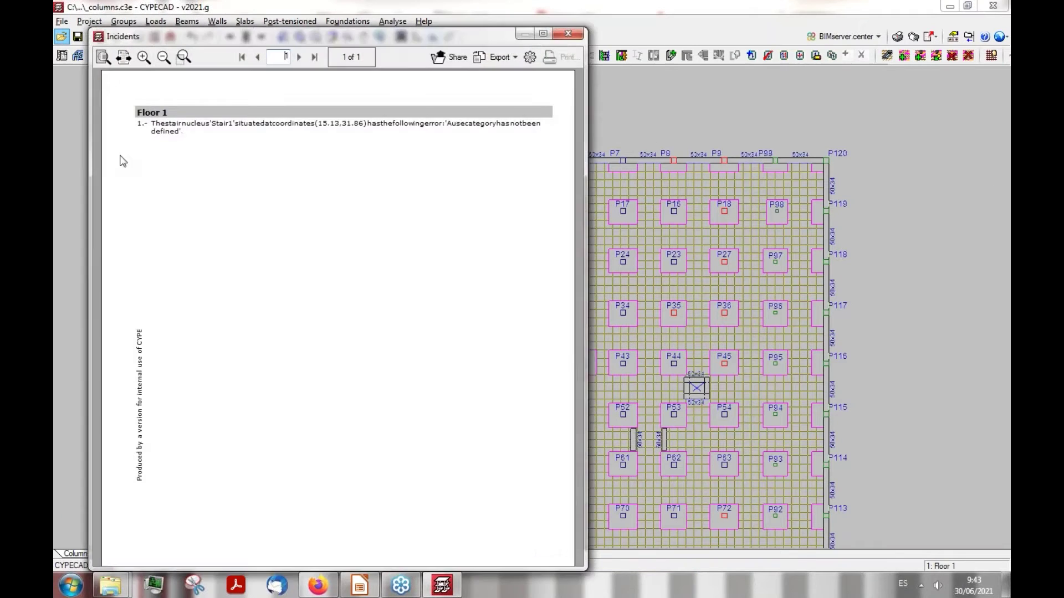
left_click(570, 33)
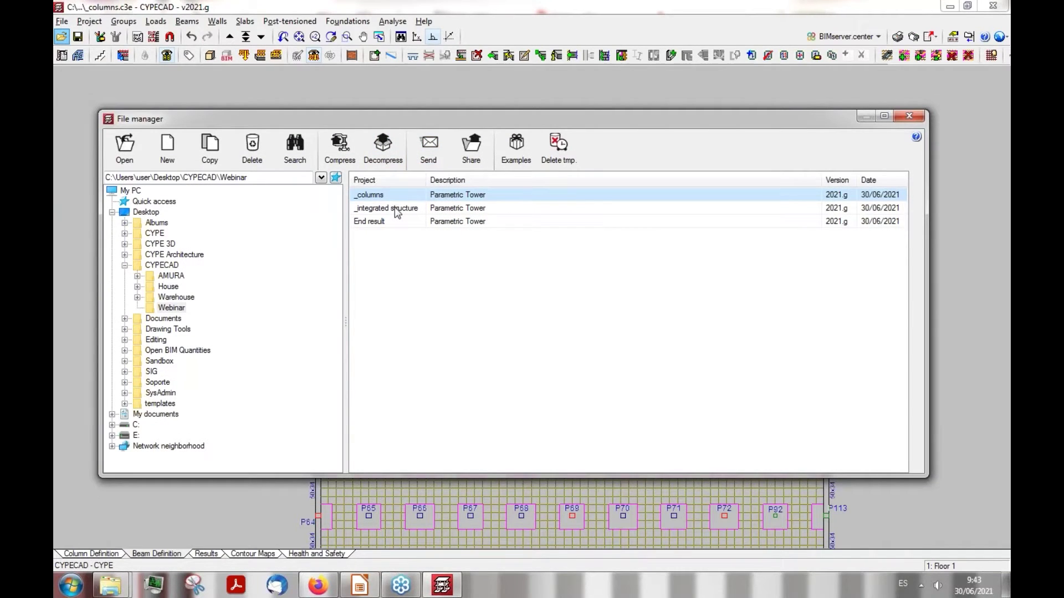
double_click(397, 209)
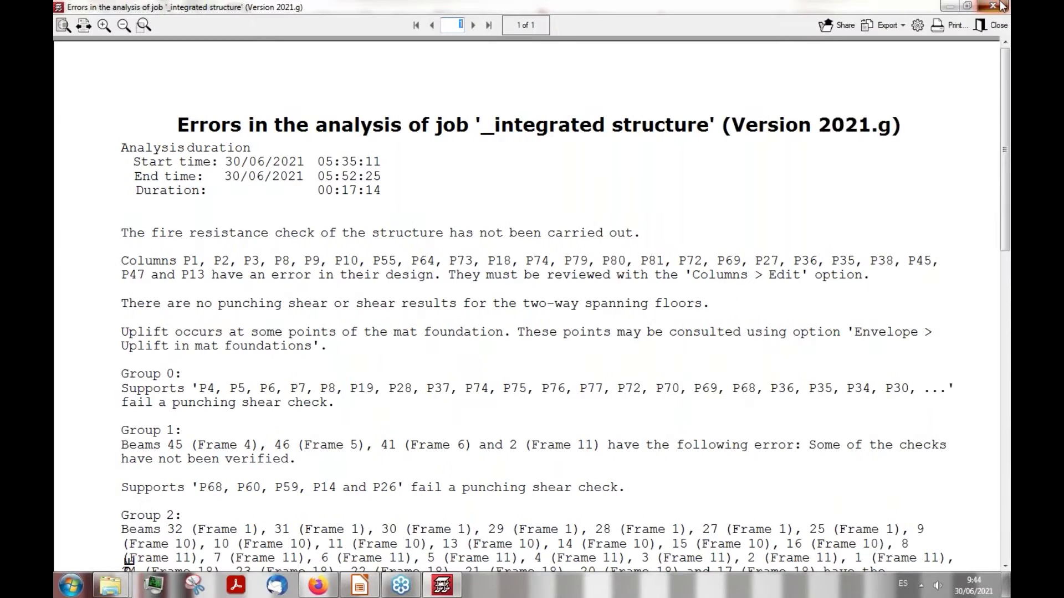
left_click(1001, 5)
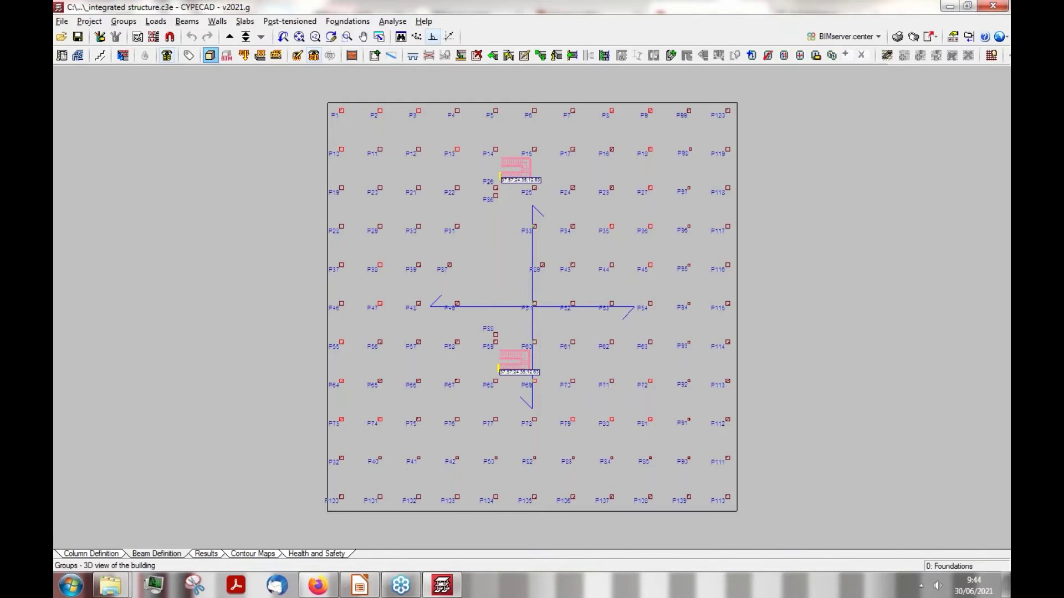
Examine both waffle slab floors, the central opening and the stair openings in the 3D view of the building
left_click(210, 55)
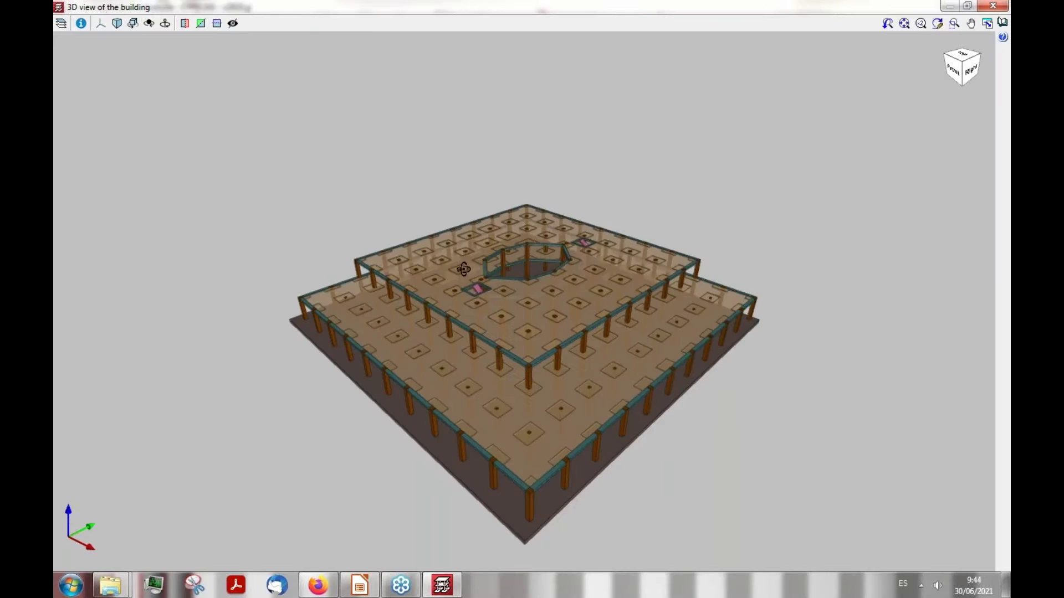
middle_click_drag(469, 271, 515, 267)
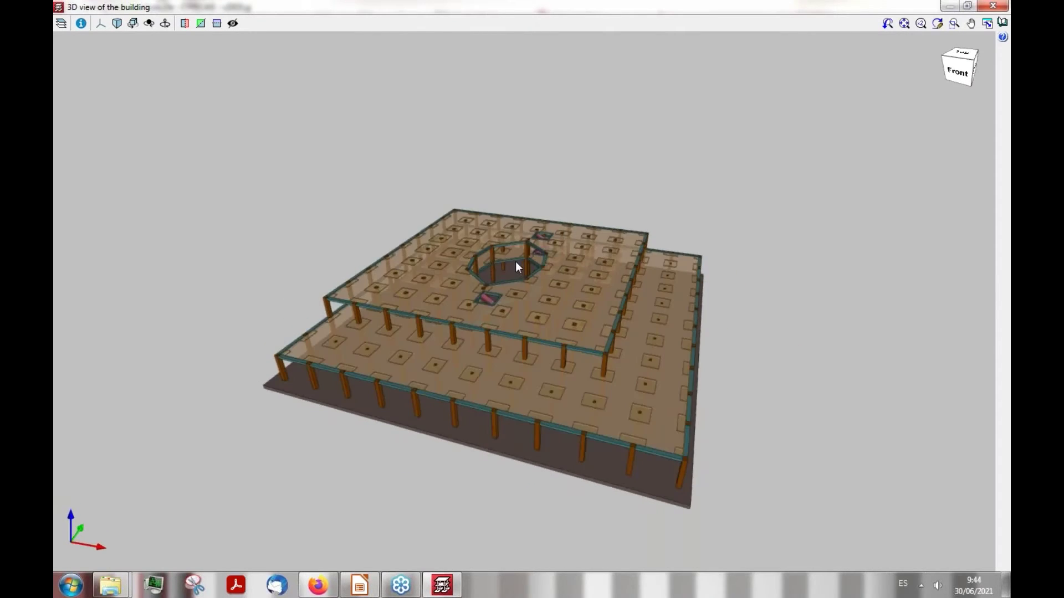
scroll(515, 267, "up", 5)
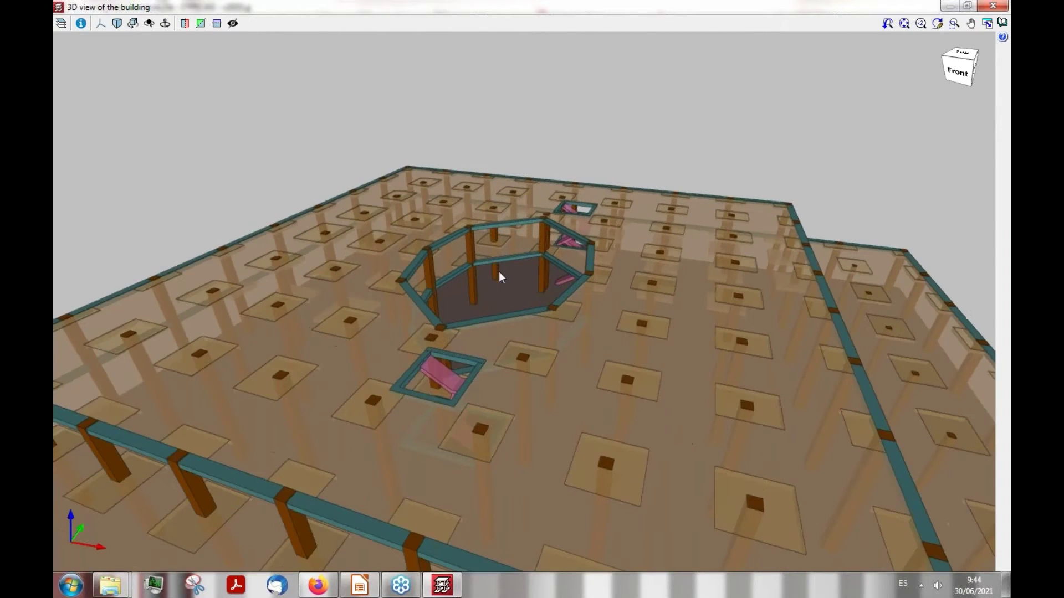
middle_click_drag(495, 272, 471, 303)
scroll(473, 290, "down", 4)
left_click(968, 6)
left_click(992, 5)
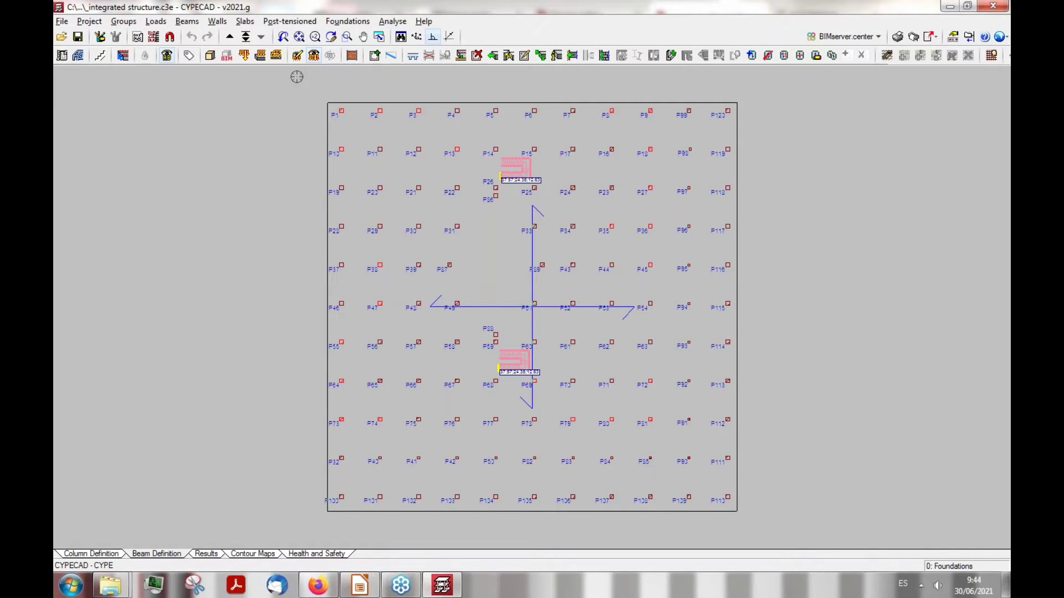
On Floor 2, import the CYPE 3D job "Computational tower3" as an integrated 3D structure, positioned at column P73
left_click(230, 37)
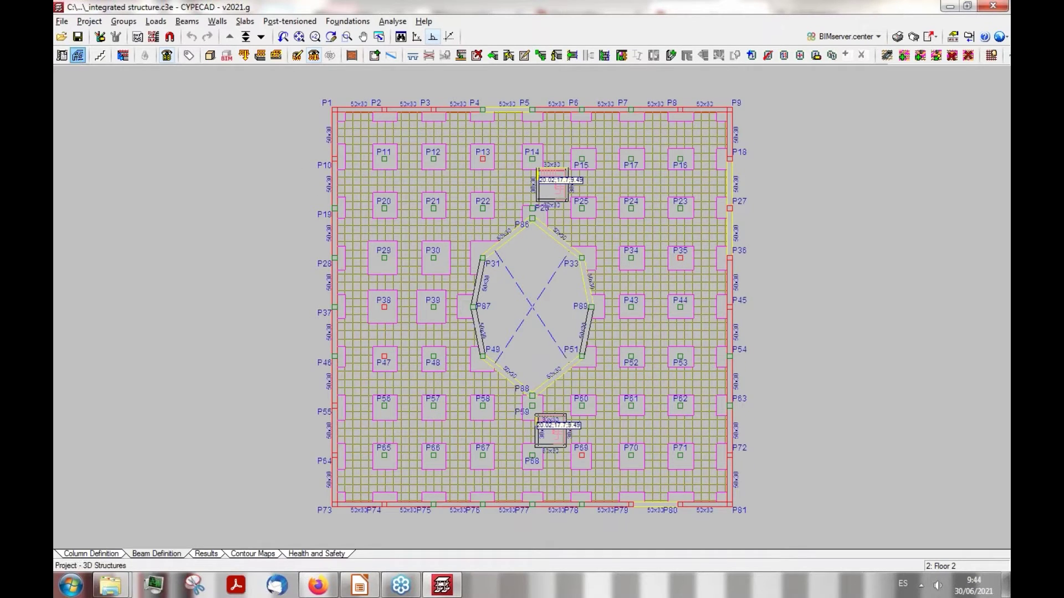
left_click(78, 55)
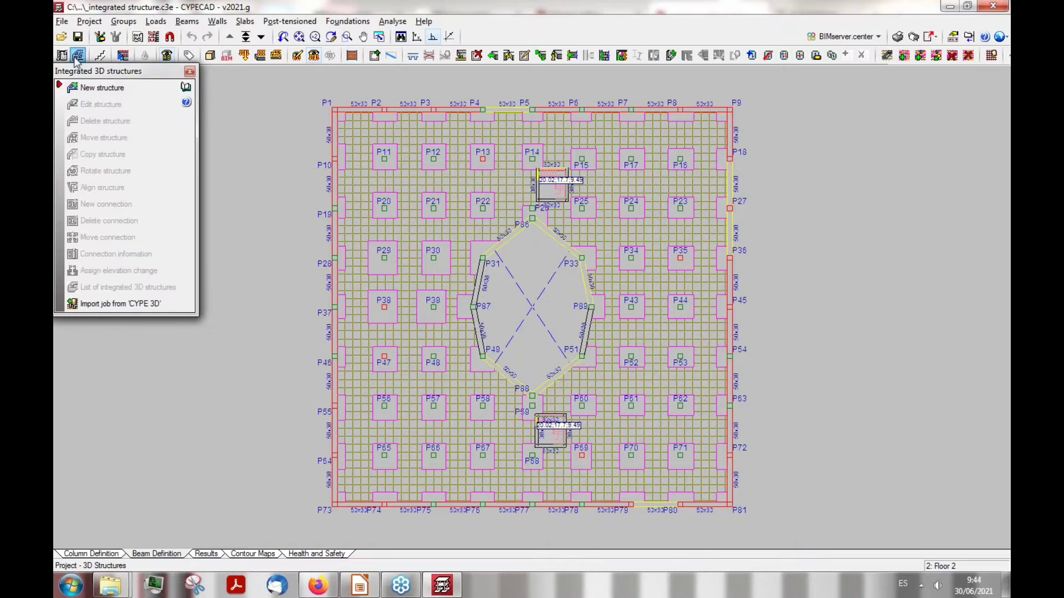
left_click(106, 304)
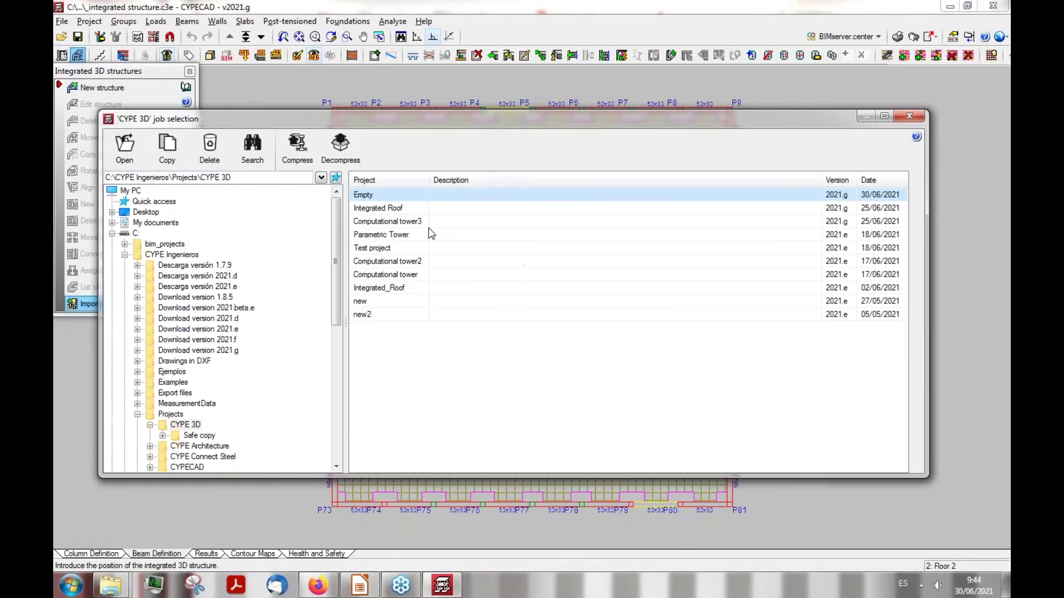
left_click(411, 223)
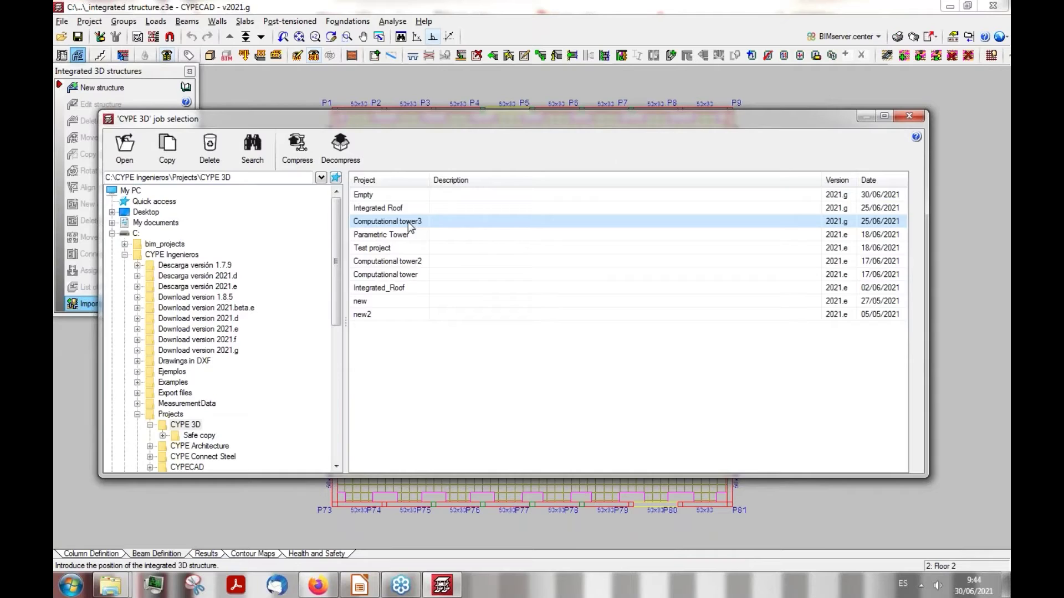
double_click(408, 223)
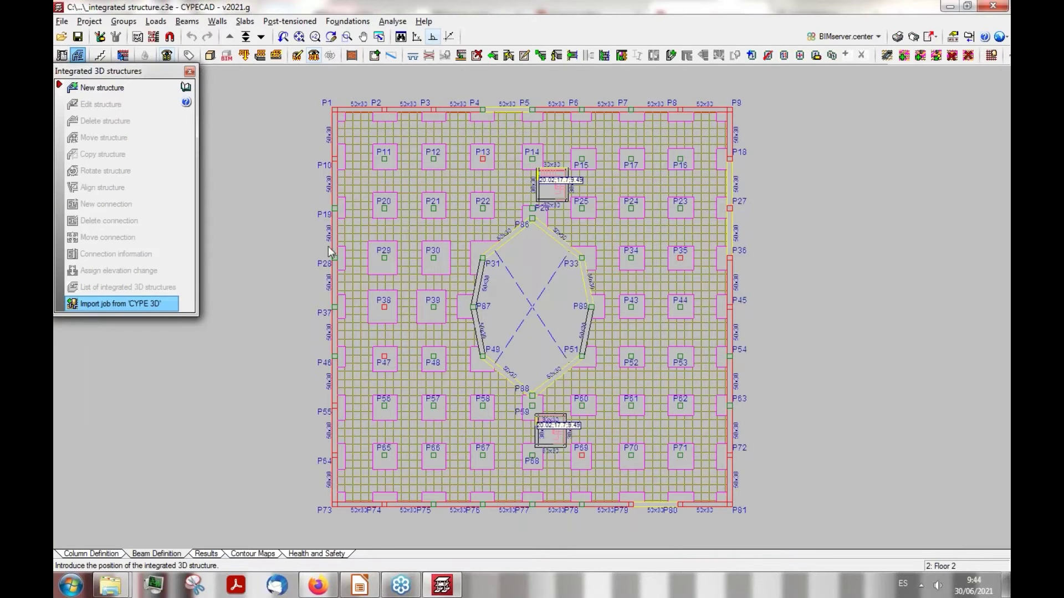
left_click(338, 299)
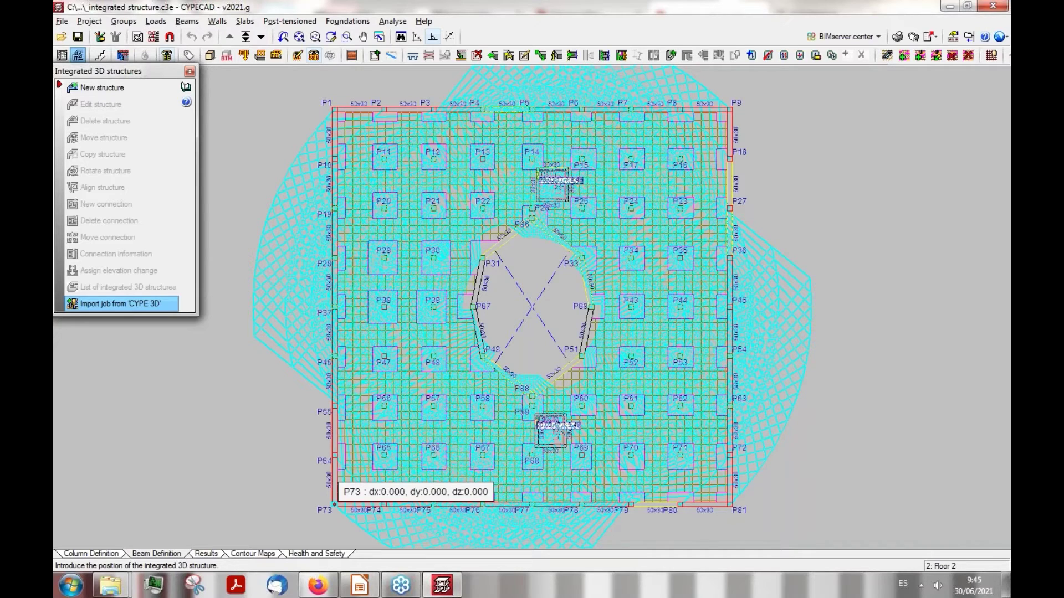
left_click(334, 505)
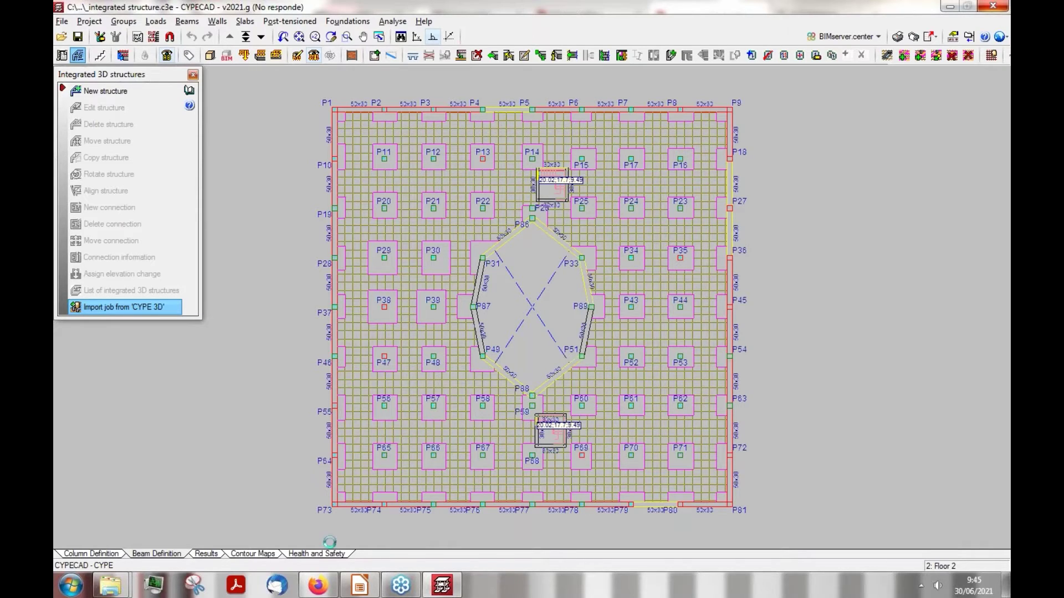
Switch to the browser and review the "Computational Tower x3" project, its 3D design and its model list on BIMserver.center
left_click(318, 586)
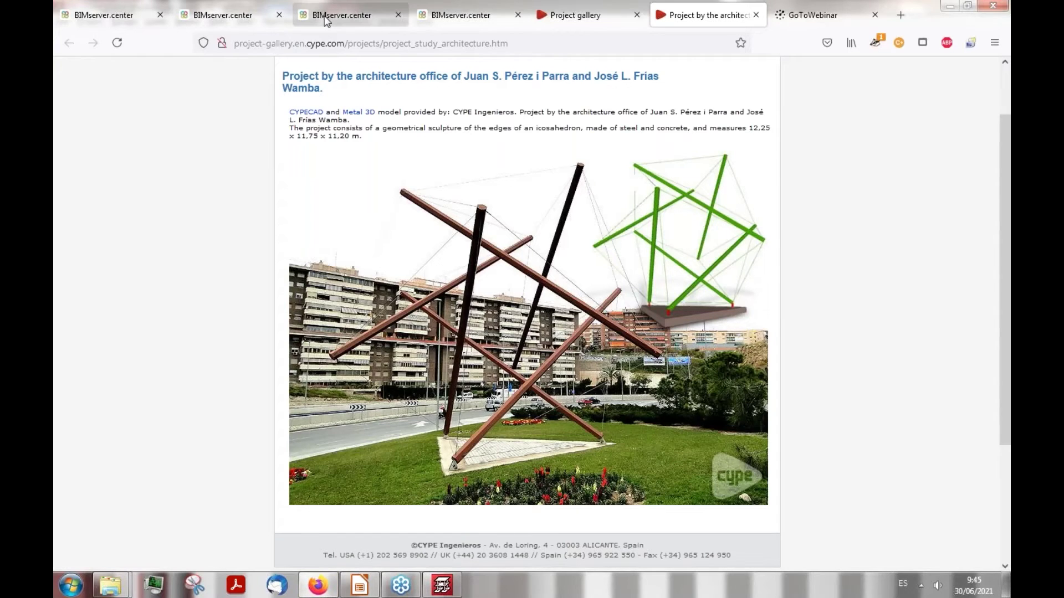
left_click(341, 16)
left_click(221, 17)
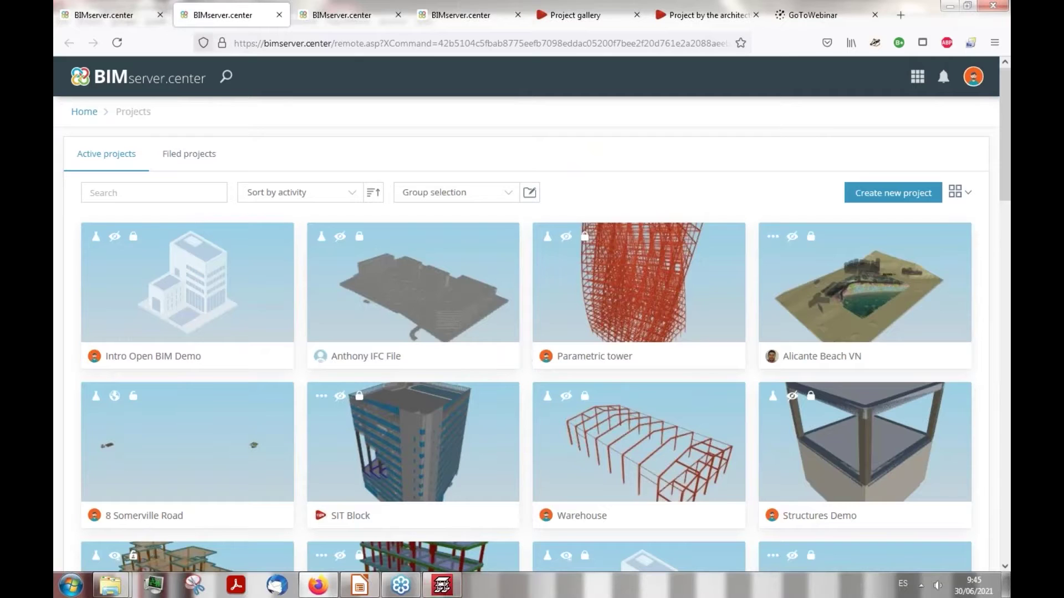
left_click(338, 17)
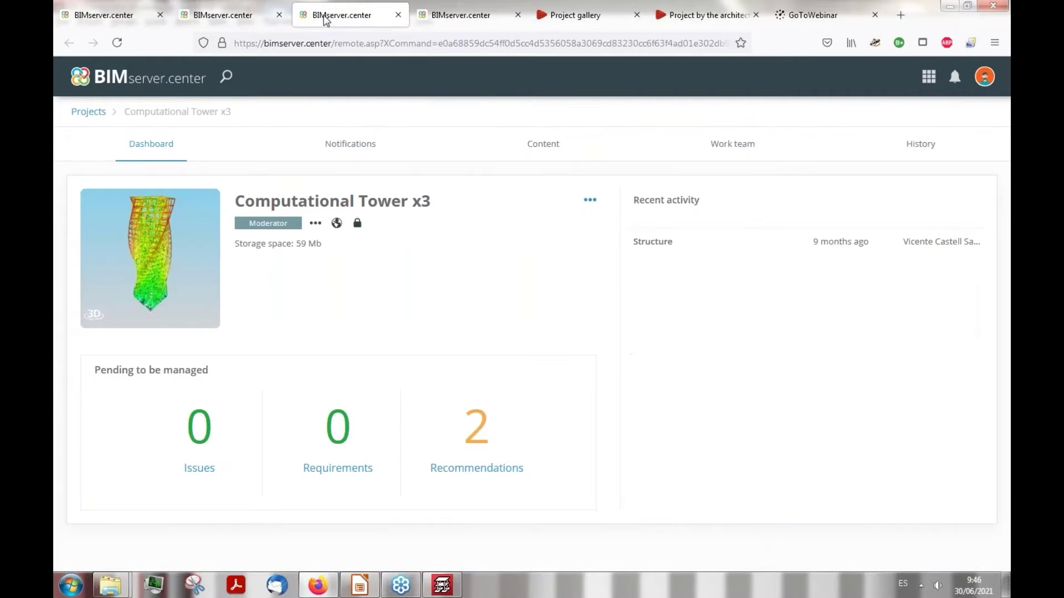
left_click(473, 22)
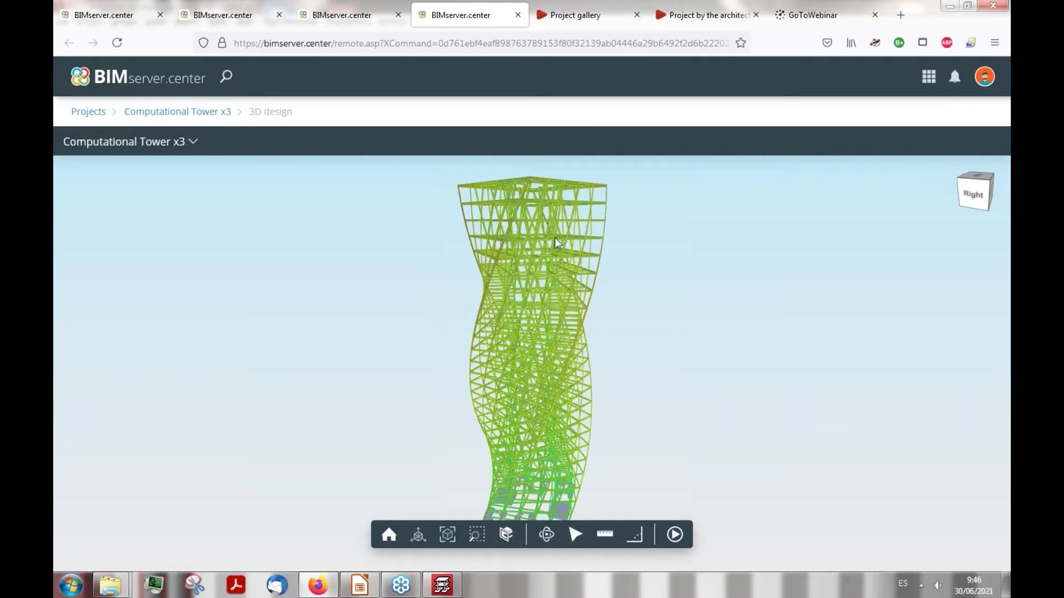
left_click(193, 144)
mouse_move(92, 210)
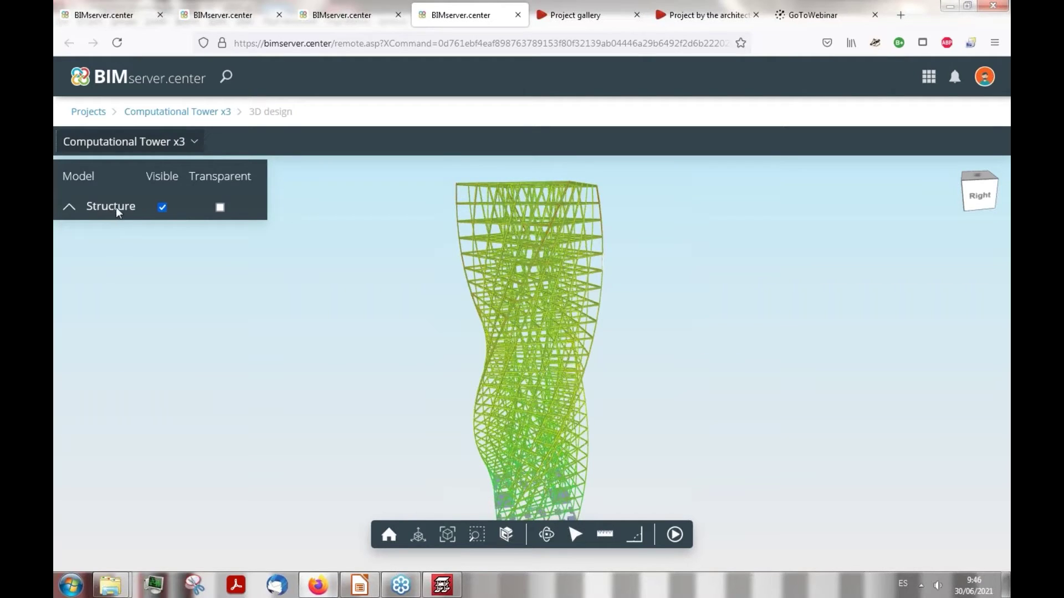
Switch back to CYPECAD and examine in 3D how the integrated steel tower meets the concrete columns and slab
left_click(442, 586)
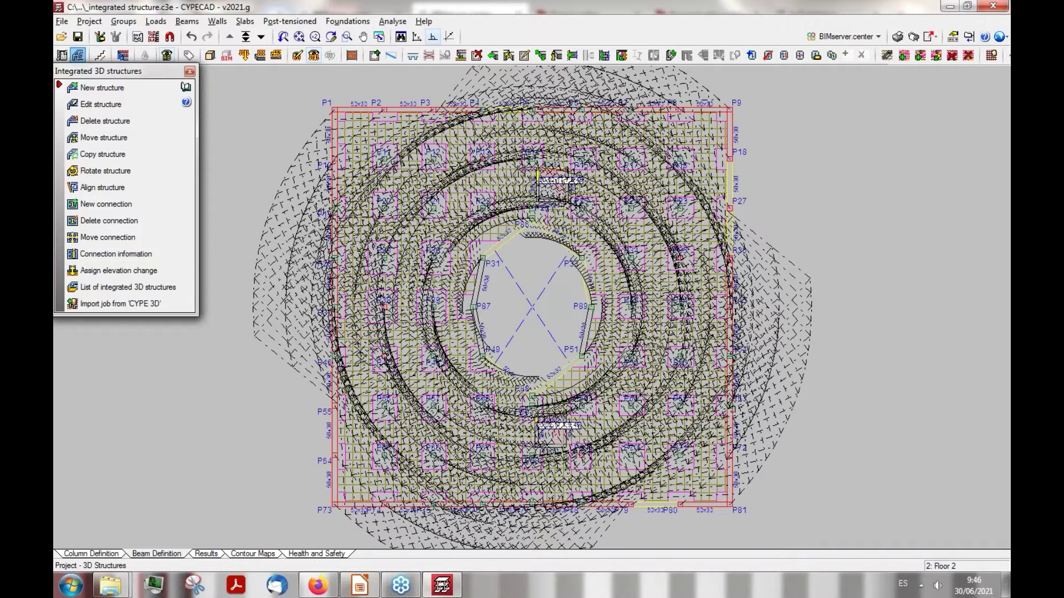
left_click(211, 56)
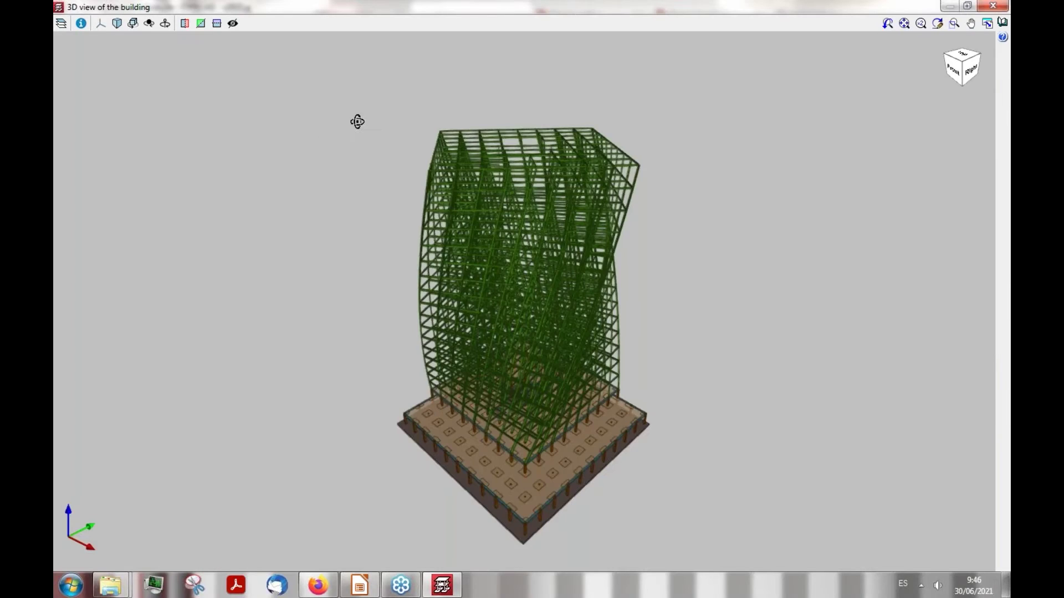
left_click_drag(332, 113, 280, 99)
scroll(524, 531, "up", 10)
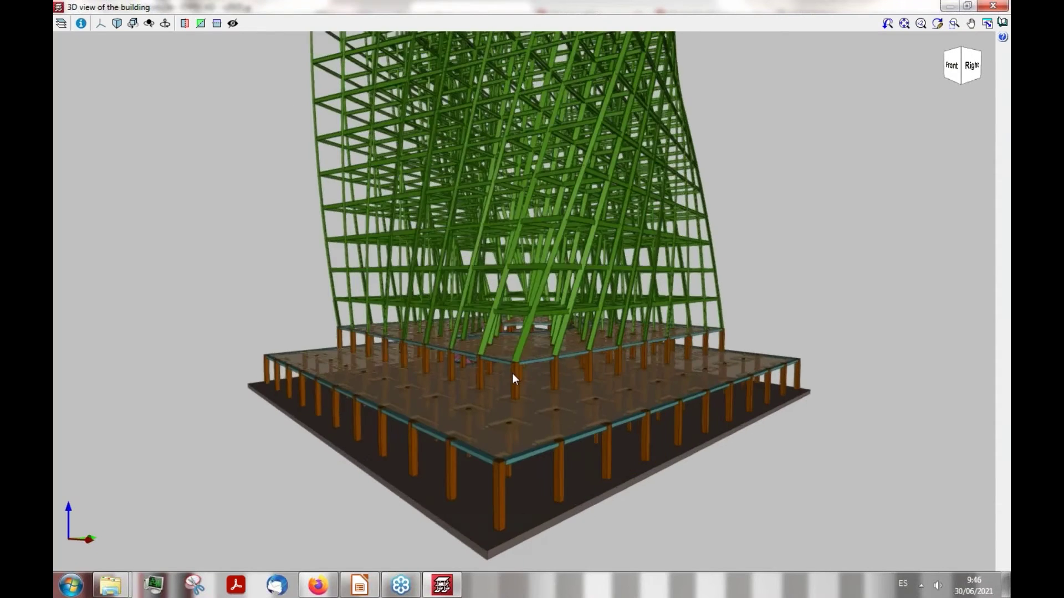
scroll(522, 336, "up", 8)
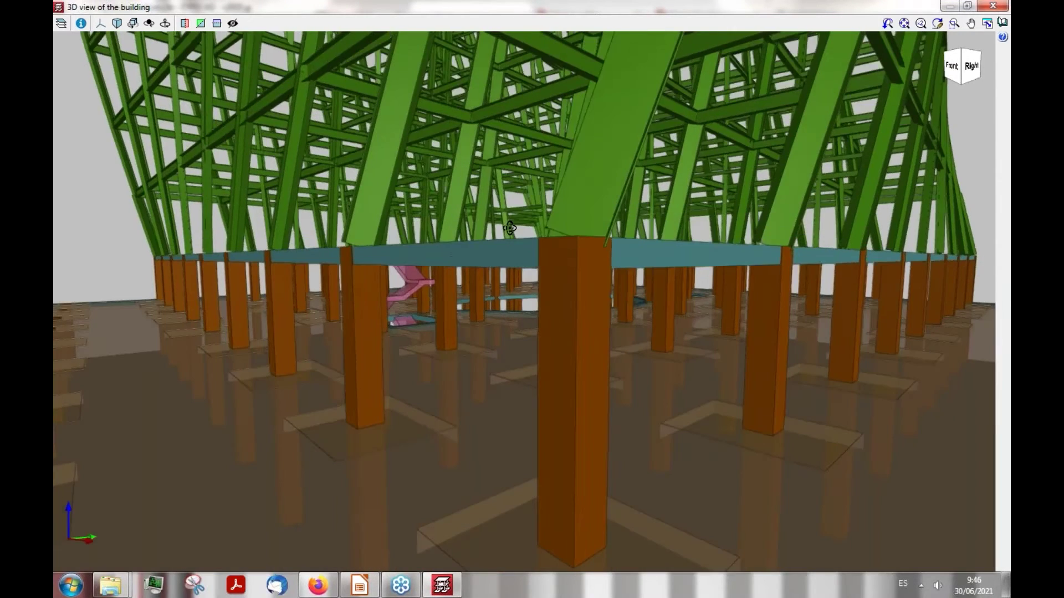
scroll(438, 427, "down", 15)
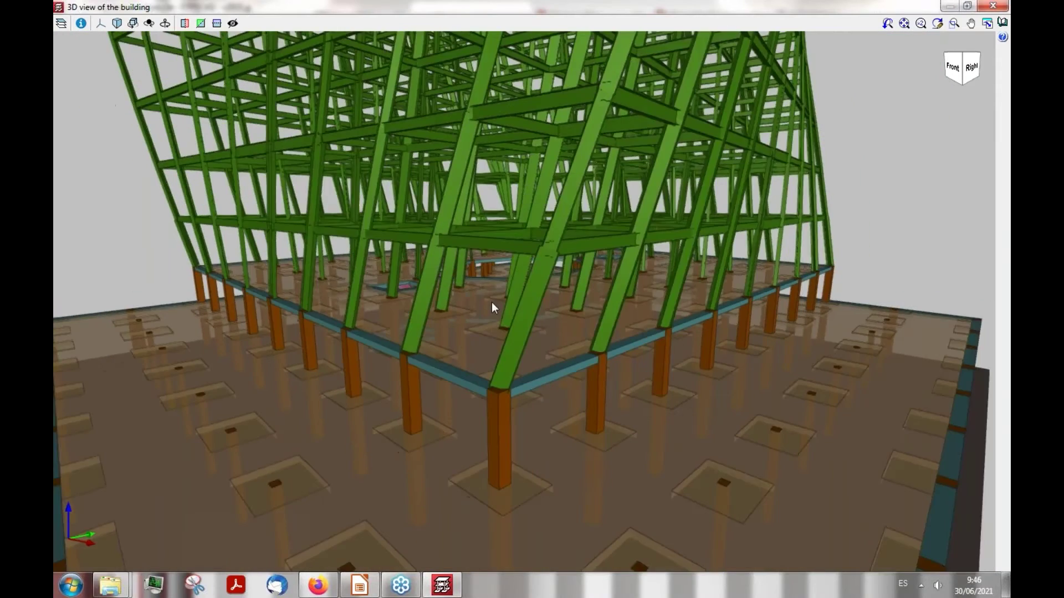
scroll(452, 221, "up", 8)
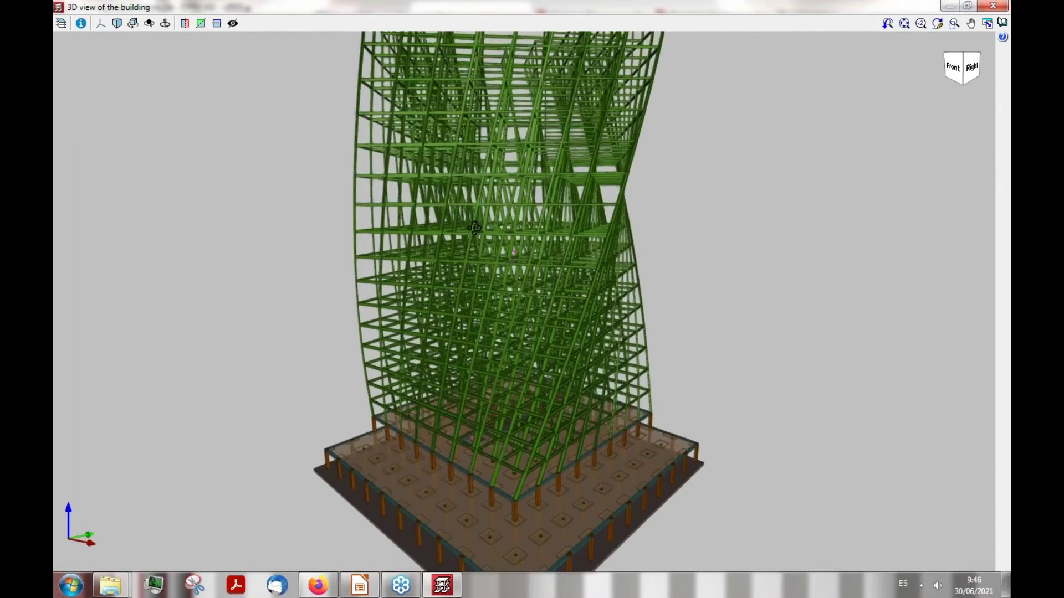
scroll(509, 254, "down", 10)
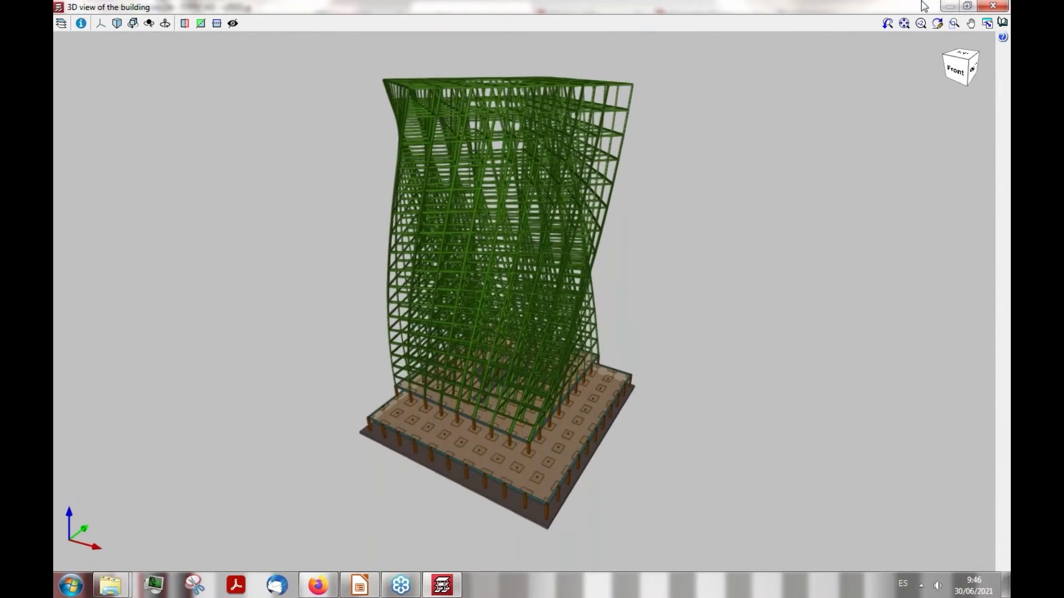
left_click(995, 6)
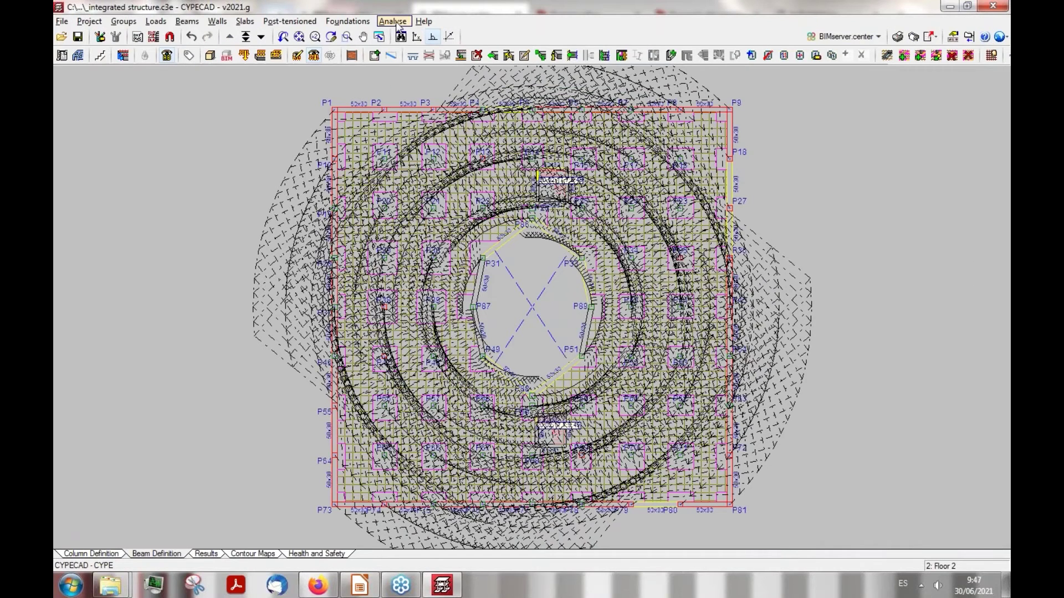
Look over the available project analysis options, including the one with foundation, without starting an analysis
left_click(396, 24)
left_click(398, 26)
left_click(398, 28)
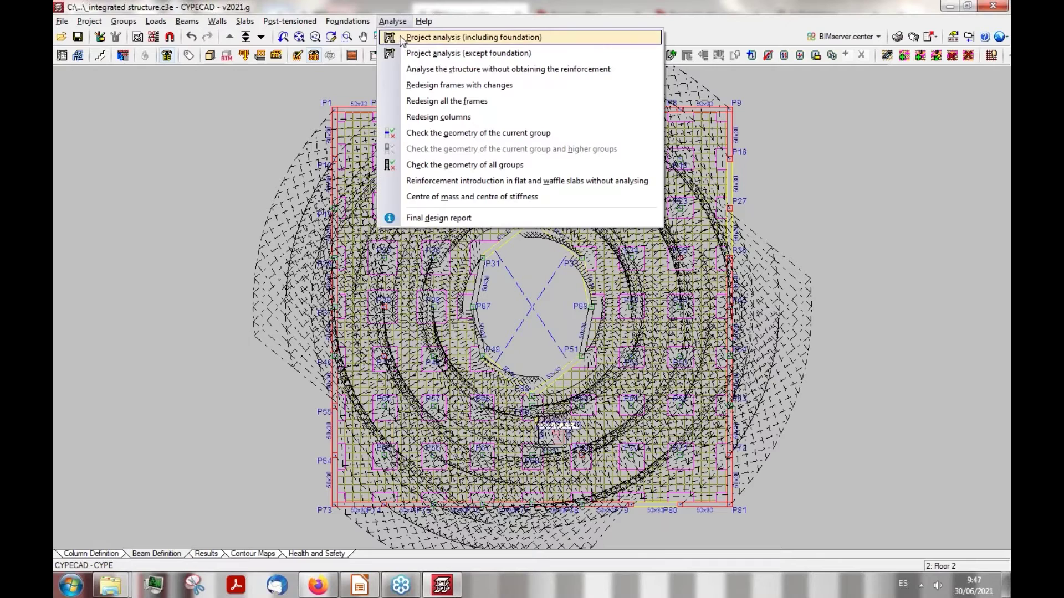
key("Escape")
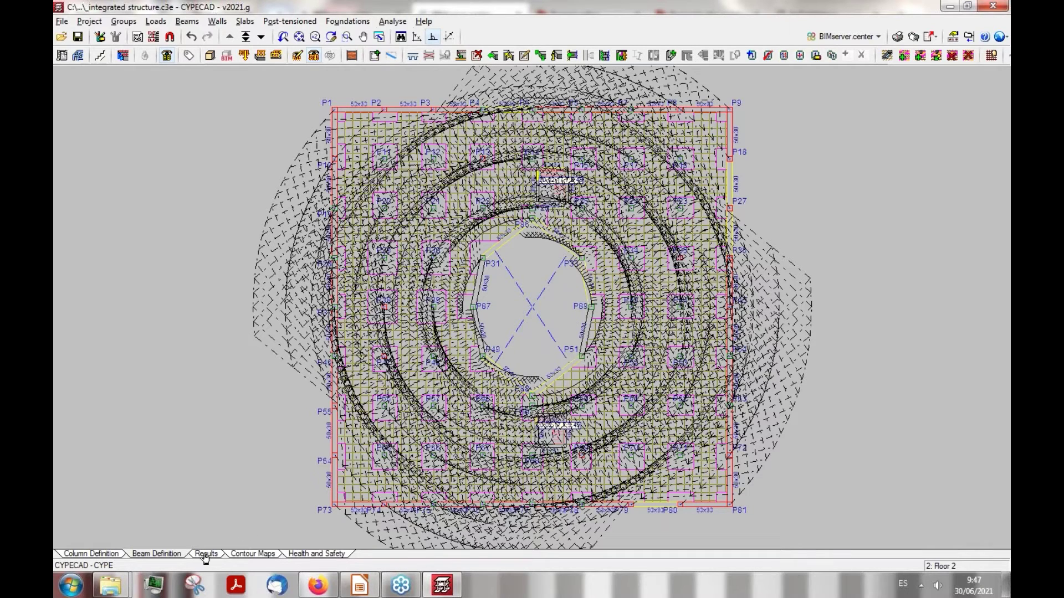
Open the analysed project "End result" and dismiss its analysis error report
left_click(61, 36)
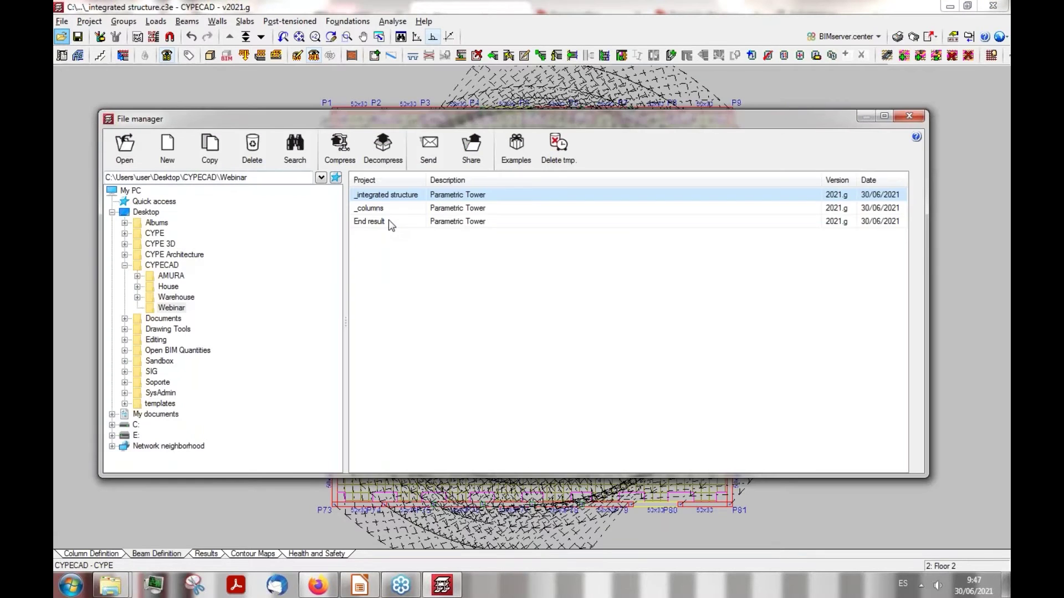
double_click(388, 221)
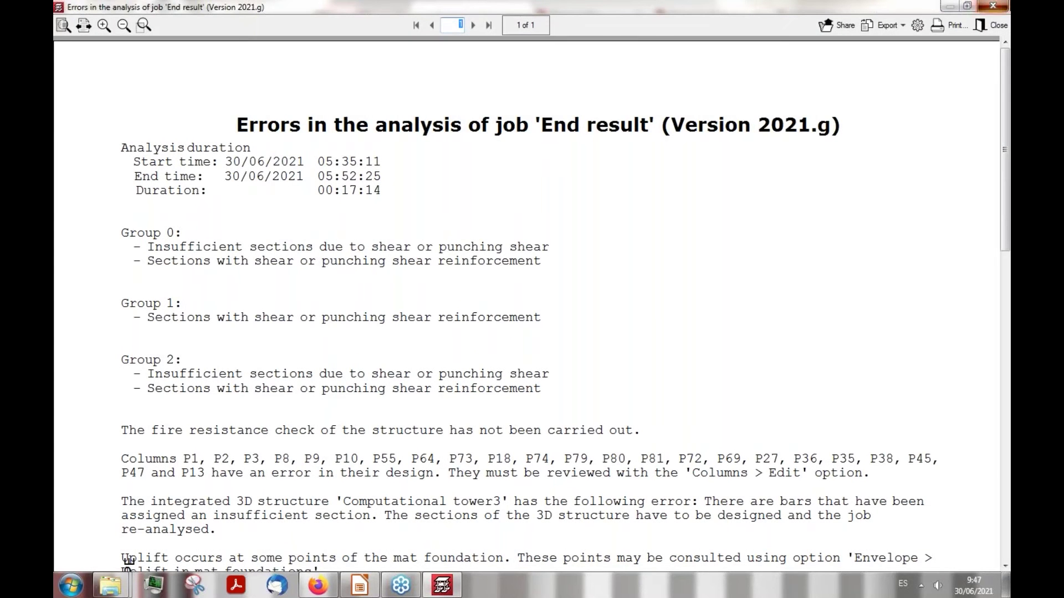
left_click(992, 6)
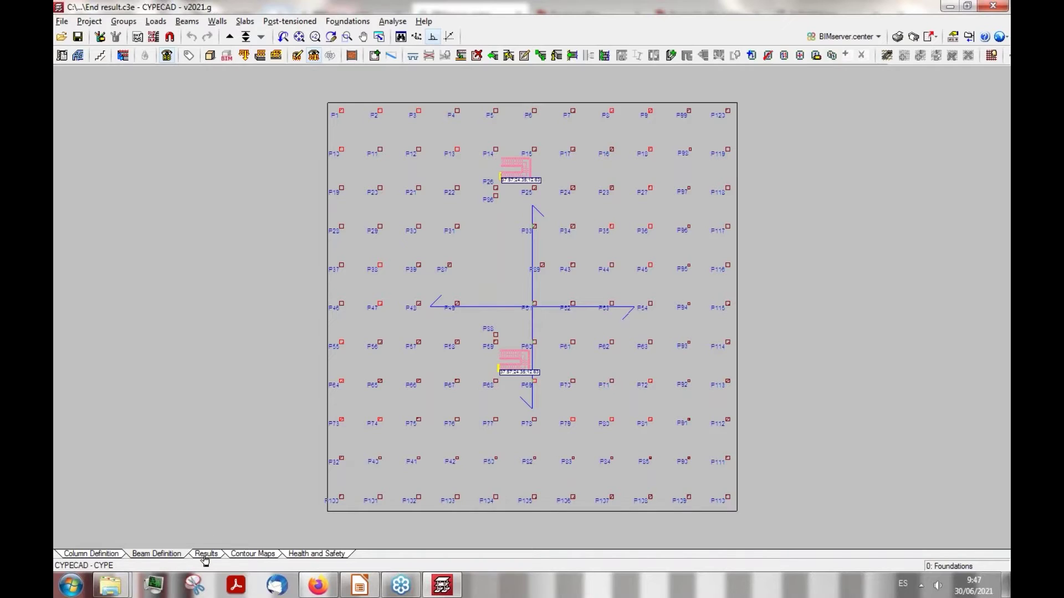
Go to the results of the analysed project and inspect the complete tower in the 3D view
left_click(205, 554)
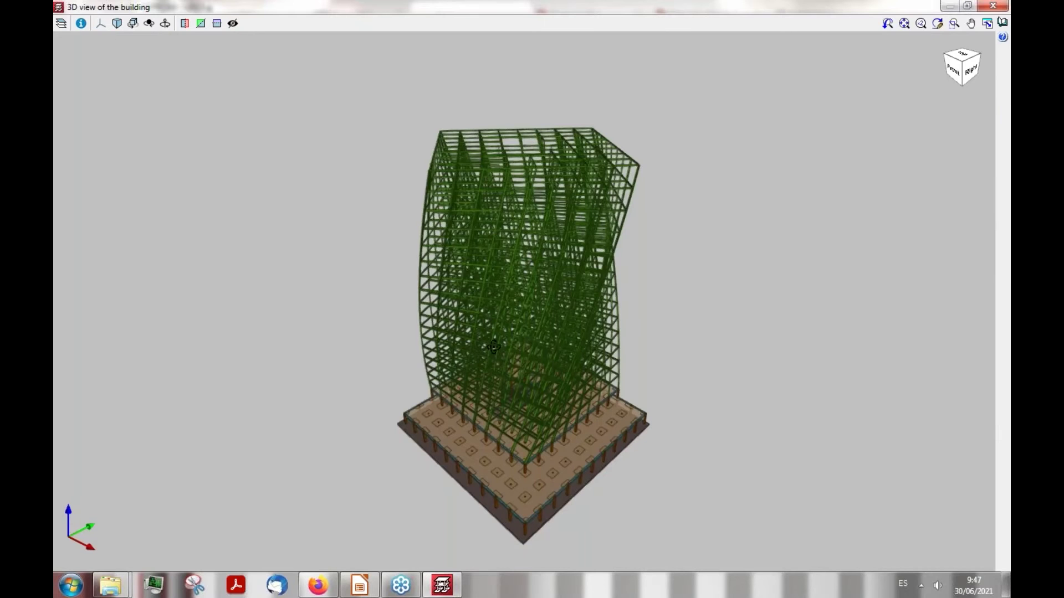
left_click_drag(494, 347, 607, 274)
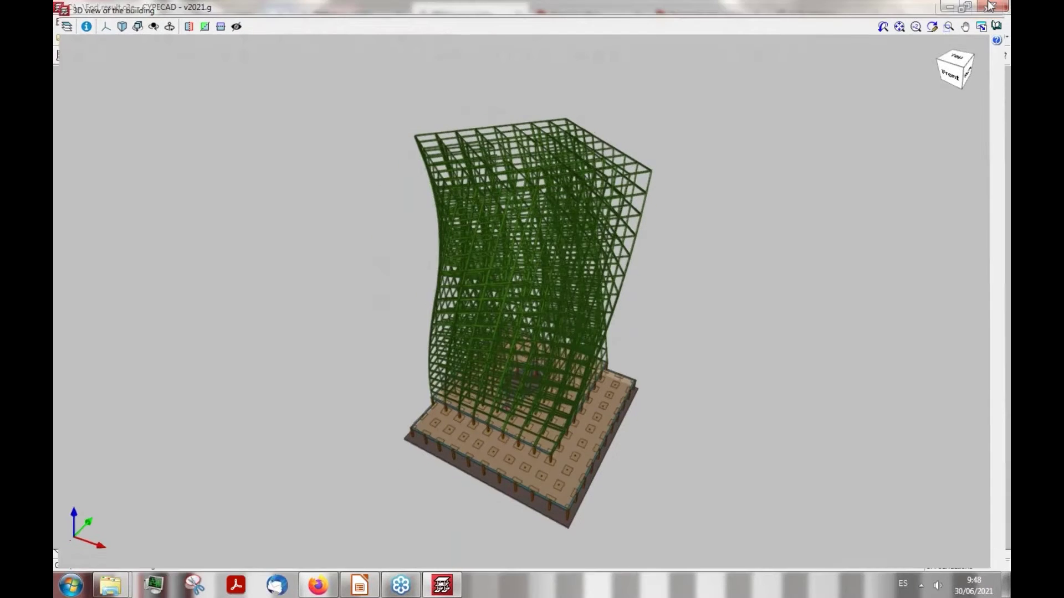
Close the 3D view of the building and inspect column P2 in the column editor's reinforcement table
left_click(992, 6)
scroll(484, 102, "up", 1)
scroll(483, 102, "up", 1)
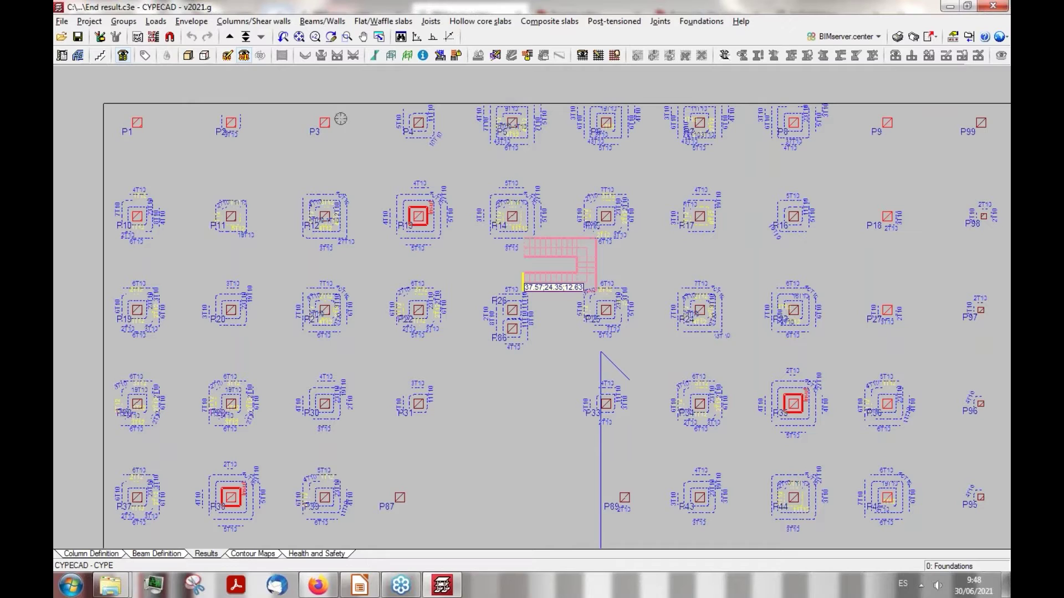
left_click(265, 22)
left_click(250, 37)
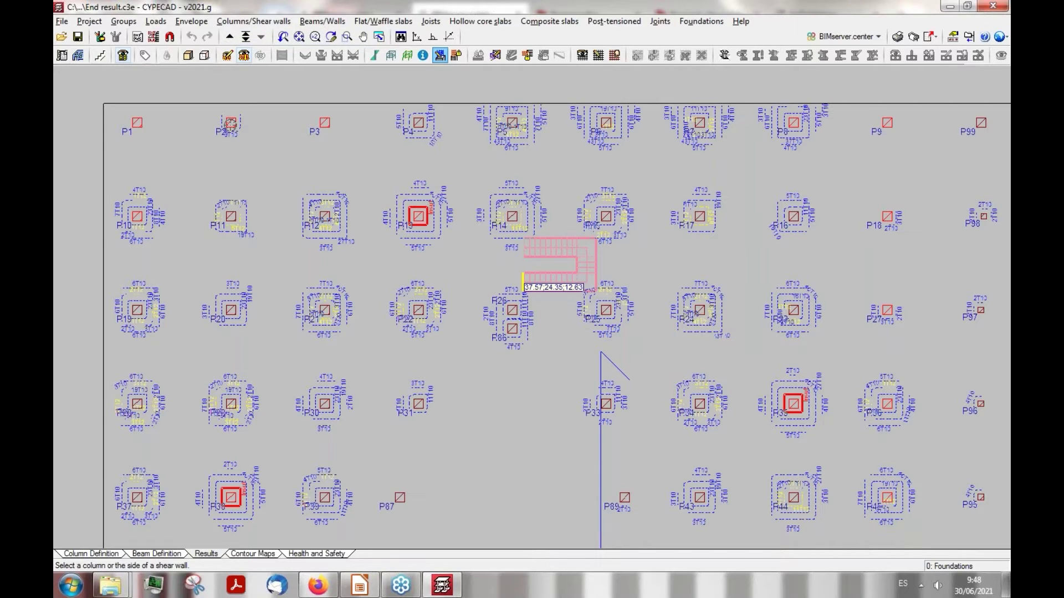
left_click(523, 283)
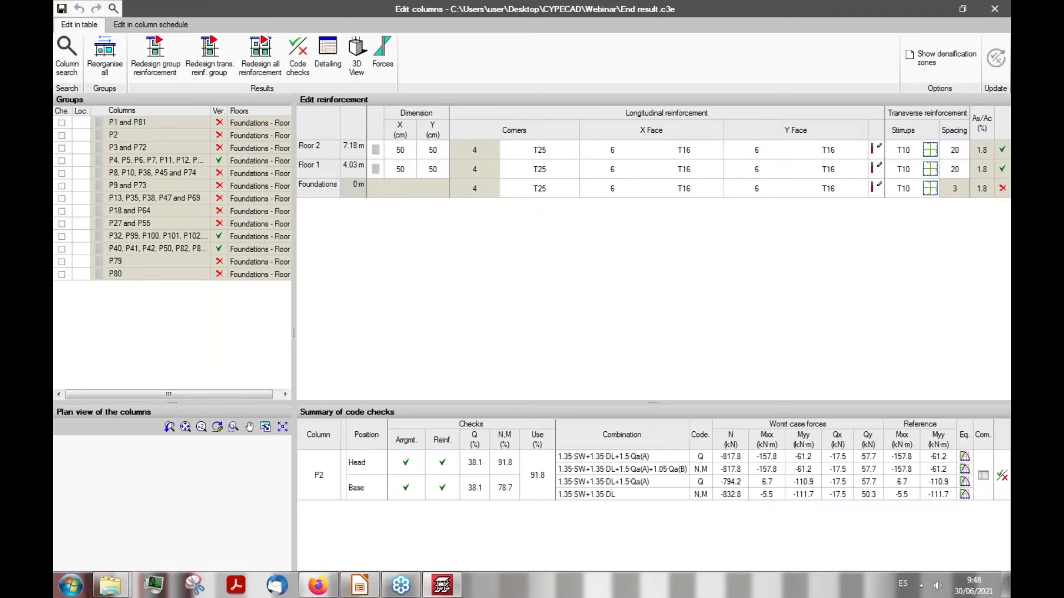
left_click(196, 140)
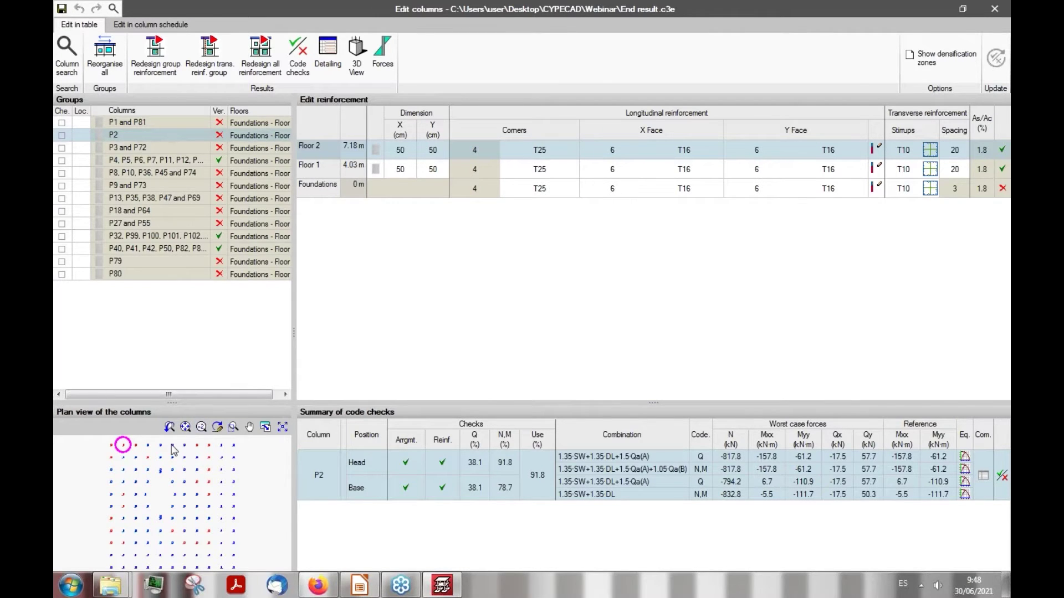
Select column P24 in the column plan and look through its group's code check summary, highlighting column P39
left_click(186, 472)
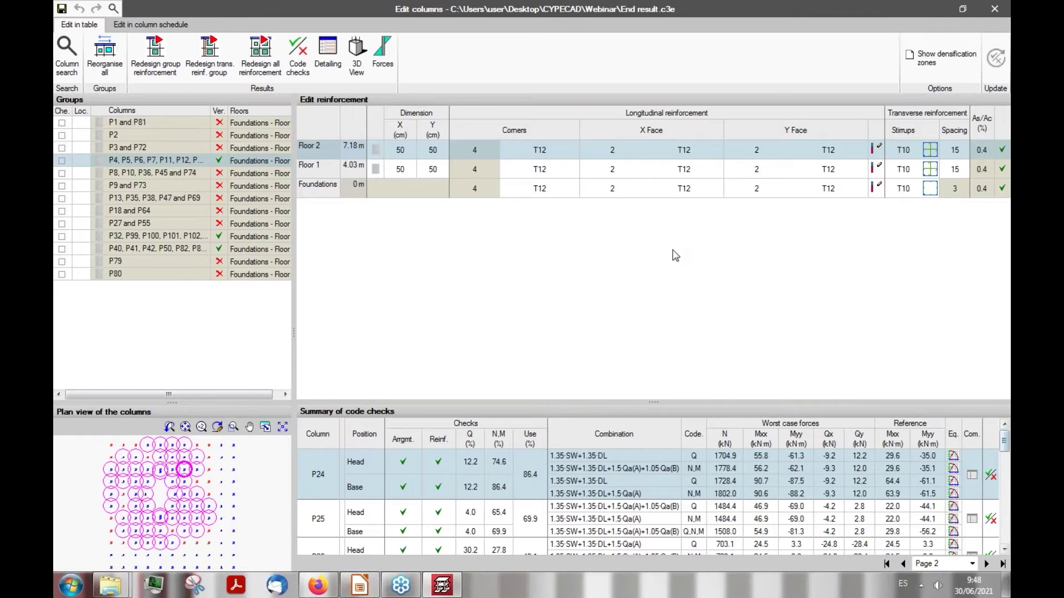
mouse_move(1008, 450)
left_mouse_down()
mouse_move(1007, 519)
mouse_move(1006, 446)
left_mouse_up()
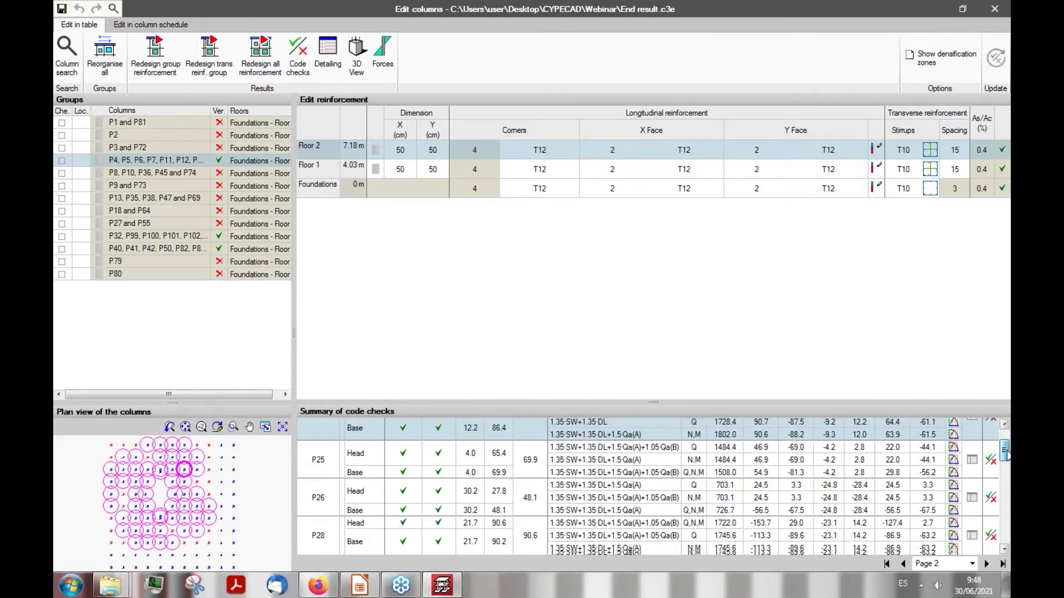
left_click_drag(1007, 444, 1007, 506)
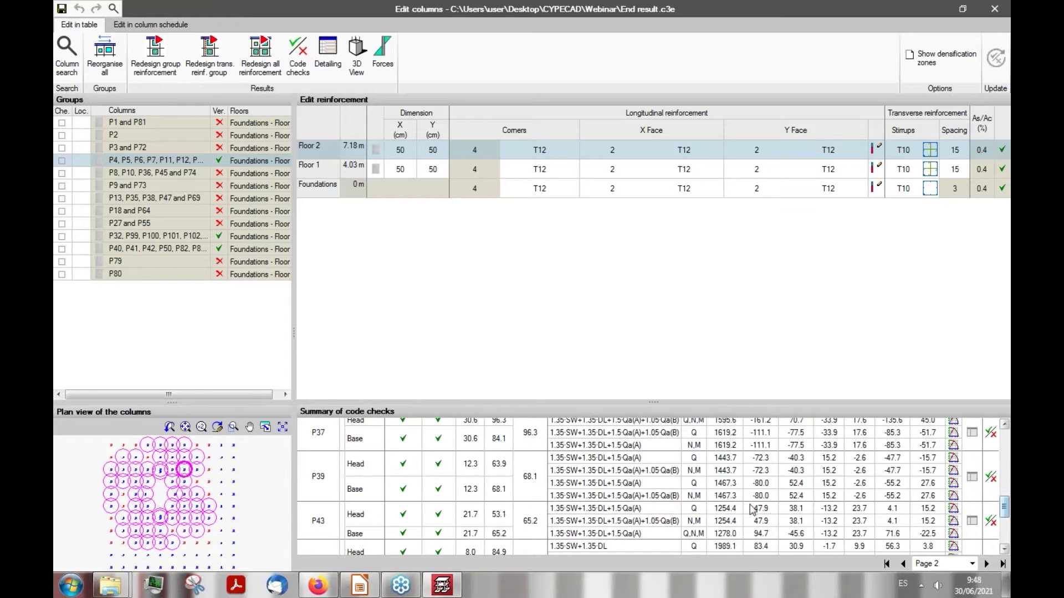
left_click(531, 491)
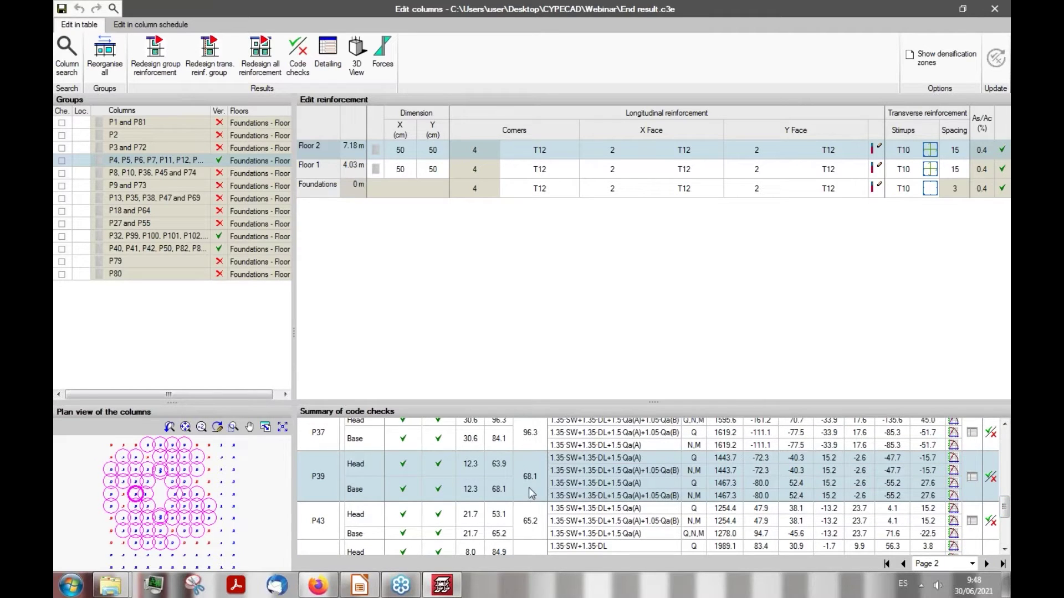
Review the detailed Floor 2 reinforcement arrangement check for column P39, and close the column editor
left_click(351, 176)
left_click(132, 90)
scroll(139, 128, "down", 2)
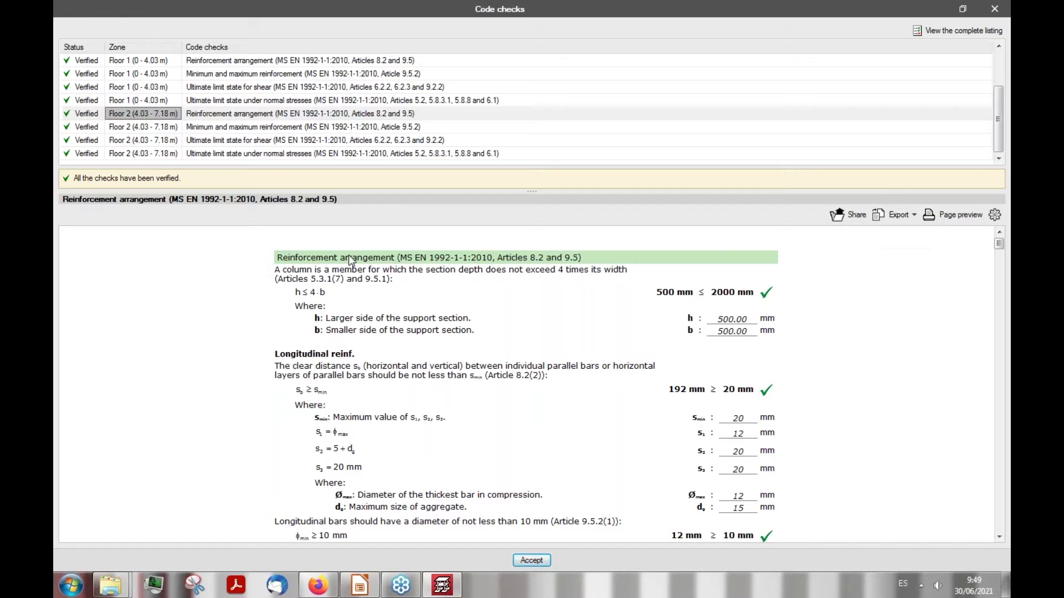
left_click(993, 6)
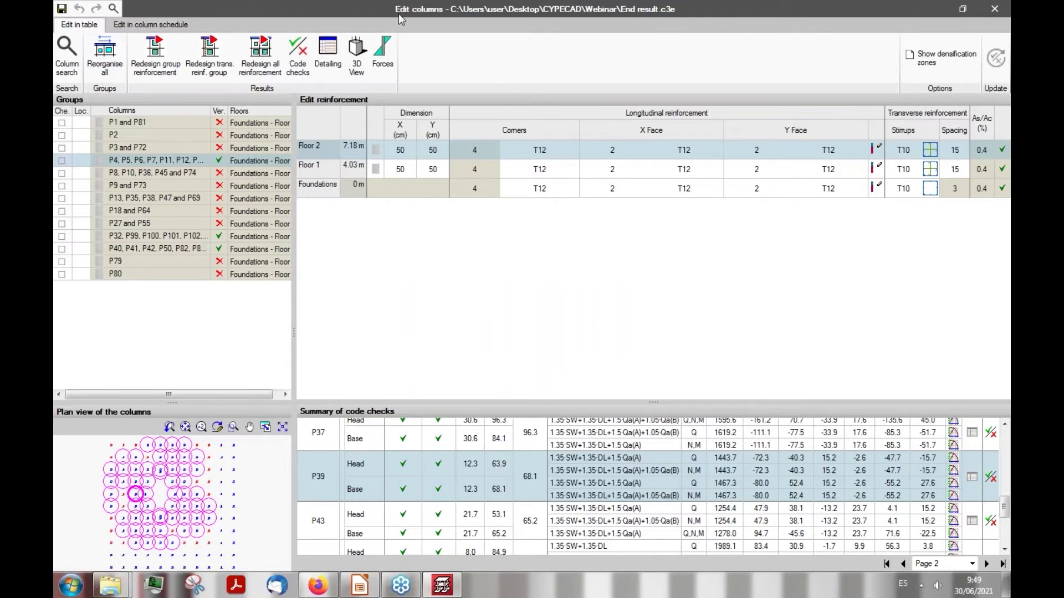
left_click(995, 9)
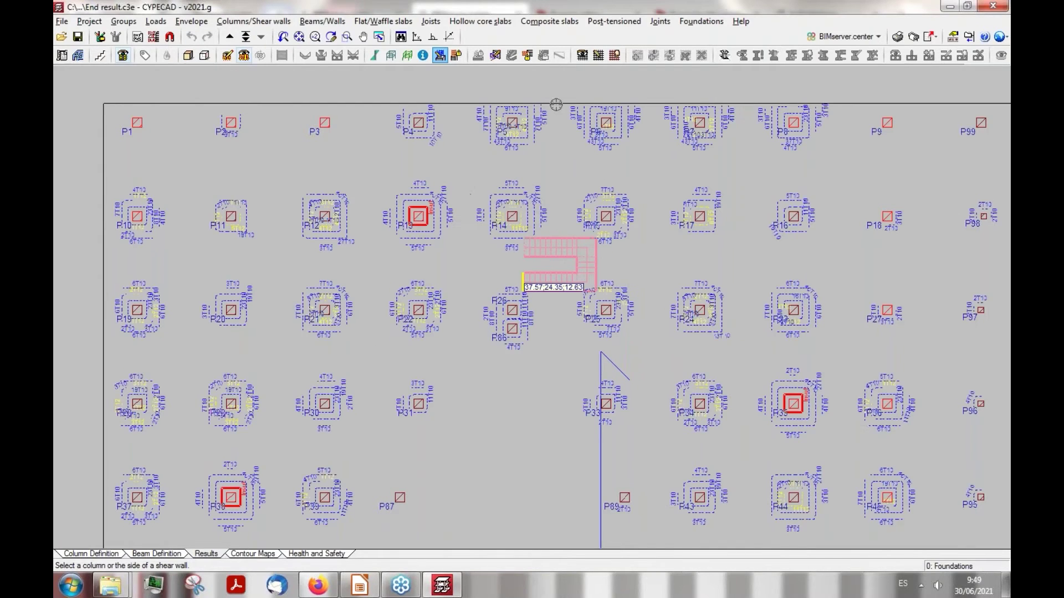
Set up a customized report named "Test" with the chapters Composite slab quantities, Forces in nodes of flat and waffle slabs, and Stairs
left_click(896, 39)
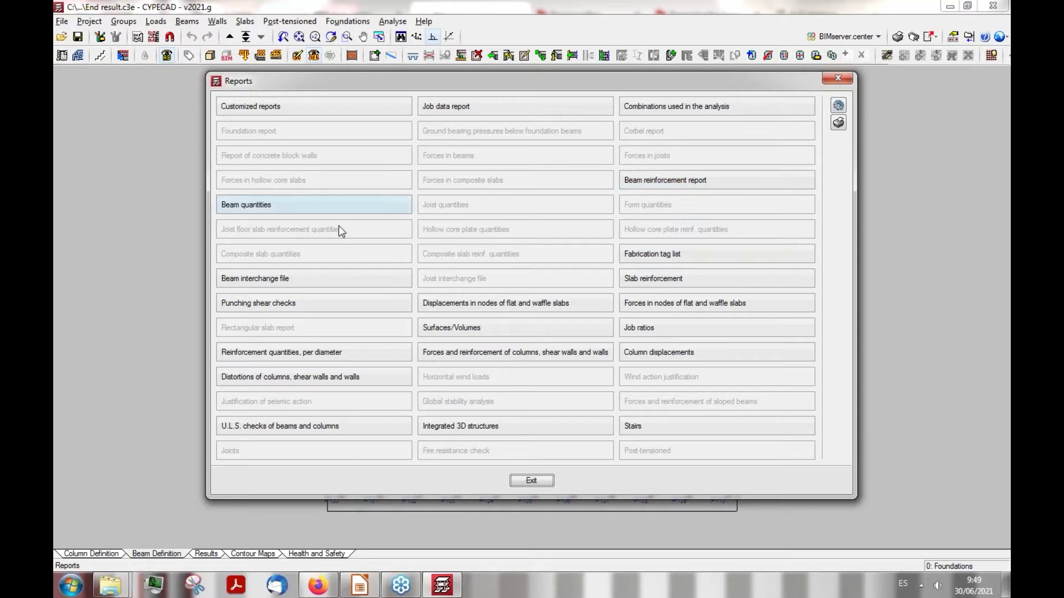
left_click(252, 107)
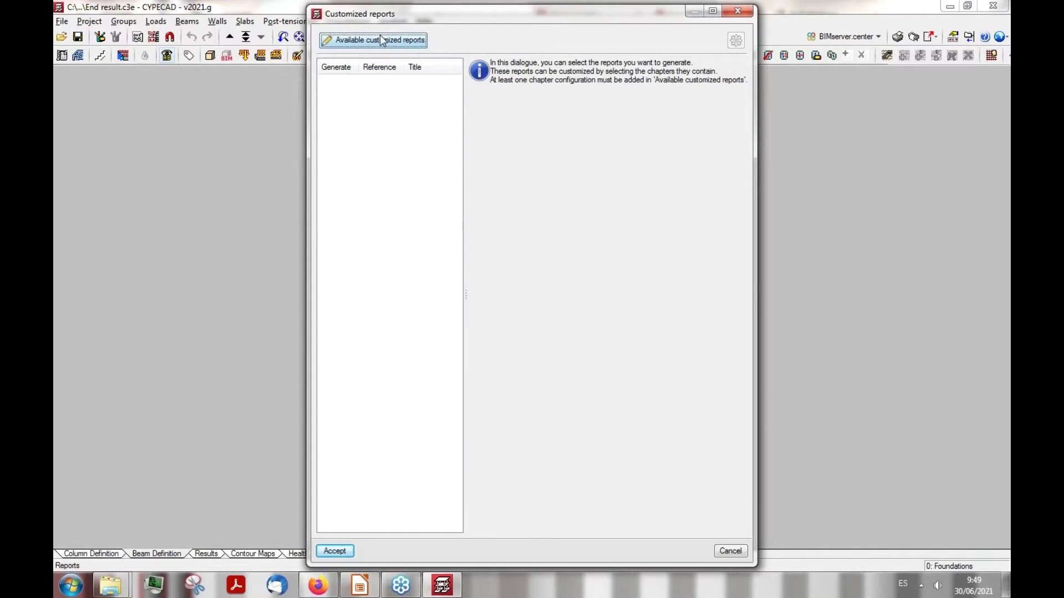
left_click(384, 40)
left_click(404, 146)
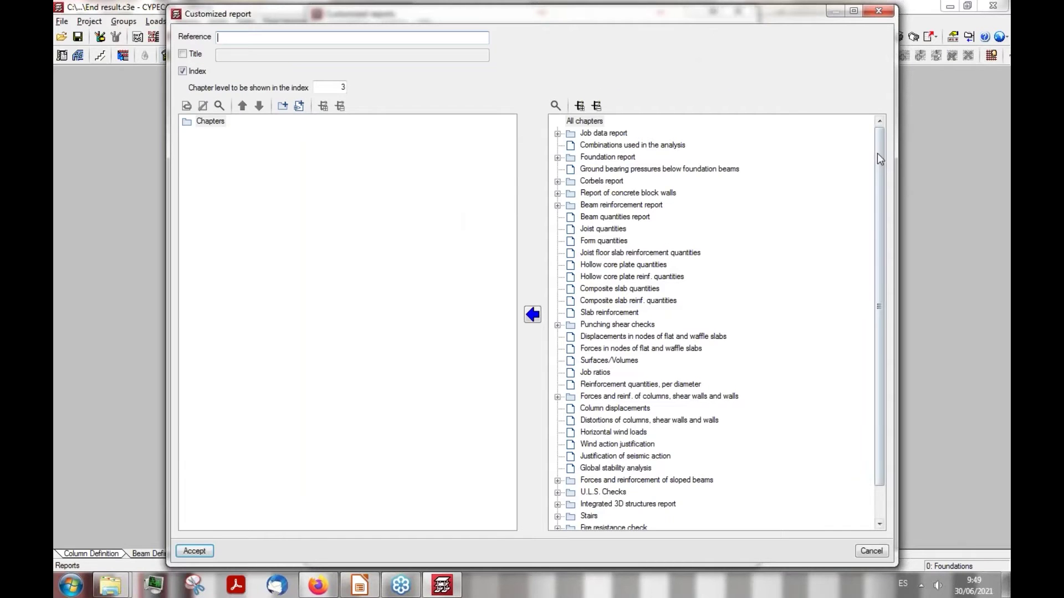
left_click_drag(880, 159, 880, 194)
double_click(592, 253)
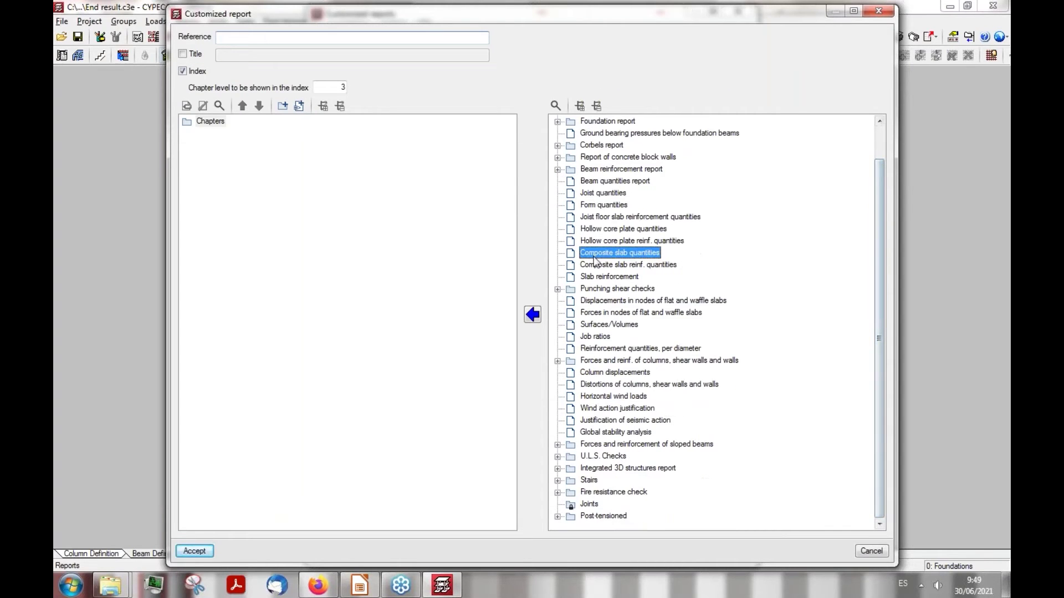
left_click(595, 314)
left_click(532, 314)
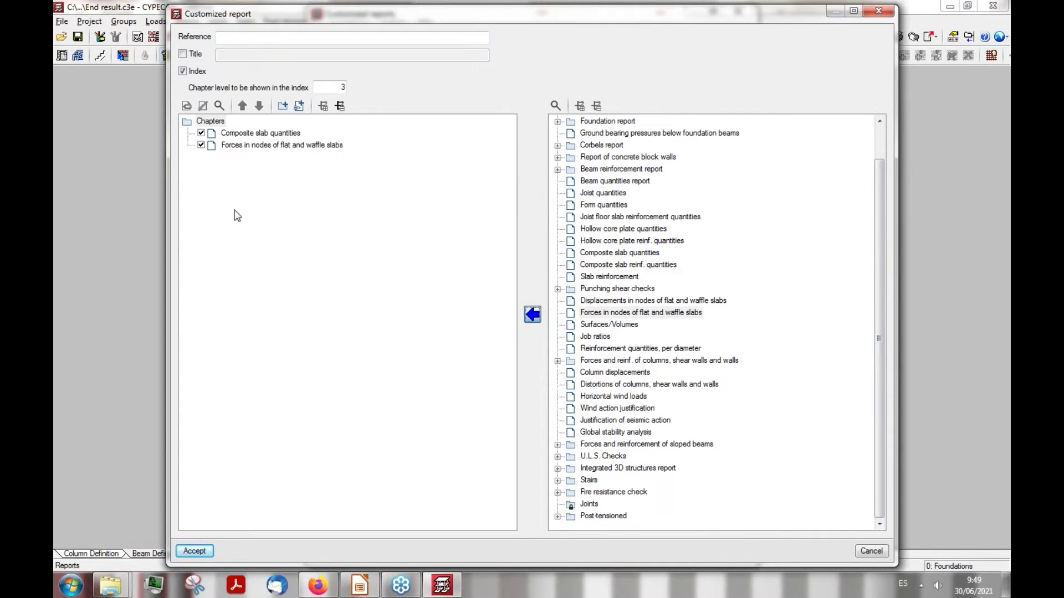
left_click(589, 479)
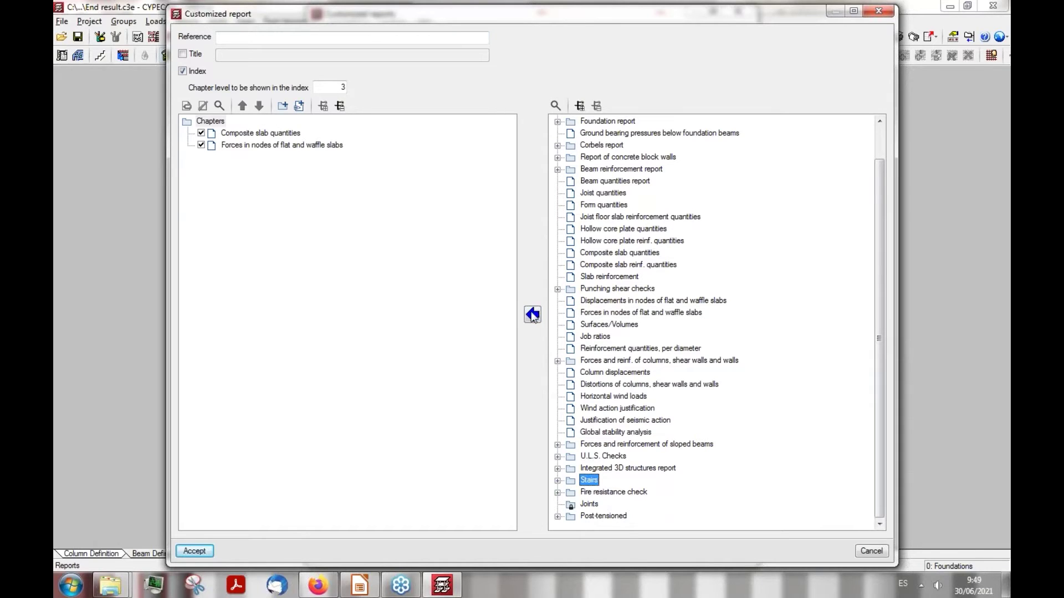
left_click(533, 314)
left_click(248, 35)
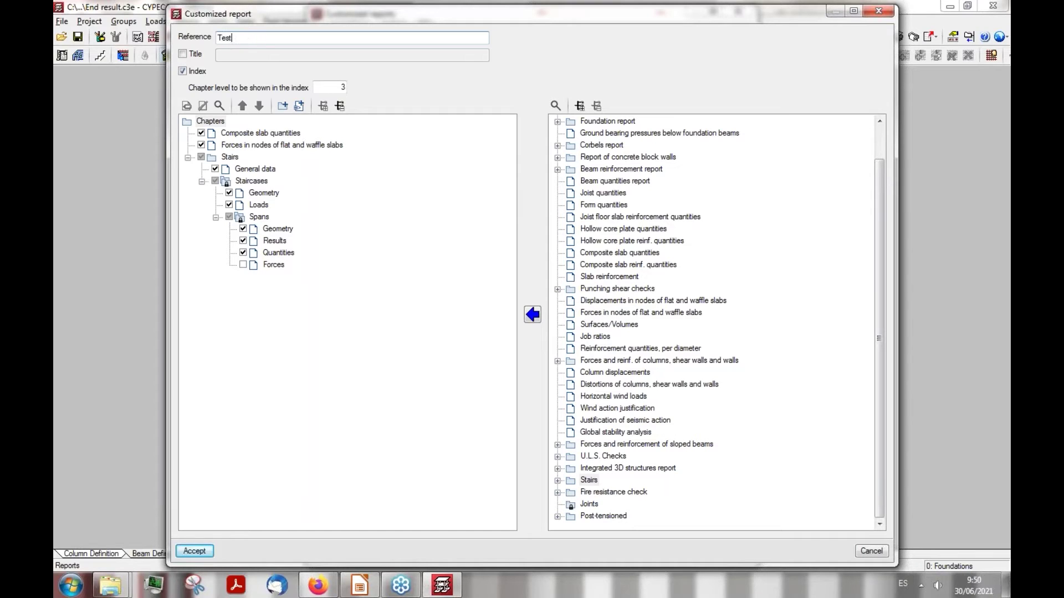
left_click(194, 551)
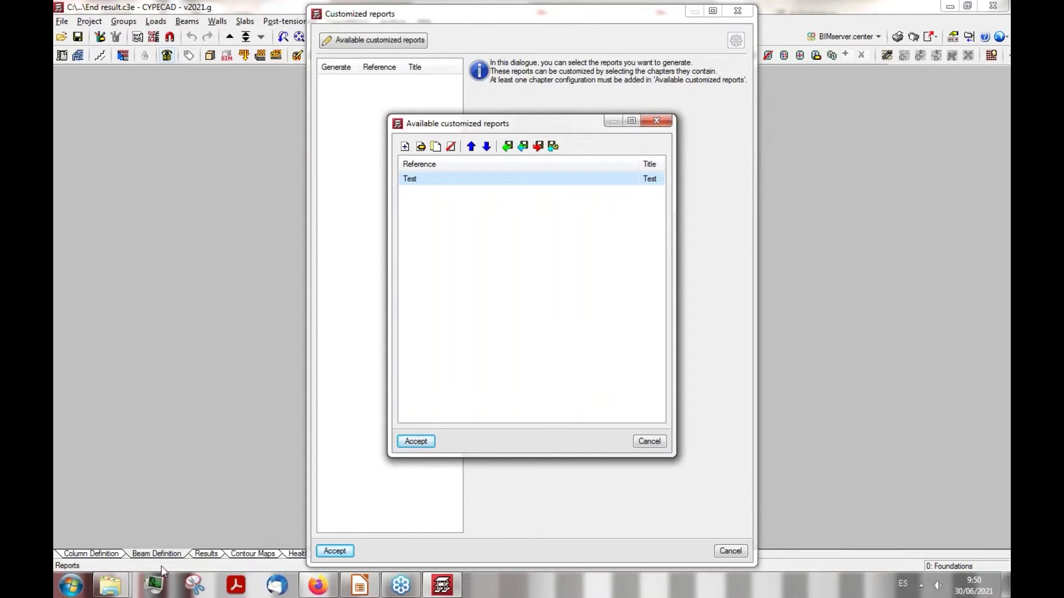
Switch to the file explorer and open the Report PDF and the Drawings file from the desktop's CYPECAD\Webinar folder
mouse_move(111, 585)
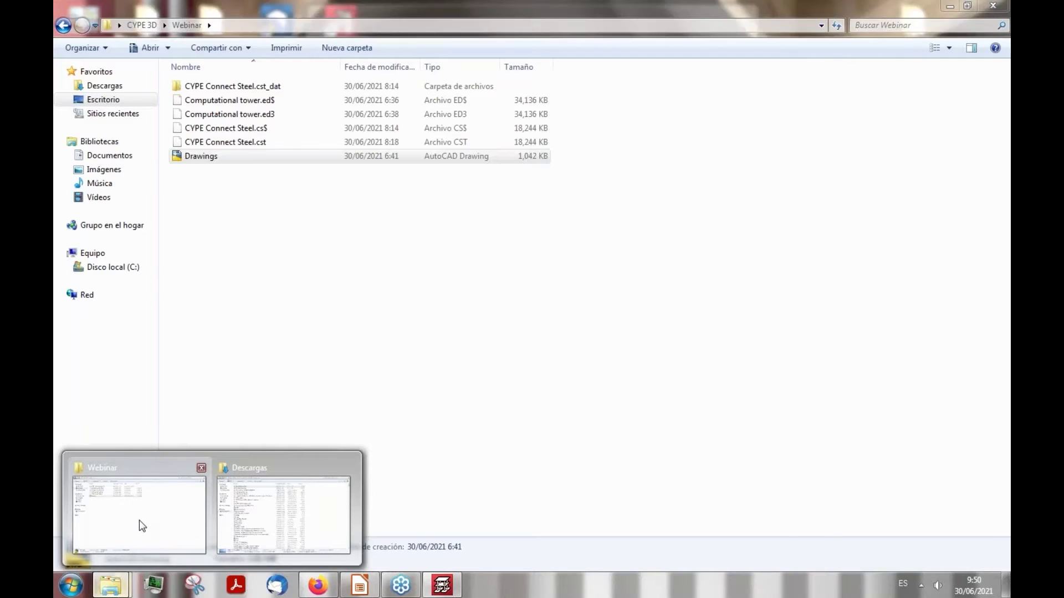
left_click(138, 520)
left_click(62, 26)
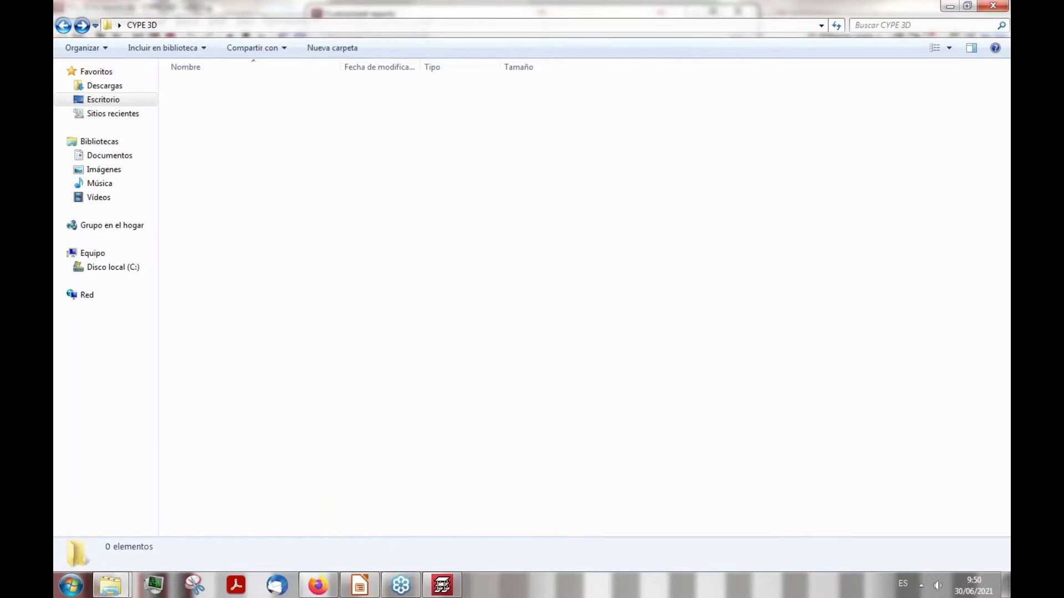
left_click(63, 26)
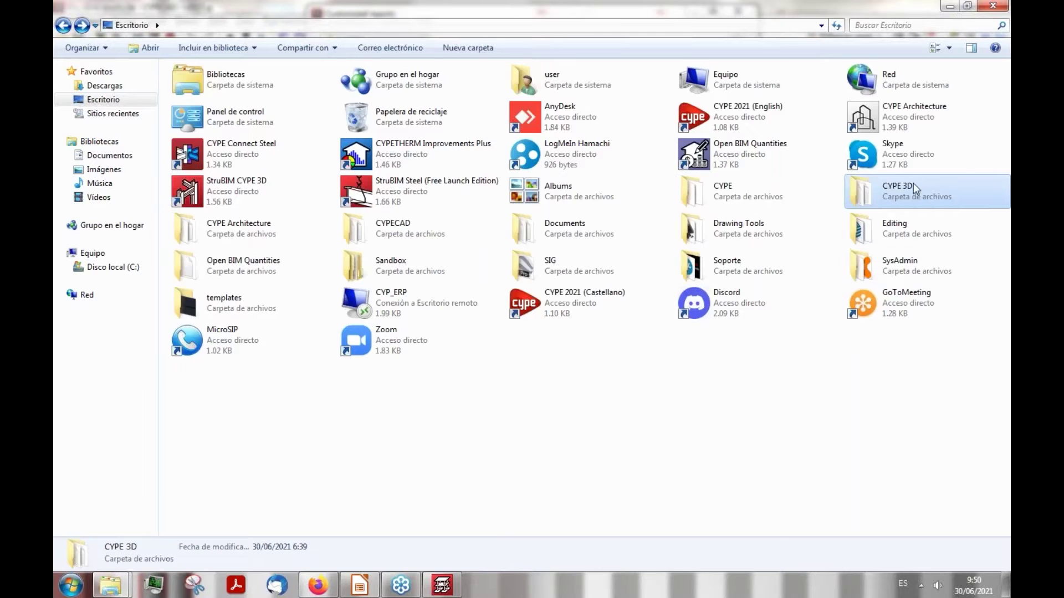
double_click(392, 225)
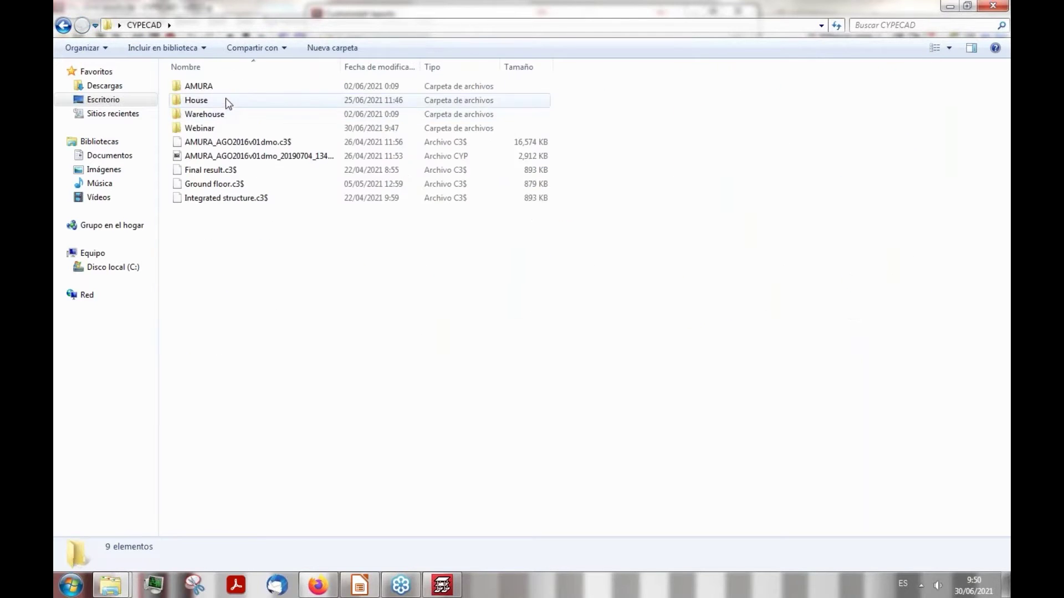
double_click(221, 129)
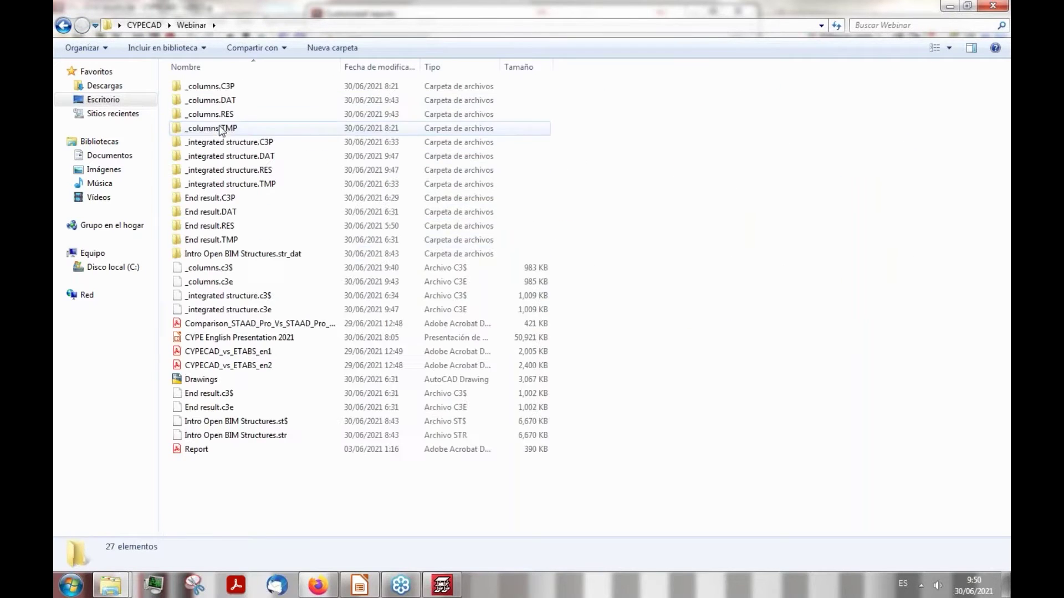
left_click(216, 450)
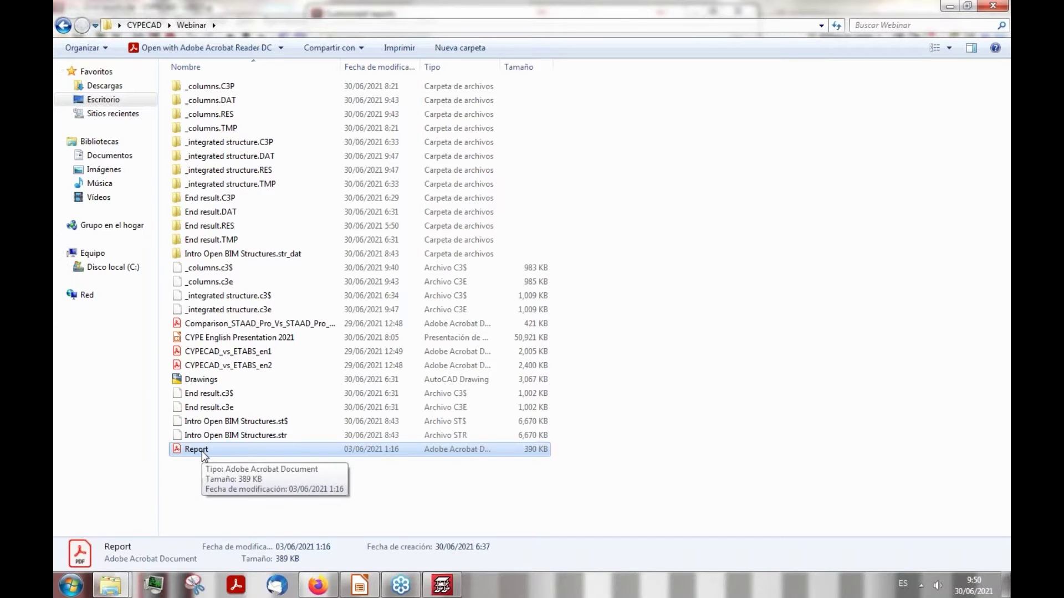
double_click(250, 387)
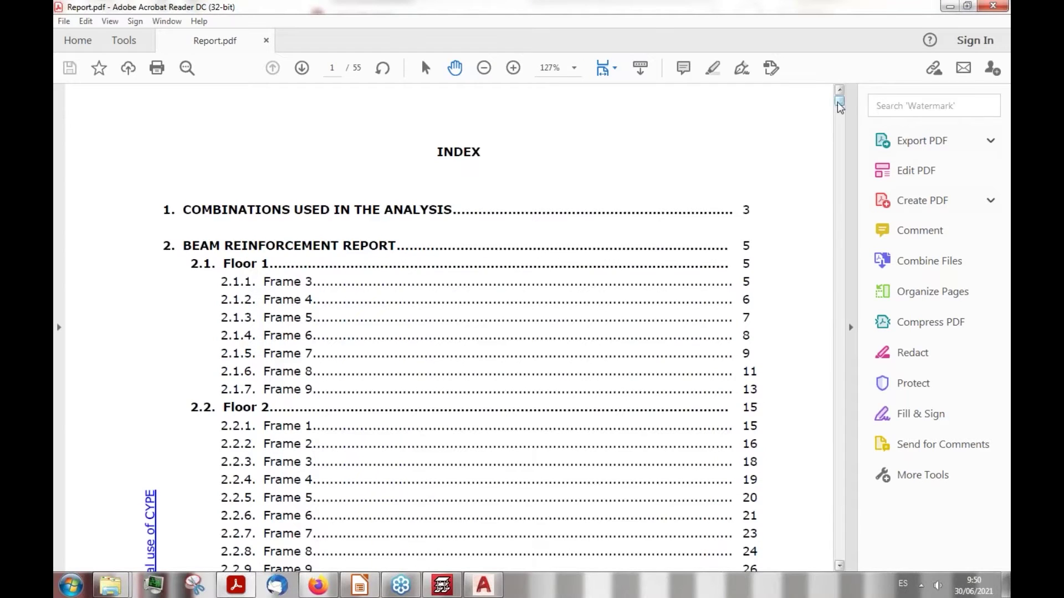
Look through Report.pdf from the index and beam reinforcement frames to the column check tables around page 43
left_click_drag(839, 107, 840, 143)
scroll(412, 304, "down", 3)
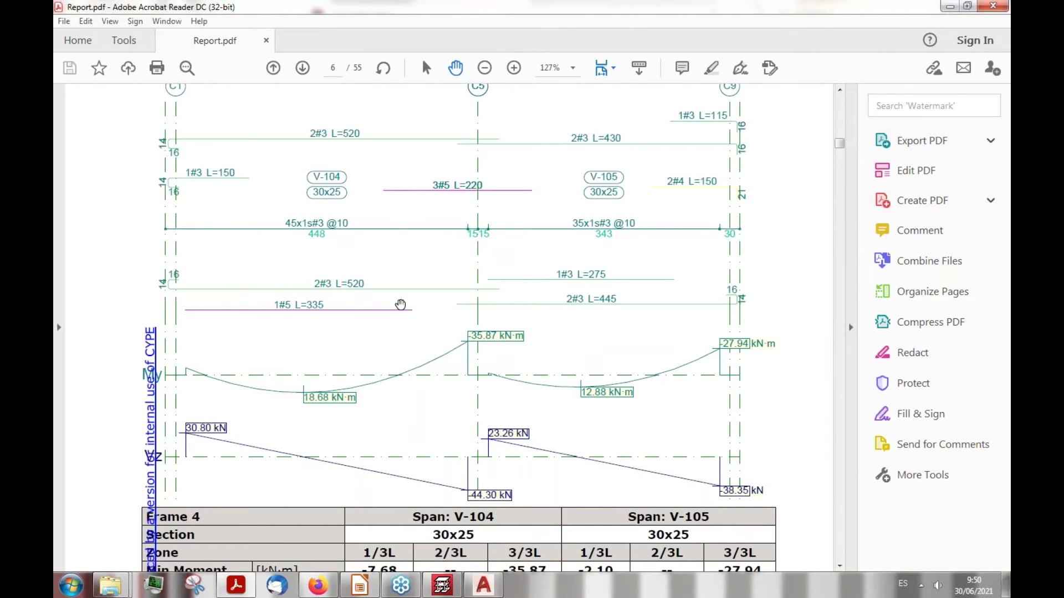
scroll(661, 236, "down", 12)
scroll(661, 236, "down", 20)
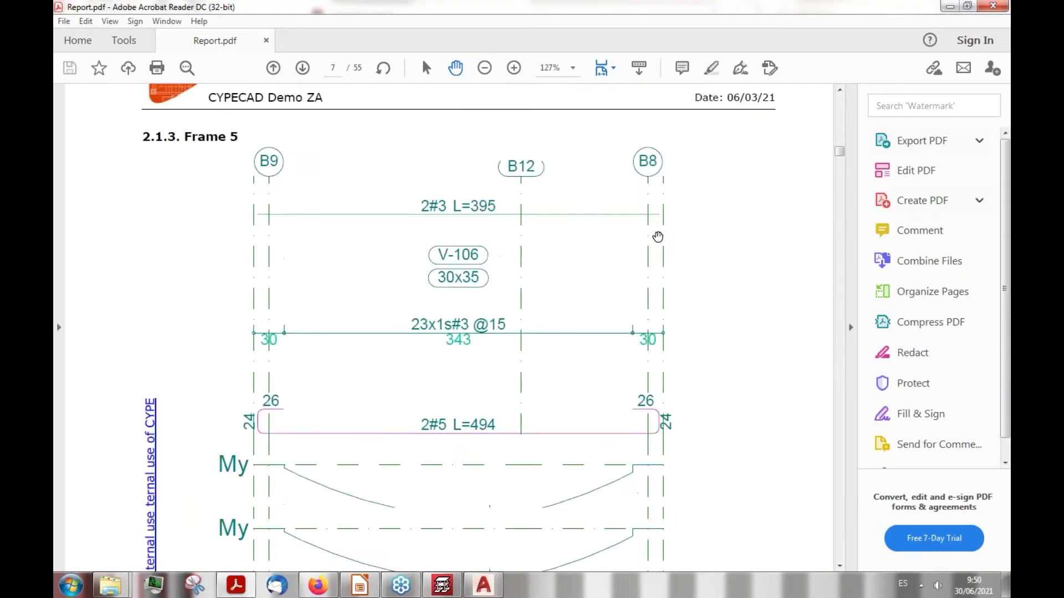
scroll(659, 241, "down", 20)
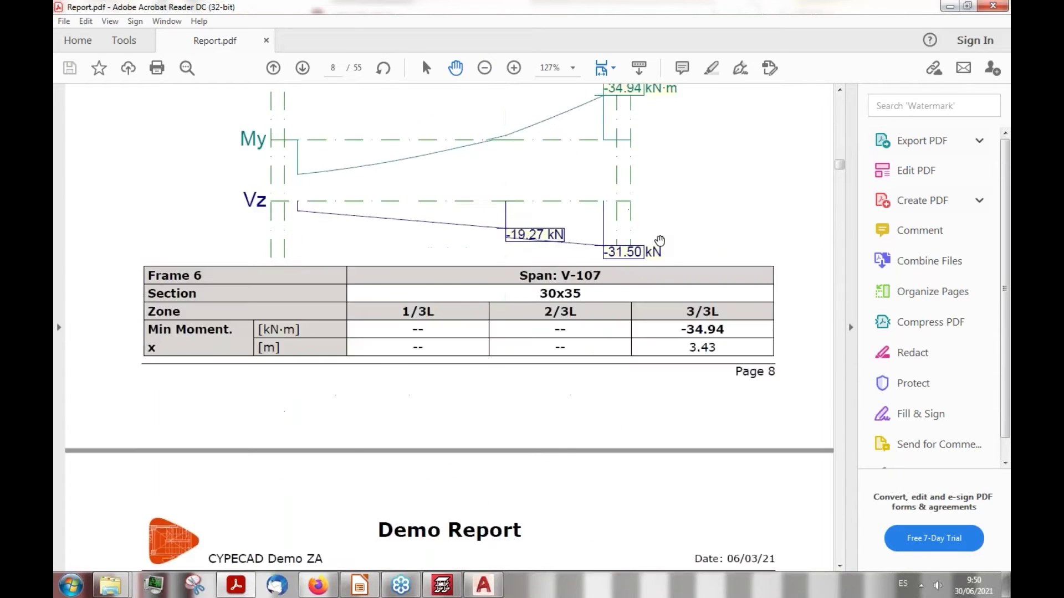
scroll(698, 237, "down", 5)
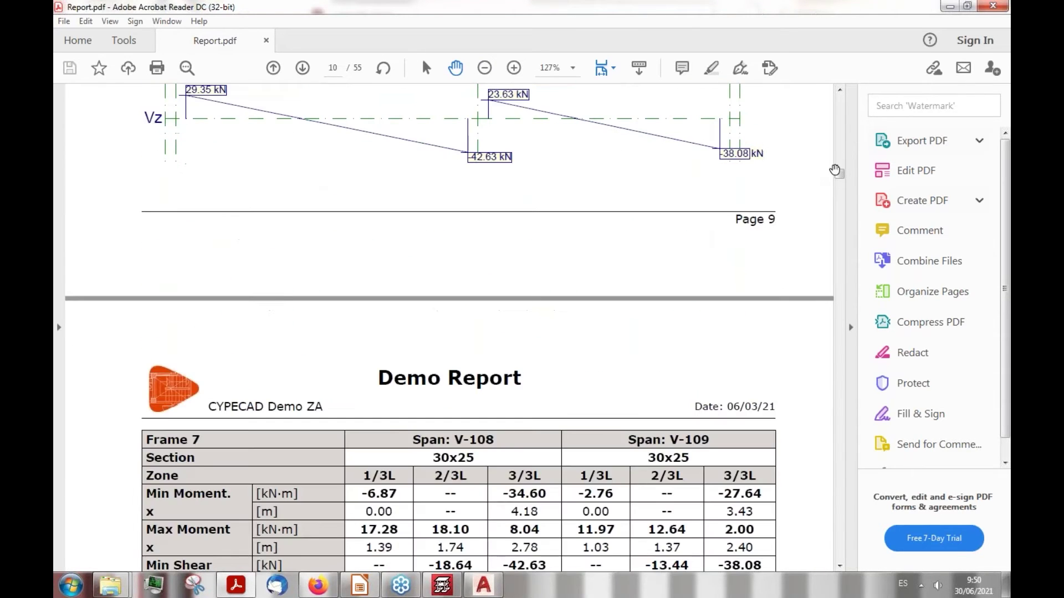
left_click(842, 186)
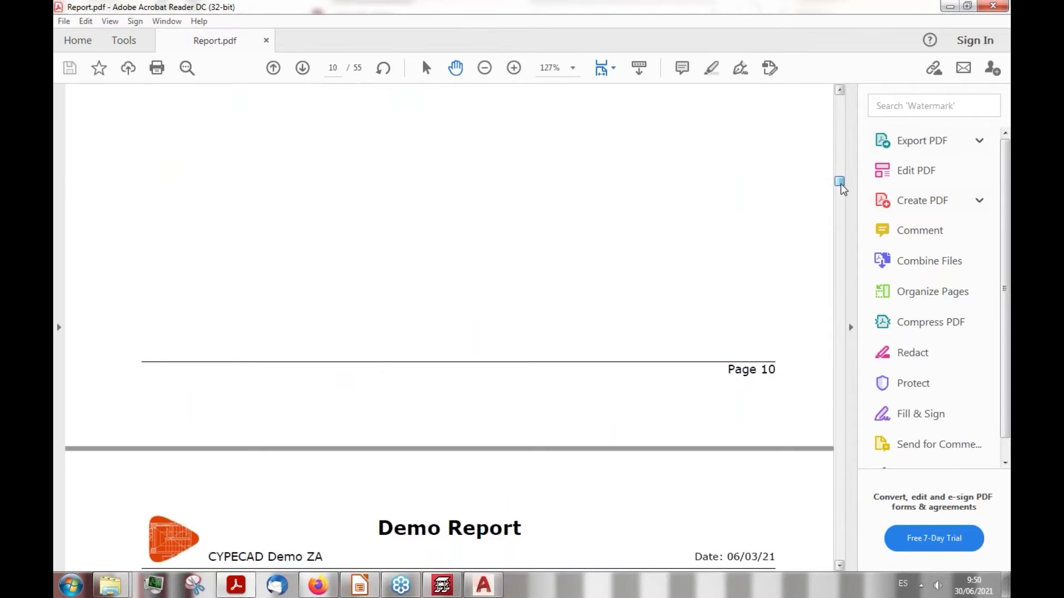
left_click_drag(842, 188, 842, 191)
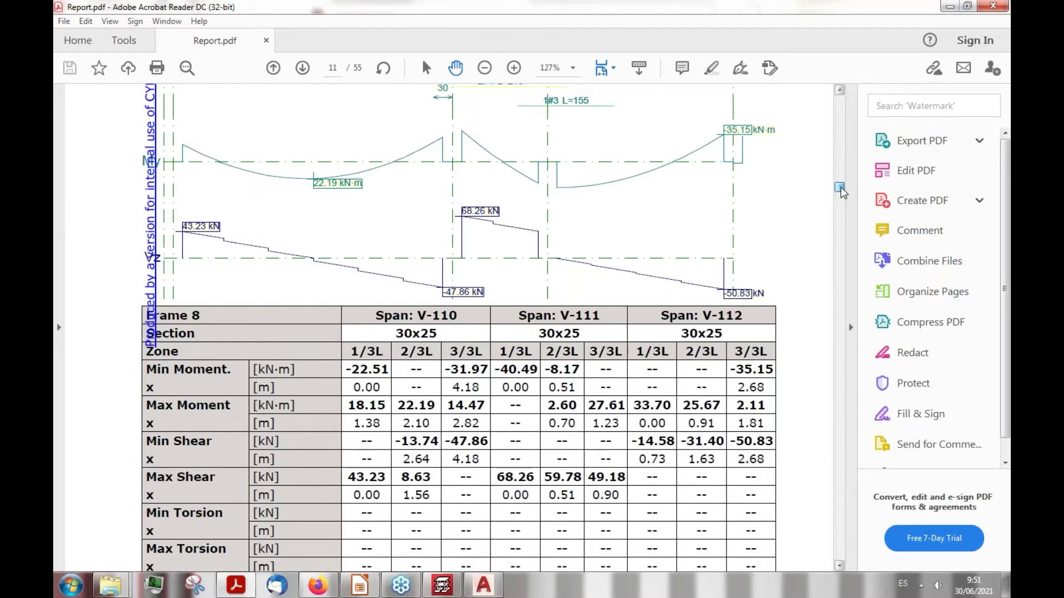
left_click_drag(841, 188, 845, 456)
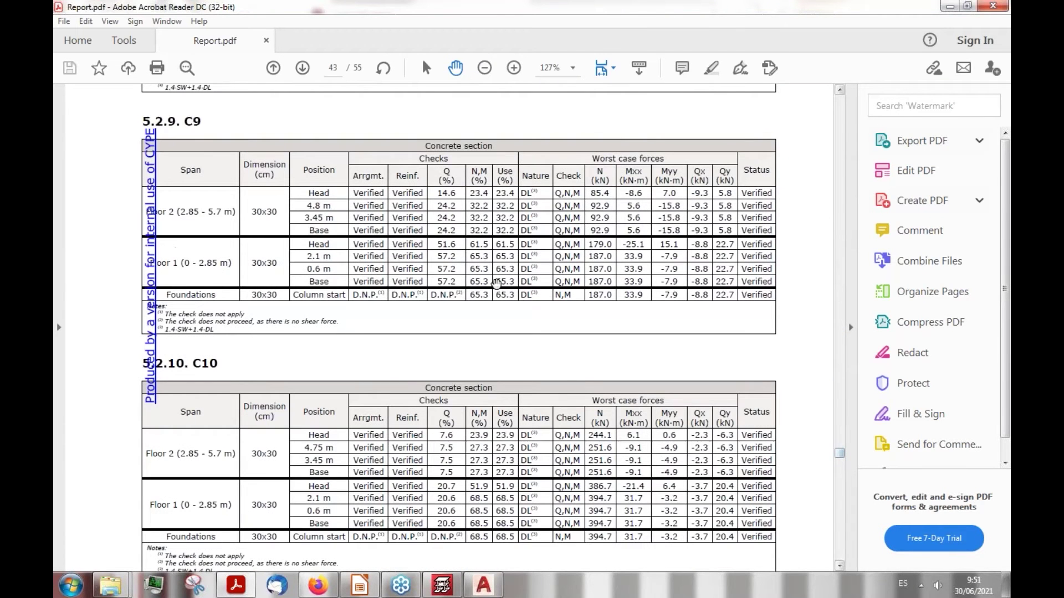
Switch back to CYPECAD and cancel the list of available customized reports
left_click(441, 586)
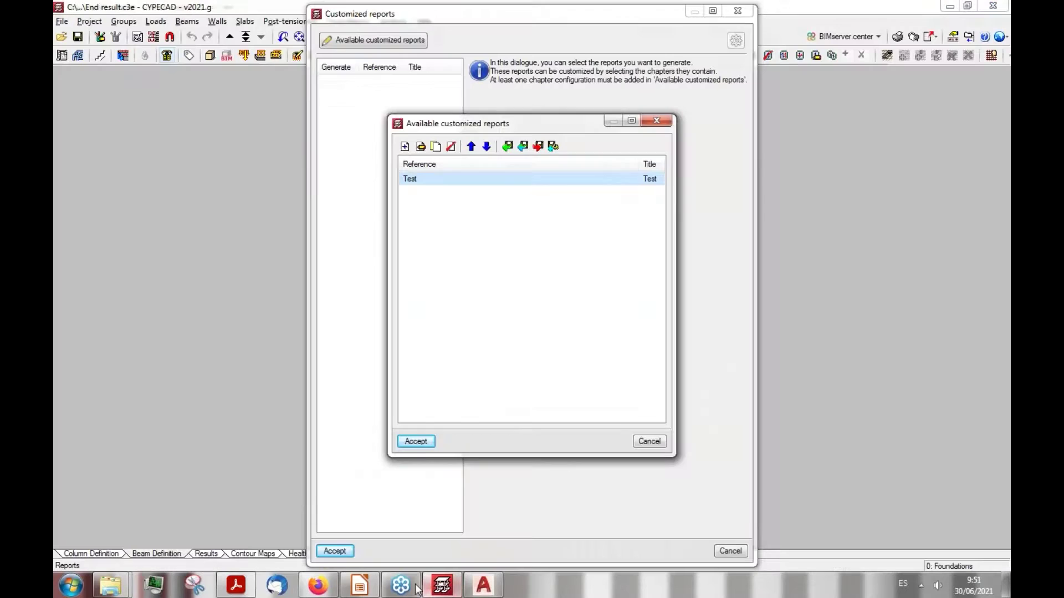
left_click(654, 440)
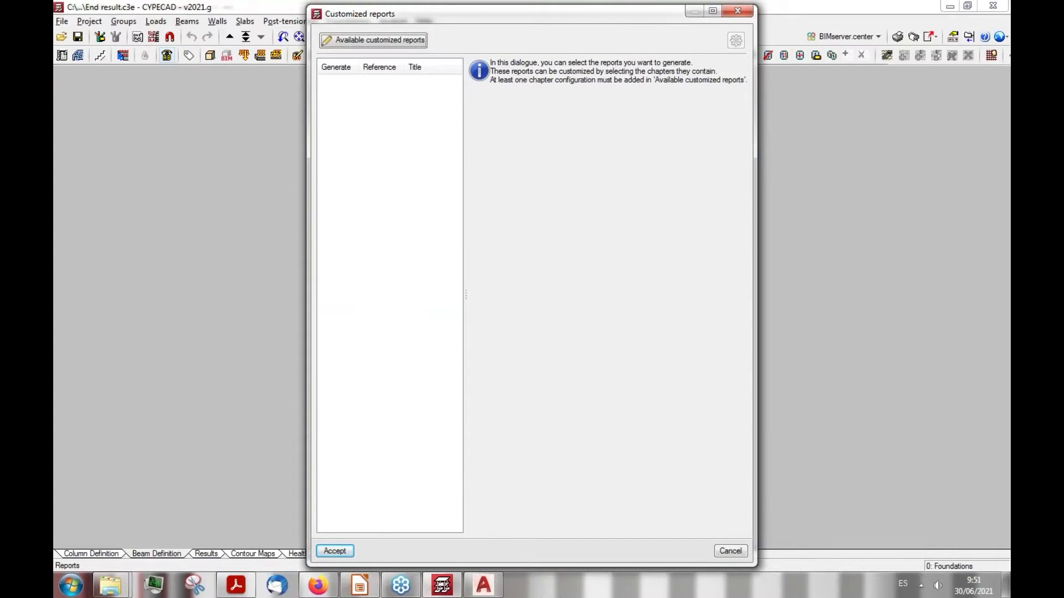
Close the customized reports and the reports list, and open the job's drawing selection
left_click(738, 11)
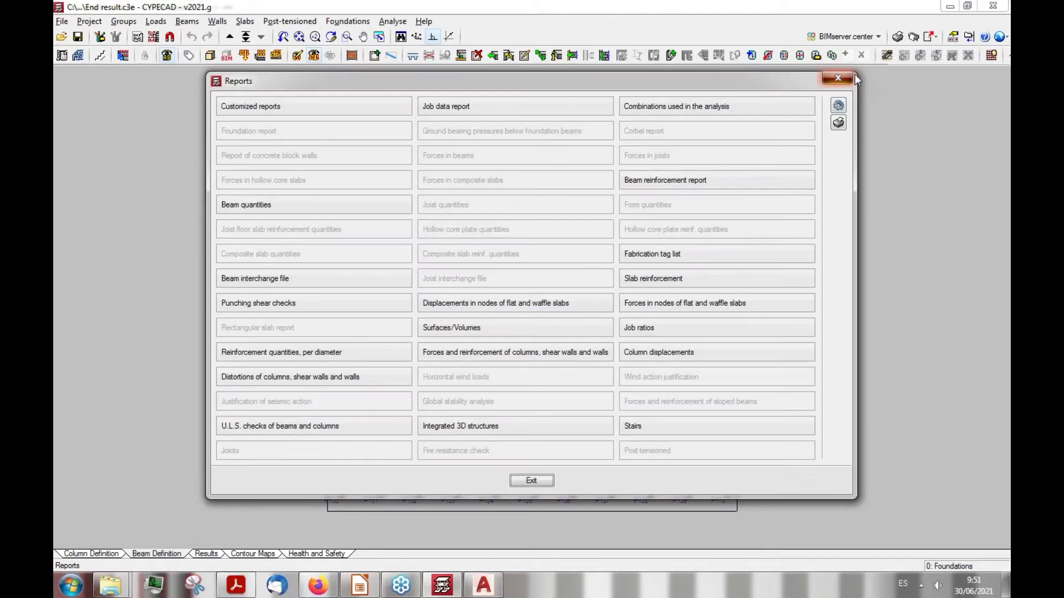
left_click(846, 80)
left_click(914, 38)
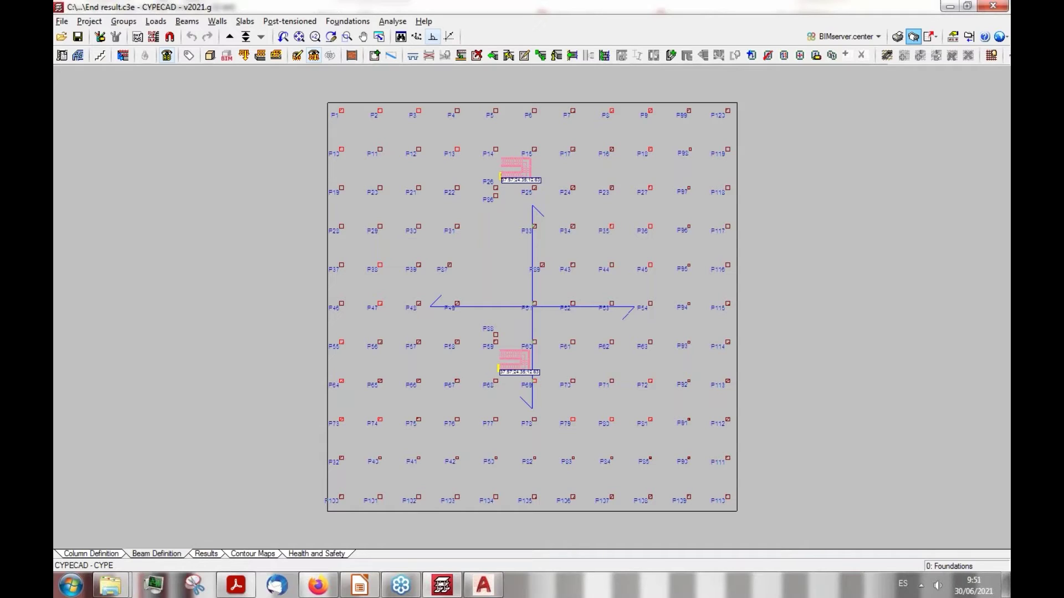
right_click(595, 280)
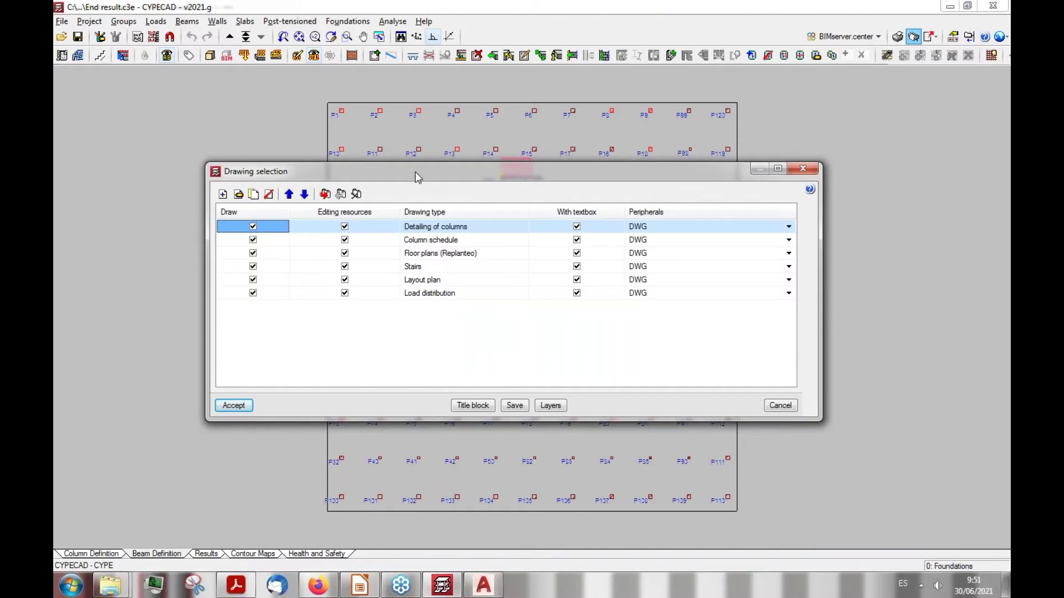
Review the drawing types prepared for DWG output, such as column schedule, stairs and layout plan, and the title block options
left_click_drag(416, 172, 407, 173)
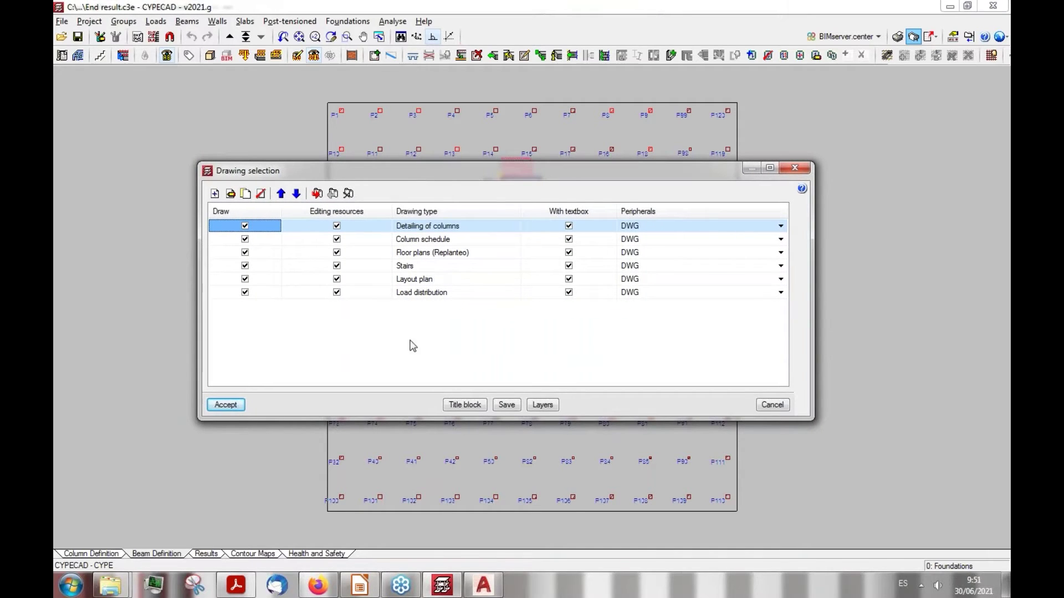
left_click(443, 278)
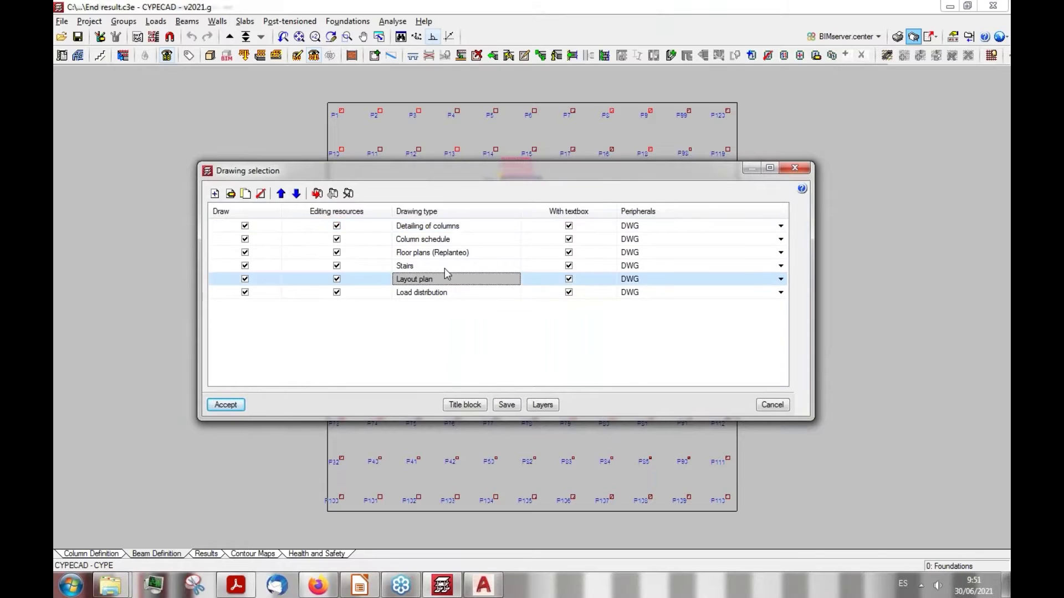
left_click(436, 240)
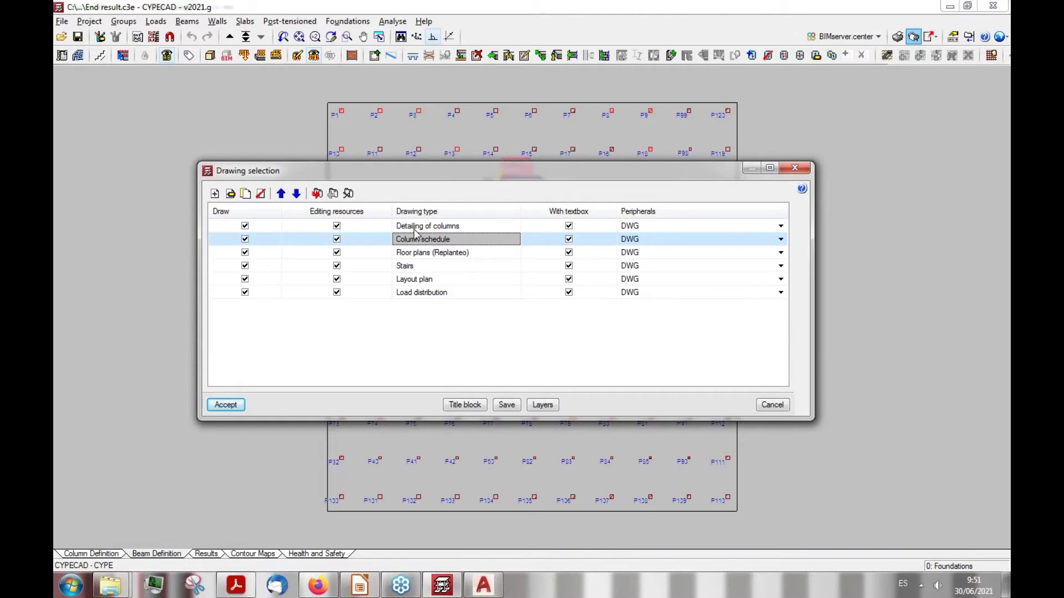
left_click(417, 228)
left_click(421, 268)
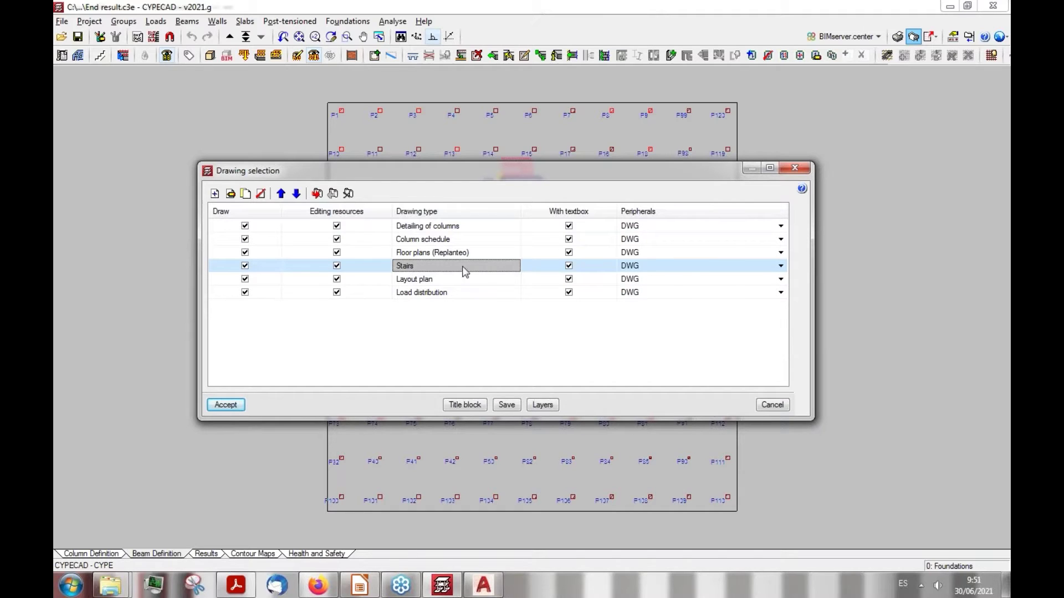
left_click(464, 404)
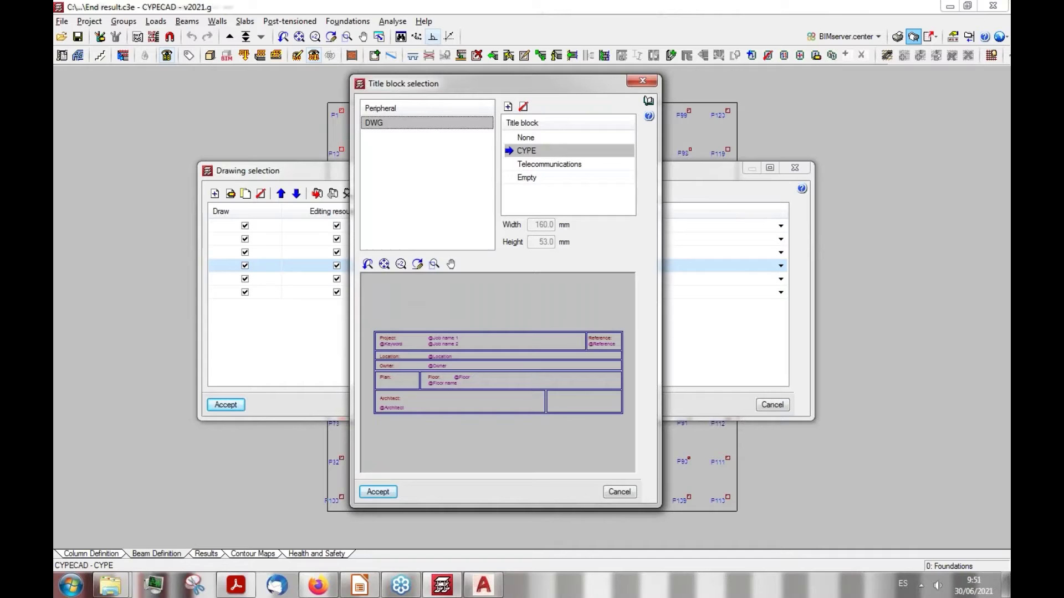
left_click(642, 81)
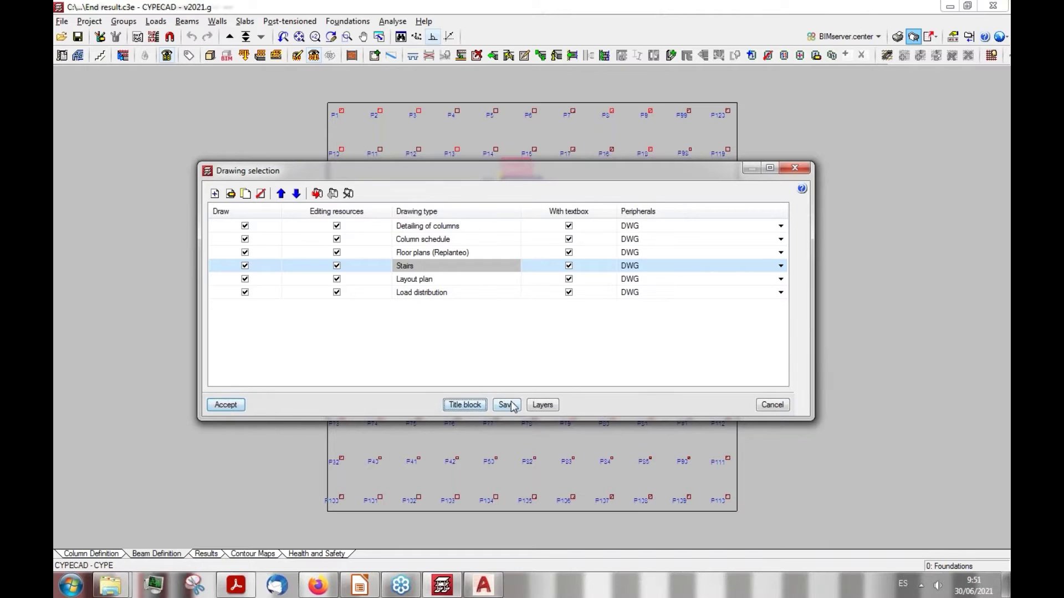
Generate all the selected drawings for DWG with the existing title block fields, accepting the notice about missing grid lines
left_click(225, 402)
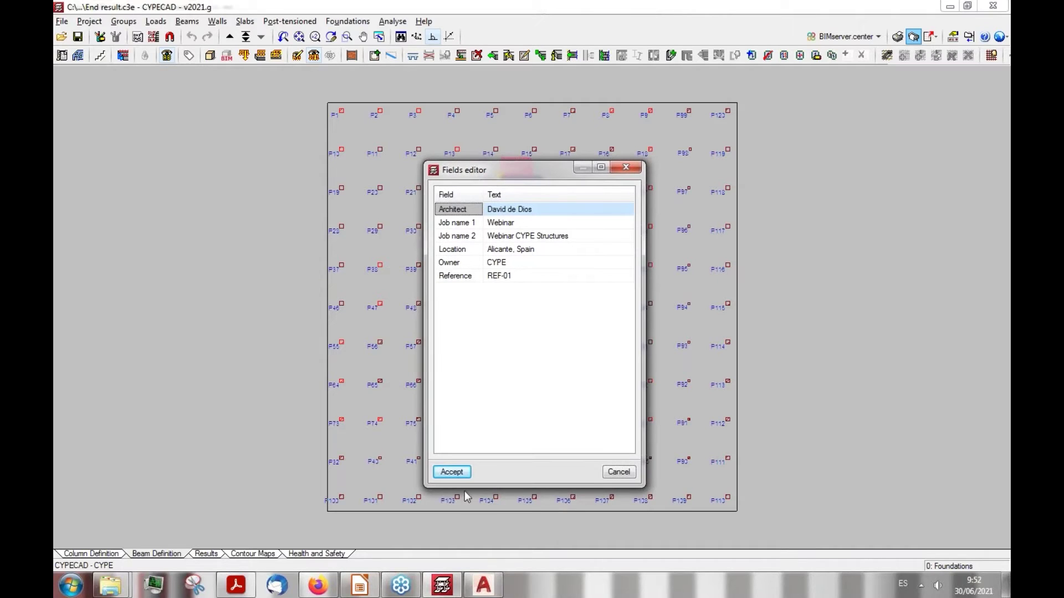
left_click(451, 472)
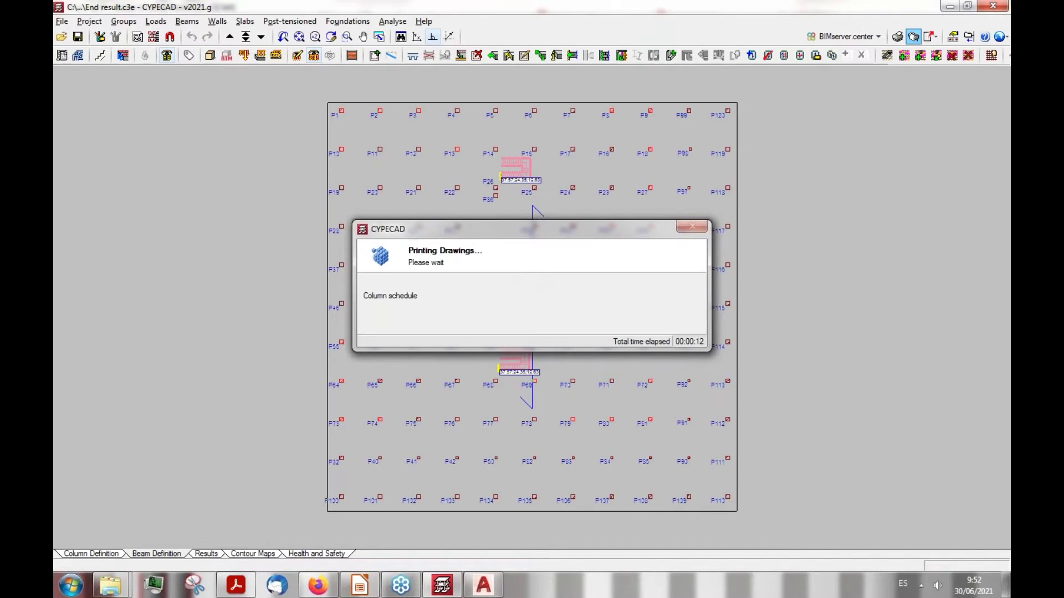
left_click(483, 586)
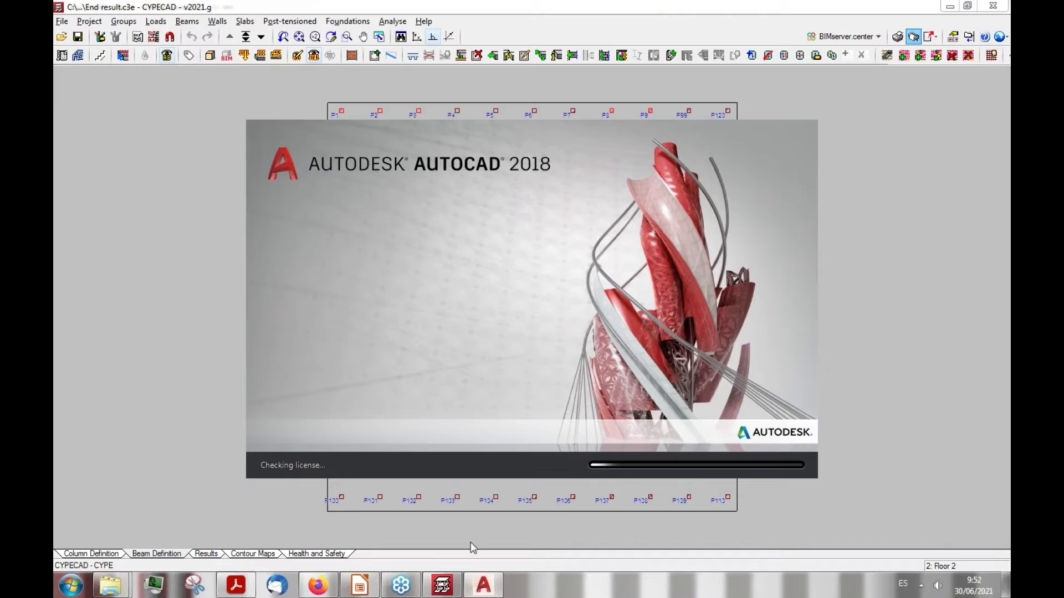
left_click(441, 586)
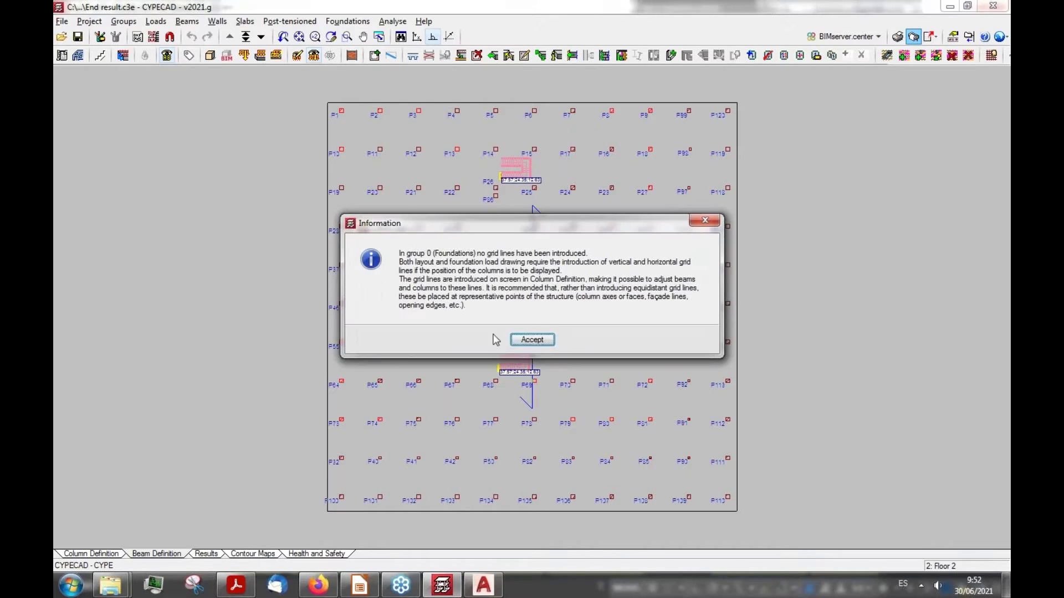
left_click(532, 340)
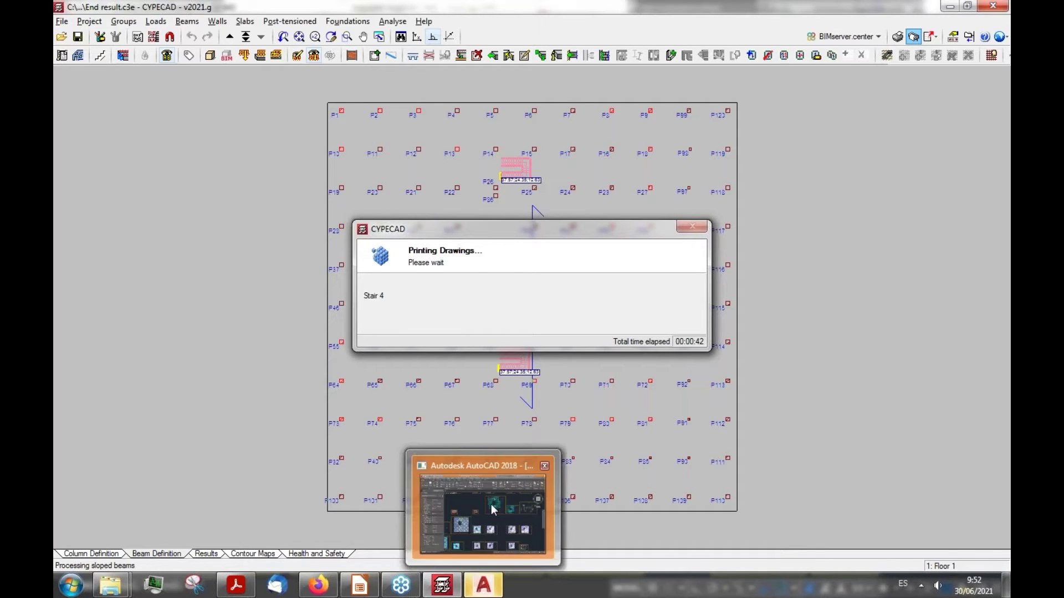
Switch to AutoCAD and examine the waffle slab reinforcement around the columns, opening and stairs in Drawings.DWG
left_click(482, 588)
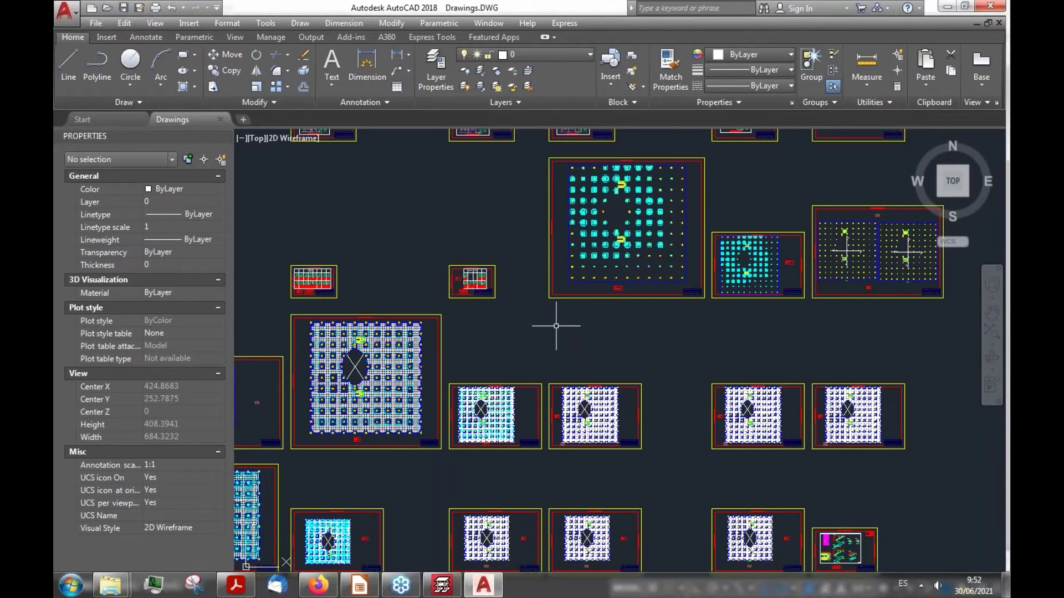
scroll(556, 325, "down", 2)
scroll(308, 368, "up", 4)
scroll(315, 380, "up", 4)
scroll(487, 273, "up", 3)
scroll(486, 279, "down", 10)
scroll(487, 279, "down", 2)
scroll(431, 389, "up", 8)
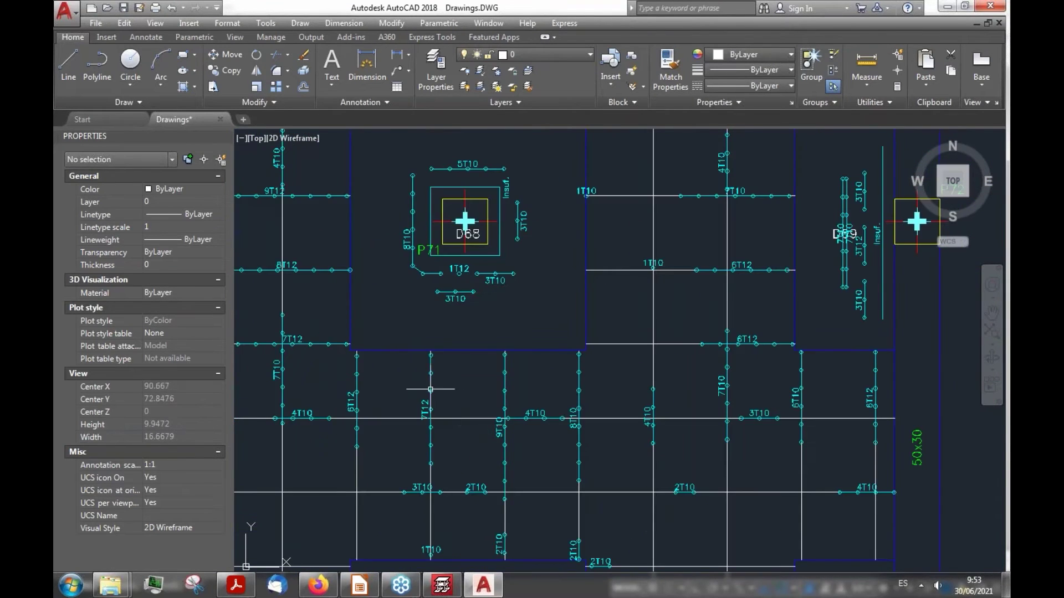
scroll(360, 388, "down", 8)
scroll(365, 390, "down", 2)
scroll(560, 368, "up", 10)
scroll(630, 356, "down", 2)
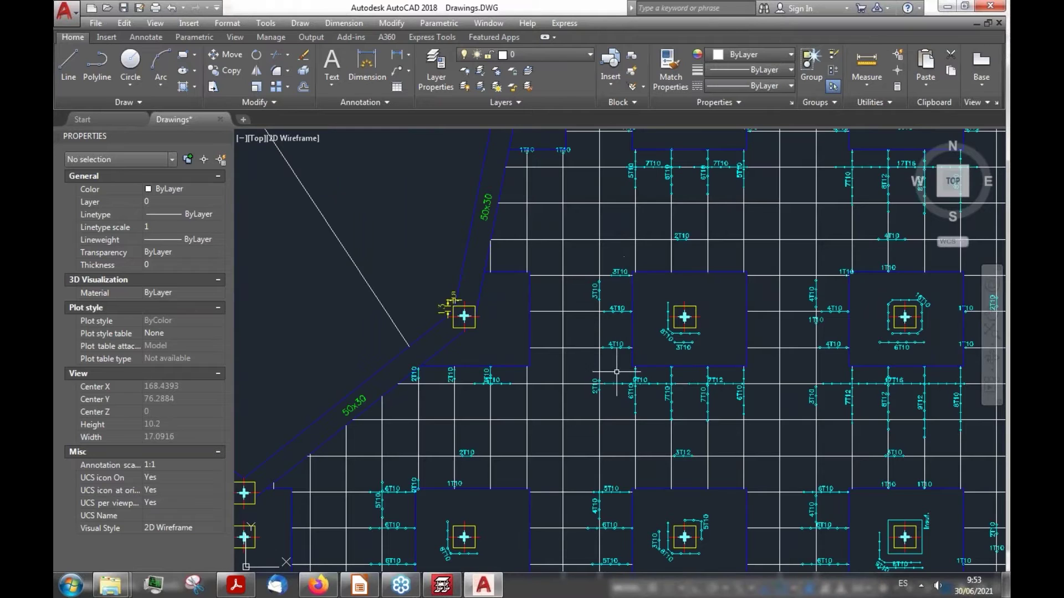
scroll(626, 287, "down", 4)
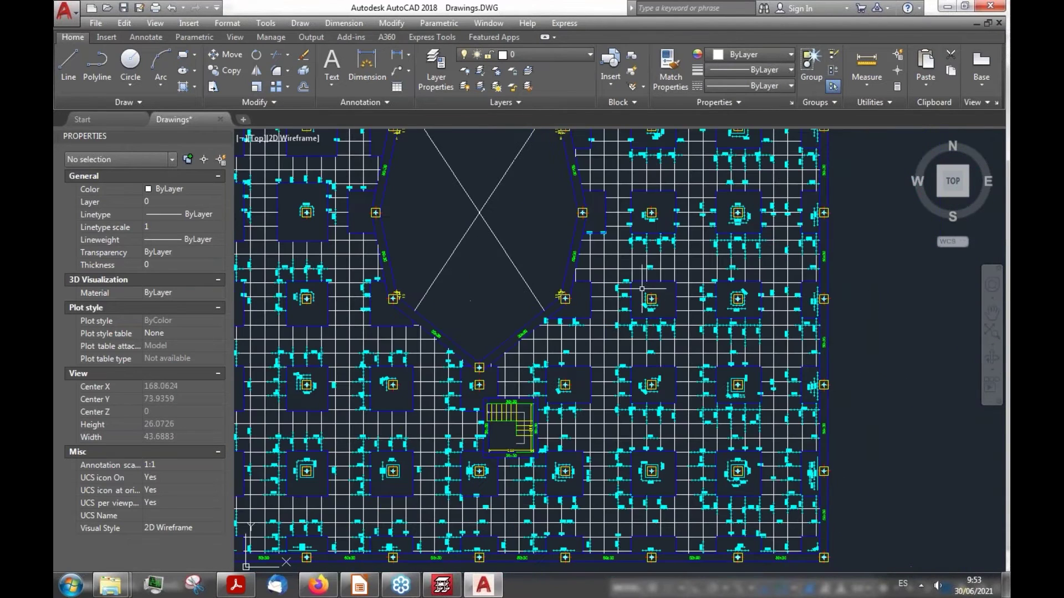
scroll(383, 513, "up", 6)
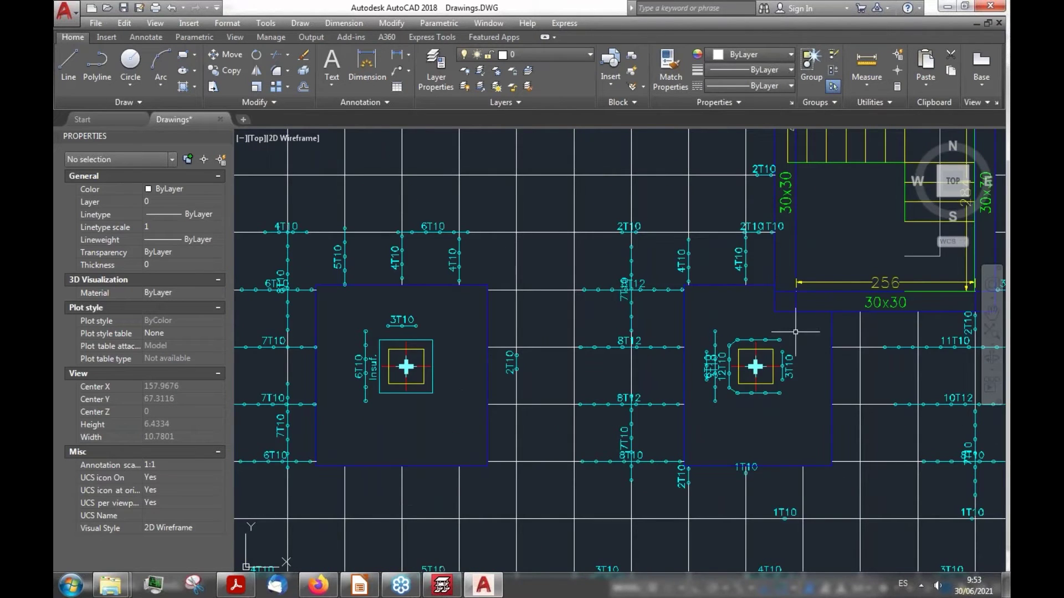
scroll(609, 399, "down", 6)
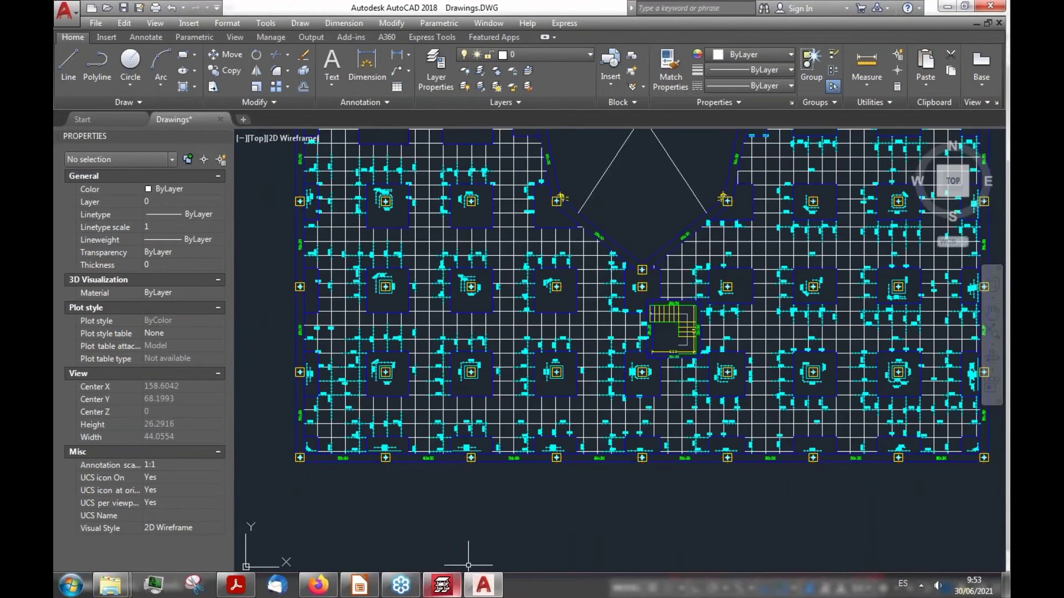
Switch back to CYPECAD and continue to the composition of the generated drawing sheets
left_click(441, 584)
left_click(686, 327)
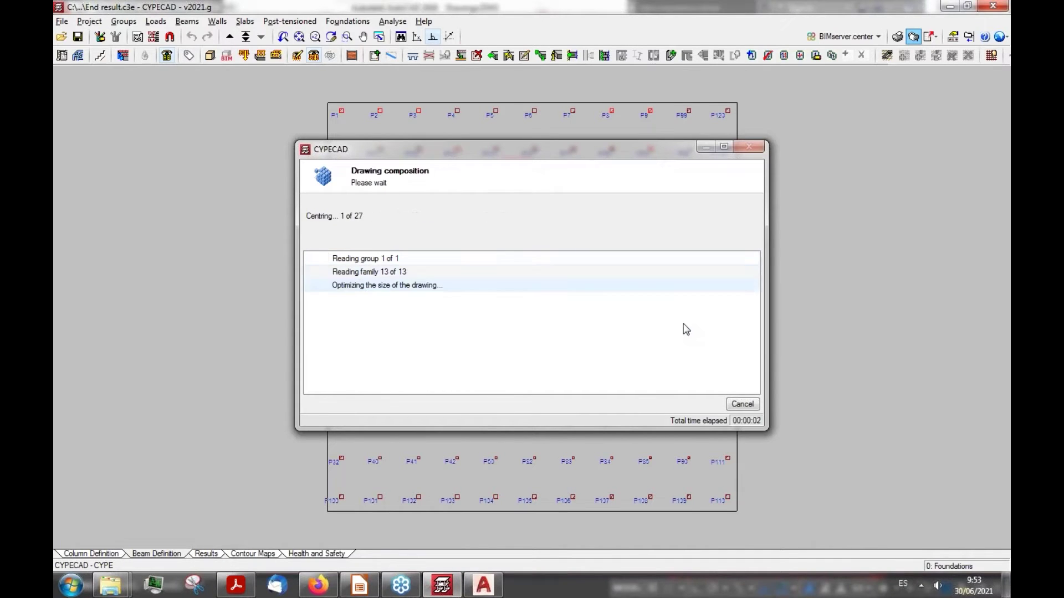
left_click(531, 322)
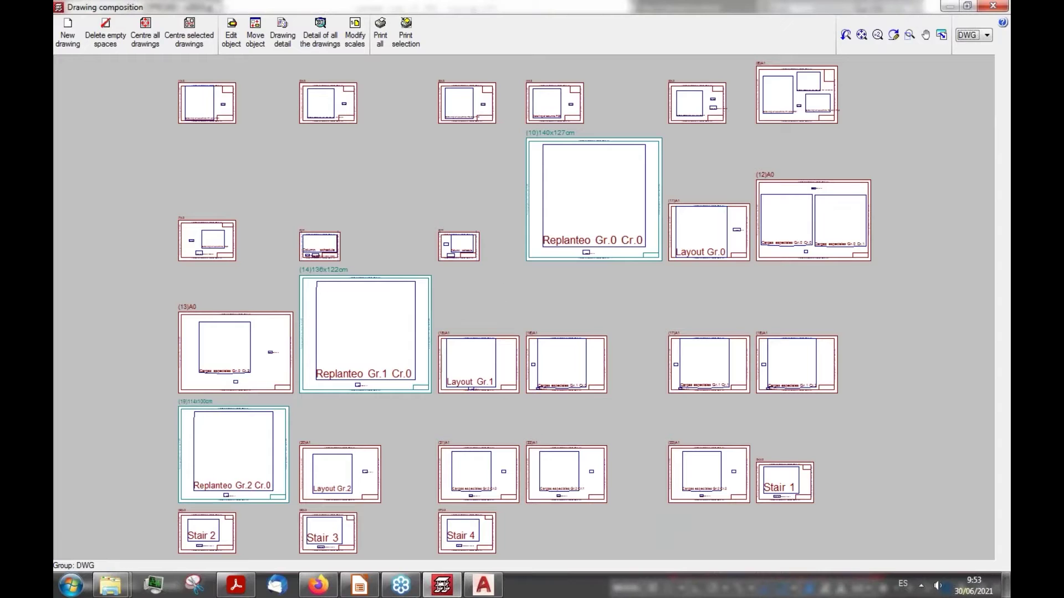
Switch to AutoCAD and view the full set of sheets in Drawings.DWG for comparison with the composition
left_click(491, 588)
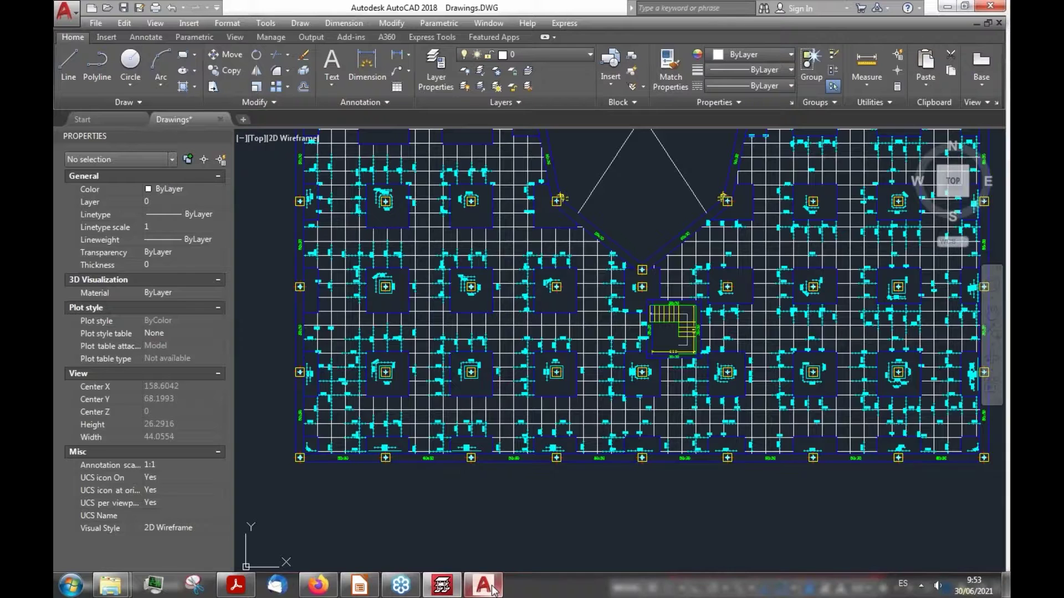
scroll(582, 360, "down", 15)
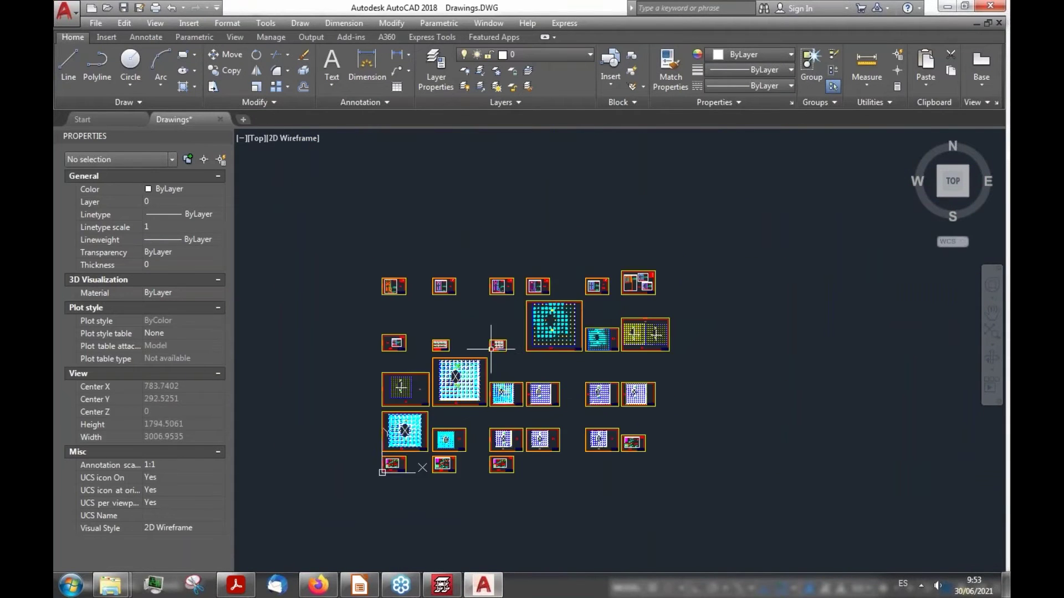
scroll(491, 348, "up", 4)
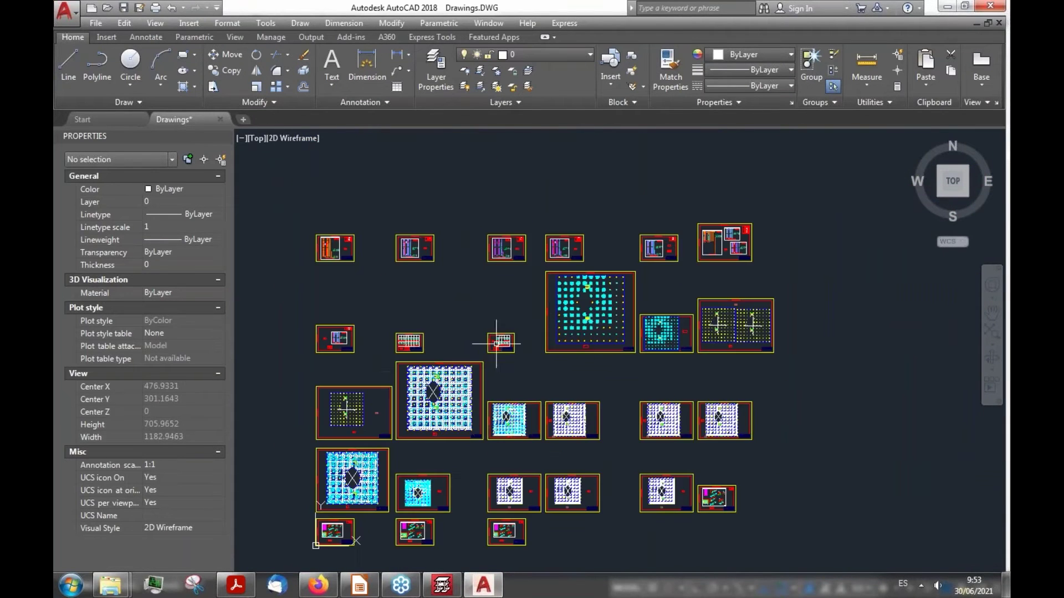
Return to CYPECAD, leave the drawing composition and cancel the drawing selection
left_click(474, 591)
key("Escape")
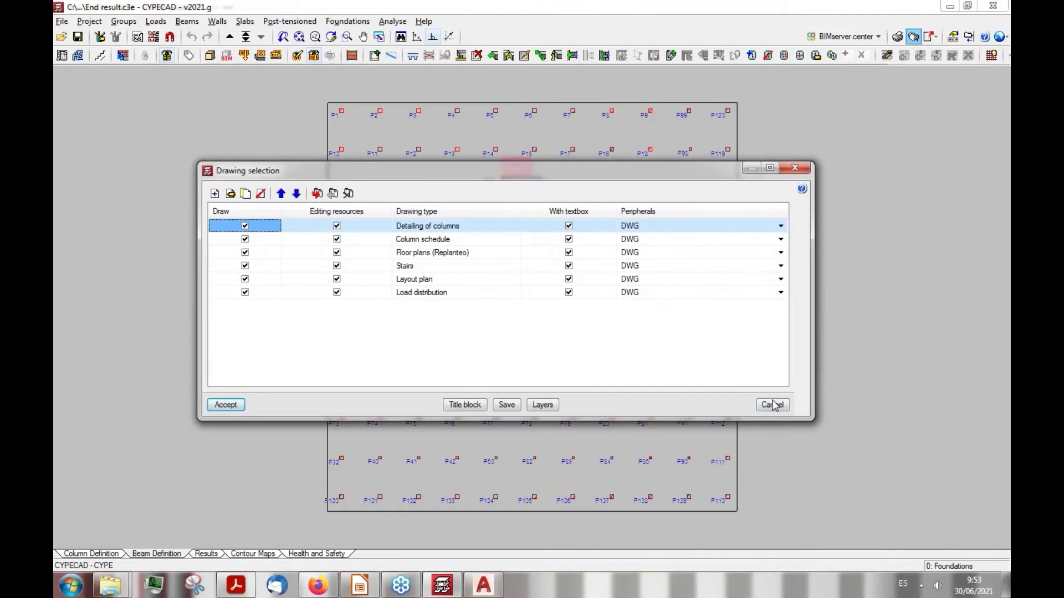
left_click(775, 405)
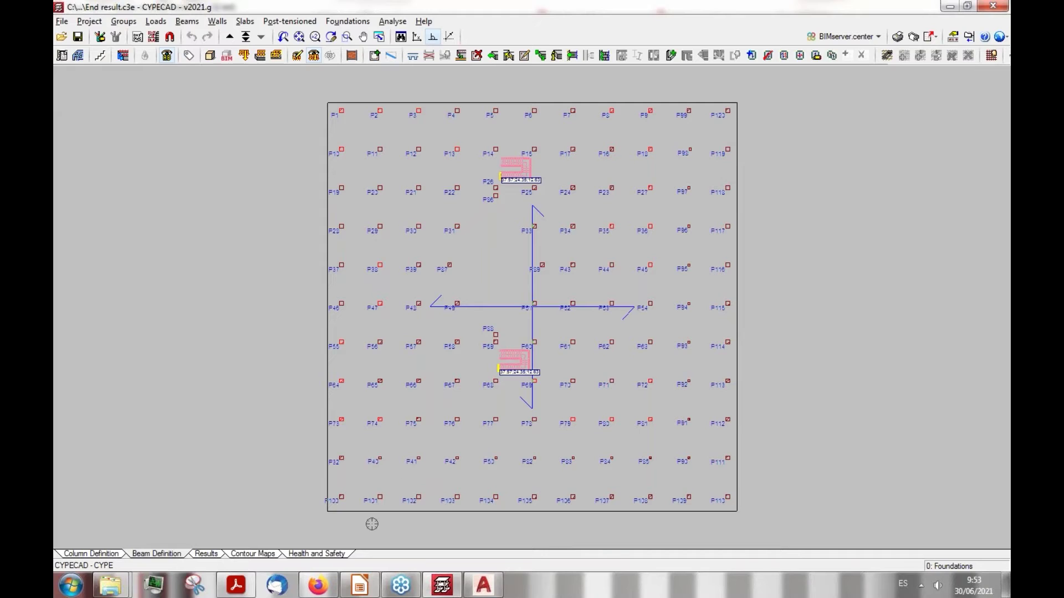
Switch to Firefox and open the BIMserver.center Store from the home page of the projects account
left_click(318, 585)
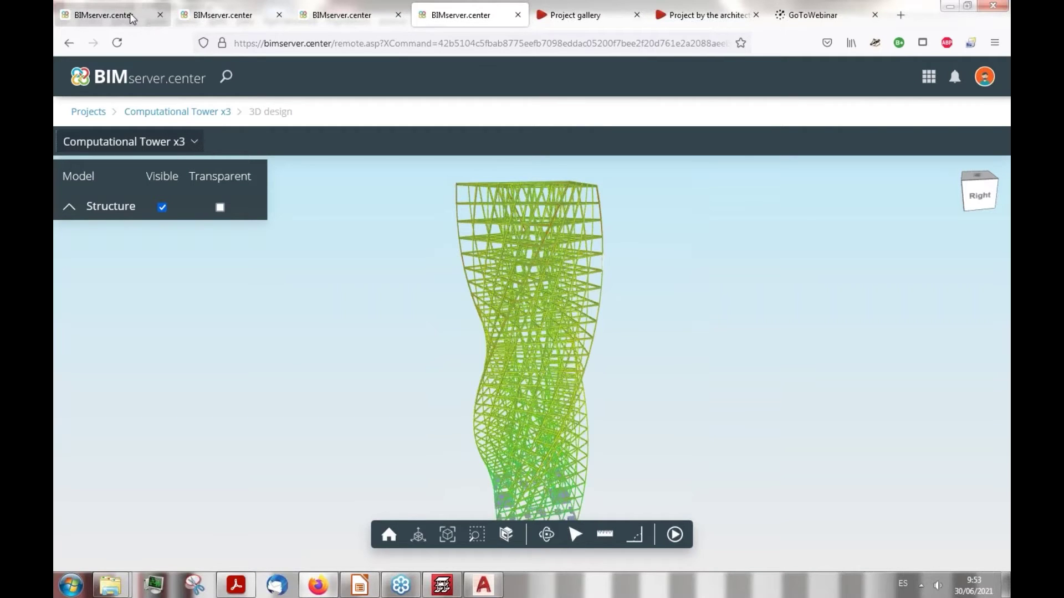
left_click(131, 19)
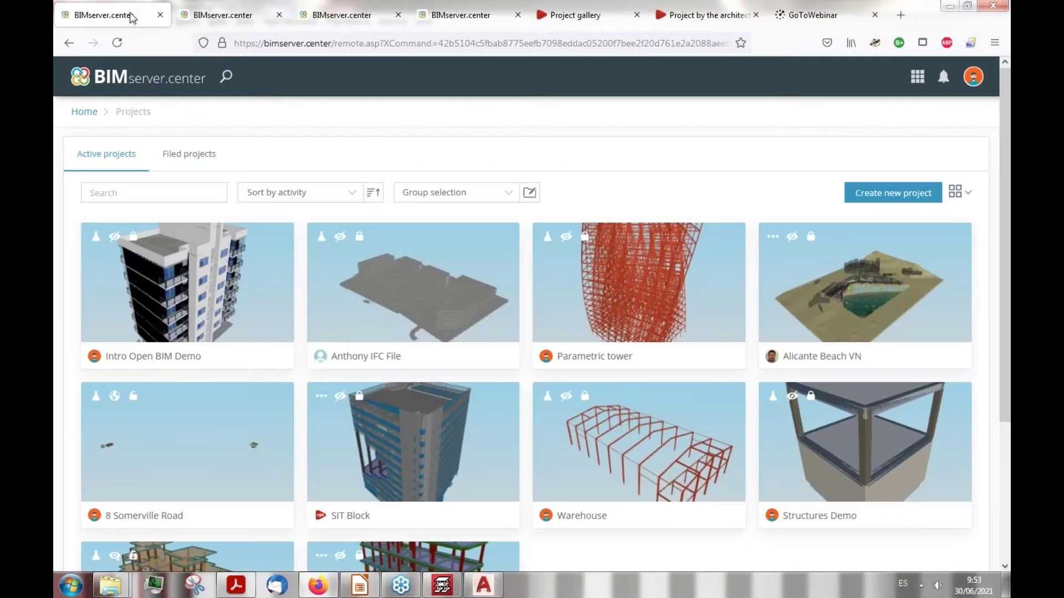
left_click(82, 113)
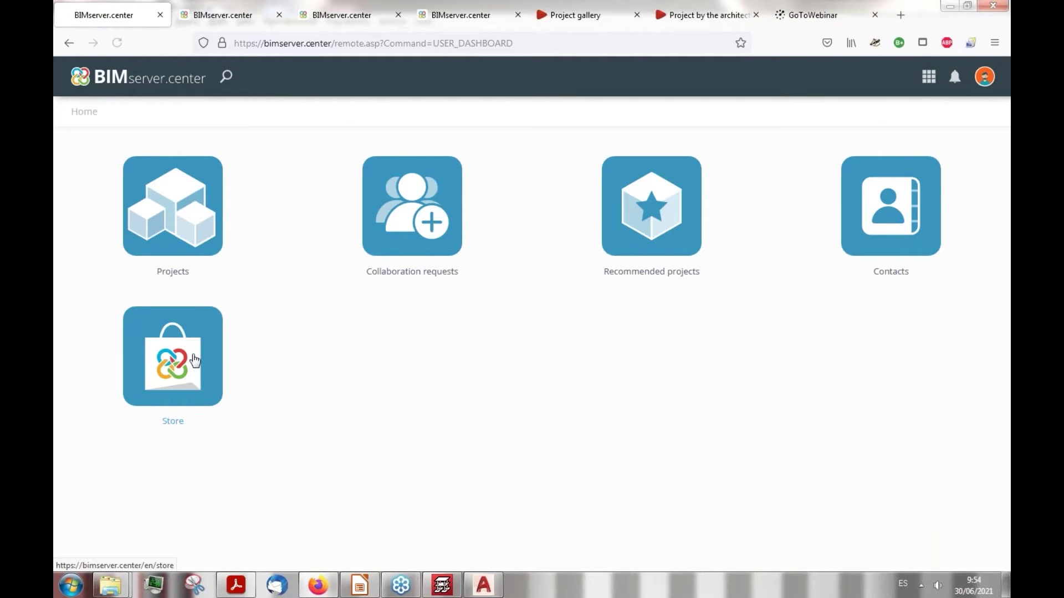
left_click(195, 360)
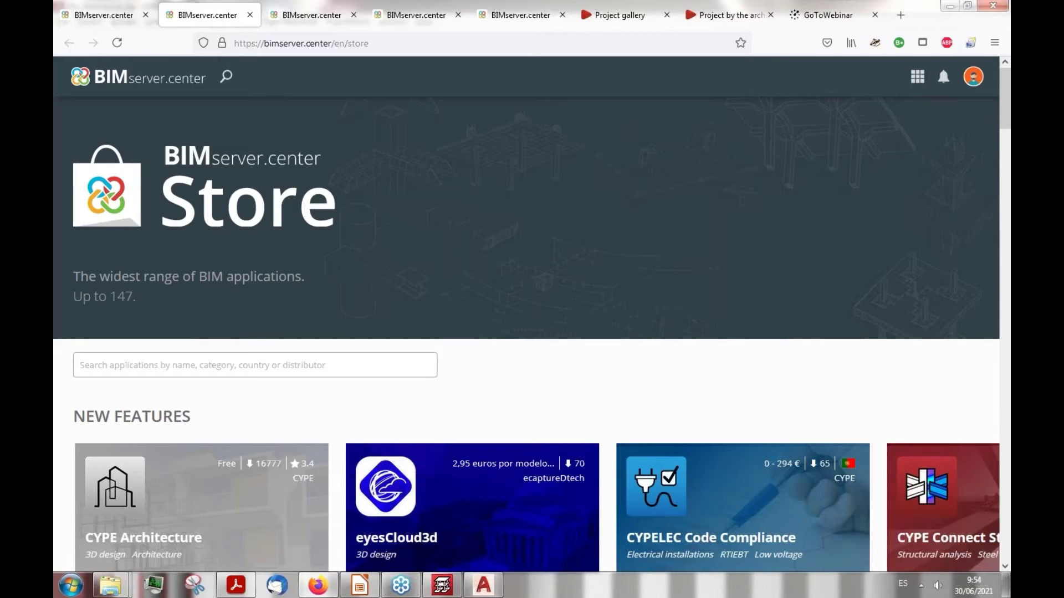
Search the store for StruBIM and look over the matching applications
left_click(211, 366)
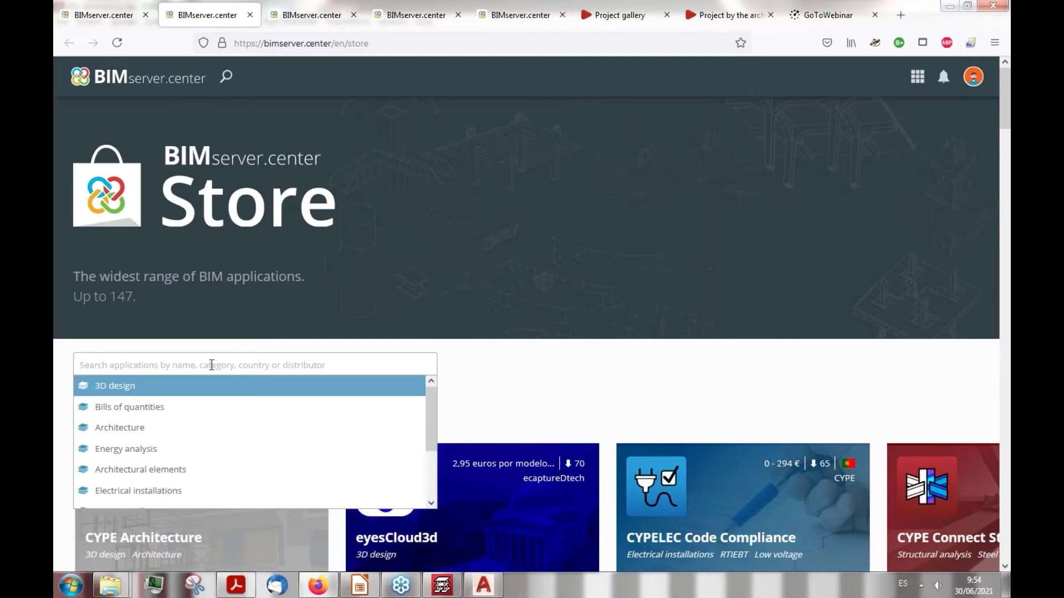
type("StruBIM")
key("Return")
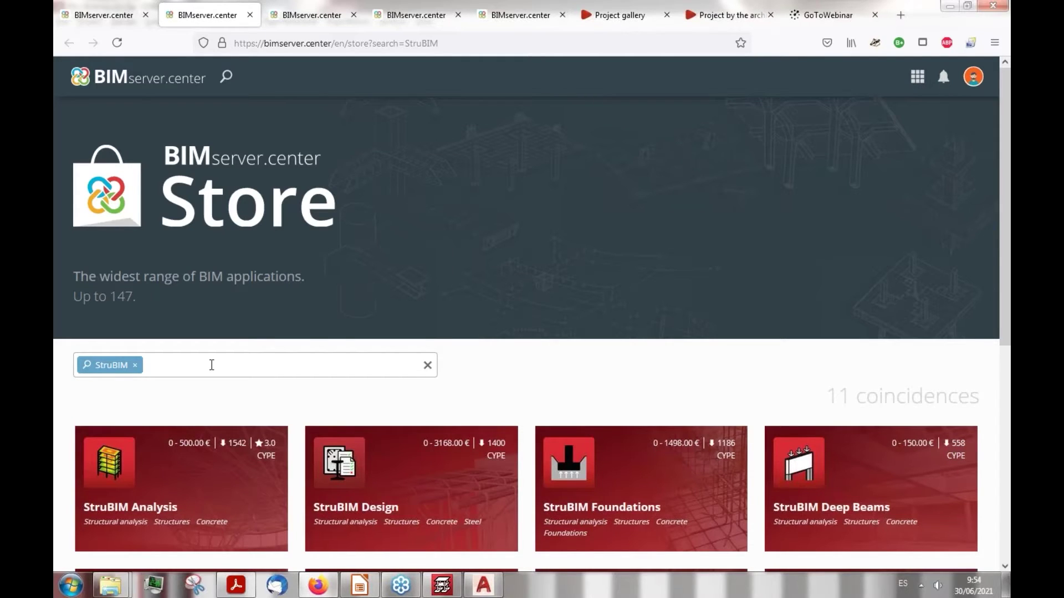
scroll(211, 364, "down", 1)
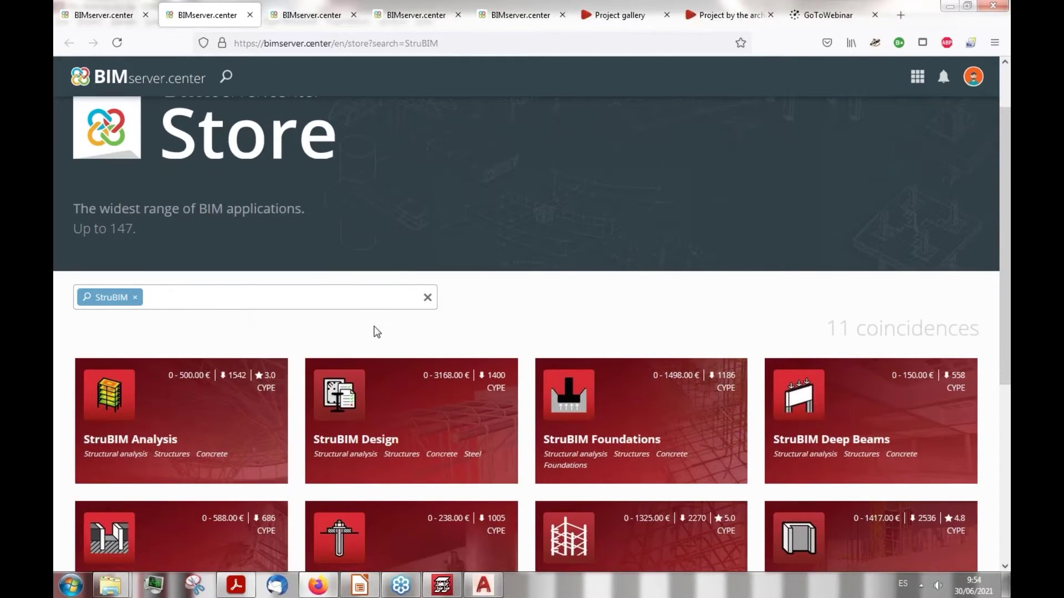
scroll(377, 333, "up", 1)
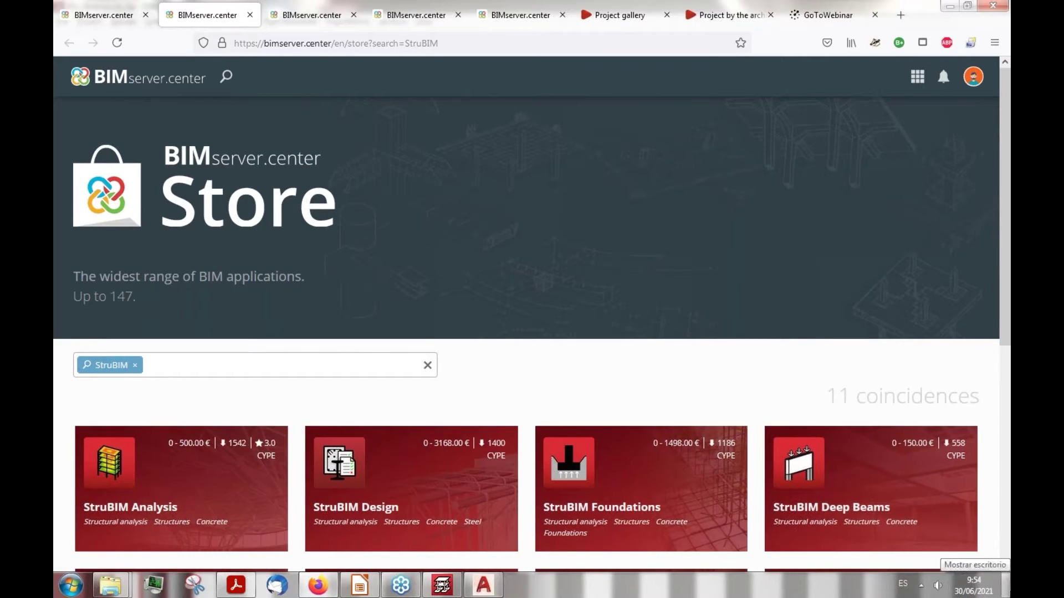
Show the desktop and launch CYPE Connect Steel
left_click(1006, 585)
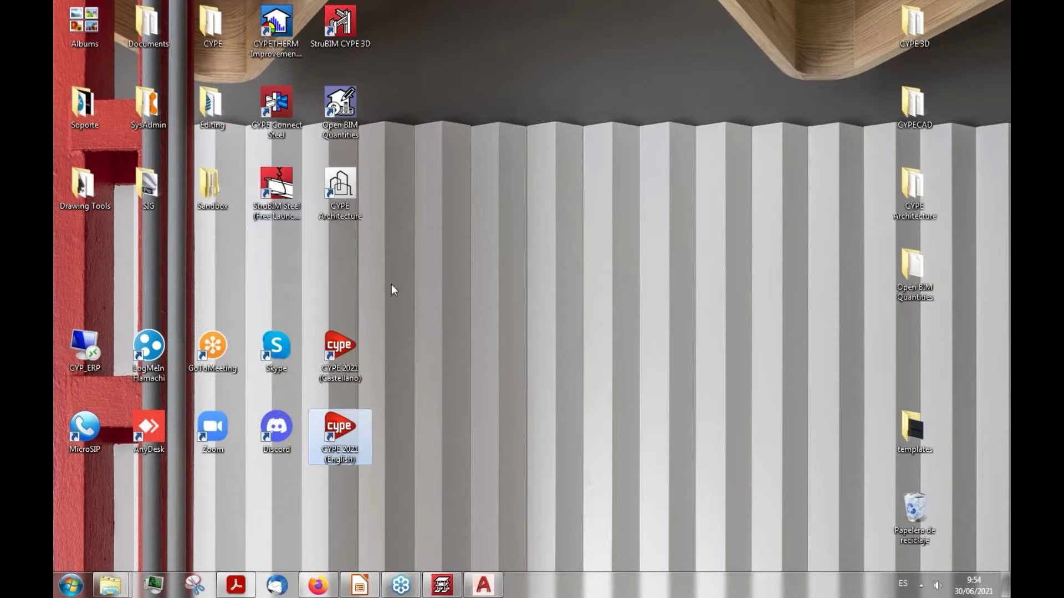
left_click(285, 106)
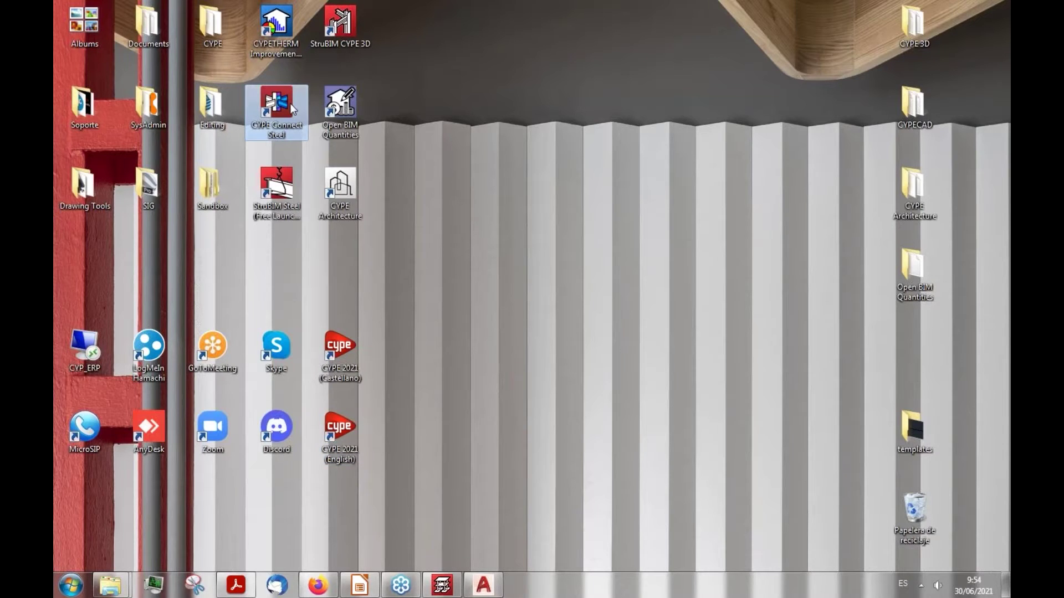
Switch to AutoCAD and close it without saving the changes to Drawings.DWG
left_click(468, 589)
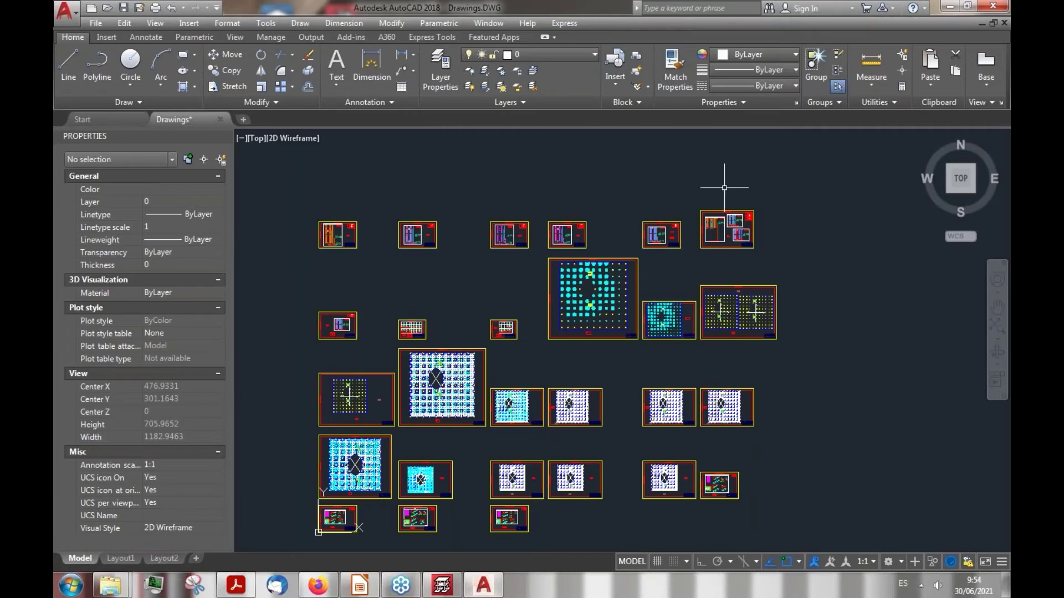
left_click(1004, 5)
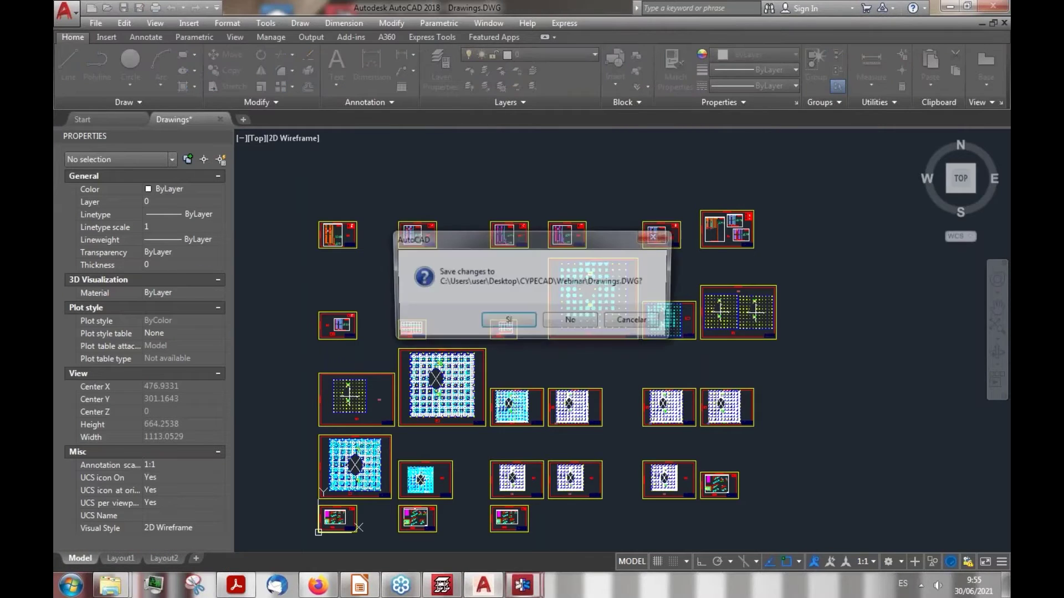
left_click(569, 323)
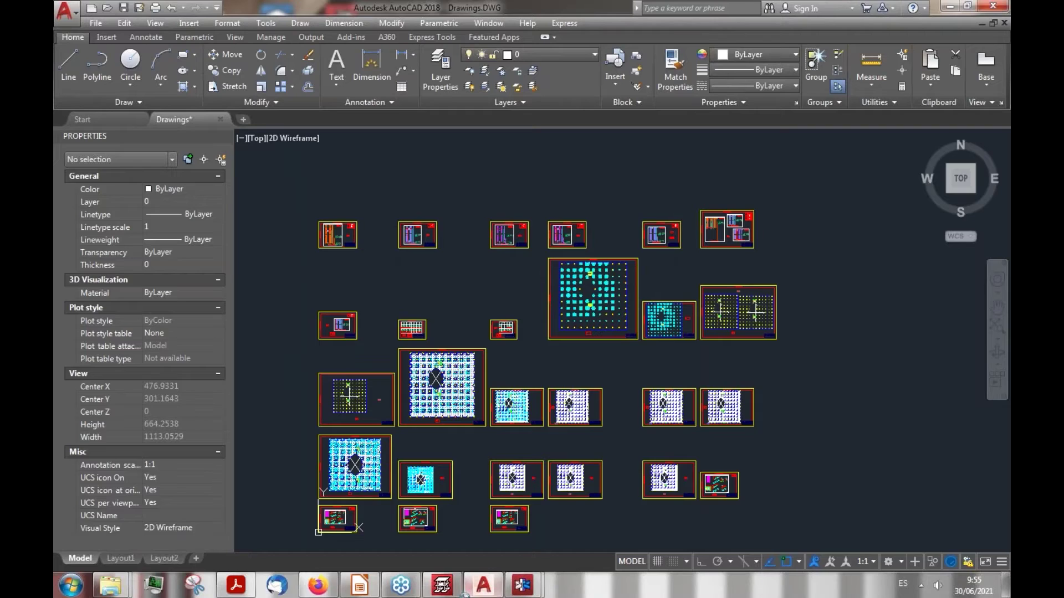
Switch to CYPECAD and look over the BIMserver.center options, including Export, for the End result job
mouse_move(458, 584)
left_click(467, 509)
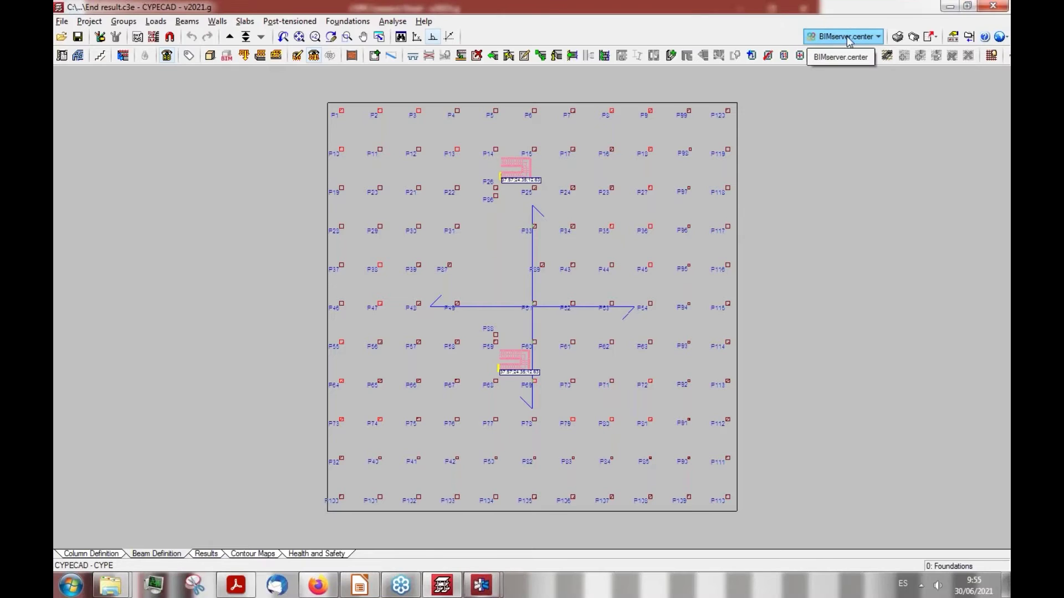
left_click(878, 37)
left_click(878, 36)
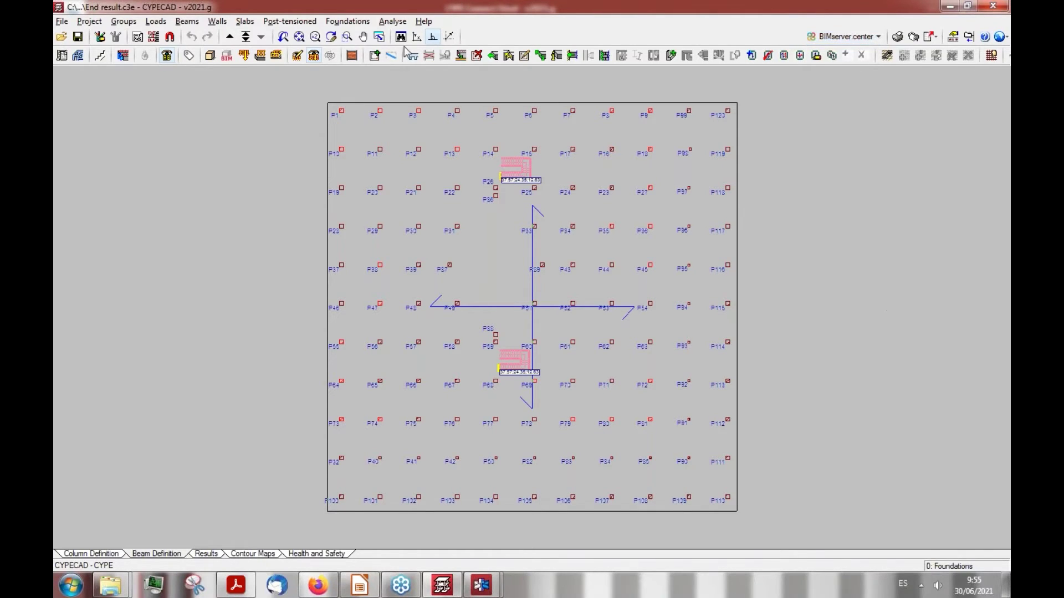
left_click(851, 37)
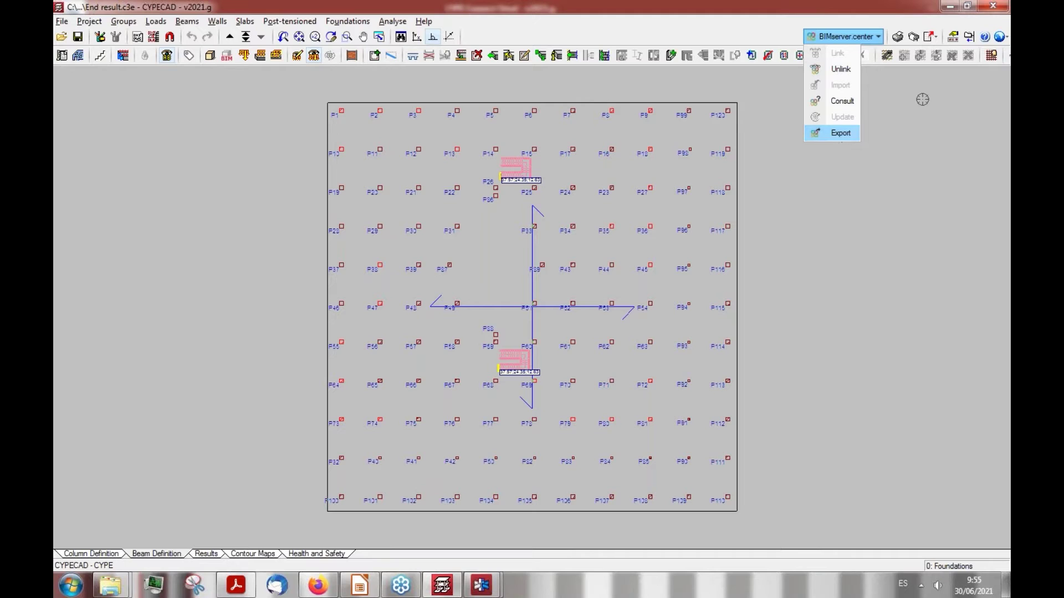
left_click(840, 134)
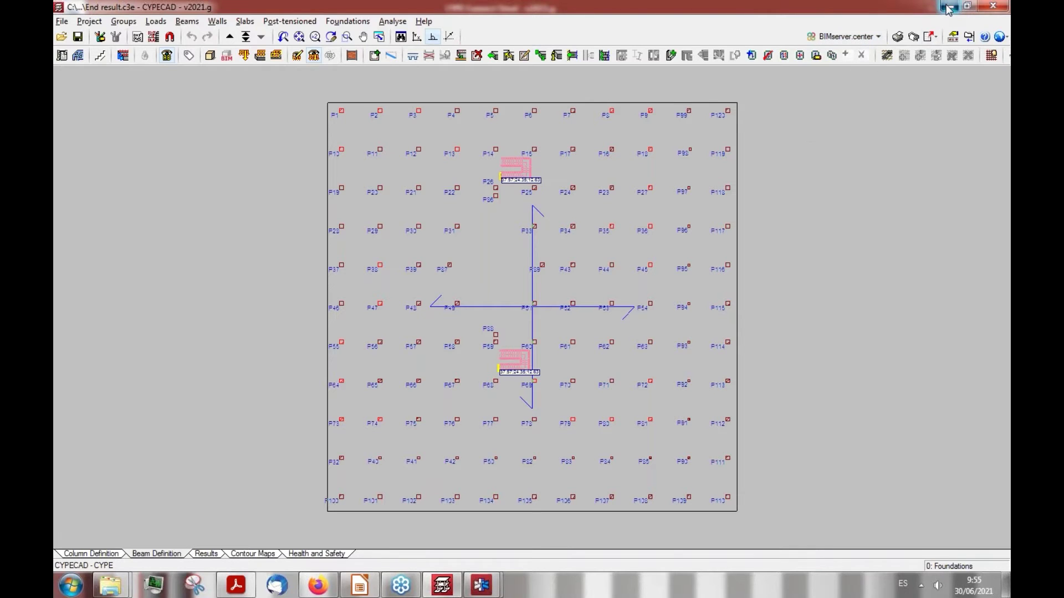
Switch to CYPE Connect Steel and create a job with the file name new
left_click(948, 7)
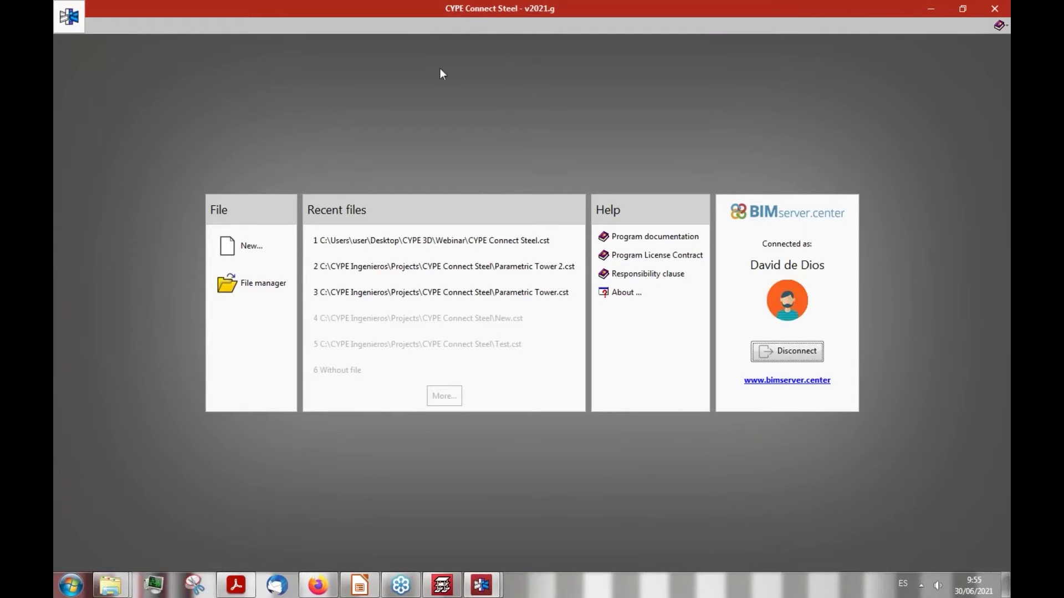
left_click(273, 246)
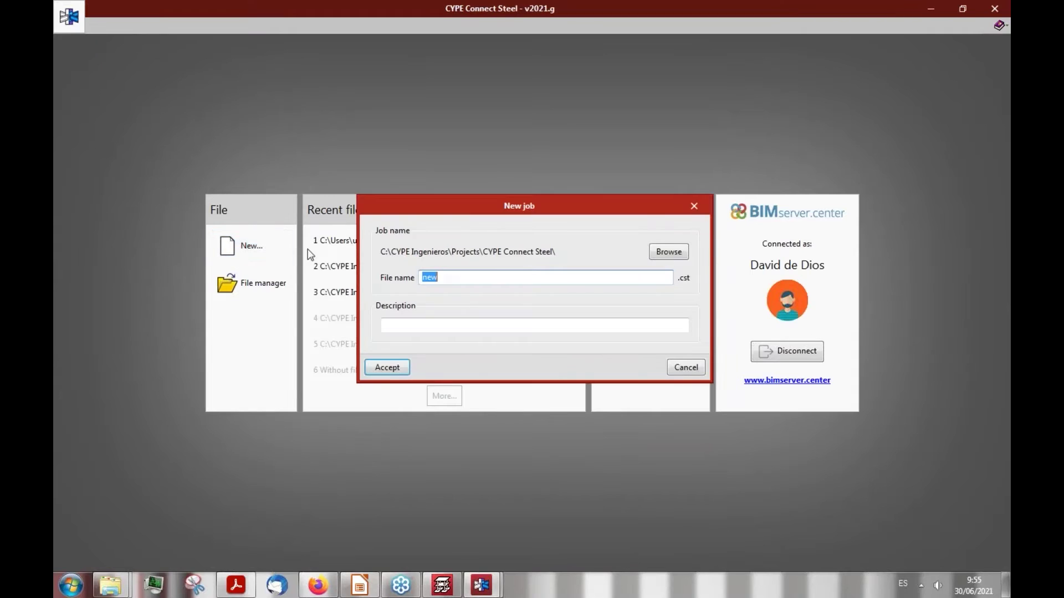
left_click(395, 367)
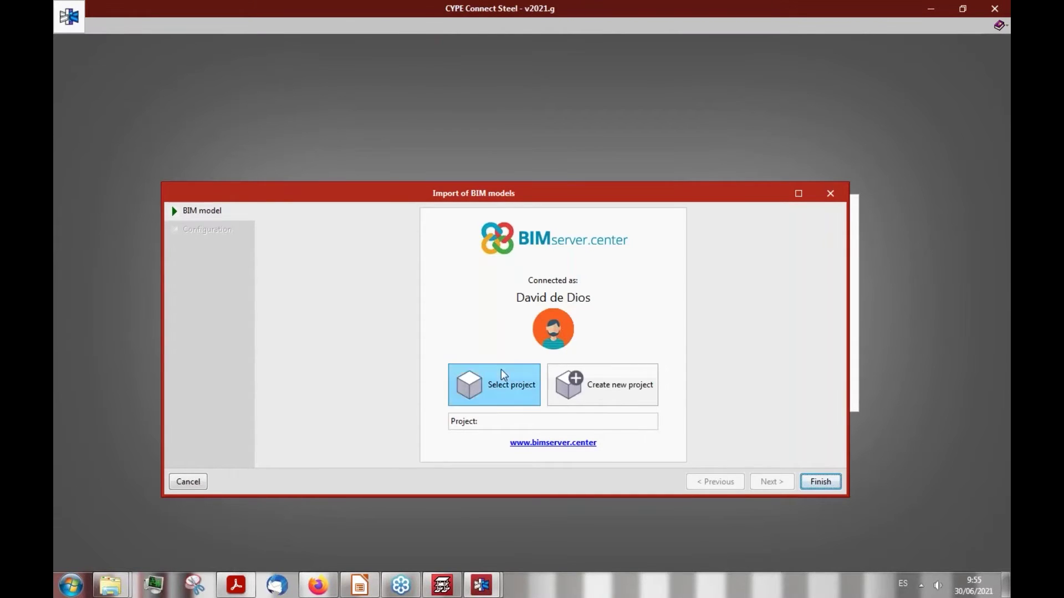
Link the job to the Parametric tower project on BIMserver.center
left_click(501, 375)
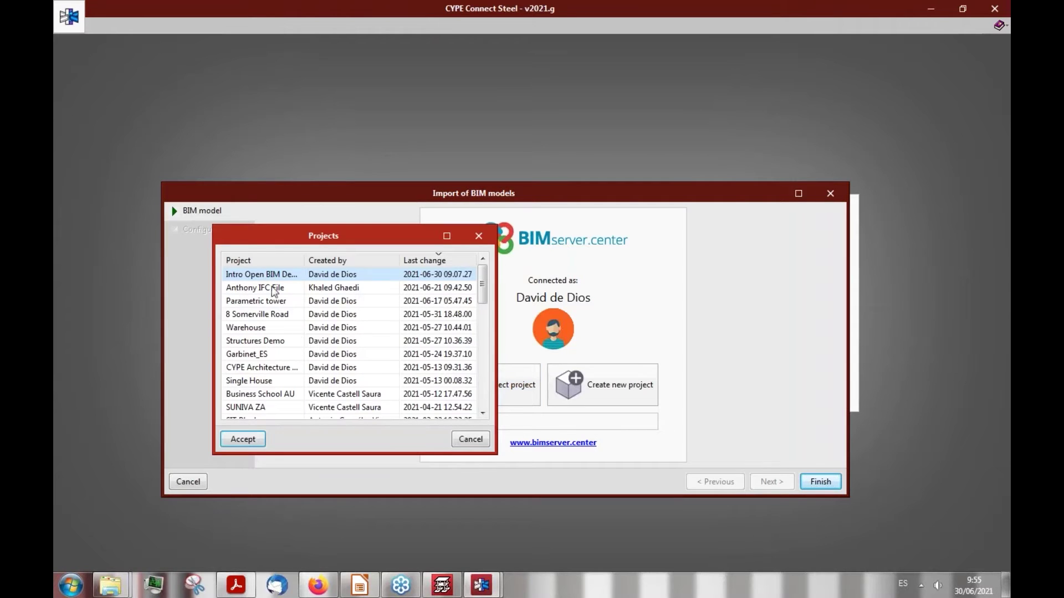
left_click(288, 302)
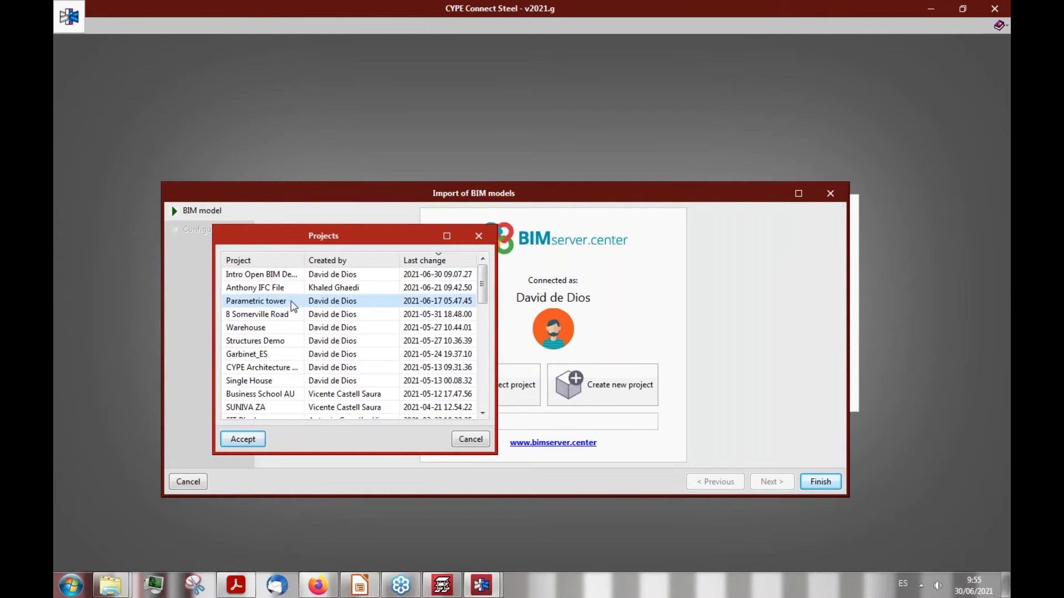
left_click(242, 439)
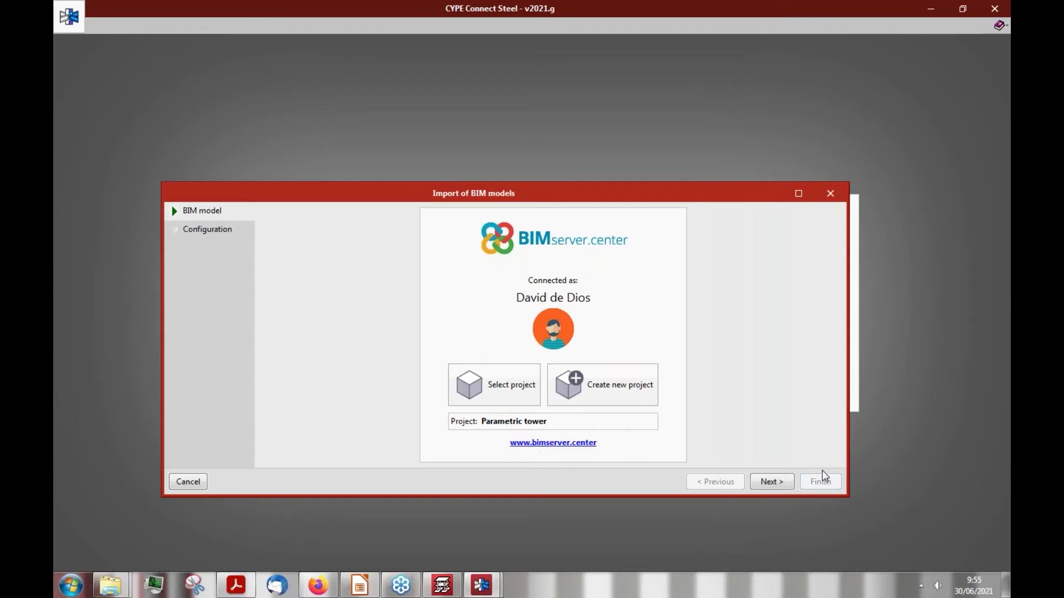
Include the Structure CYPECAD file from the project and run the BIM model import
left_click(771, 481)
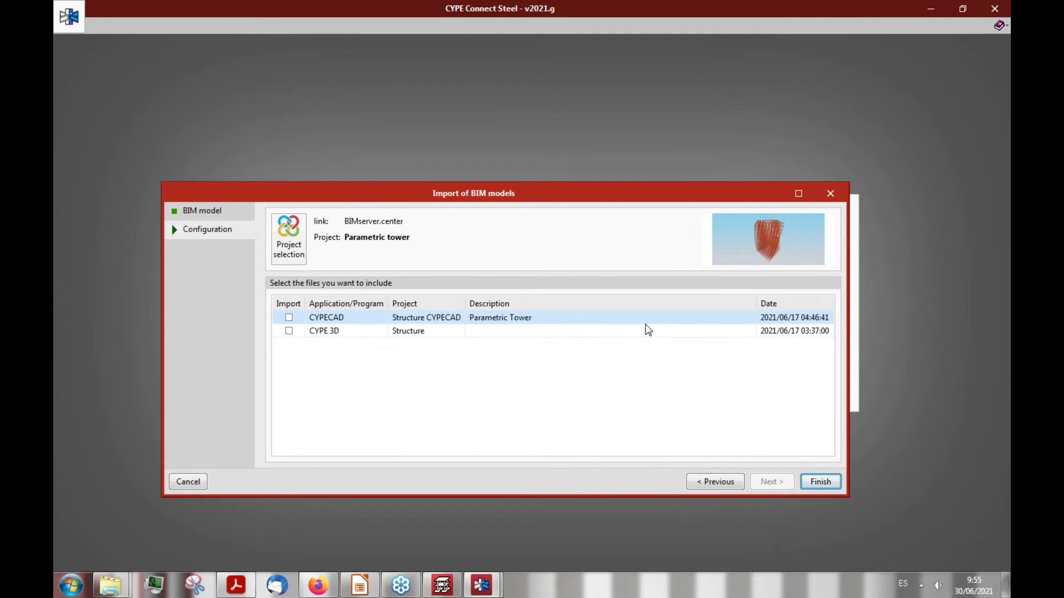
left_click(362, 330)
left_click(360, 318)
left_click(289, 318)
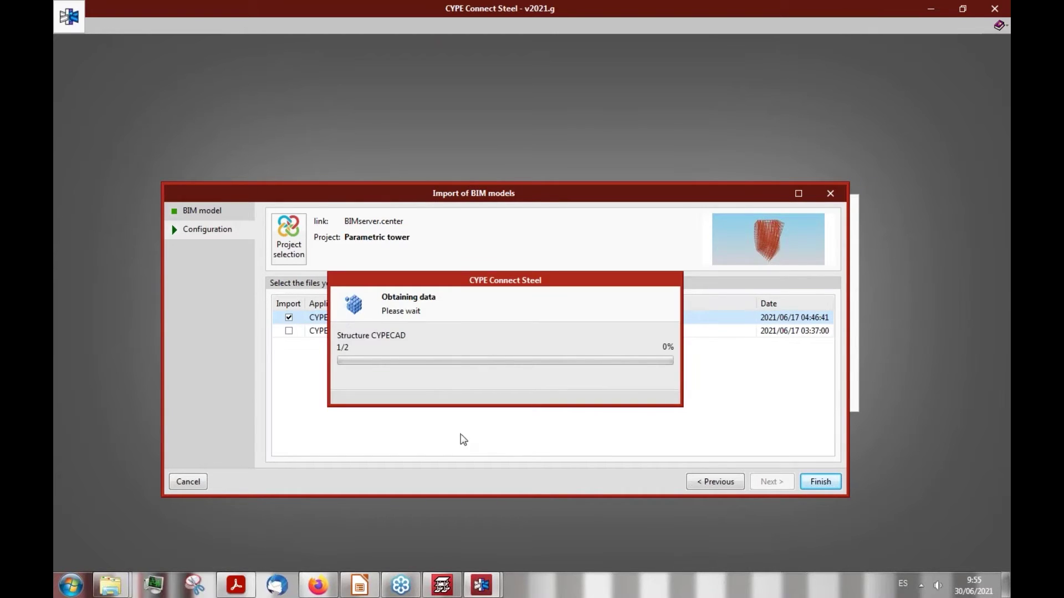
left_click(820, 482)
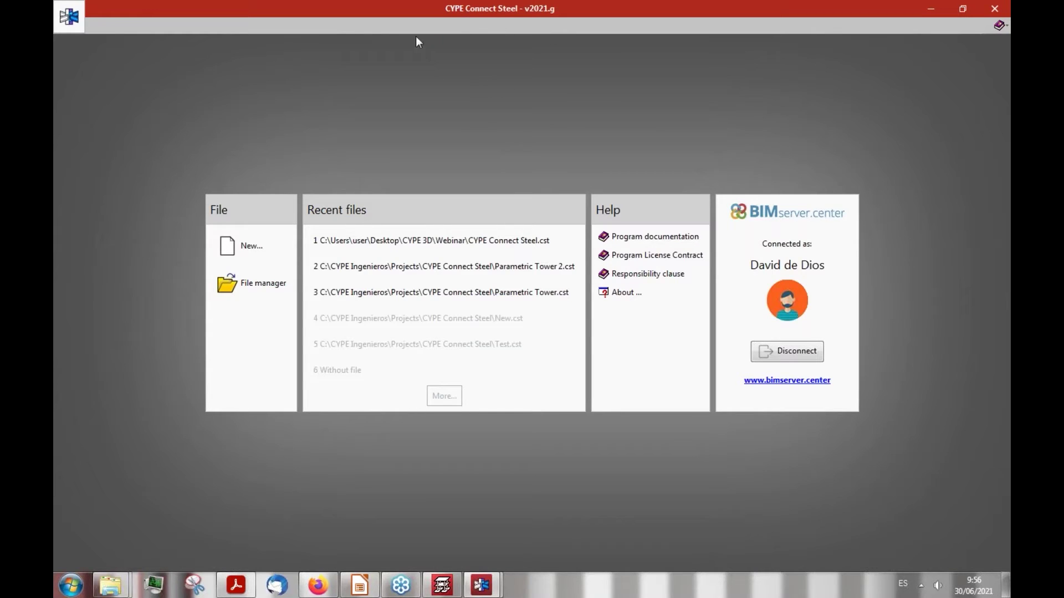
Switch to CYPECAD and exit the program, and close the CYPE English Presentation file
left_click(460, 395)
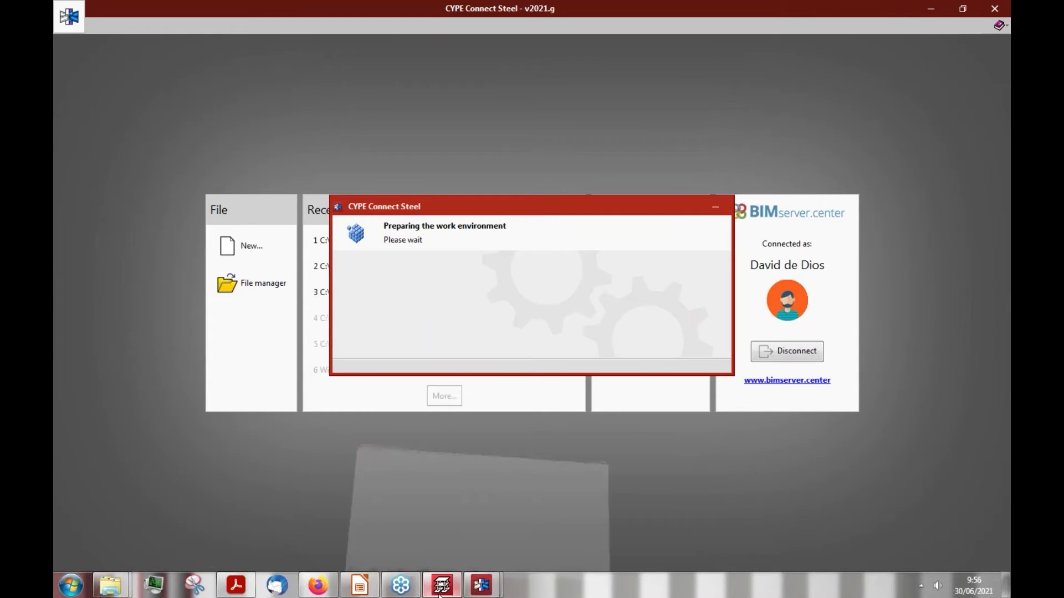
key("alt+F4")
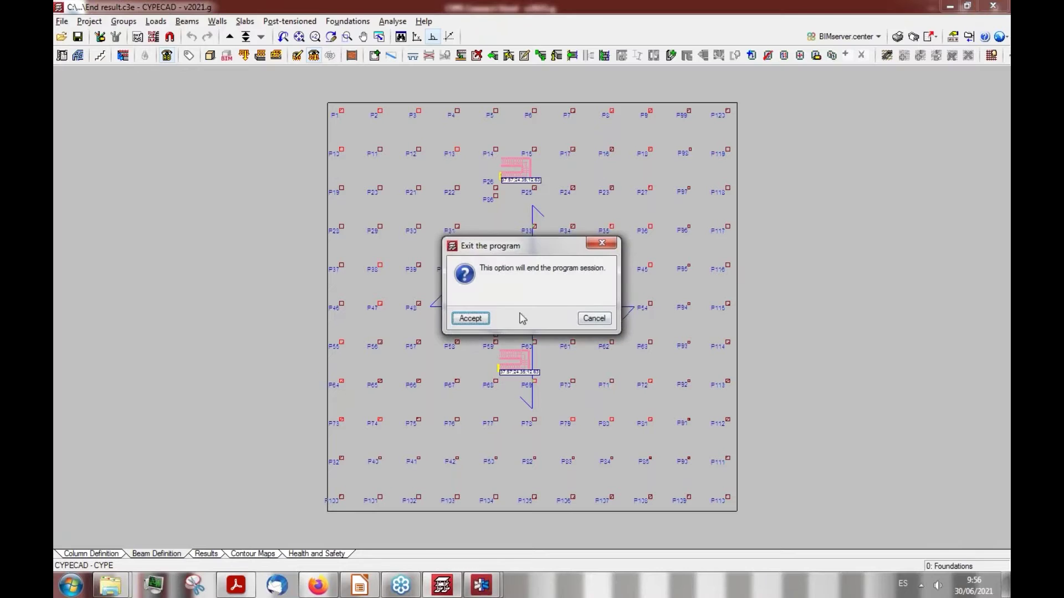
left_click(470, 319)
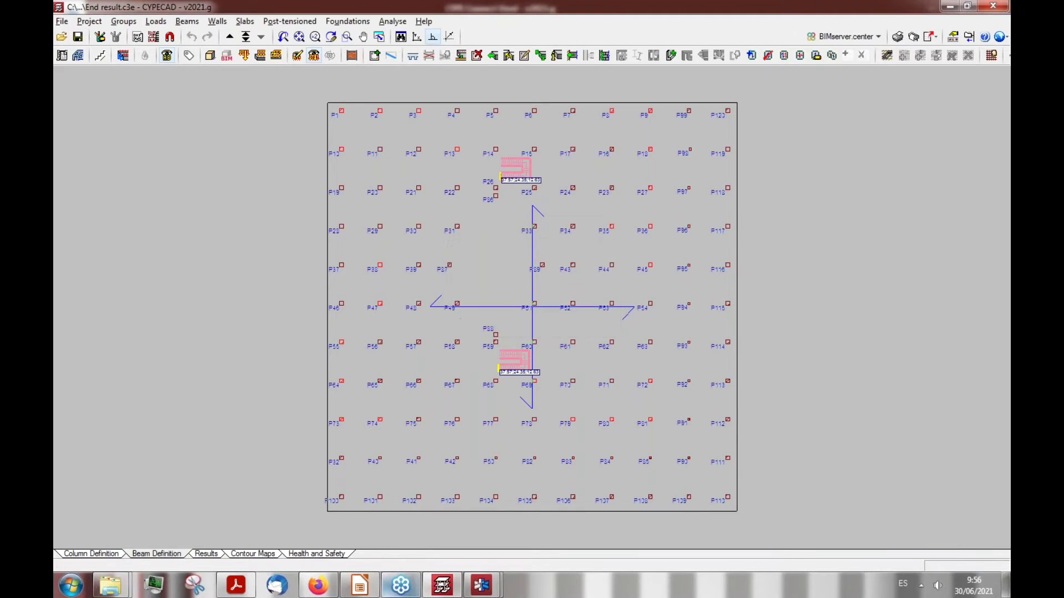
mouse_move(371, 590)
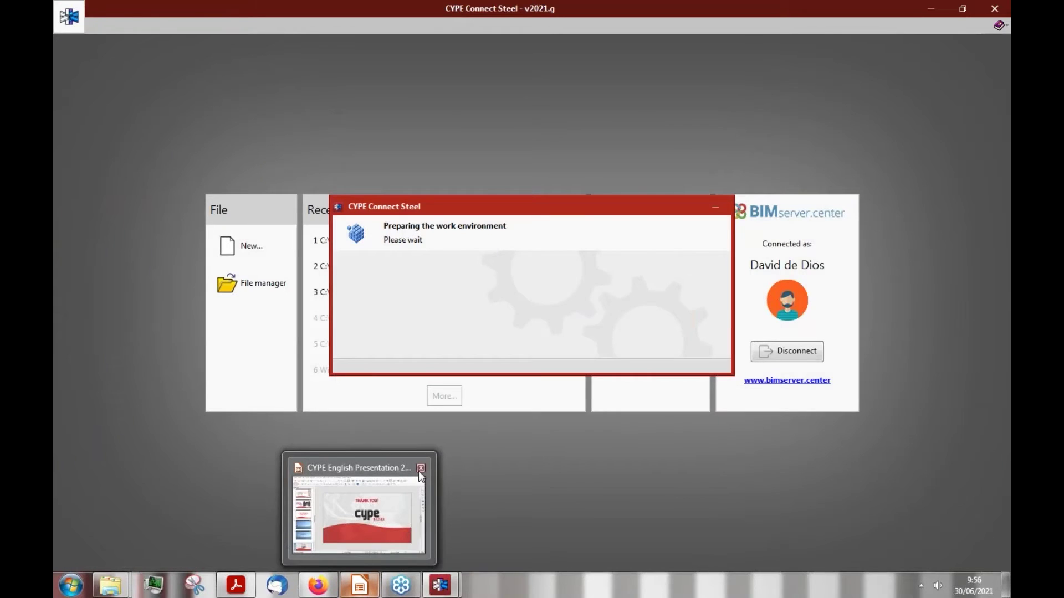
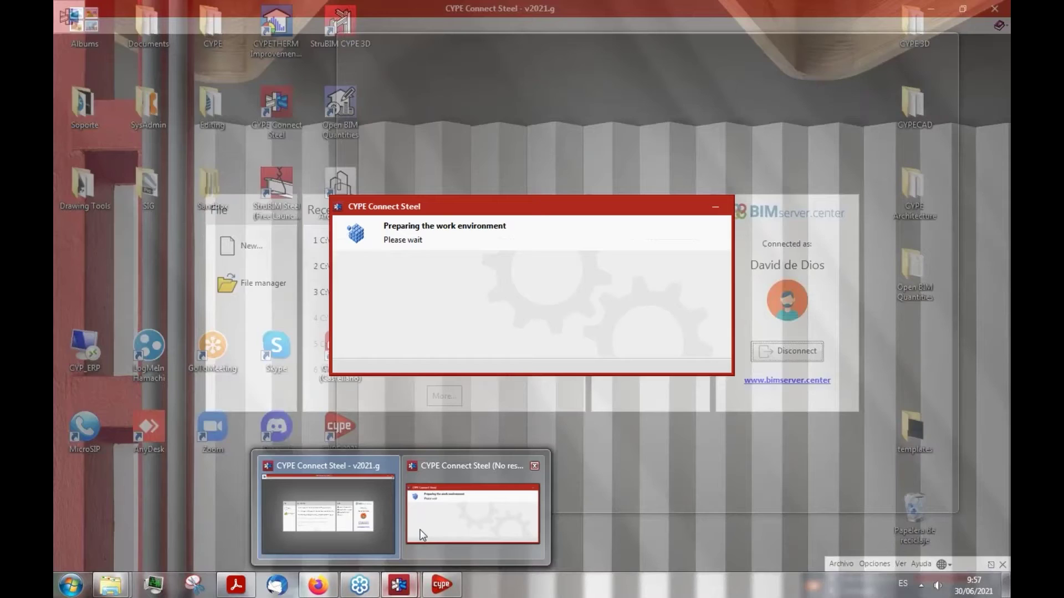
Return to CYPE Connect Steel and examine the imported tower and the joint at node N (31.03, 0.55, 4.2)
left_click(423, 536)
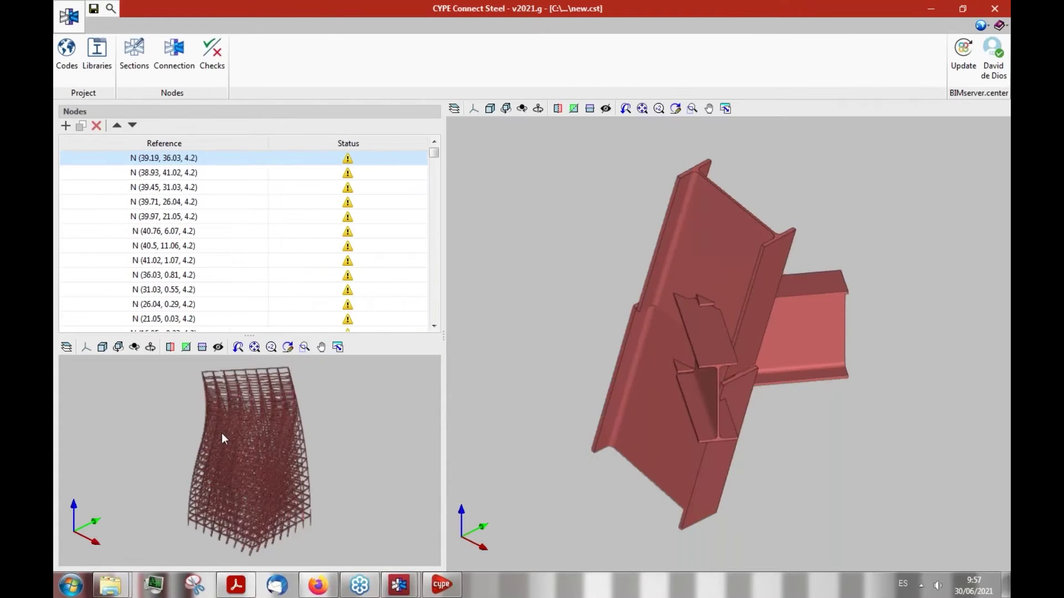
middle_click_drag(221, 433, 273, 447, "shift")
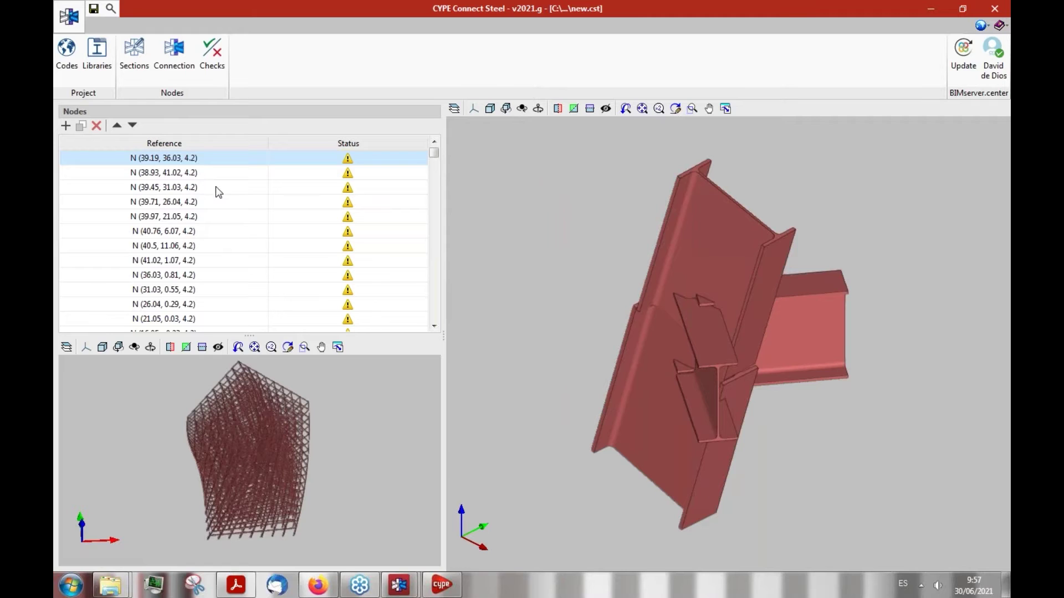
scroll(218, 191, "down", 2)
left_click(206, 203)
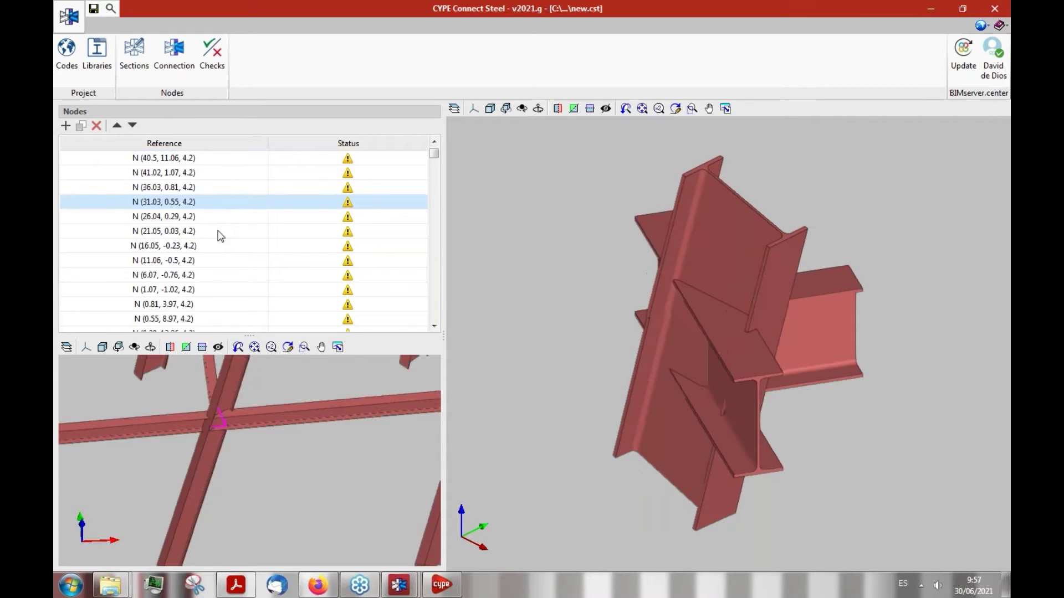
middle_click_drag(841, 242, 791, 237, "shift")
scroll(325, 249, "down", 10)
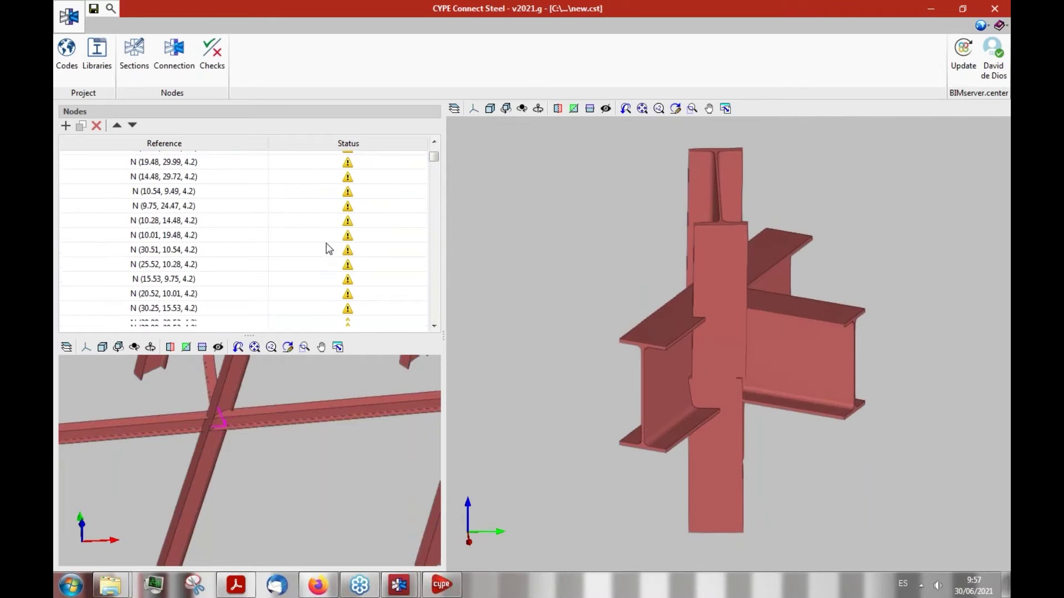
Select node N (36.47, 32.4, 71.4) near the end of the node list and examine its joint in 3D
left_click_drag(434, 173, 433, 315)
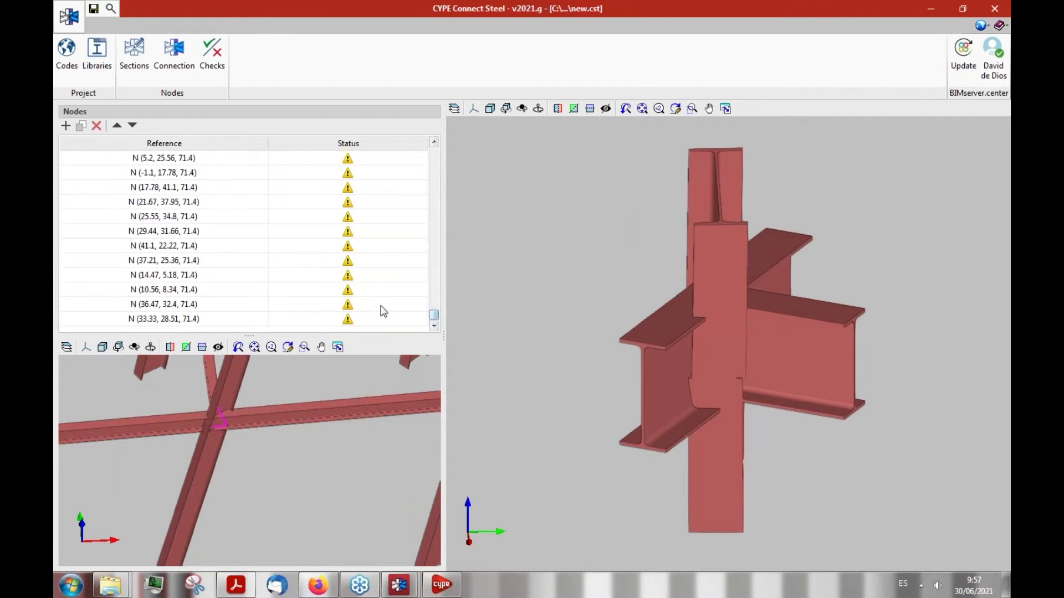
left_click(381, 307)
middle_click_drag(511, 261, 681, 311)
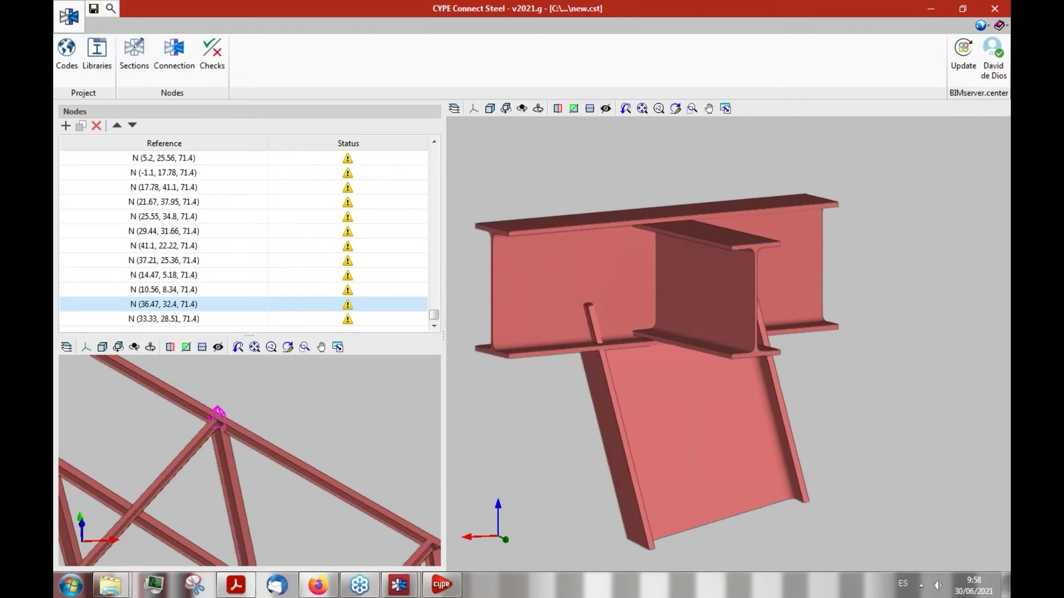
middle_click_drag(575, 240, 822, 333)
Look over the code options for the project and close them
left_click(67, 56)
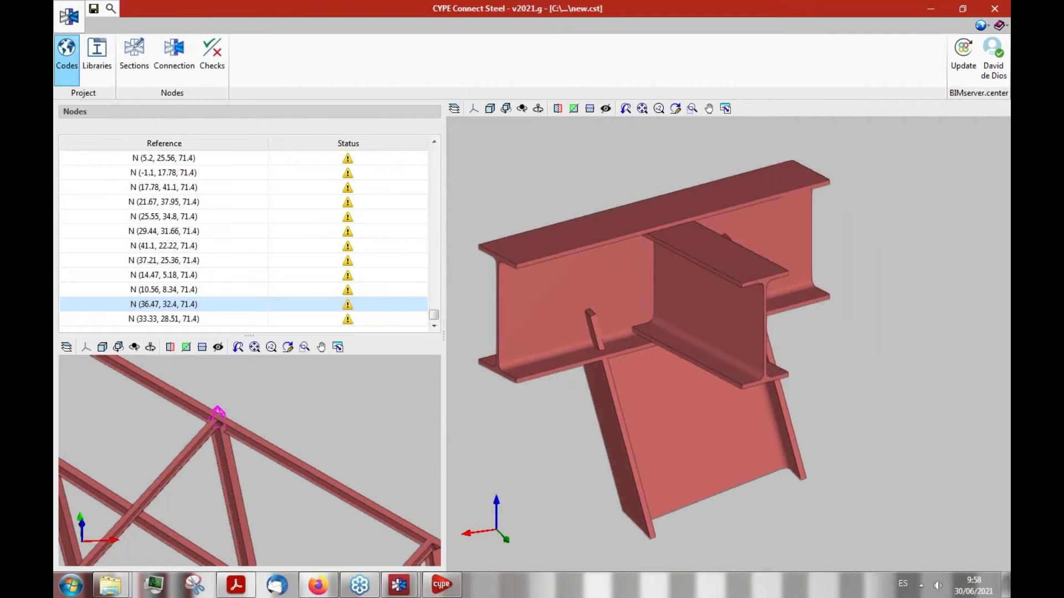
left_click(477, 255)
left_click(463, 268)
left_click(452, 343)
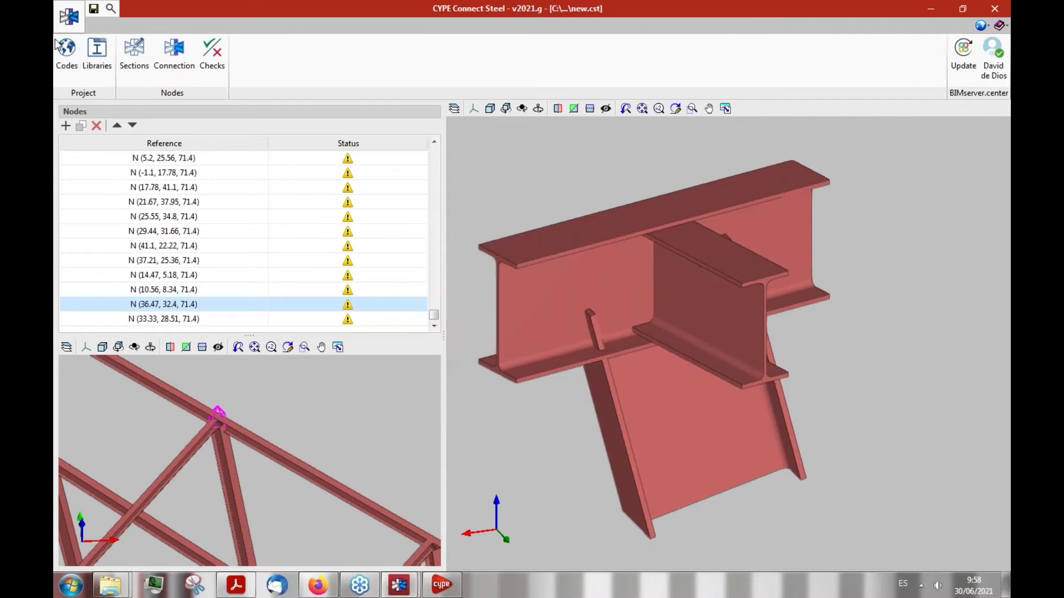
Look over the project's material and element libraries and leave them without changes
left_click(98, 56)
left_click_drag(554, 203, 433, 204)
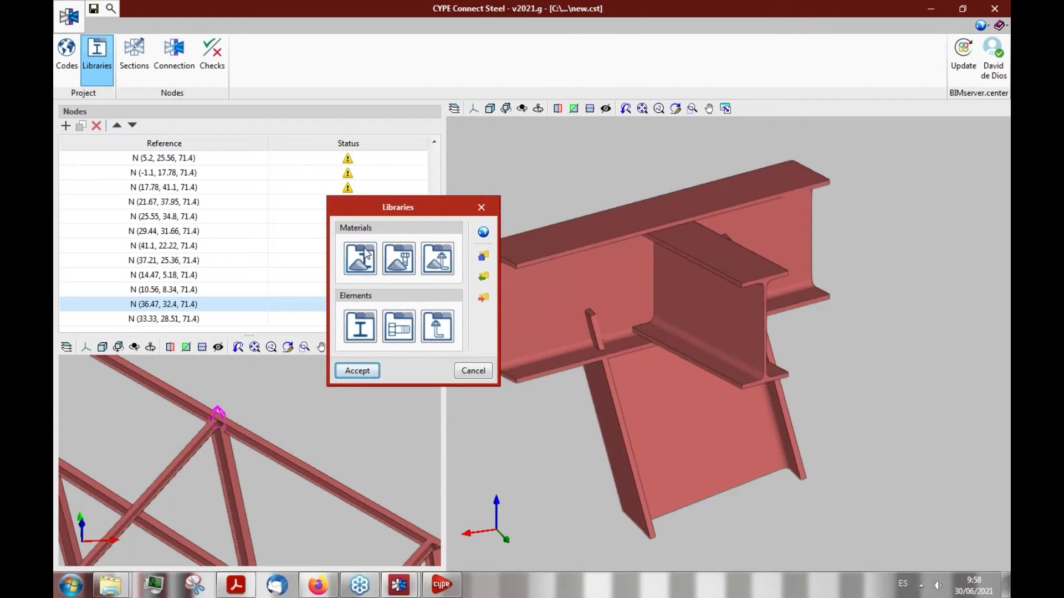
left_click(473, 372)
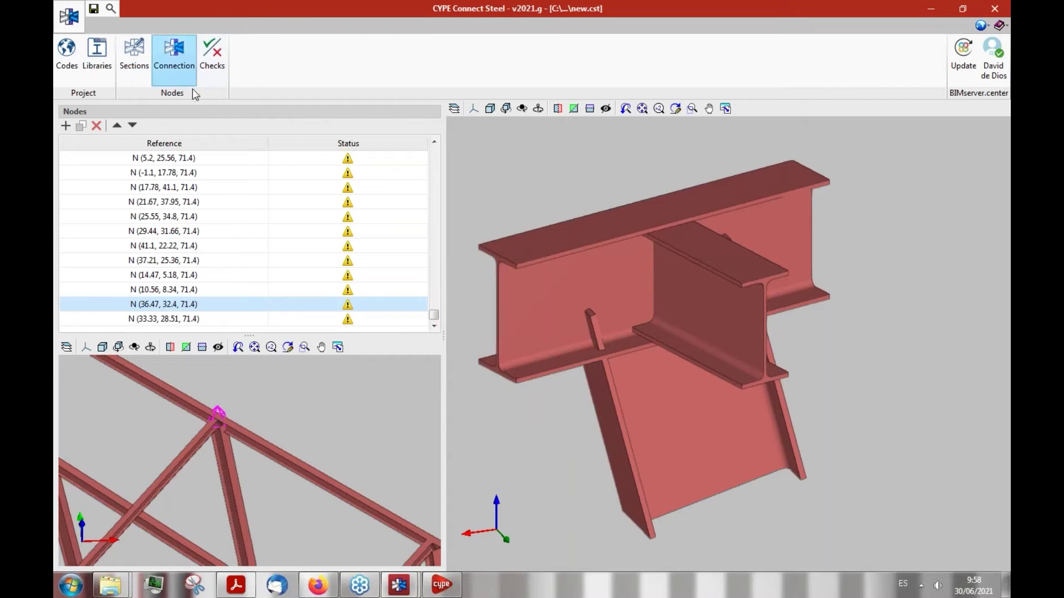
Open the connection of node N (36.47, 32.4, 71.4) for editing and view its labelled sections from the V2 side
left_click(171, 59)
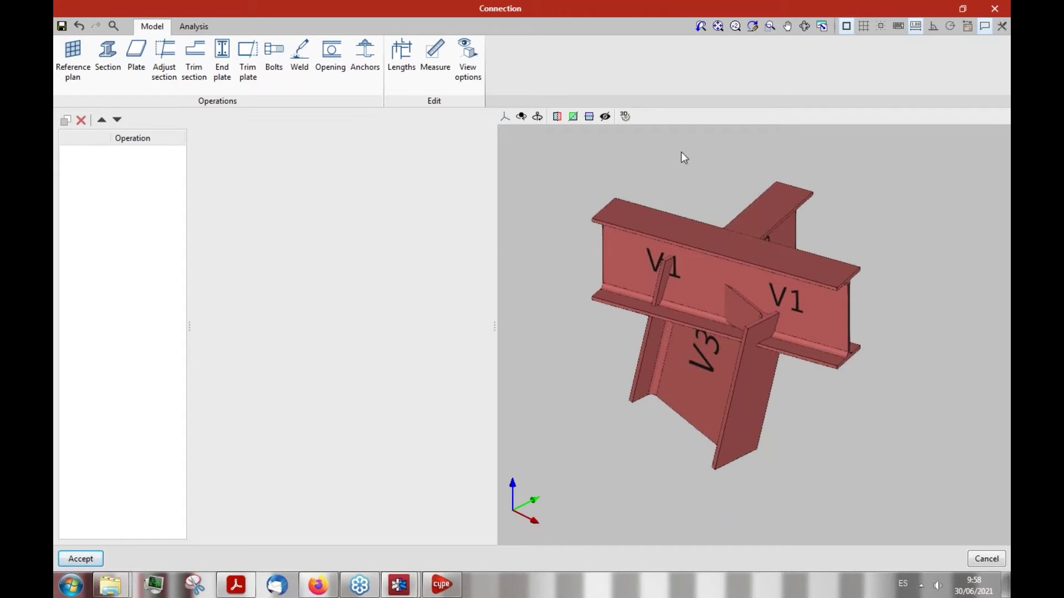
middle_click_drag(706, 175, 567, 162)
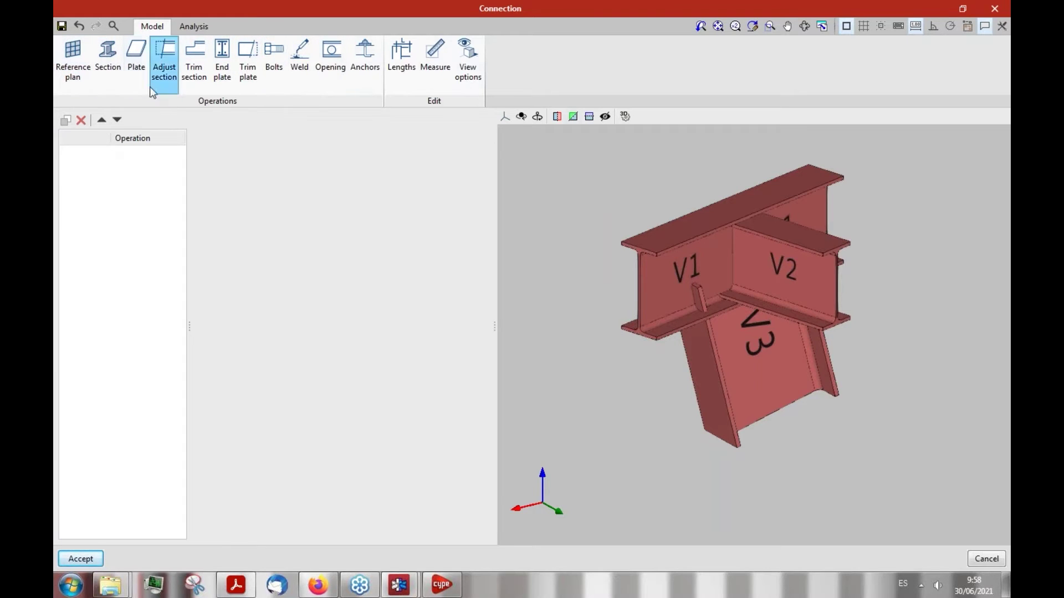
Add a rectangular plate operation to the connection and look over its material properties
left_click(135, 62)
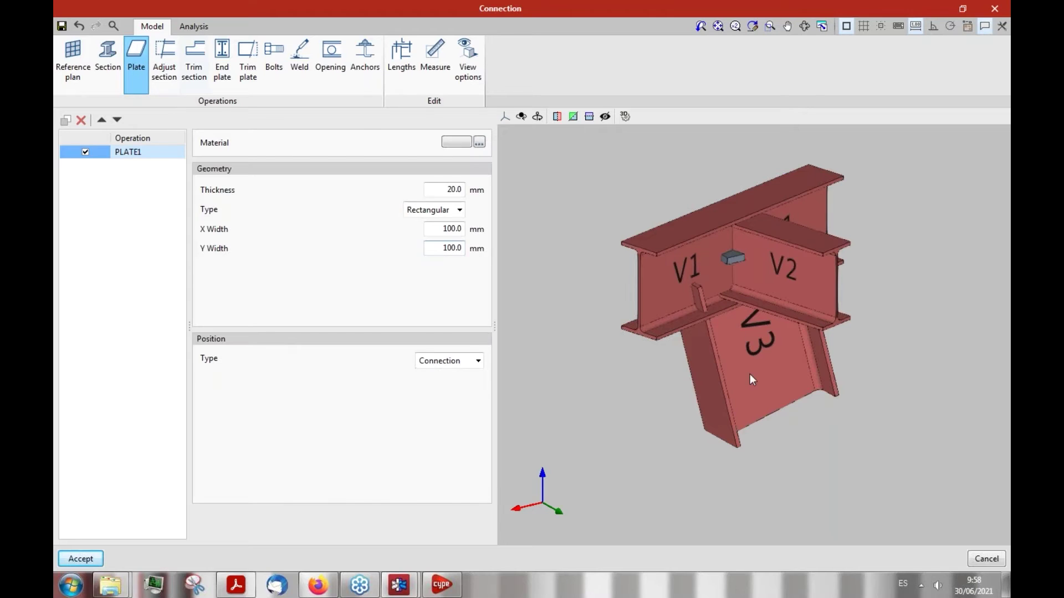
left_click(720, 369)
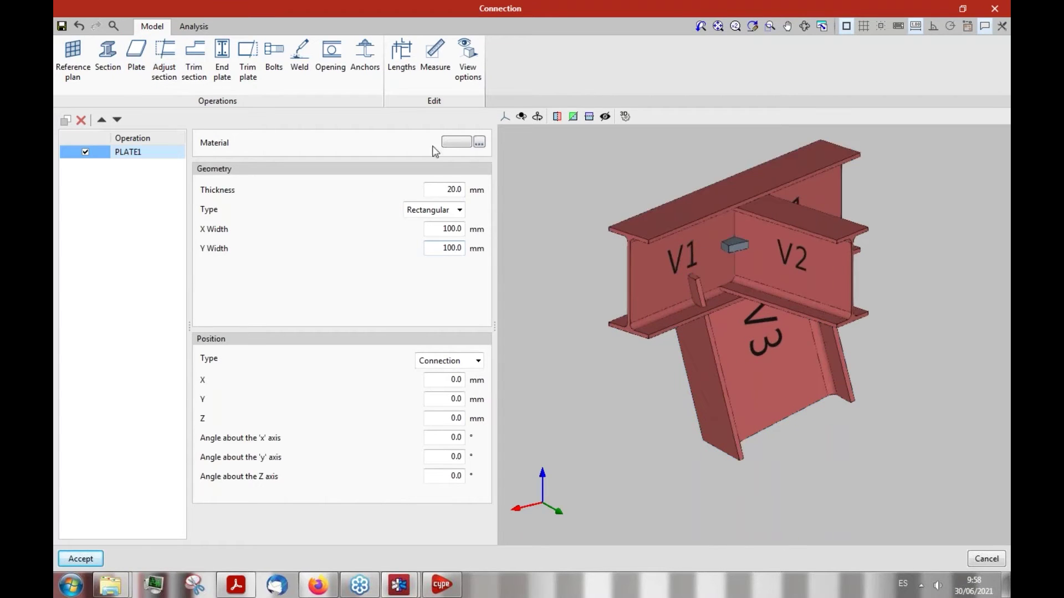
left_click(456, 142)
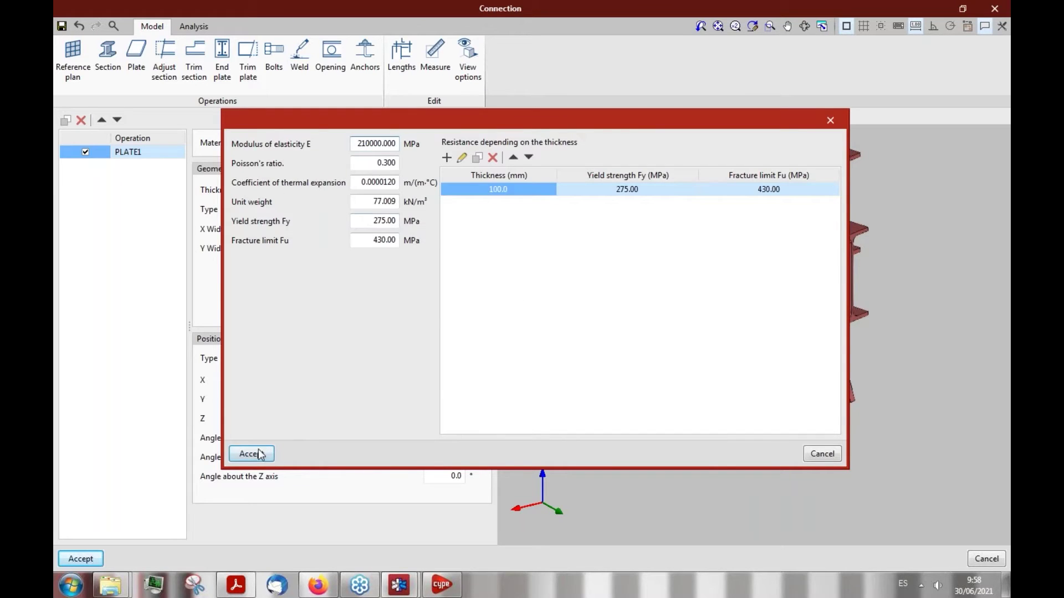
left_click(250, 454)
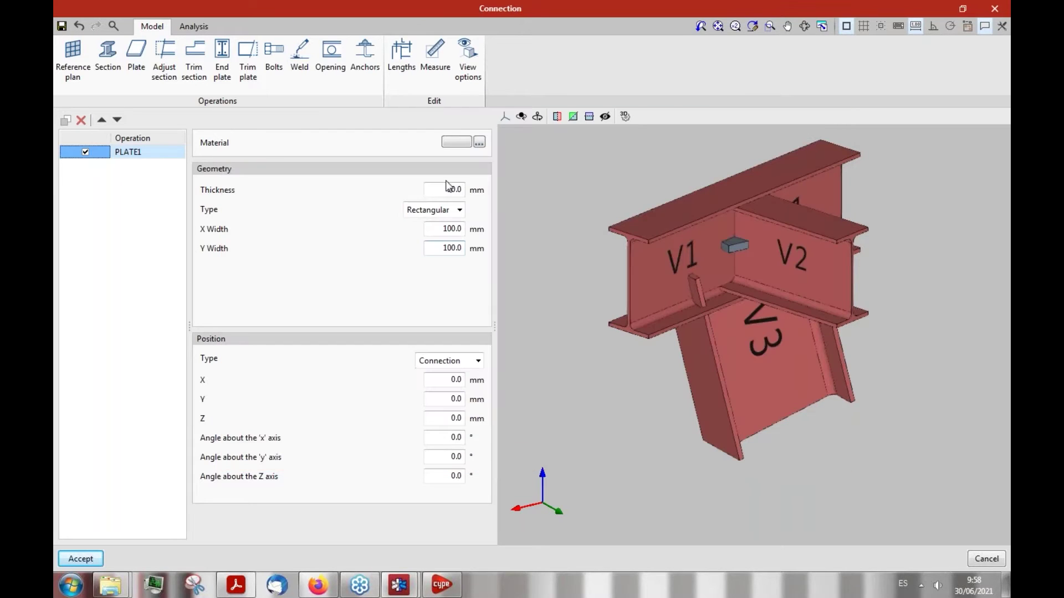
Try positioning the plate as attached to a section and to another plate, and return its position type to Connection
left_click(478, 361)
left_click(435, 389)
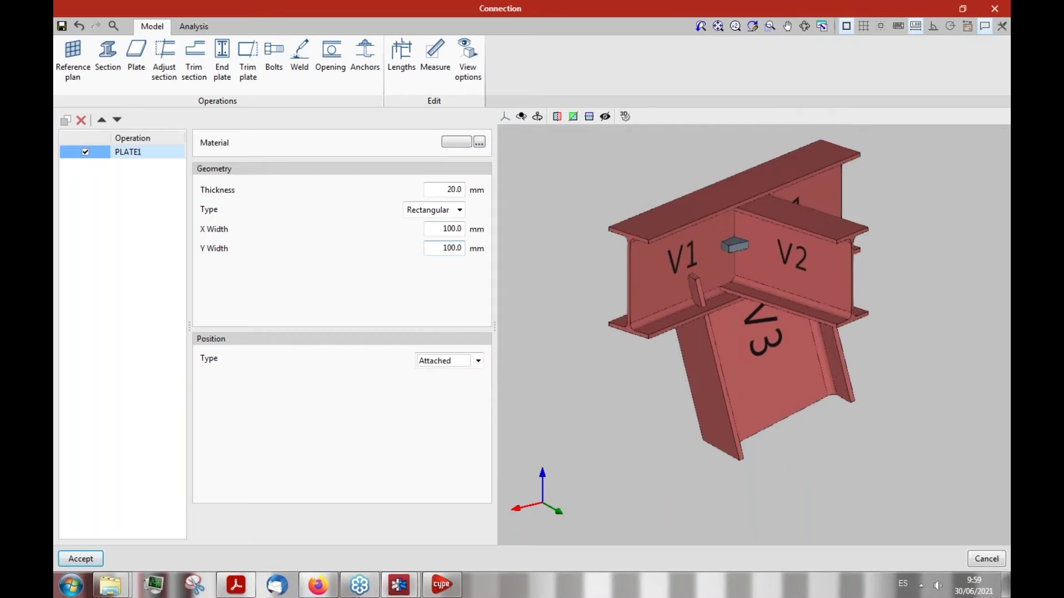
left_click(269, 387)
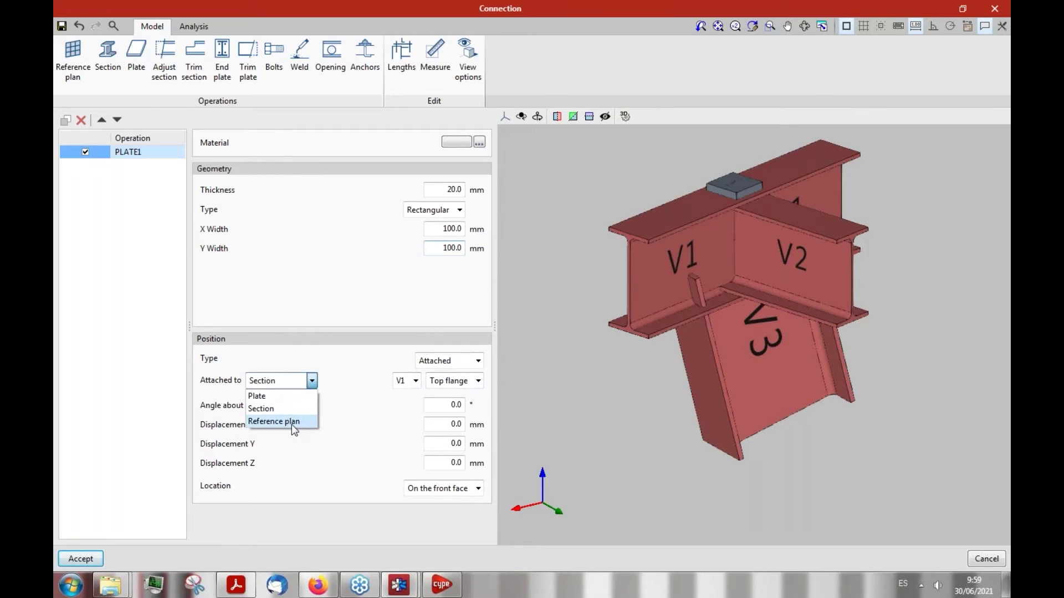
left_click(298, 397)
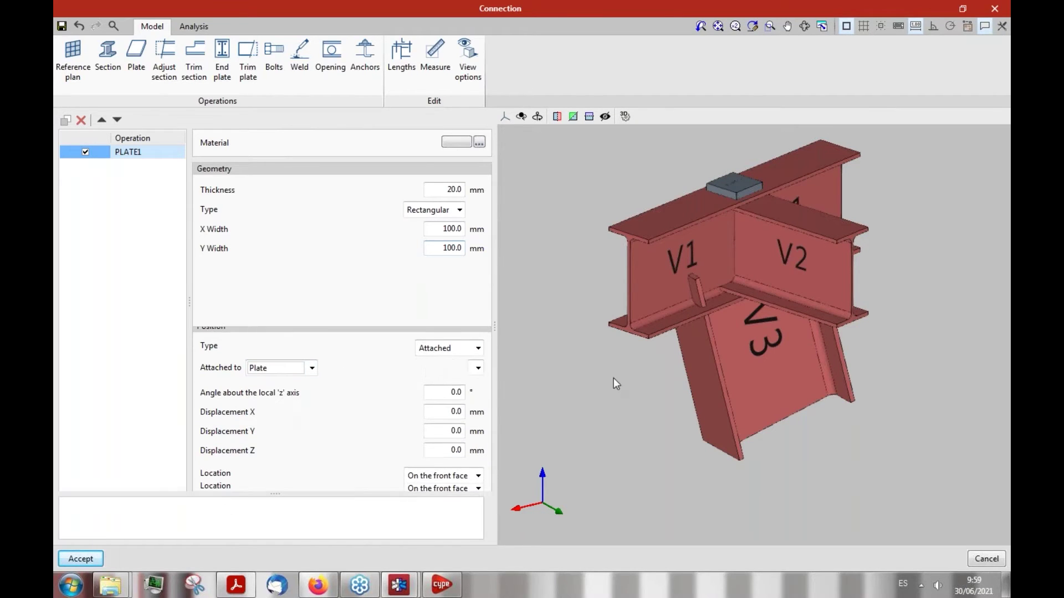
left_click(479, 349)
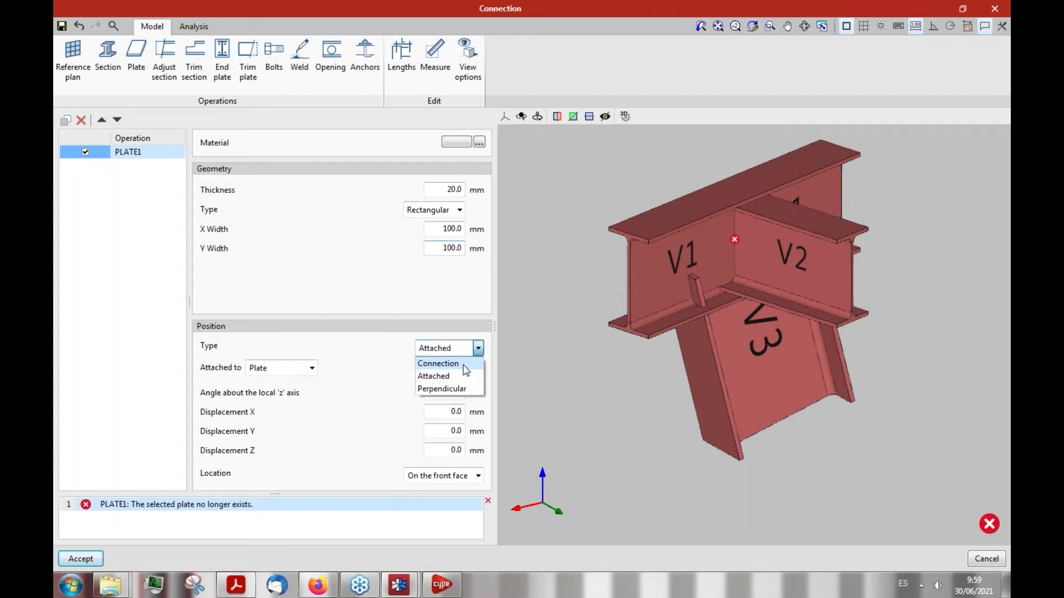
left_click(465, 366)
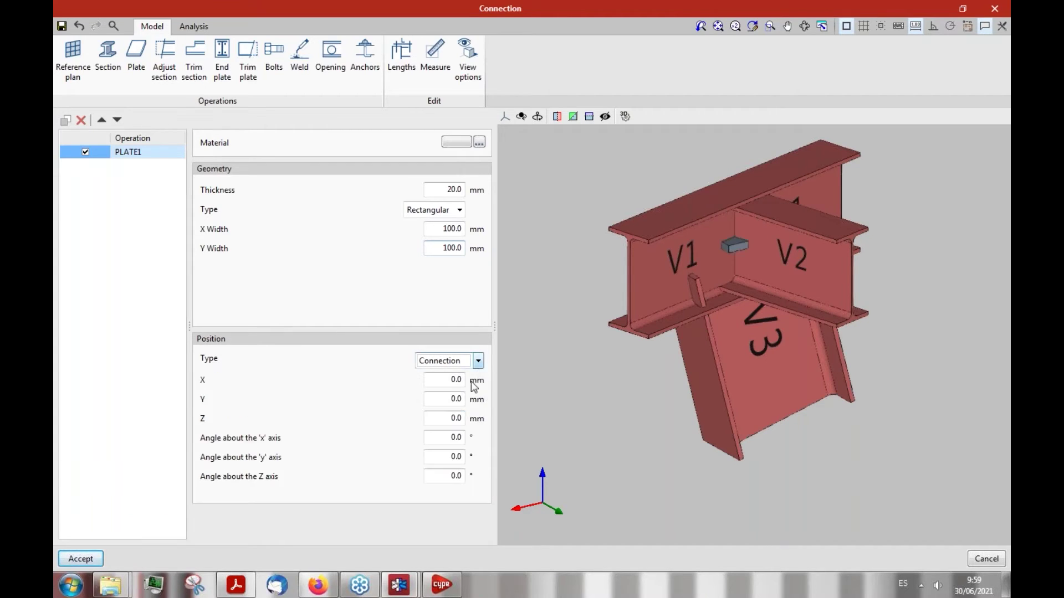
Delete the trial plate operation from the connection
middle_click_drag(582, 262, 720, 366)
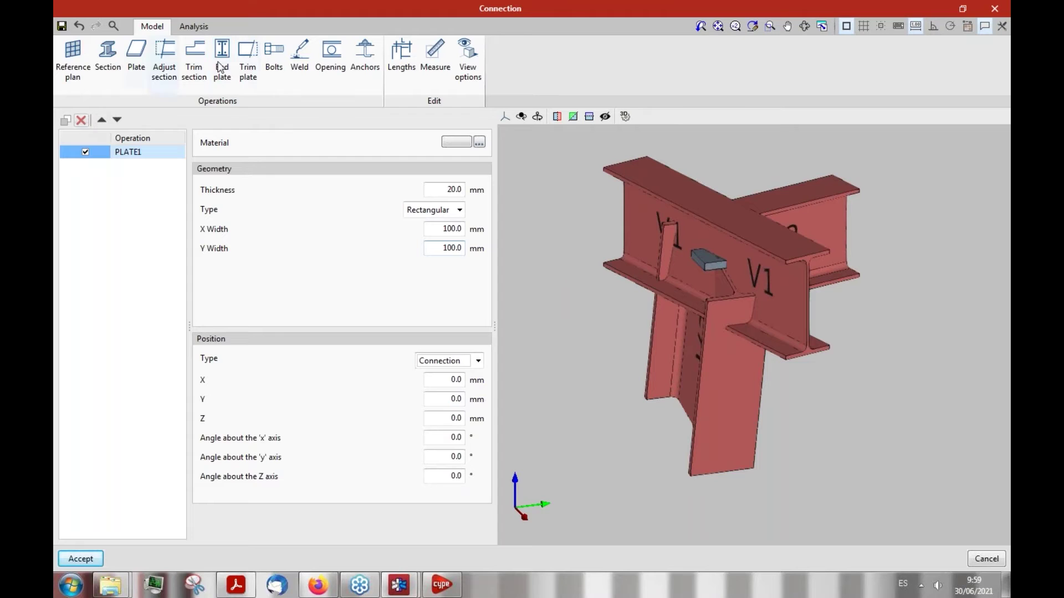
middle_click_drag(670, 286, 824, 348)
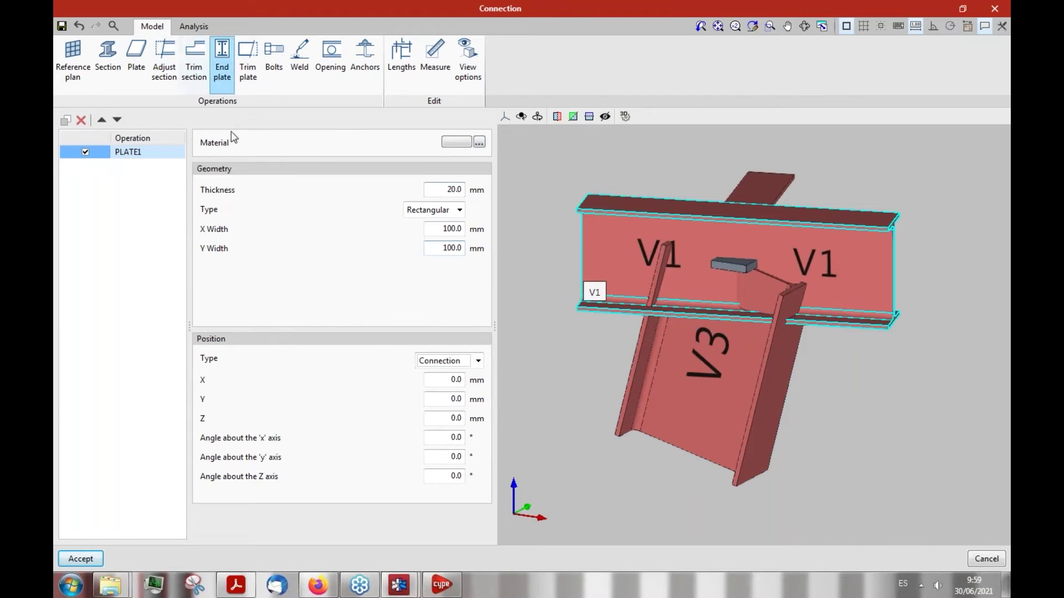
left_click(81, 119)
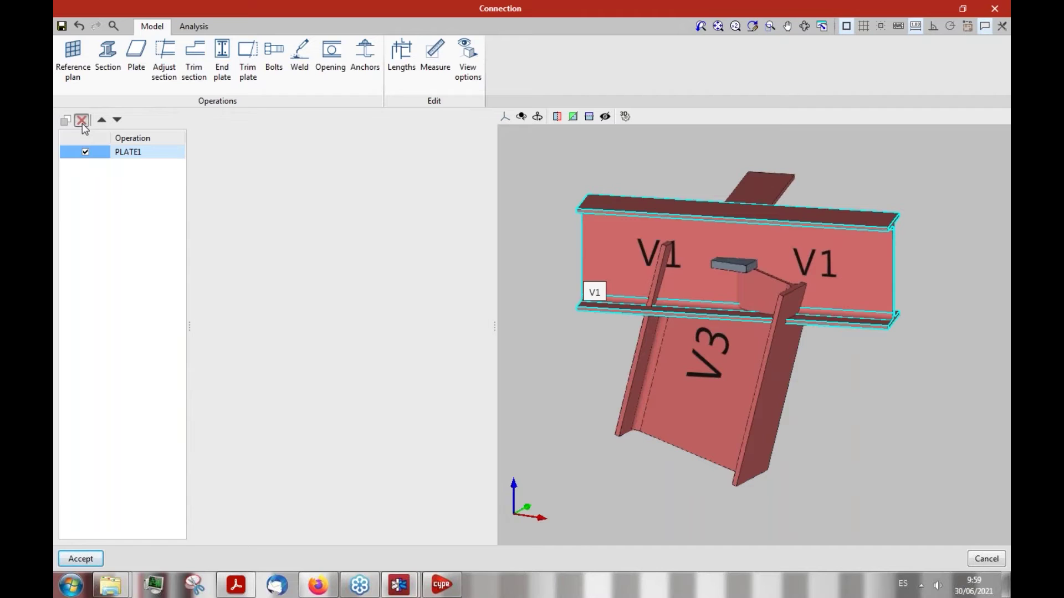
Add an end plate on section V3 and join it to the bottom flange of V1
left_click(224, 58)
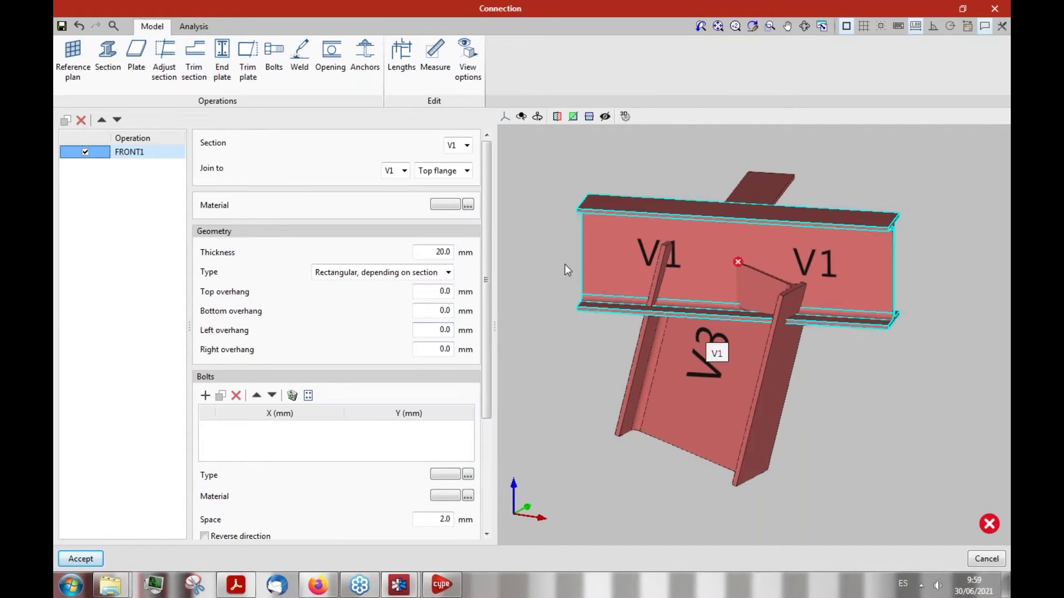
left_click(467, 146)
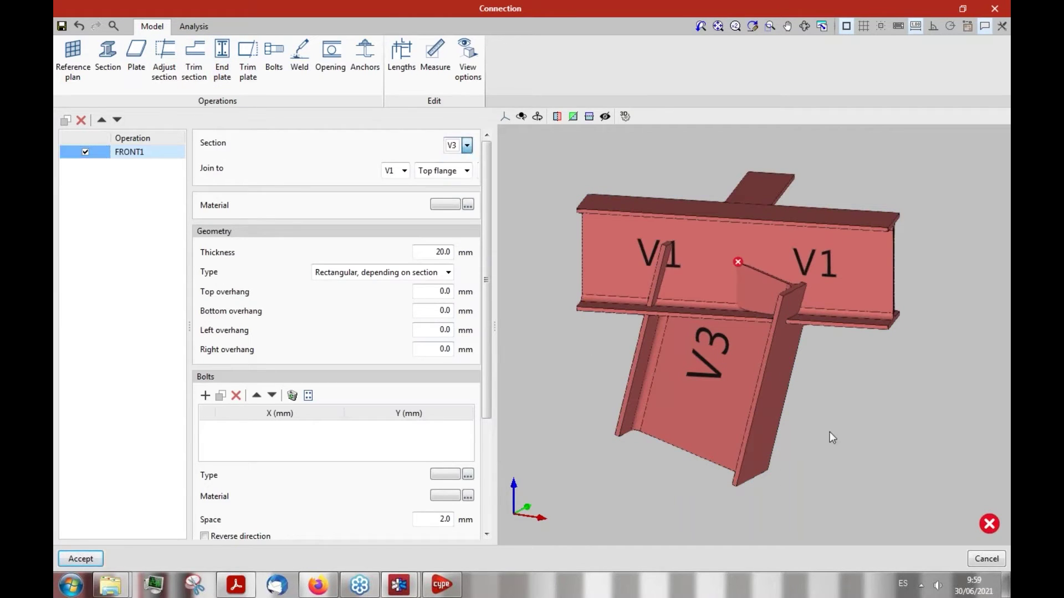
left_click(467, 171)
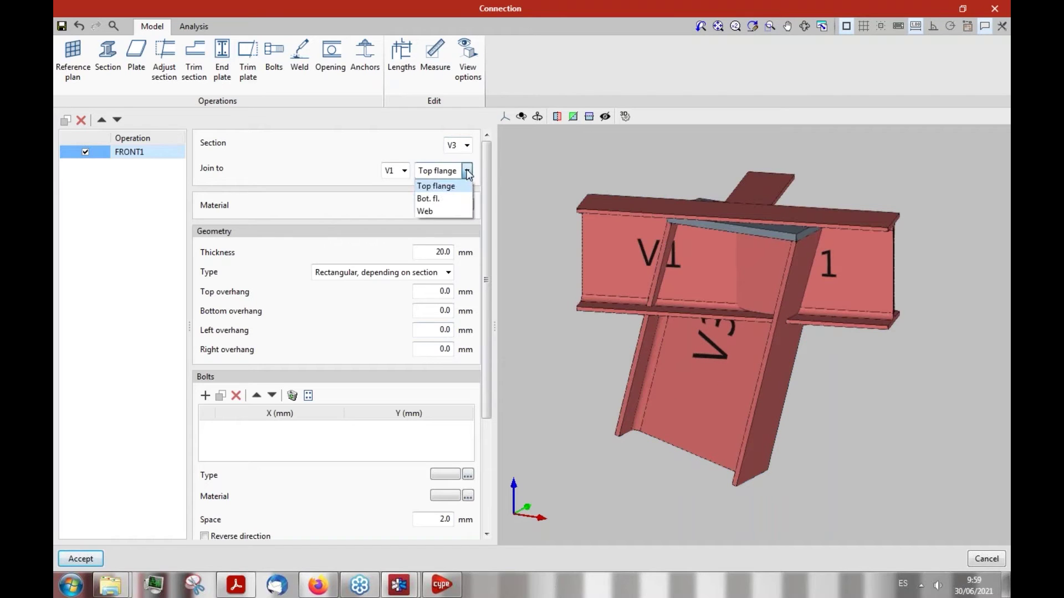
left_click(438, 187)
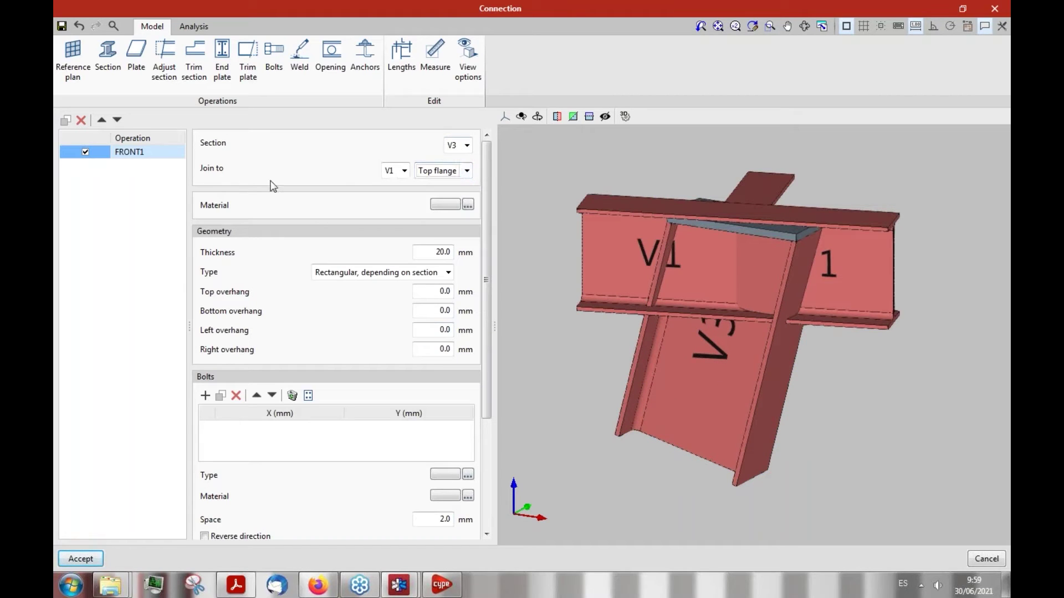
scroll(761, 222, "up", 3)
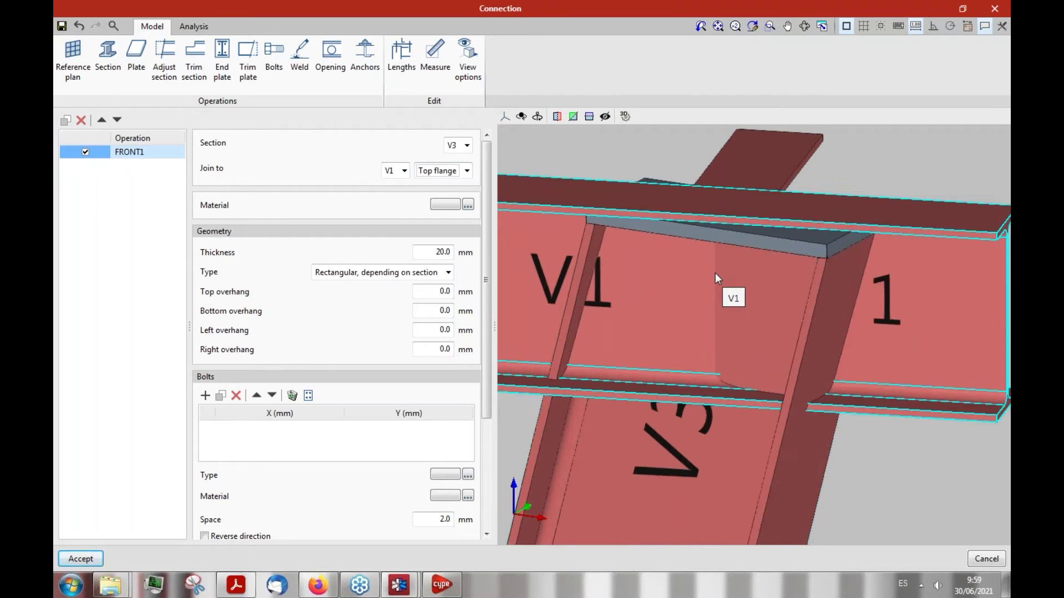
middle_click_drag(713, 273, 713, 301)
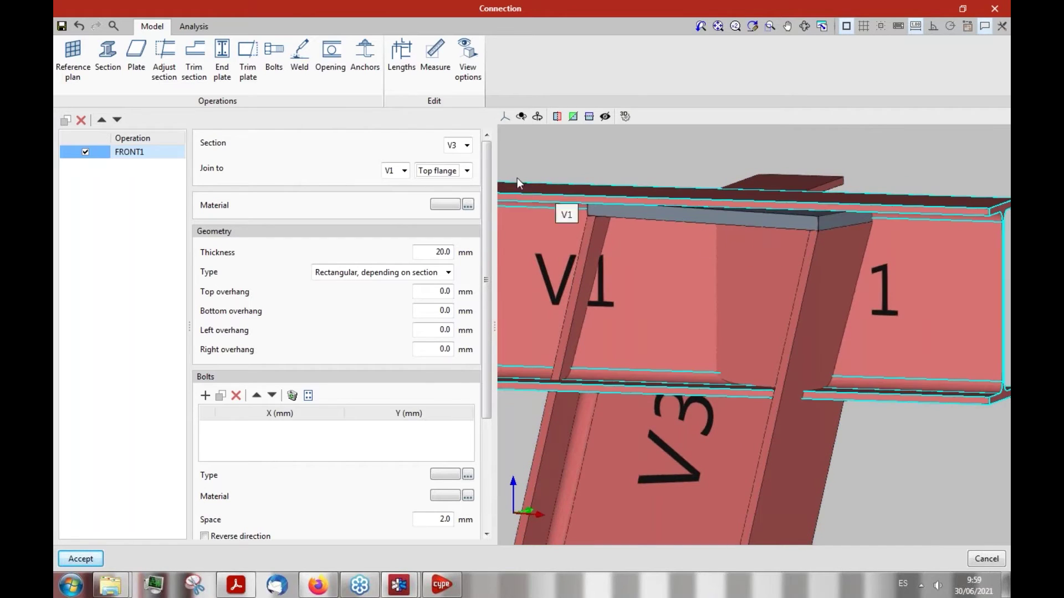
left_click(466, 170)
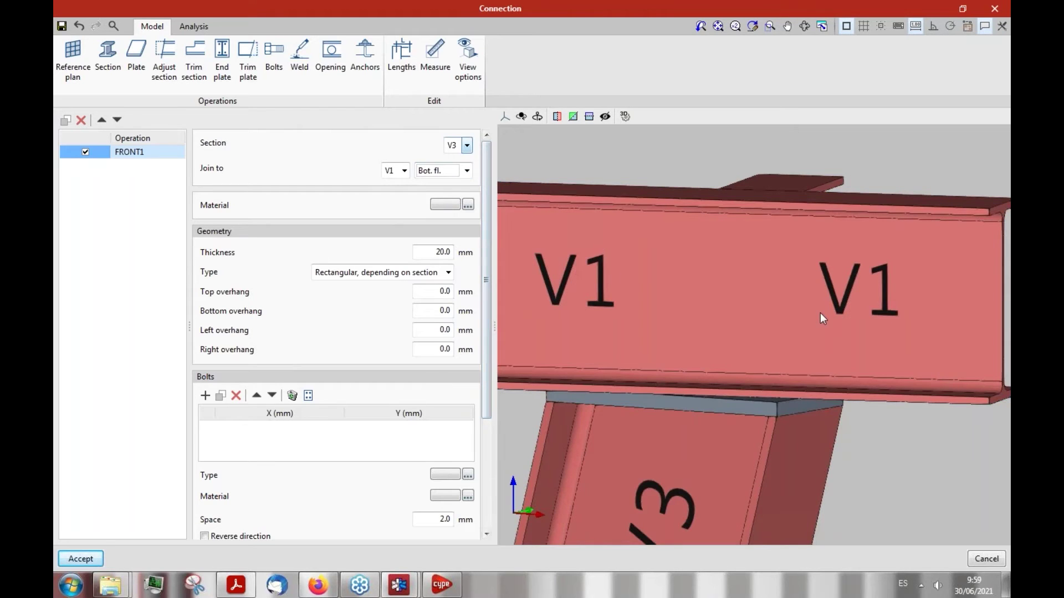
Set the end plate's top, bottom, left and right overhangs to 20 mm each
scroll(820, 313, "down", 2)
scroll(762, 391, "up", 3)
middle_click_drag(722, 372, 731, 427)
scroll(349, 285, "down", 2)
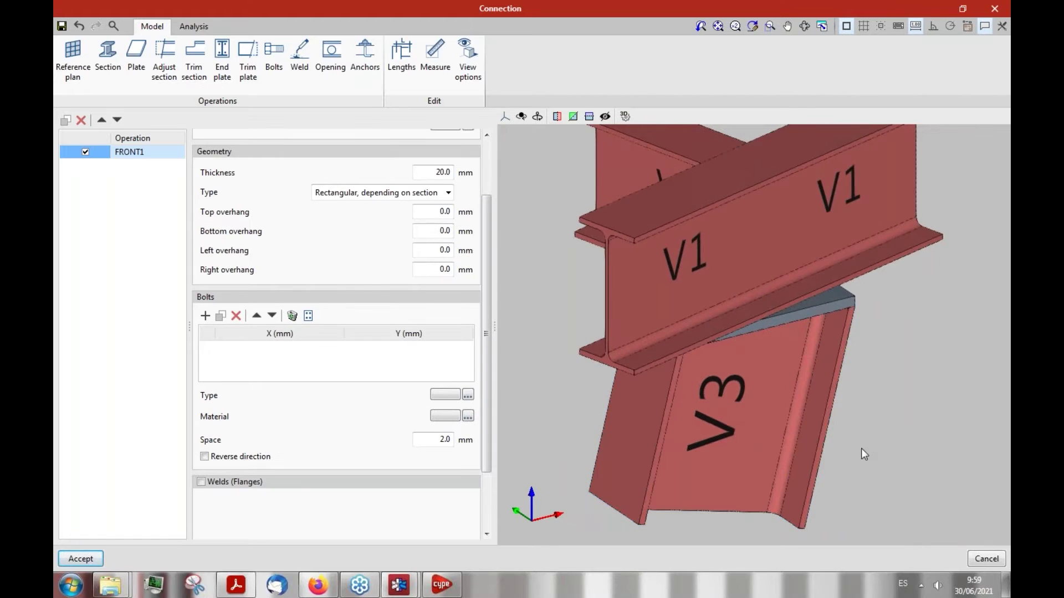
scroll(861, 448, "up", 2)
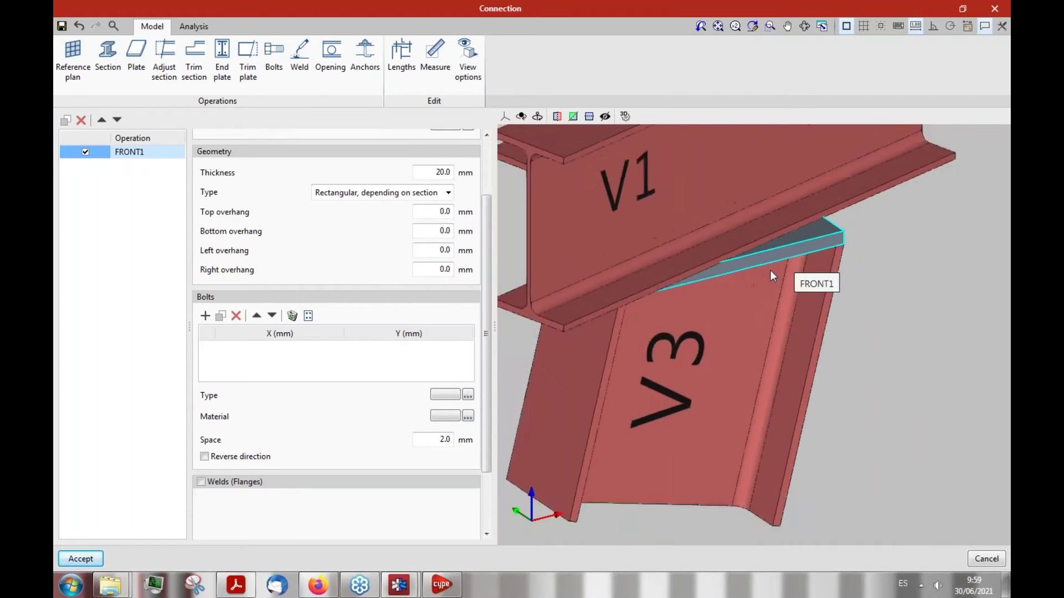
scroll(772, 276, "down", 2)
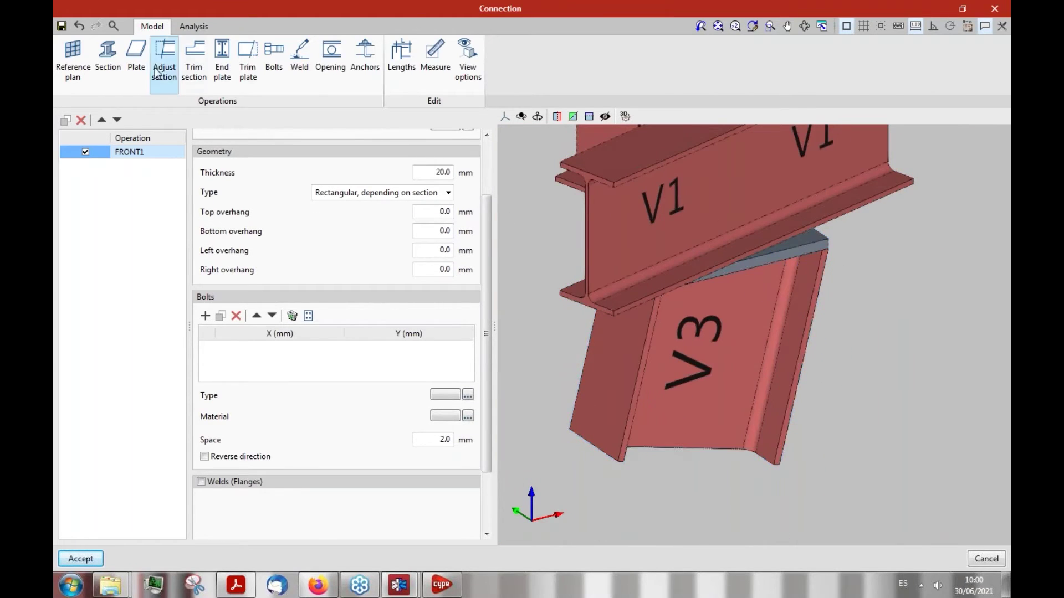
middle_click_drag(773, 294, 822, 301)
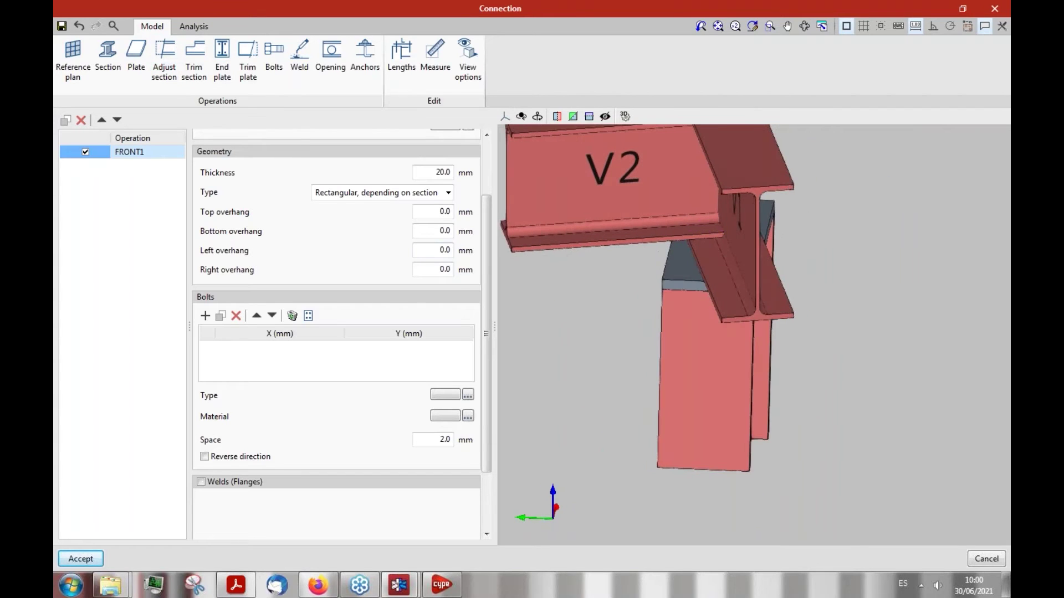
scroll(341, 325, "up", 1)
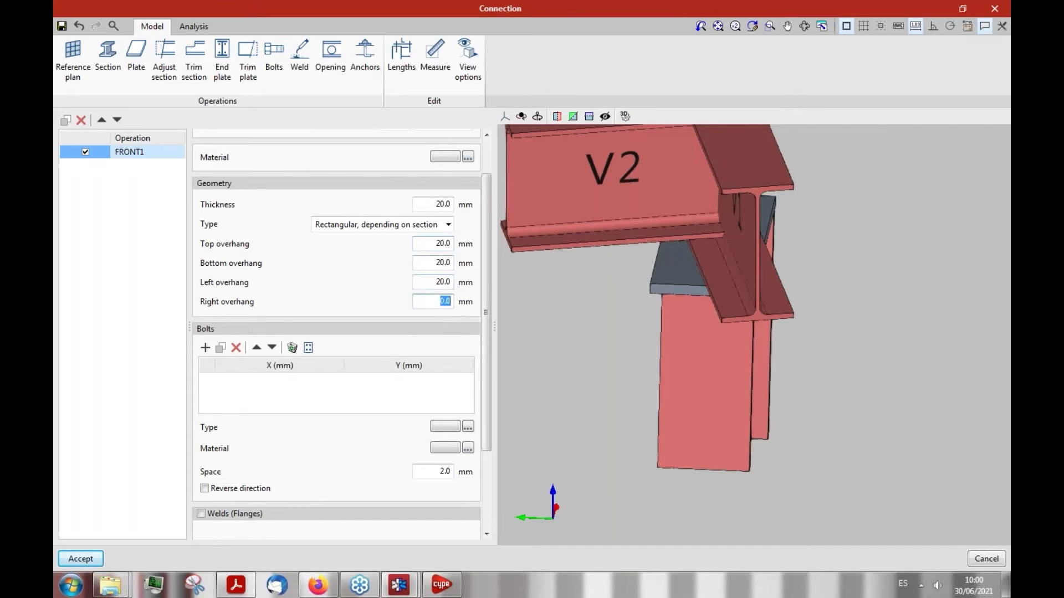
middle_click_drag(795, 230, 770, 183)
middle_click_drag(729, 260, 742, 238)
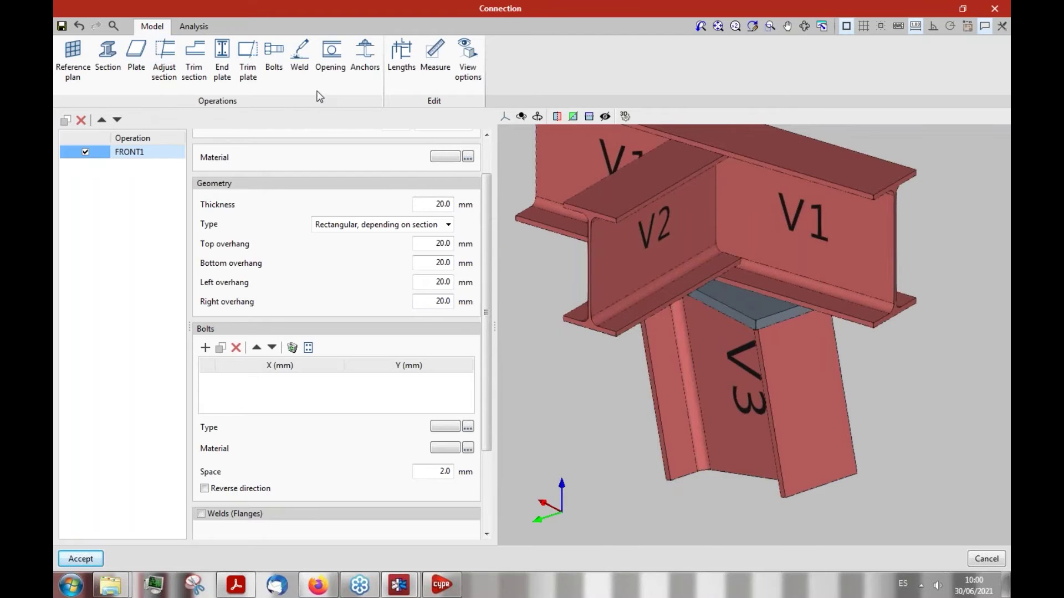
Add a fillet weld between the top flange of section V3 and the end plate
left_click(302, 54)
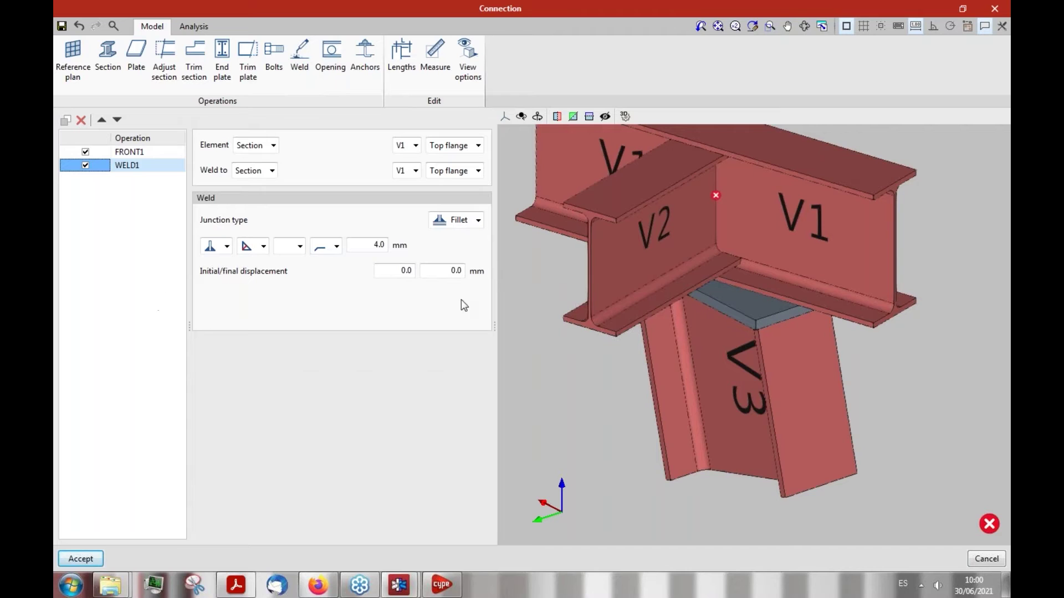
middle_click_drag(688, 357, 696, 371)
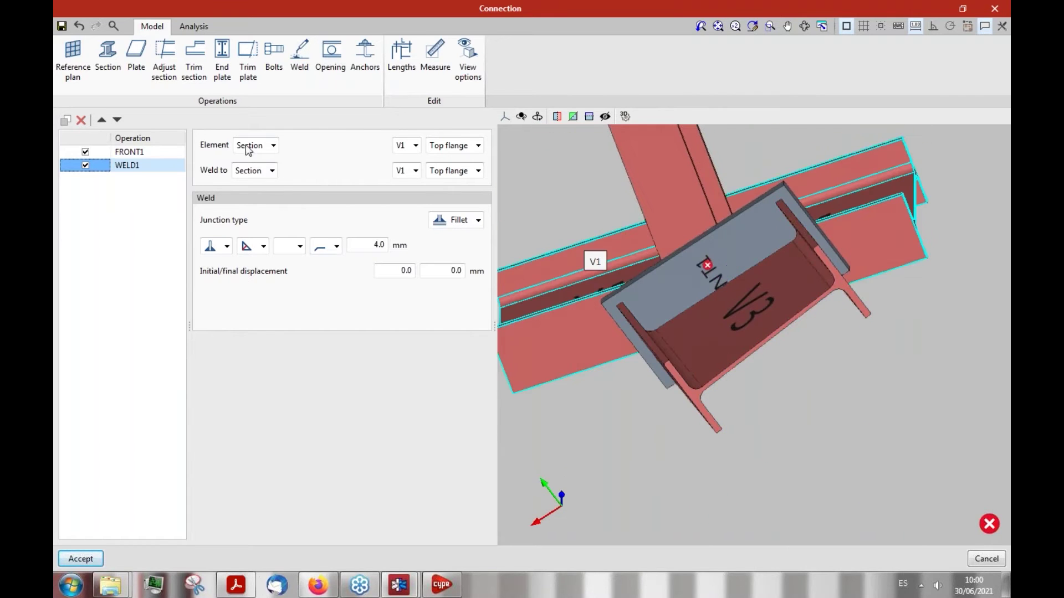
middle_click_drag(699, 278, 720, 261)
left_click(416, 147)
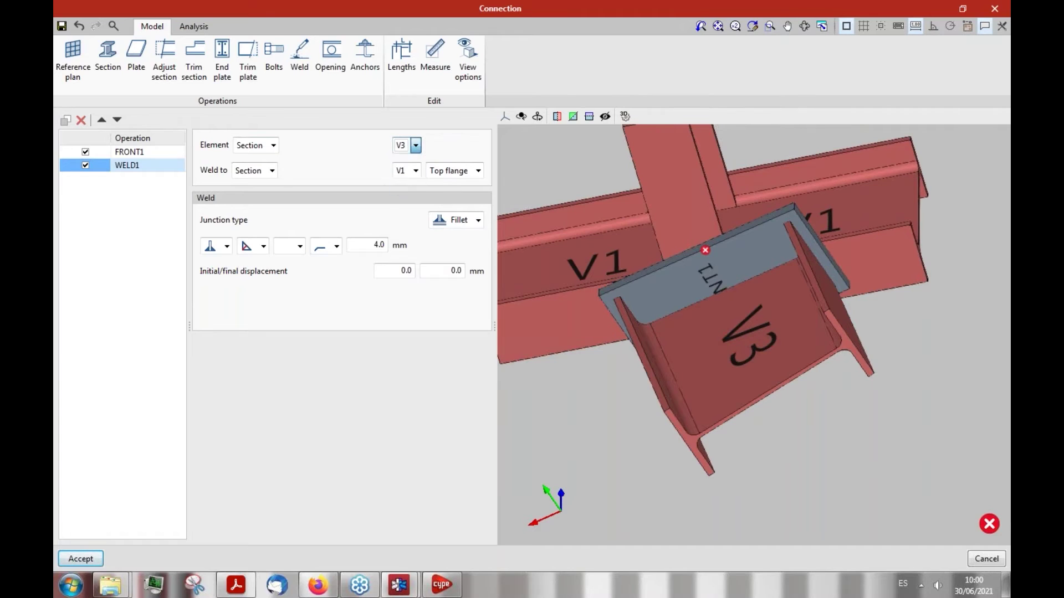
left_click(478, 146)
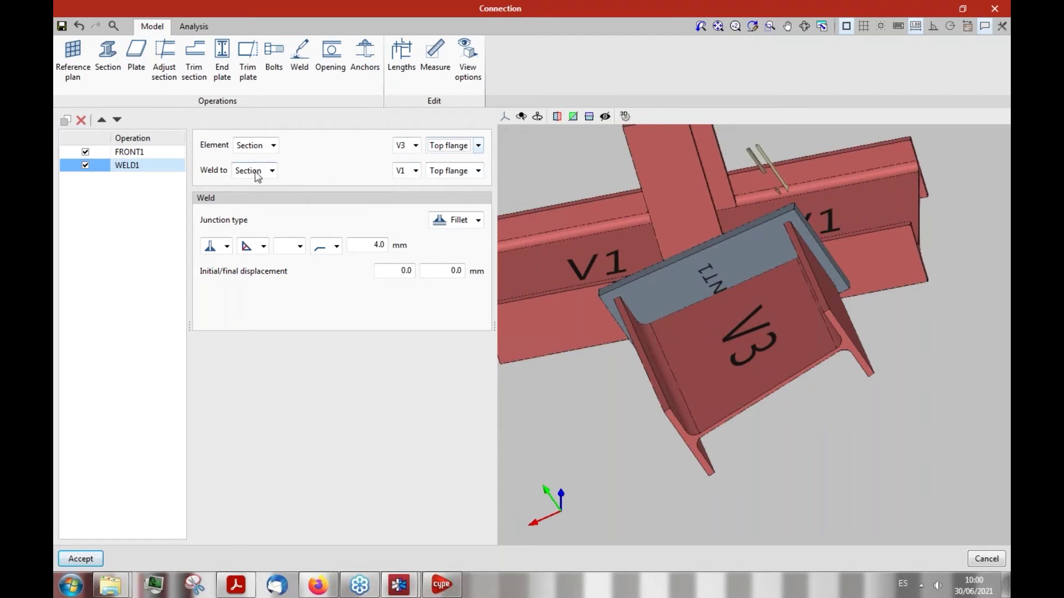
left_click(244, 199)
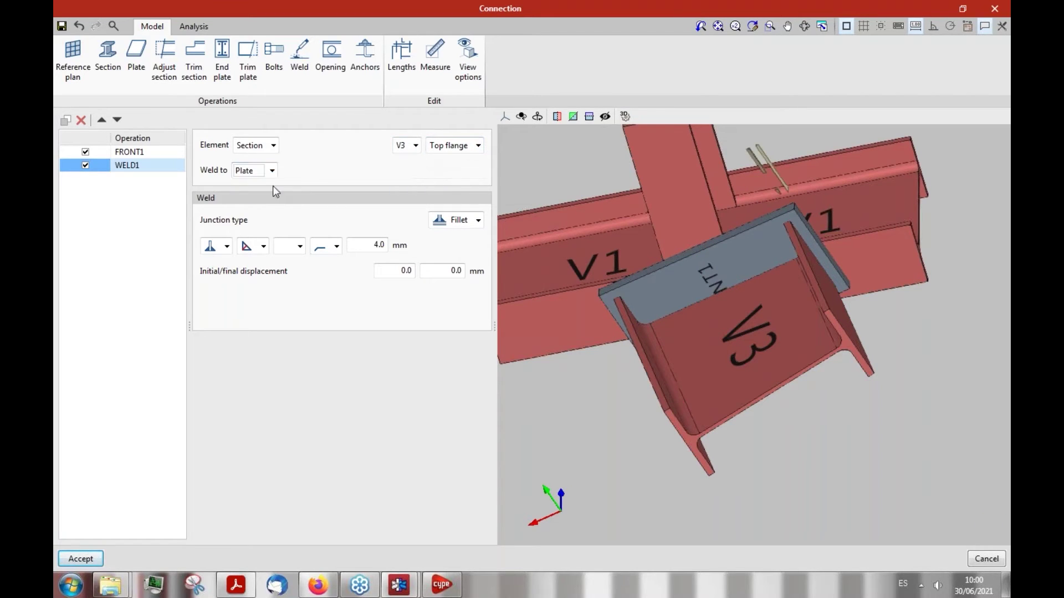
left_click(712, 280)
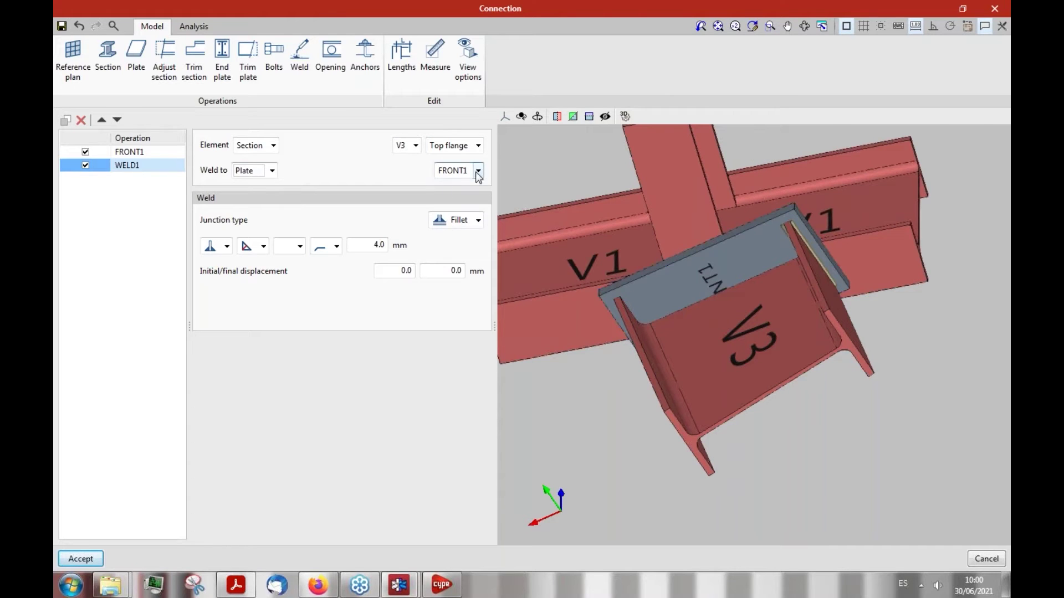
Examine the welded end plate and the joint between V1, V2 and V3 from several sides
mouse_move(715, 343)
middle_mouse_down()
mouse_move(611, 298)
mouse_move(732, 185)
mouse_move(753, 228)
mouse_move(921, 218)
mouse_move(654, 199)
mouse_move(592, 183)
mouse_move(738, 181)
mouse_move(741, 261)
mouse_move(775, 267)
mouse_move(720, 277)
mouse_move(709, 323)
middle_mouse_up()
scroll(724, 191, "up", 5)
scroll(740, 181, "down", 3)
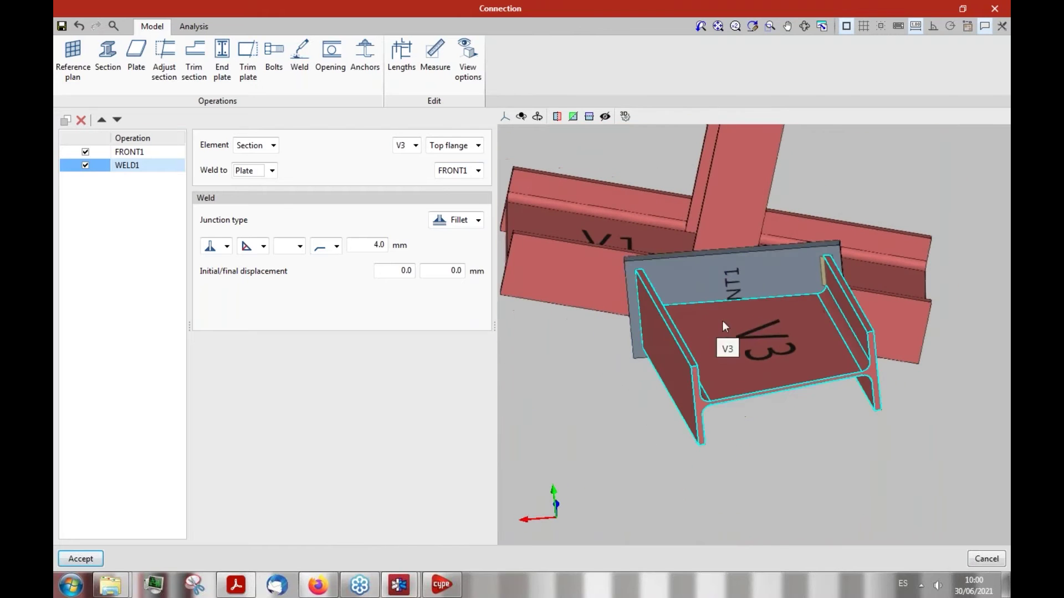
middle_click_drag(632, 262, 676, 232)
scroll(679, 200, "up", 3)
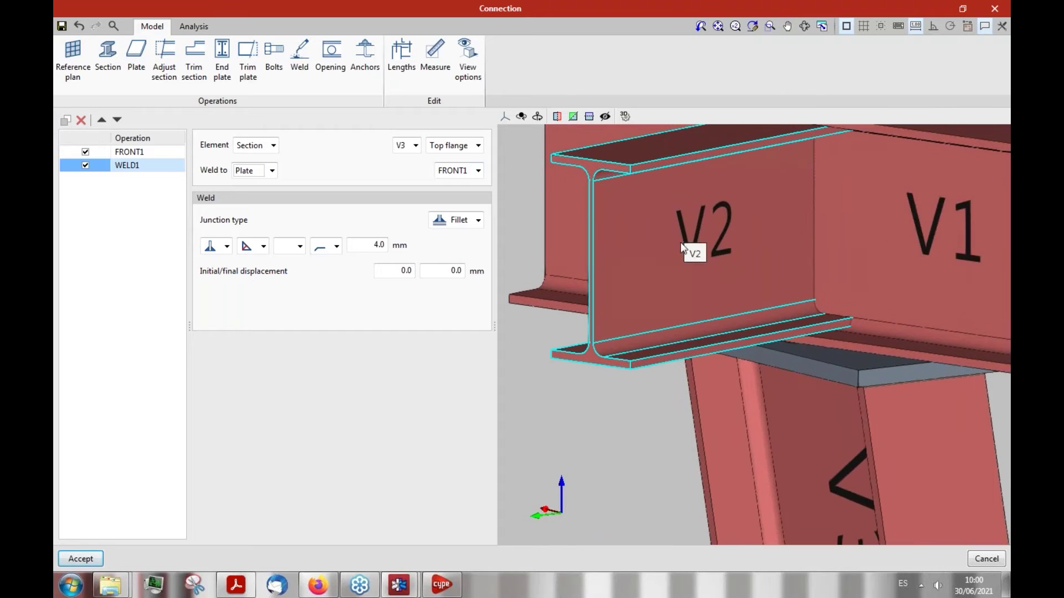
middle_click_drag(722, 205, 731, 216)
scroll(952, 314, "down", 5)
middle_click_drag(953, 314, 614, 1)
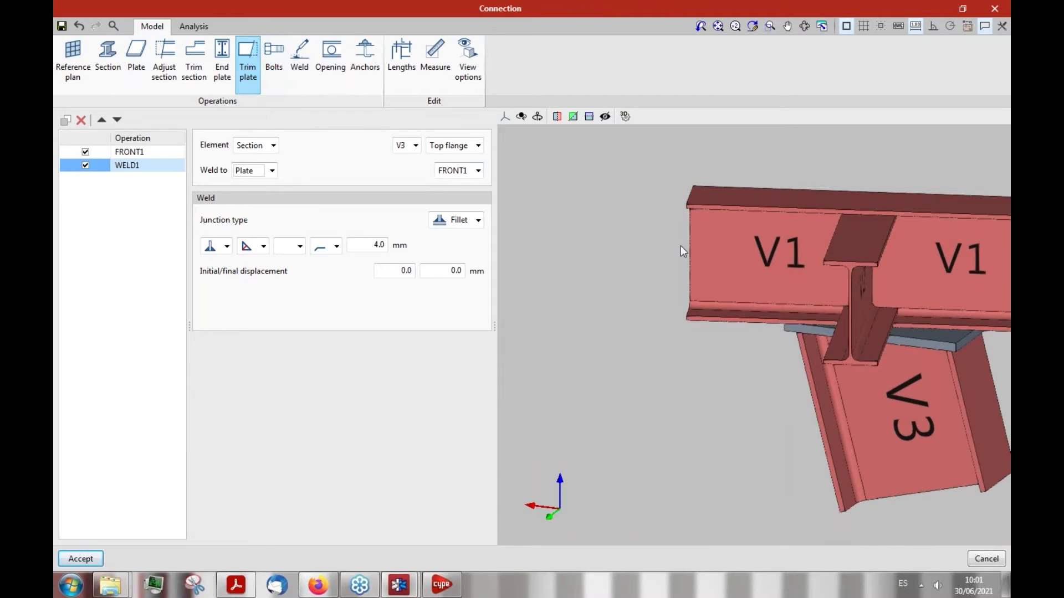
middle_click_drag(738, 265, 892, 271)
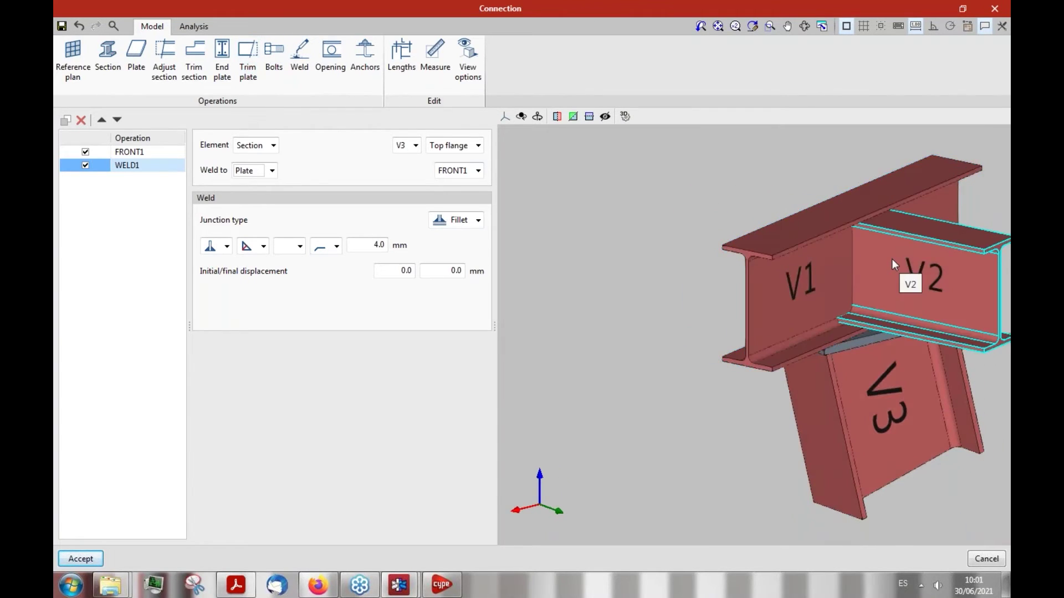
Trim the top of section V2 where it meets V1, using the trim type with chord radius
scroll(892, 271, "up", 3)
scroll(829, 349, "down", 5)
scroll(842, 285, "up", 4)
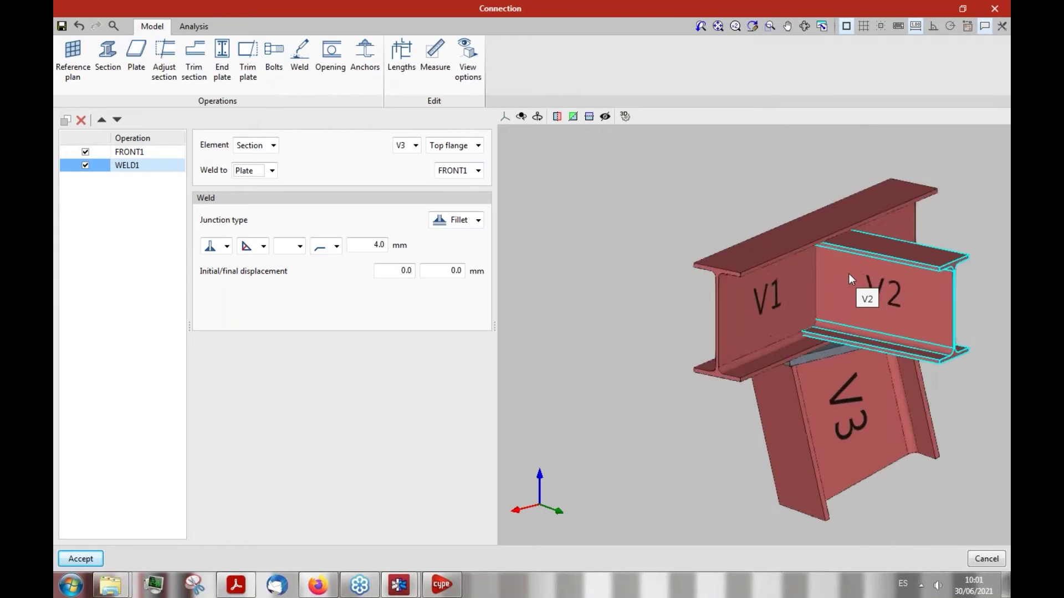
scroll(834, 328, "down", 5)
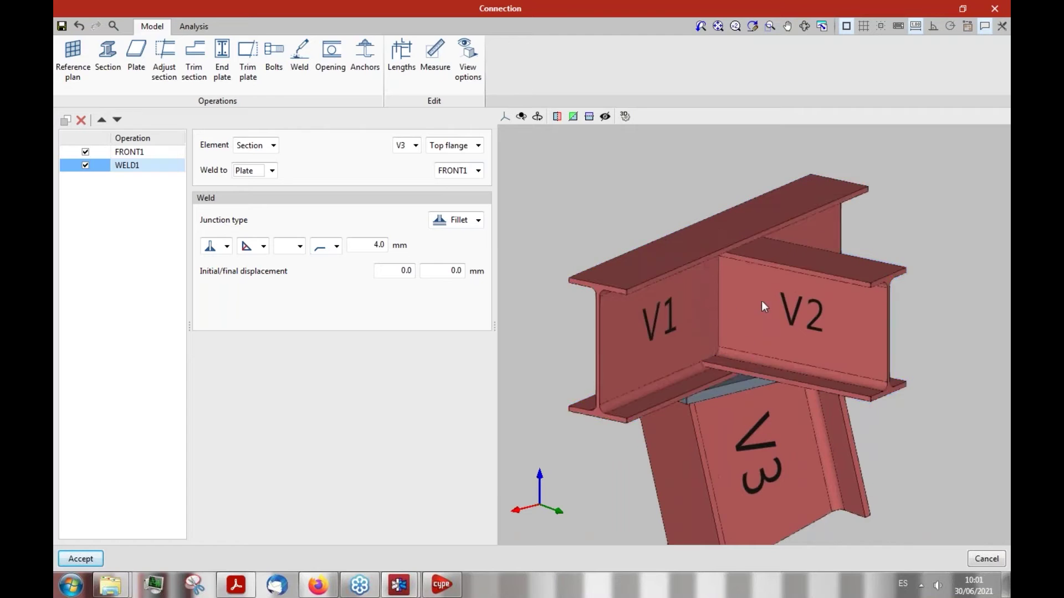
scroll(727, 304, "up", 5)
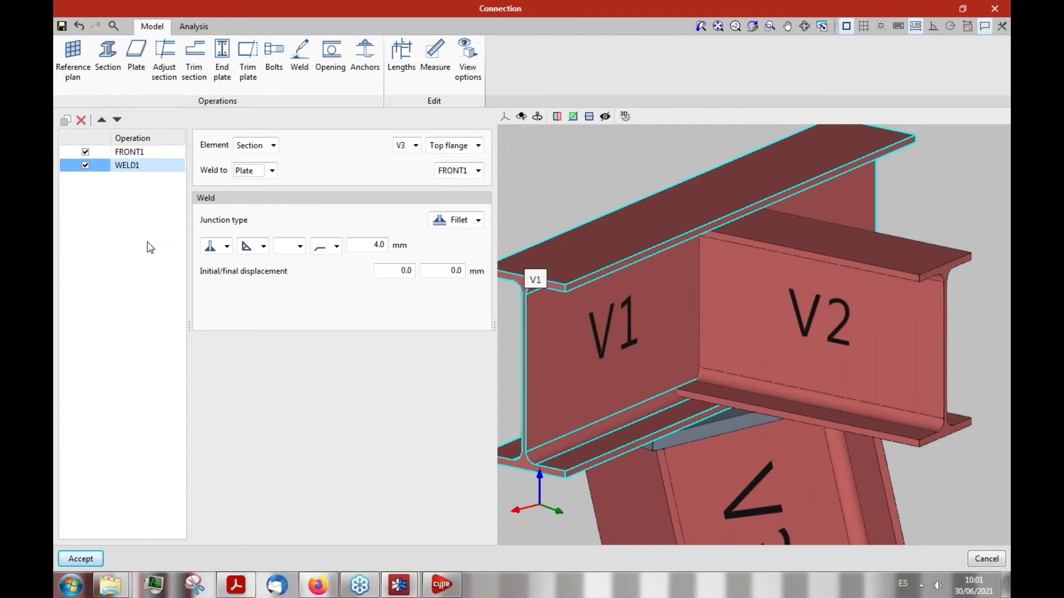
left_click(194, 58)
left_click(776, 301)
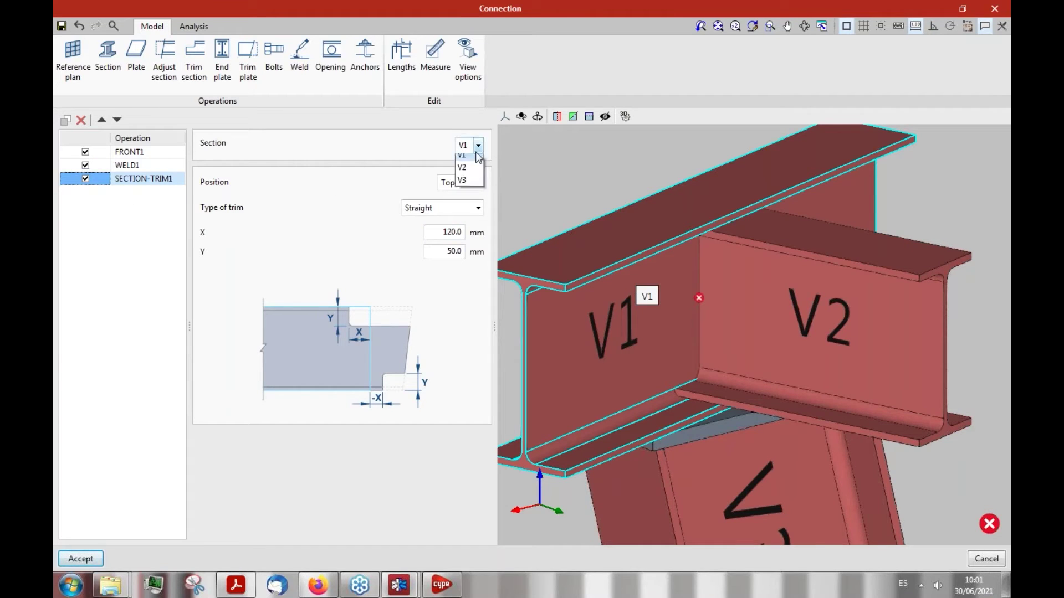
left_click(477, 172)
left_click(479, 183)
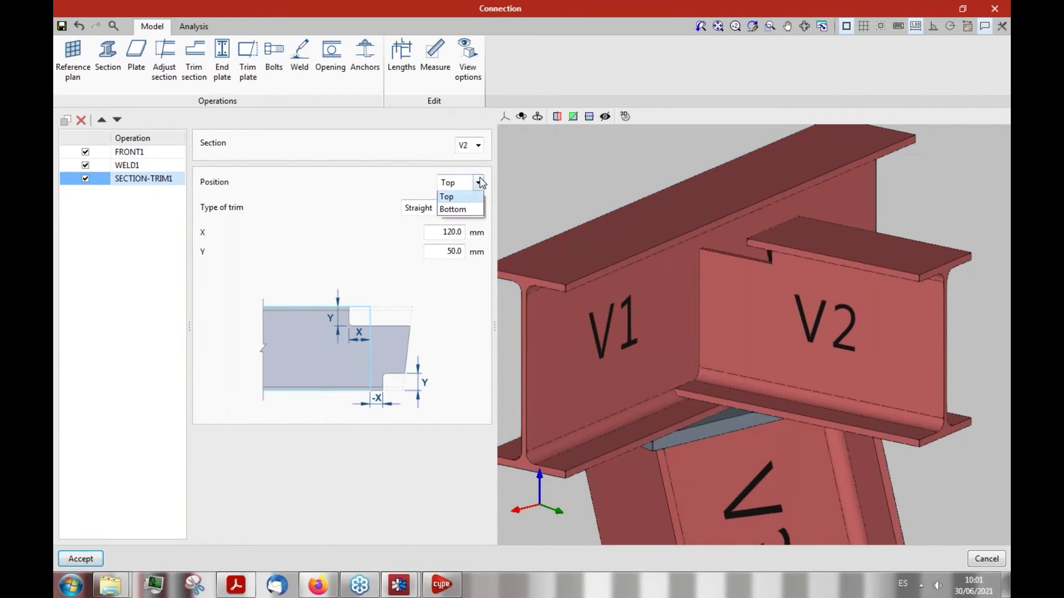
left_click(472, 200)
left_click(478, 208)
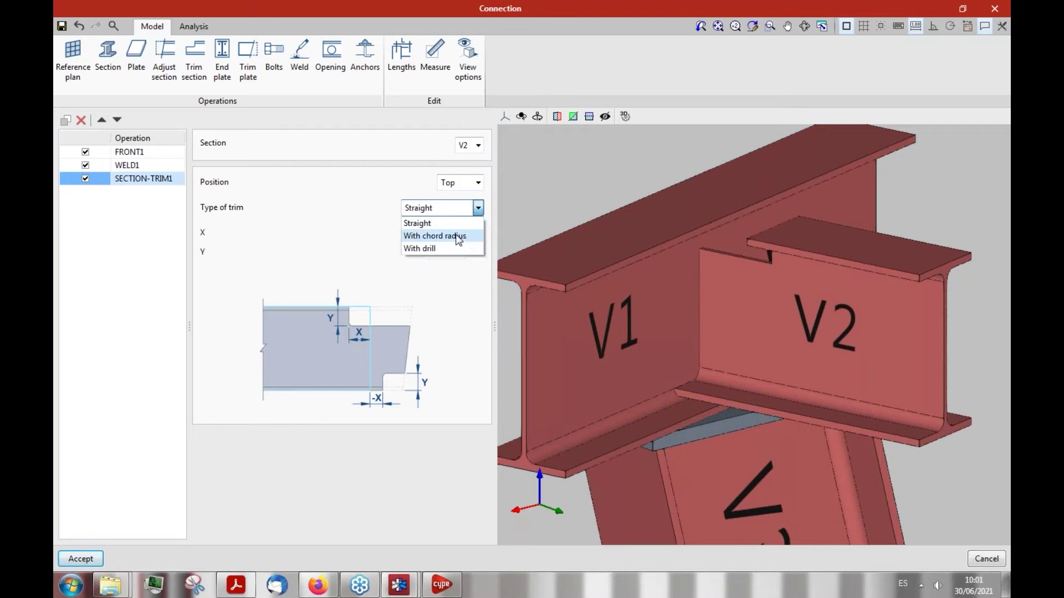
left_click(458, 236)
middle_click_drag(791, 289, 478, 318)
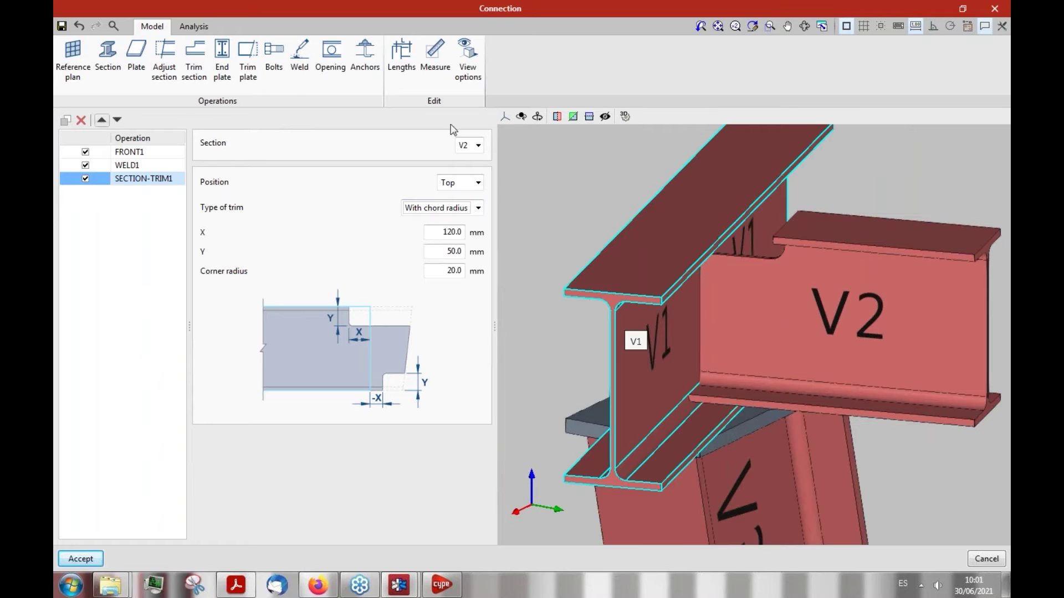
Duplicate the V2 section trim and set the copy's position to the bottom of the section
left_click(65, 120)
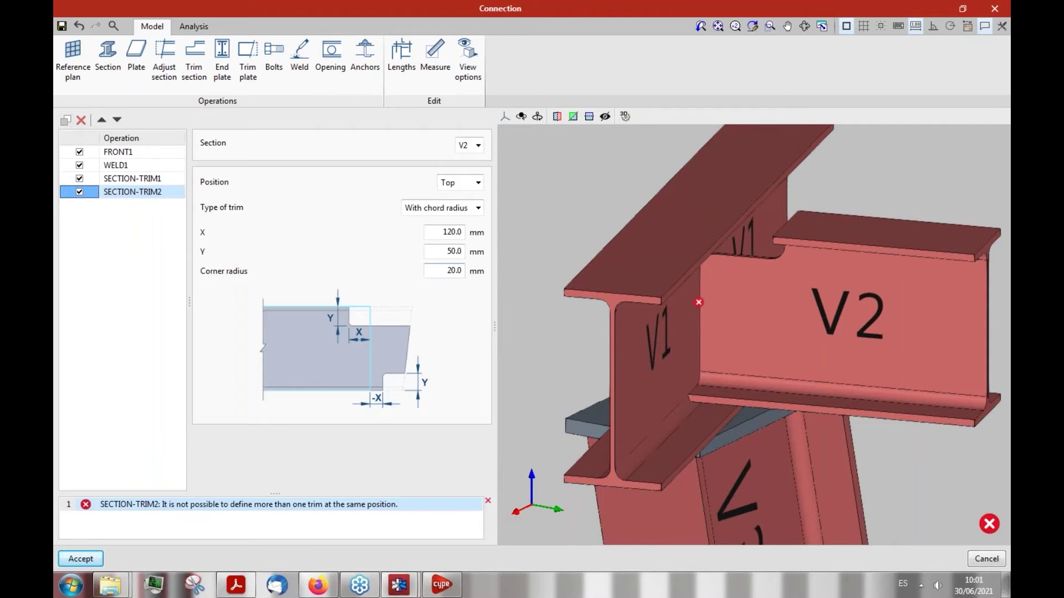
left_click(478, 181)
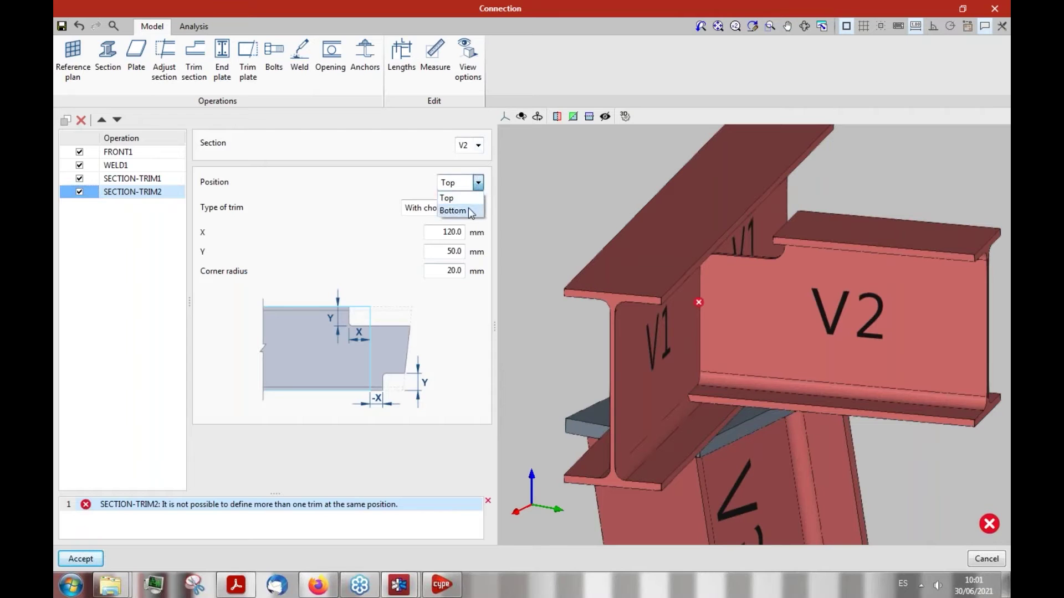
left_click(460, 209)
middle_click_drag(681, 371, 755, 311)
mouse_move(831, 307)
middle_mouse_down()
mouse_move(730, 302)
mouse_move(693, 336)
middle_mouse_up()
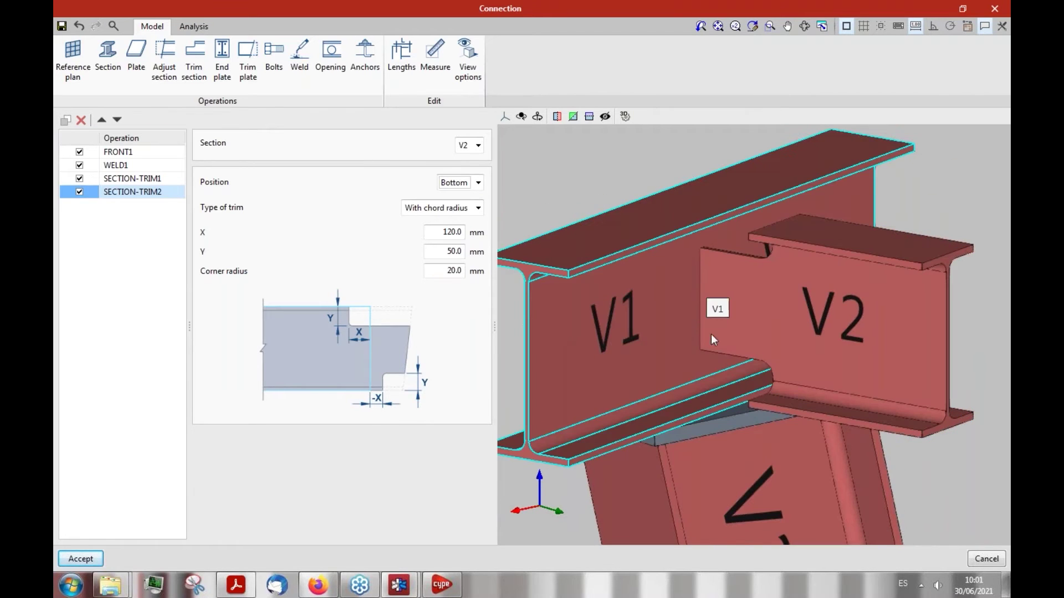
mouse_move(738, 308)
middle_mouse_down()
mouse_move(784, 309)
mouse_move(753, 299)
middle_mouse_up()
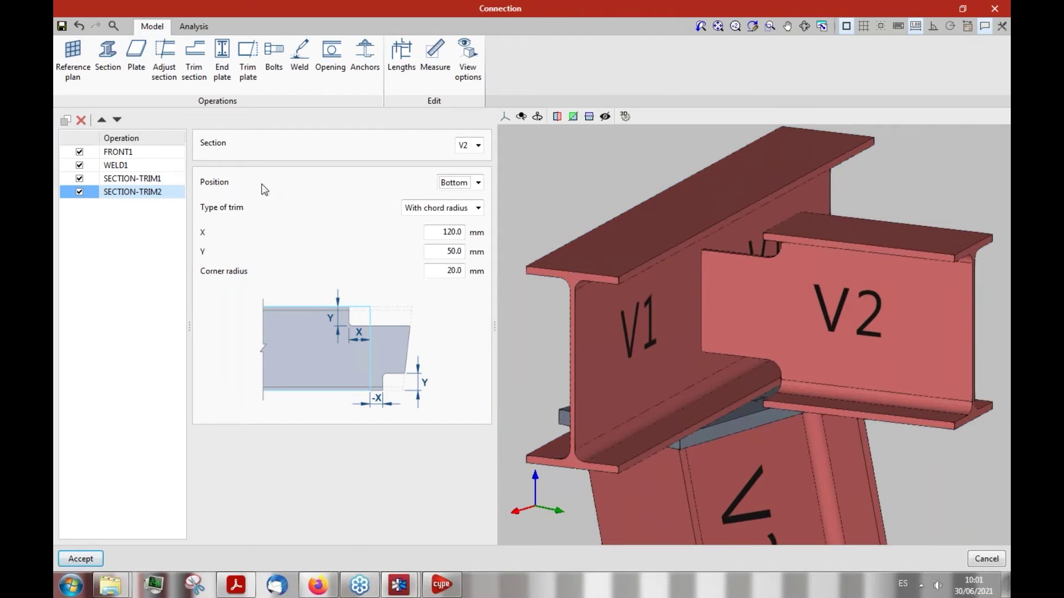
Add a rectangular plate and attach it to the web of section V2
left_click(132, 66)
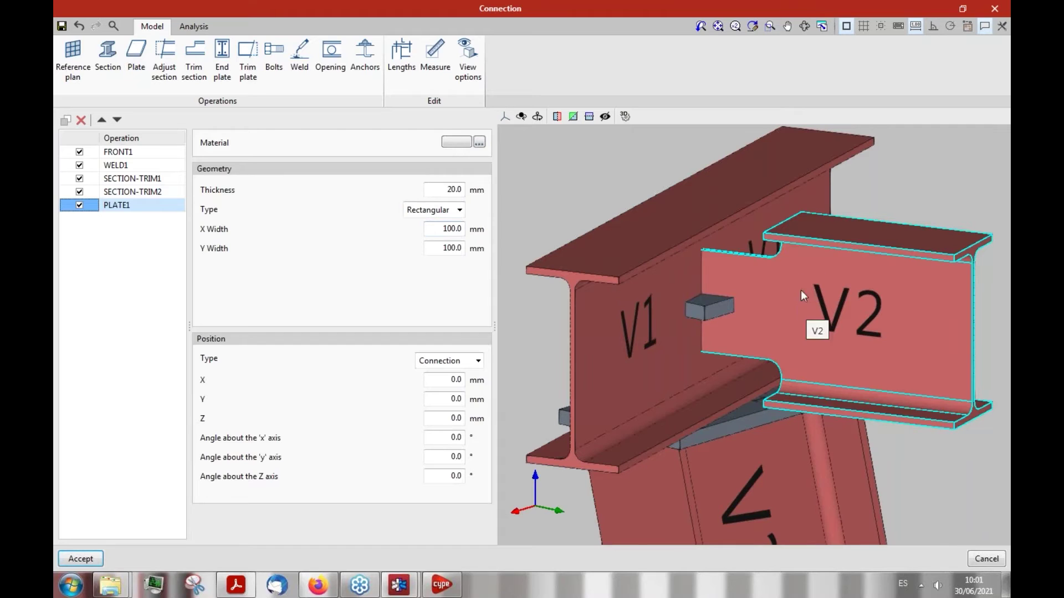
left_click(477, 360)
left_click(451, 389)
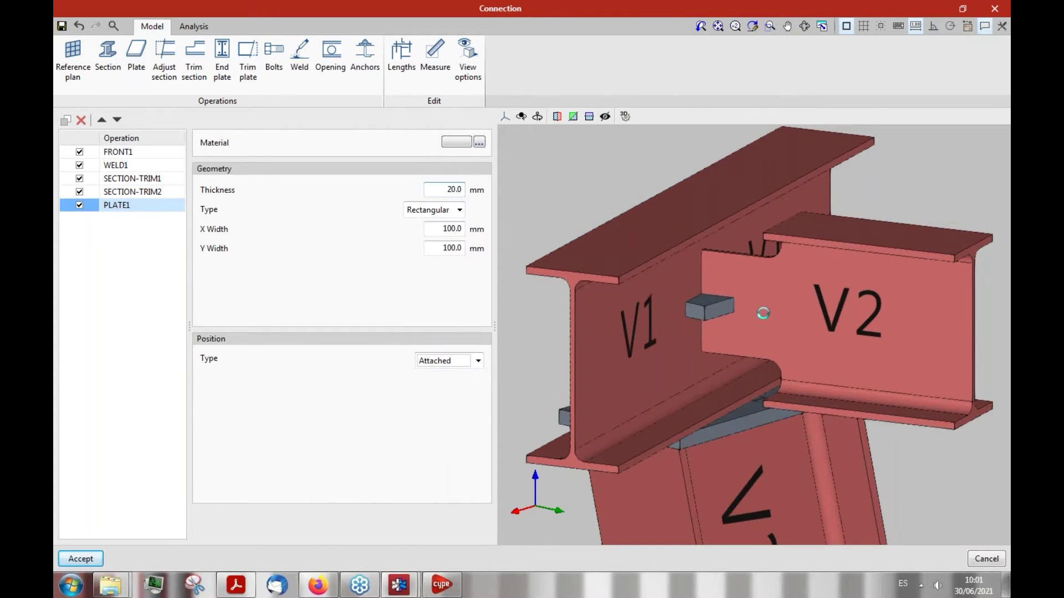
left_click(300, 383)
left_click(284, 410)
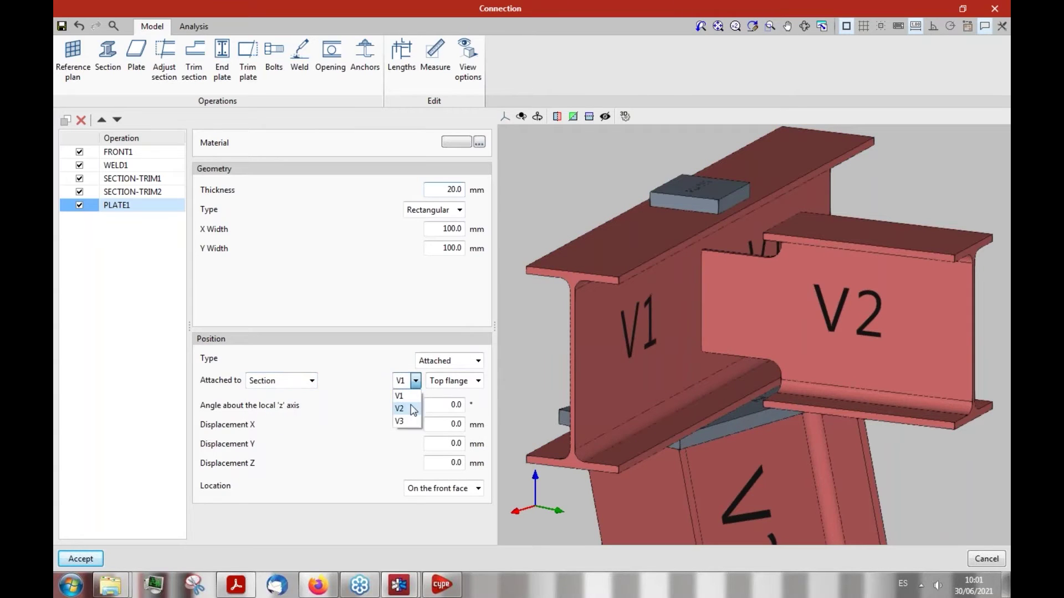
left_click(477, 381)
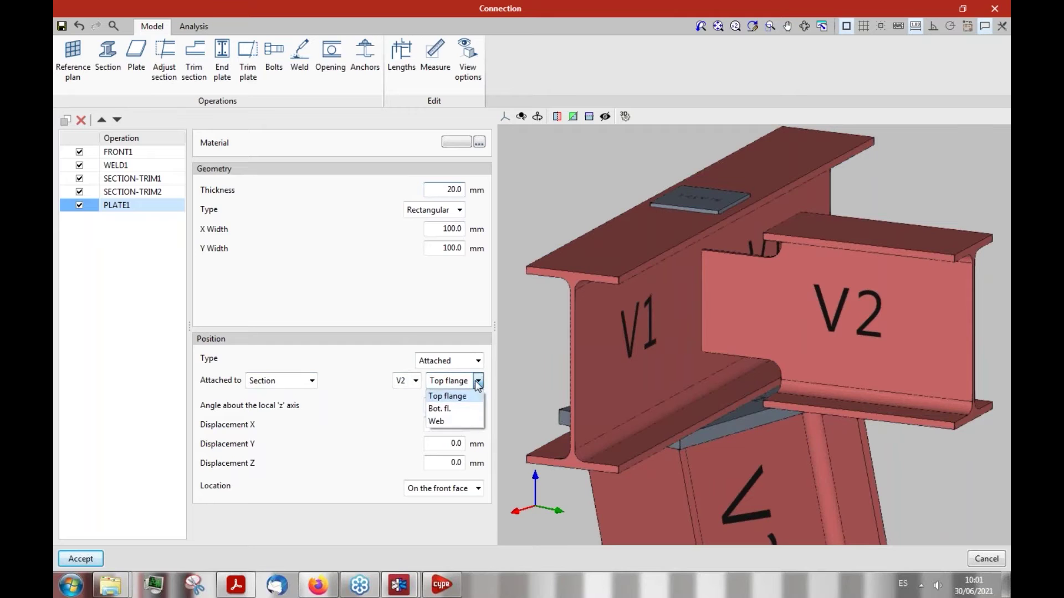
left_click(461, 422)
middle_click_drag(793, 361, 712, 314)
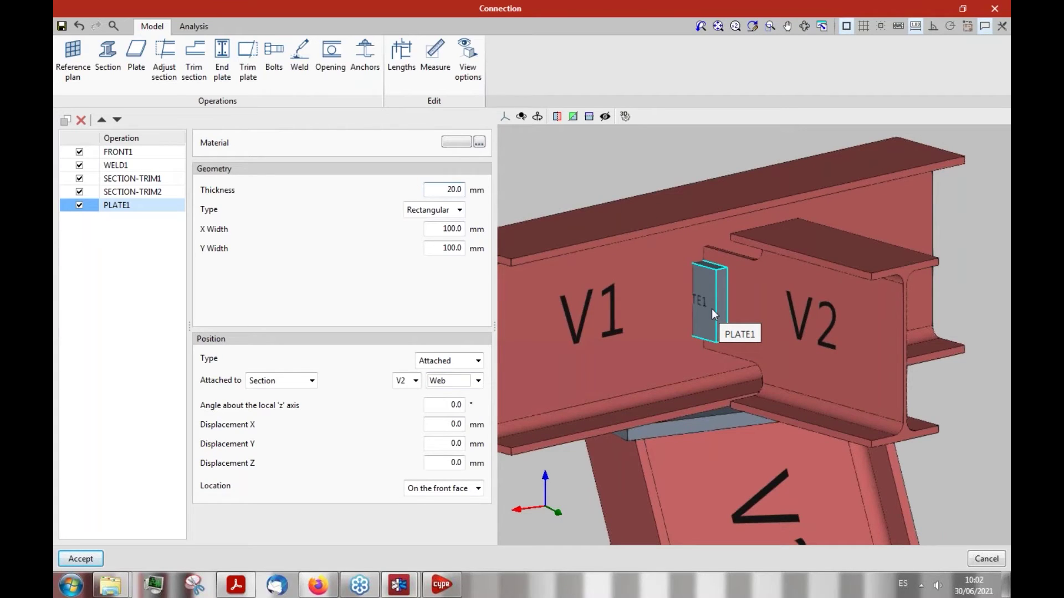
mouse_move(704, 314)
middle_mouse_down()
mouse_move(727, 302)
mouse_move(705, 300)
mouse_move(720, 308)
mouse_move(740, 274)
mouse_move(744, 303)
mouse_move(712, 323)
middle_mouse_up()
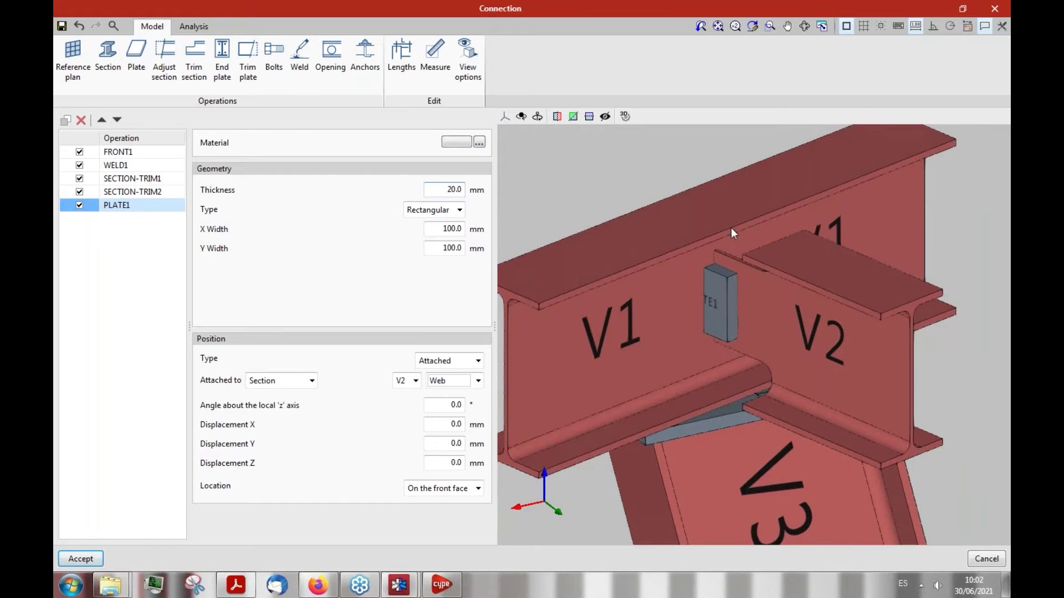
left_click_drag(761, 299, 721, 354)
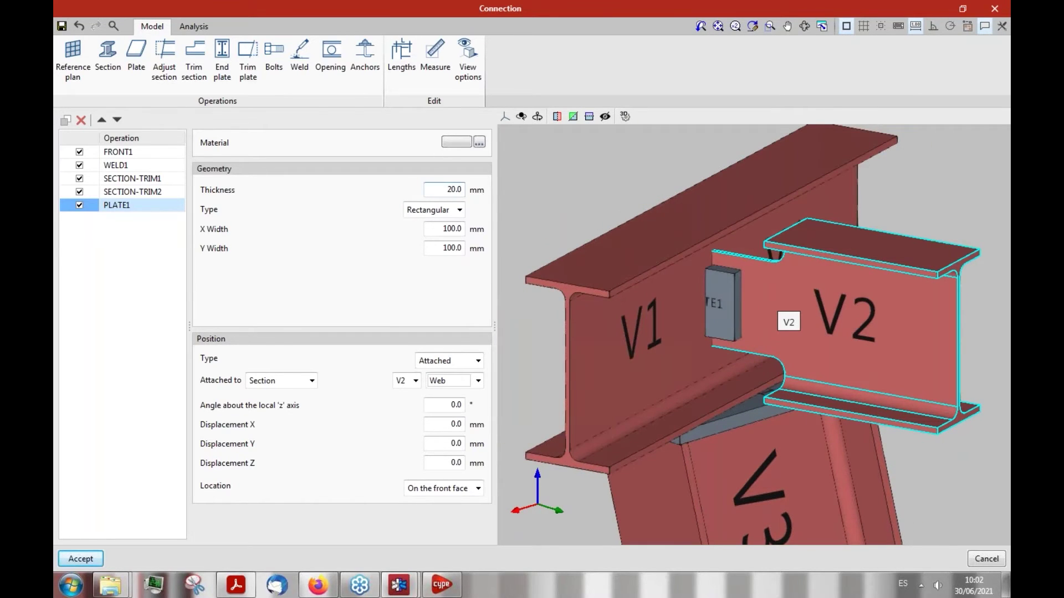
left_click_drag(779, 313, 724, 294)
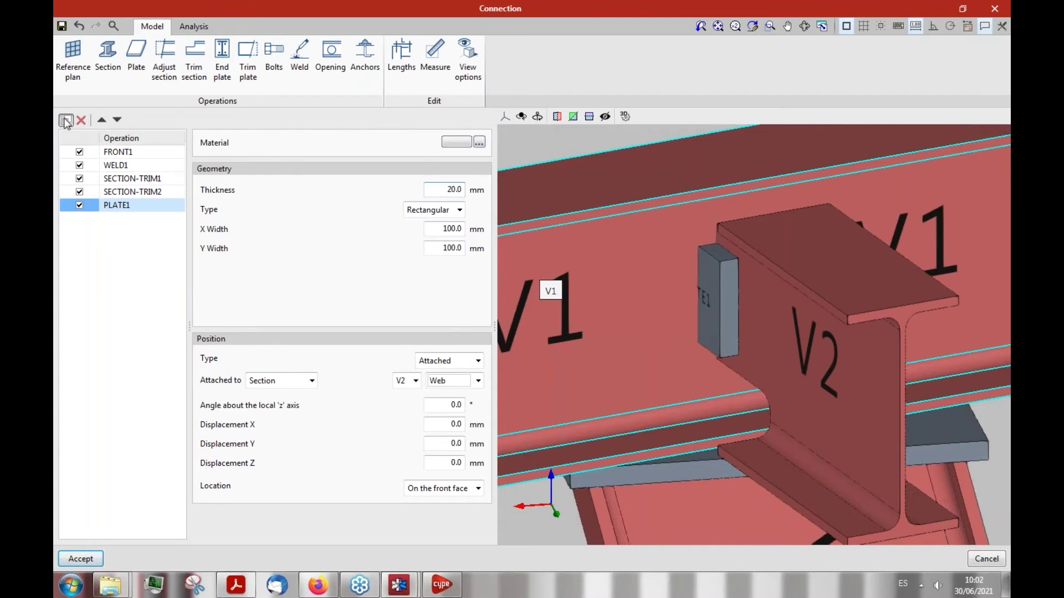
left_click(666, 319)
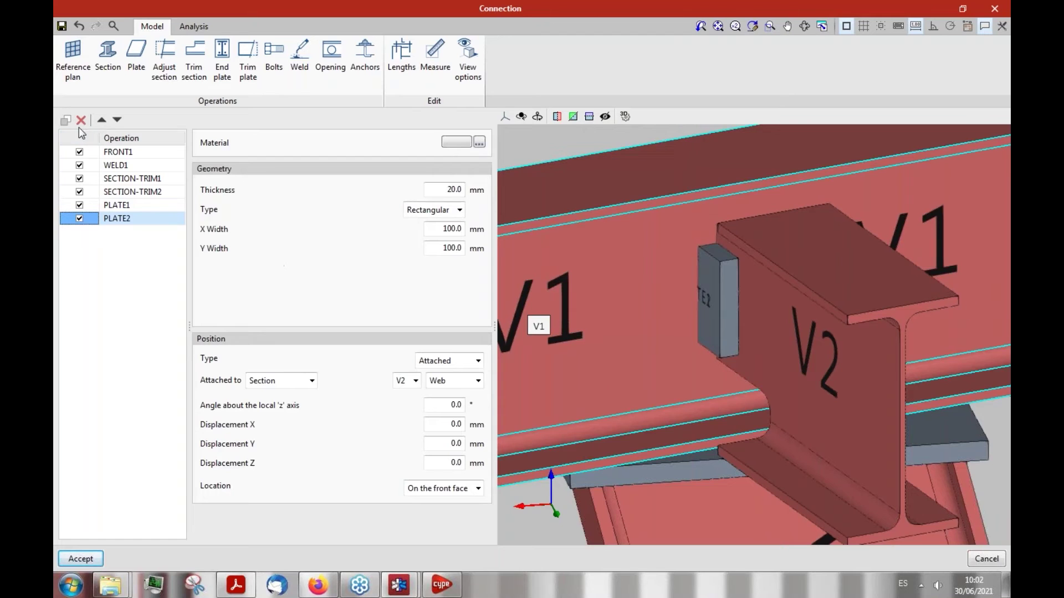
left_click(80, 121)
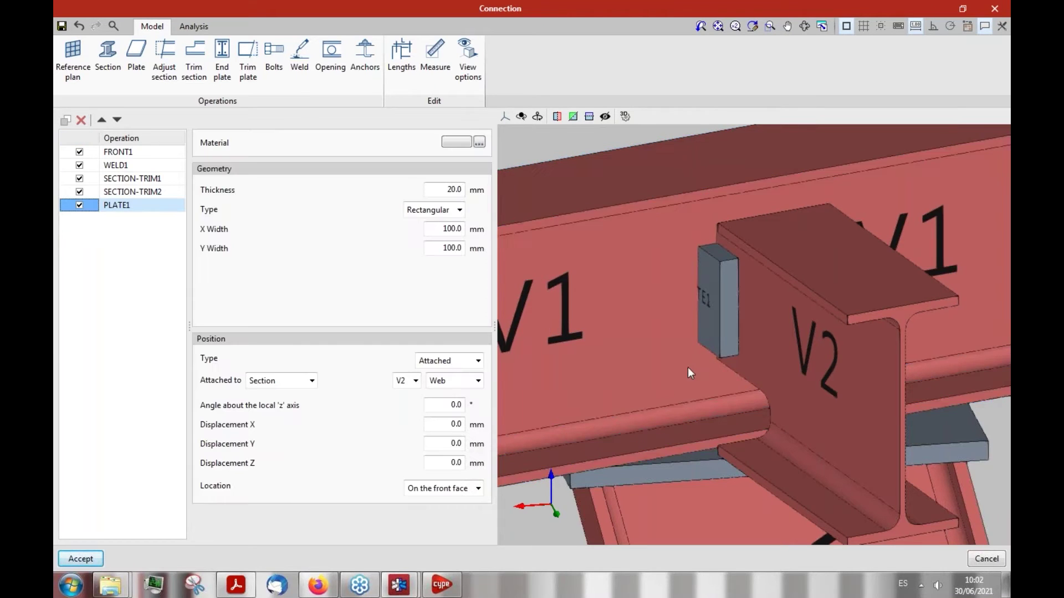
Set the attached plate's X displacement to 50 mm on the V2 web
middle_click_drag(758, 358, 797, 366)
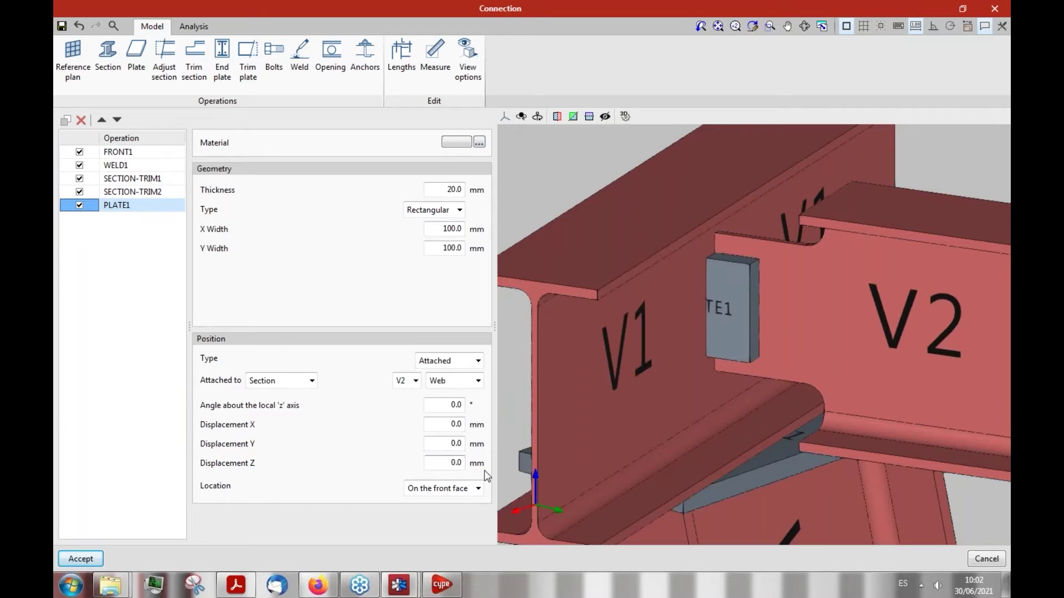
left_click(450, 445)
key("Tab")
left_click(450, 444)
type("0")
key("Tab")
key("shift+Tab")
key("shift+Tab")
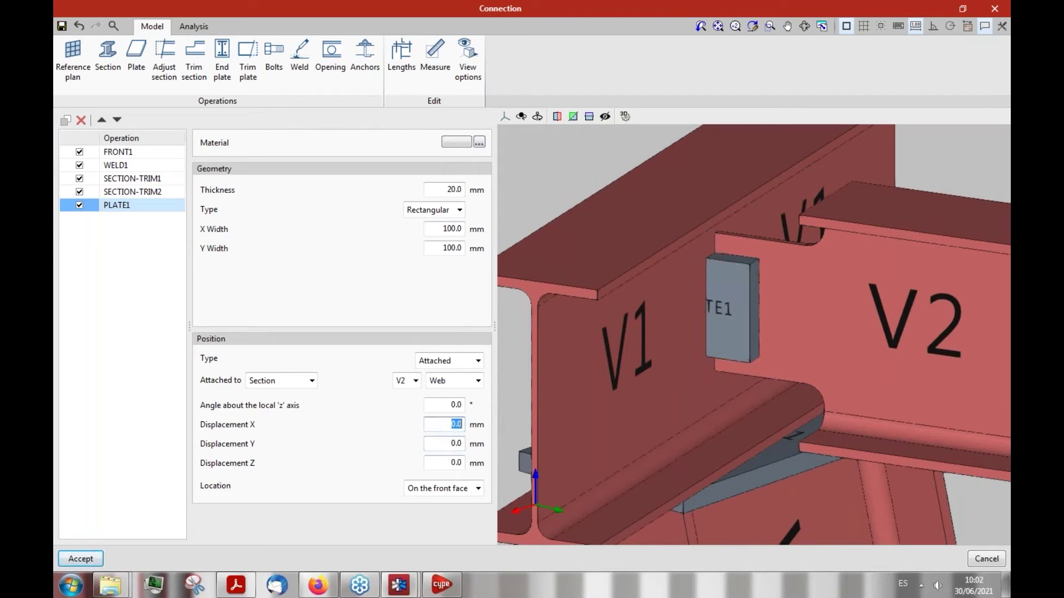
key("Tab")
Duplicate the plate on V2's web and locate the copy on the back face
left_click_drag(853, 319, 751, 349)
left_click(65, 120)
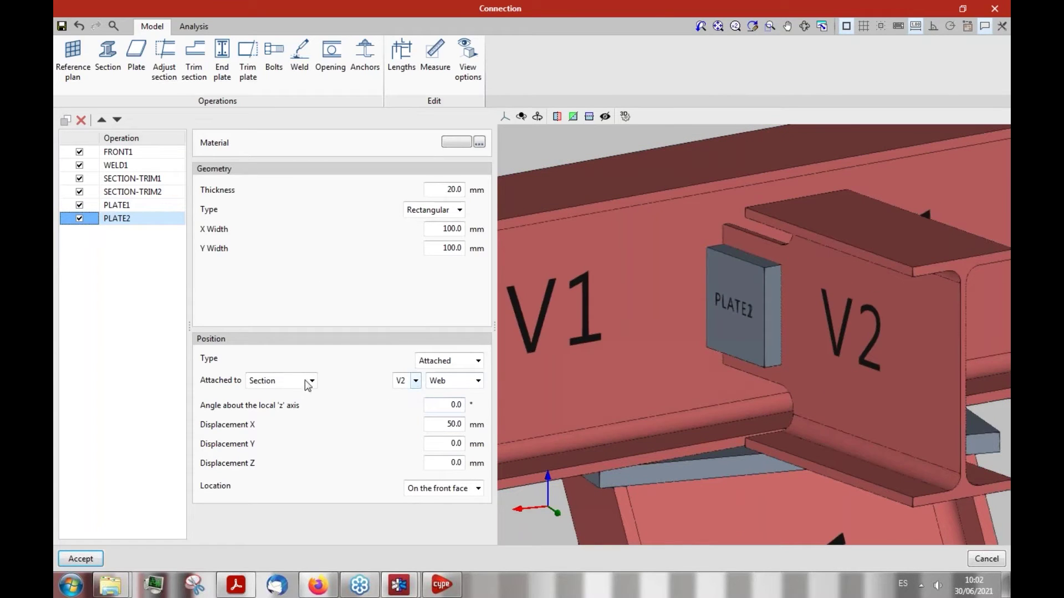
left_click(478, 489)
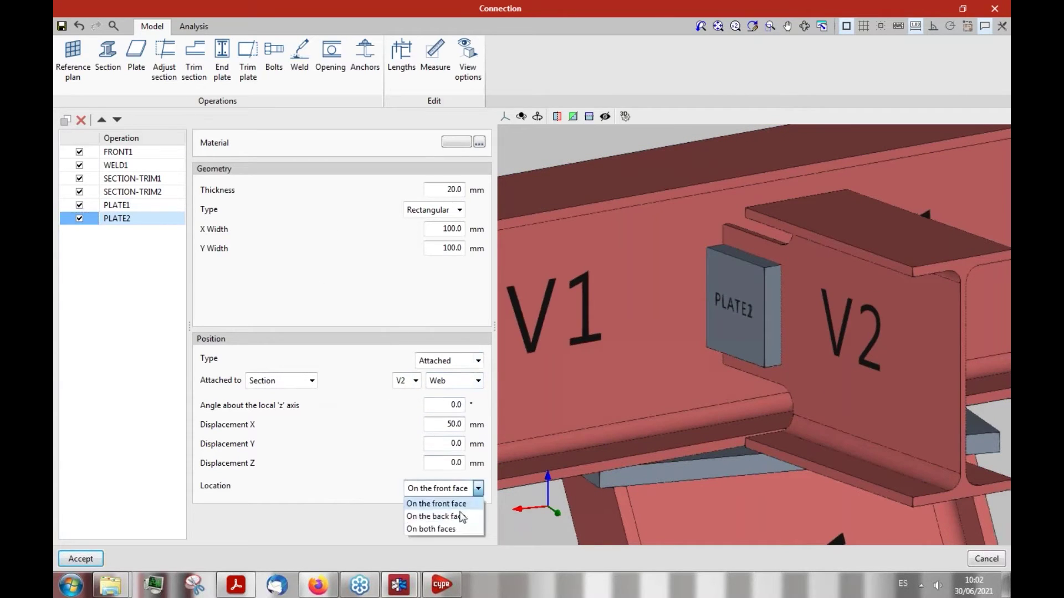
left_click(443, 513)
mouse_move(719, 382)
middle_mouse_down()
mouse_move(751, 384)
mouse_move(720, 382)
middle_mouse_up()
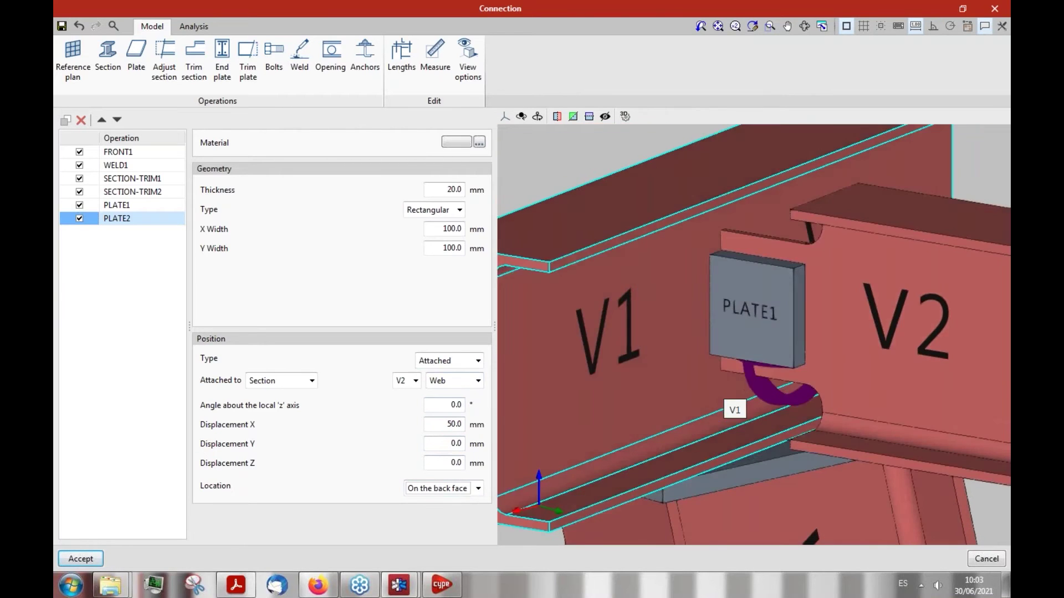
Add a bolts operation with one bolt in its list
left_click(272, 70)
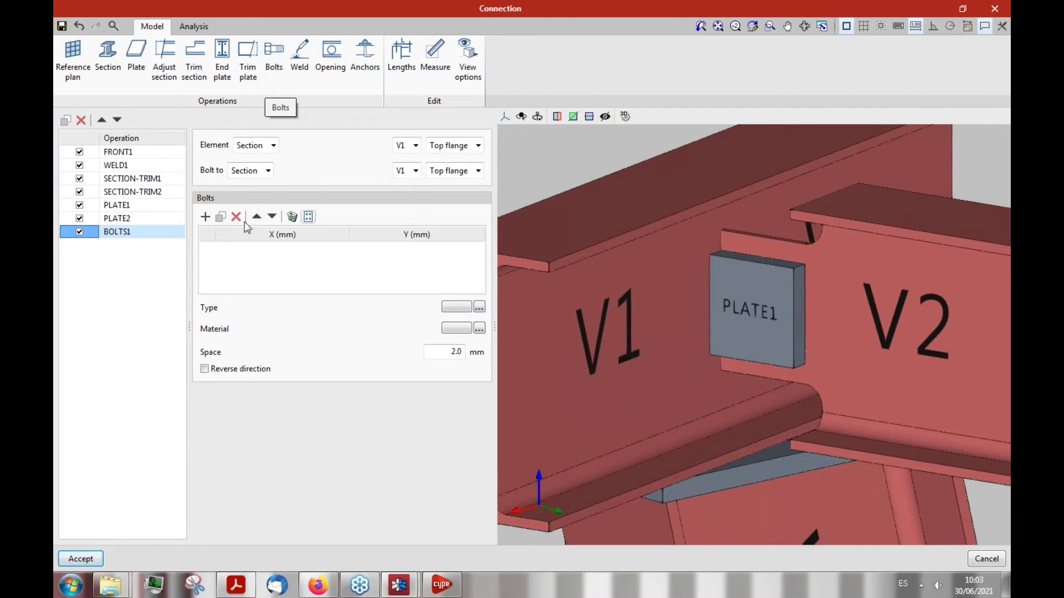
left_click(205, 218)
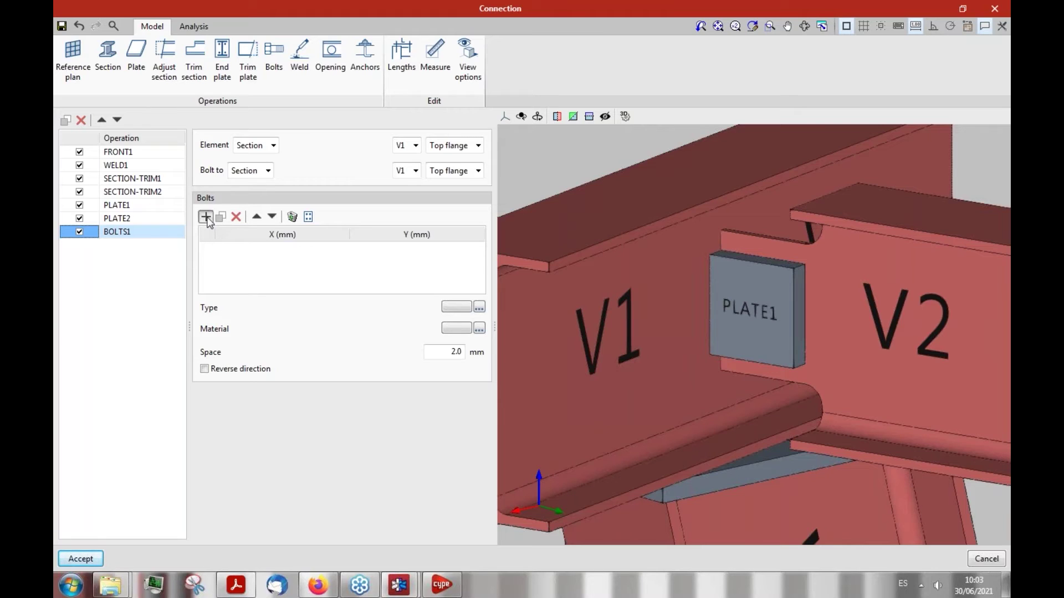
left_click(205, 217)
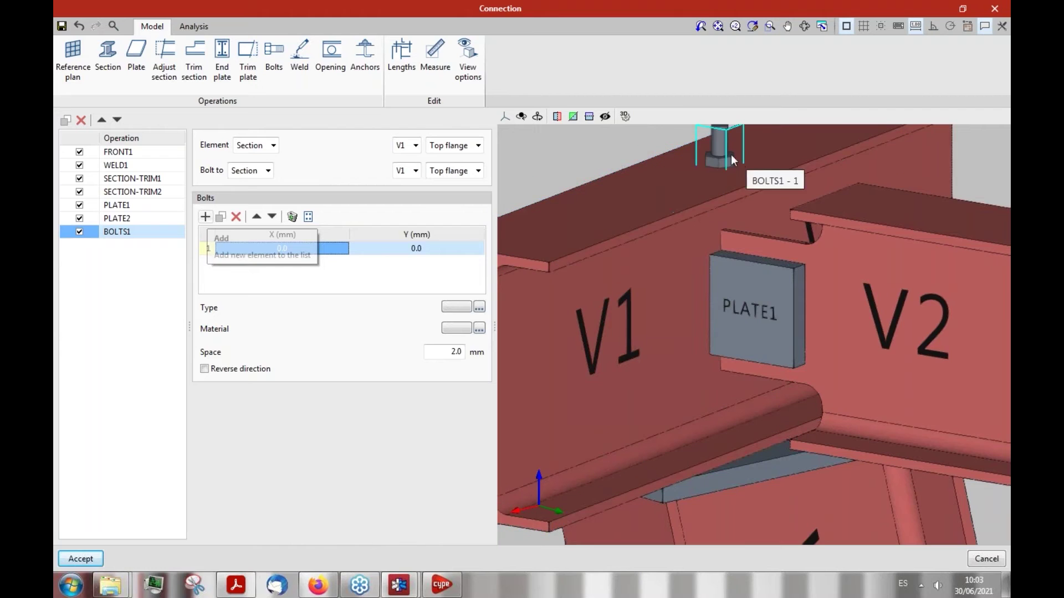
scroll(651, 383, "down", 2)
scroll(709, 219, "down", 1)
scroll(703, 221, "up", 2)
scroll(699, 241, "down", 1)
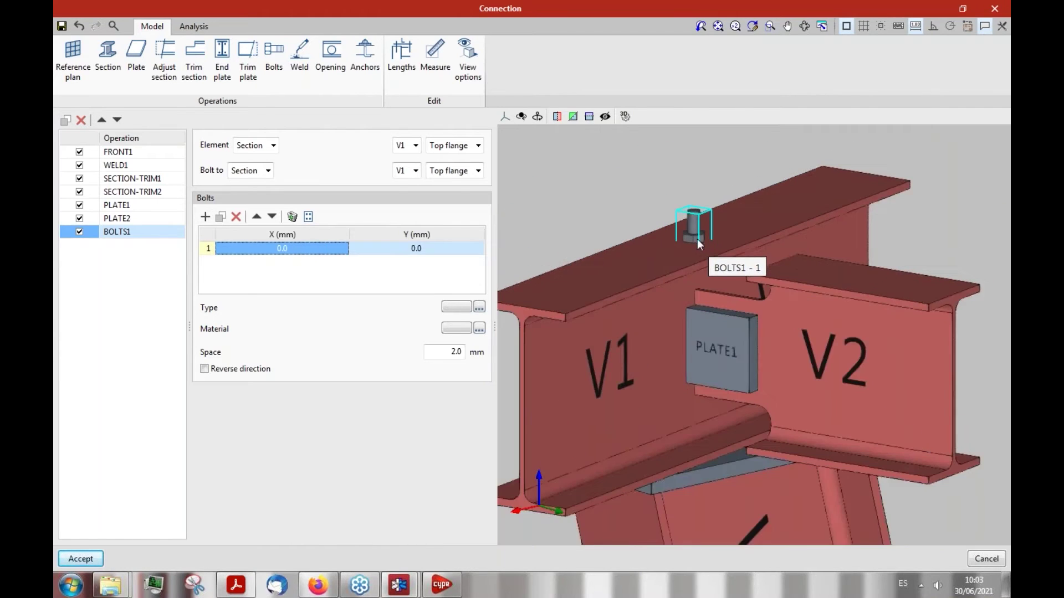
middle_click_drag(695, 239, 723, 401)
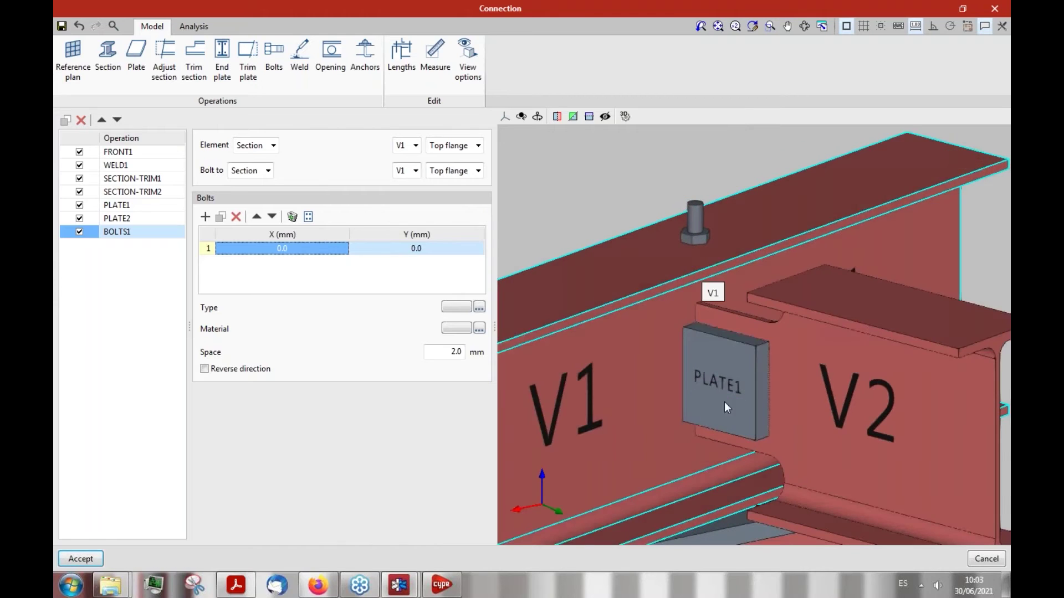
Try PLATE1 as the first element of the bolted connection
left_click(271, 146)
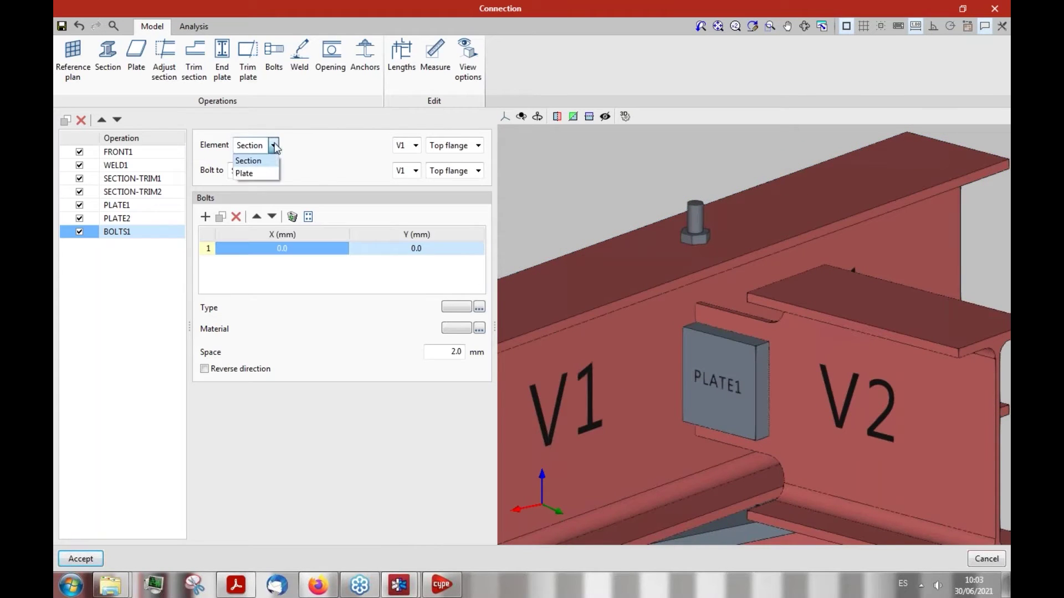
left_click(267, 175)
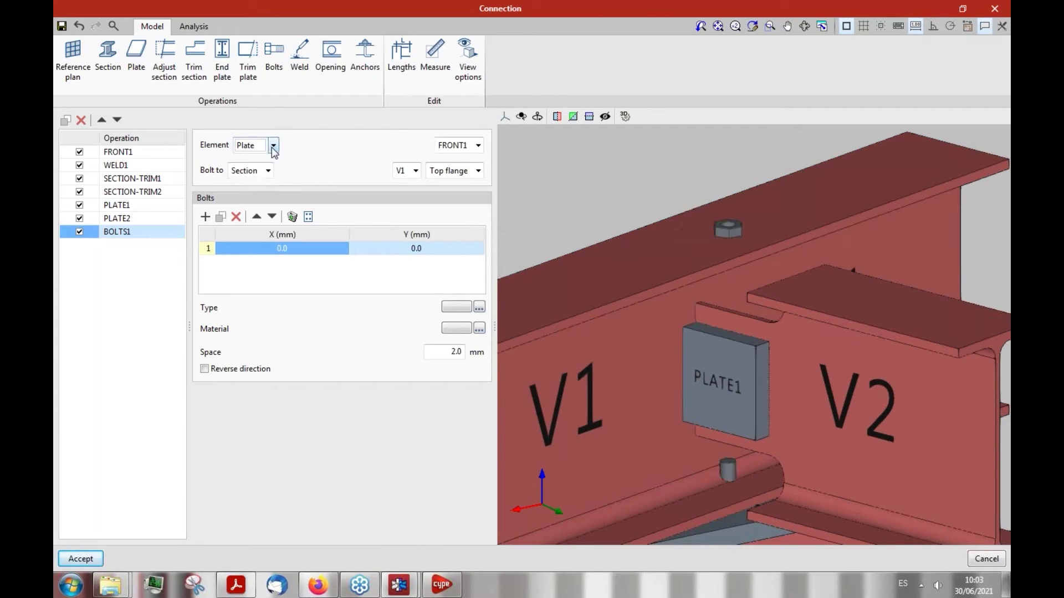
left_click(478, 145)
left_click(468, 168)
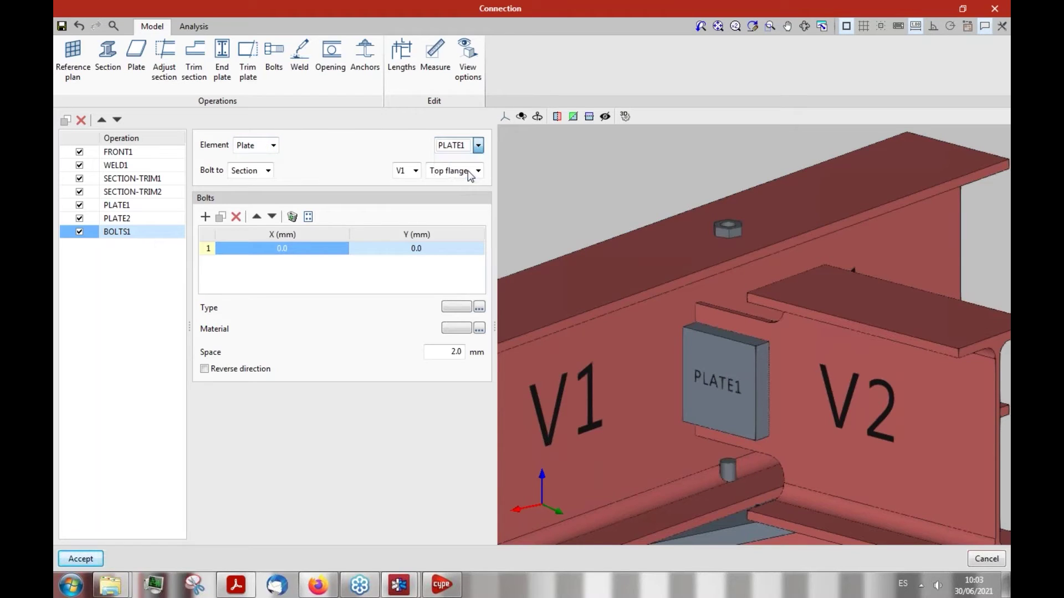
middle_click_drag(553, 441, 720, 388)
Try to bolt the top flange of section V2 to PLATE1
left_click(273, 146)
left_click(248, 161)
left_click(268, 170)
left_click(243, 198)
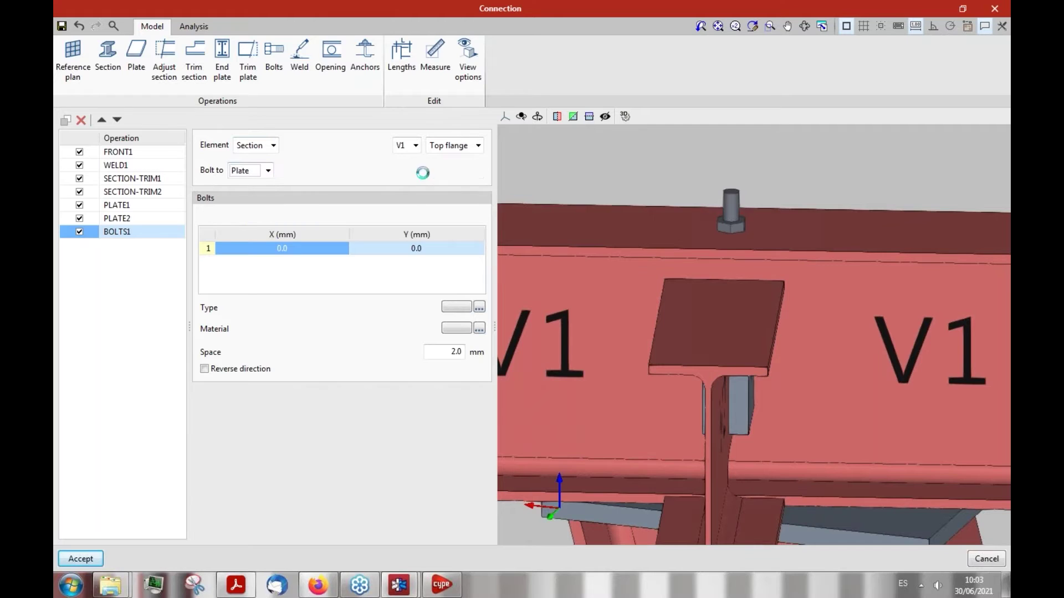
left_click(416, 145)
left_click(408, 165)
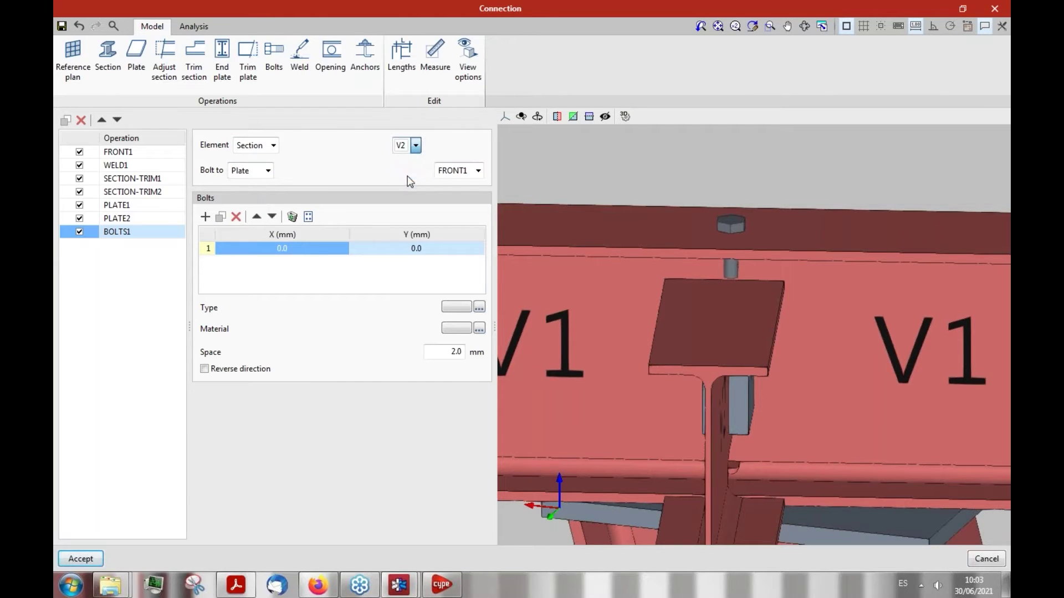
left_click(479, 170)
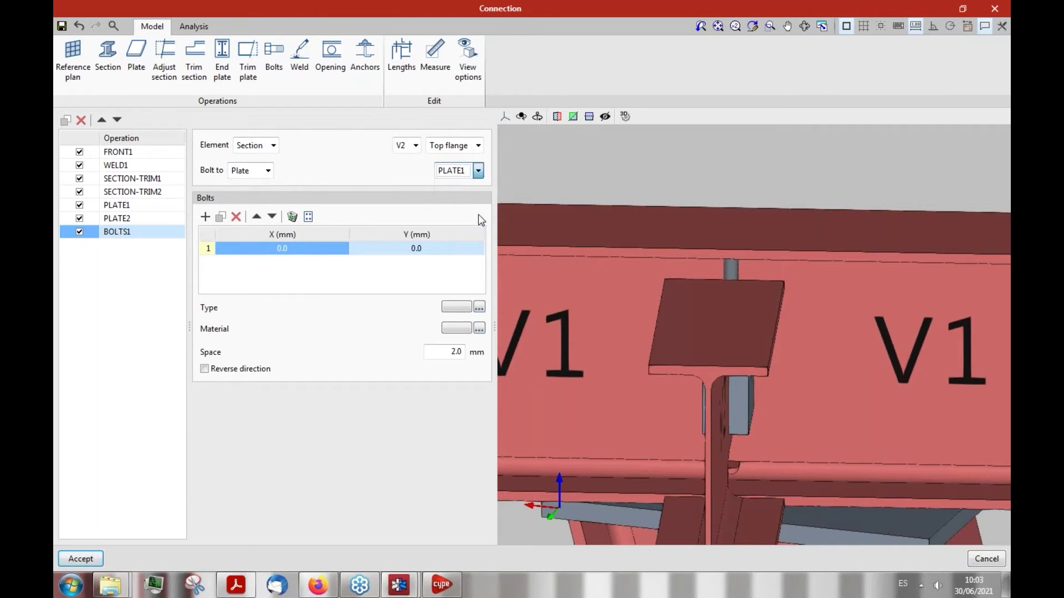
mouse_move(614, 438)
middle_mouse_down()
mouse_move(599, 406)
mouse_move(647, 434)
mouse_move(609, 443)
middle_mouse_up()
Set the bolted connection to join PLATE1 to the web of section V2
left_click(273, 146)
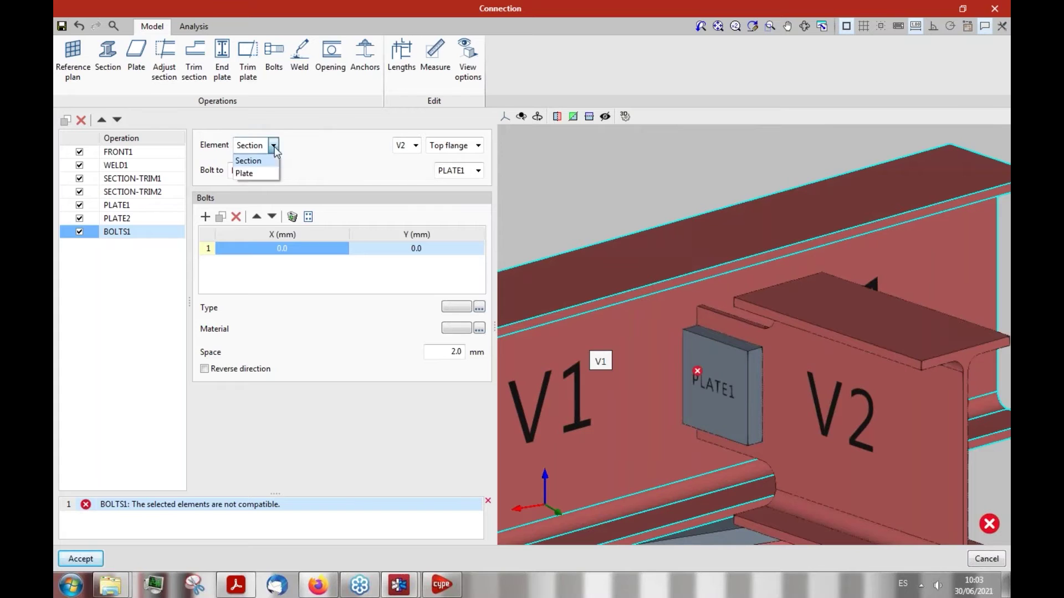
left_click(249, 170)
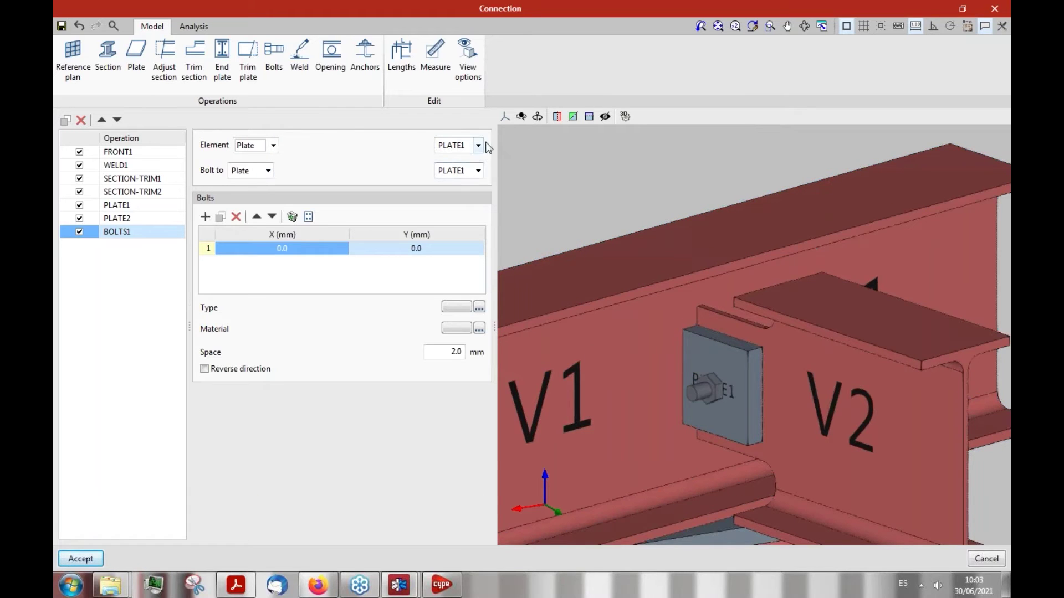
mouse_move(637, 429)
middle_mouse_down()
mouse_move(613, 428)
mouse_move(651, 433)
middle_mouse_up()
left_click(471, 172)
left_click(477, 170)
left_click(268, 171)
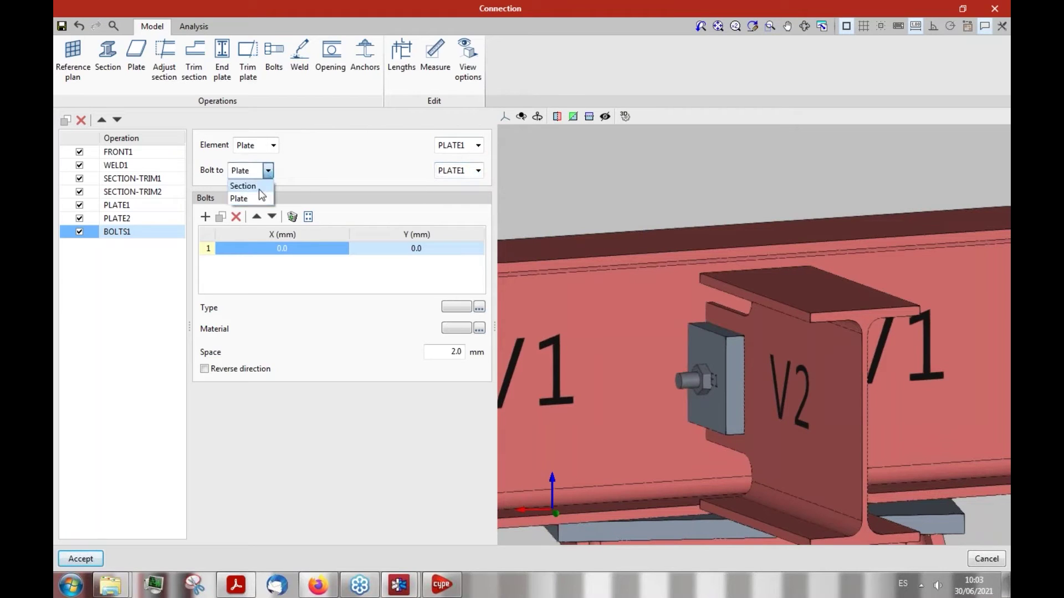
left_click(244, 186)
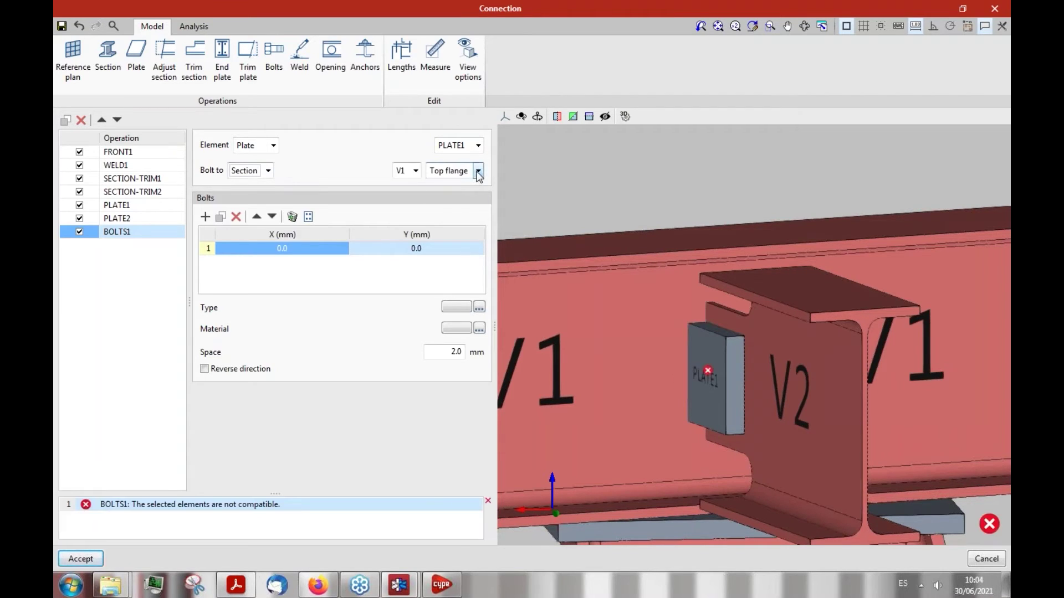
left_click(407, 170)
left_click(402, 195)
left_click(478, 171)
left_click(465, 211)
Examine the bolt from both sides of the V2 web and its fit through PLATE1 and PLATE2
middle_click_drag(653, 436, 744, 399)
scroll(743, 399, "up", 5)
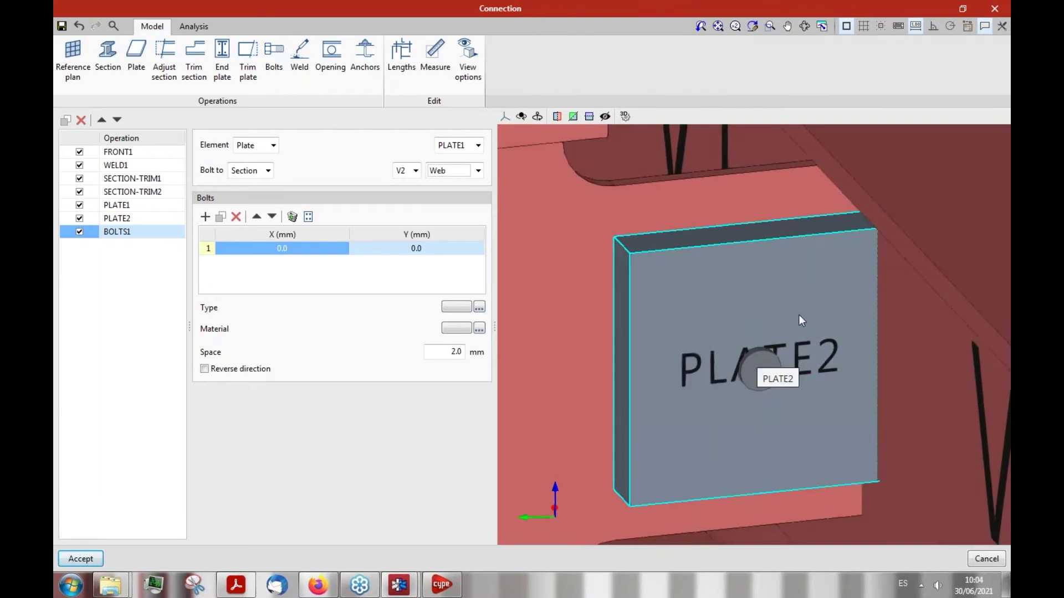
scroll(799, 314, "down", 5)
middle_click_drag(801, 316, 930, 325)
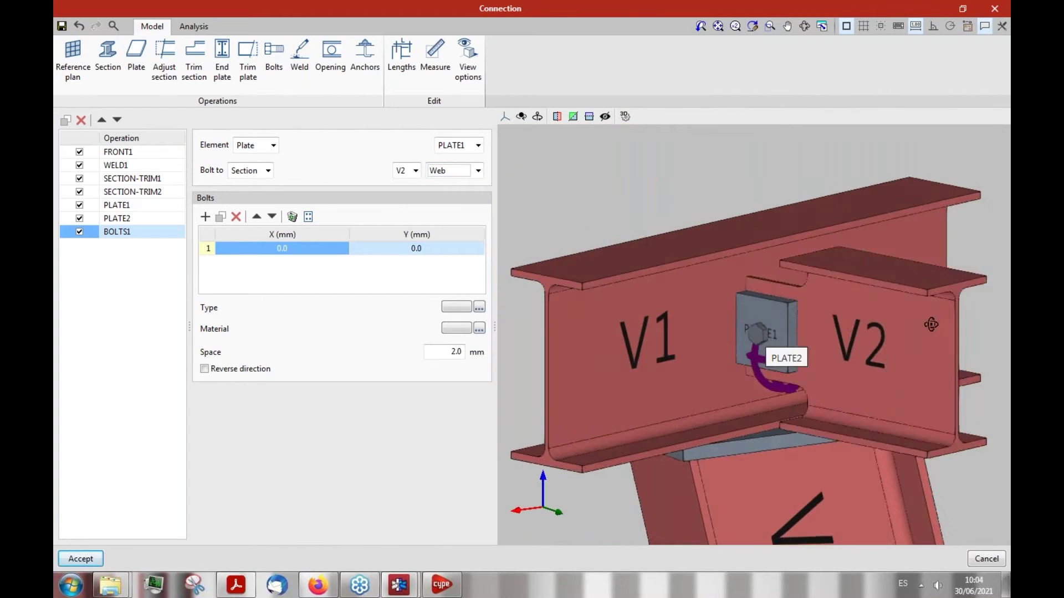
scroll(773, 366, "up", 3)
scroll(697, 396, "down", 4)
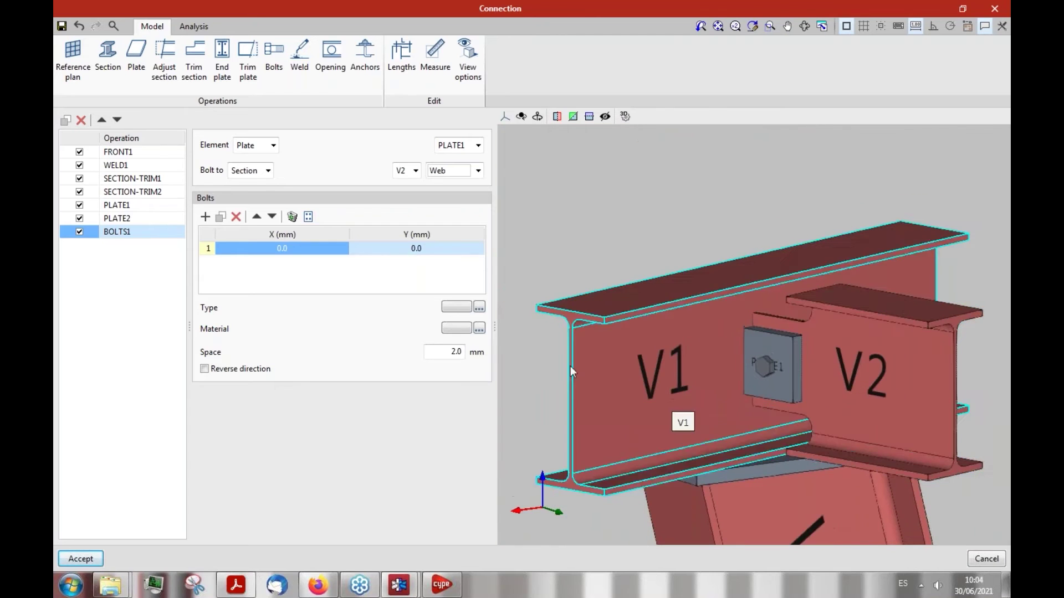
middle_click_drag(687, 390, 765, 332)
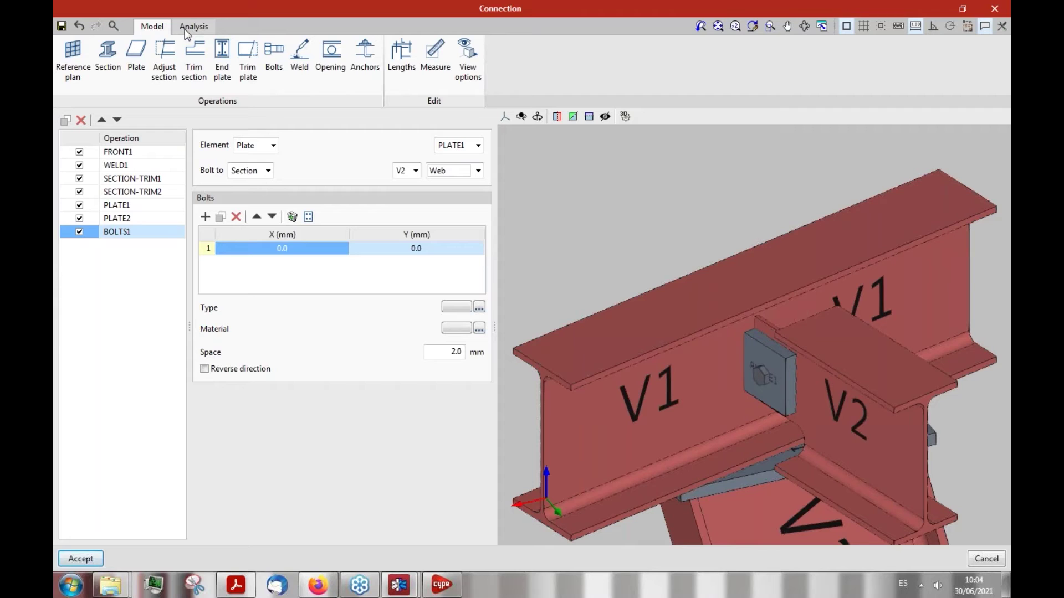
middle_click_drag(684, 363, 759, 366)
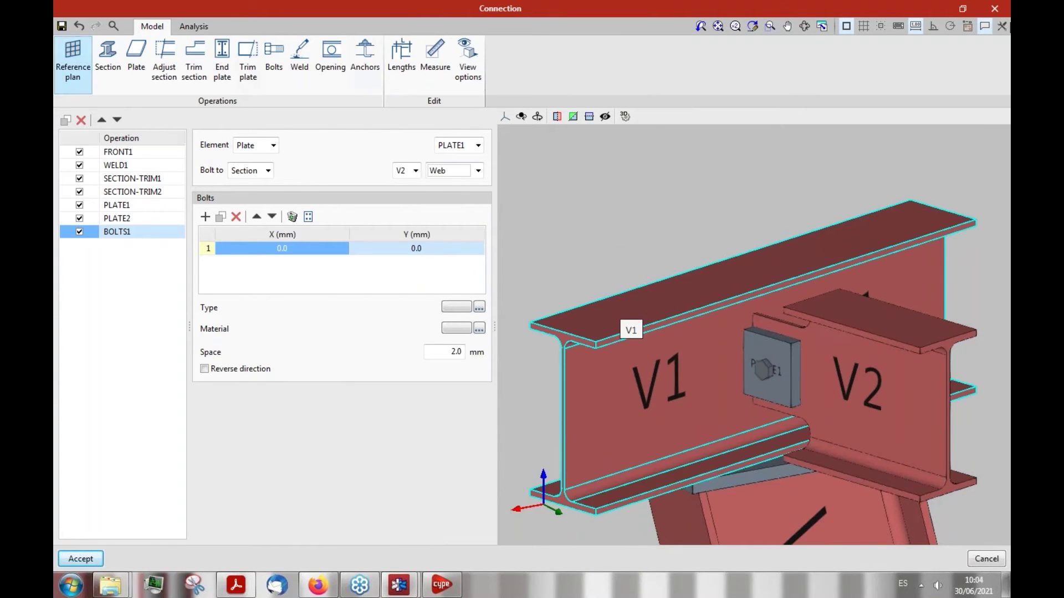
Leave the connection editor and discard the changes made to the joint
left_click(1001, 557)
left_click(650, 325)
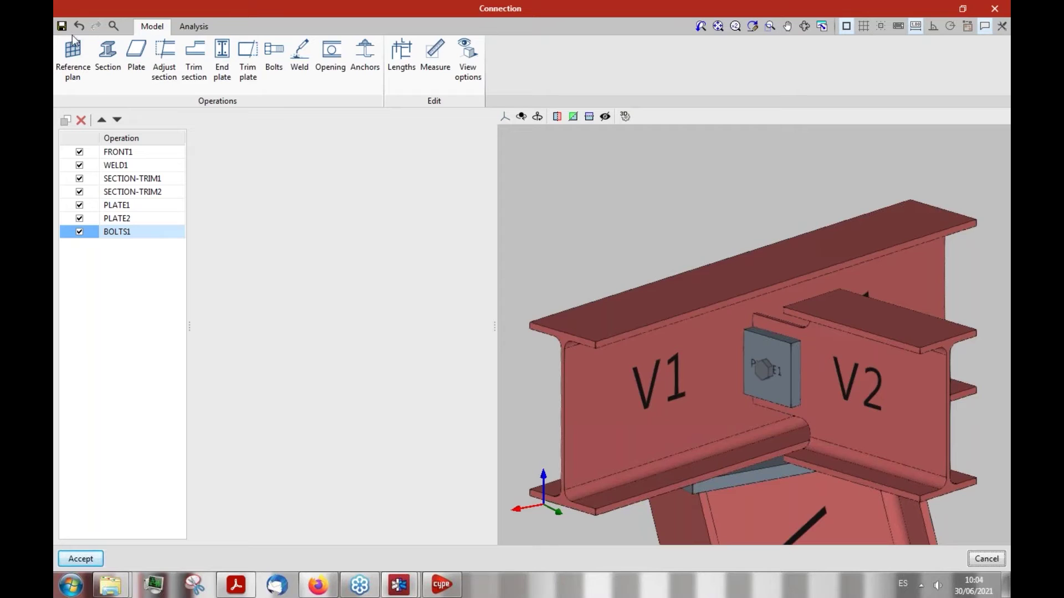
left_click(986, 558)
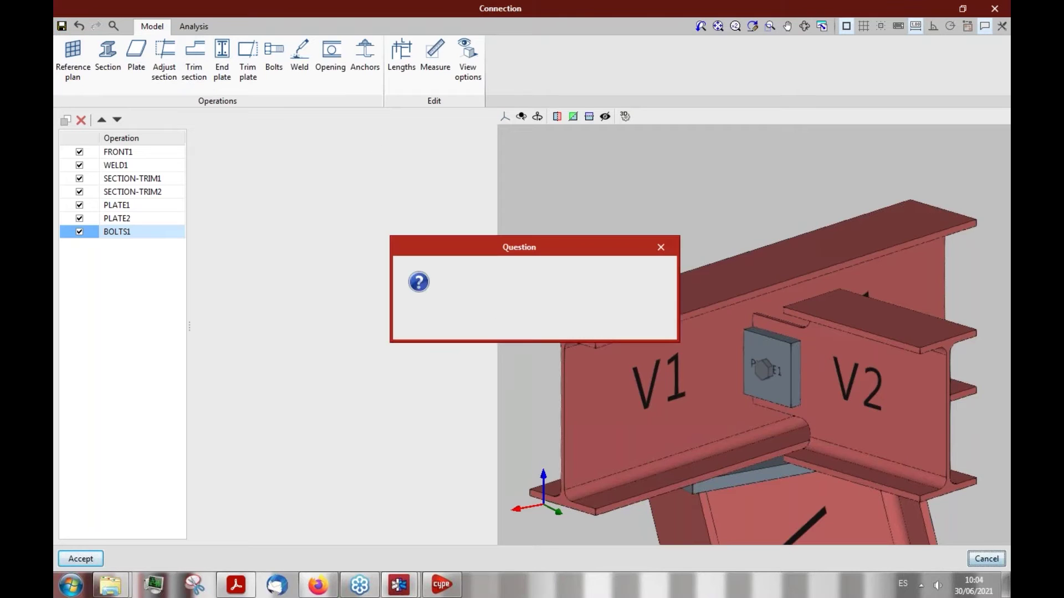
left_click(415, 325)
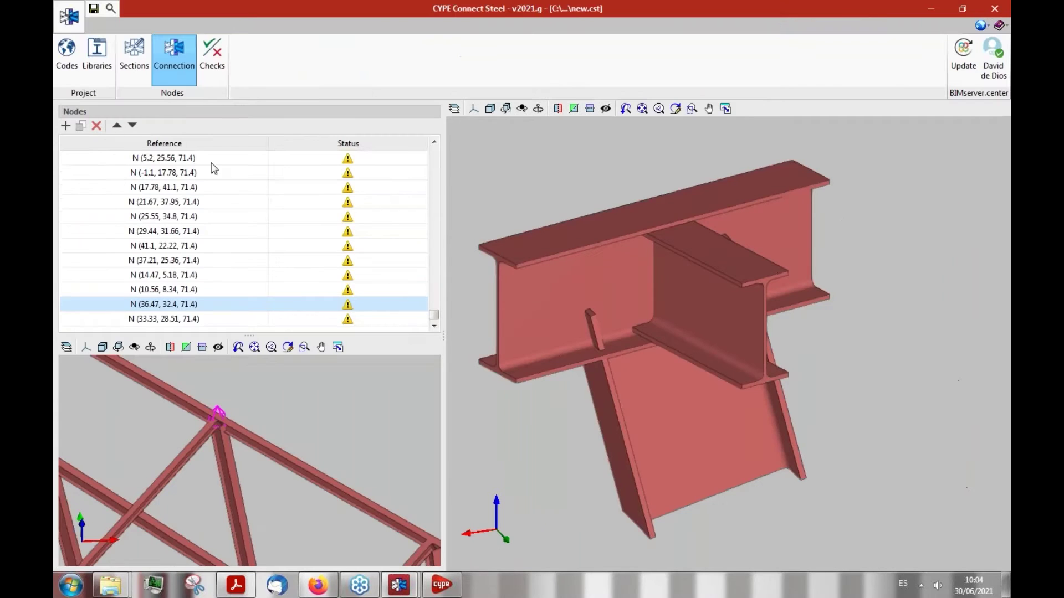
Open the Parametric Tower 2 project without saving the current project
left_click(67, 20)
left_click(78, 72)
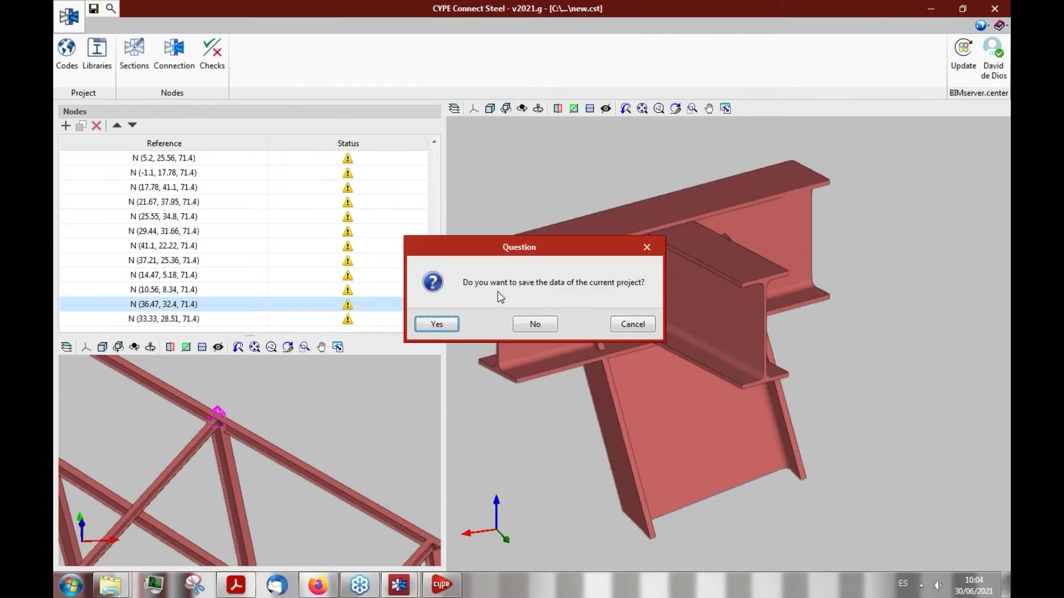
left_click(535, 326)
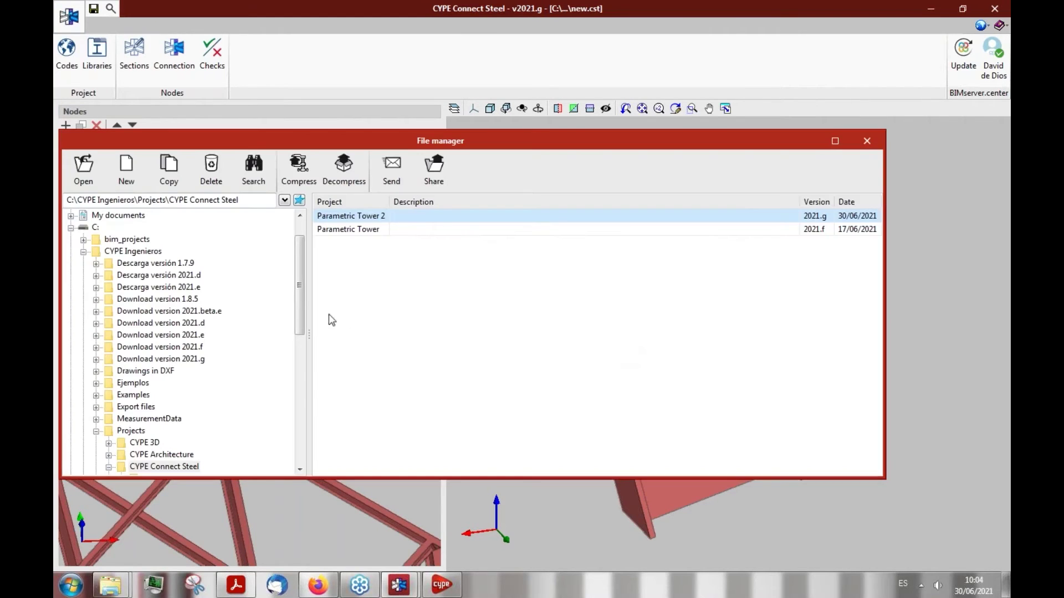
double_click(357, 217)
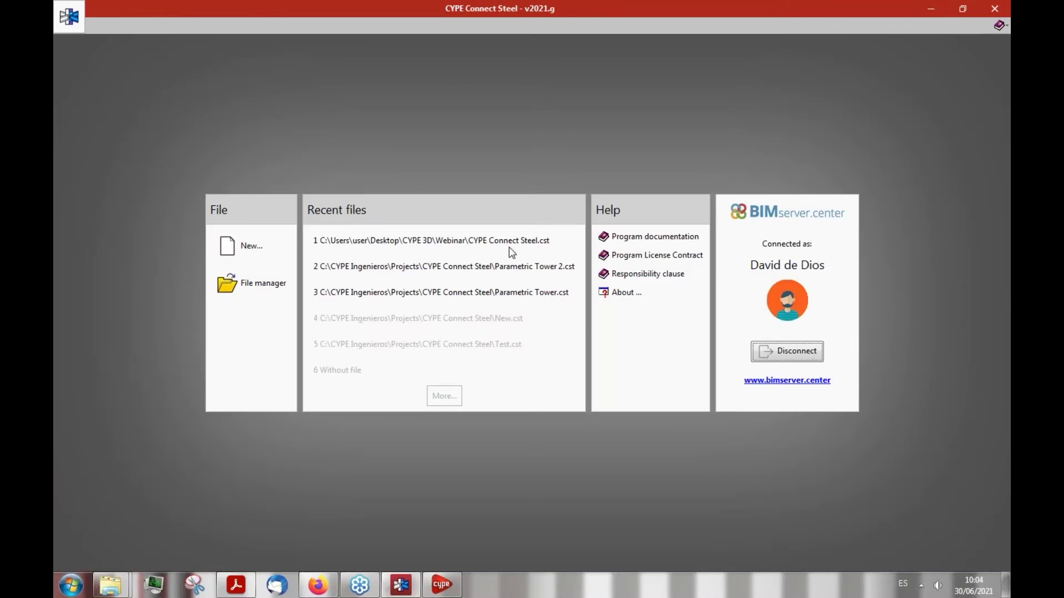
Open the recent file CYPE Connect Steel.cst and bring the Parametric Tower 2 window to the front
left_click(506, 244)
mouse_move(399, 584)
left_click(429, 536)
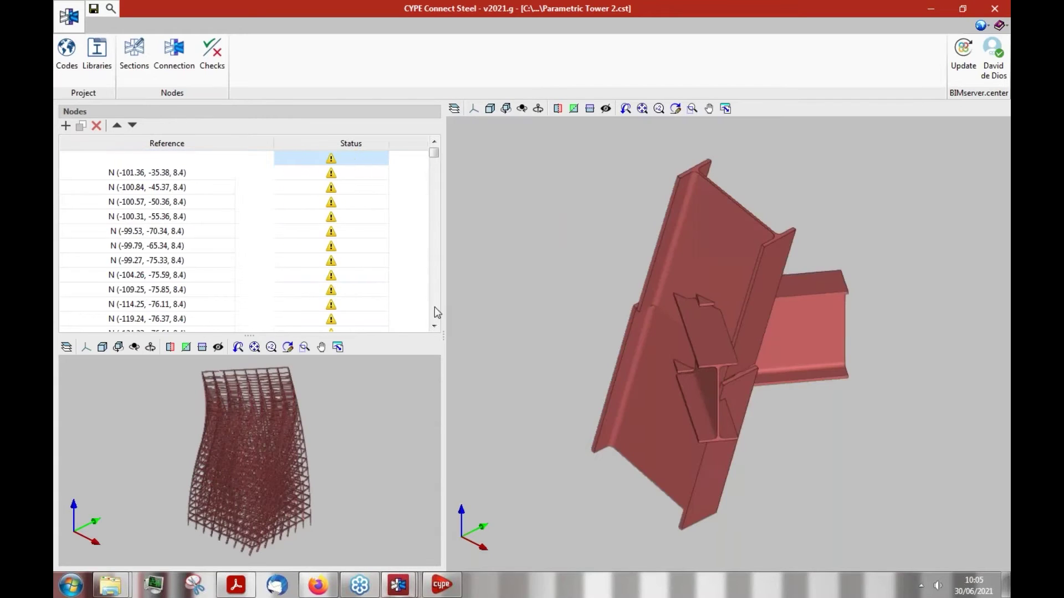
Open the connection of node N (-103.81, -44.01, 75.6) near the end of the node list and inspect its joint model
left_click_drag(437, 150, 434, 326)
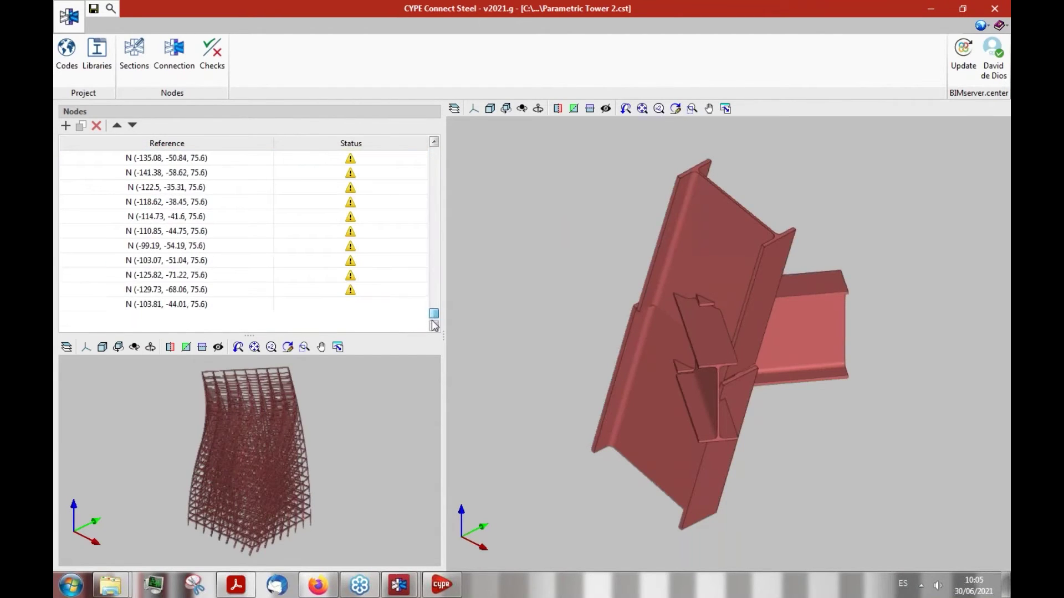
left_click(254, 304)
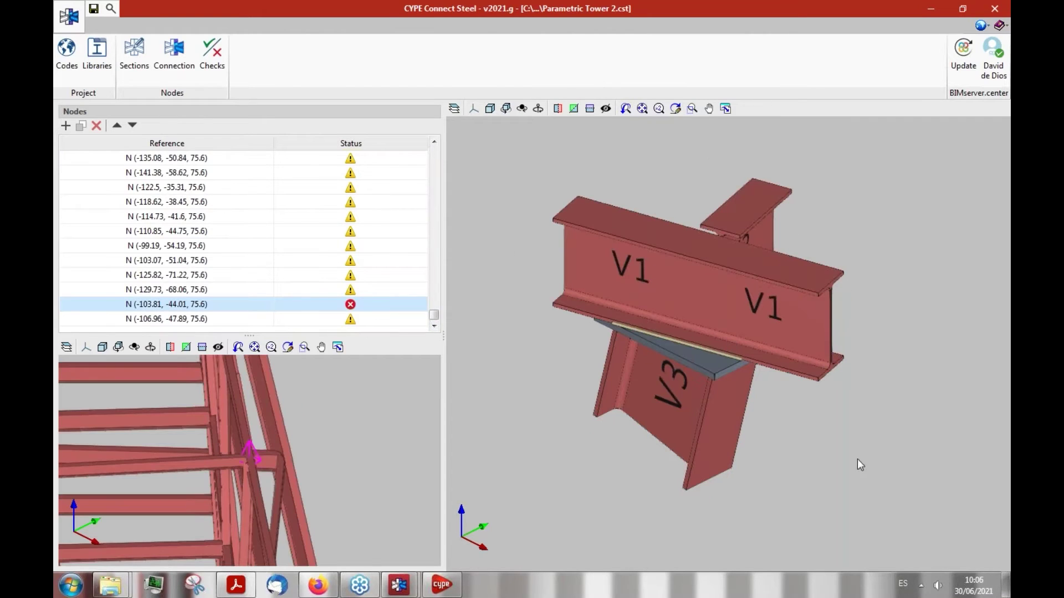
left_click(160, 51)
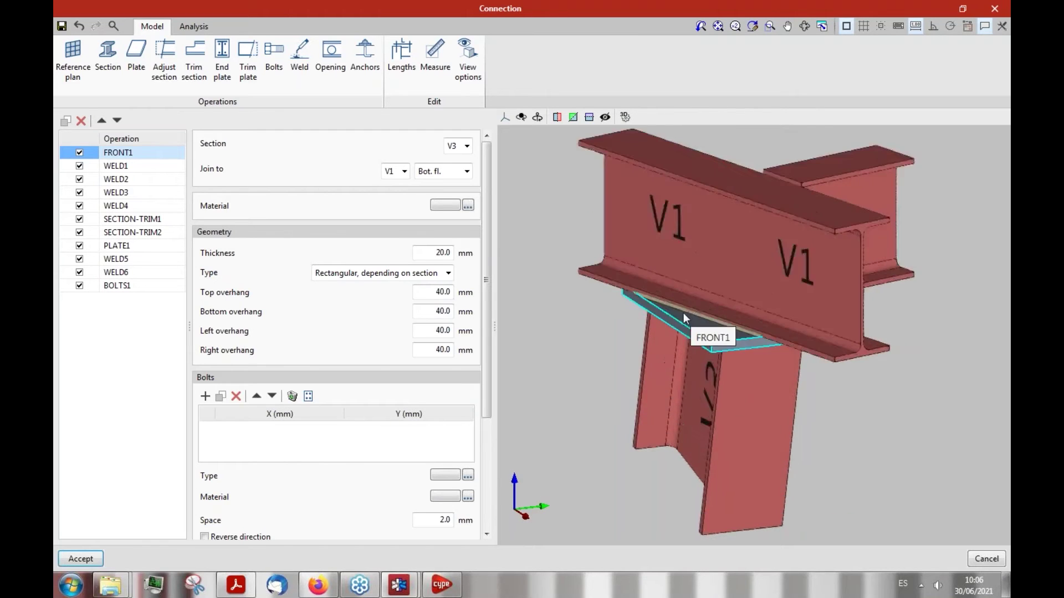
middle_click_drag(693, 322, 760, 368)
scroll(591, 284, "down", 5)
scroll(808, 227, "up", 5)
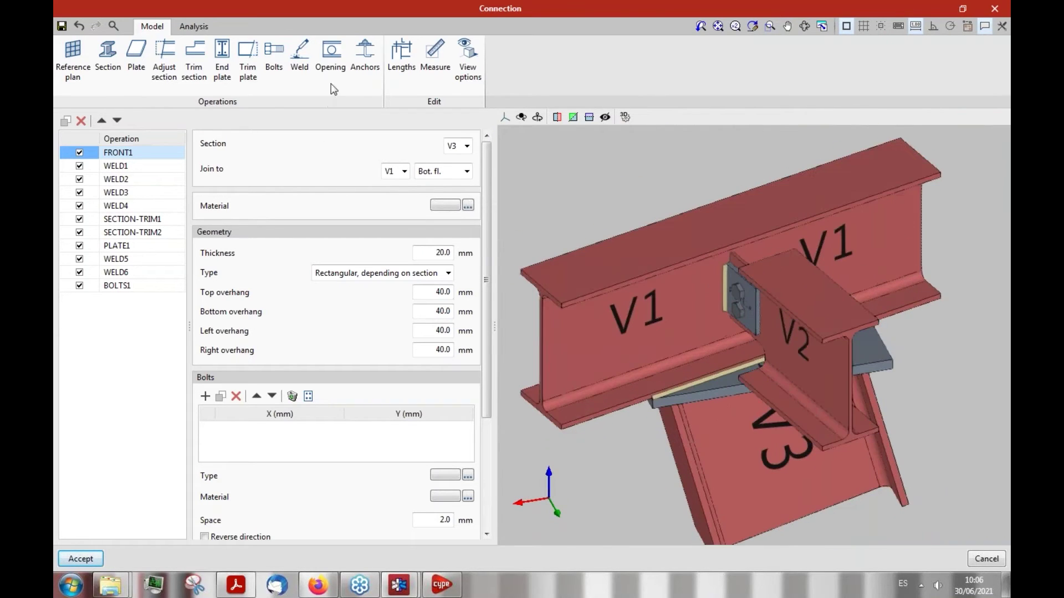
Display the joint's analysis results and review its defined load cases
left_click(194, 26)
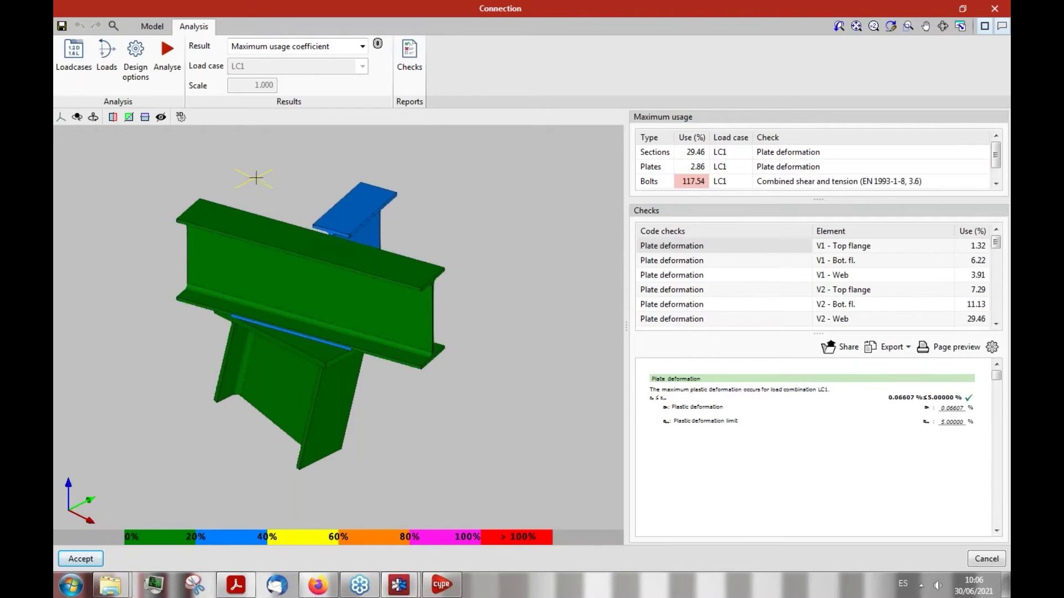
middle_click_drag(464, 167, 294, 166)
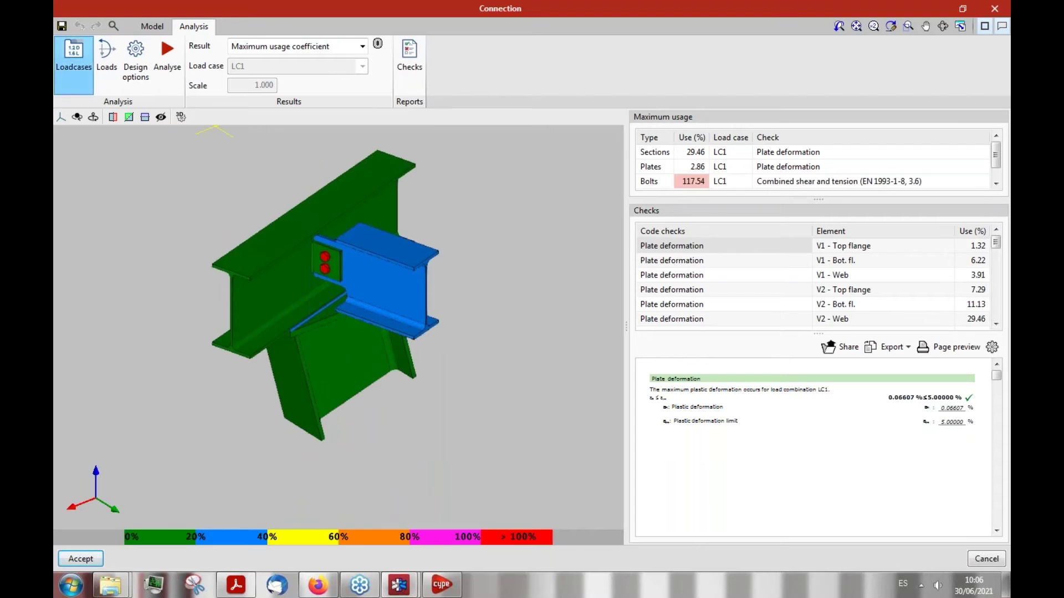
left_click(74, 58)
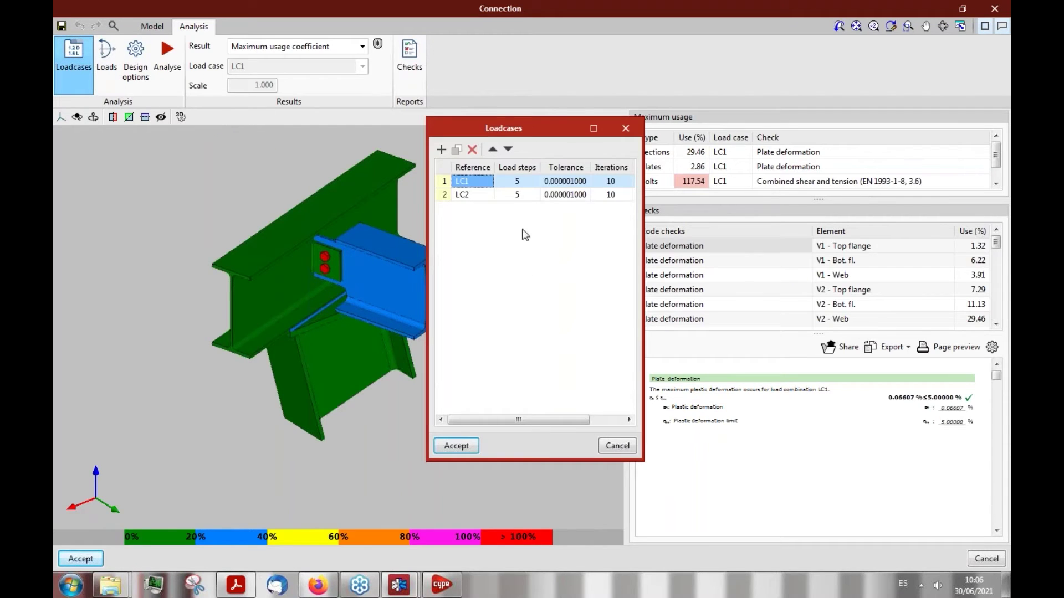
left_click(626, 128)
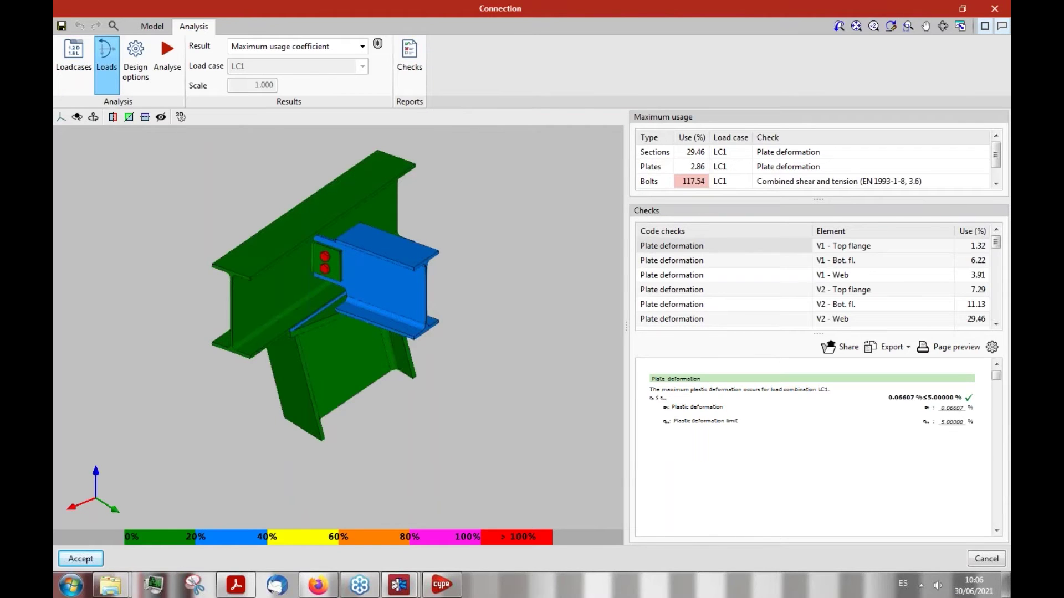
Review the loads and bearing section settings for sections V1, V2 and V3
left_click(107, 58)
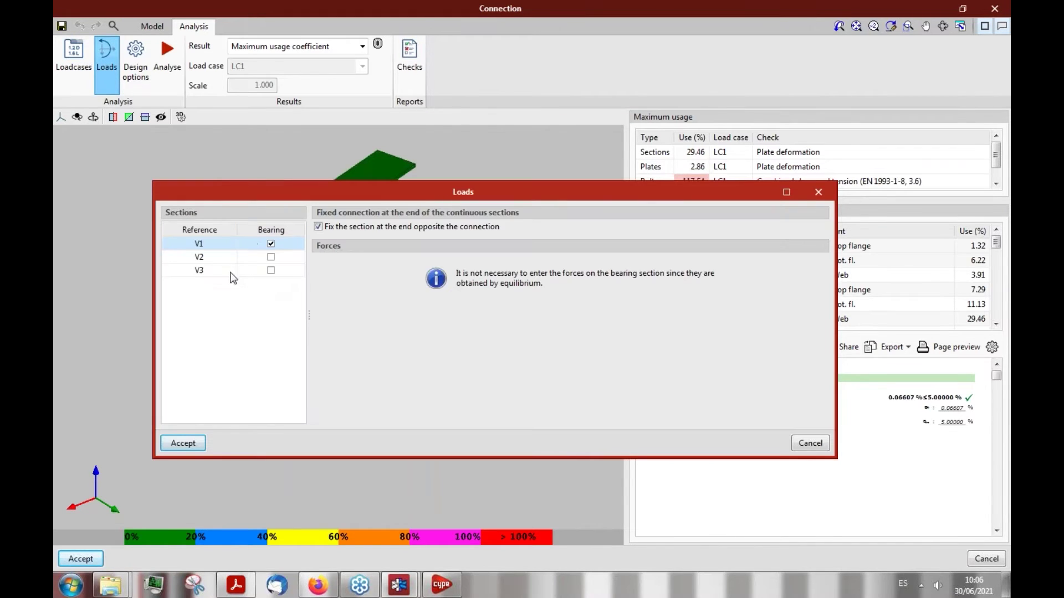
left_click_drag(387, 199, 704, 196)
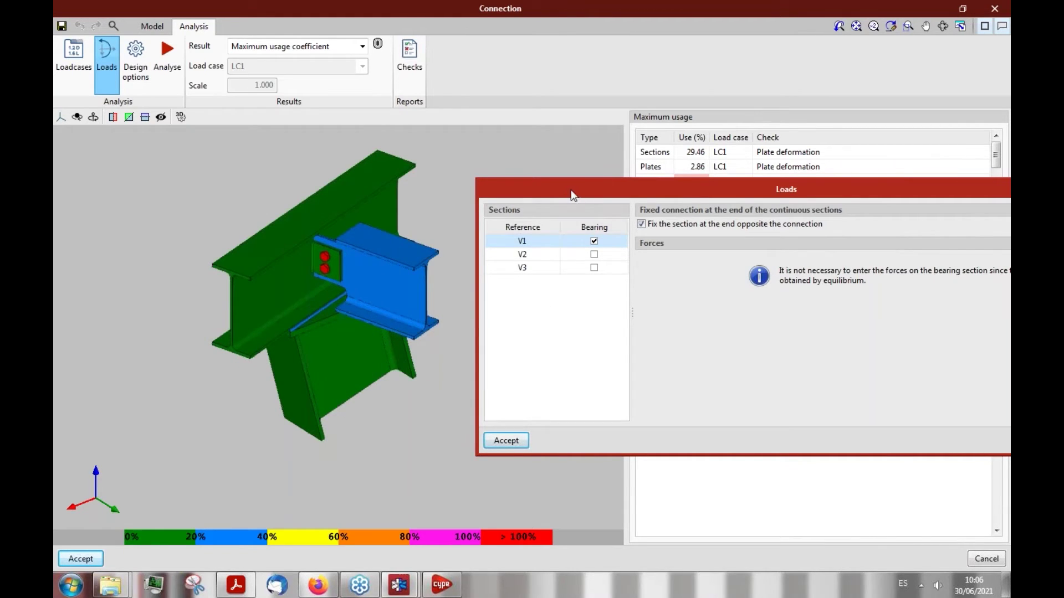
left_click_drag(573, 195, 452, 199)
left_click_drag(679, 202, 527, 199)
left_click(871, 196)
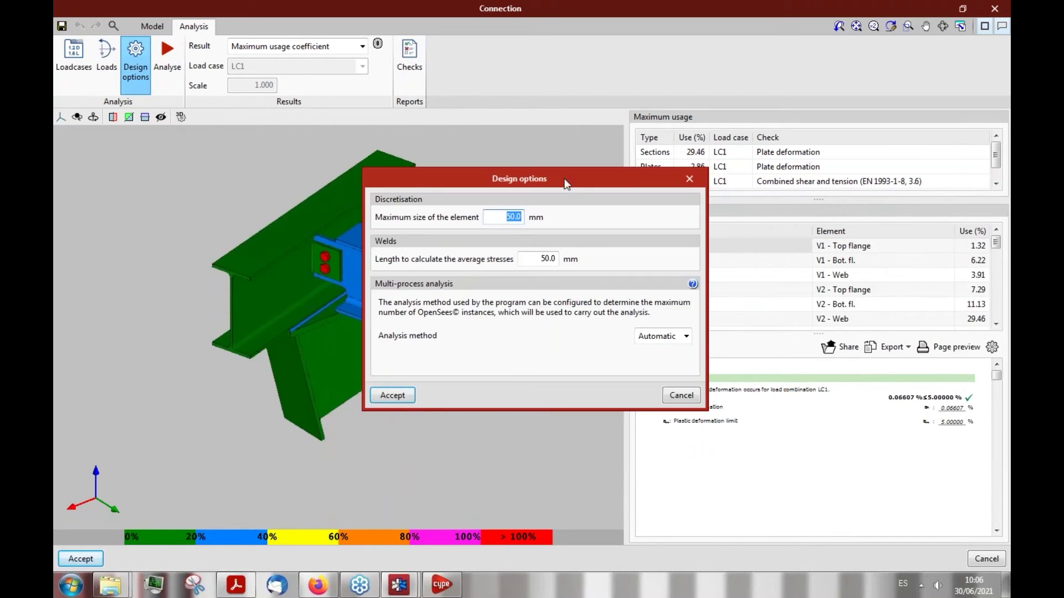
Review the discretisation, weld and analysis method design options, and recheck the section loads
left_click_drag(453, 203, 502, 221)
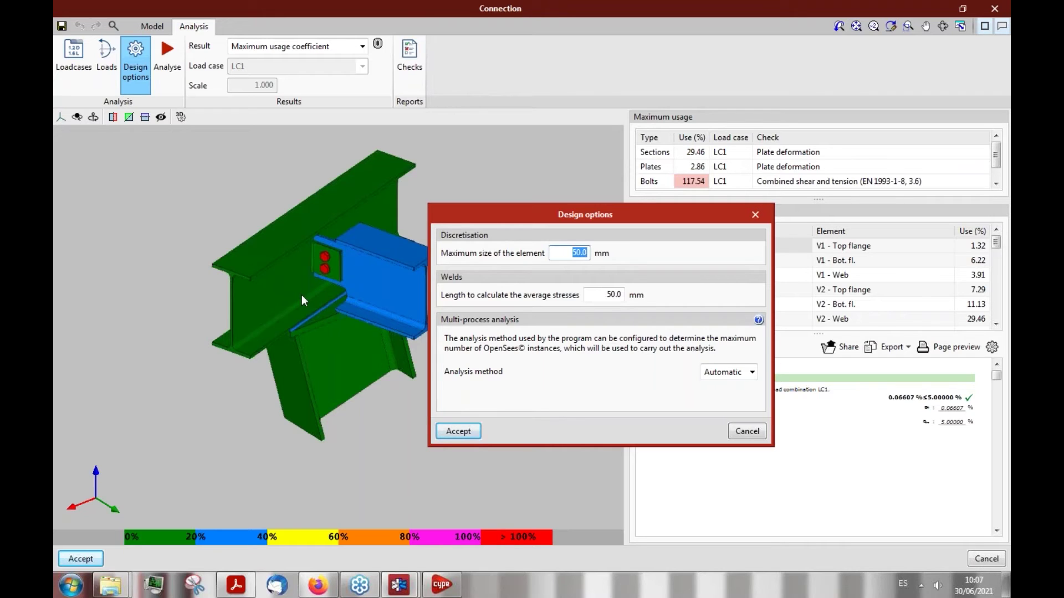
left_click(747, 432)
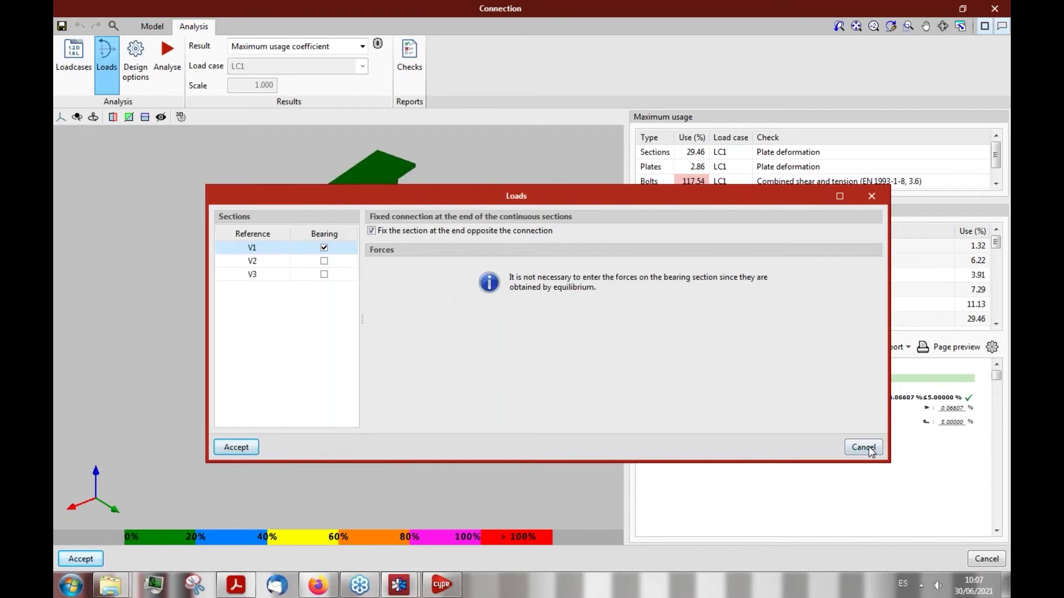
left_click(863, 448)
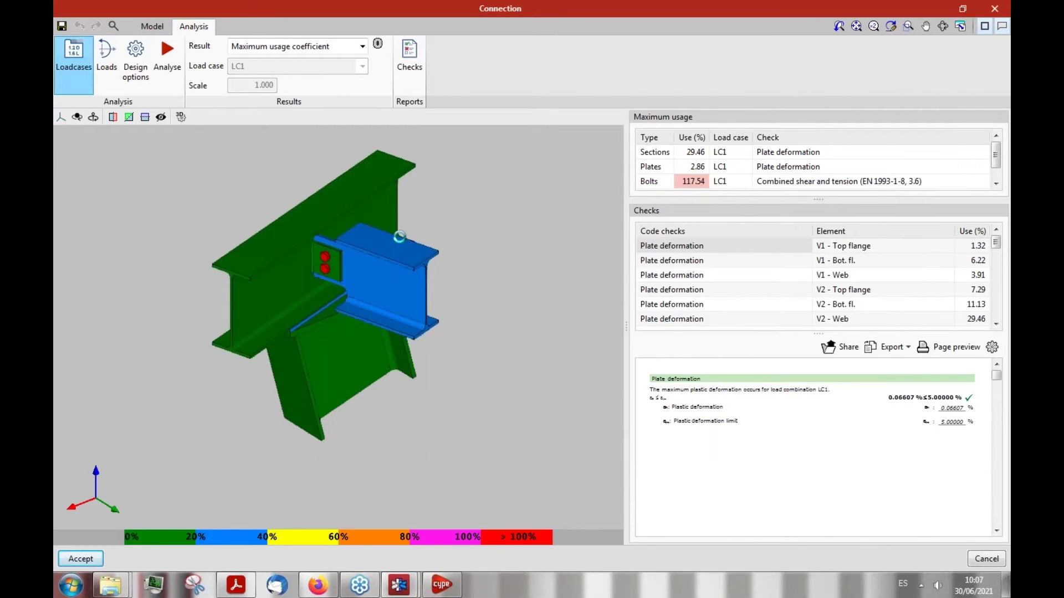
Try adding a third load case, review the full load case list, and discard the changes
left_click(441, 149)
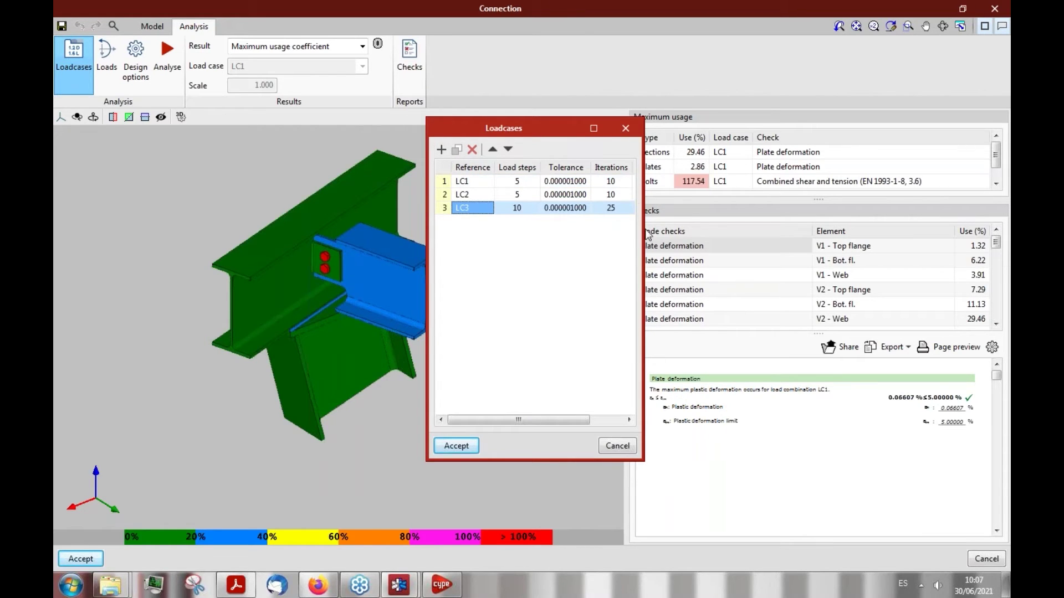
left_click_drag(641, 229, 1006, 225)
left_click_drag(832, 132, 707, 131)
left_click(859, 448)
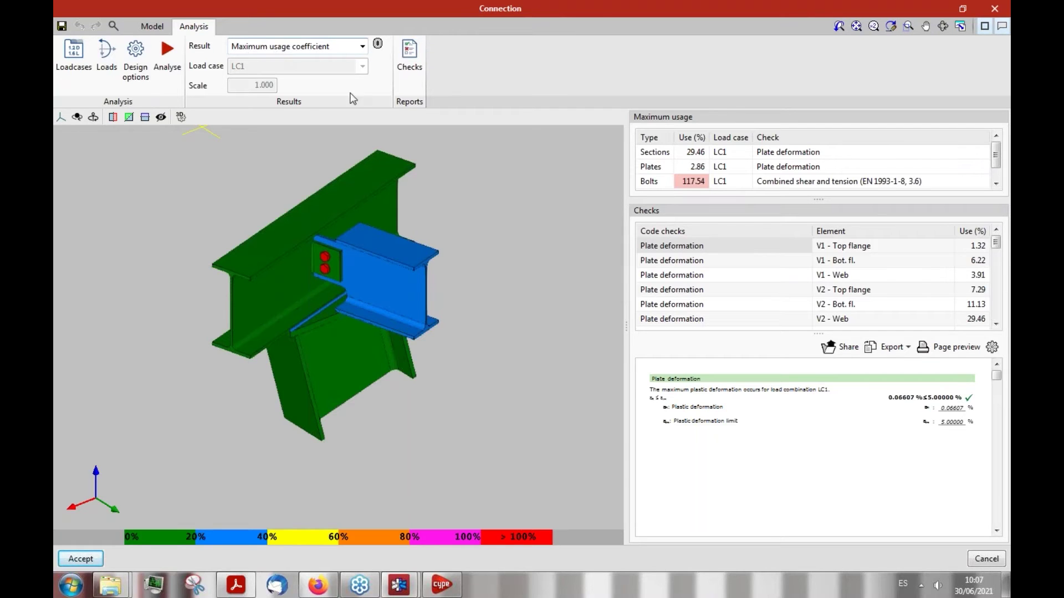
Inspect the joint's maximum usage coefficient colouring around the bolted plate and sections V2 and V3
scroll(324, 255, "up", 4)
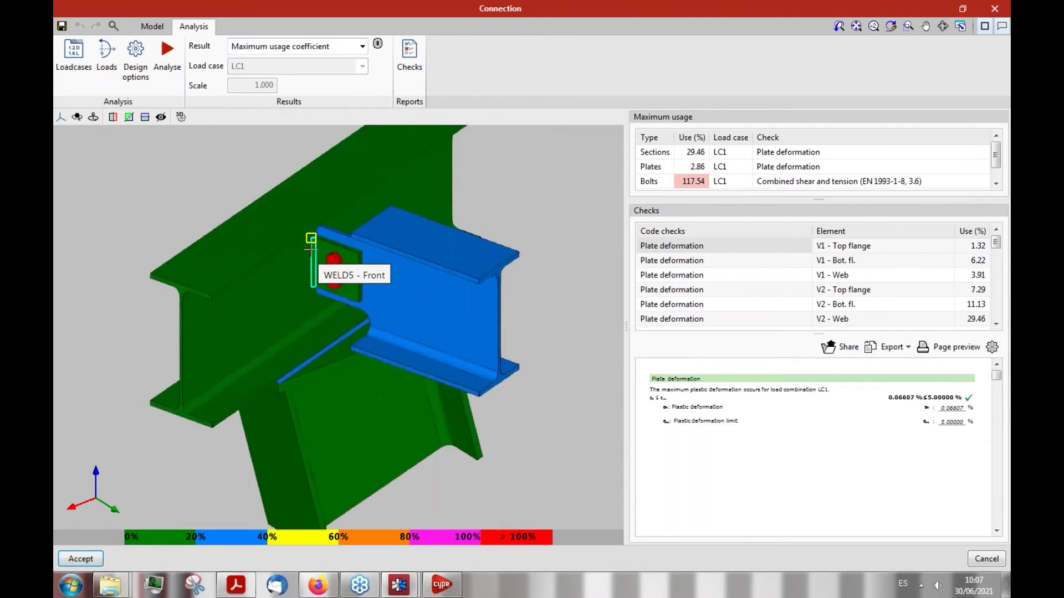
scroll(331, 261, "down", 4)
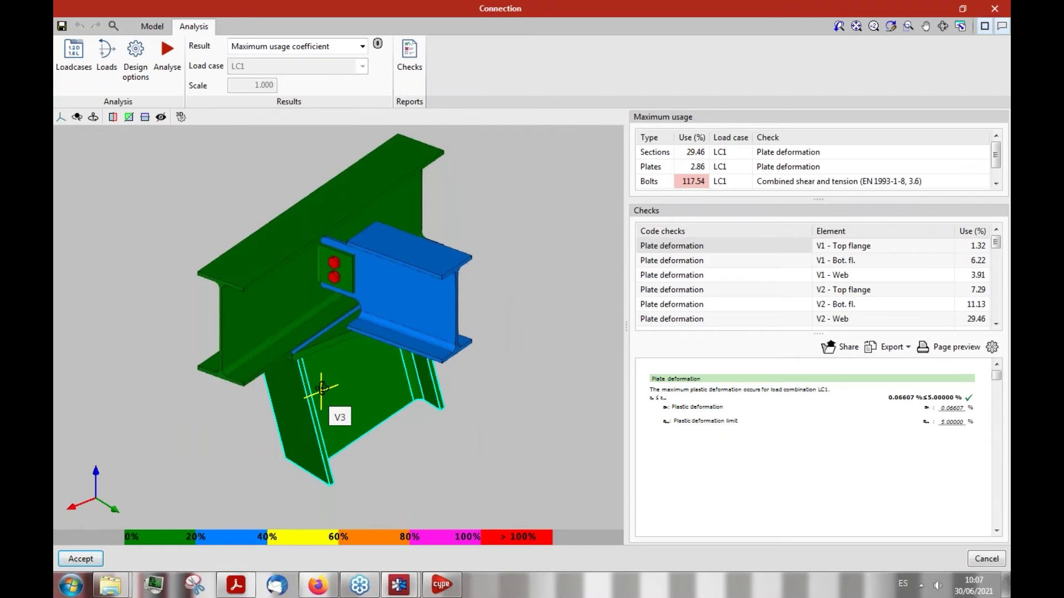
middle_click_drag(322, 377, 333, 309)
scroll(336, 288, "up", 5)
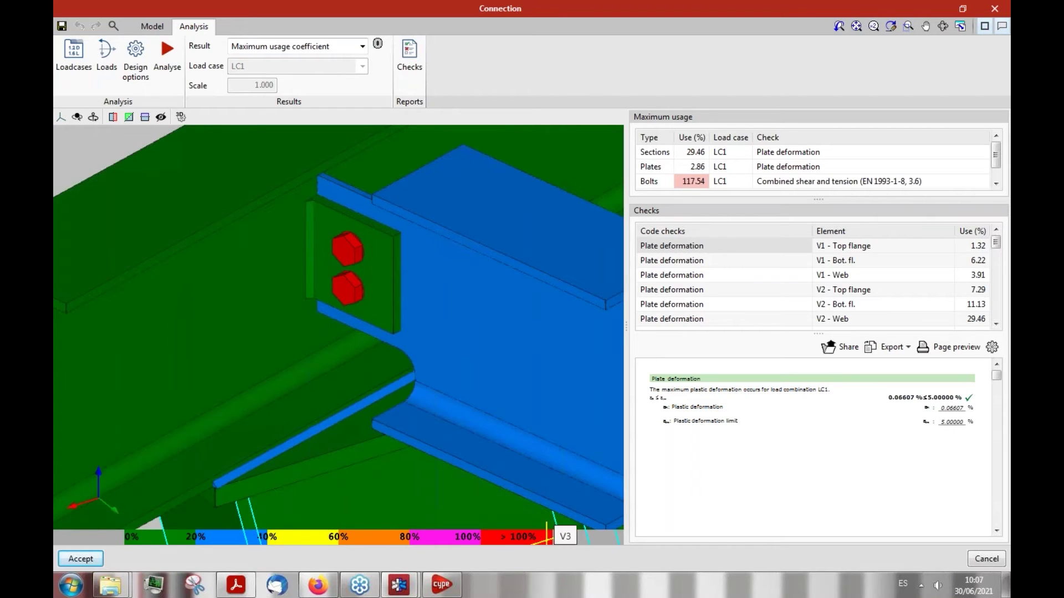
scroll(353, 489, "down", 5)
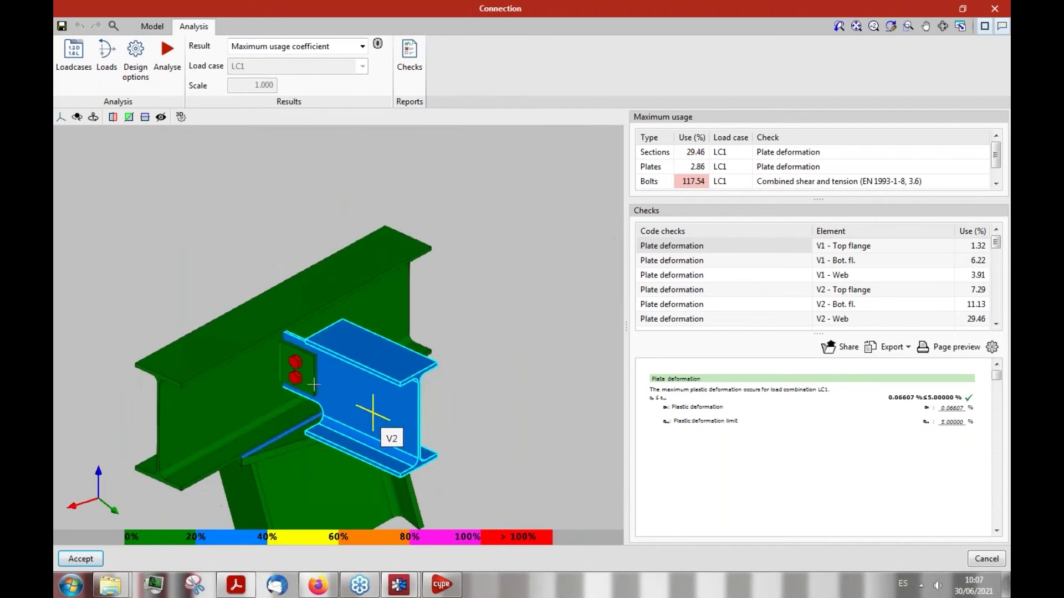
middle_click_drag(292, 401, 288, 167)
Display the Von Mises stress for load case LC1 and examine its distribution across the beam webs and bolted plate
left_click(286, 54)
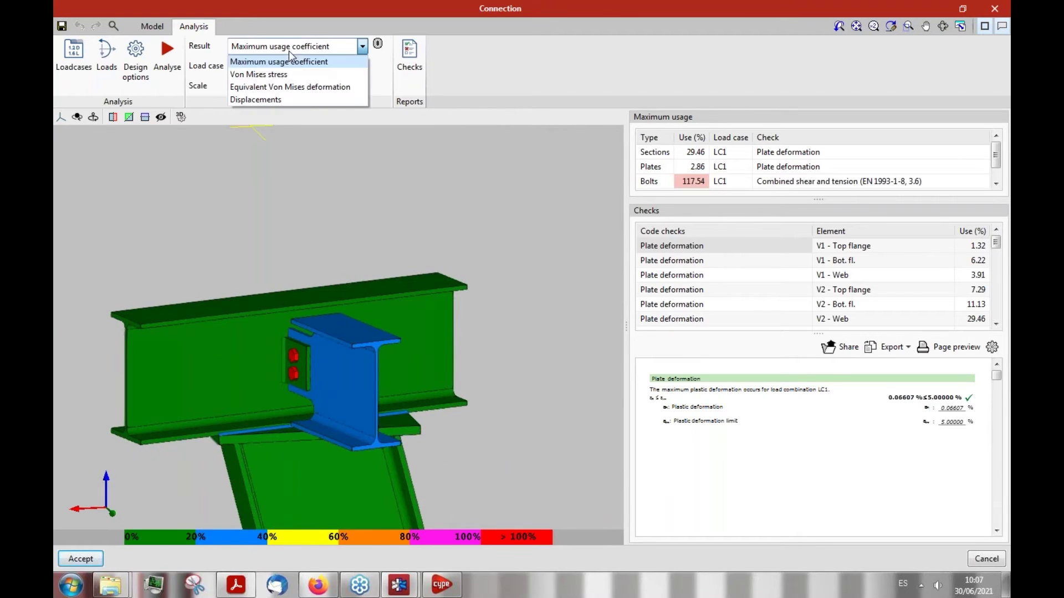
left_click(258, 74)
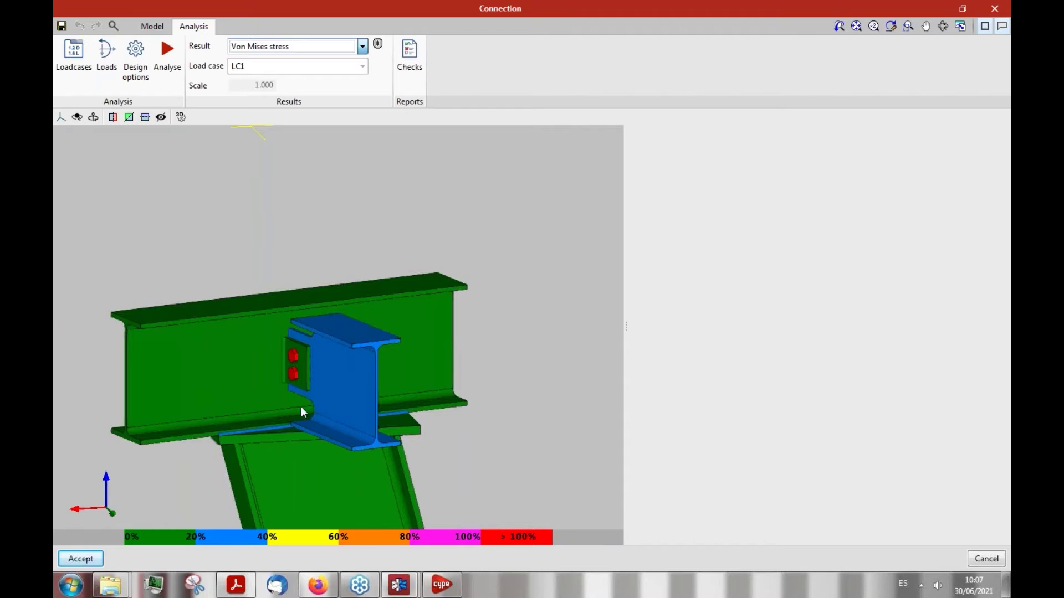
scroll(236, 409, "up", 8)
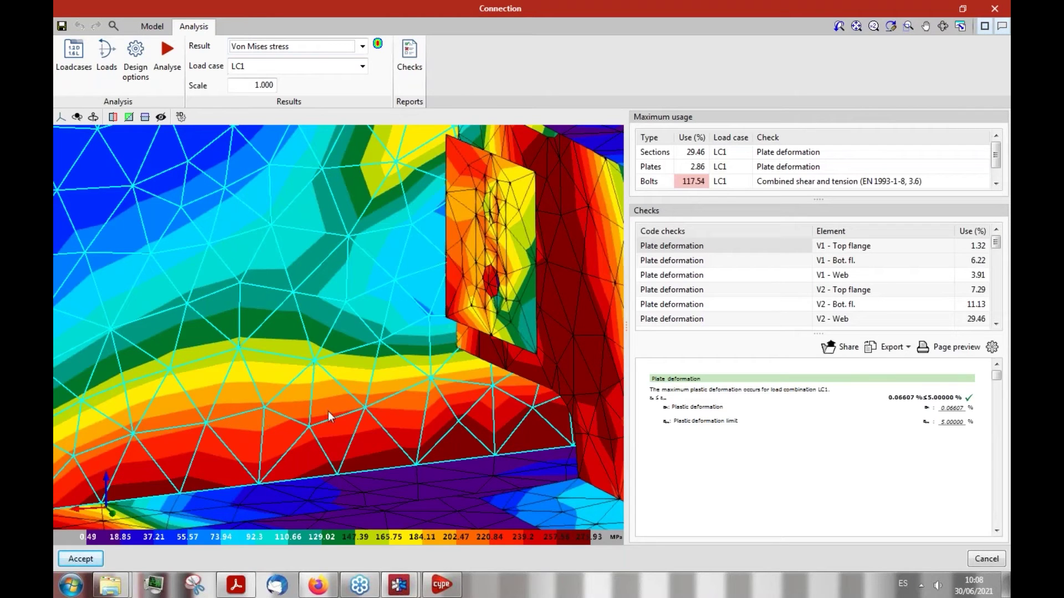
scroll(333, 415, "down", 10)
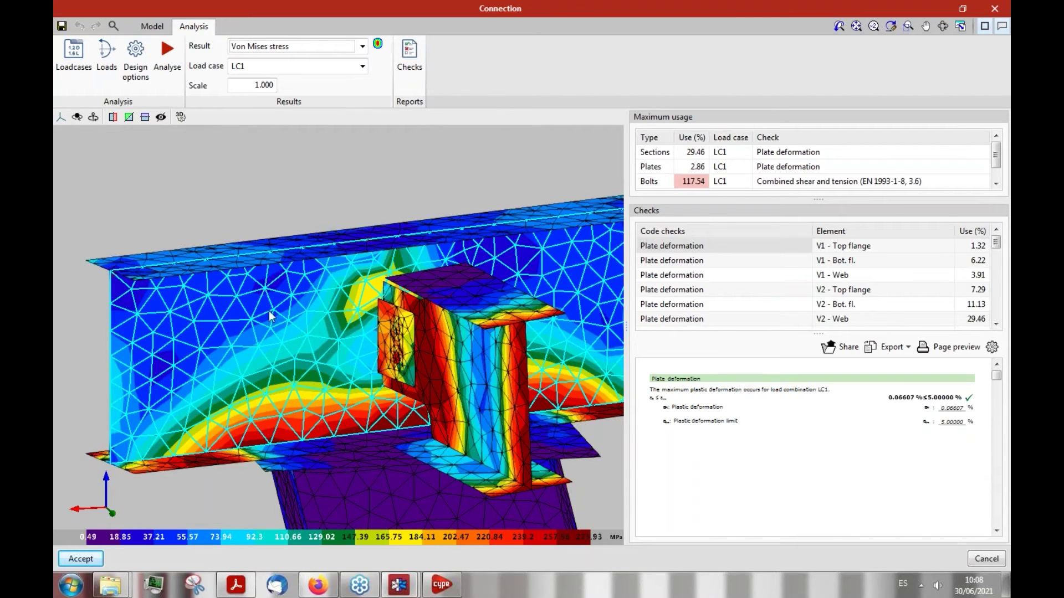
right_click_drag(265, 304, 328, 268)
right_click_drag(359, 325, 344, 318)
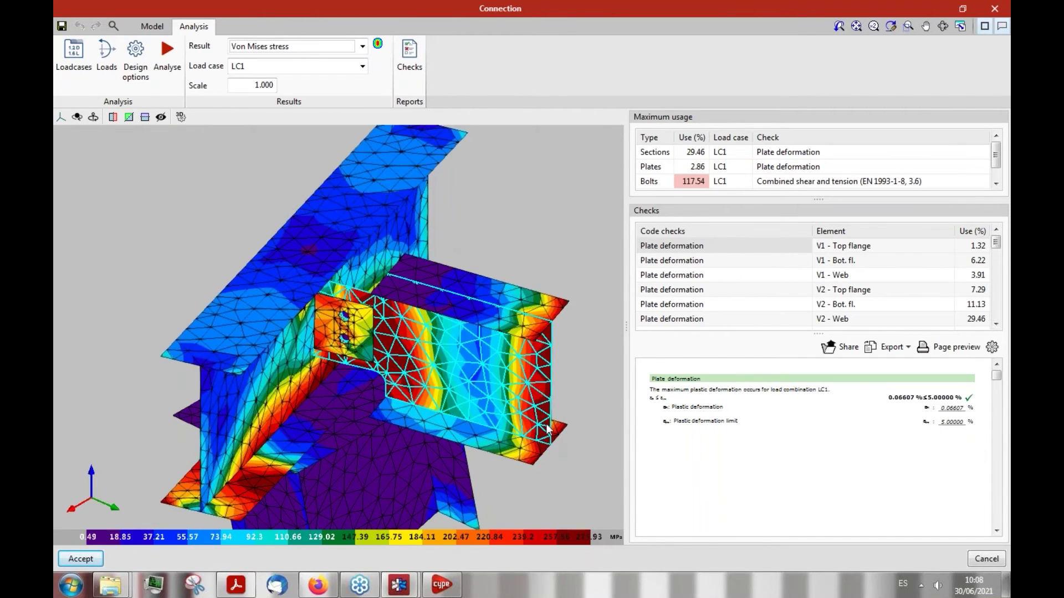
scroll(547, 429, "up", 2)
scroll(472, 420, "up", 2)
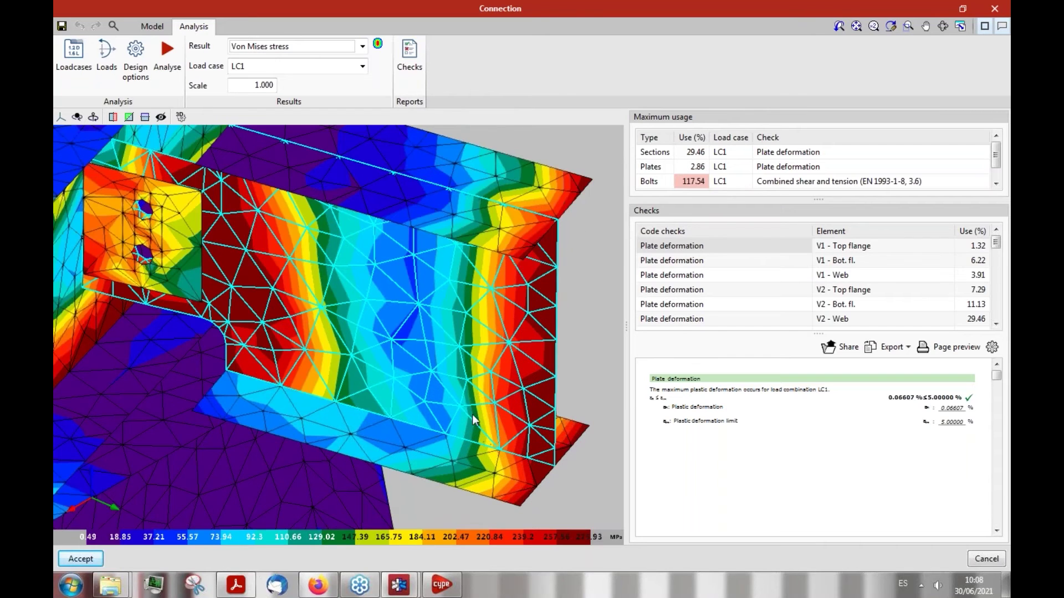
scroll(472, 422, "down", 3)
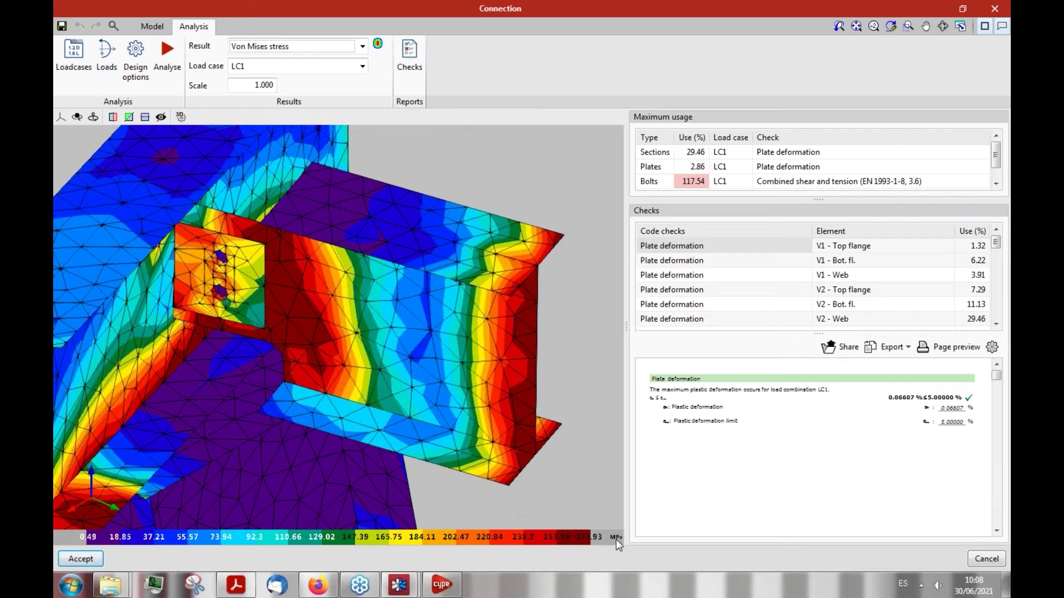
Display the equivalent Von Mises deformation for load case LC1 and examine the notch of section V2
left_click(363, 46)
left_click(343, 87)
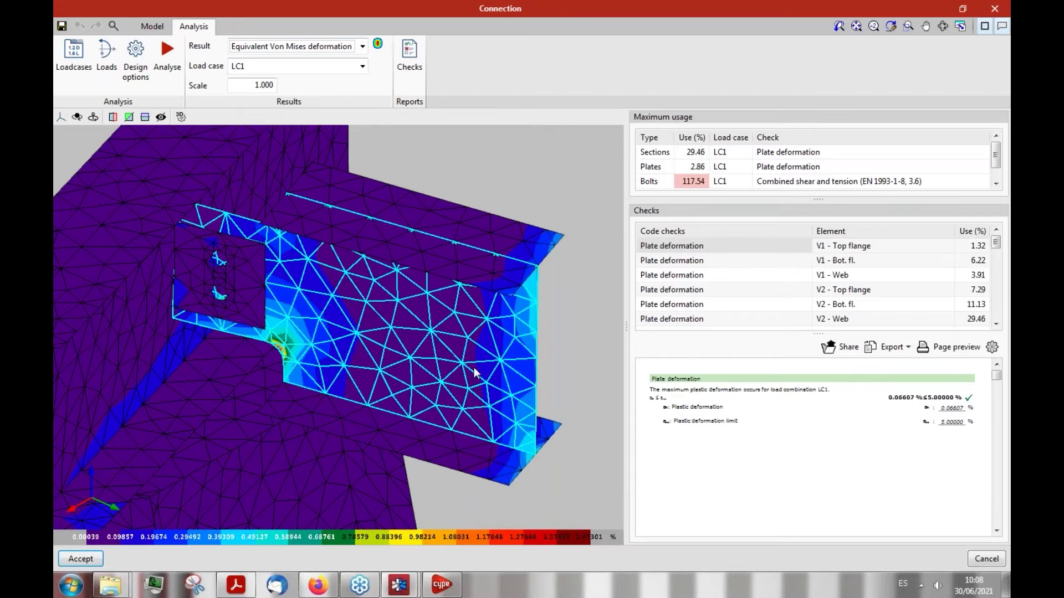
right_click_drag(474, 367, 521, 351)
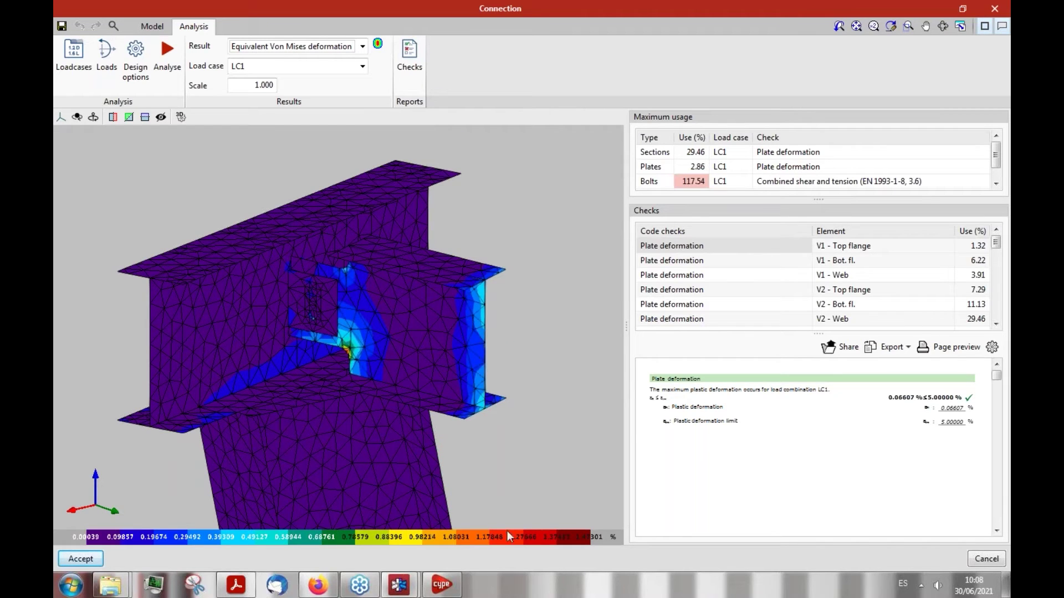
Display the displacements for load case LC1 and examine the deformed joint
left_click(362, 46)
left_click(300, 100)
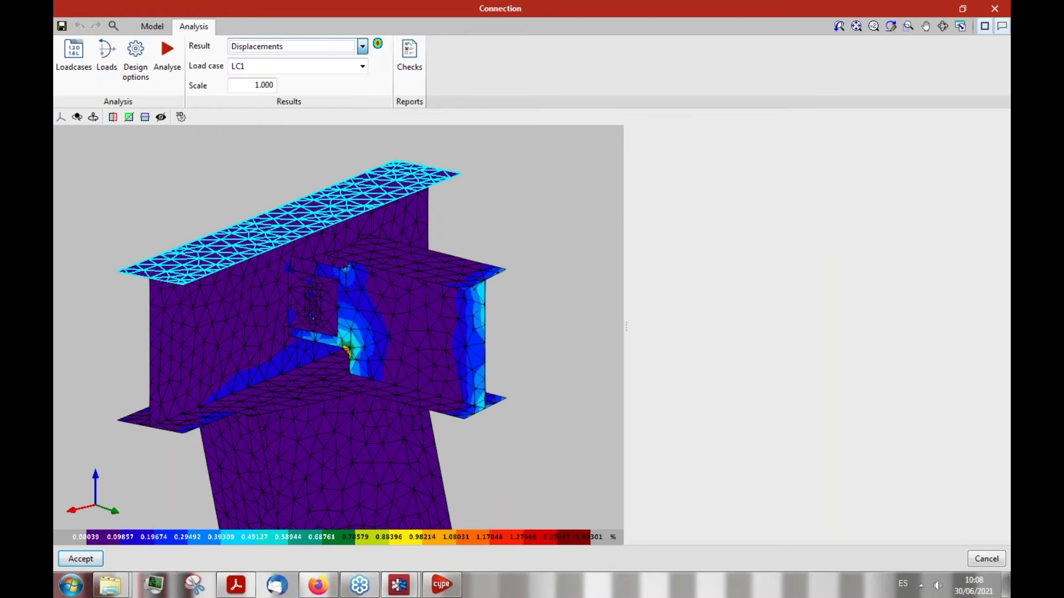
right_click_drag(531, 359, 487, 387)
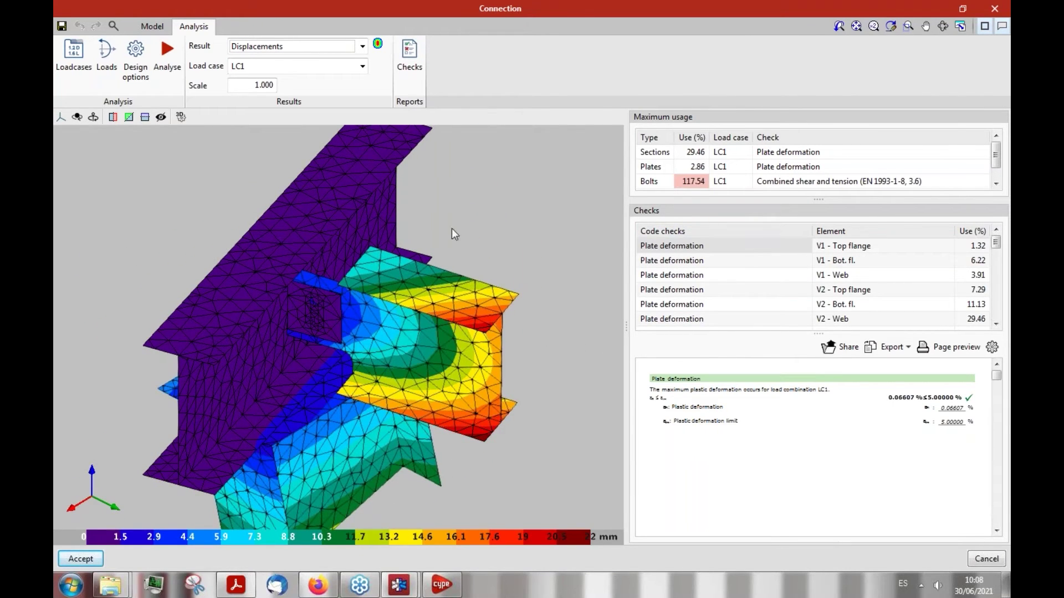
left_click(382, 161)
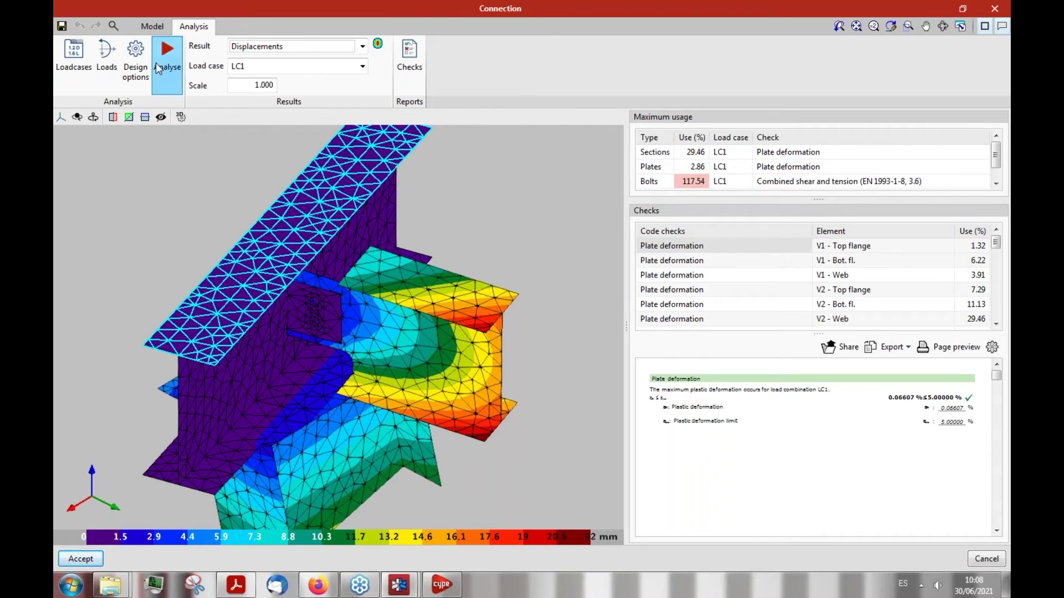
Open the joint's full checks report and find the bolt hole layout check for BOLTS1
left_click(413, 61)
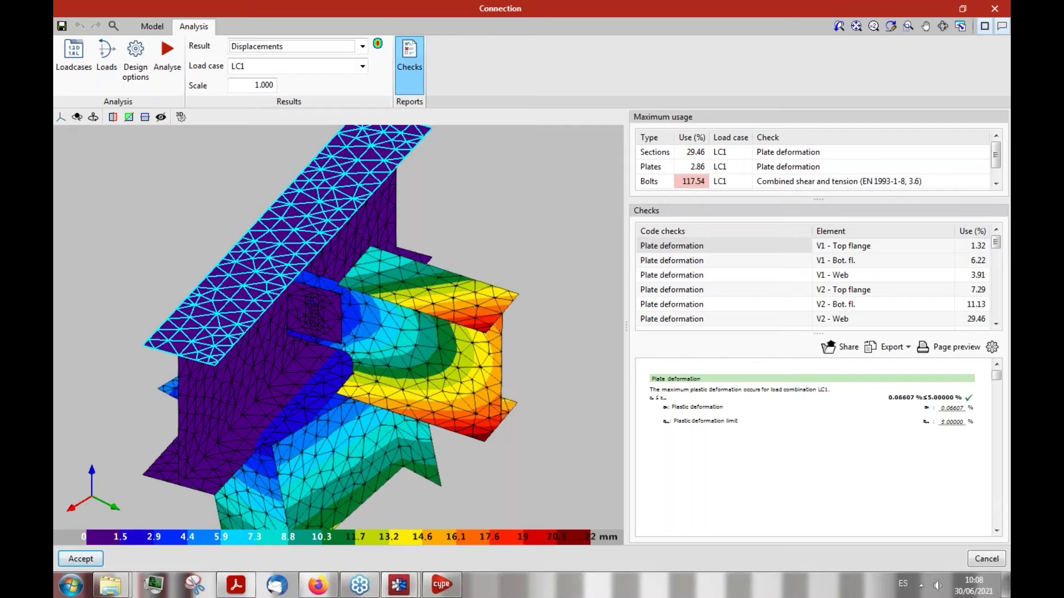
left_click(403, 87)
scroll(826, 197, "down", 3)
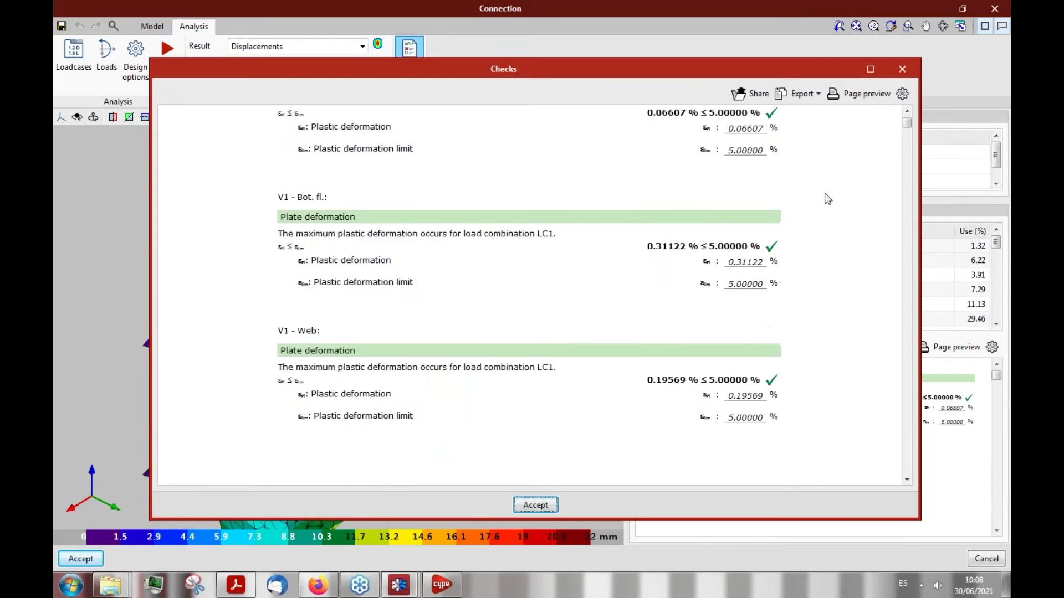
left_click_drag(909, 131, 910, 158)
scroll(910, 163, "down", 4)
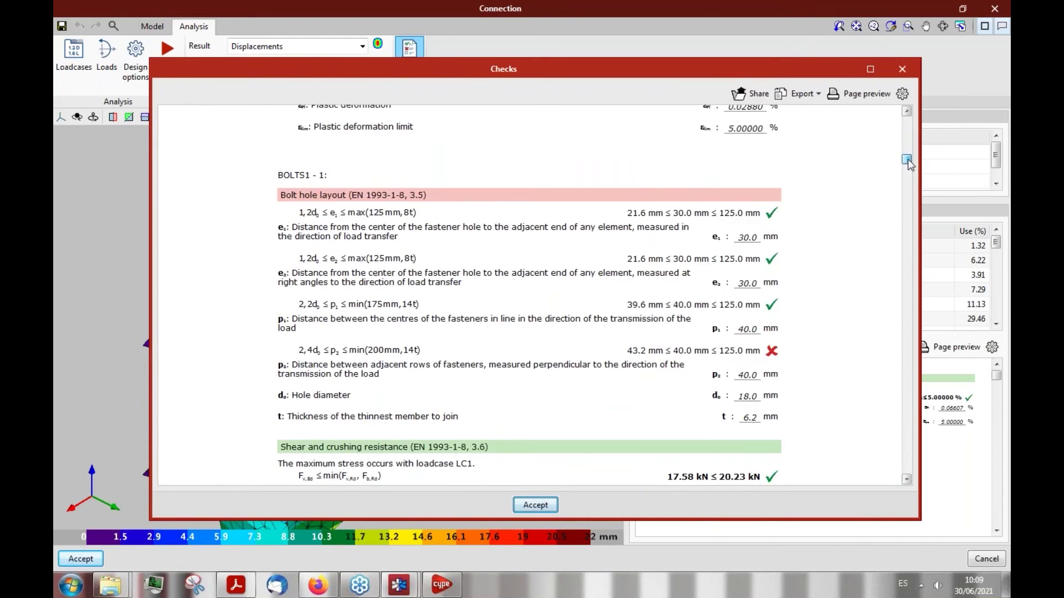
Review the section and plate deformation checks and the BOLTS1 hole layout, moving the report aside to see the model
left_click_drag(670, 69, 714, 131)
scroll(594, 316, "up", 10)
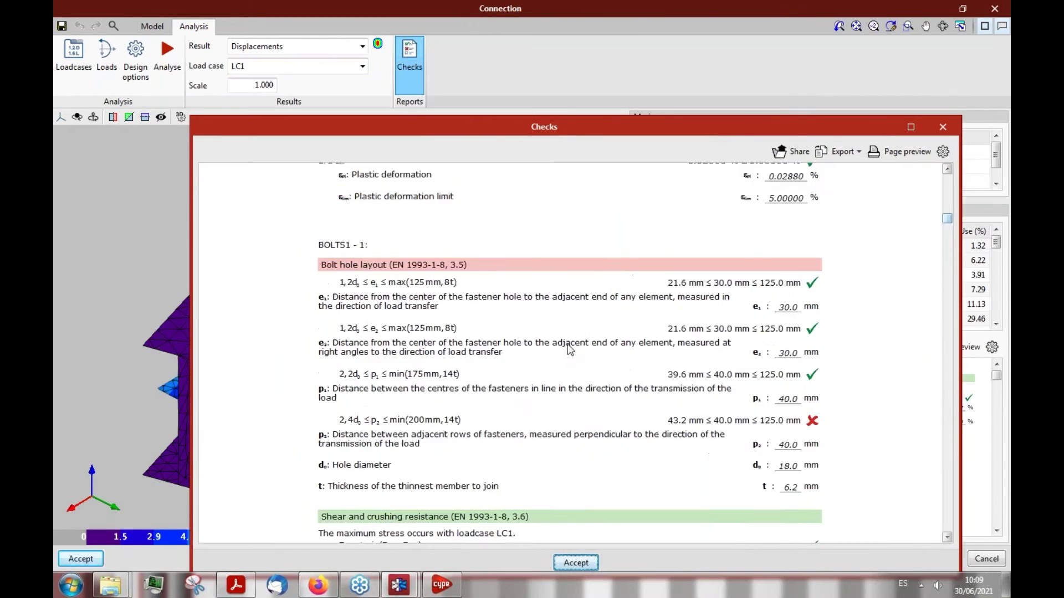
scroll(542, 323, "down", 8)
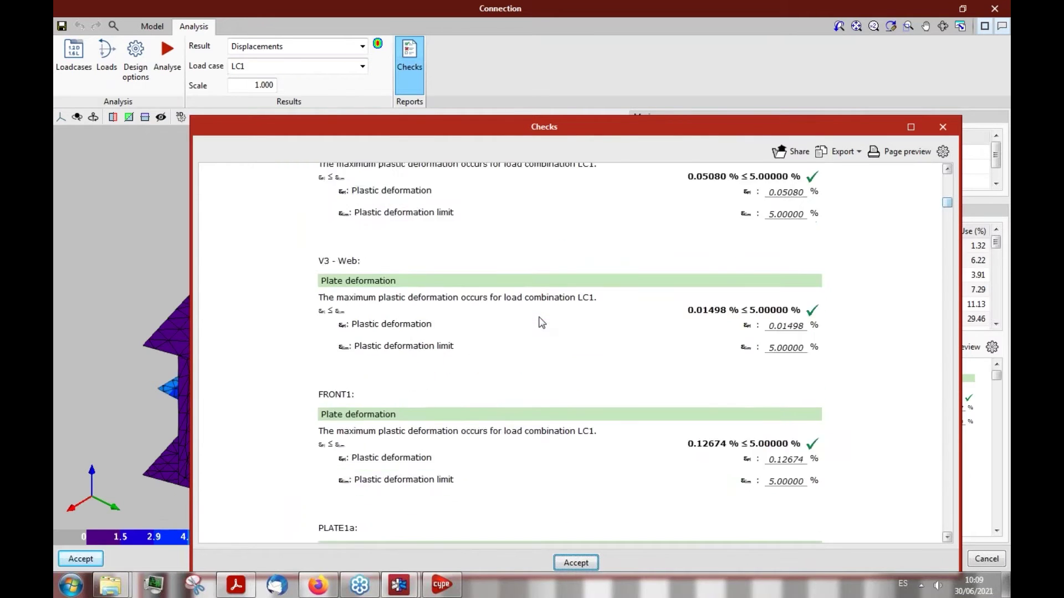
scroll(542, 323, "down", 4)
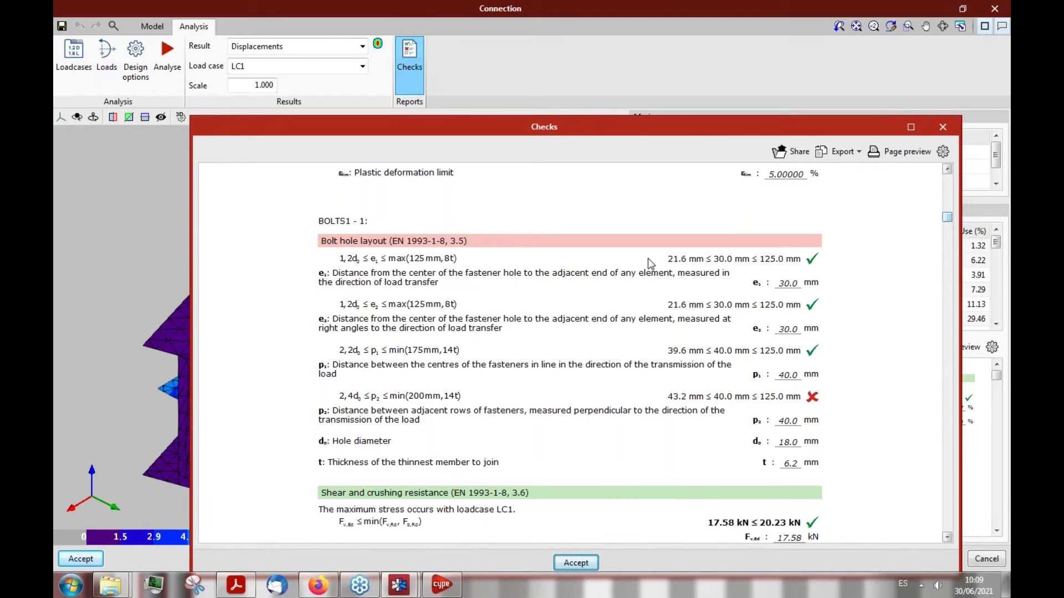
left_click_drag(418, 126, 354, 168)
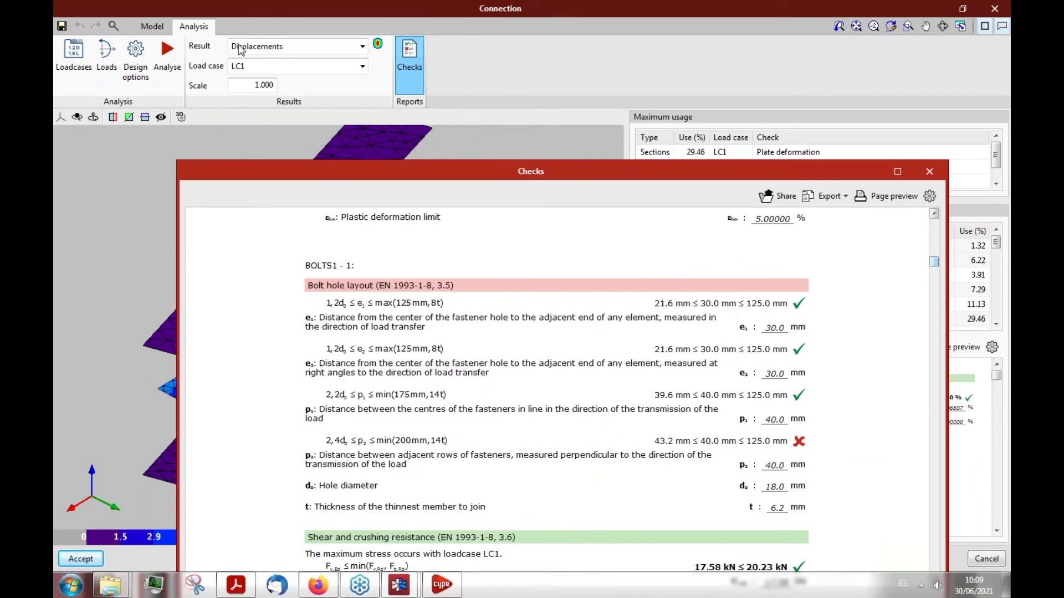
left_click_drag(475, 180, 451, 88)
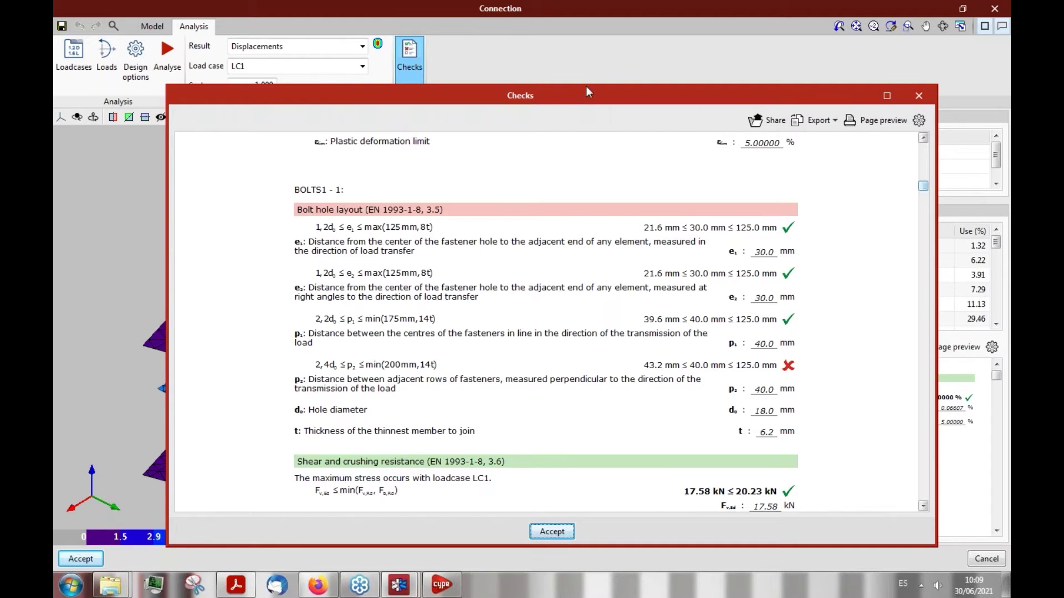
left_click_drag(587, 87, 618, 71)
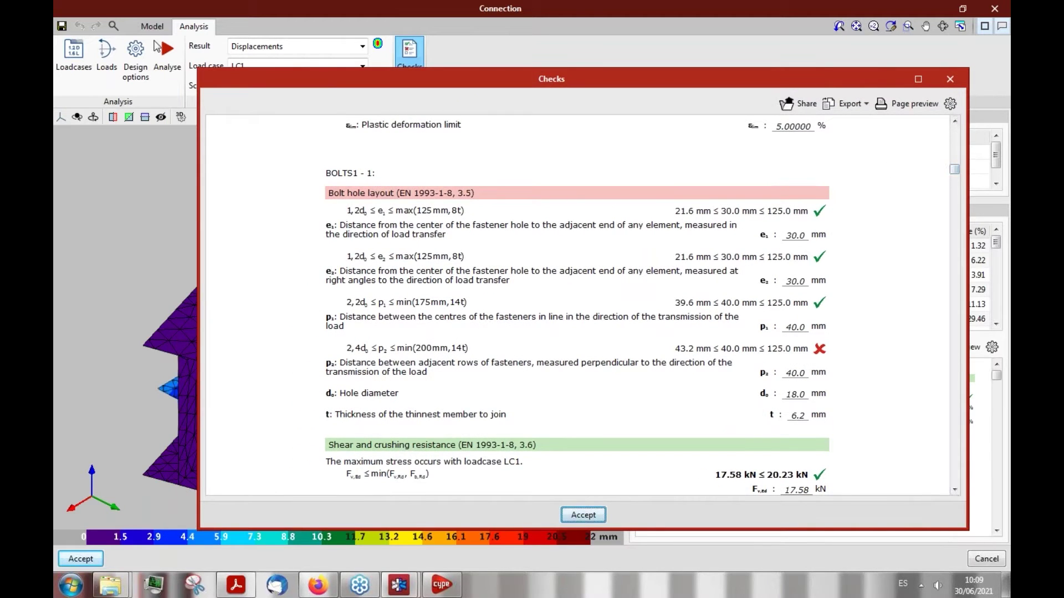
Review the fillet weld strength checks and the report's available export formats, and close the report
scroll(953, 191, "down", 1)
left_click_drag(950, 187, 954, 328)
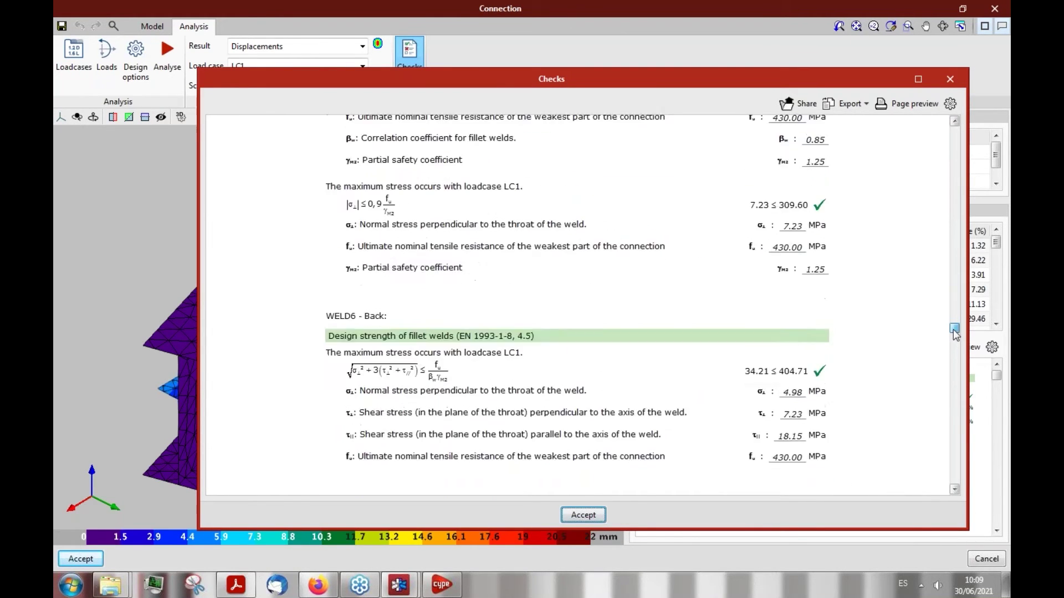
left_click(858, 105)
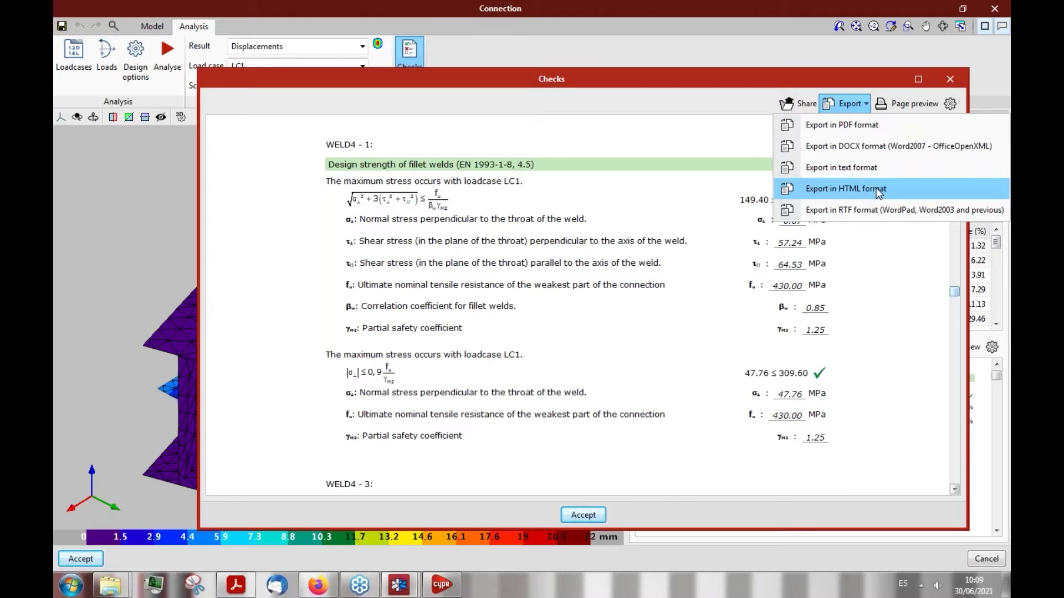
left_click(857, 103)
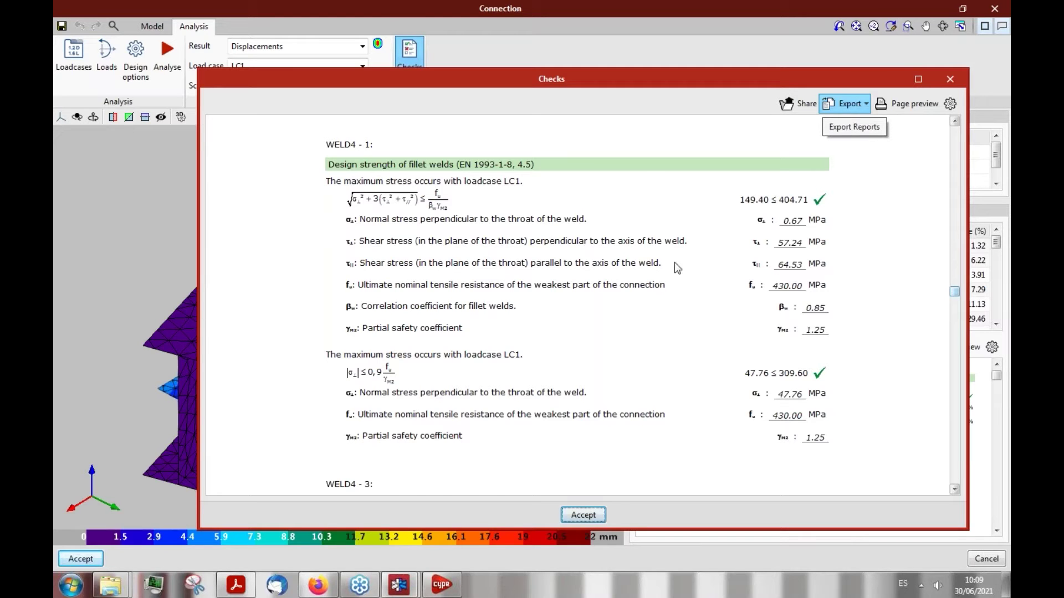
left_click(951, 80)
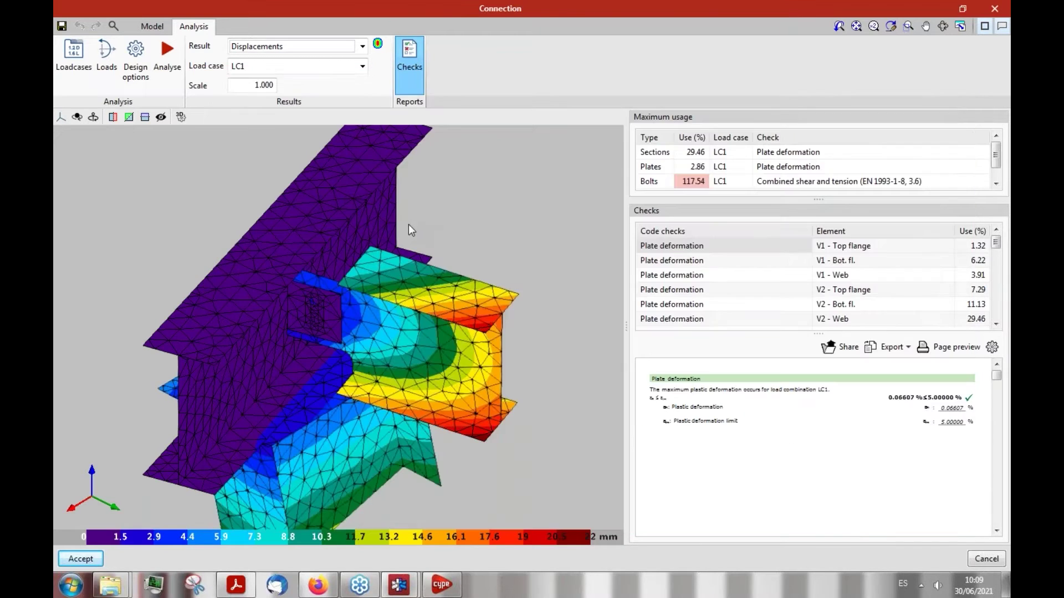
scroll(455, 325, "down", 3)
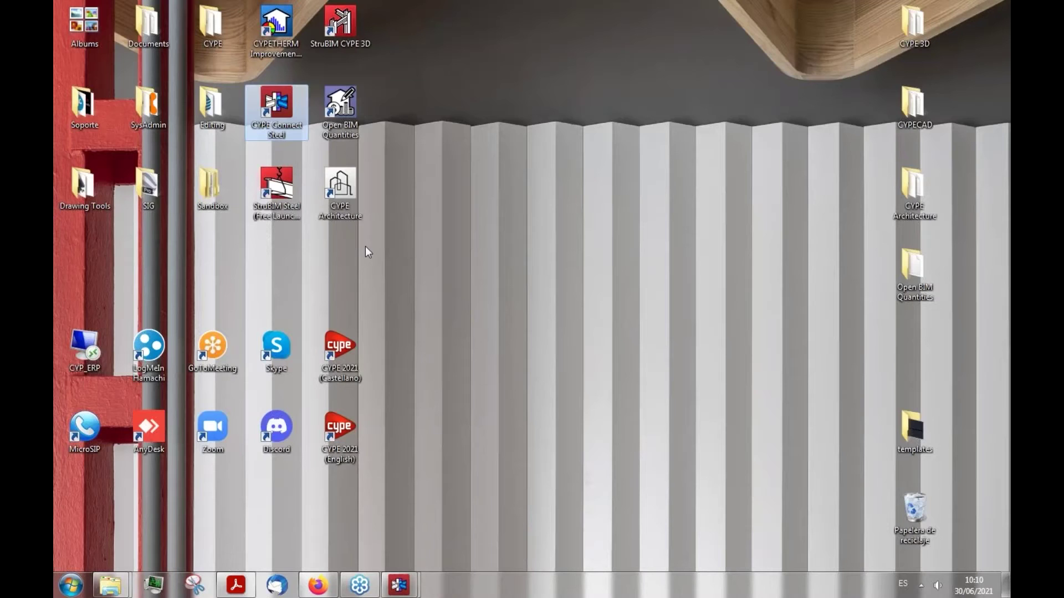
Launch CYPE Architecture from the desktop
left_click(349, 194)
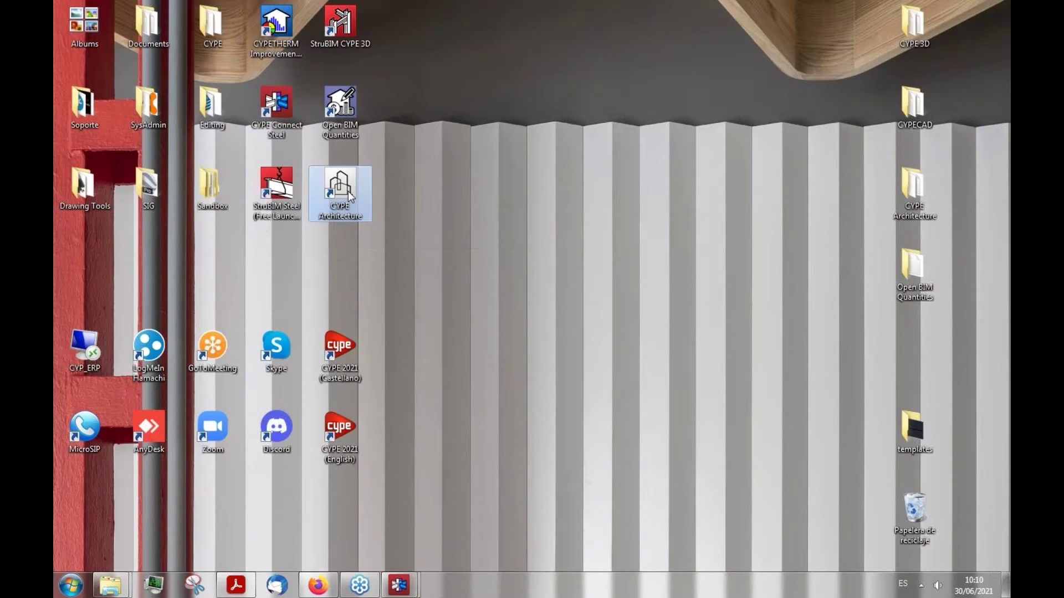
double_click(349, 194)
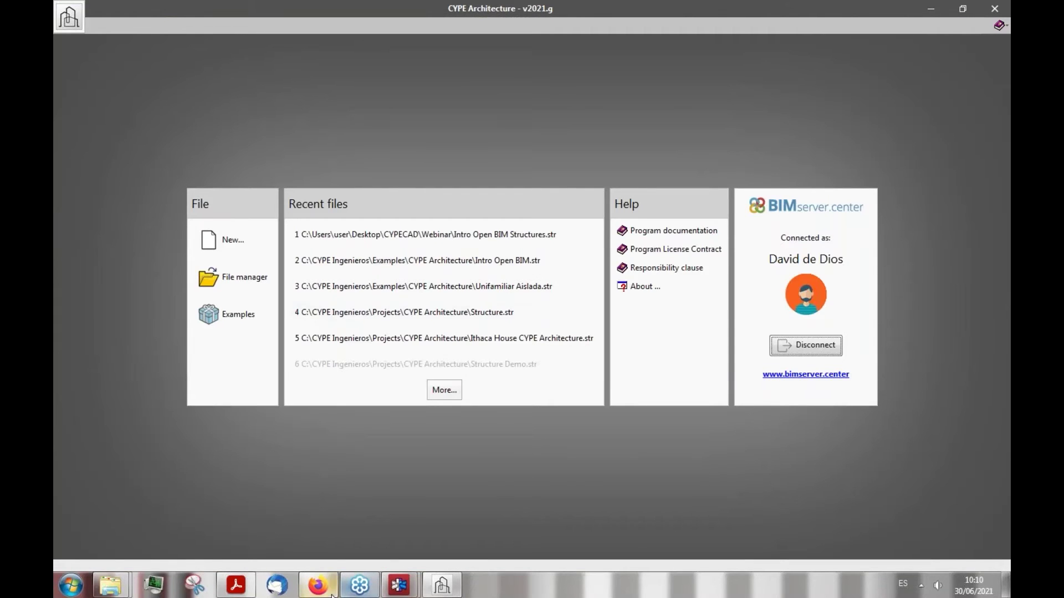
Consult the Computational Tower x3 project page on BIMserver.center in the browser, and return to CYPE Architecture
left_click(318, 585)
left_click(416, 15)
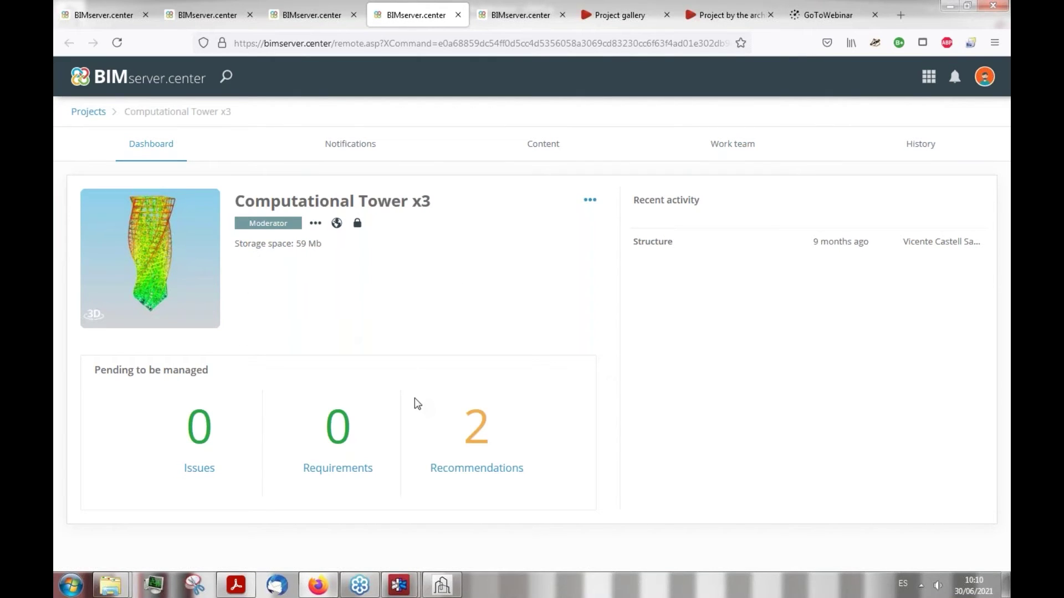
left_click(444, 586)
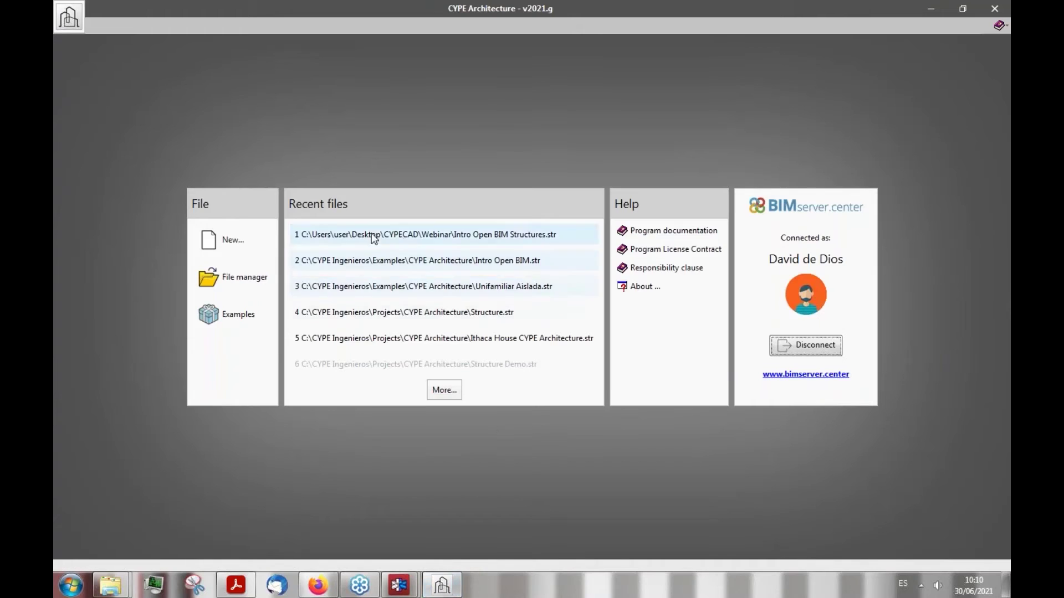
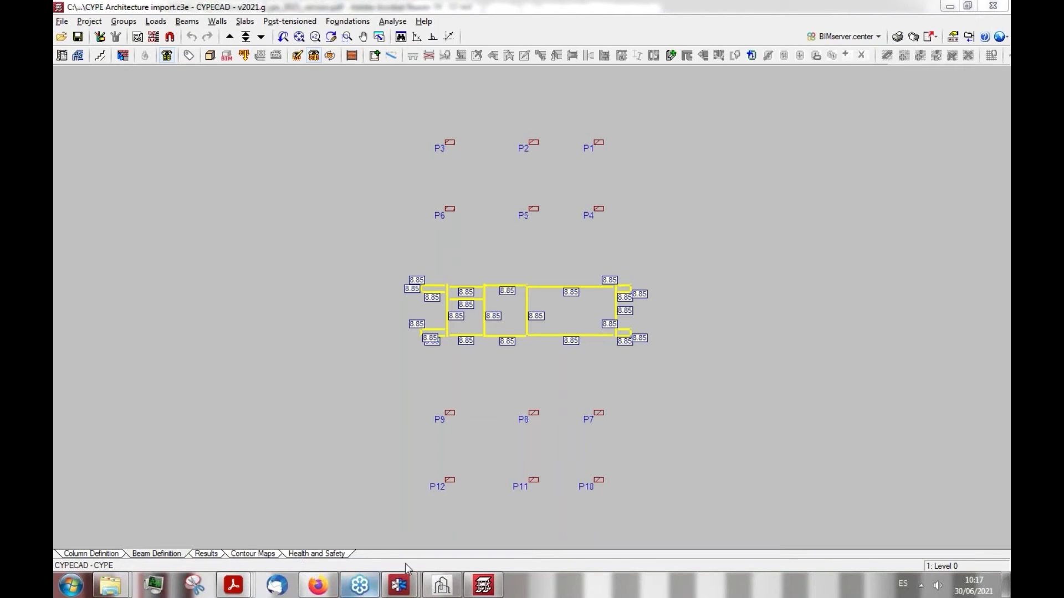
Switch to the open joint in CYPE Connect Steel and show its model with the list of operations instead of the analysis results
mouse_move(402, 591)
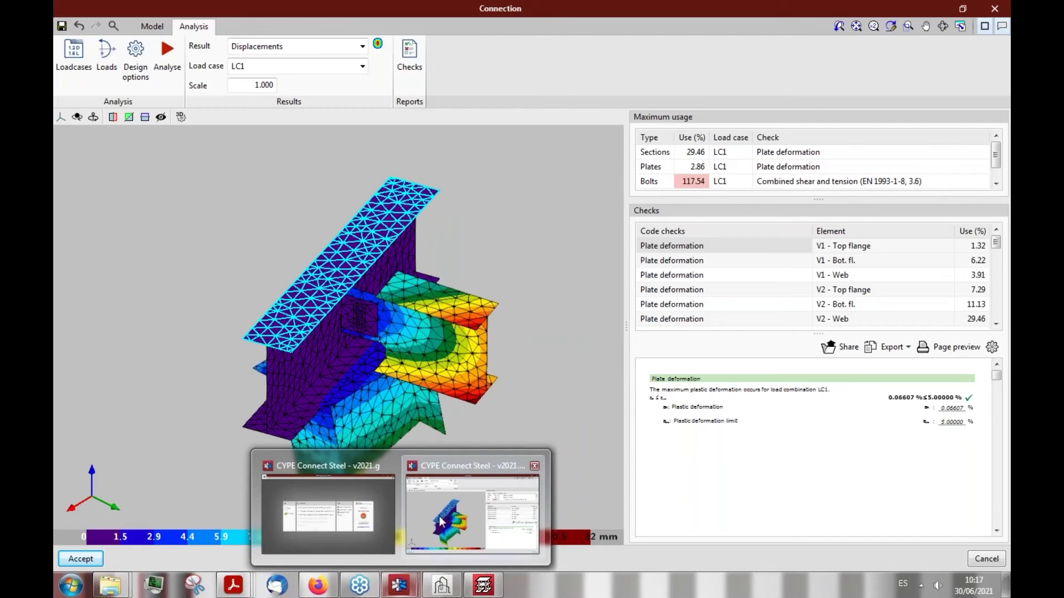
left_click(472, 513)
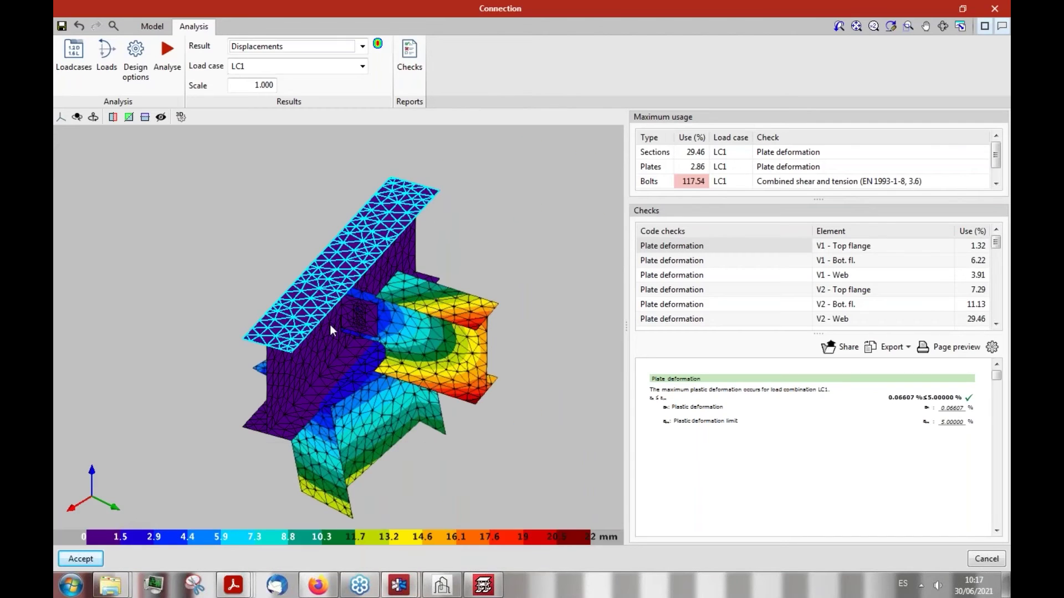
left_click(156, 25)
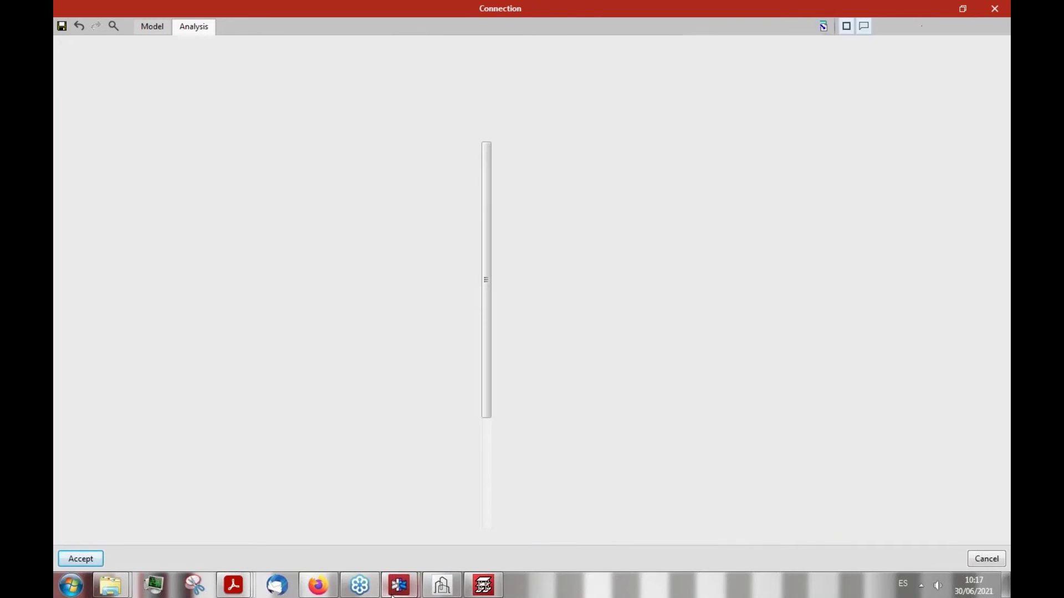
mouse_move(393, 595)
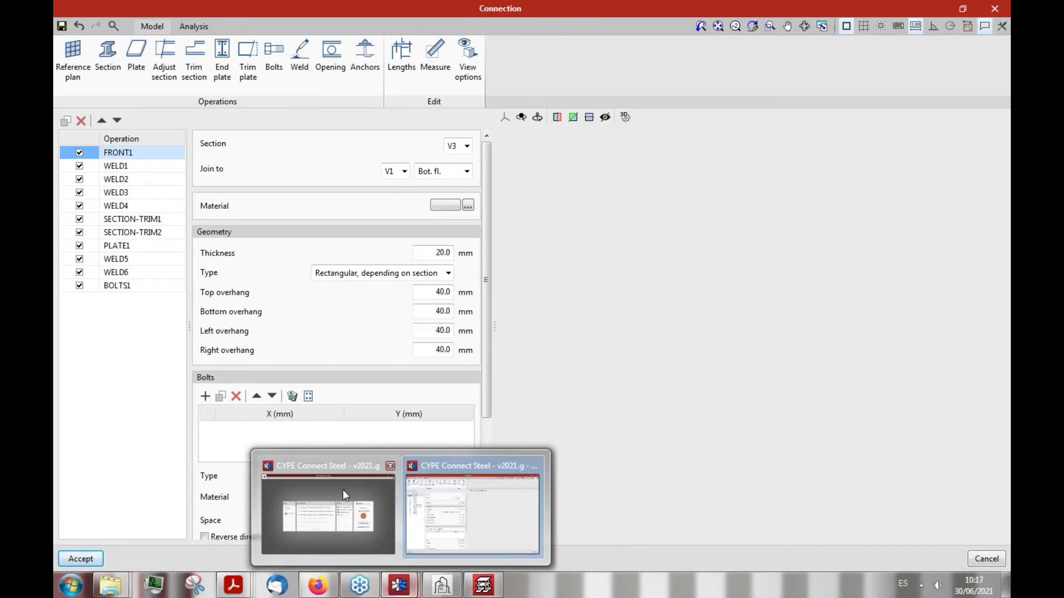
left_click(342, 490)
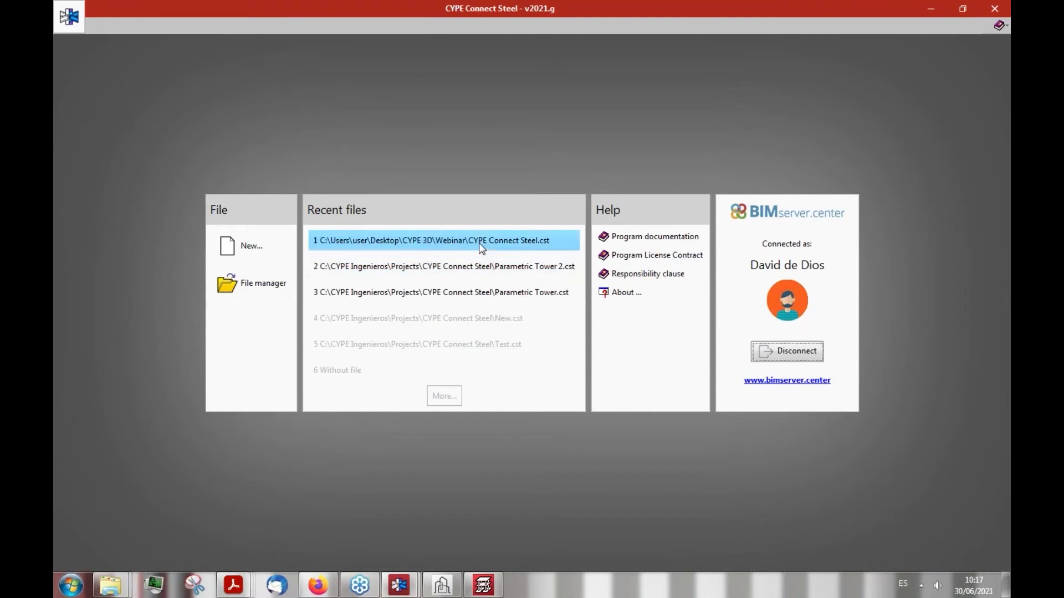
mouse_move(399, 585)
left_click(443, 537)
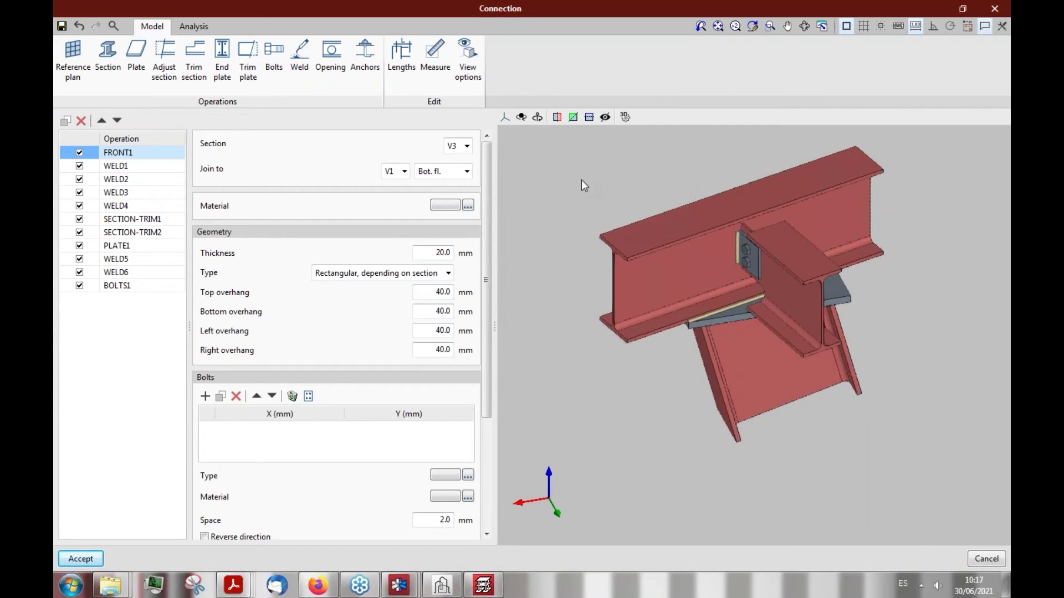
Examine the FRONT1 end plate and its weld under the main beam's bottom flange up close, and select the plate
mouse_move(600, 181)
middle_mouse_down()
mouse_move(654, 170)
mouse_move(707, 331)
mouse_move(700, 321)
middle_mouse_up()
scroll(700, 322, "up", 5)
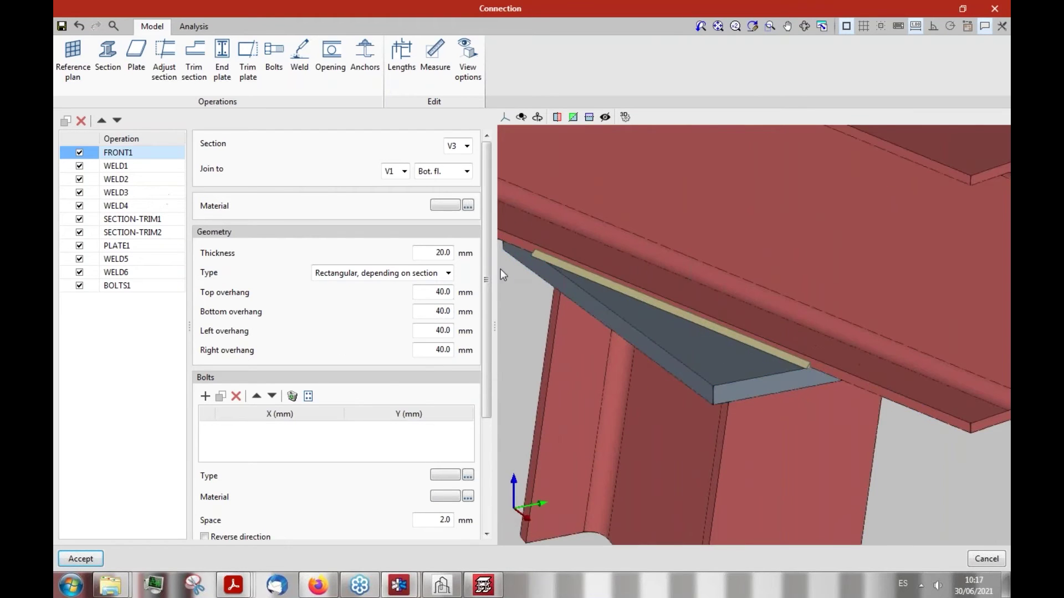
left_click(739, 335)
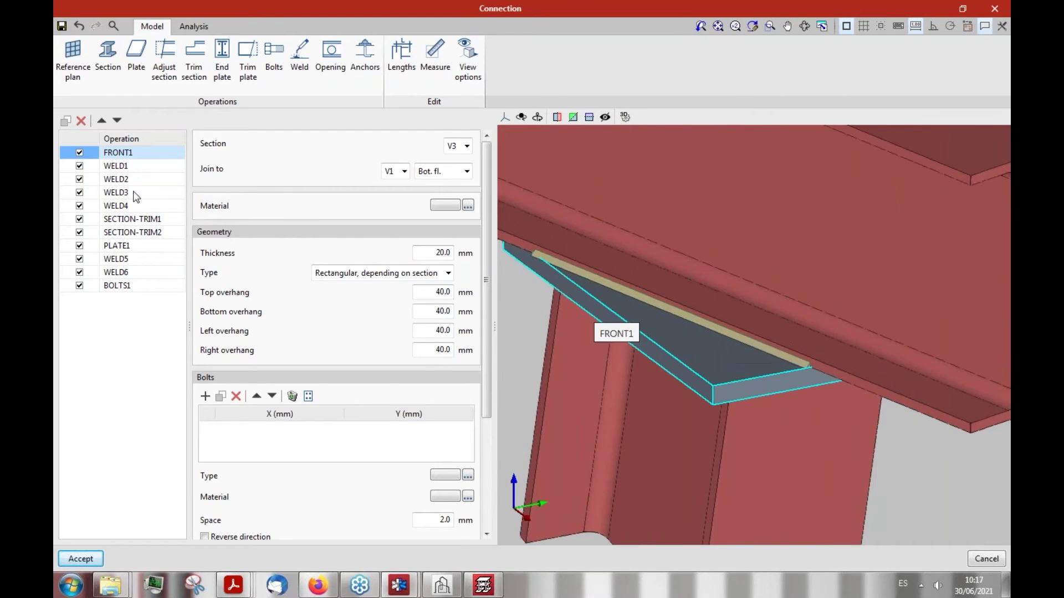
Select the WELD1 operation and examine the weld between section V3 and plate FRONT1 in the 3D model
left_click(146, 162)
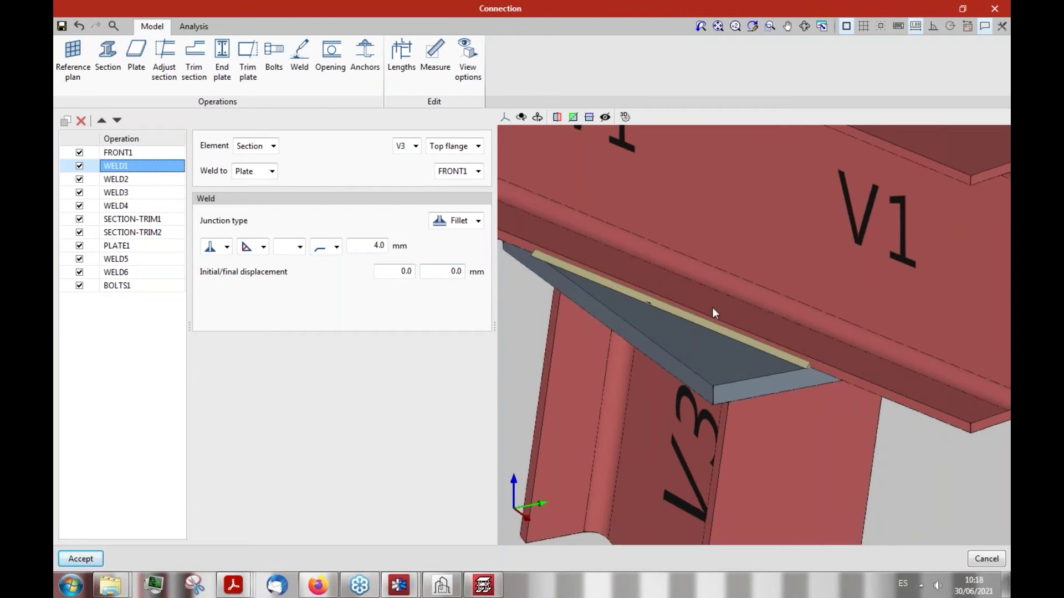
scroll(687, 317, "down", 5)
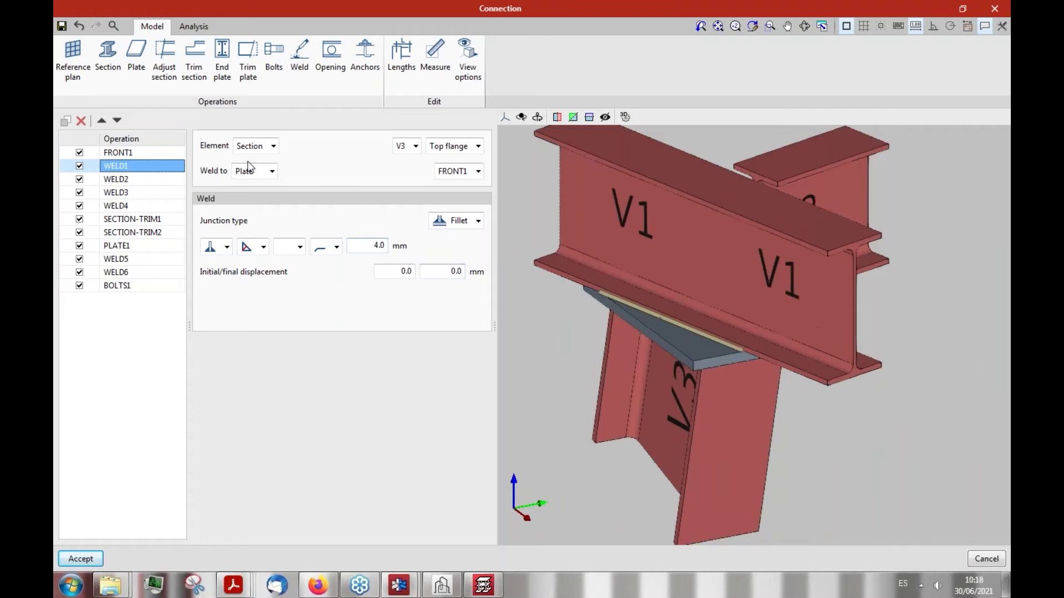
scroll(596, 289, "up", 3)
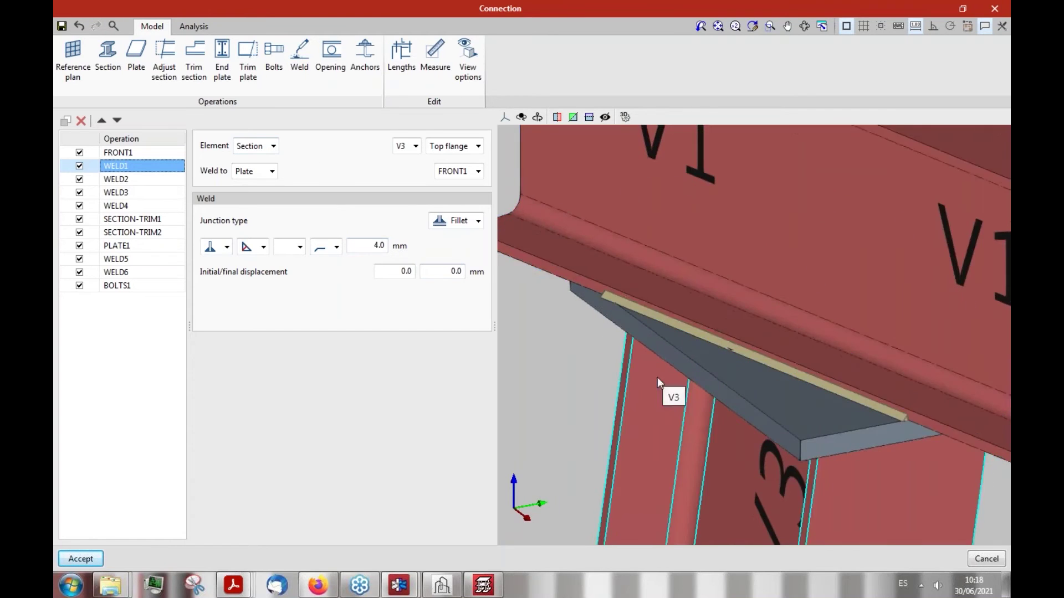
scroll(674, 336, "up", 3)
middle_click_drag(674, 336, 730, 298)
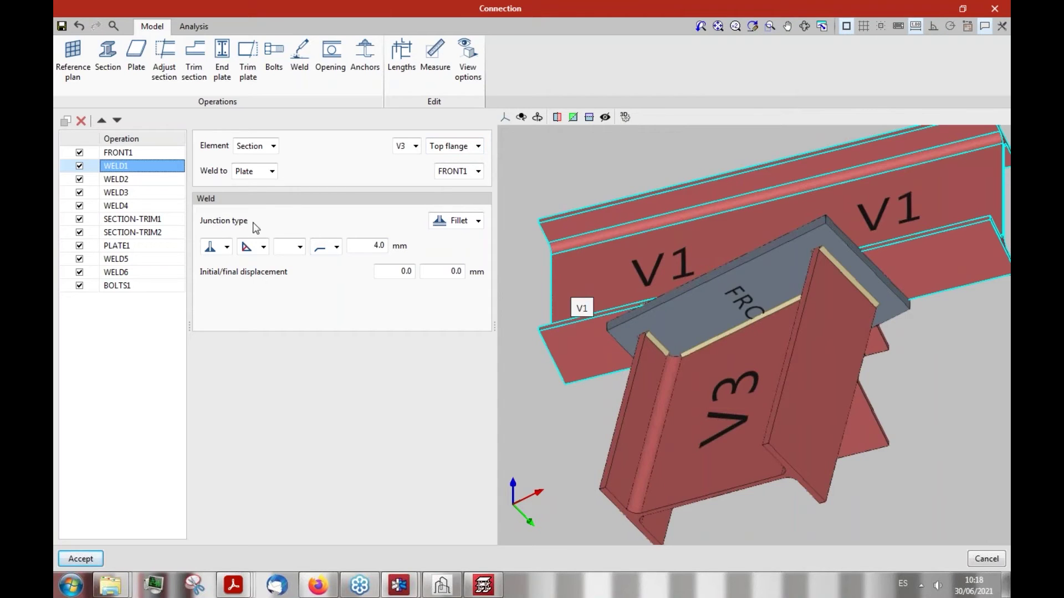
Review WELD1's available options for junction type, weld side, size symbol, surface contour and weld line symbol
left_click(478, 223)
left_click(478, 235)
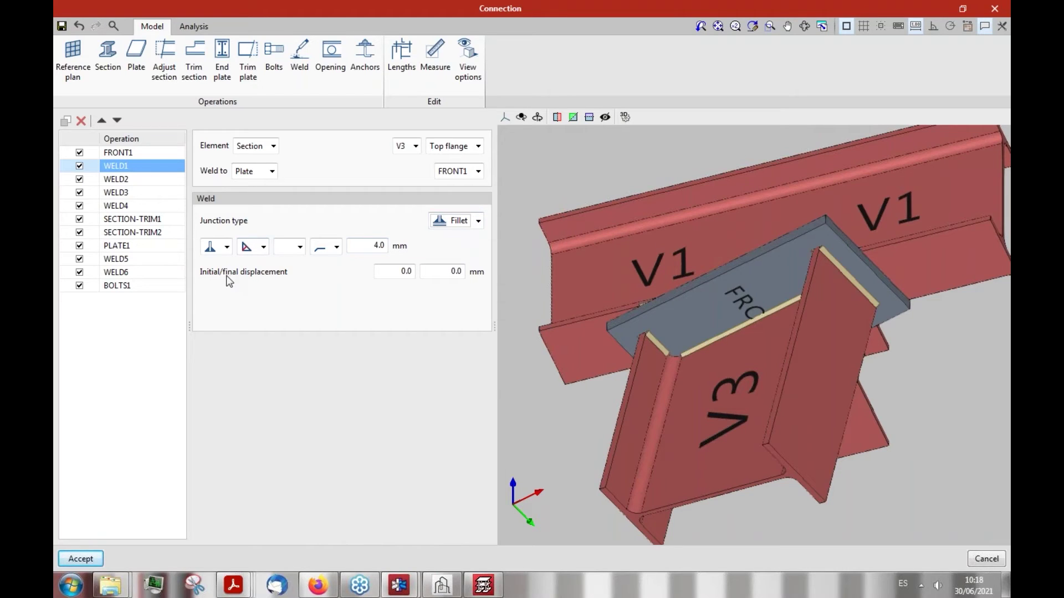
left_click(400, 270)
left_click(226, 247)
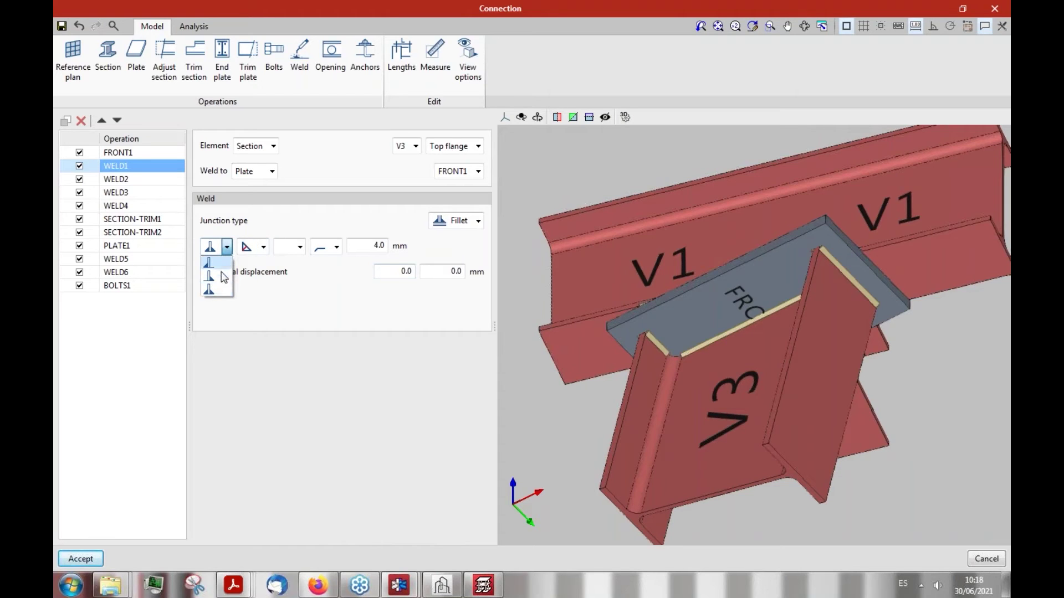
left_click(227, 247)
left_click(264, 248)
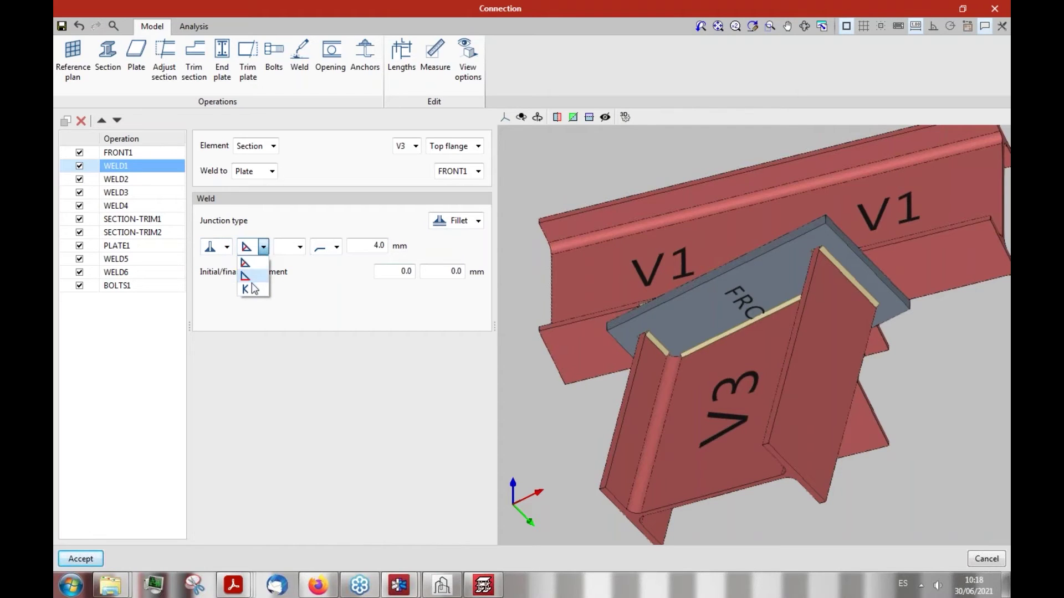
left_click(263, 248)
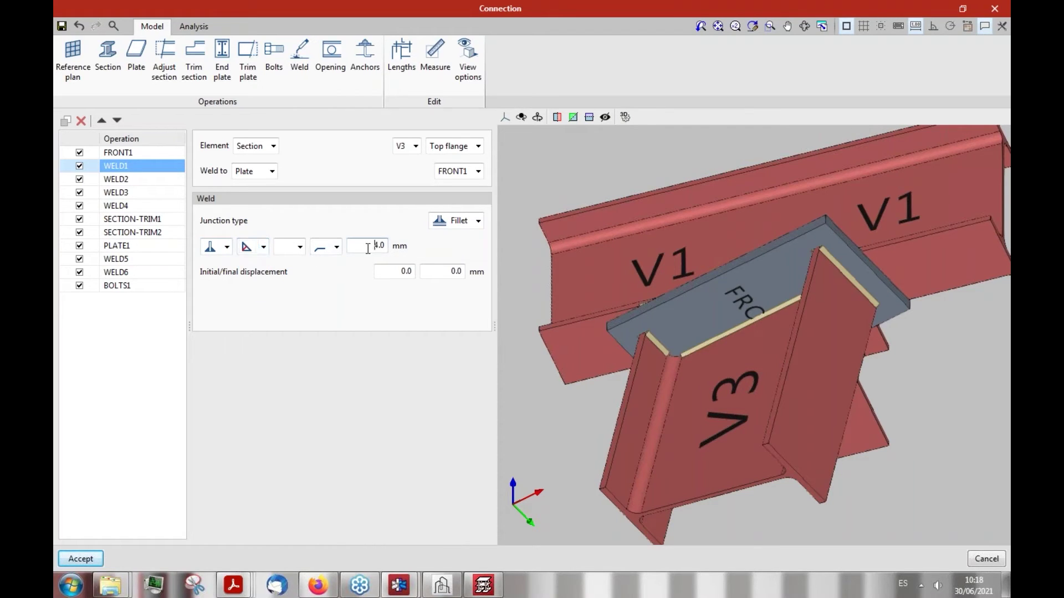
left_click(380, 248)
left_click(336, 248)
left_click(337, 248)
left_click(337, 248)
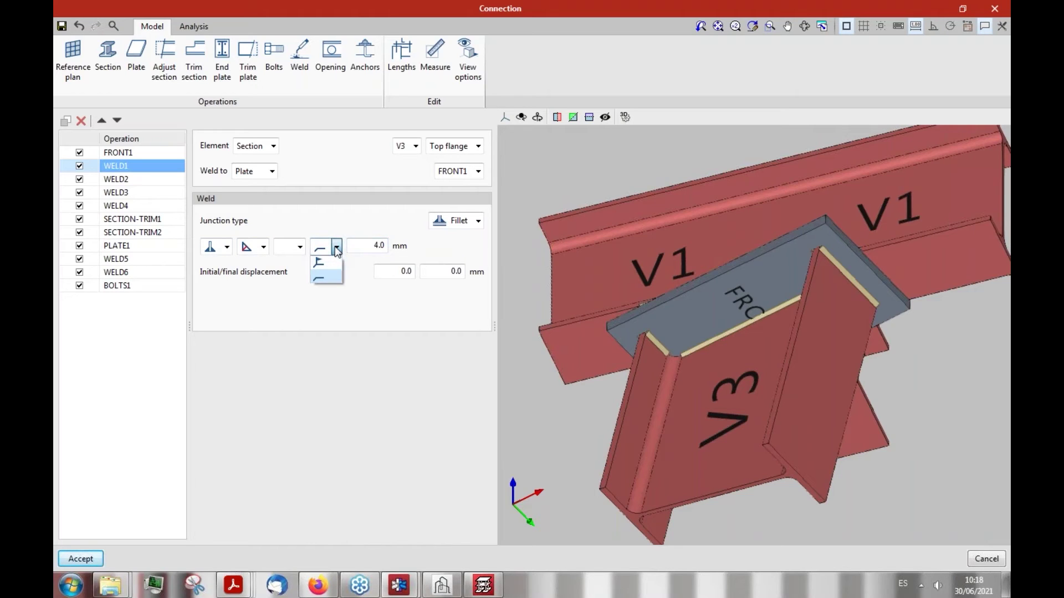
left_click(300, 265)
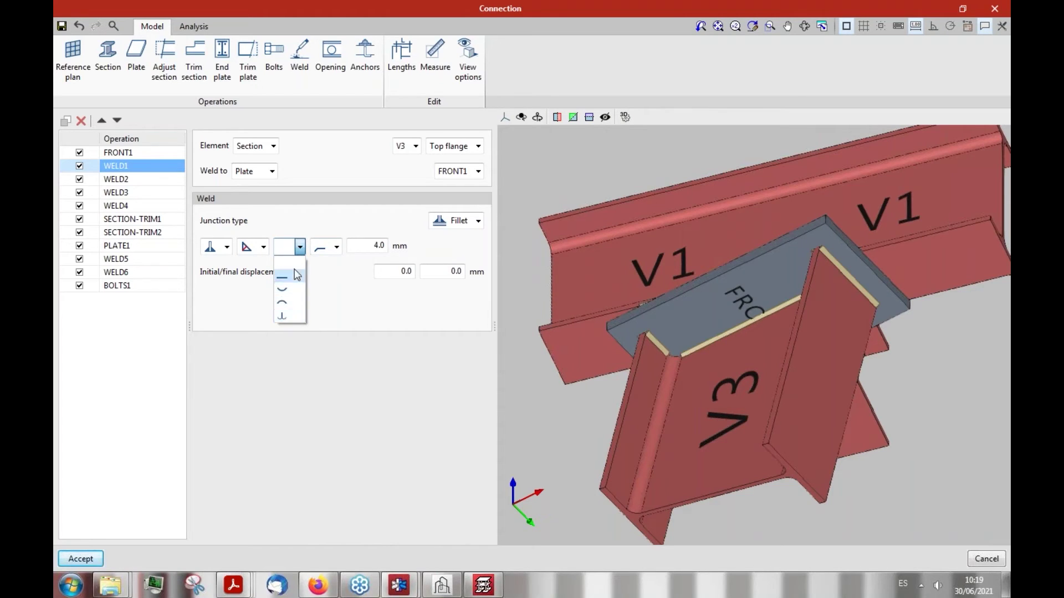
left_click(301, 248)
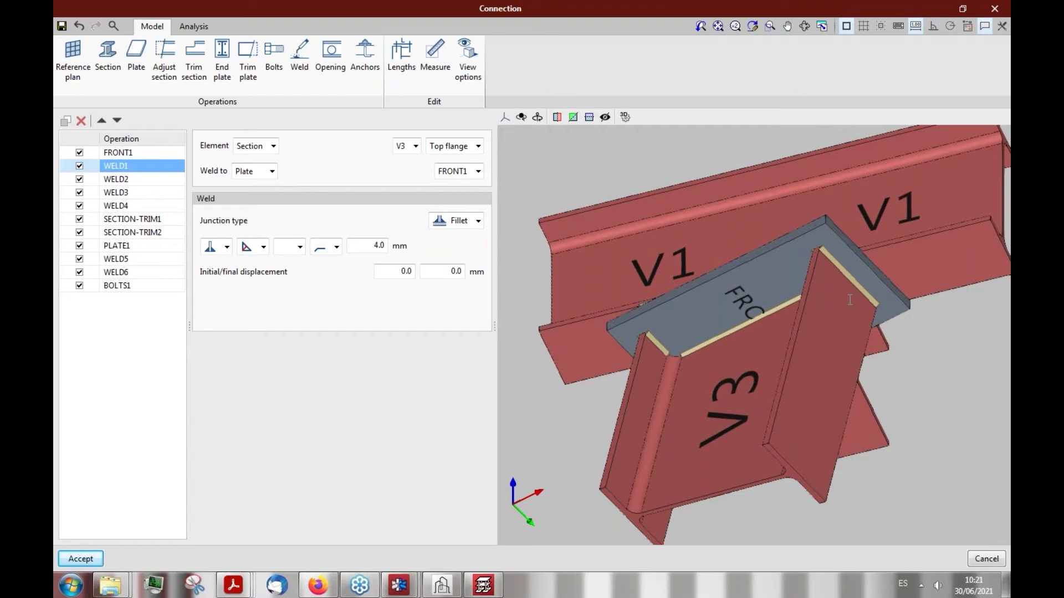
Switch to CYPECAD and open the "End result" project from the Desktop\CYPECAD\Webinar folder
left_click(483, 585)
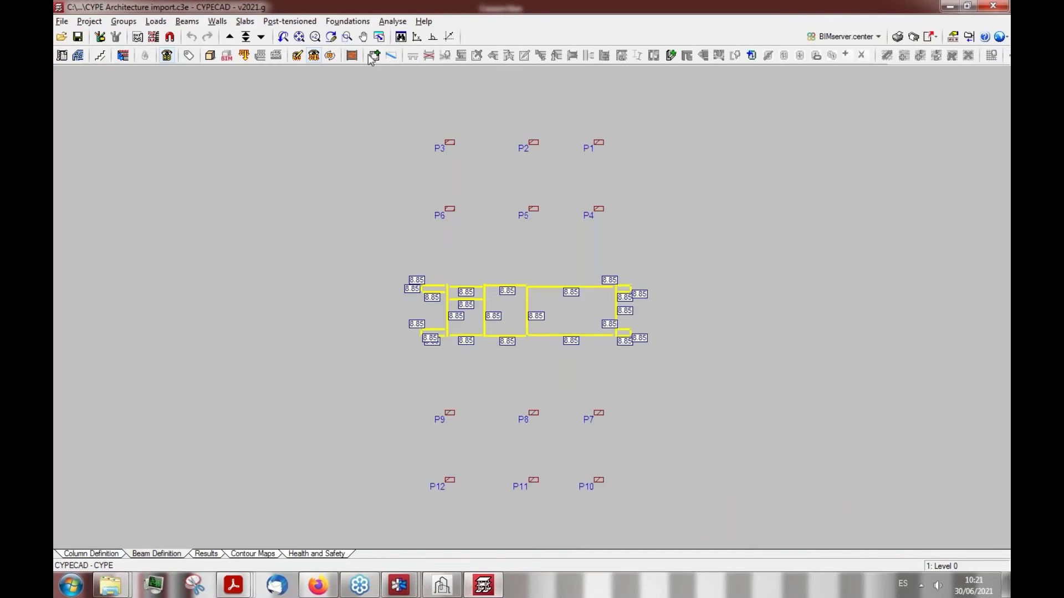
left_click(62, 37)
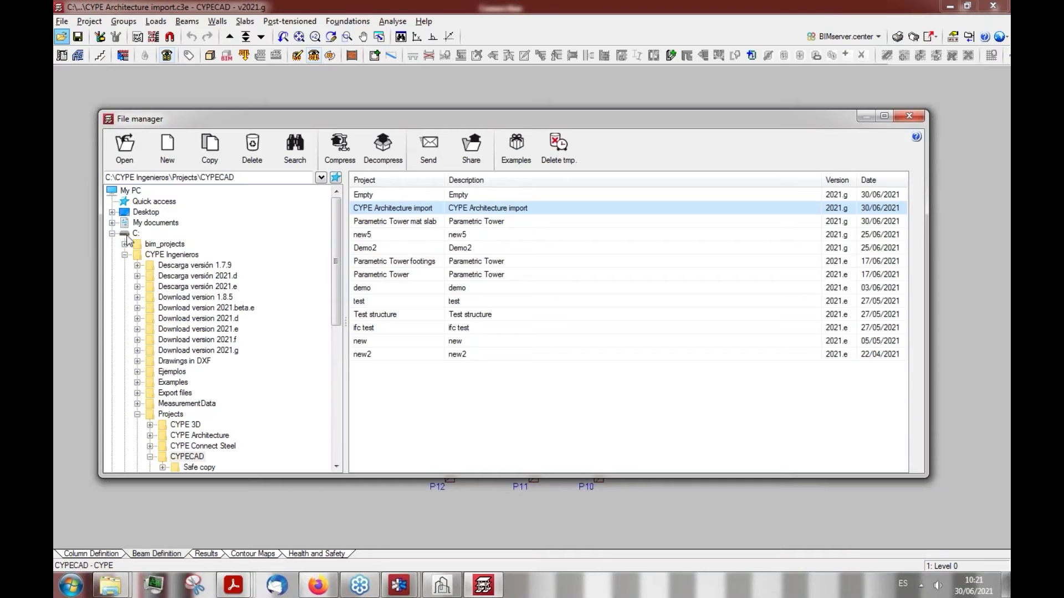
left_click(113, 216)
left_click(113, 212)
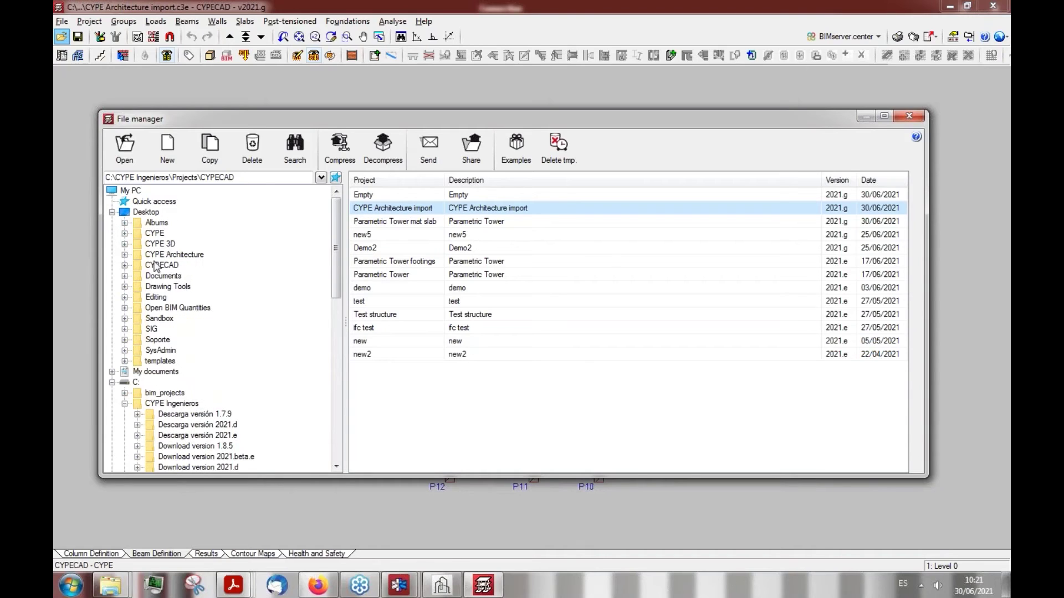
left_click(162, 265)
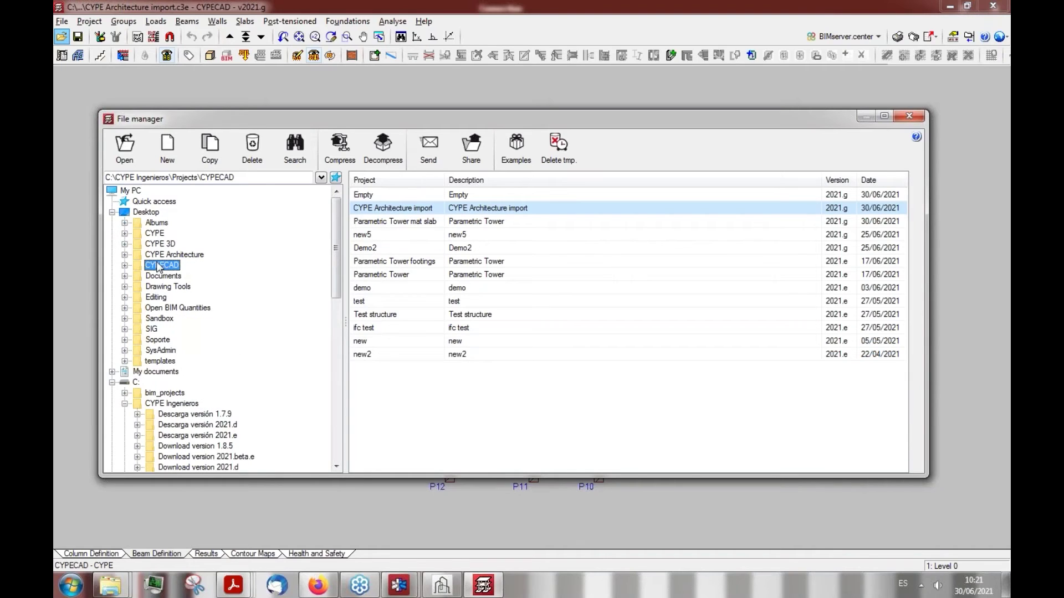
left_click(125, 265)
left_click(166, 308)
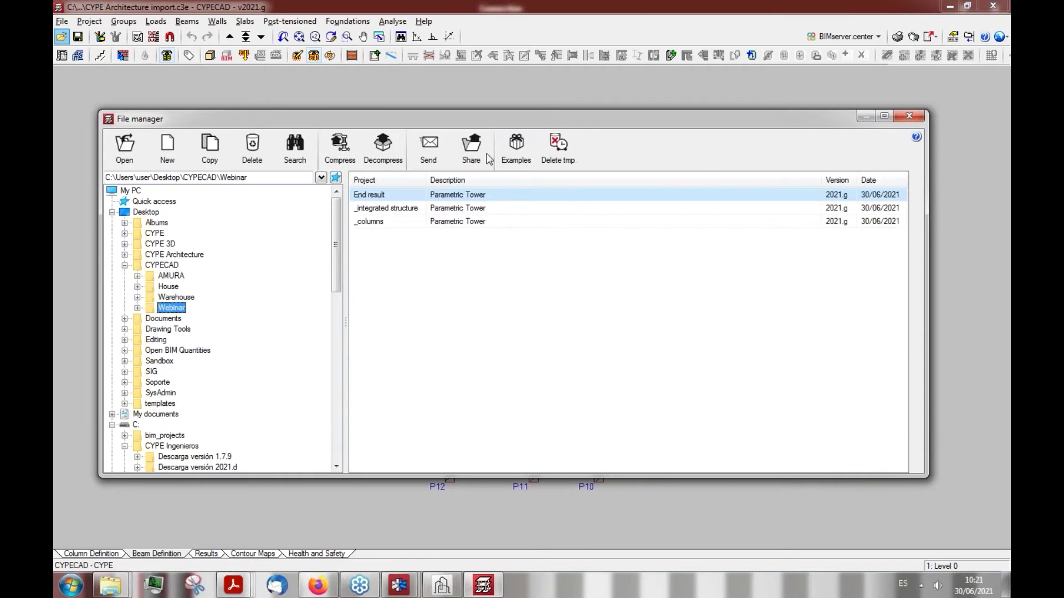
double_click(405, 198)
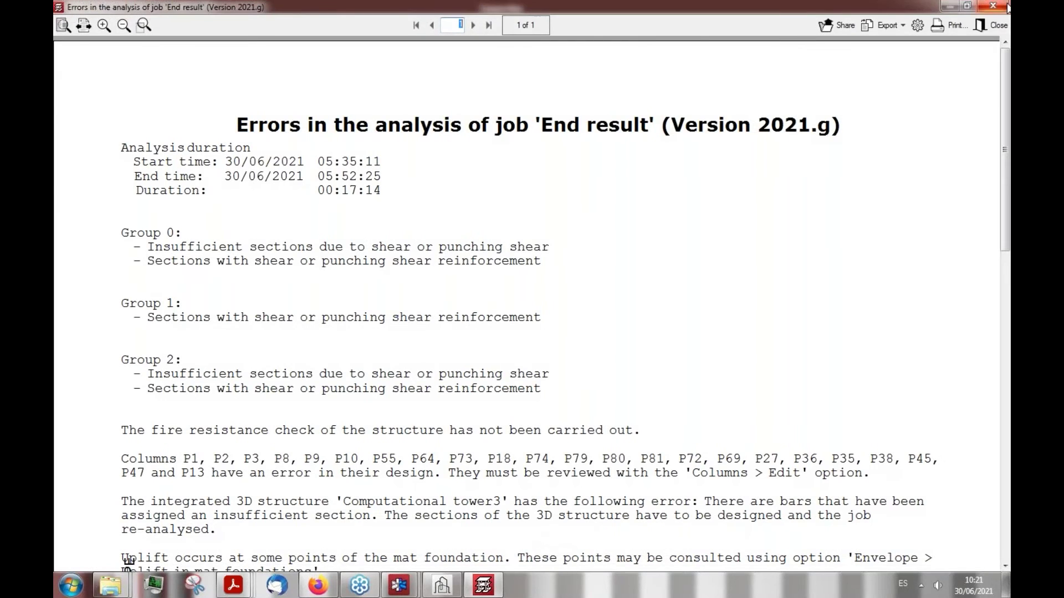
Dismiss the analysis error report and display the contour maps of the End result project
left_click(995, 6)
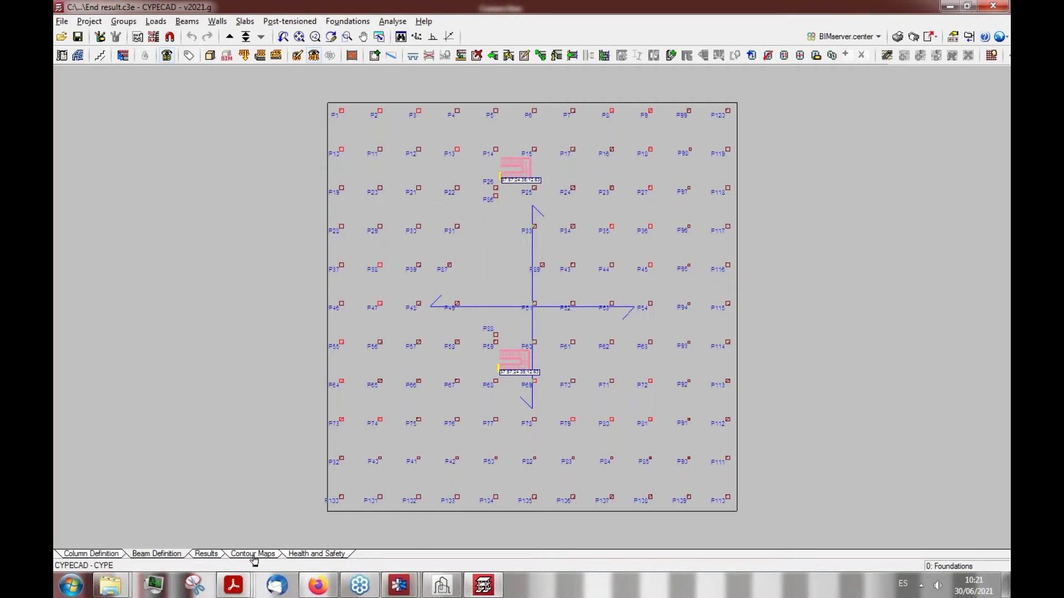
left_click(254, 556)
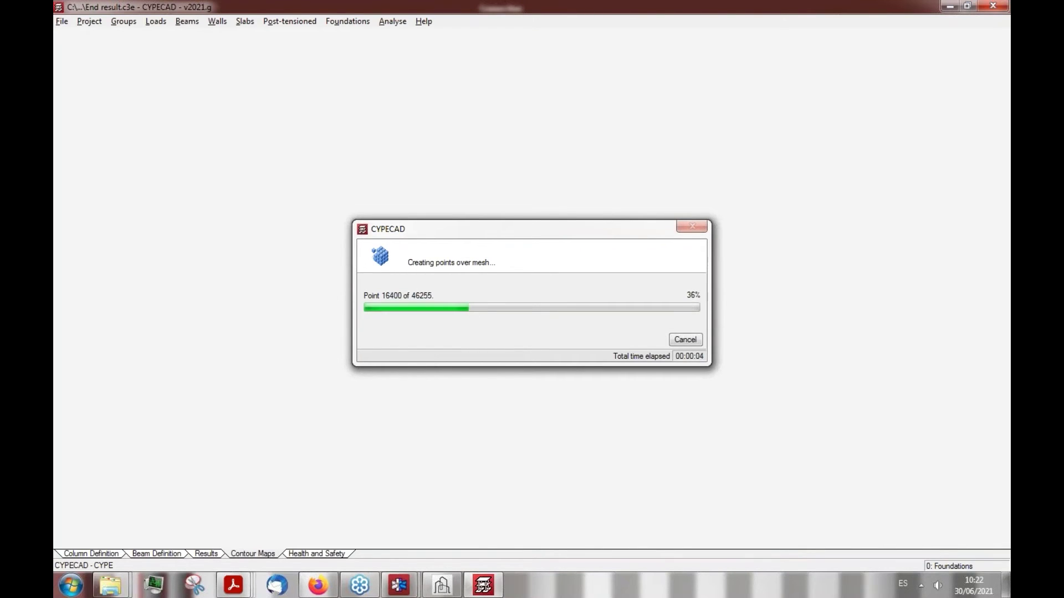
mouse_move(399, 583)
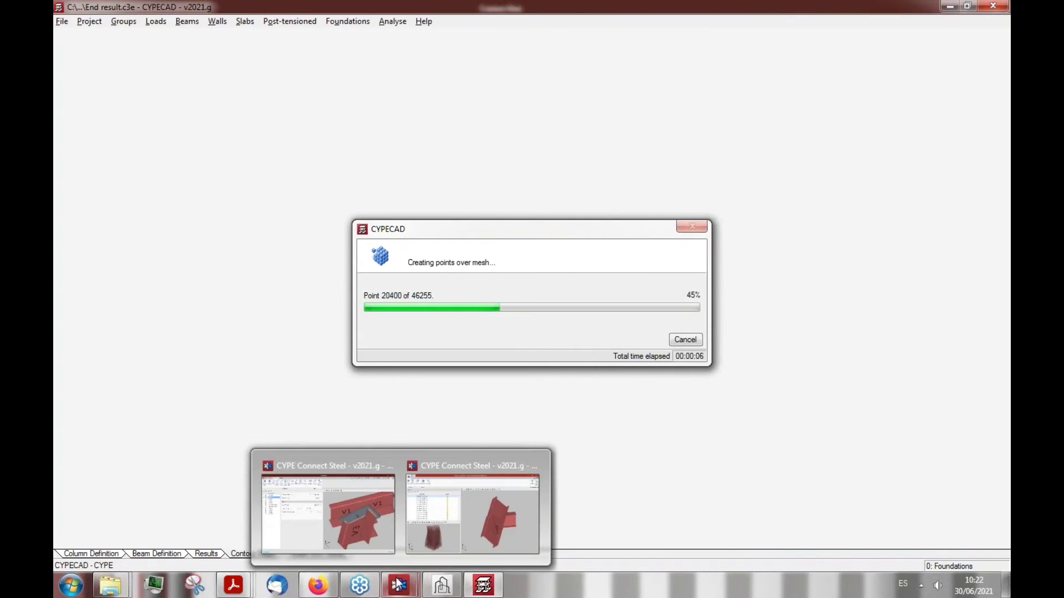
mouse_move(434, 535)
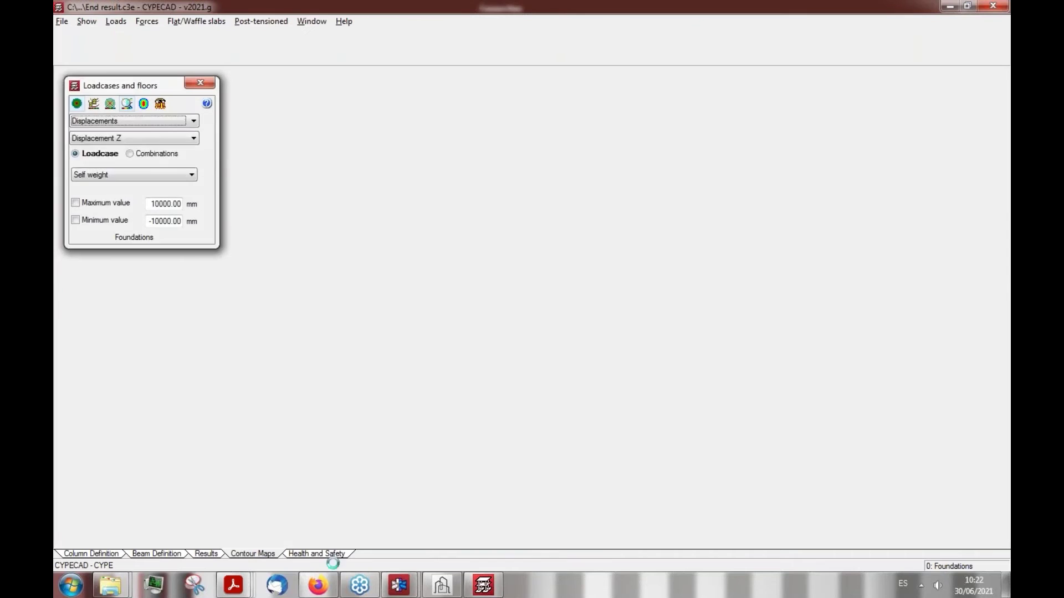
Switch to Firefox and look through the CYPE project gallery for bridge projects
mouse_move(318, 584)
left_click(324, 528)
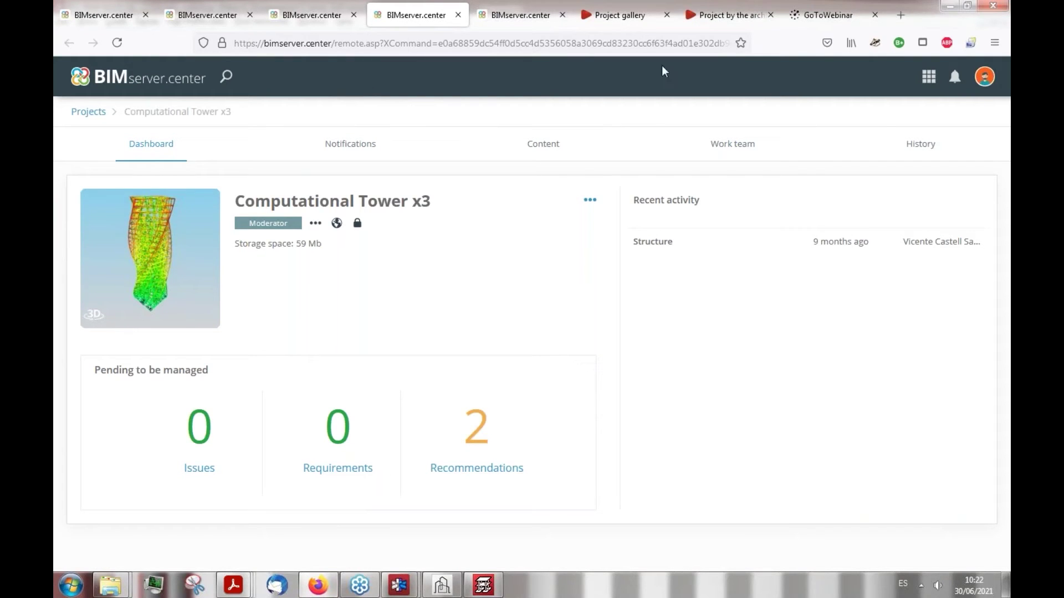
left_click(610, 16)
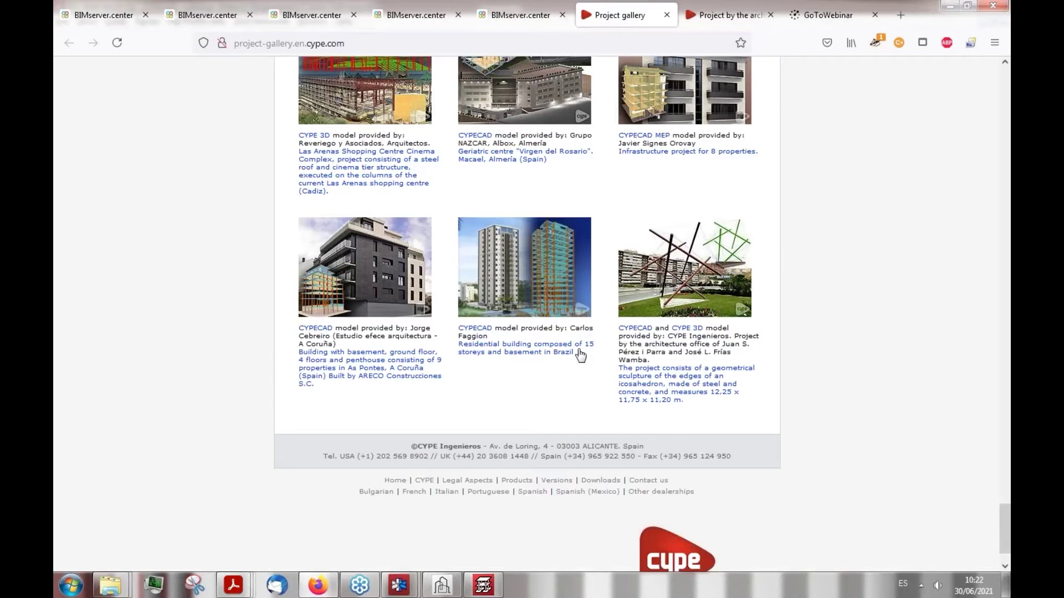
scroll(576, 360, "up", 5)
scroll(574, 391, "down", 8)
scroll(574, 391, "up", 3)
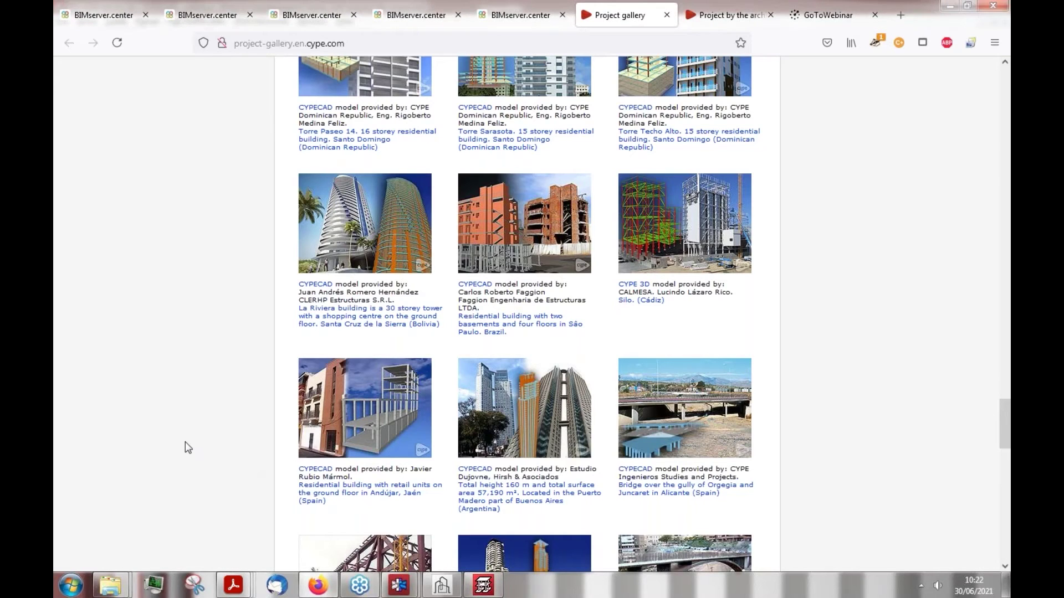
scroll(189, 448, "down", 2)
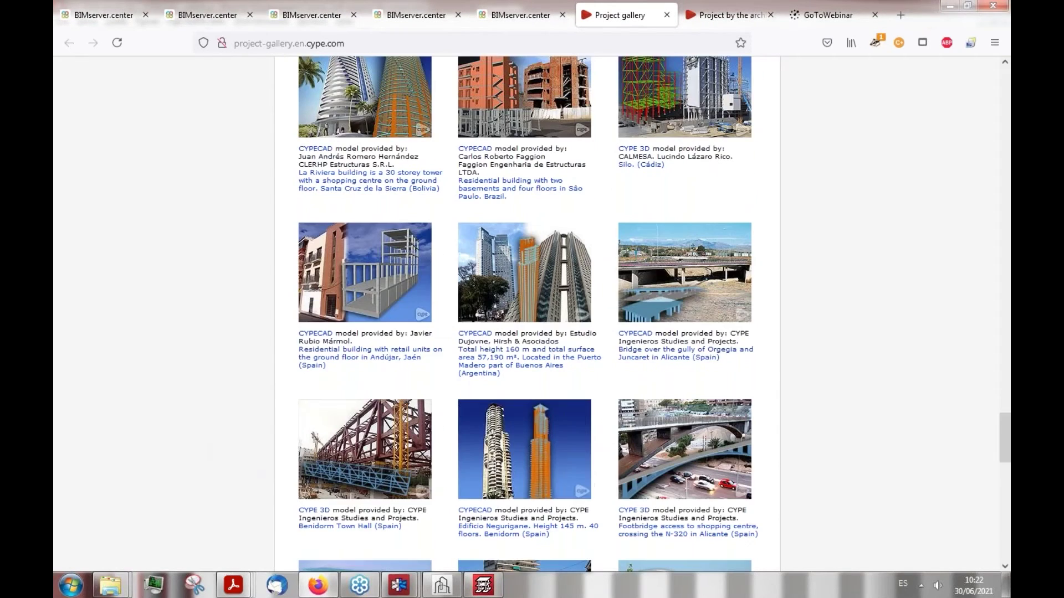
Open the project page for the bridge over the gully of Orgegia and Juncaret in a new browser tab and view it
right_click(659, 281)
left_click(704, 283)
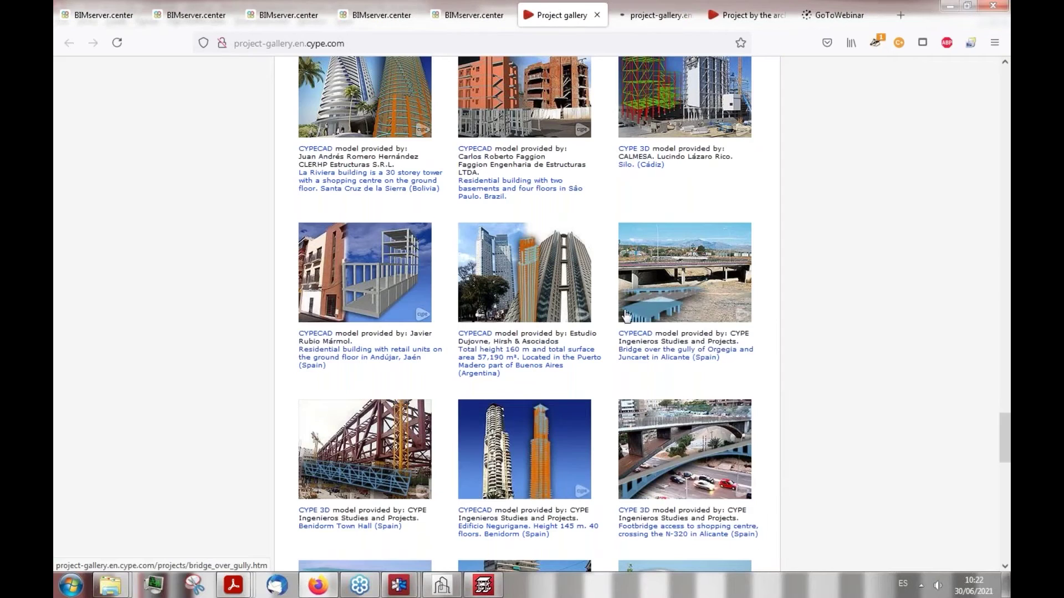
key("ctrl+Tab")
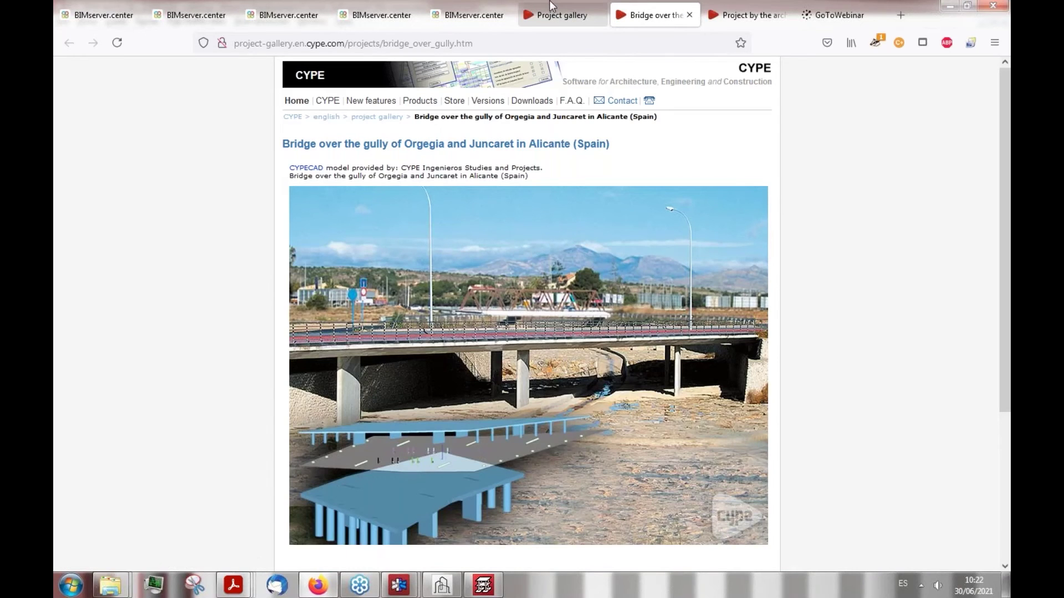
Return to the project gallery, open the San Francisco de Macoris metal footbridge page in a new tab and view it
key("ctrl+shift+Tab")
scroll(608, 386, "up", 7)
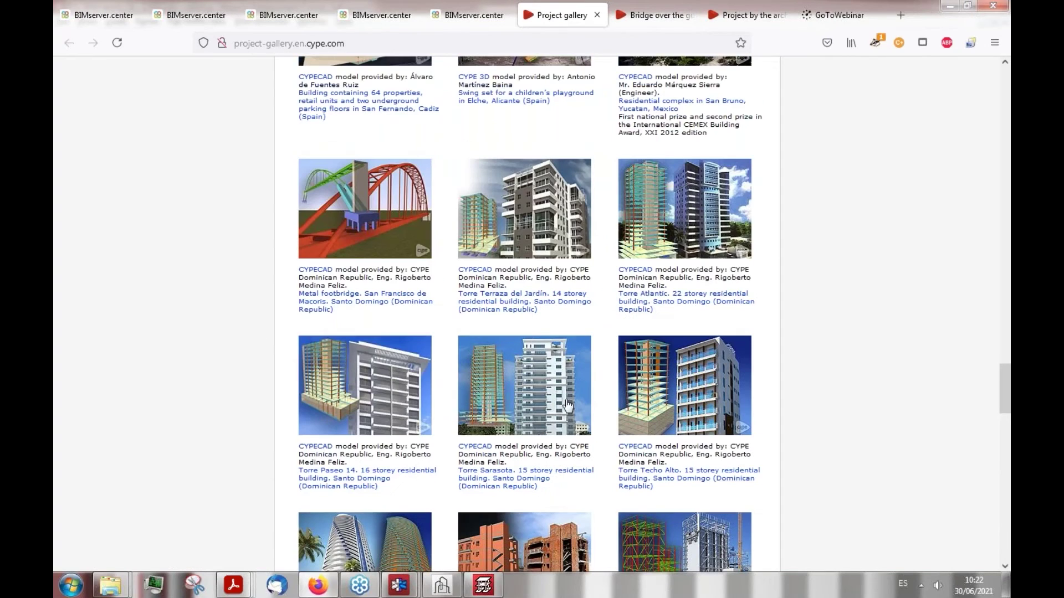
right_click(366, 221)
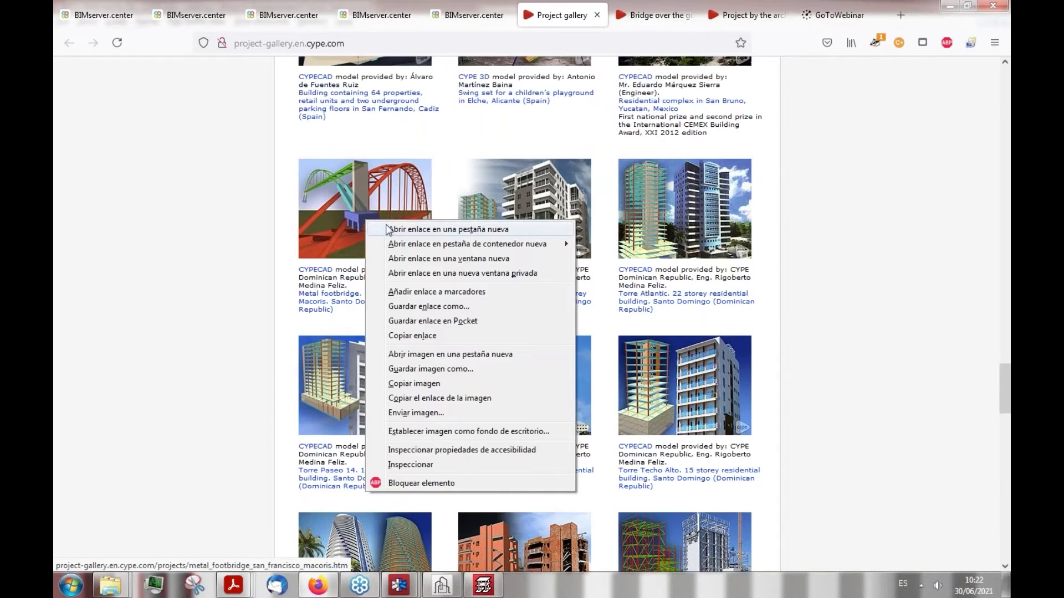
left_click(387, 230)
key("ctrl+Tab")
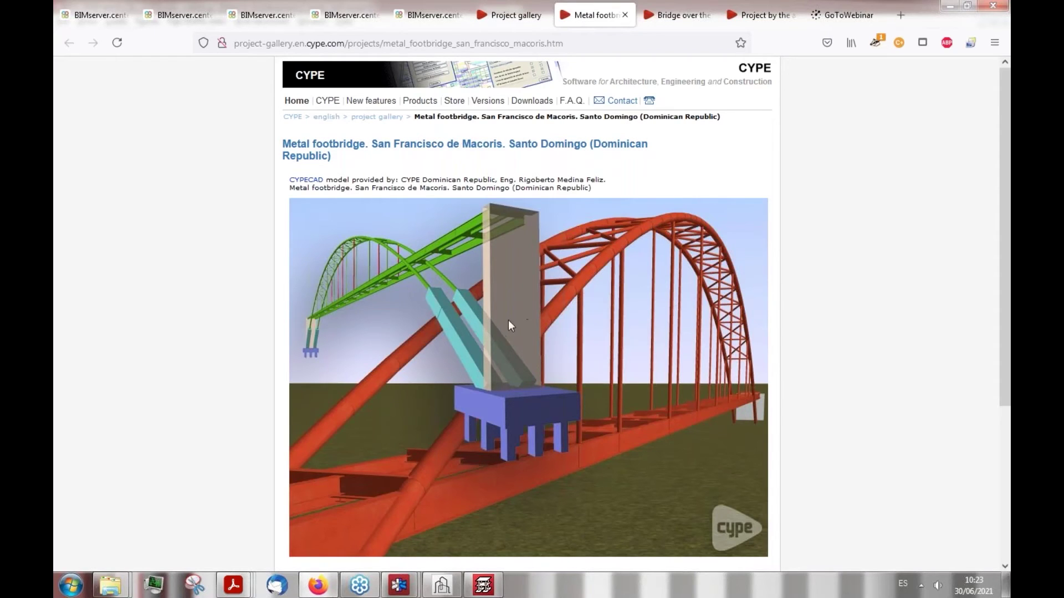
scroll(637, 333, "down", 2)
scroll(641, 231, "up", 2)
Return to the CYPE project gallery, find the sports ground cover modeled using 3D sheets and view its page in a new browser tab
left_click(515, 15)
scroll(546, 404, "up", 5)
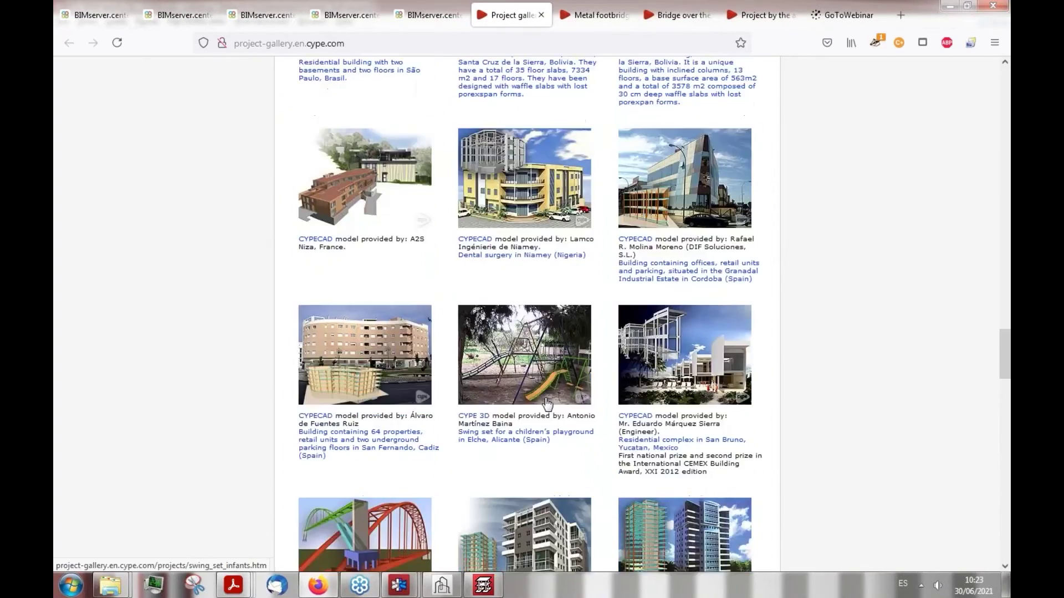
scroll(545, 403, "up", 9)
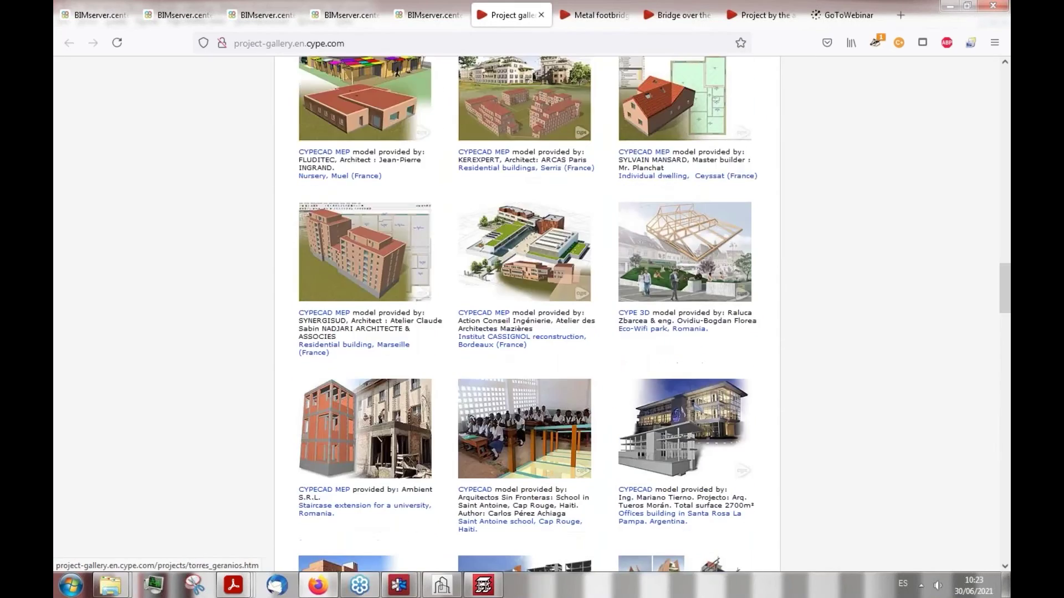
scroll(481, 391, "up", 12)
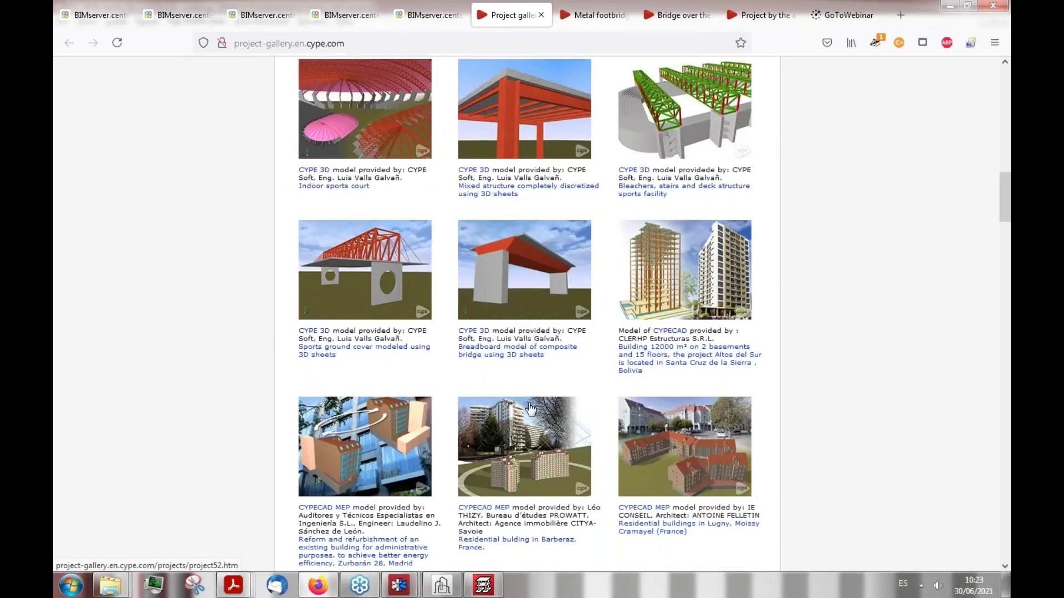
scroll(481, 391, "up", 1)
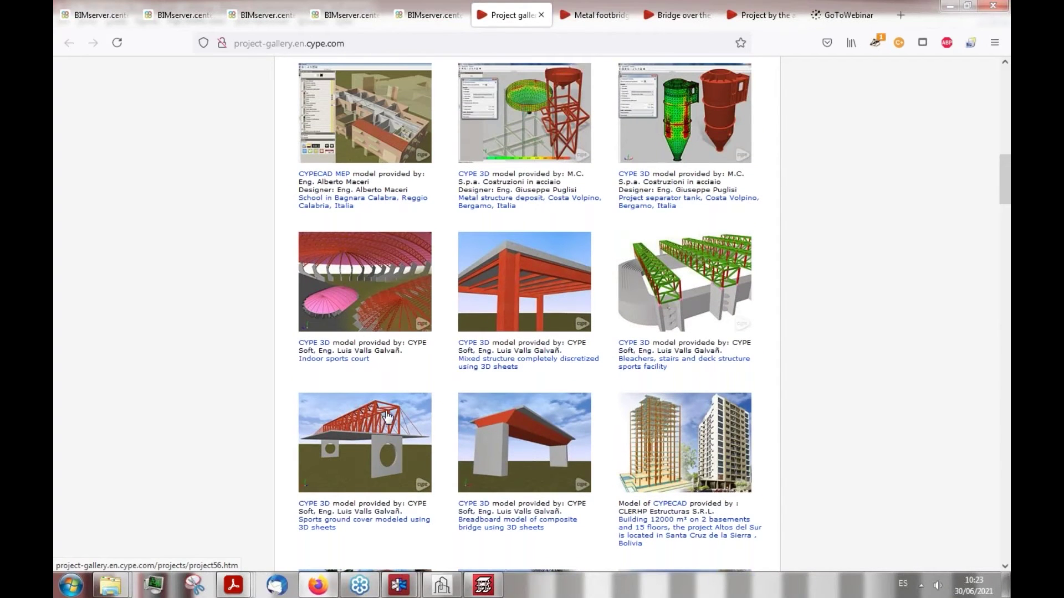
scroll(393, 436, "up", 11)
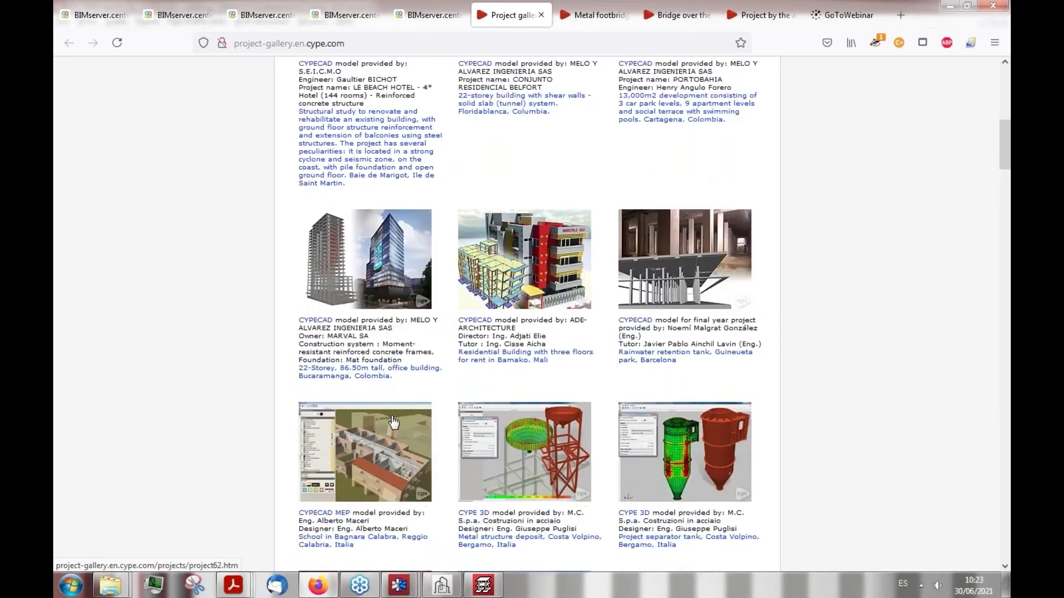
scroll(417, 295, "up", 3)
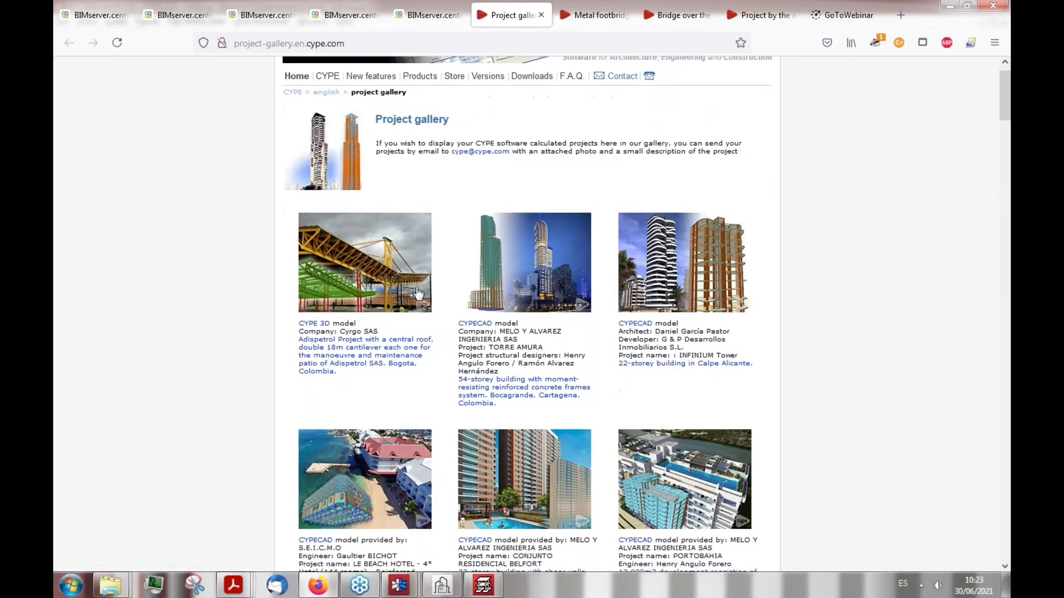
scroll(417, 295, "down", 15)
right_click(357, 195)
left_click(410, 211)
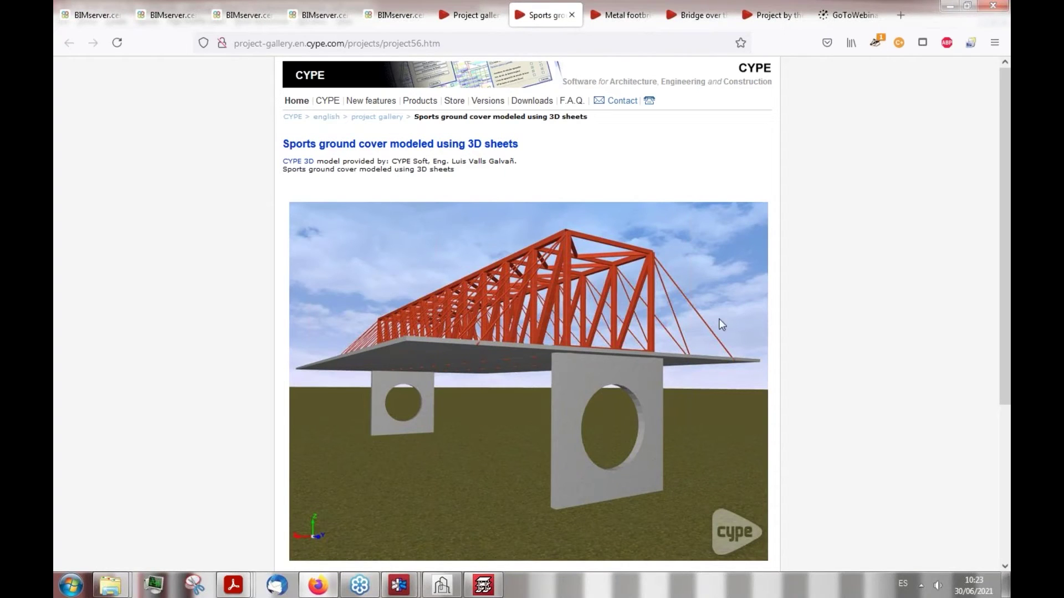
Switch to CYPECAD and display the forces contour map for the self weight loadcase on the foundations
left_click(483, 584)
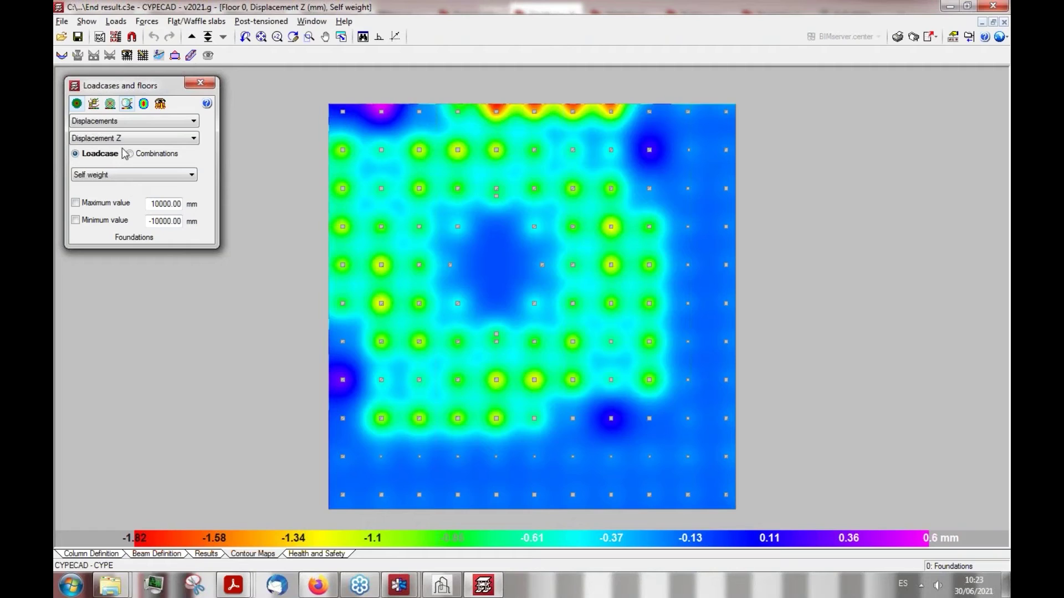
left_click_drag(126, 87, 133, 97)
left_click(137, 133)
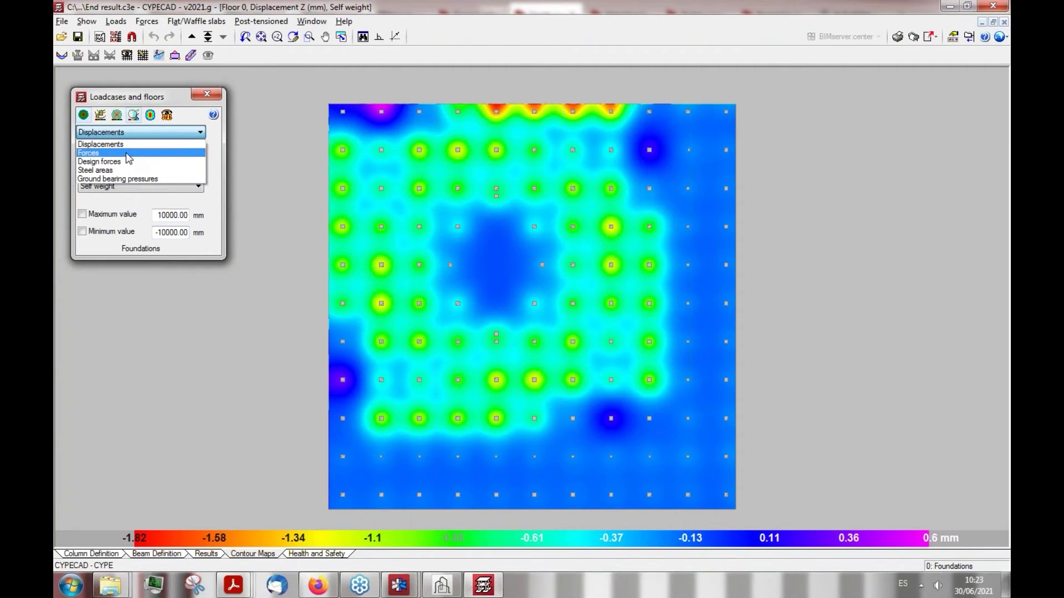
left_click(126, 153)
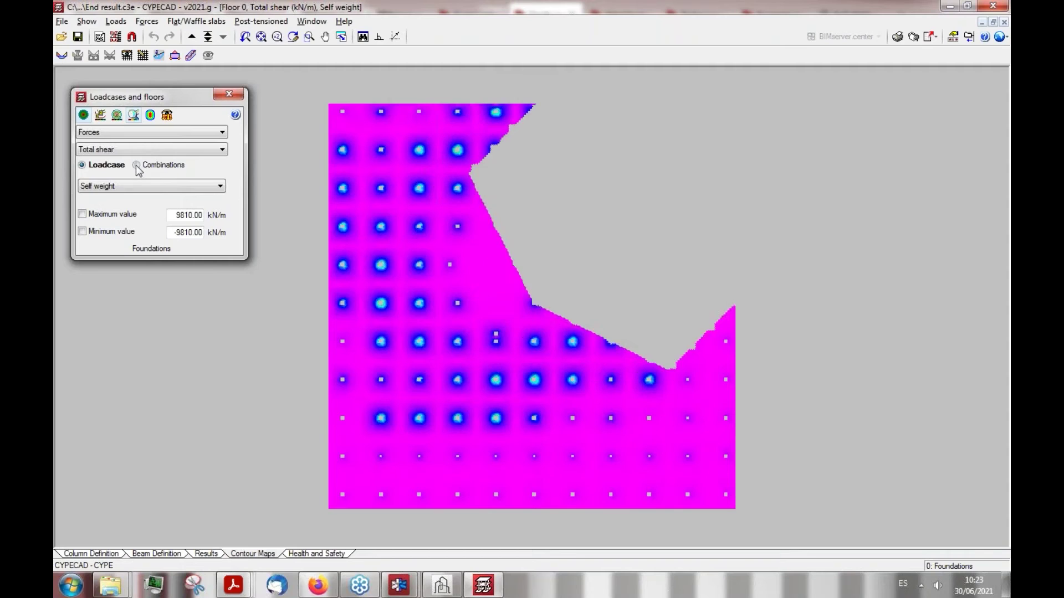
Review the available force types and loadcases, and switch the total shear contour map from loadcases to combinations
left_click(136, 150)
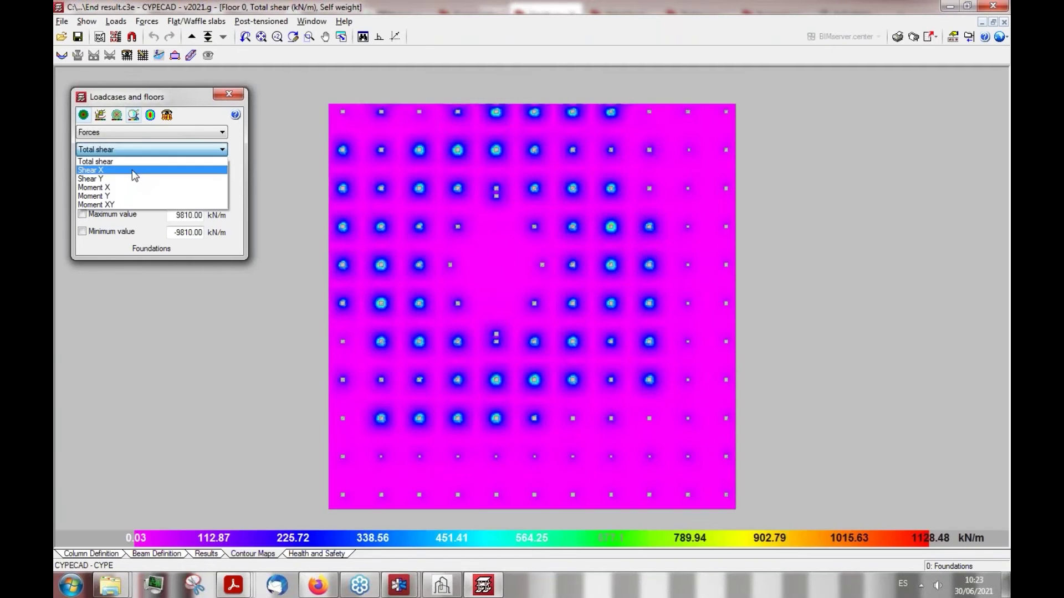
left_click(151, 106)
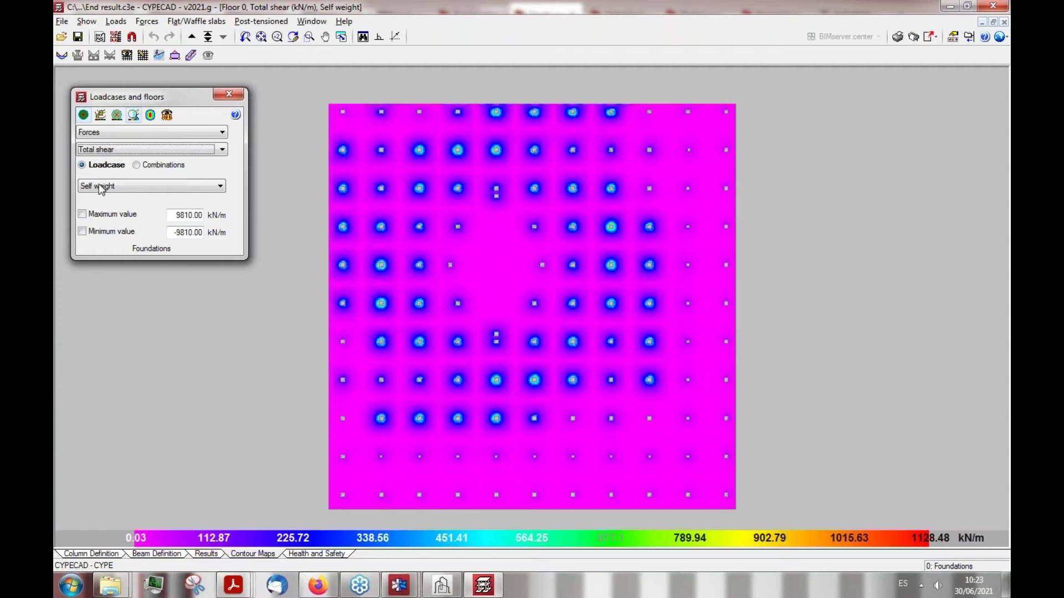
left_click(111, 150)
left_click(111, 151)
left_click(115, 185)
left_click(116, 185)
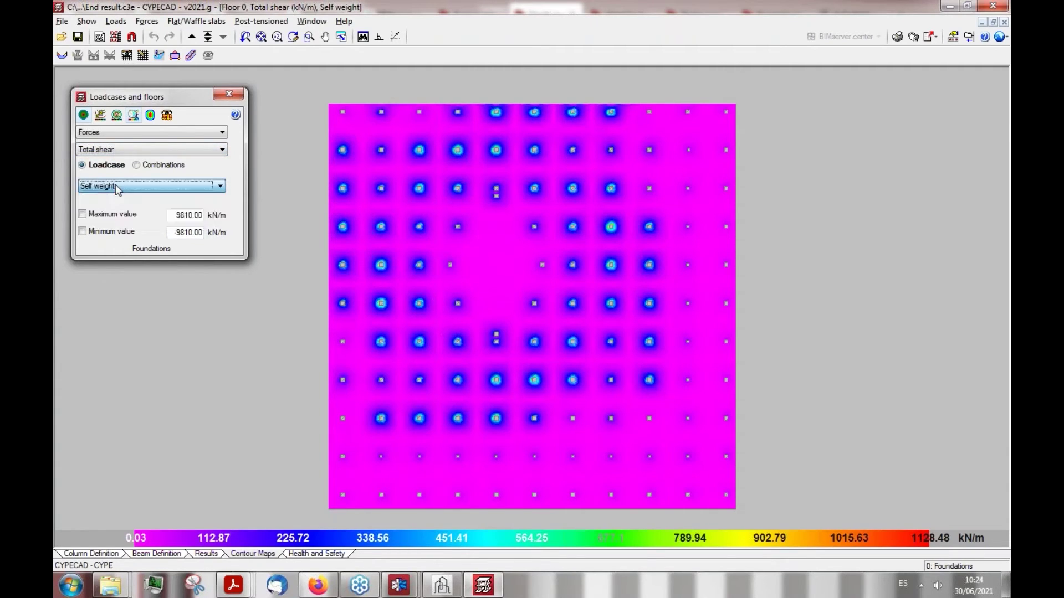
left_click(137, 166)
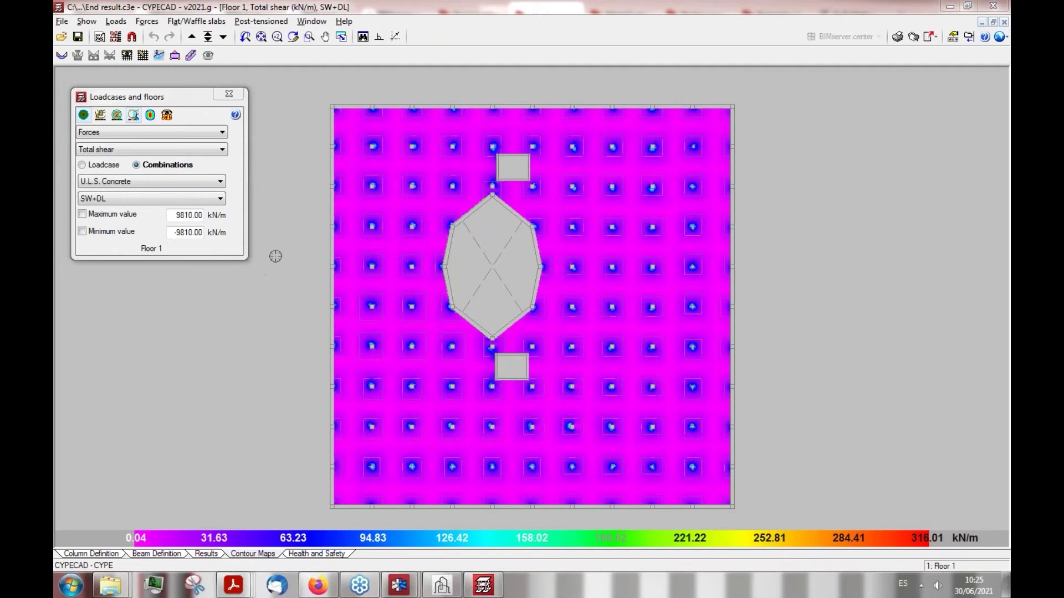
Display Floor 1's total shear map for the U.L.S. Concrete combination SW+DL+1.05·Qa(A)+1.5·Qa(B) and turn on its contour lines
left_click(233, 171)
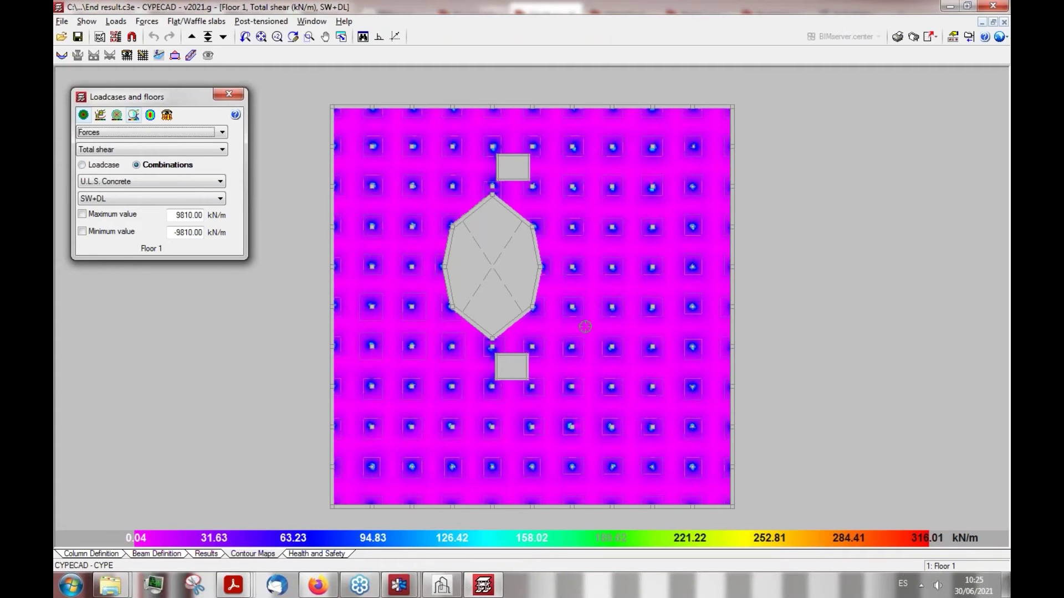
key("Tab")
left_click(94, 153)
left_click(100, 160)
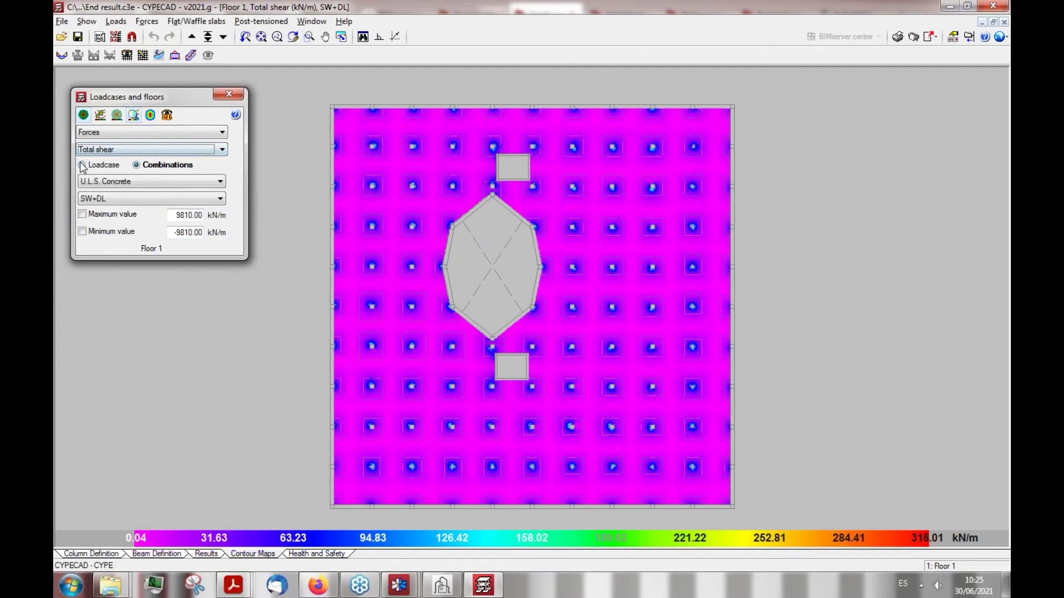
left_click(136, 181)
left_click(134, 178)
left_click(135, 199)
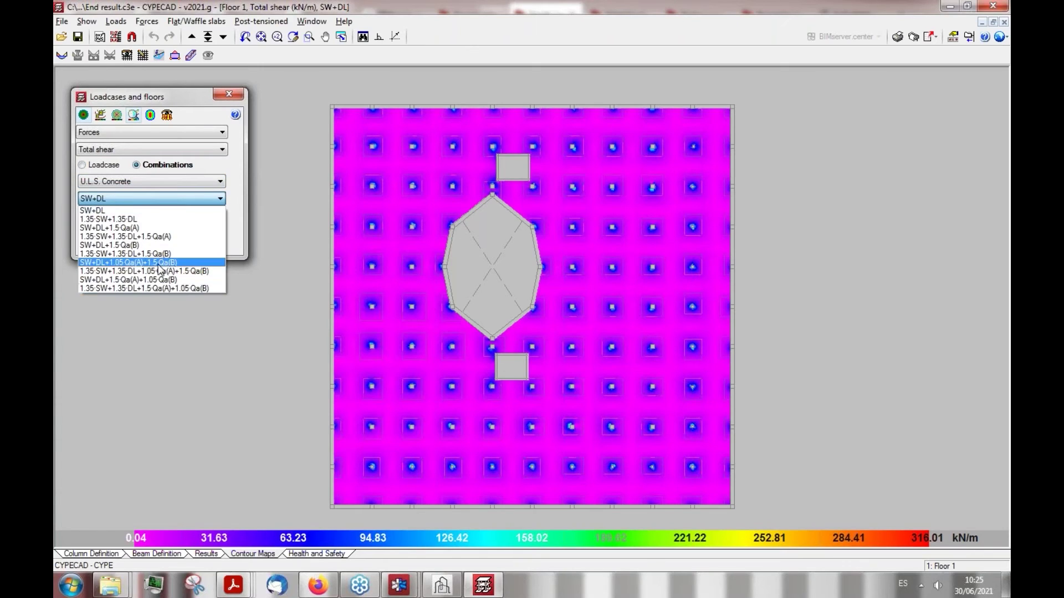
left_click(127, 262)
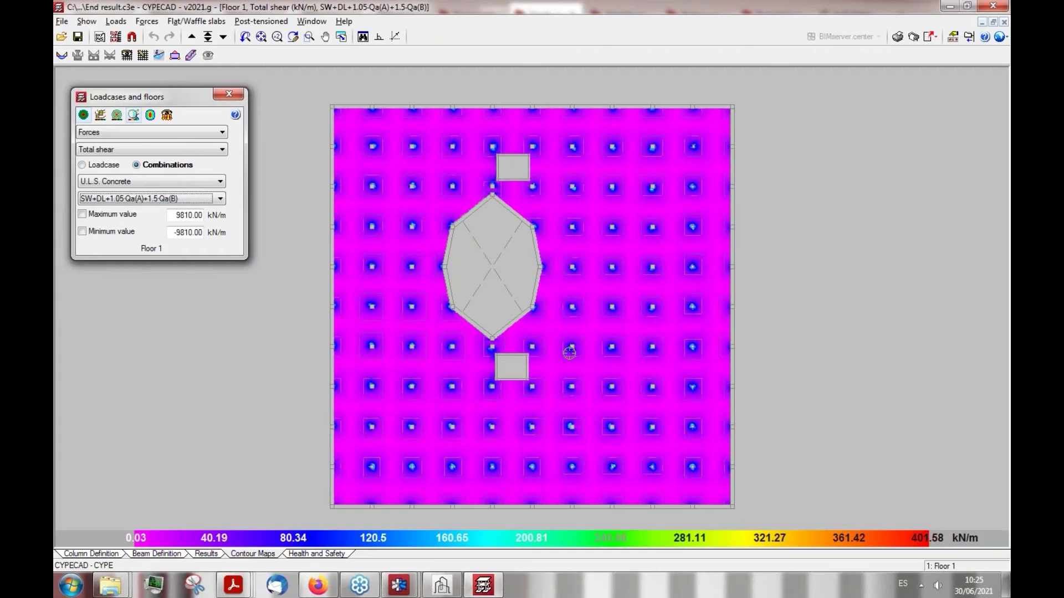
scroll(631, 298, "up", 1)
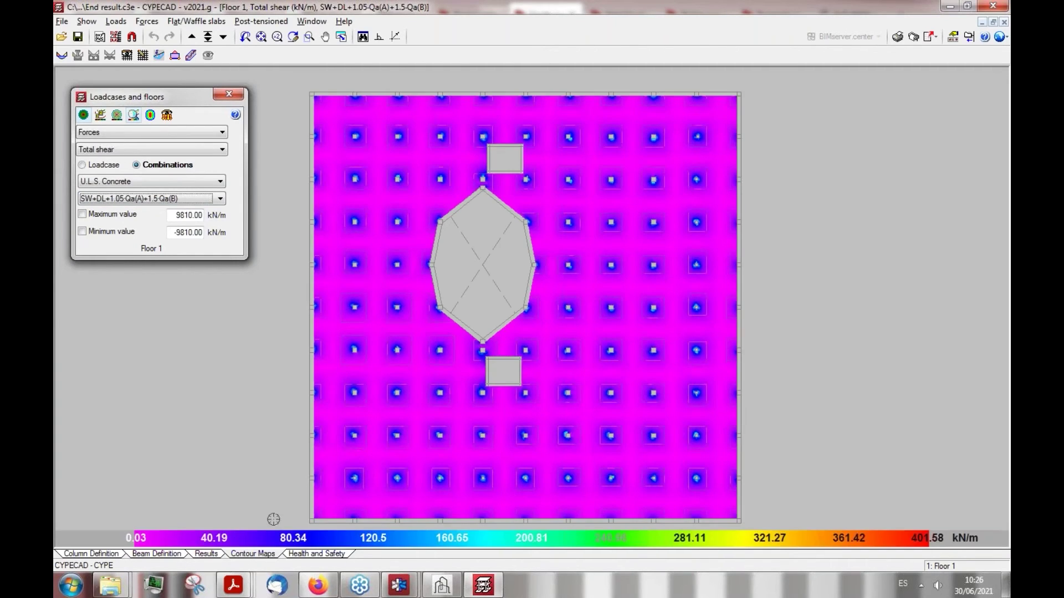
left_click(117, 115)
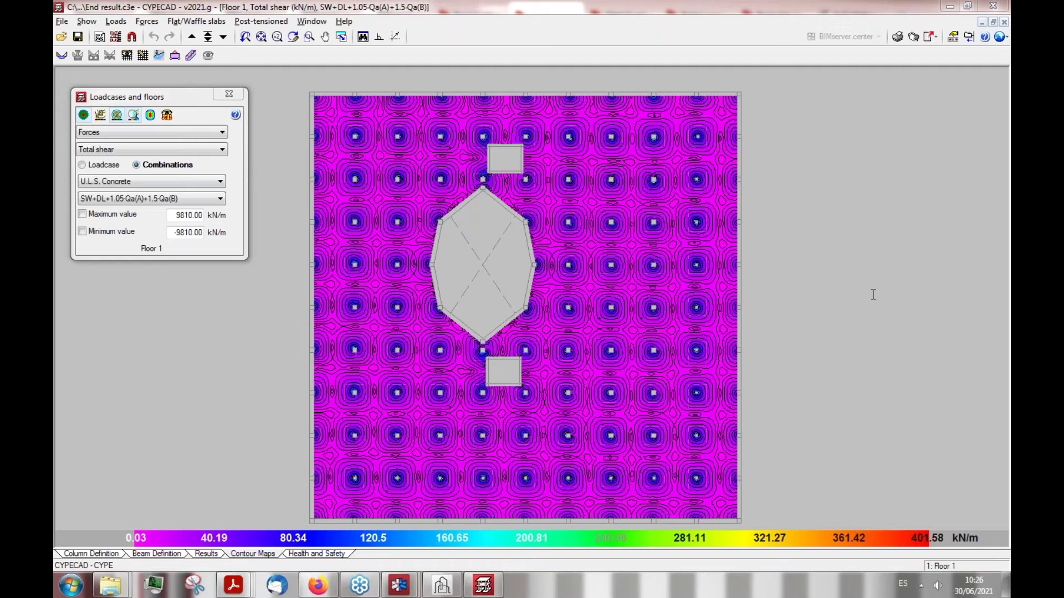
Switch to the open connection in CYPE Connect Steel, show its analysis results and look through the available result types
mouse_move(412, 593)
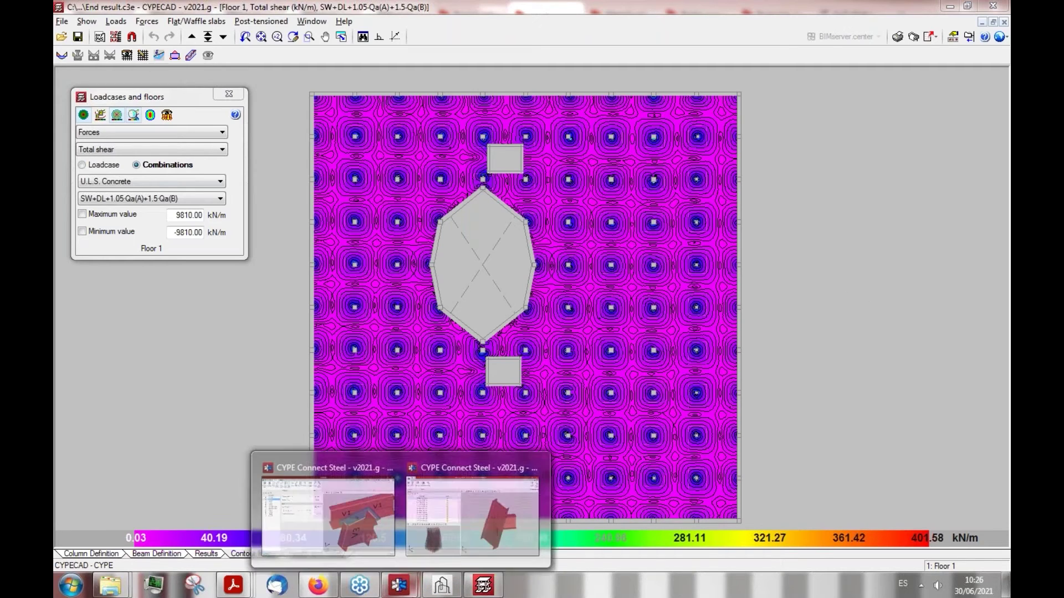
left_click(464, 522)
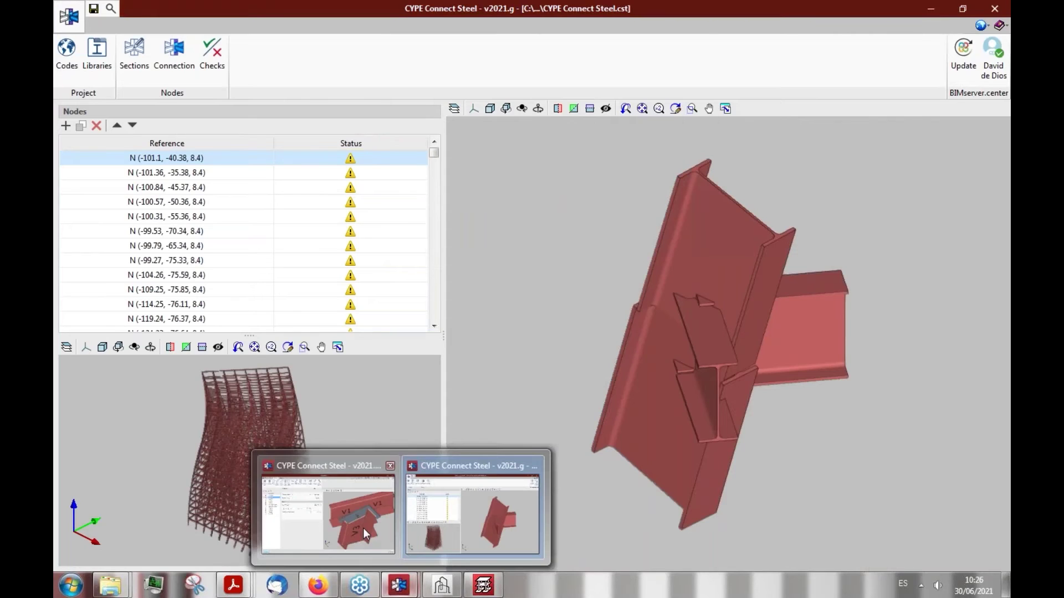
left_click(363, 527)
left_click(208, 29)
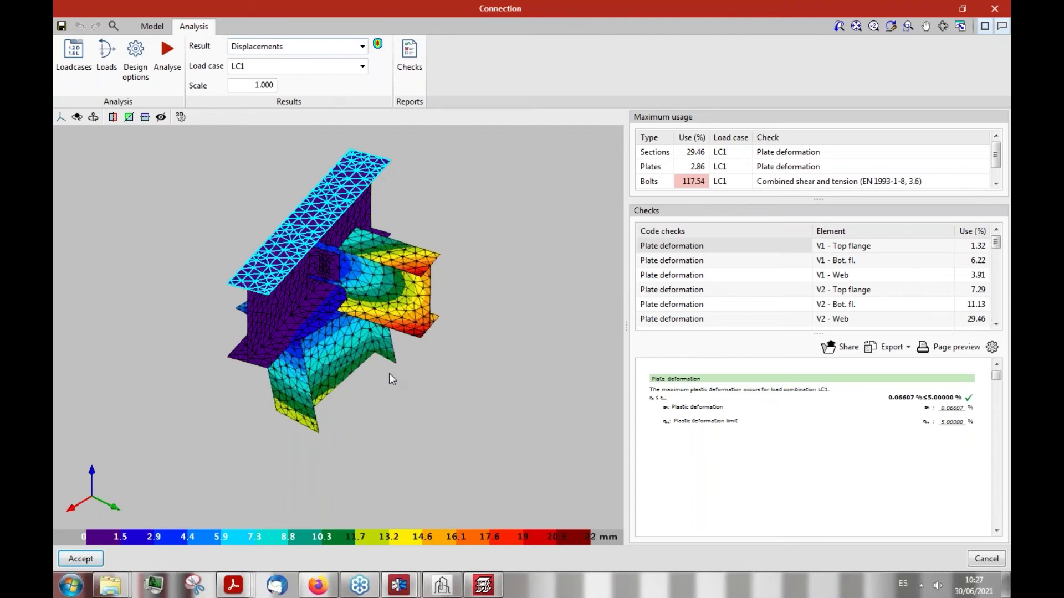
left_click(360, 47)
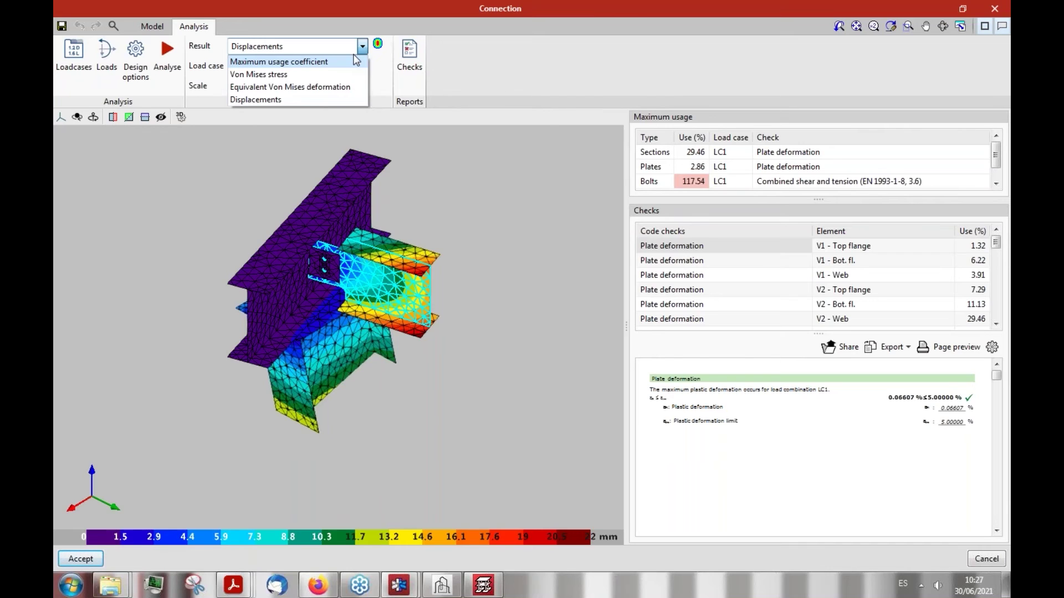
left_click(939, 119)
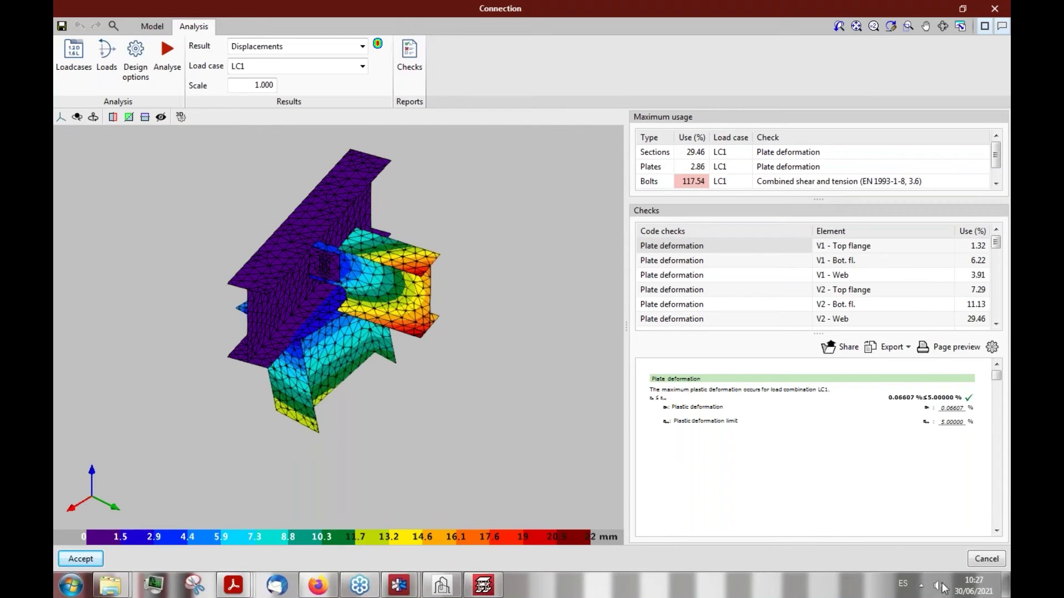
Bring up the CYPE 2021 launcher and open the Computational tower3 job in CYPE 3D
left_click(920, 586)
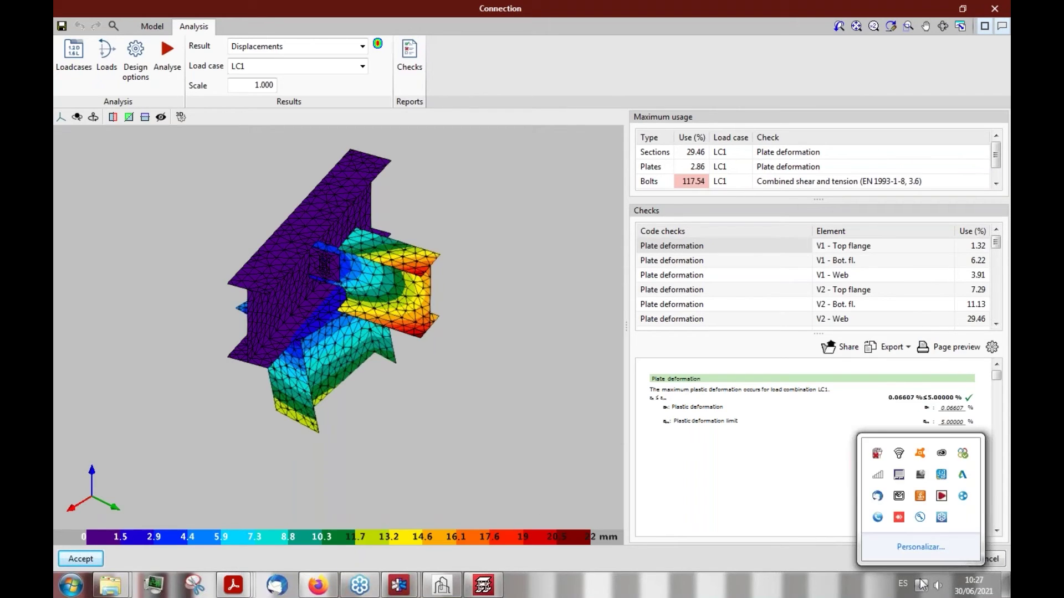
left_click(942, 496)
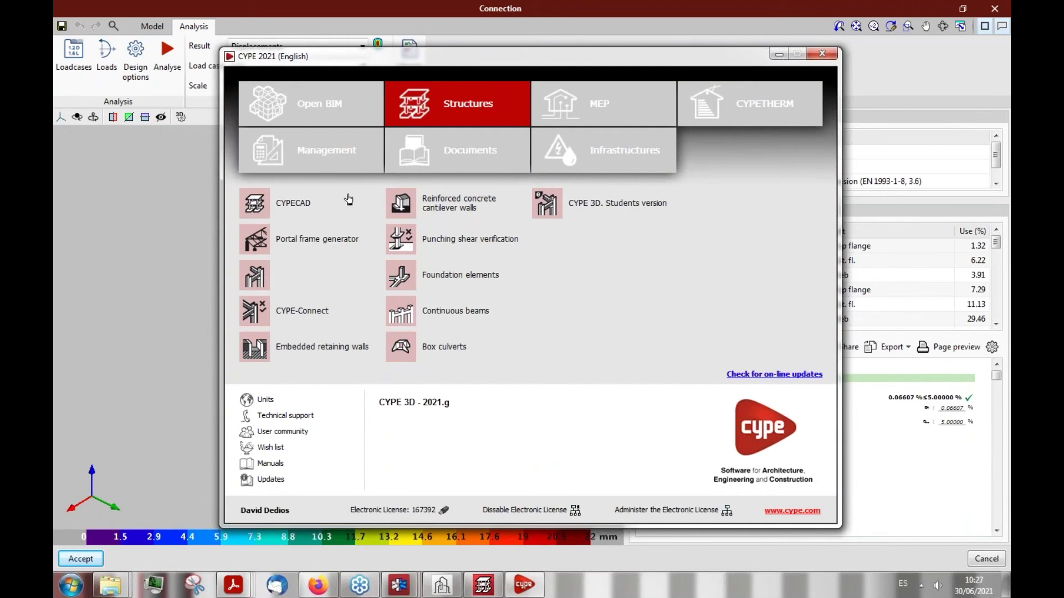
left_click(417, 299)
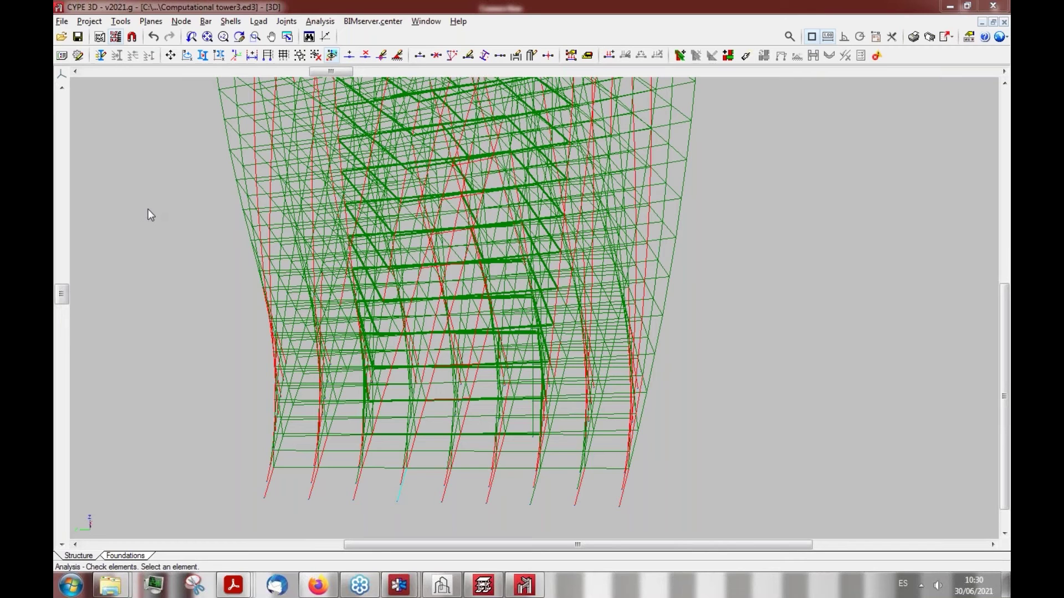
Switch back to CYPECAD, show the End result project's beam definition view and open the integrated 3D structures tools
left_click(480, 588)
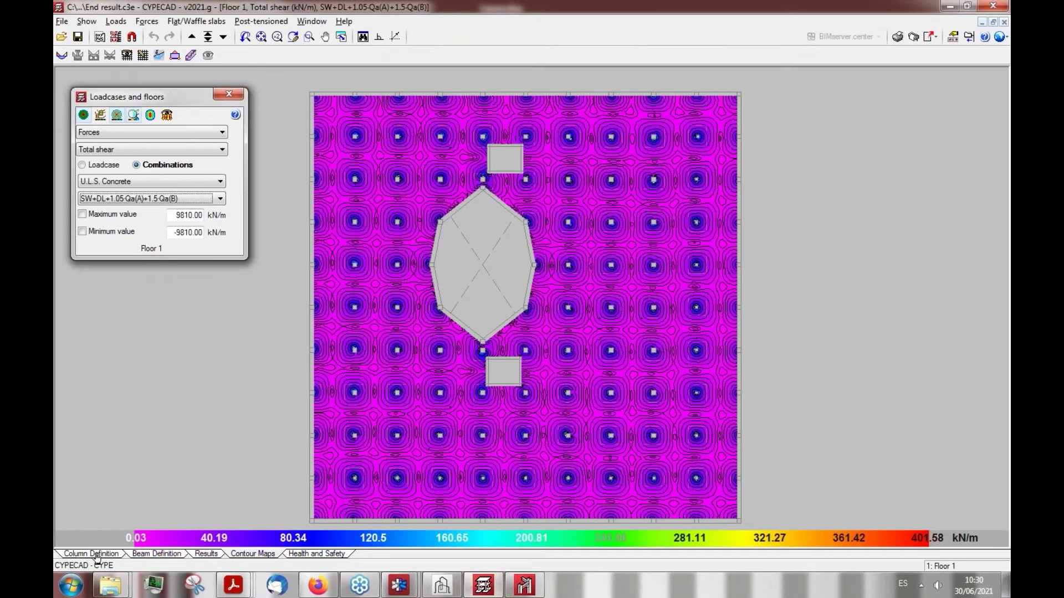
left_click(154, 554)
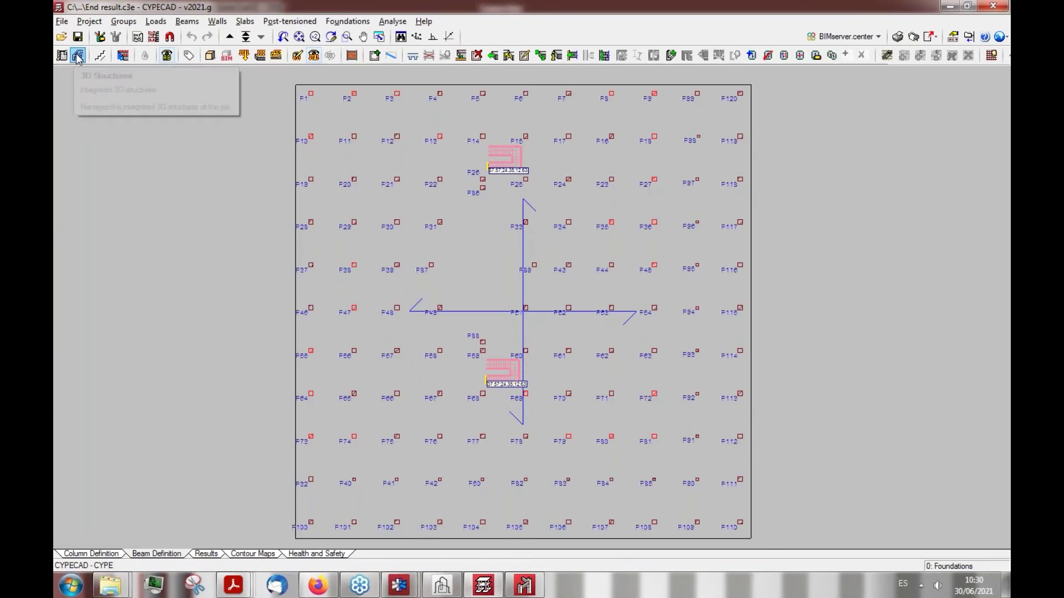
left_click(77, 56)
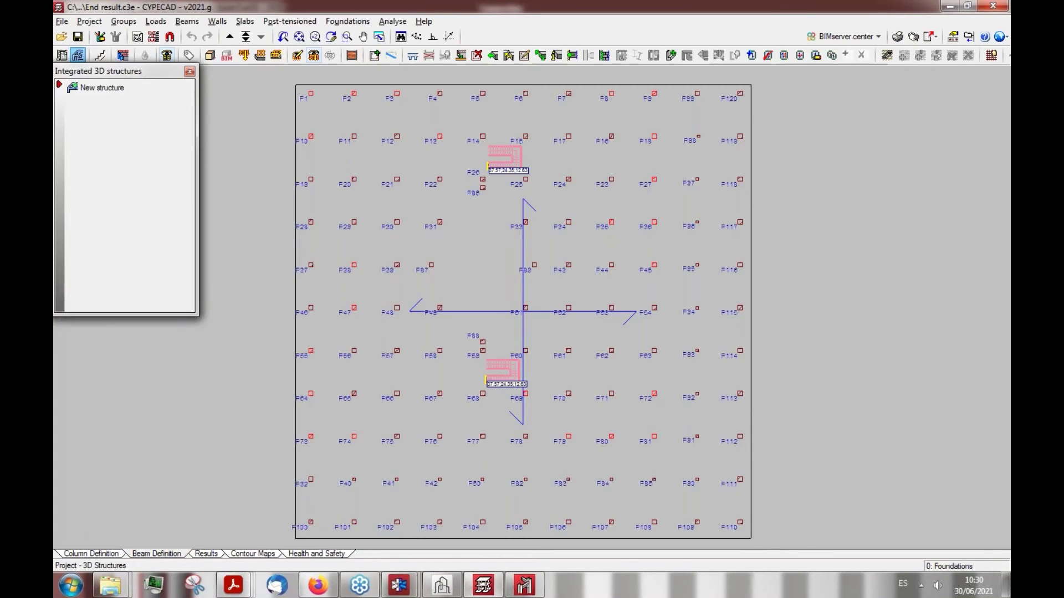
left_click(100, 90)
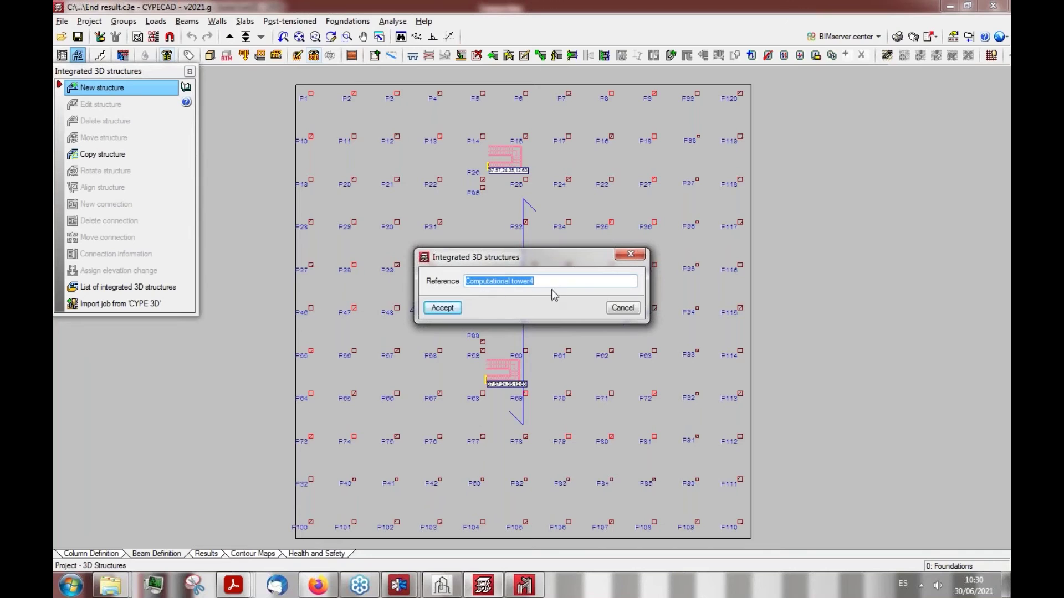
left_click(525, 588)
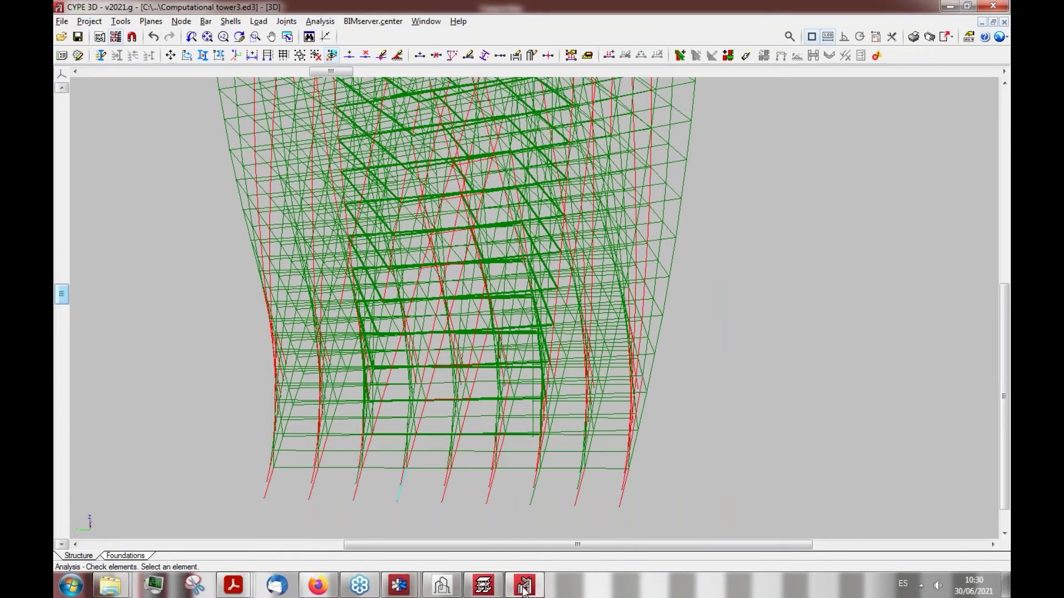
left_click(524, 588)
left_click(621, 309)
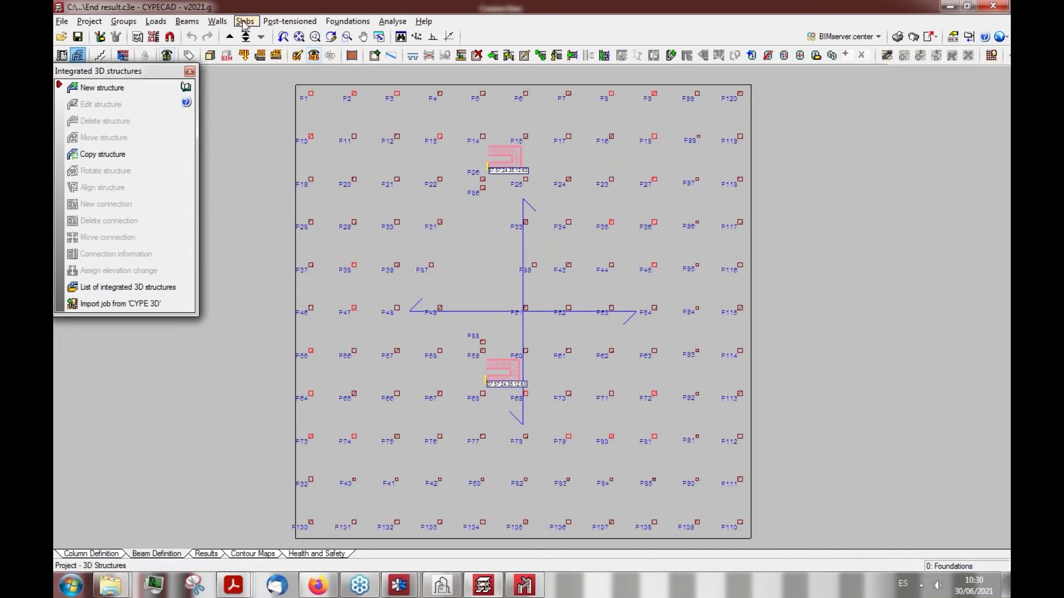
Go up from the foundations to Floor 1 in the beam definition view
left_click(224, 41)
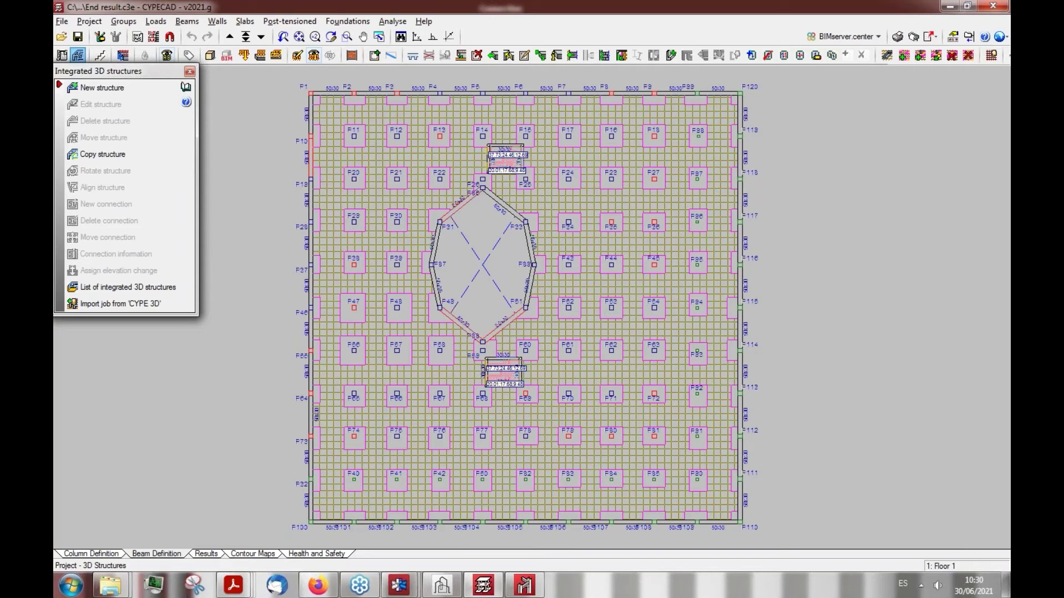
Open the slab panel manager and bring up the panel definition settings beside the plan of Floor 1
left_click(244, 21)
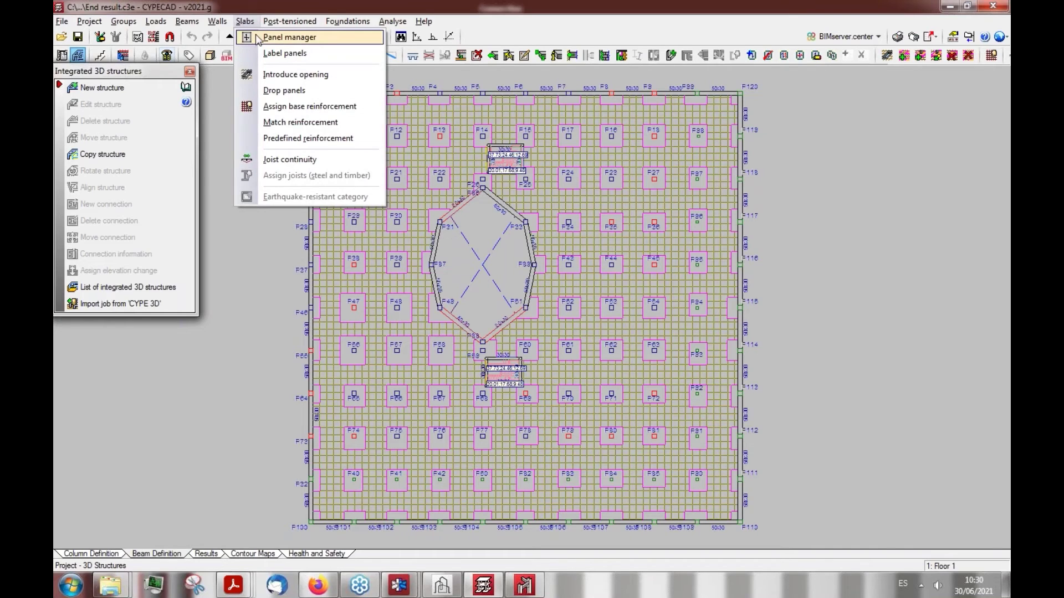
left_click(257, 38)
left_click(139, 91)
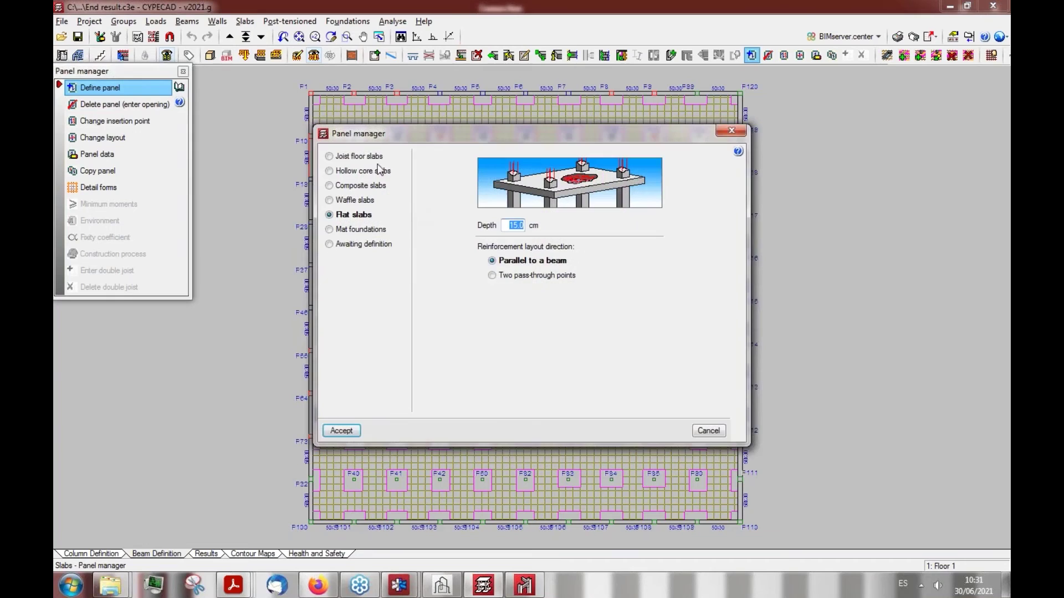
left_click_drag(388, 136, 312, 204)
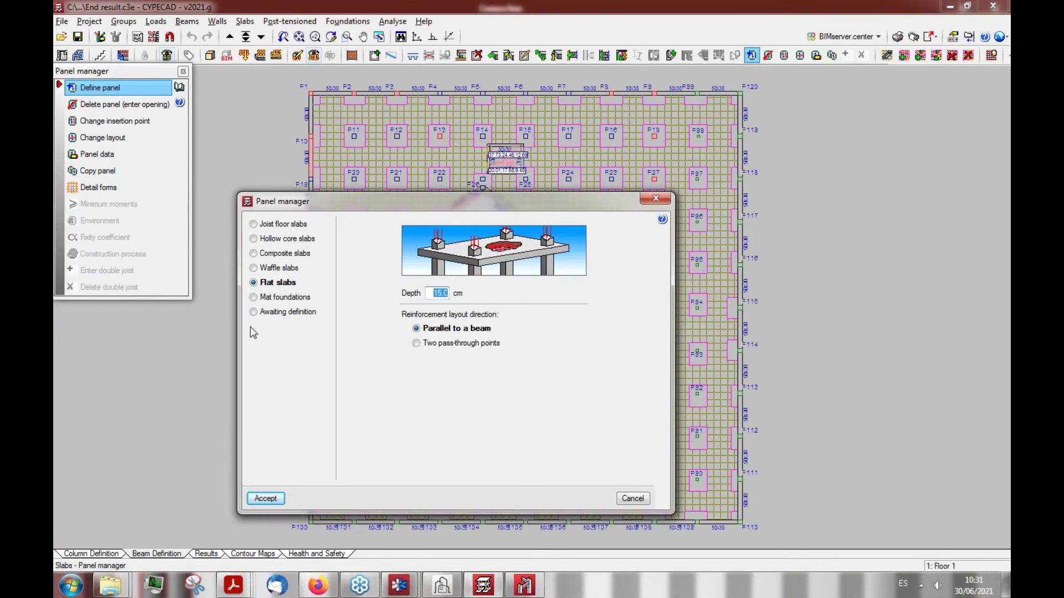
Show the composite slab options, including both deck types, the form deck list and the new series form, without creating a series
left_click(253, 254)
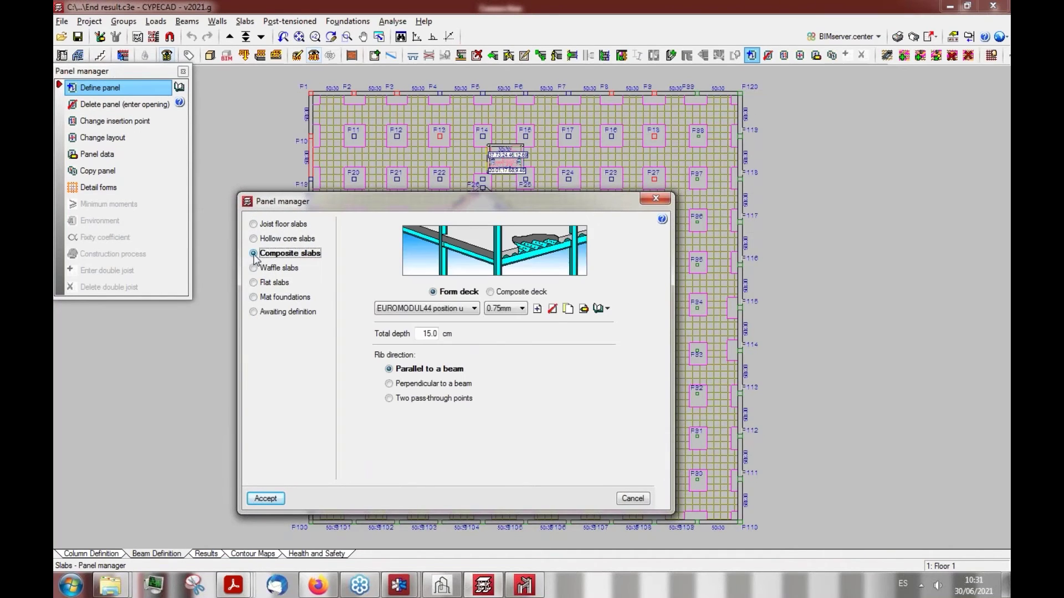
left_click(490, 292)
left_click(433, 293)
left_click(473, 309)
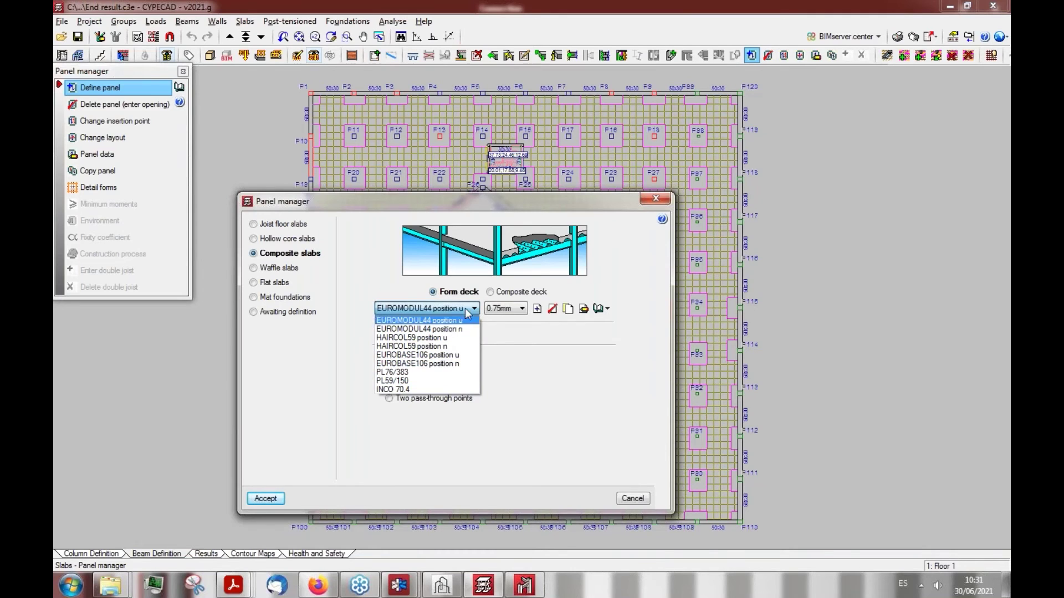
left_click(406, 293)
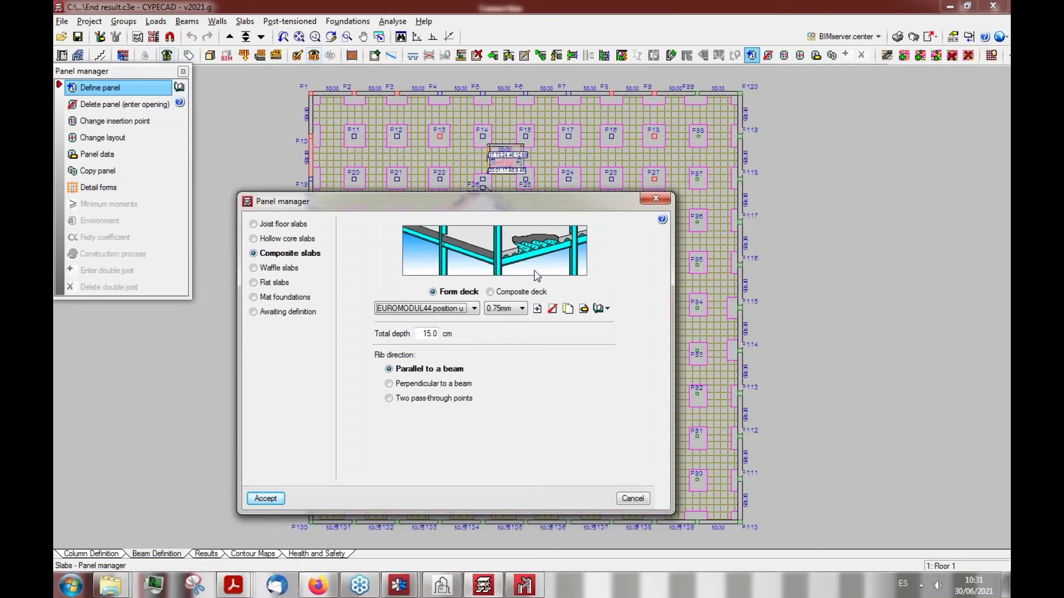
left_click(537, 309)
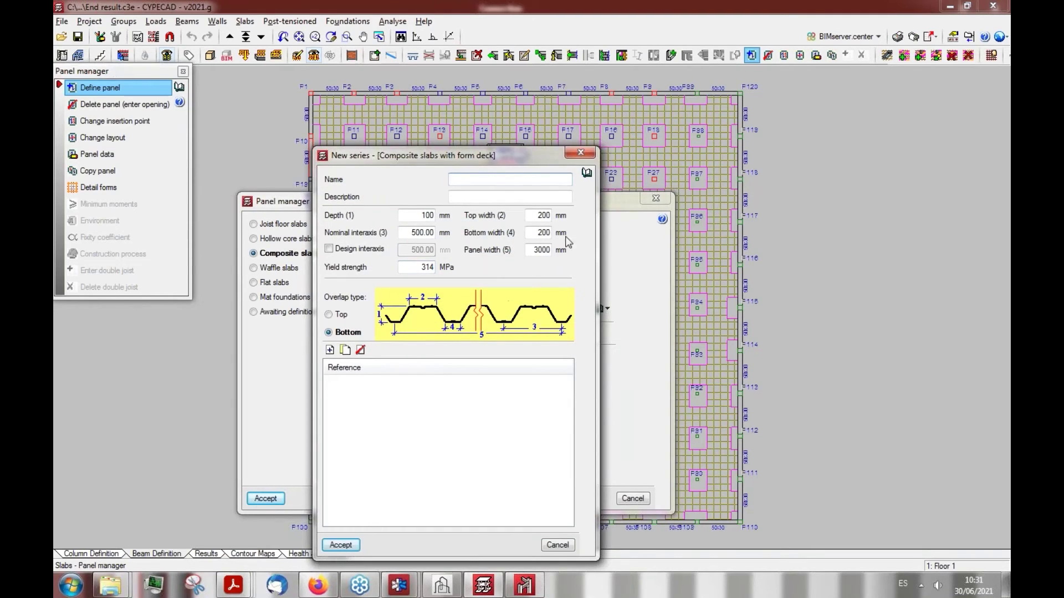
left_click(580, 152)
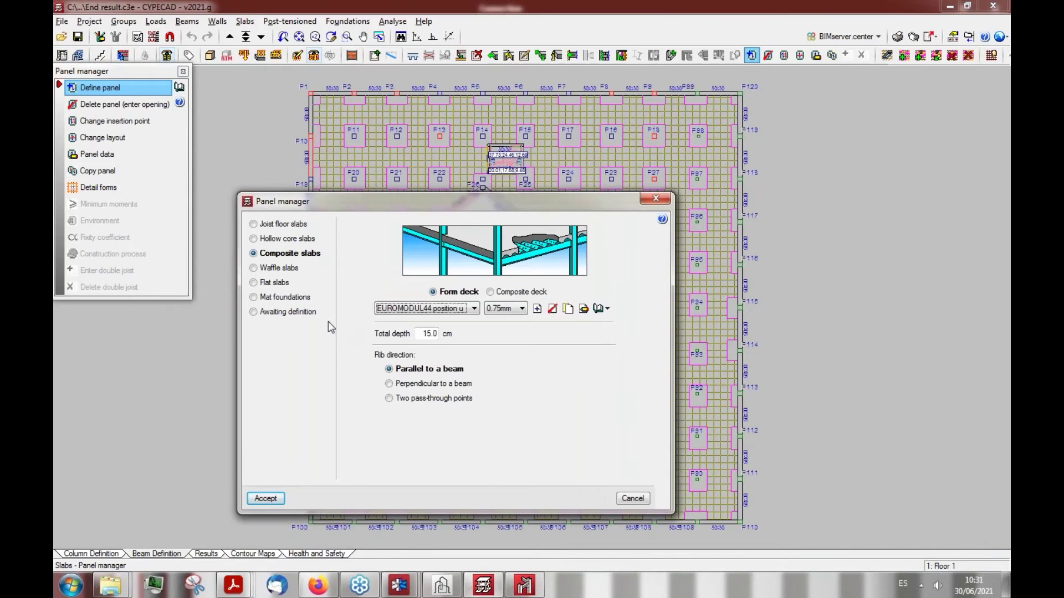
Show the Awaiting definition panel type with its depth options and leave the panel settings without defining a panel
mouse_move(304, 315)
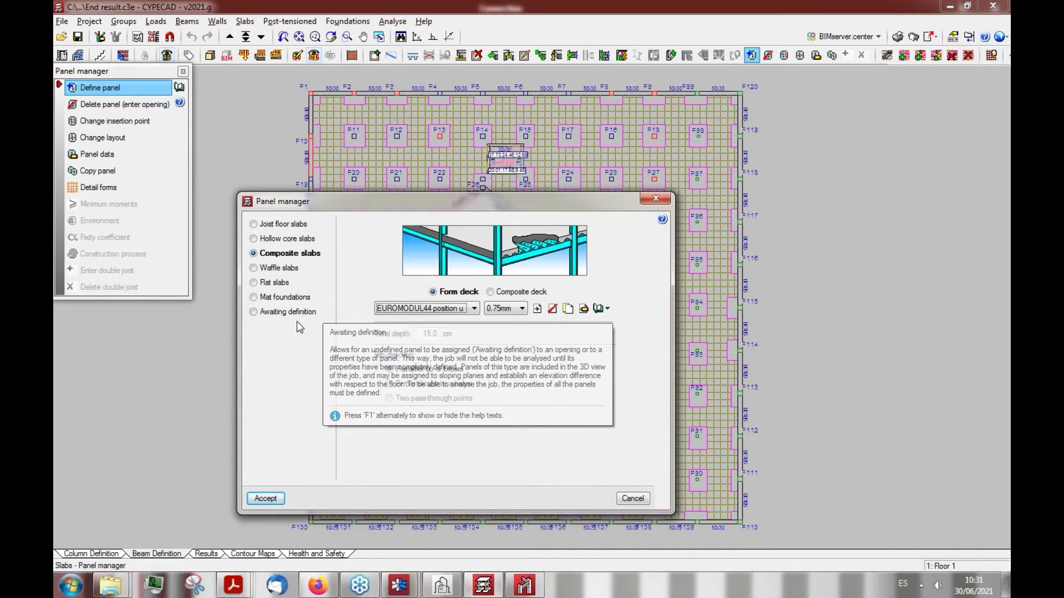
left_click(321, 313)
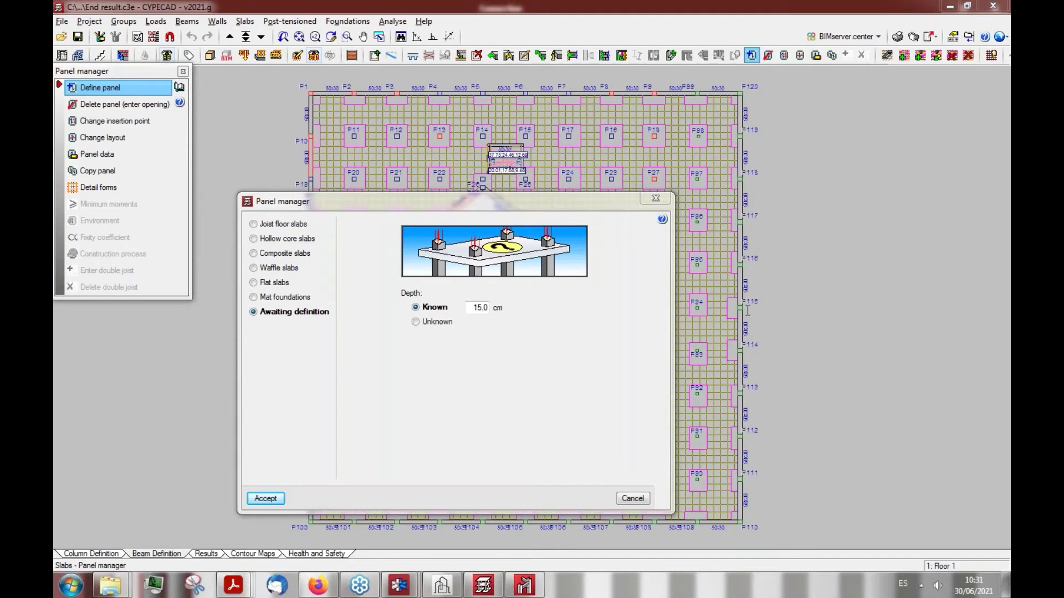
left_click(654, 199)
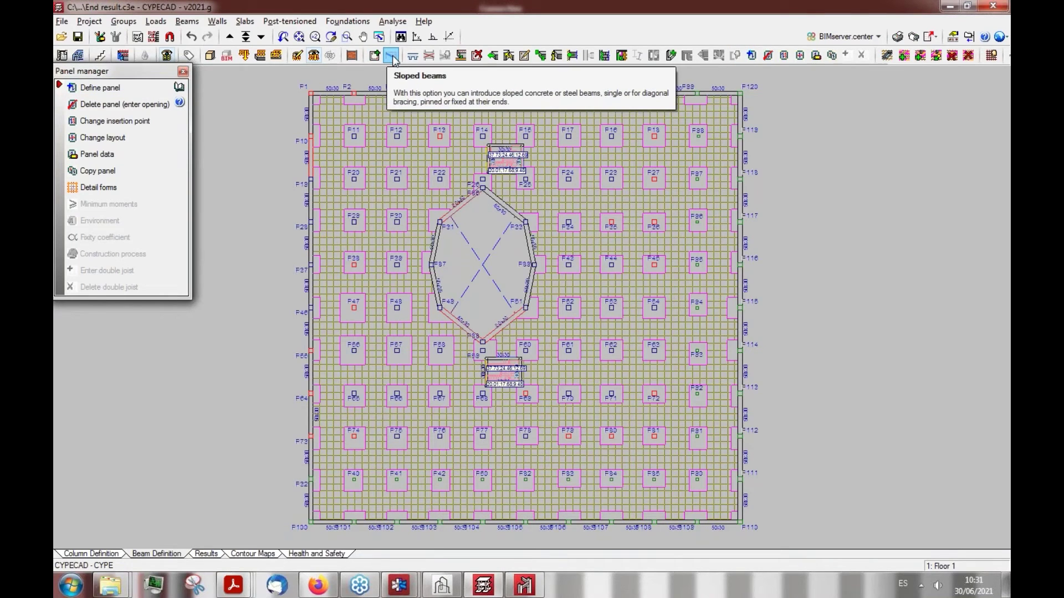
Show the sloped beam tools, look through the other beam options and leave the rectangular external edge options without introducing one
left_click(390, 57)
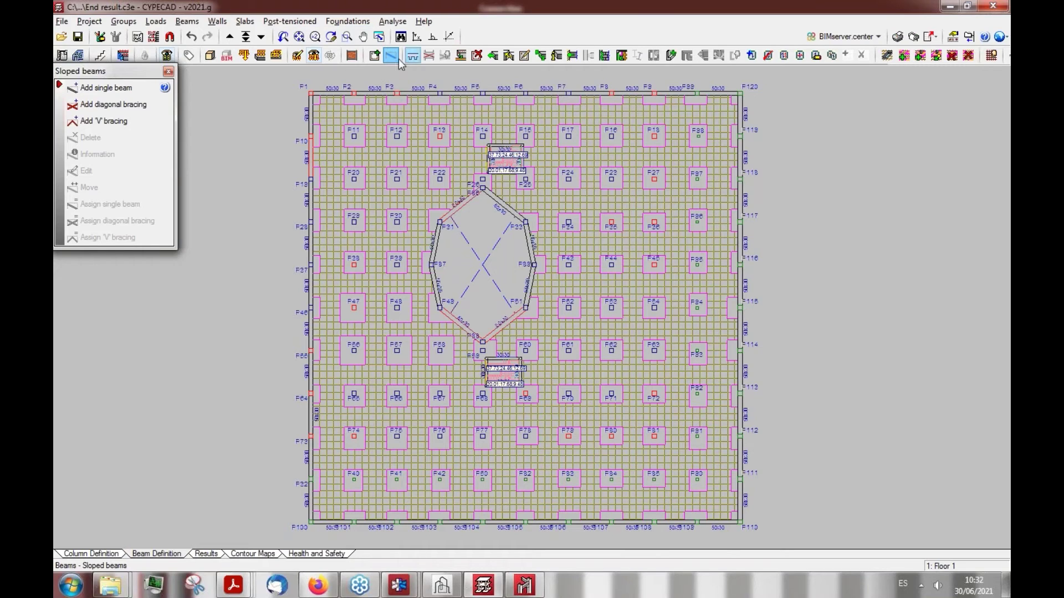
left_click(245, 21)
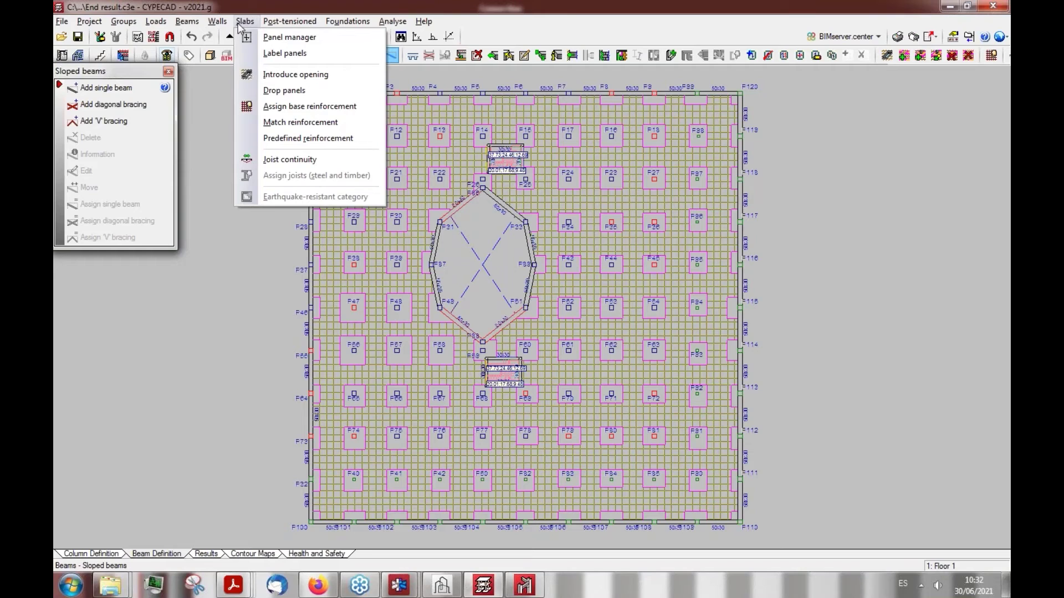
mouse_move(188, 21)
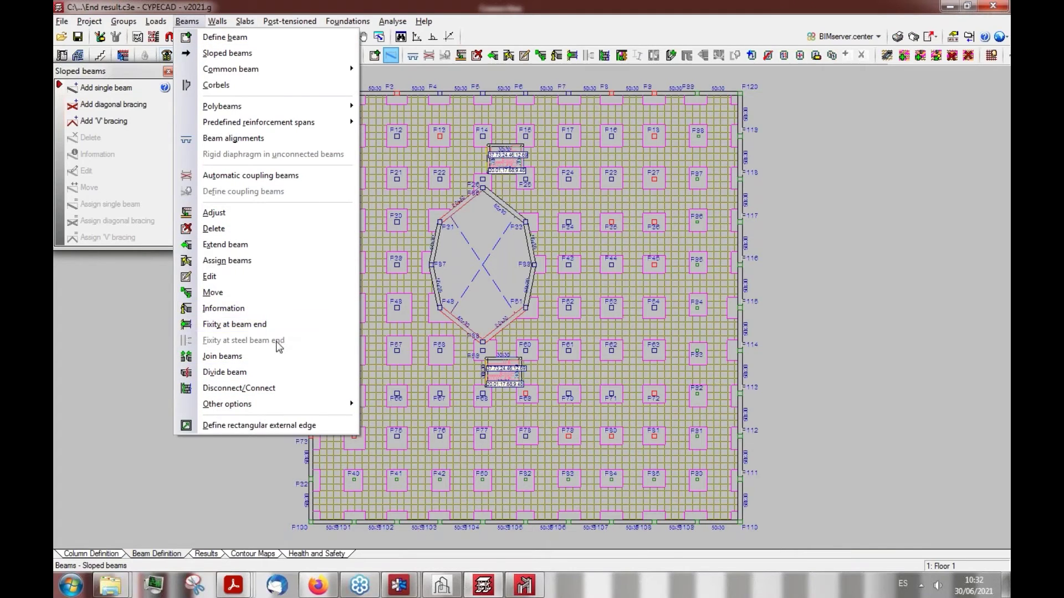
mouse_move(261, 405)
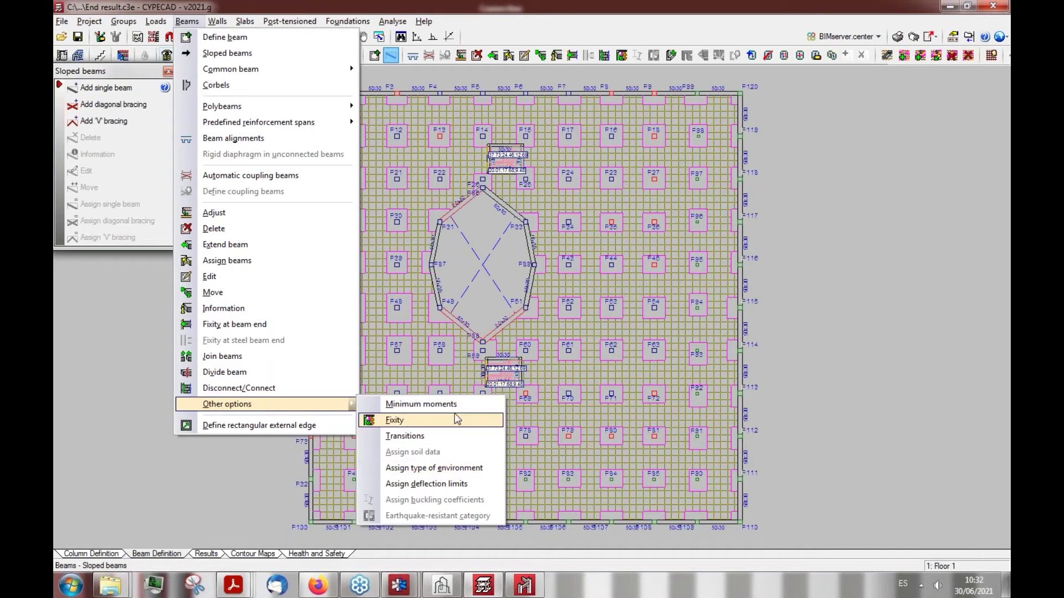
left_click(271, 427)
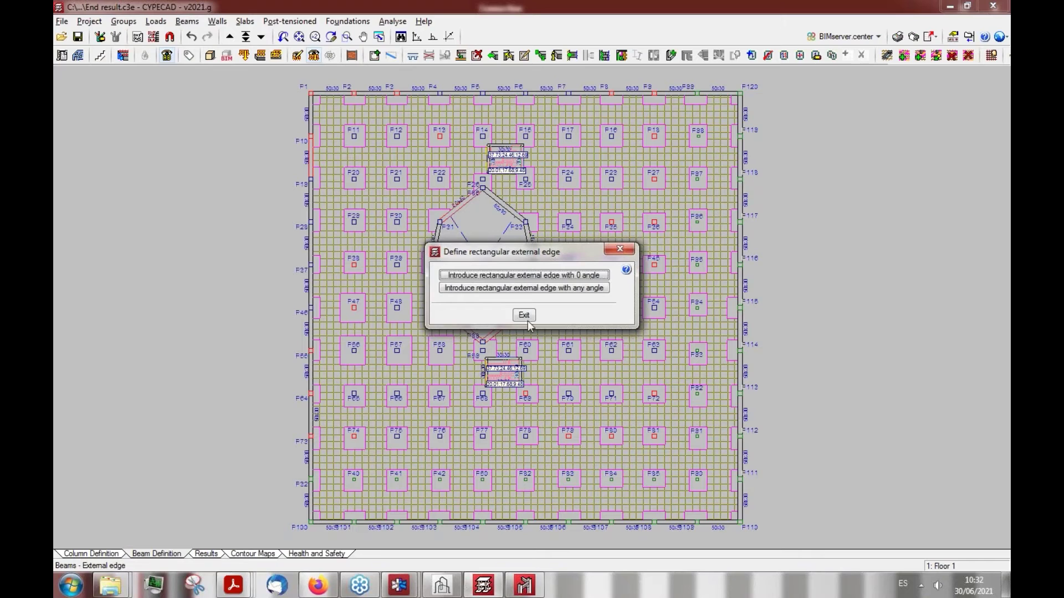
left_click(526, 316)
Bring up the project file manager and look for projects in the desktop Documents and Practicas folders
scroll(541, 89, "up", 1)
scroll(541, 90, "up", 1)
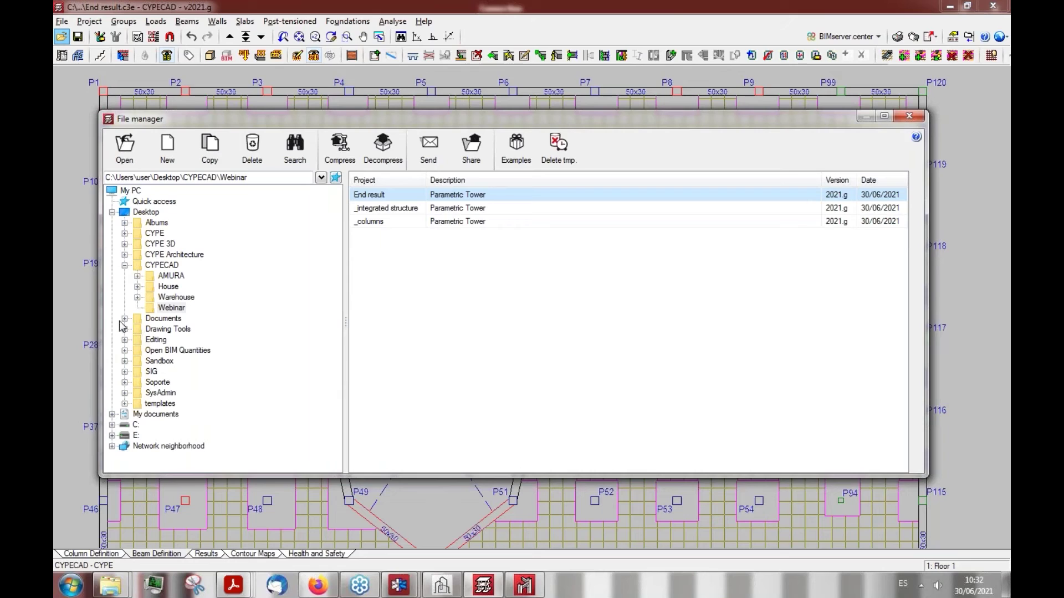
left_click(153, 319)
left_click(125, 319)
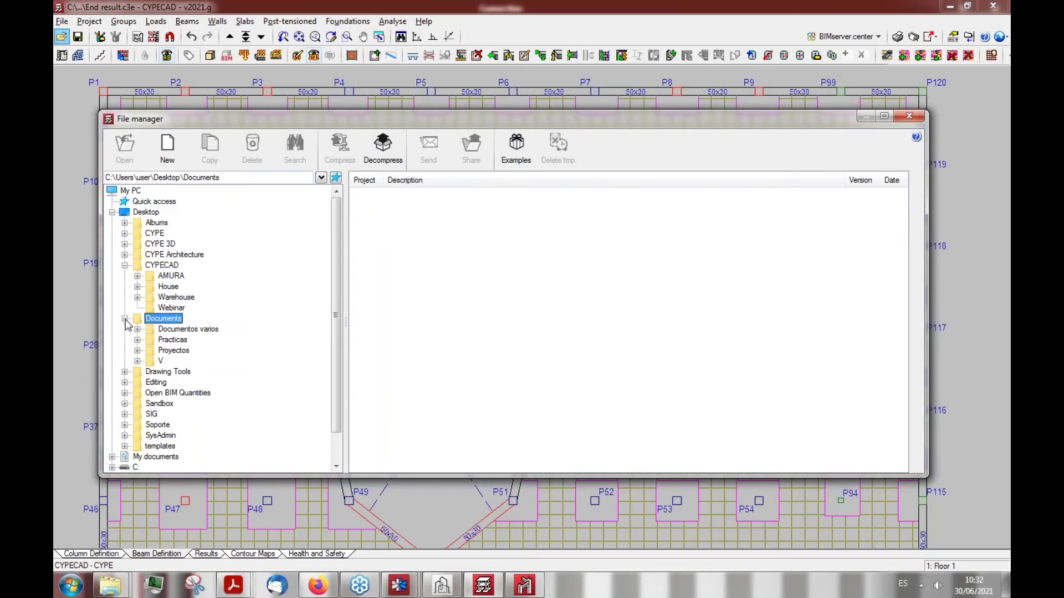
left_click(172, 340)
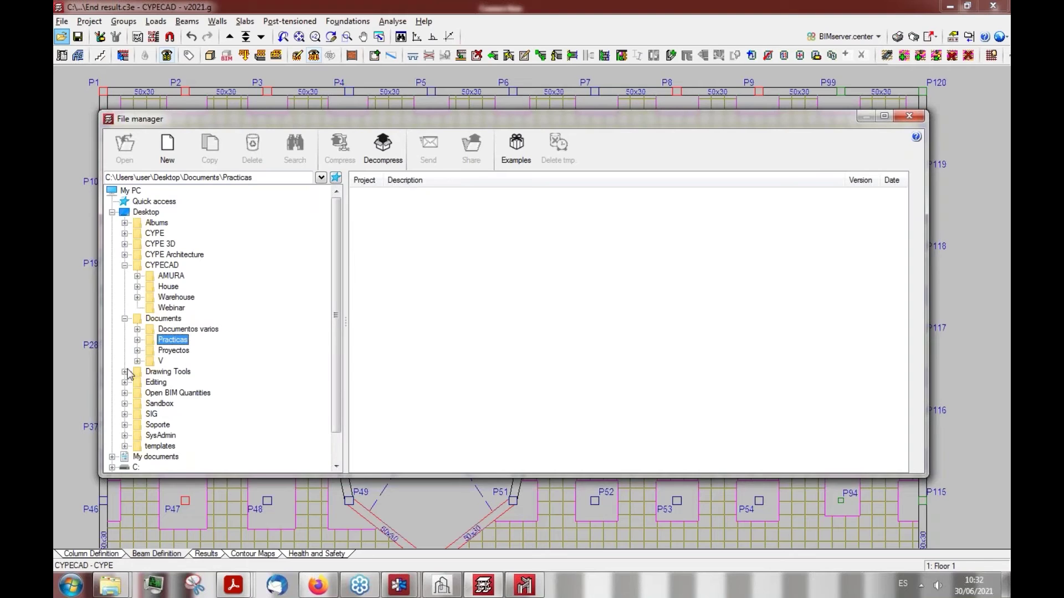
left_click(136, 191)
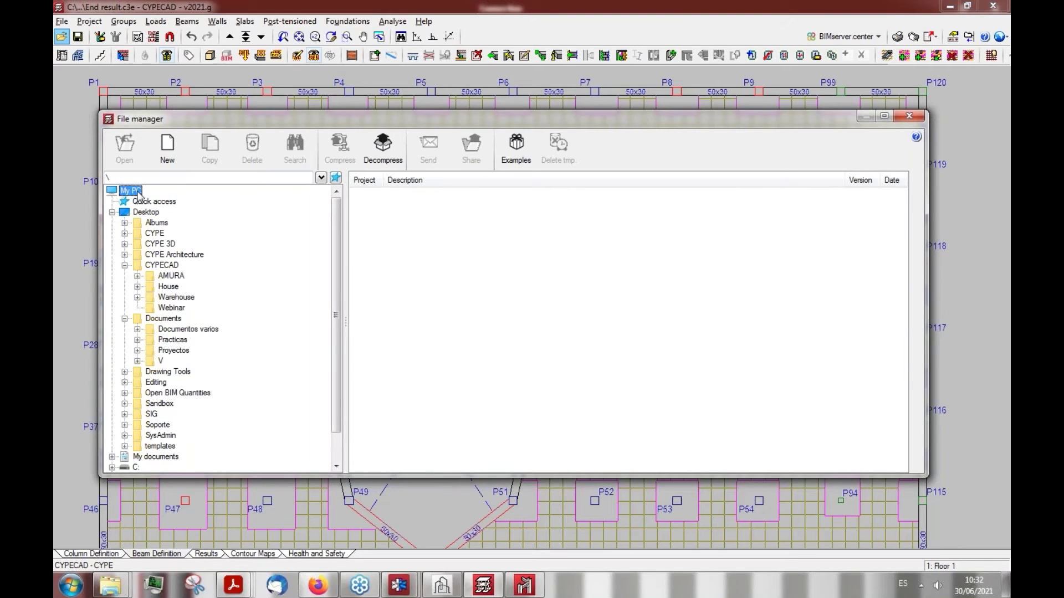
left_click_drag(340, 258, 339, 272)
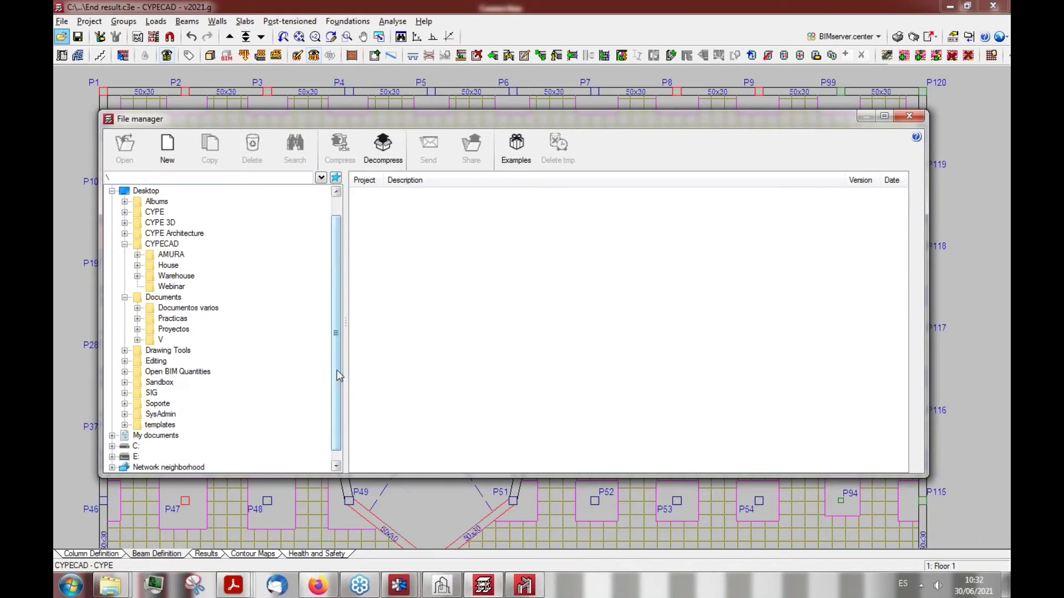
Go to the C:\CYPE Ingenieros\Proyectos\CYPECAD folder in the file manager to list its projects
left_click(113, 446)
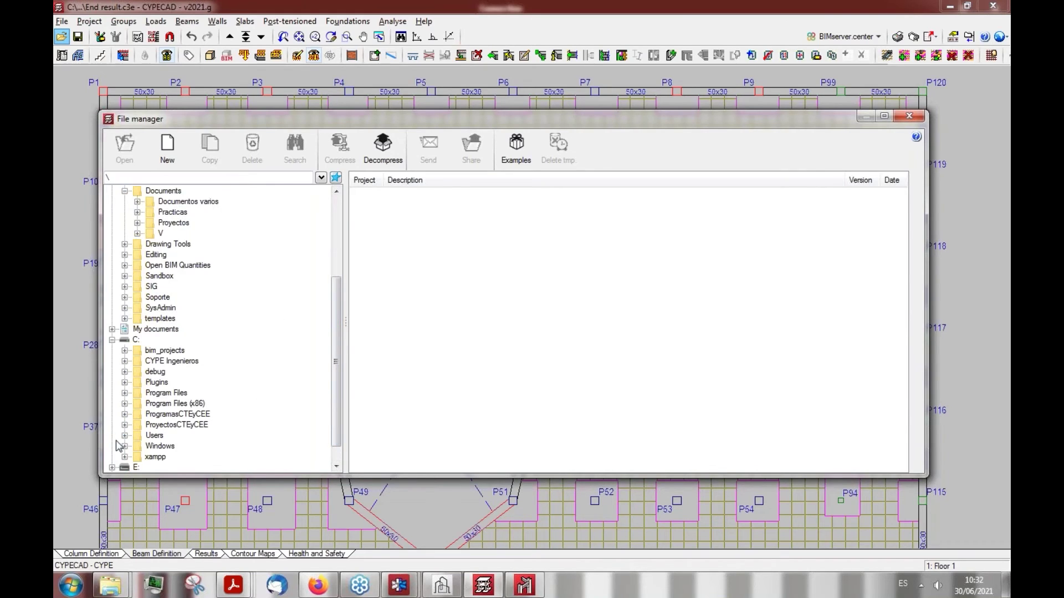
left_click(124, 404)
scroll(125, 305, "up", 2)
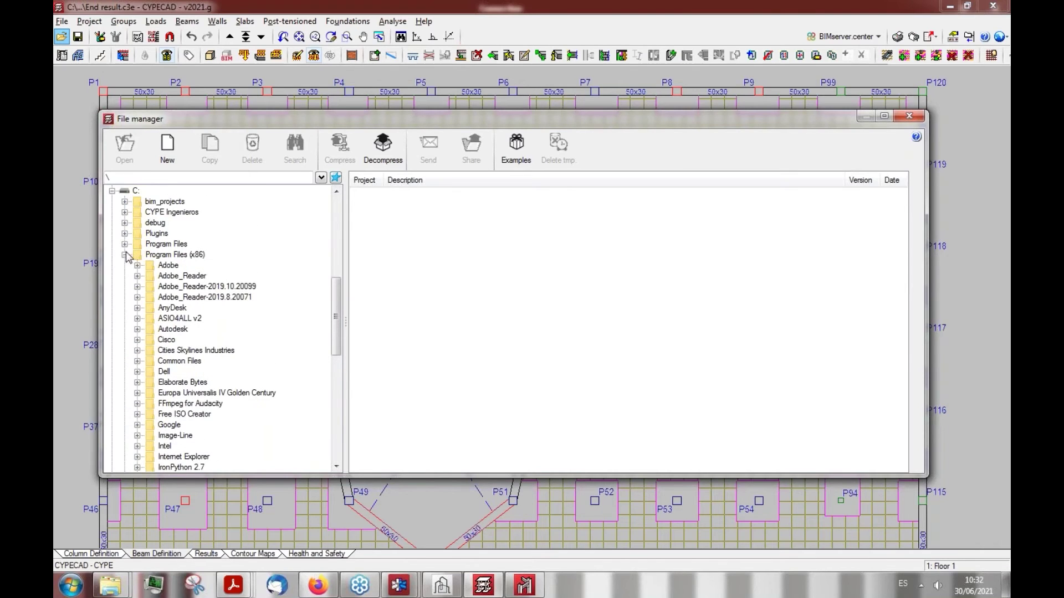
left_click(125, 212)
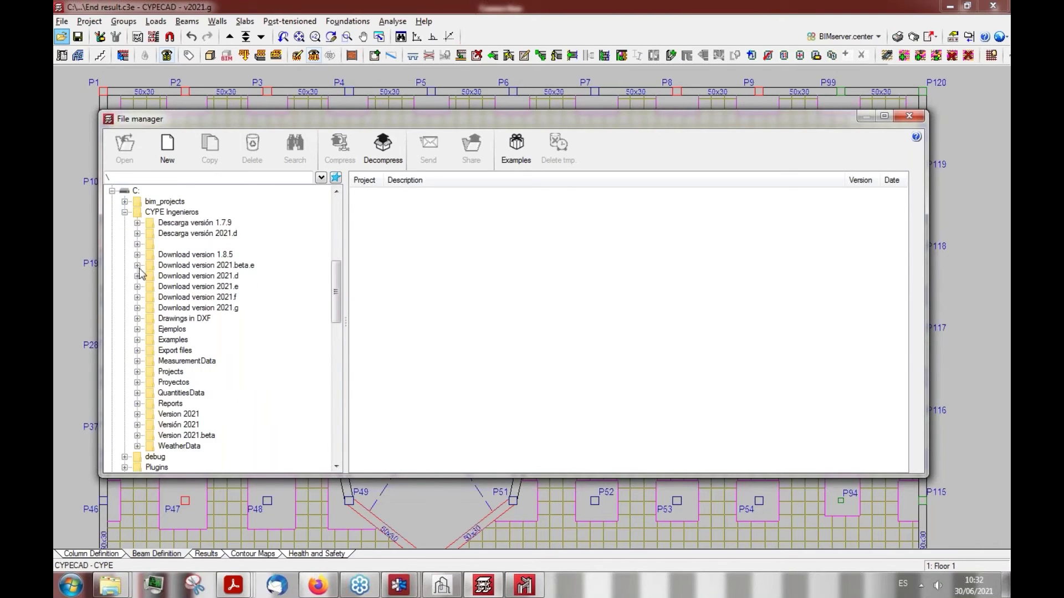
left_click(137, 383)
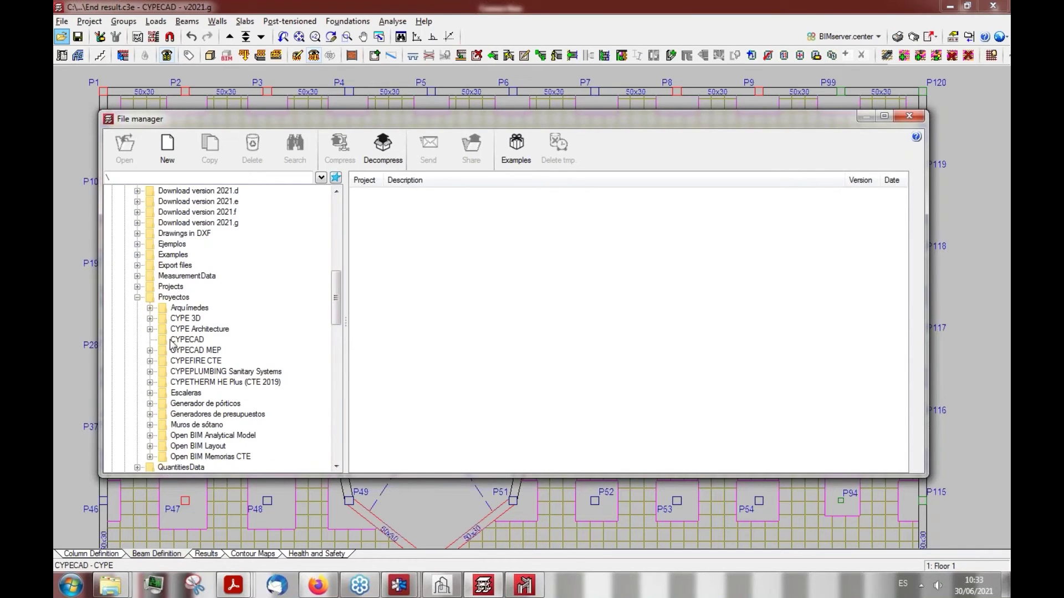
left_click(181, 340)
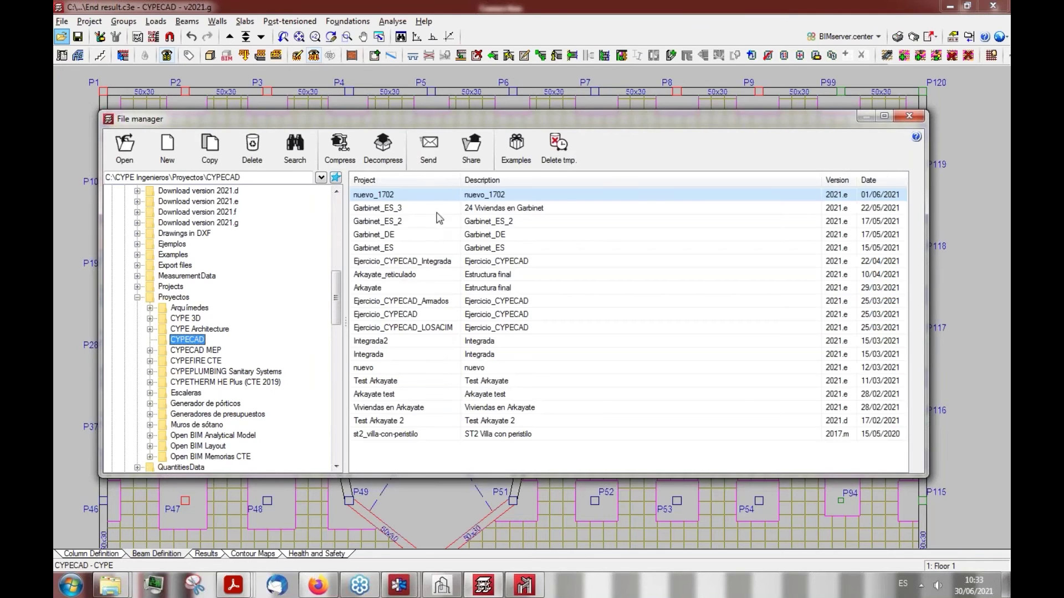
Open the nuevo_1702 project in the current version without saving a copy and close its analysis error report
double_click(423, 201)
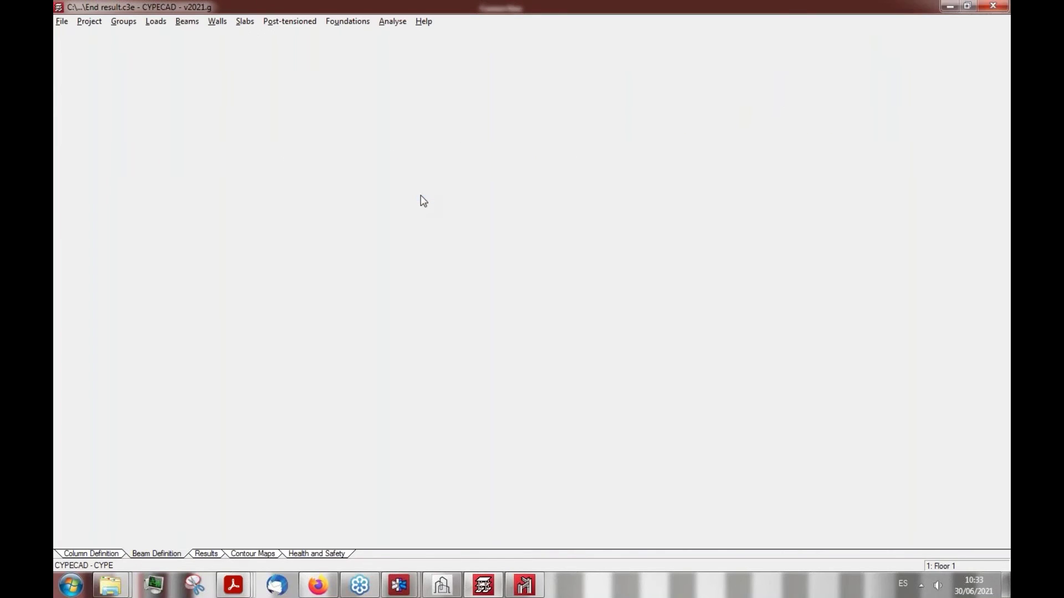
left_click_drag(418, 243, 277, 241)
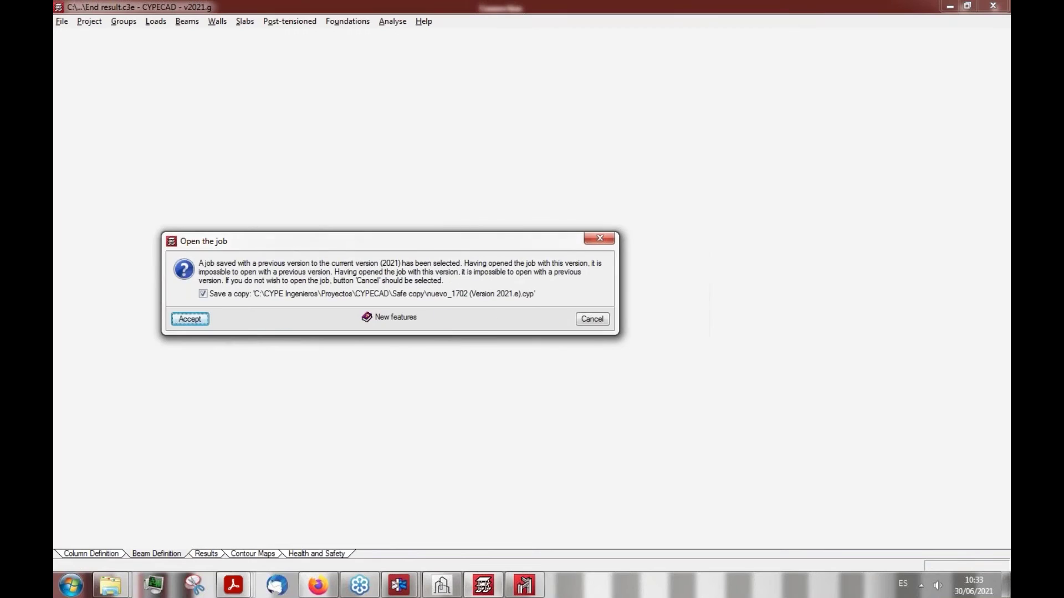
left_click(203, 294)
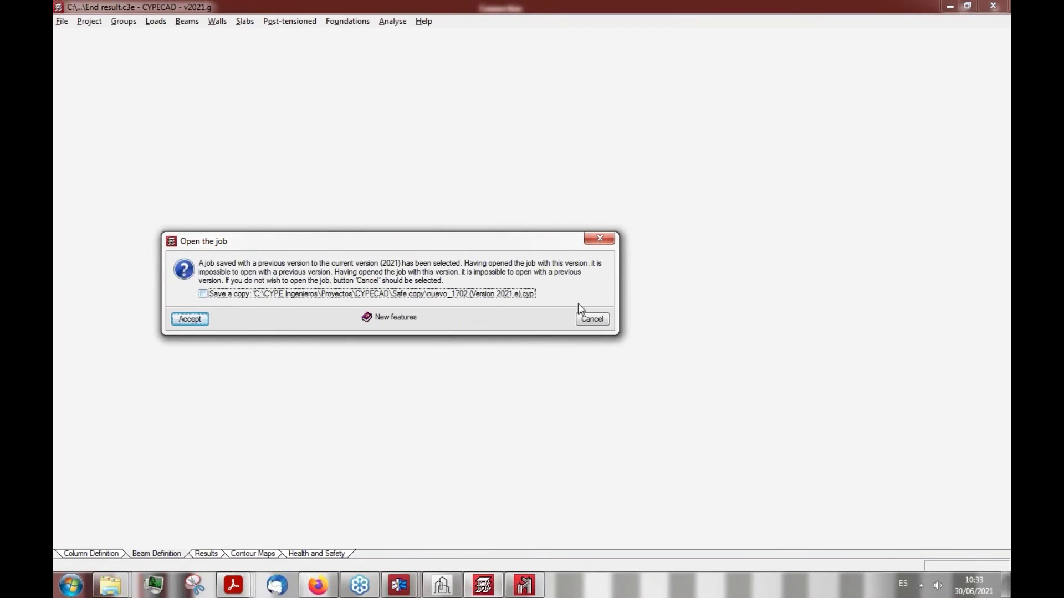
left_click(198, 319)
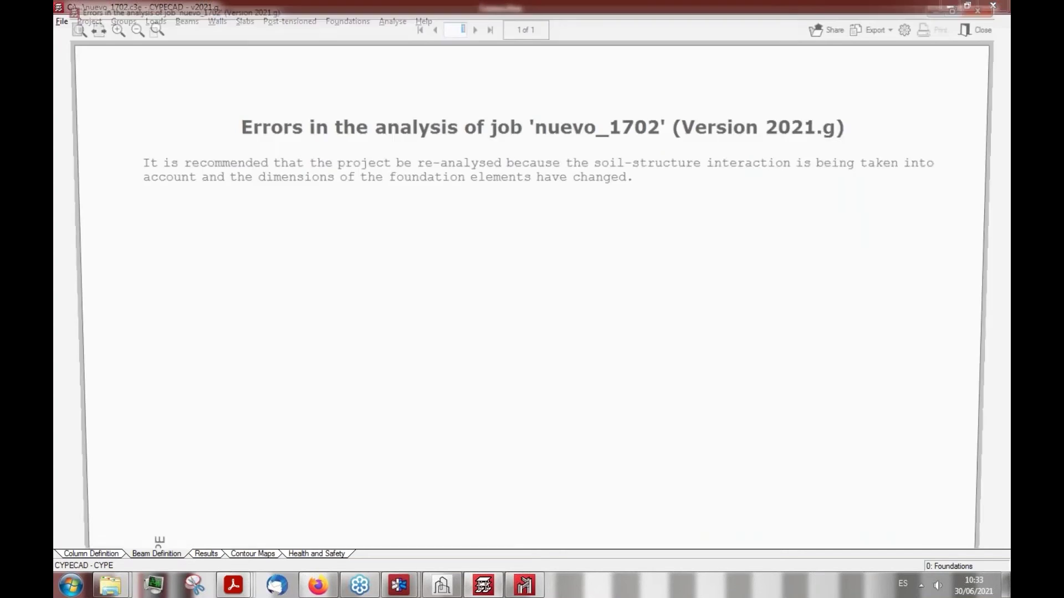
left_click(992, 7)
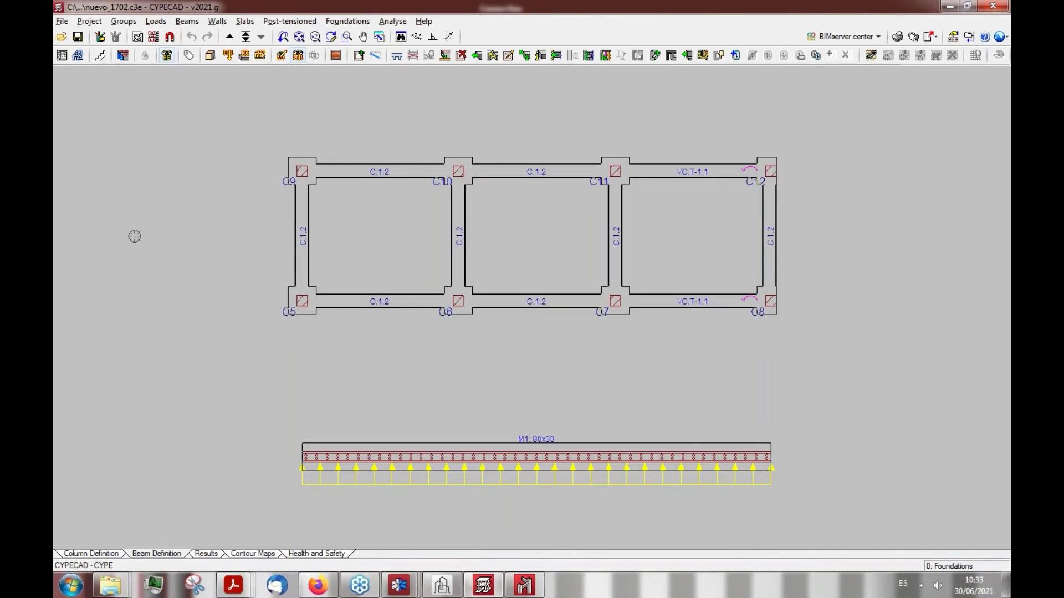
Show the 3D view of the whole building and examine its sloped roof, beams and columns from several sides
left_click(210, 56)
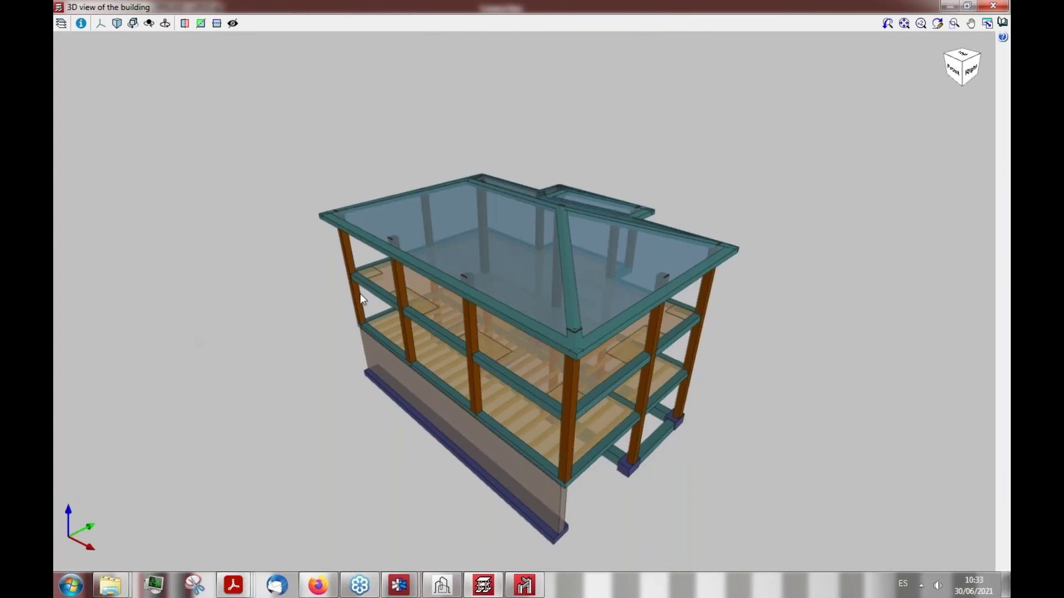
left_click_drag(506, 247, 310, 244)
scroll(491, 225, "up", 3)
left_click_drag(479, 220, 438, 181)
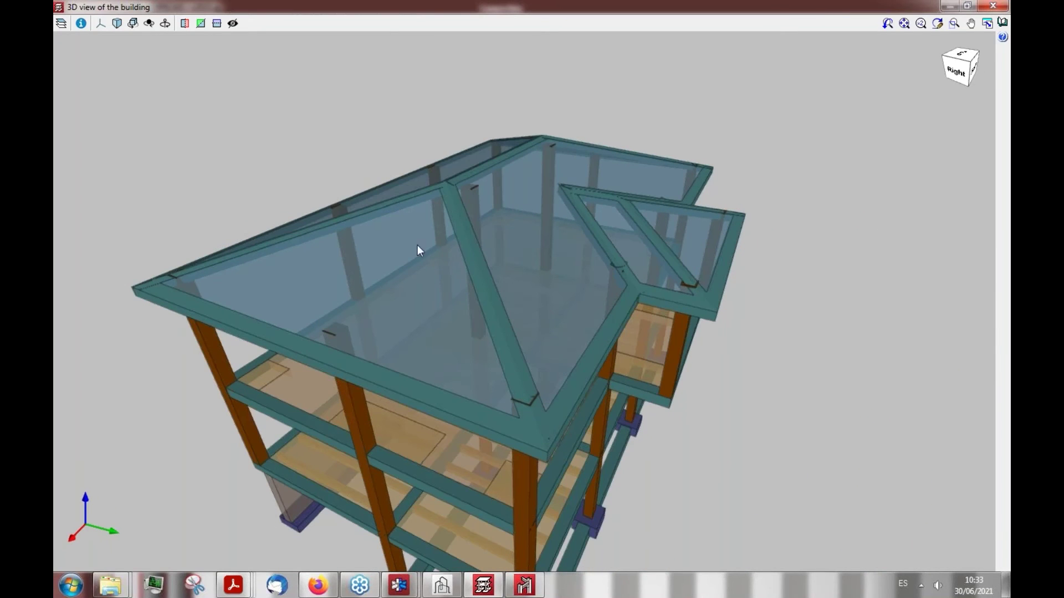
left_click_drag(436, 242, 341, 320)
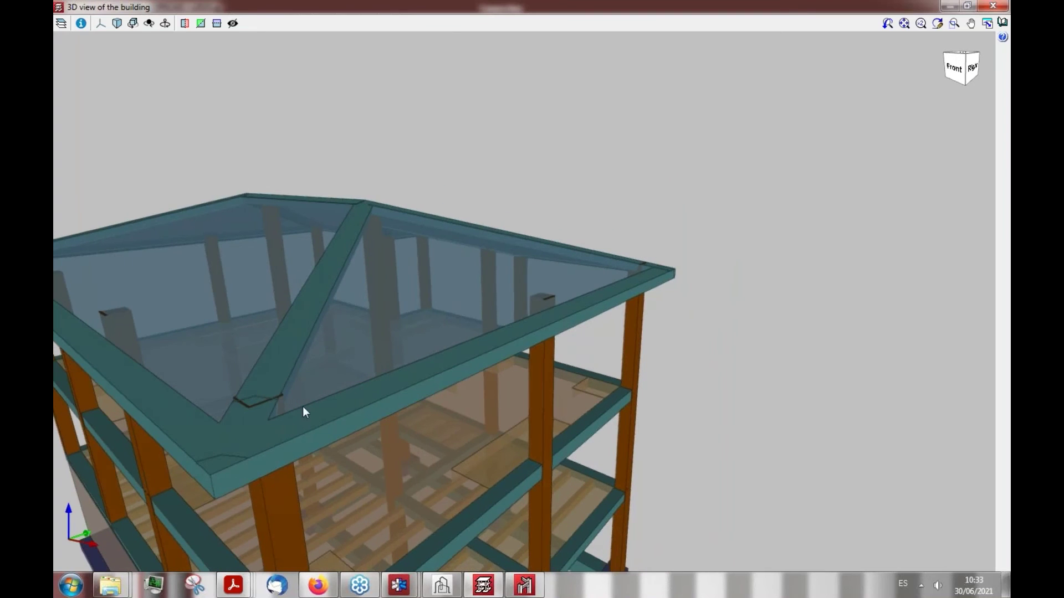
left_click_drag(463, 299, 344, 289)
left_click_drag(371, 205, 419, 168)
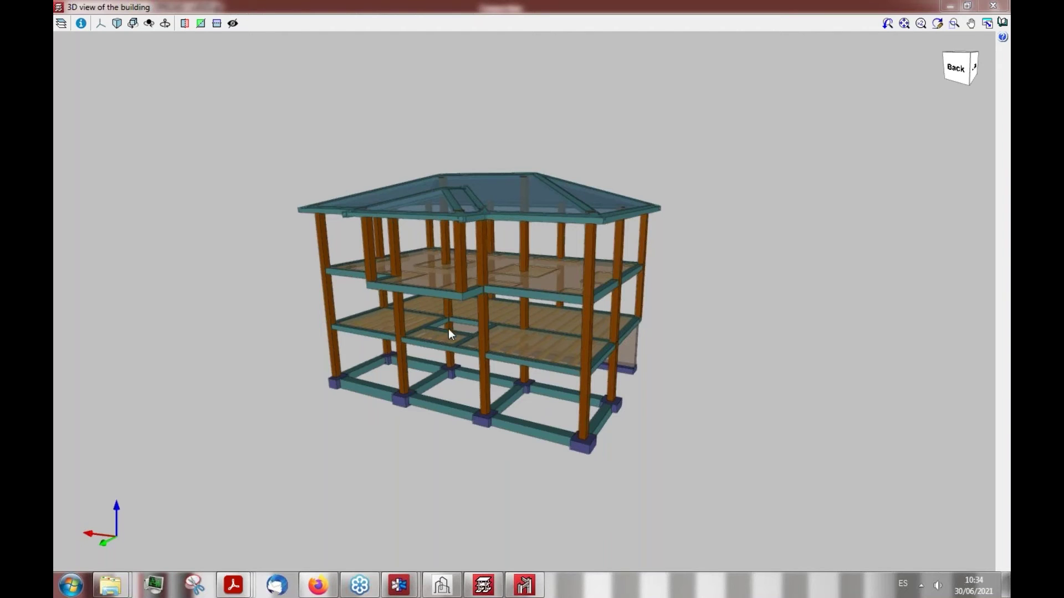
Close the 3D building view and open the properties of reinforced concrete wall M1 in the foundations plan for editing
left_click(993, 6)
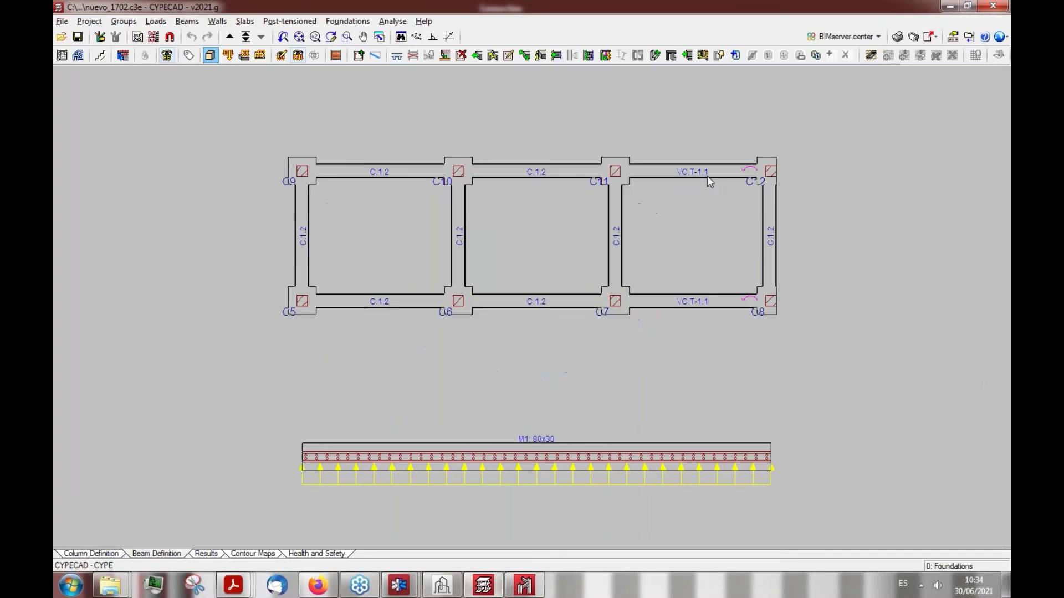
scroll(391, 462, "down", 2)
scroll(592, 462, "up", 2)
scroll(639, 464, "up", 1)
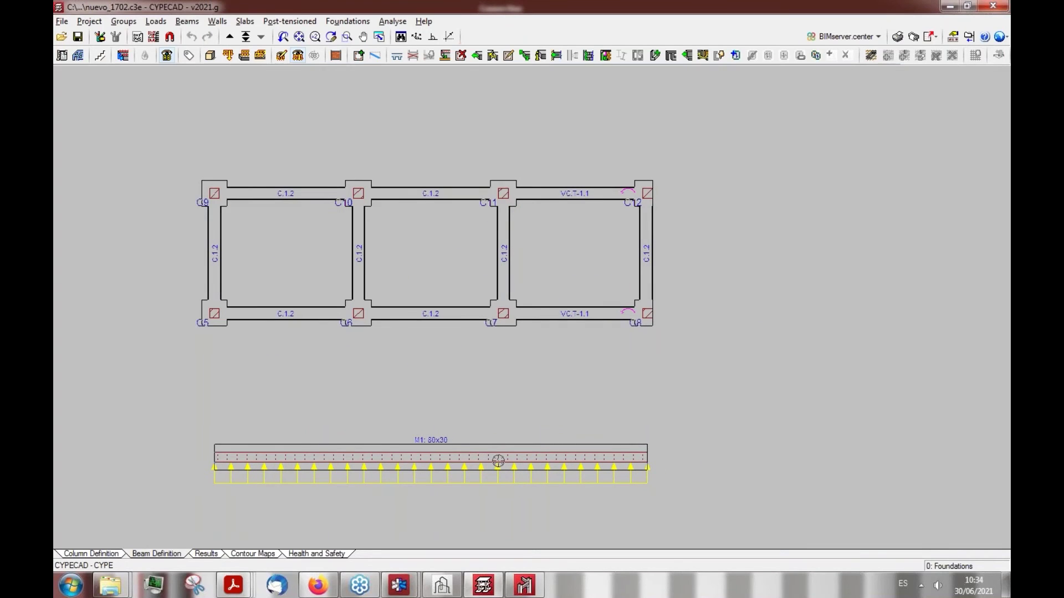
scroll(502, 461, "up", 1)
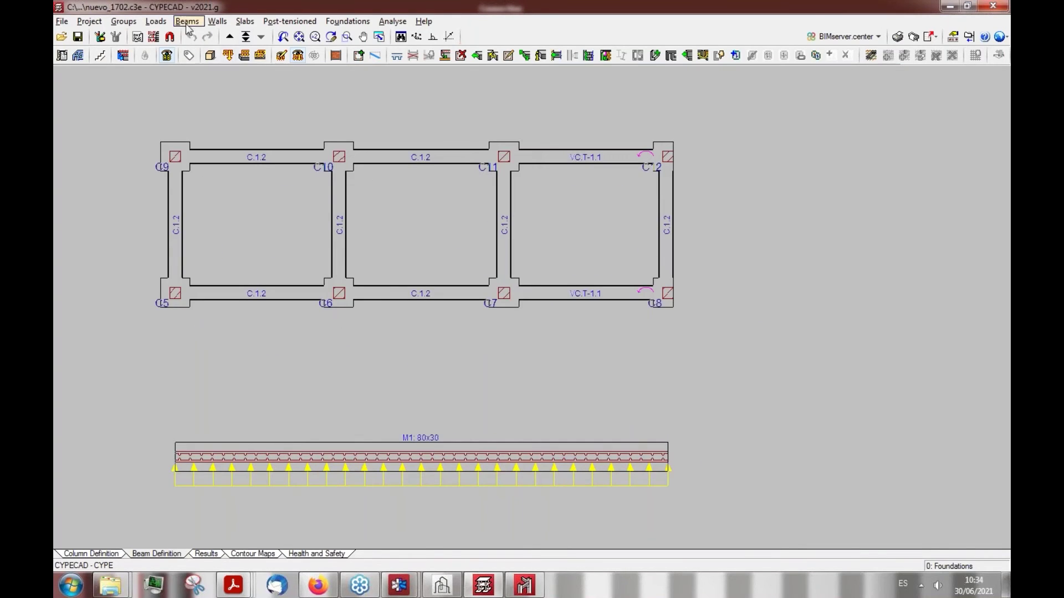
left_click(217, 21)
left_click(258, 155)
left_click(389, 455)
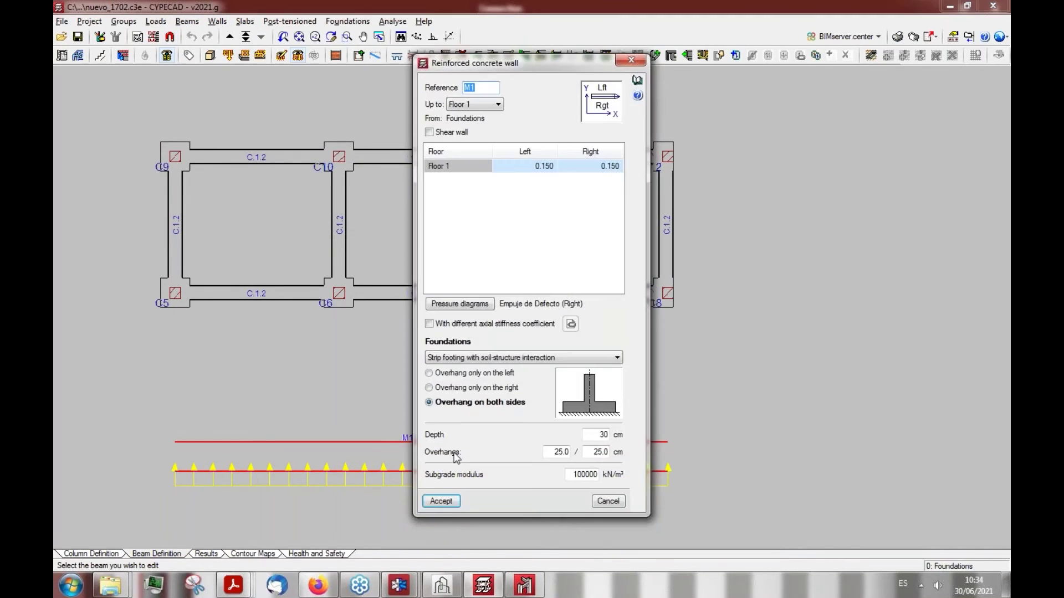
Open the pressure diagrams acting on the wall and add a second diagram row with the reference Empuje de Defecto
left_click(453, 304)
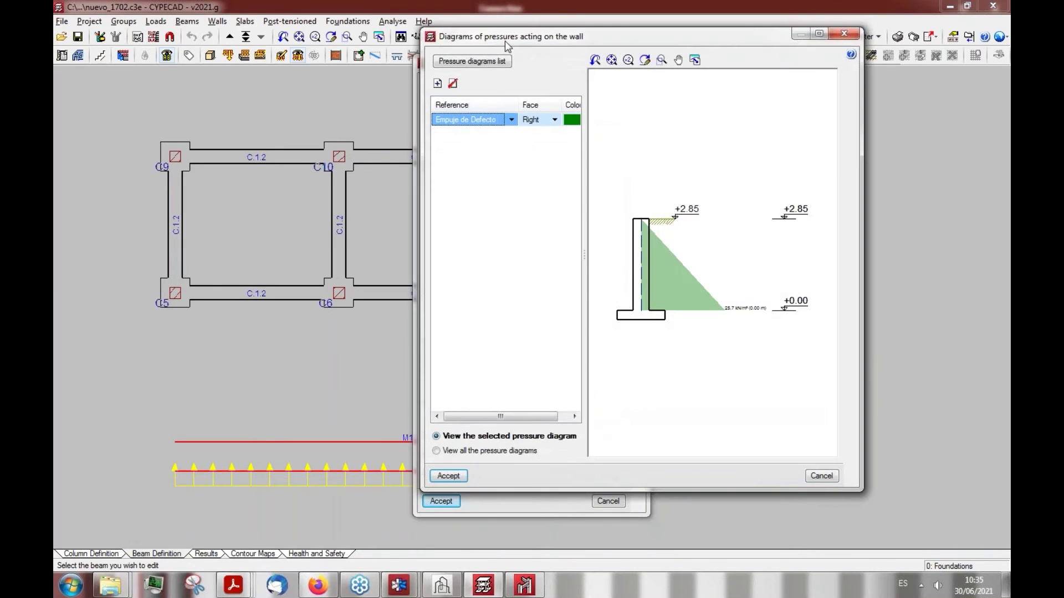
left_click_drag(516, 41, 296, 51)
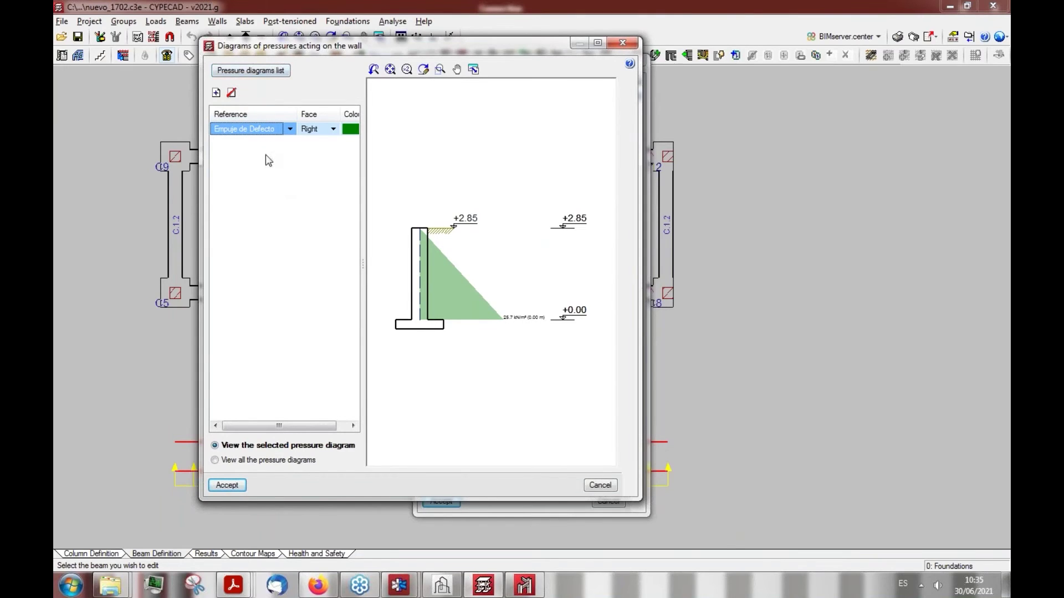
left_click(216, 93)
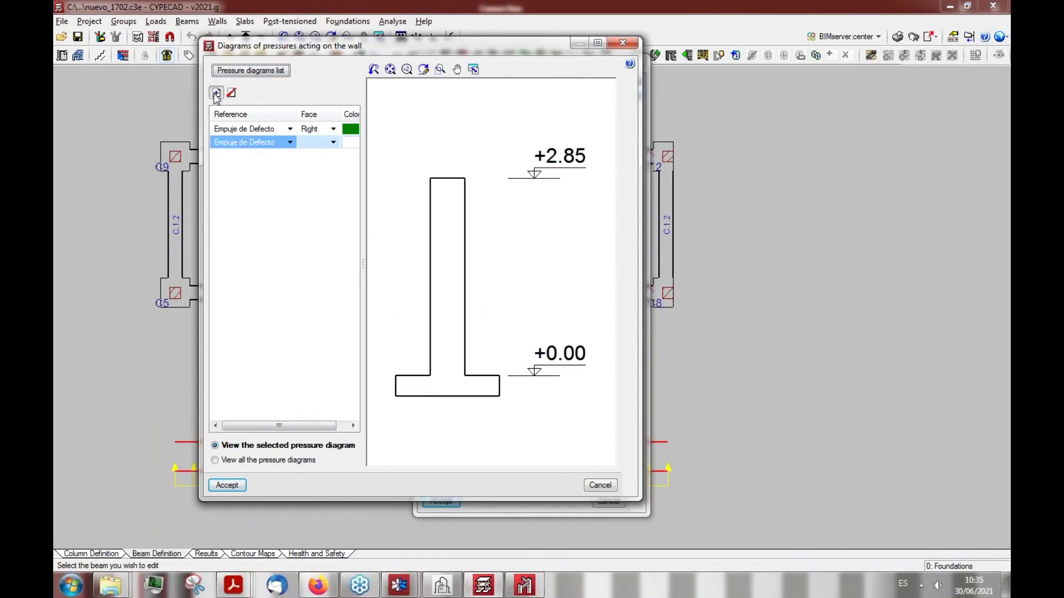
left_click(290, 143)
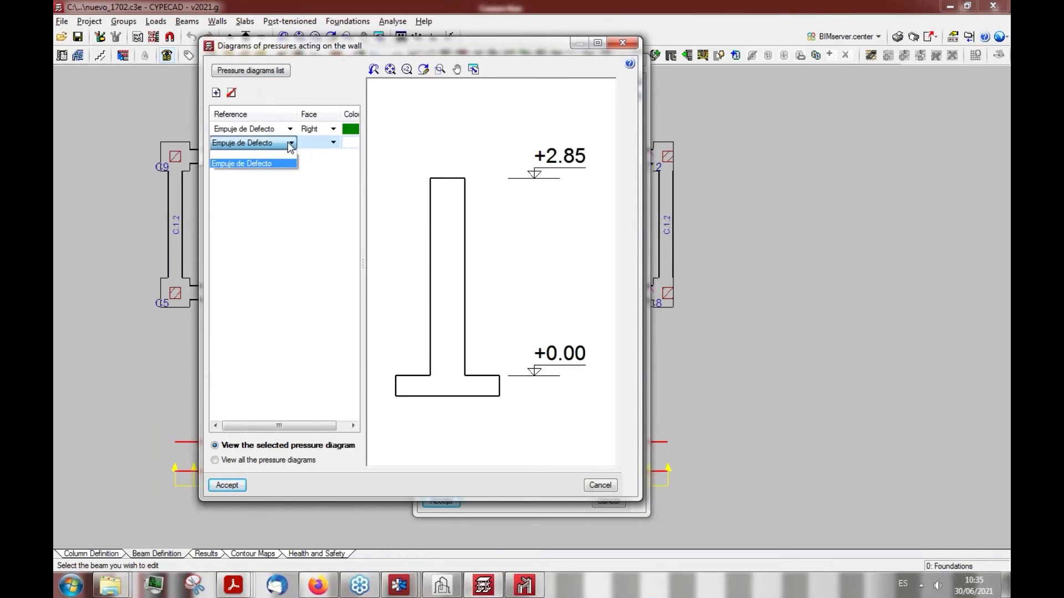
left_click(290, 143)
right_click(260, 145)
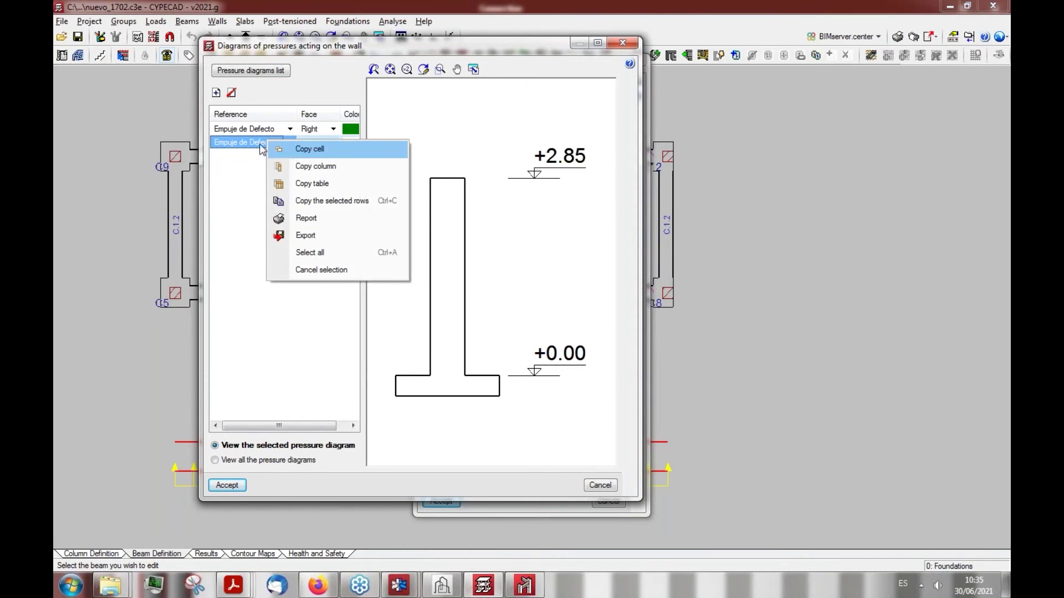
left_click(248, 145)
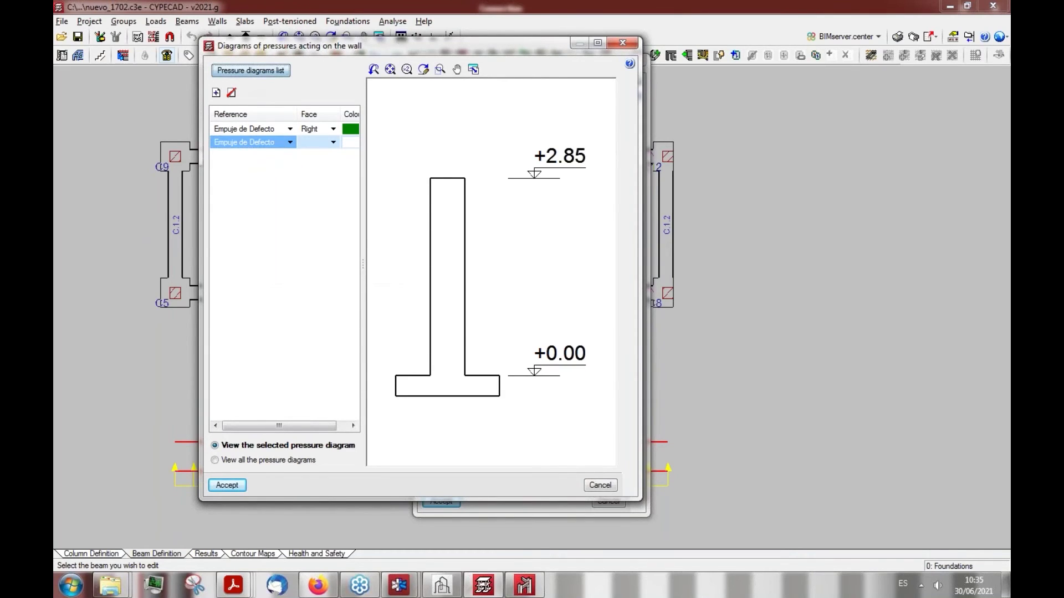
Include a water table up to 1.00 m in the Empuje de Defecto pressure definition and consult the typical soil values without importing any
left_click(251, 71)
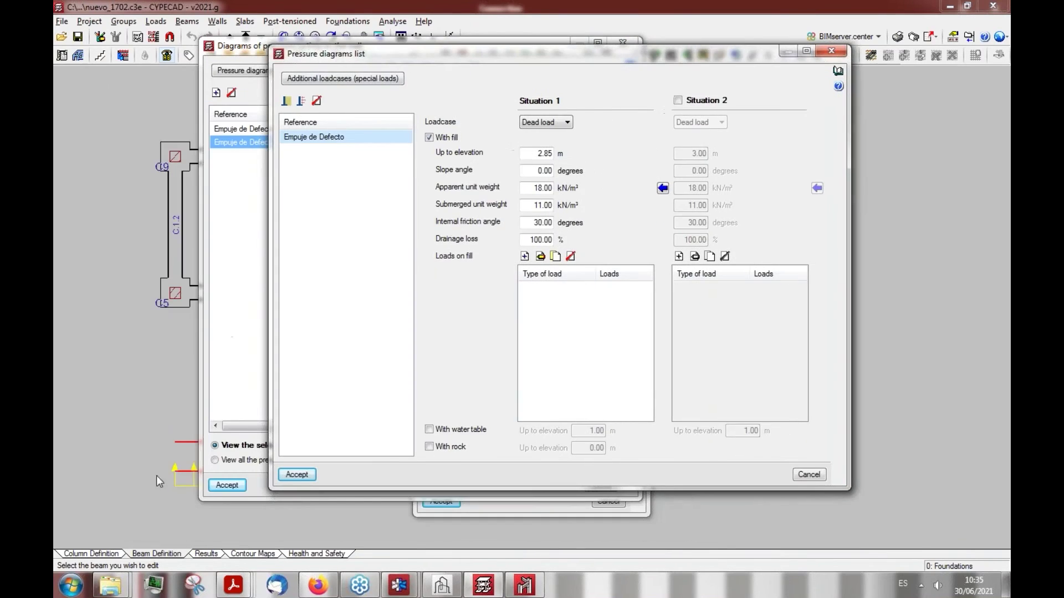
left_click_drag(534, 55, 348, 66)
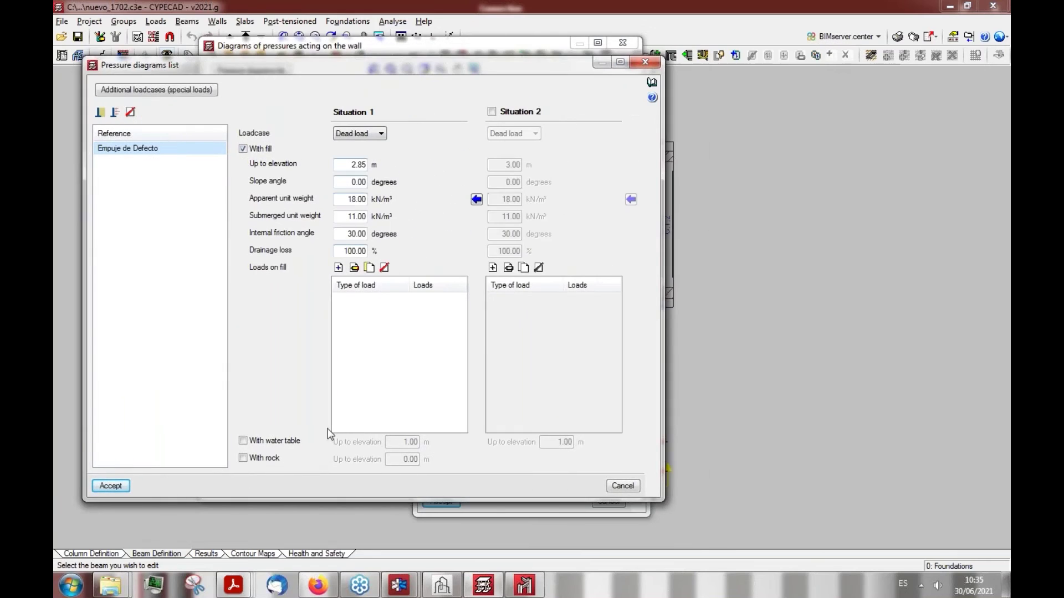
left_click(243, 442)
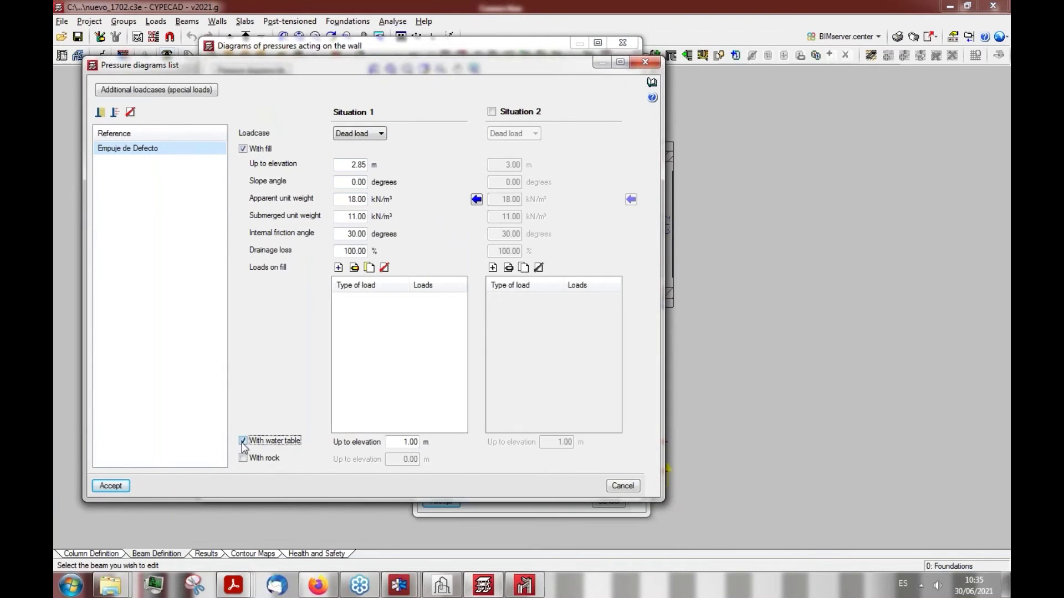
left_click(396, 442)
left_click(476, 200)
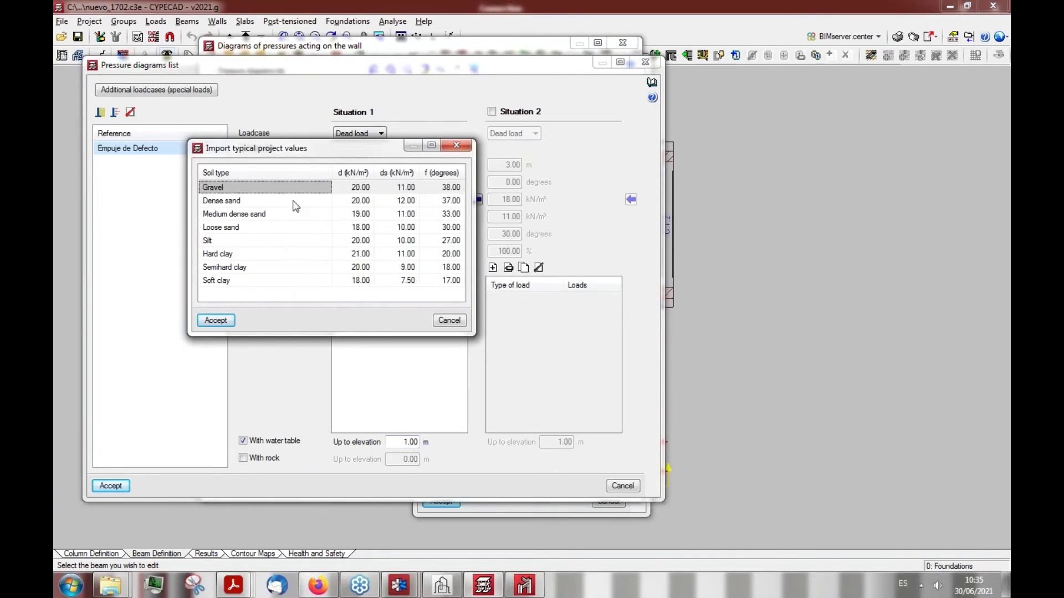
left_click(448, 322)
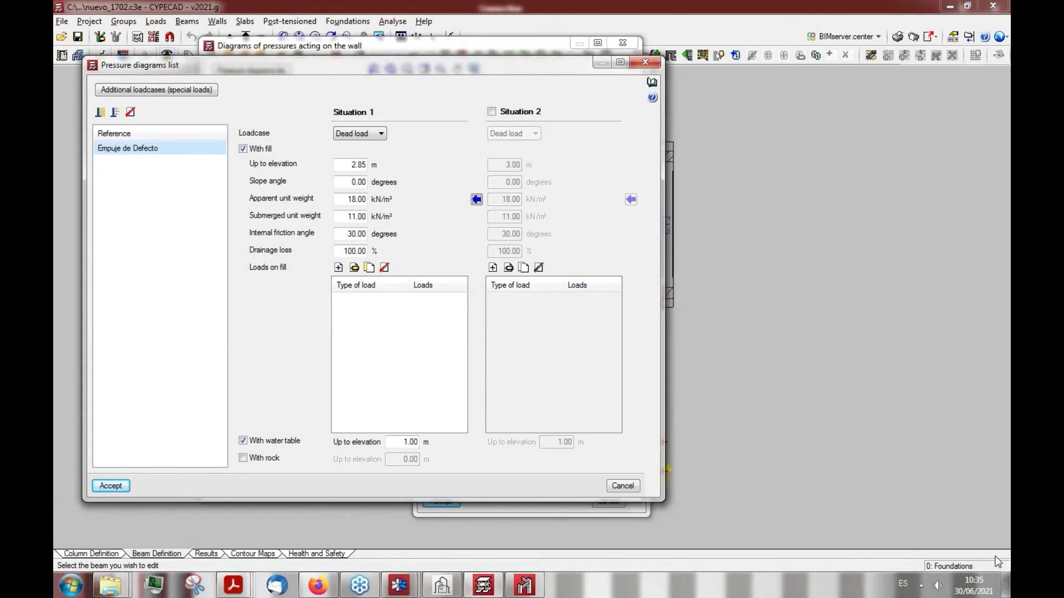
Bring up the CYPE 2021 program launcher and start Embedded retaining walls from its structures programs
left_click(924, 585)
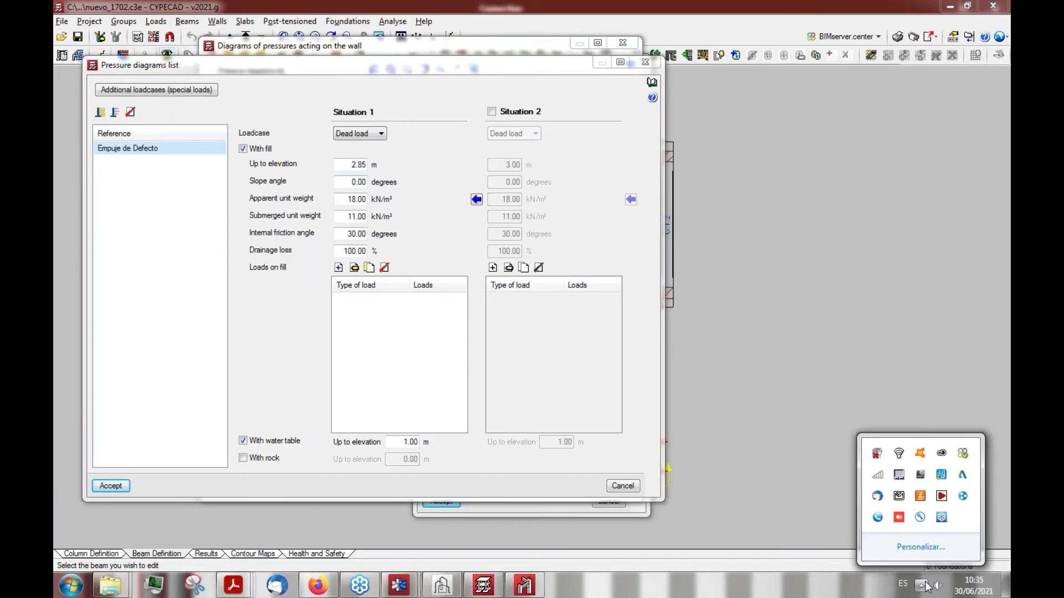
left_click(942, 499)
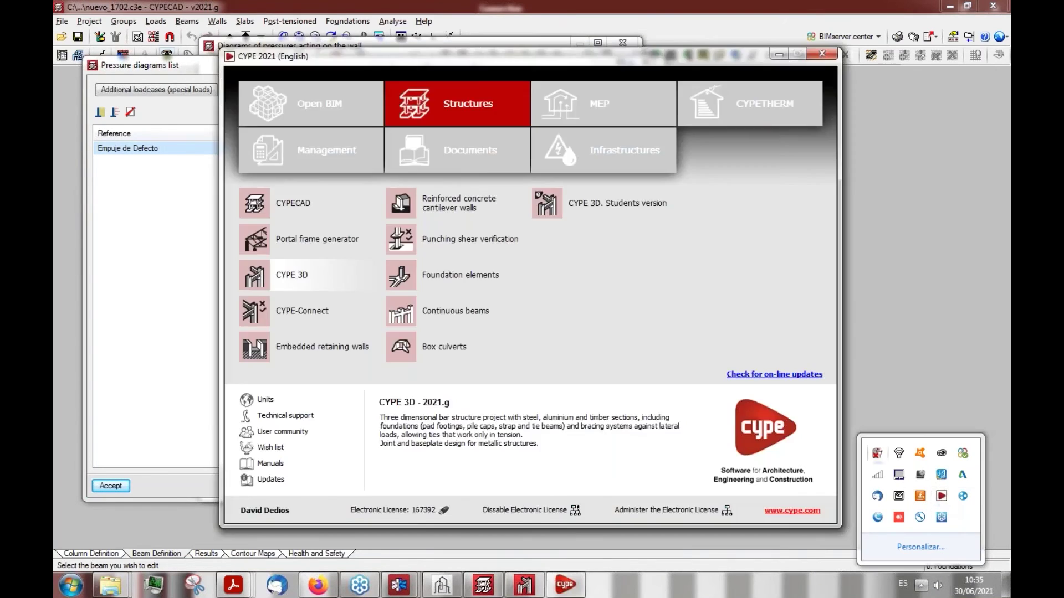
left_click_drag(583, 57, 433, 56)
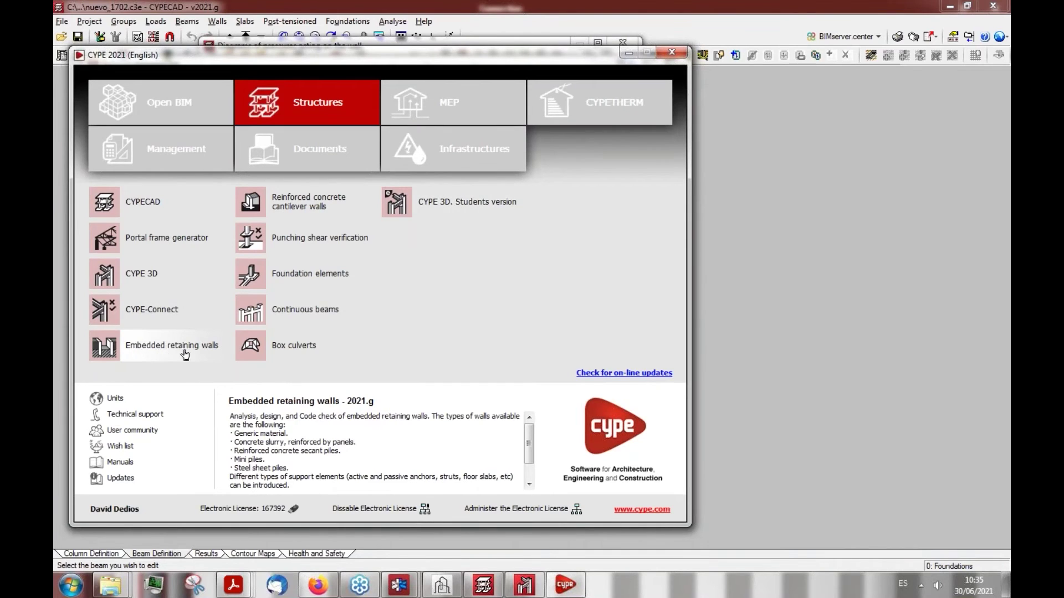
left_click(158, 348)
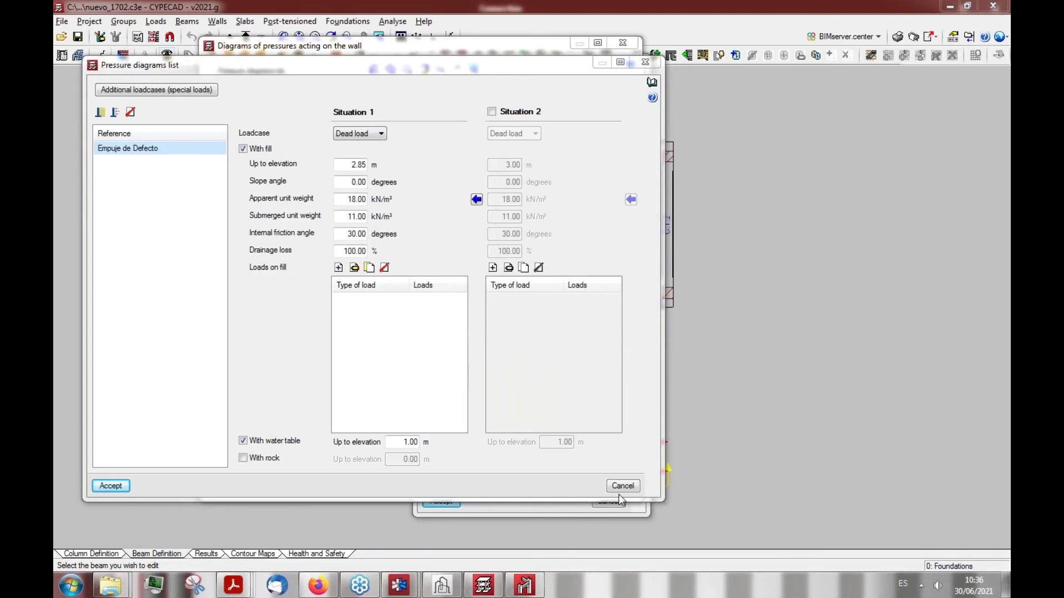
mouse_move(565, 586)
left_click(560, 536)
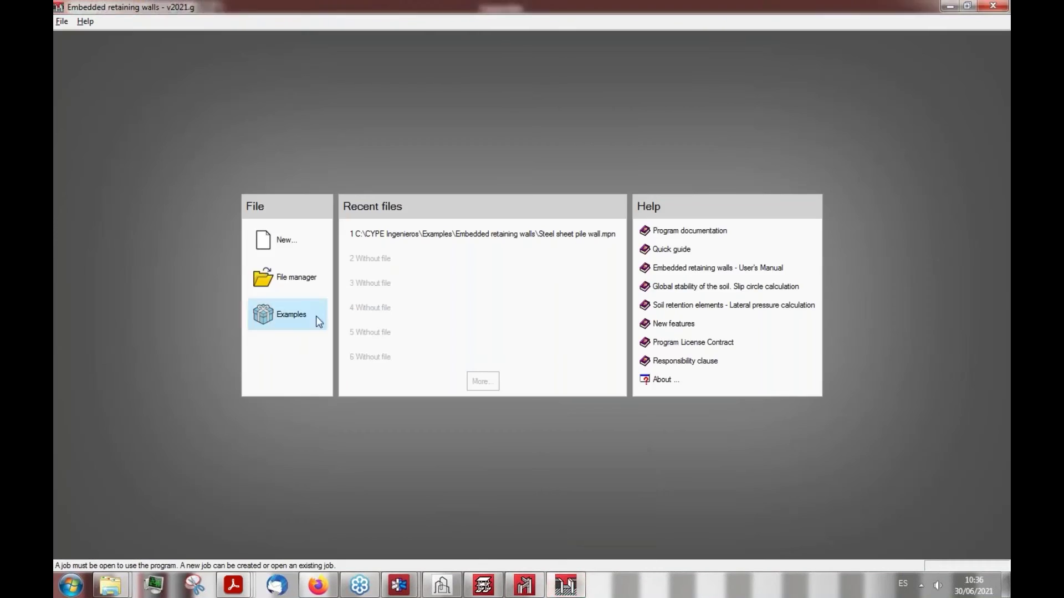
Open the Continuous retaining wall example project from the supplied examples
left_click(279, 315)
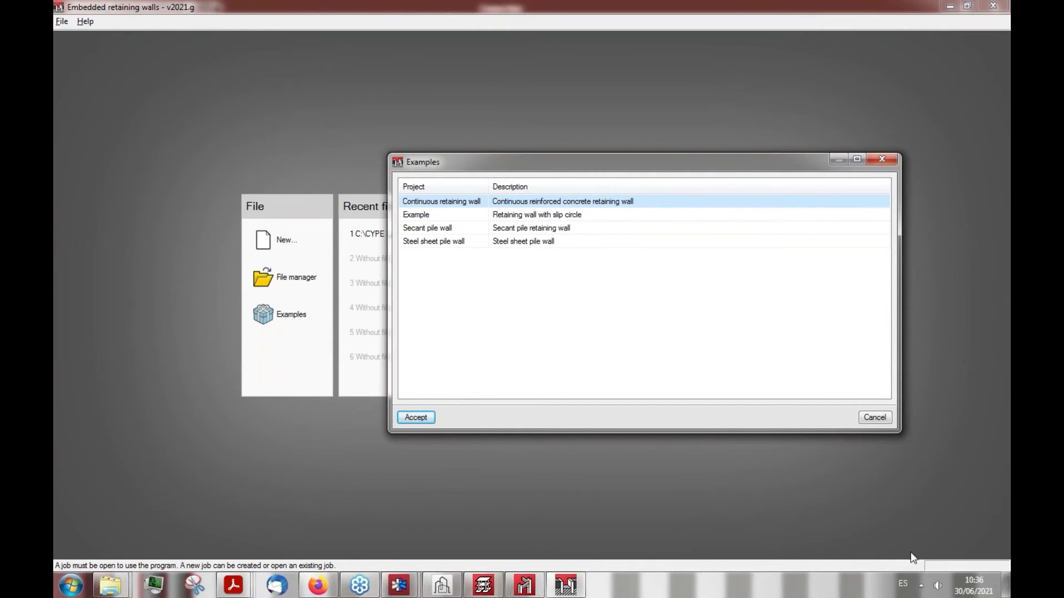
left_click(921, 592)
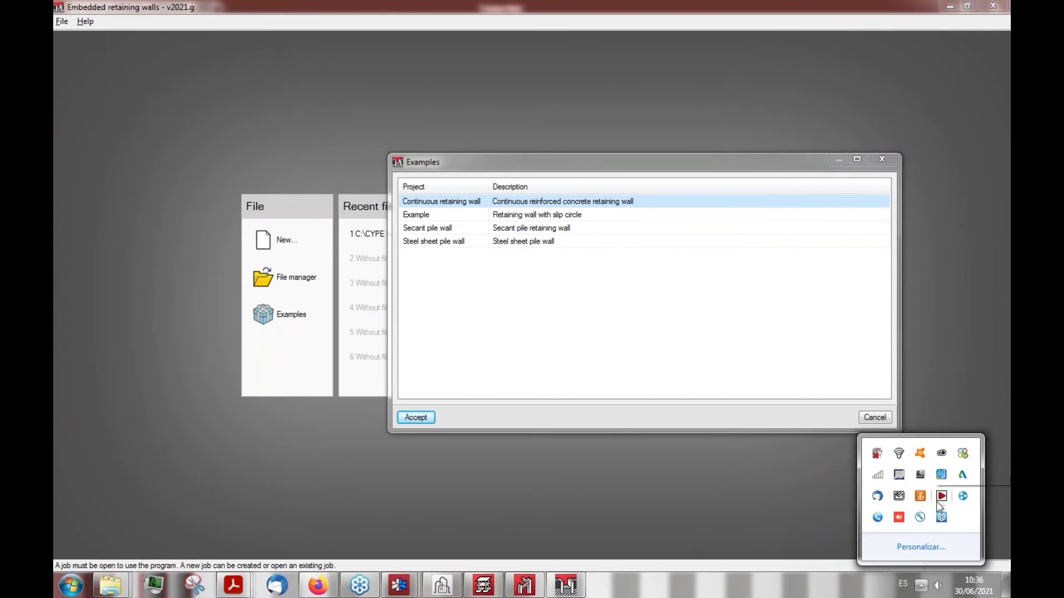
left_click_drag(505, 165, 386, 174)
left_click(285, 414)
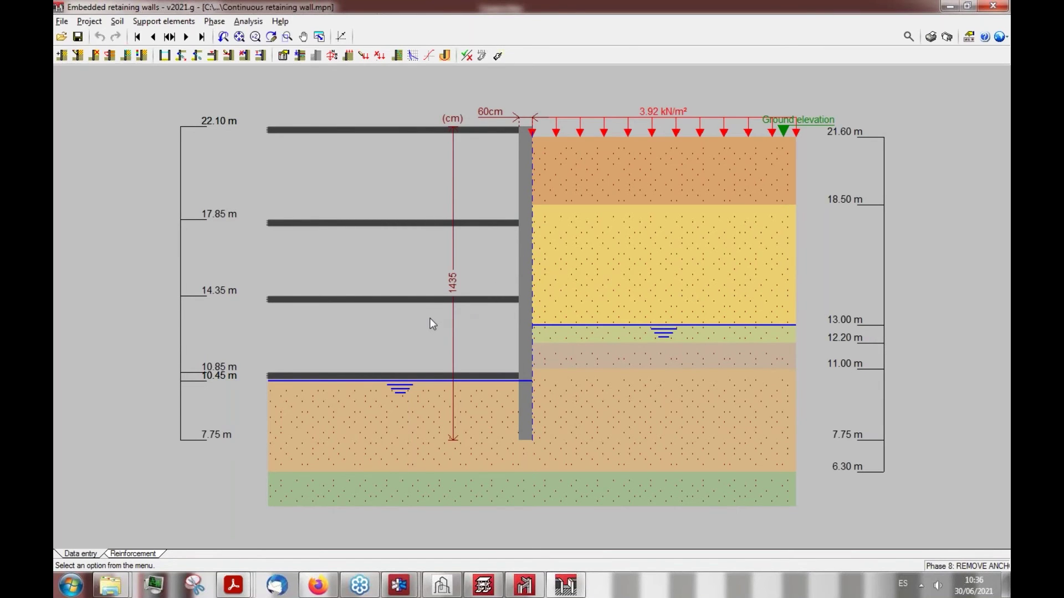
Examine the retaining wall section with its floor slabs, surcharge, water table and soil layers, including each layer's soil properties
scroll(430, 318, "down", 2)
scroll(545, 201, "up", 2)
scroll(545, 202, "up", 2)
scroll(444, 222, "up", 2)
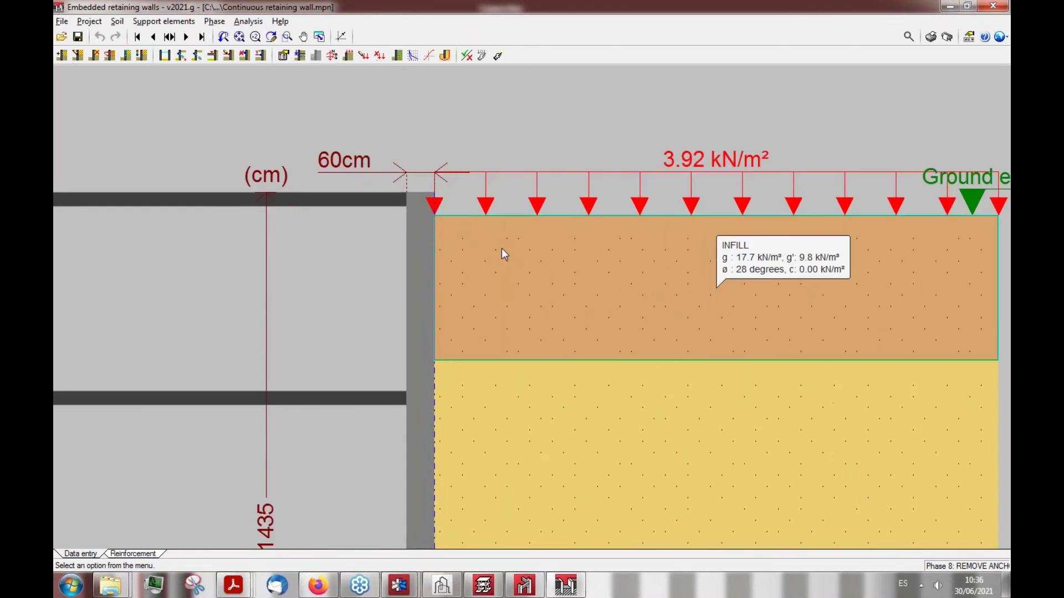
scroll(369, 252, "down", 4)
scroll(361, 255, "down", 1)
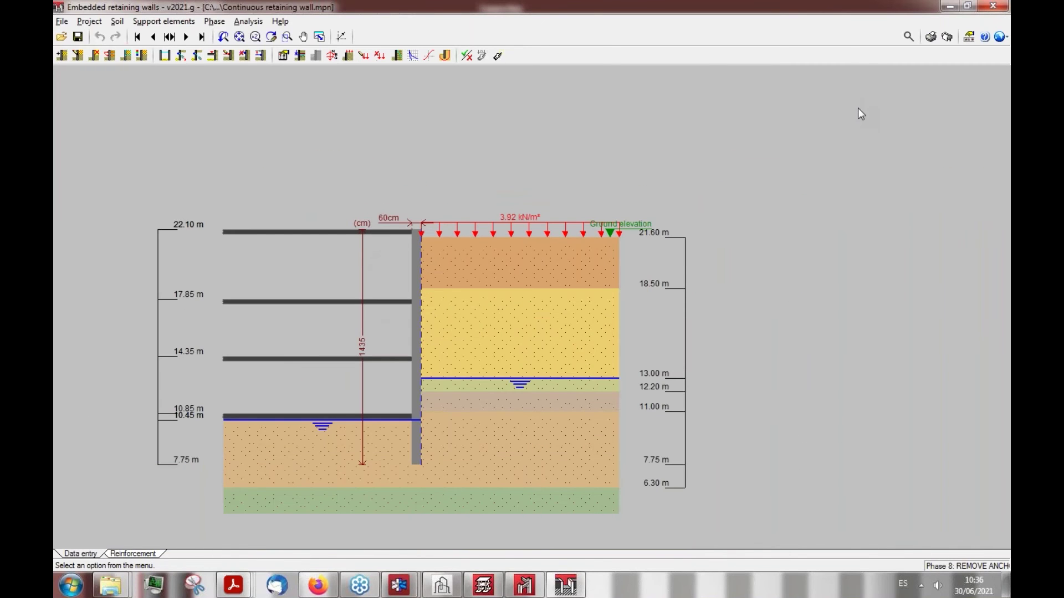
scroll(789, 297, "up", 3)
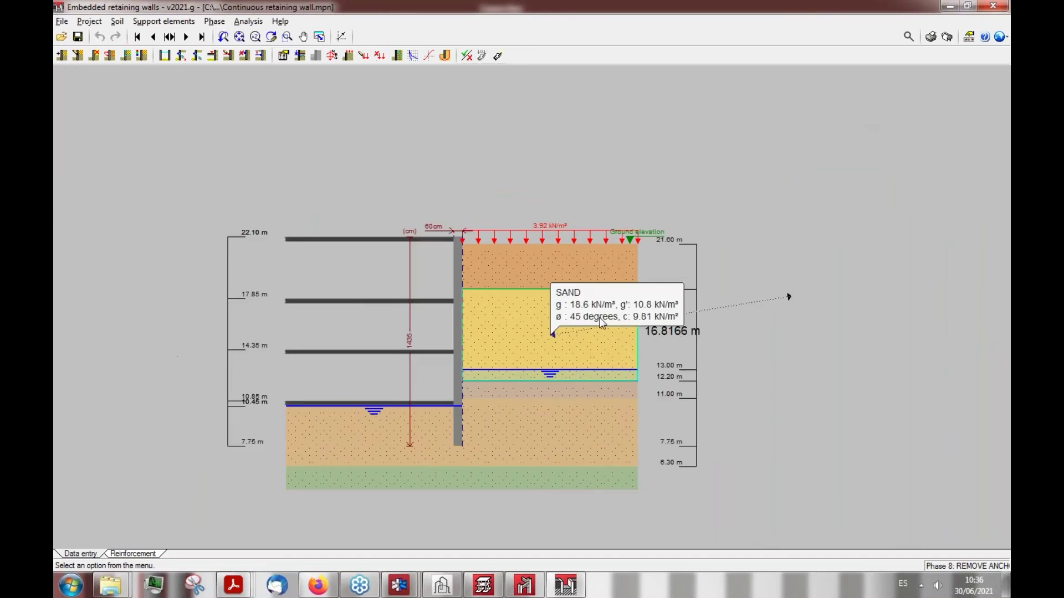
scroll(774, 130, "down", 1)
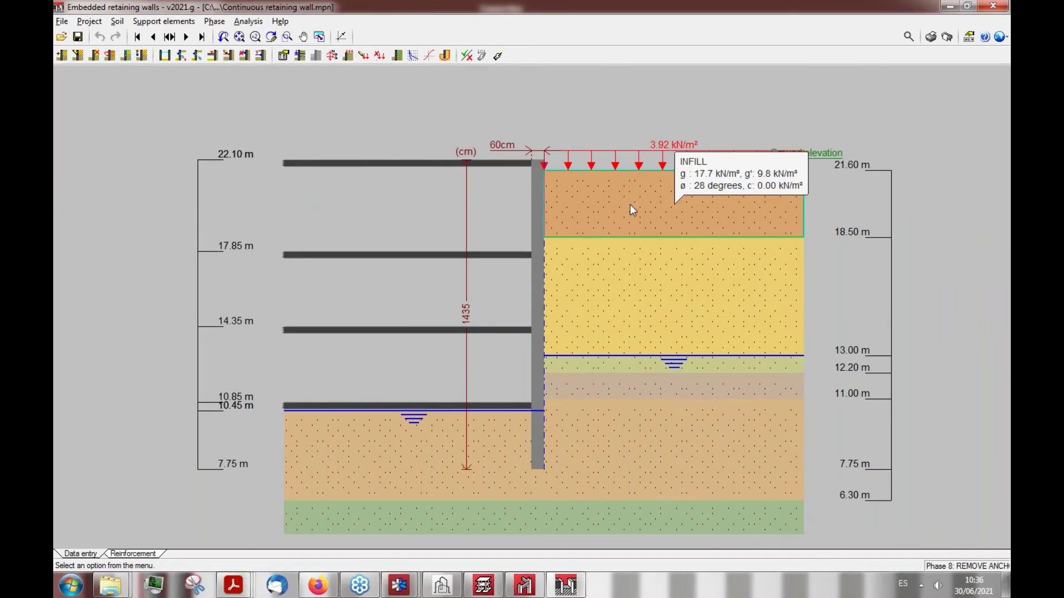
scroll(671, 164, "up", 1)
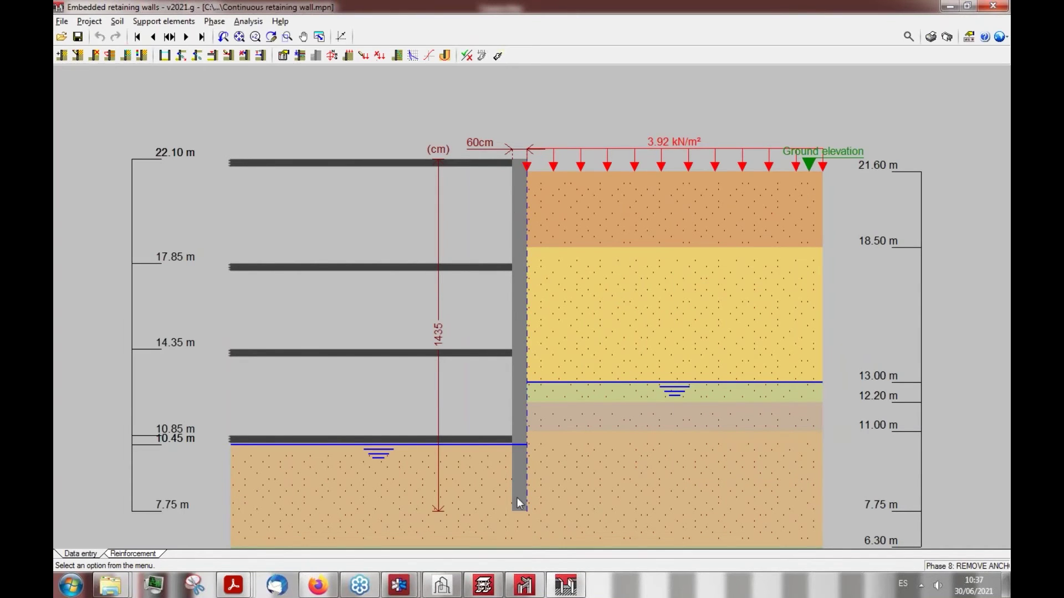
scroll(546, 210, "down", 1)
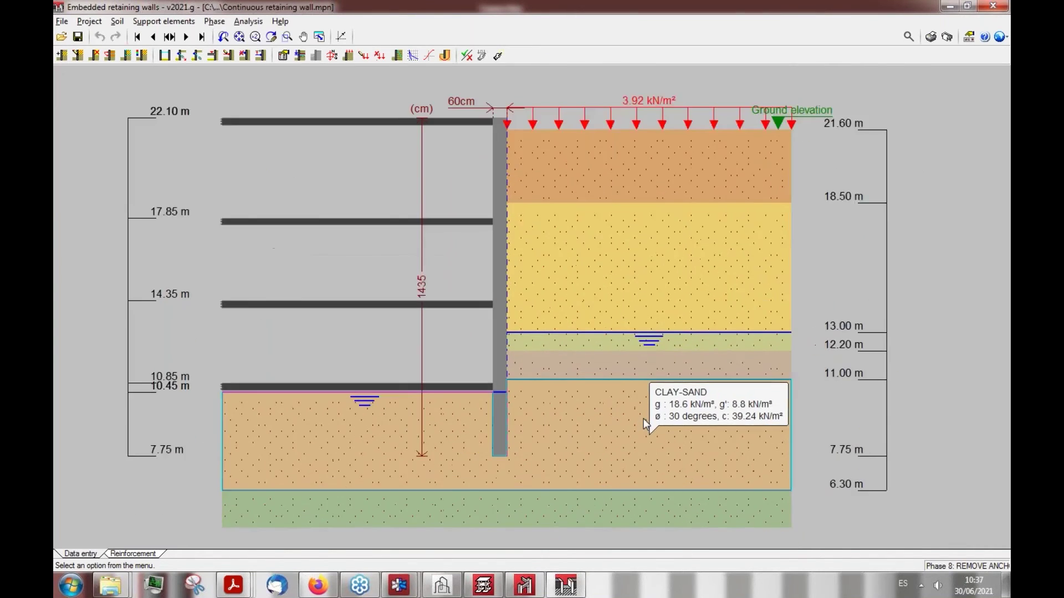
scroll(644, 424, "up", 1)
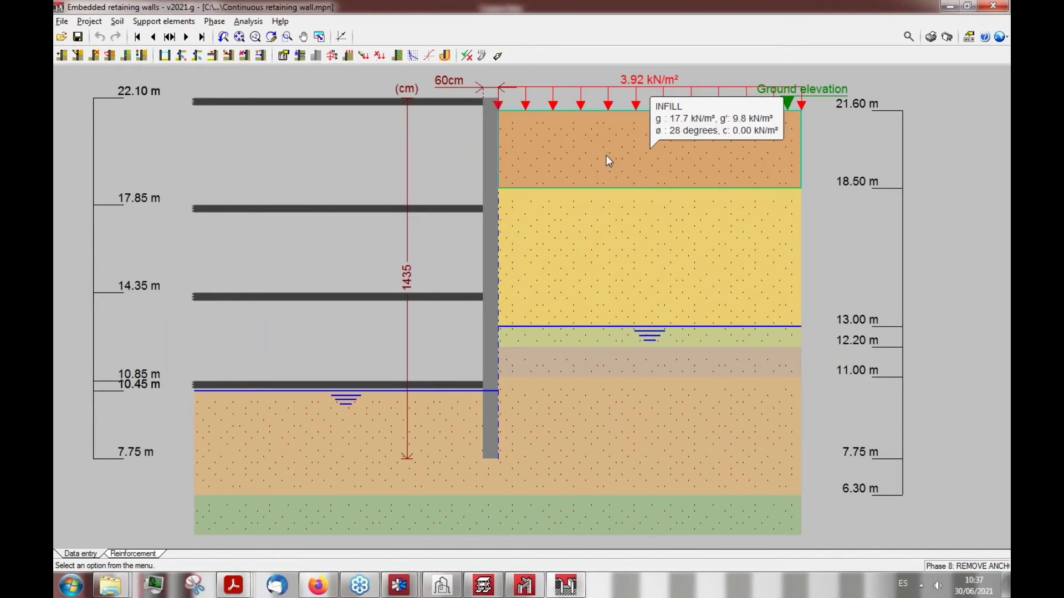
scroll(626, 71, "up", 2)
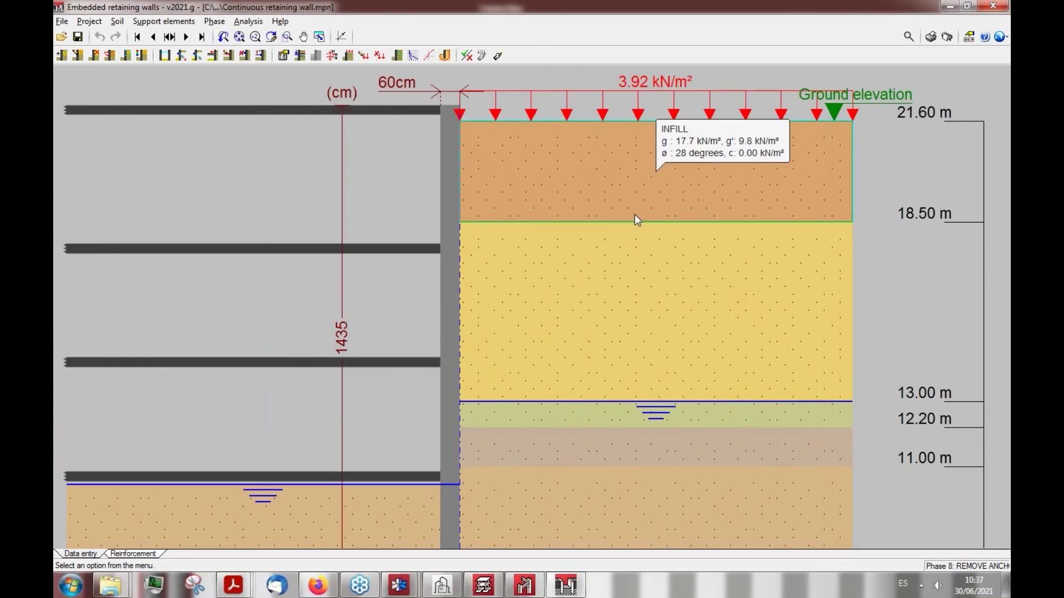
scroll(634, 215, "down", 3)
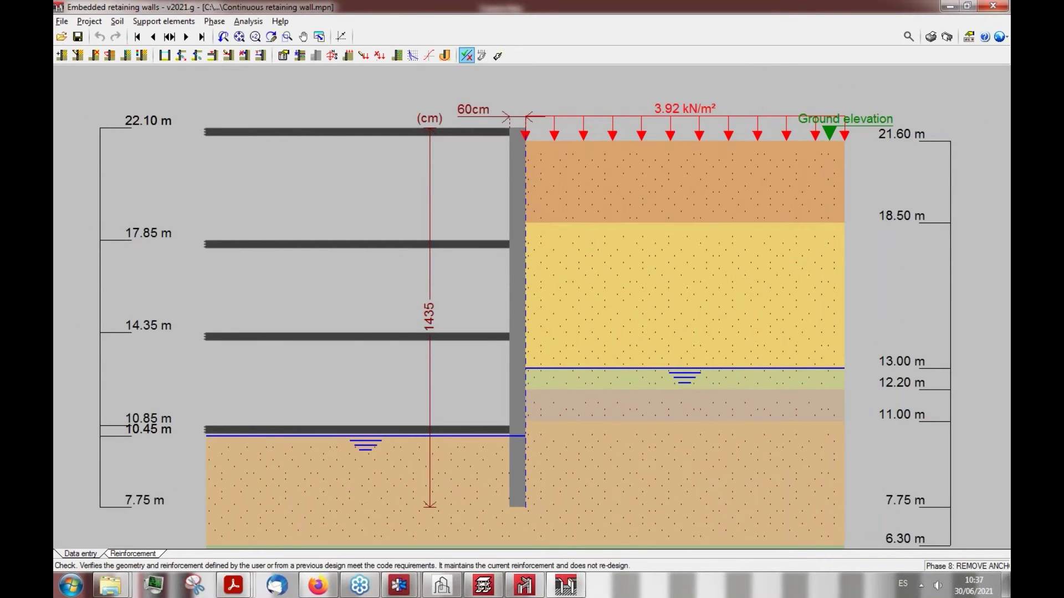
Run the code check on the retaining wall's current geometry and reinforcement, accepting the change to the calculated phases
left_click(466, 56)
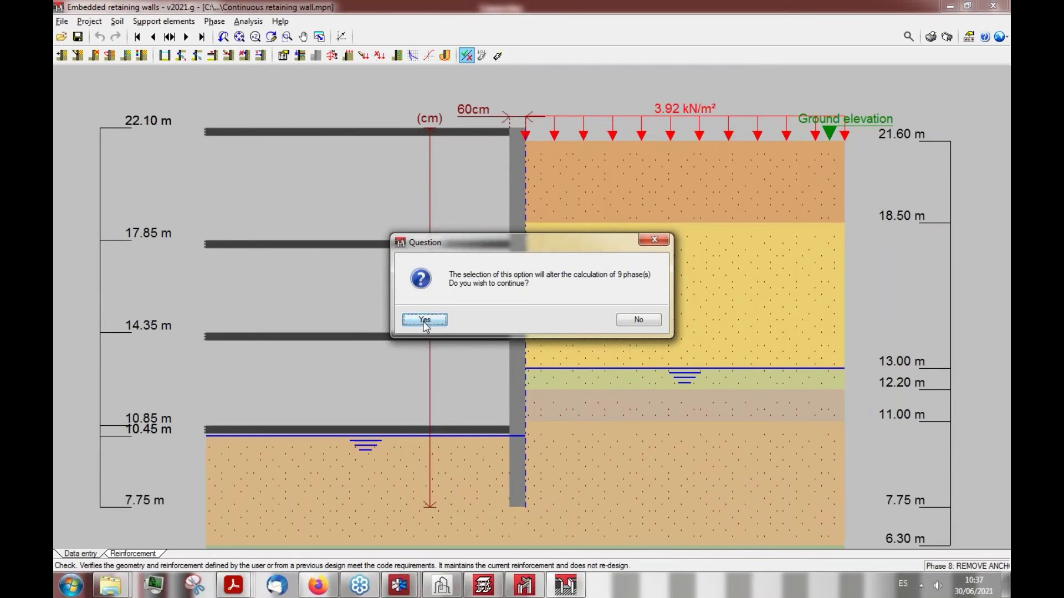
left_click(425, 320)
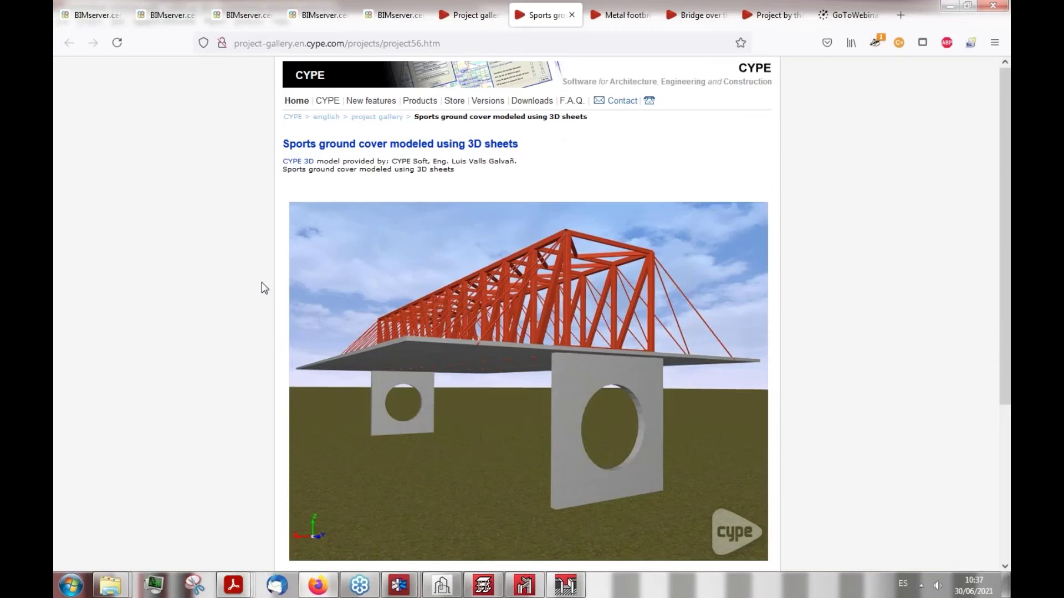
Switch to the web browser and show the BIMserver.center Store page with the StruBIM search
left_click(168, 15)
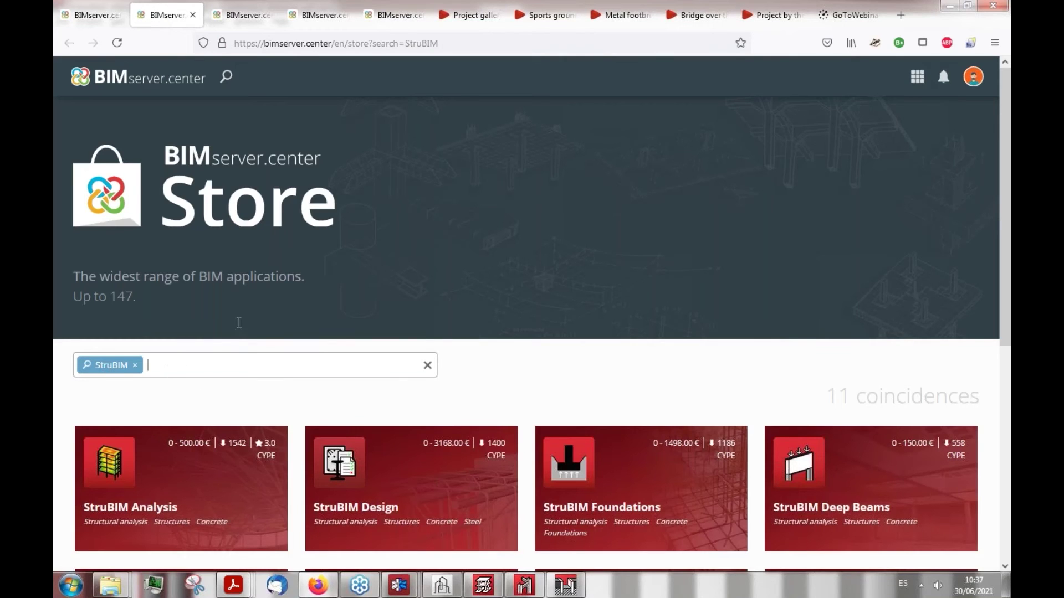
Look through the StruBIM applications listed in the BIMserver.center Store, including StruBIM Embedded Walls
scroll(239, 323, "down", 5)
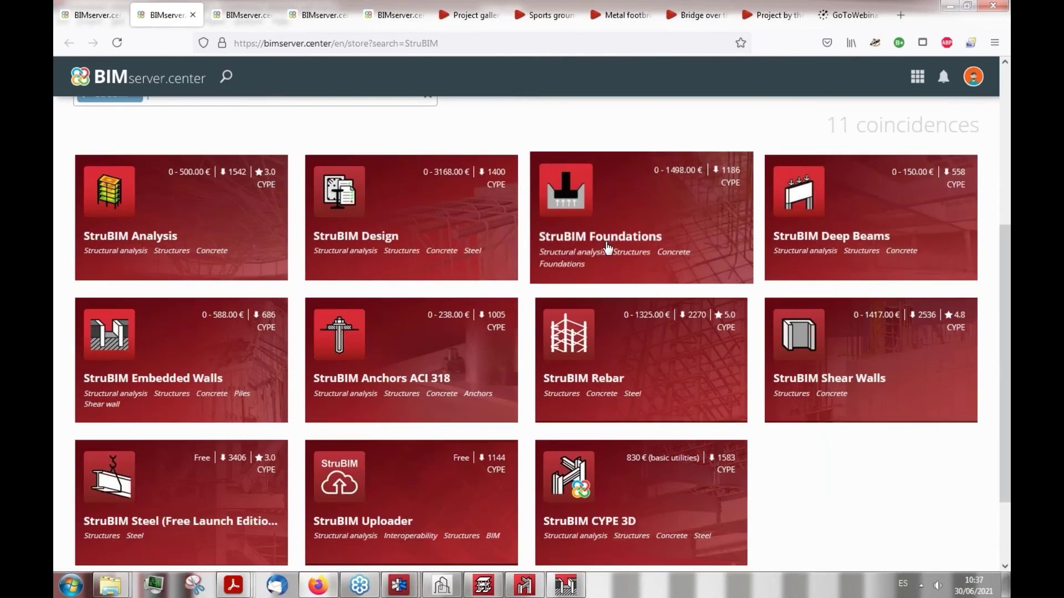
scroll(621, 241, "down", 1)
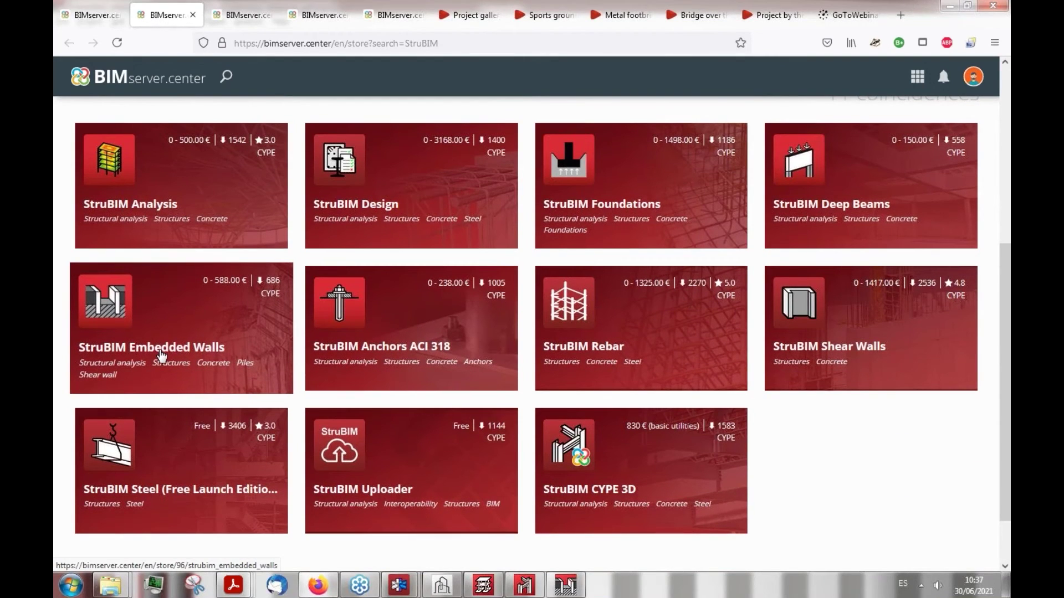
Switch to the Embedded retaining walls program and view the complete report of the assessed code checks
mouse_move(576, 594)
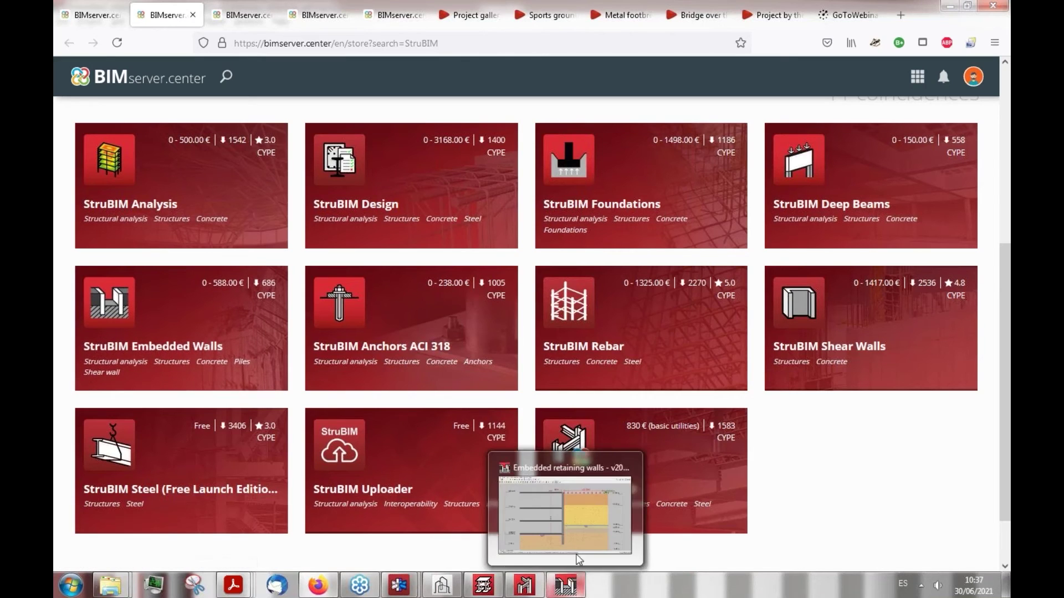
left_click(570, 510)
left_click(541, 321)
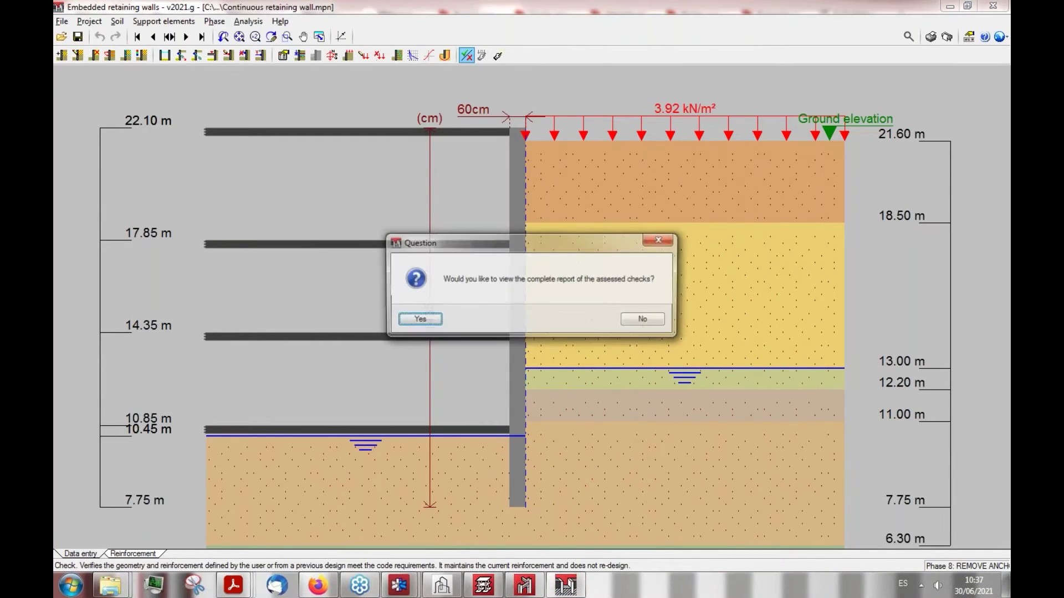
left_click(421, 319)
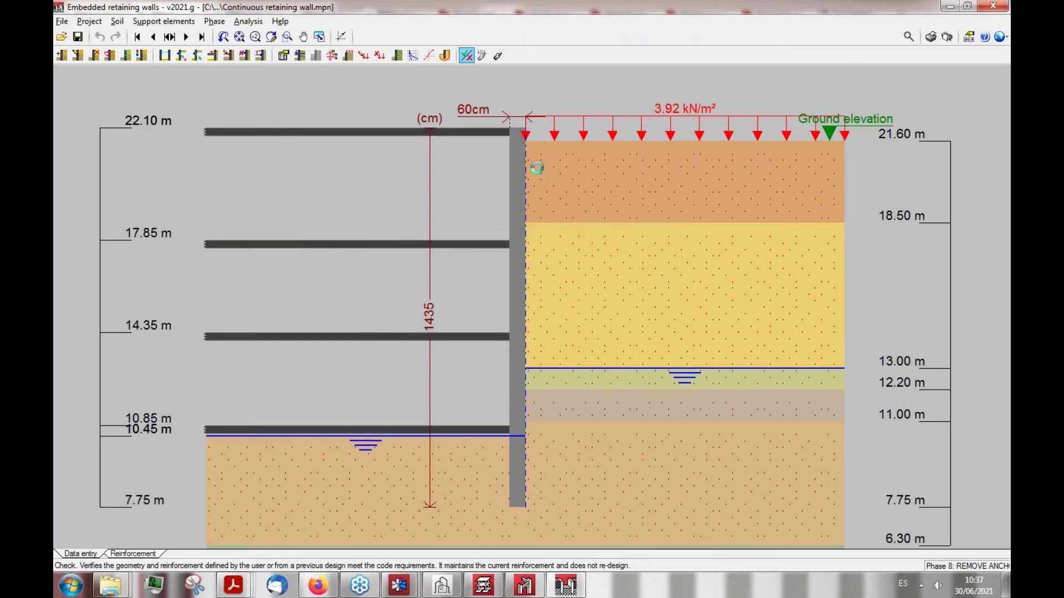
scroll(526, 178, "down", 3)
scroll(514, 194, "up", 2)
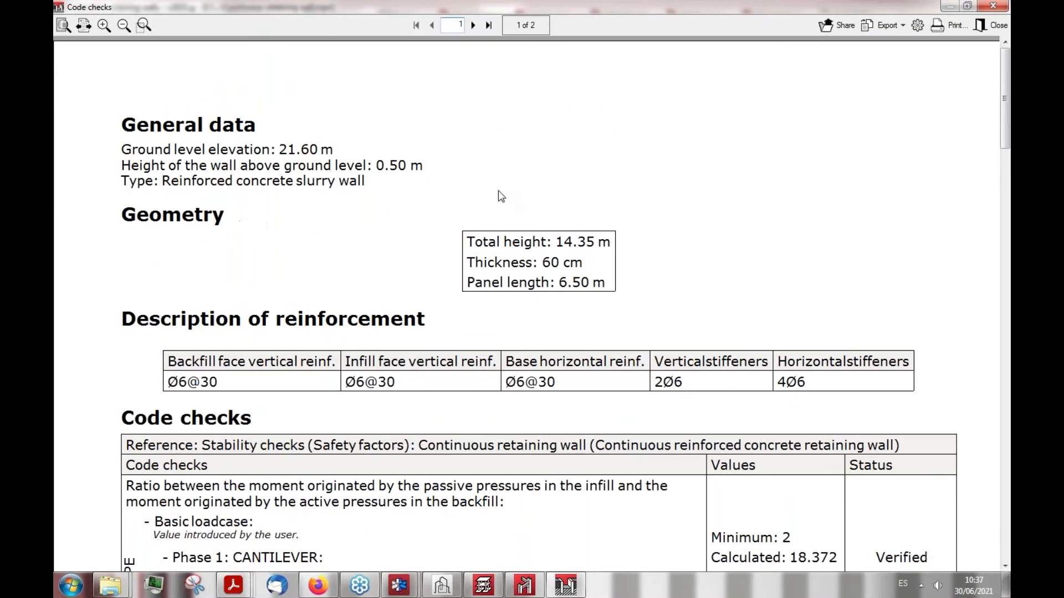
mouse_move(1006, 58)
left_mouse_down()
mouse_move(1002, 146)
mouse_move(999, 68)
left_mouse_up()
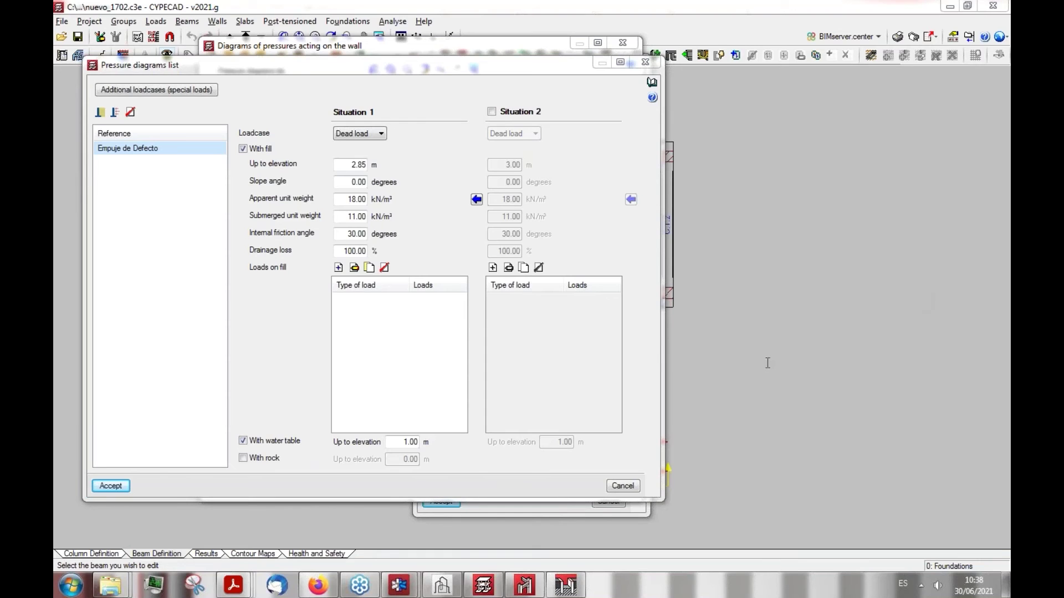
Switch to the web browser and show the CYPE project gallery with its address project-gallery.en.cype.com
left_click(317, 585)
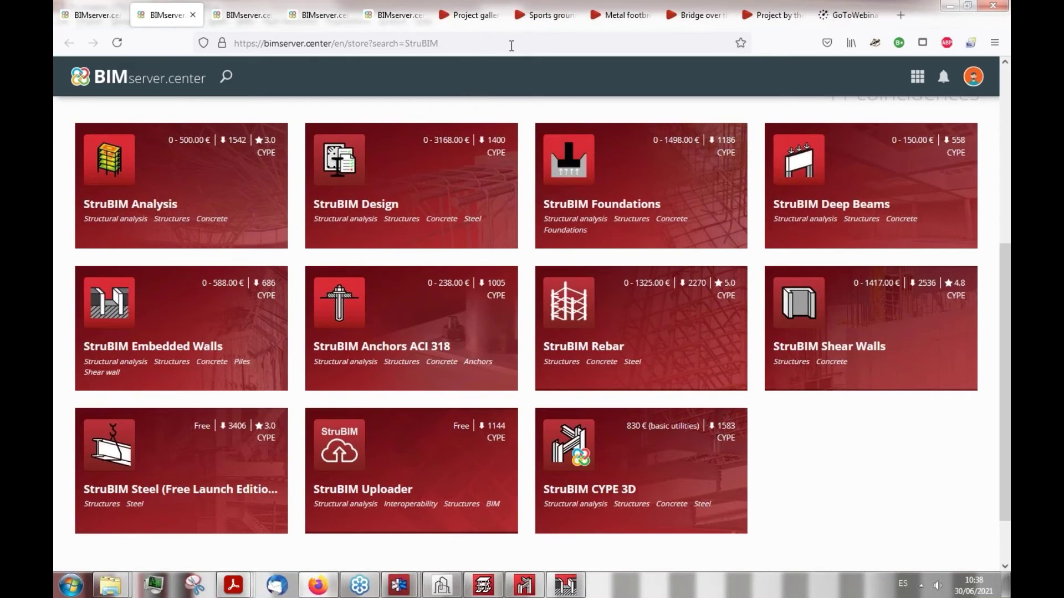
left_click(461, 16)
left_click(283, 42)
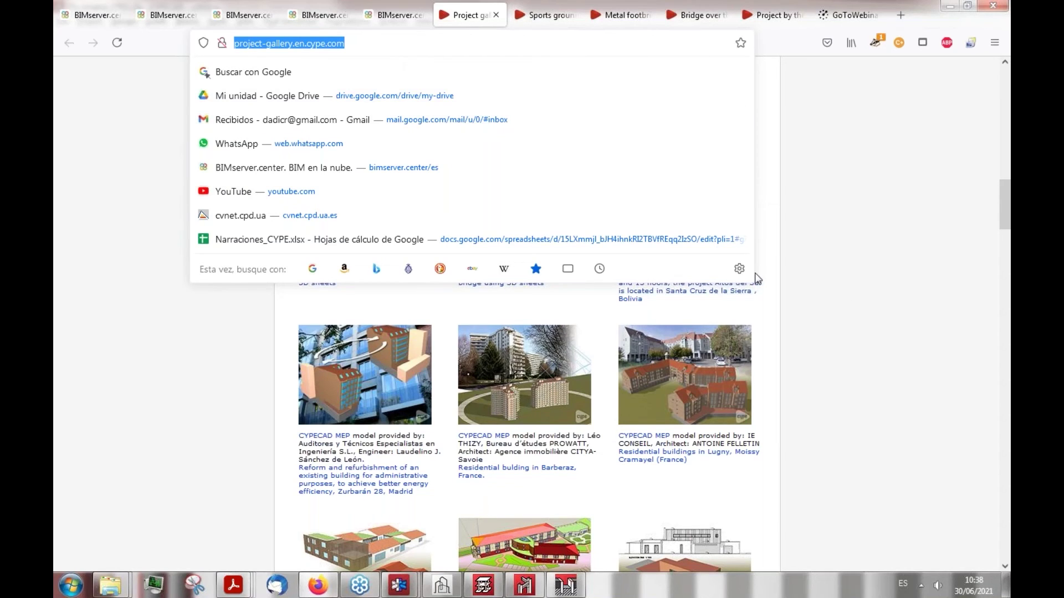
left_click(767, 446)
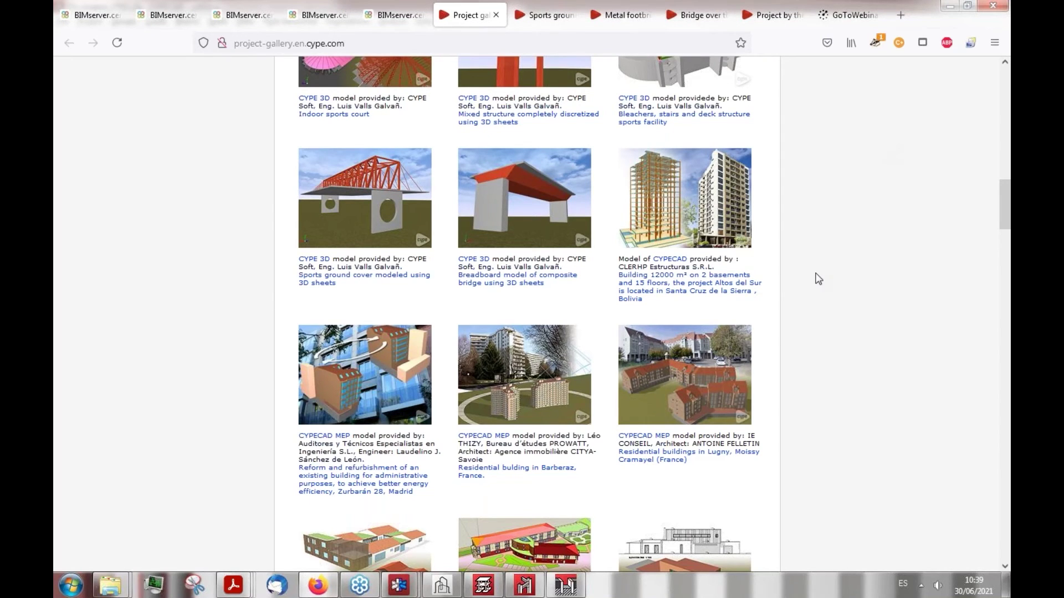
Open the CYPE 3D metal structure deposit project from Costa Volpino in a new tab and examine its model image
scroll(815, 278, "up", 8)
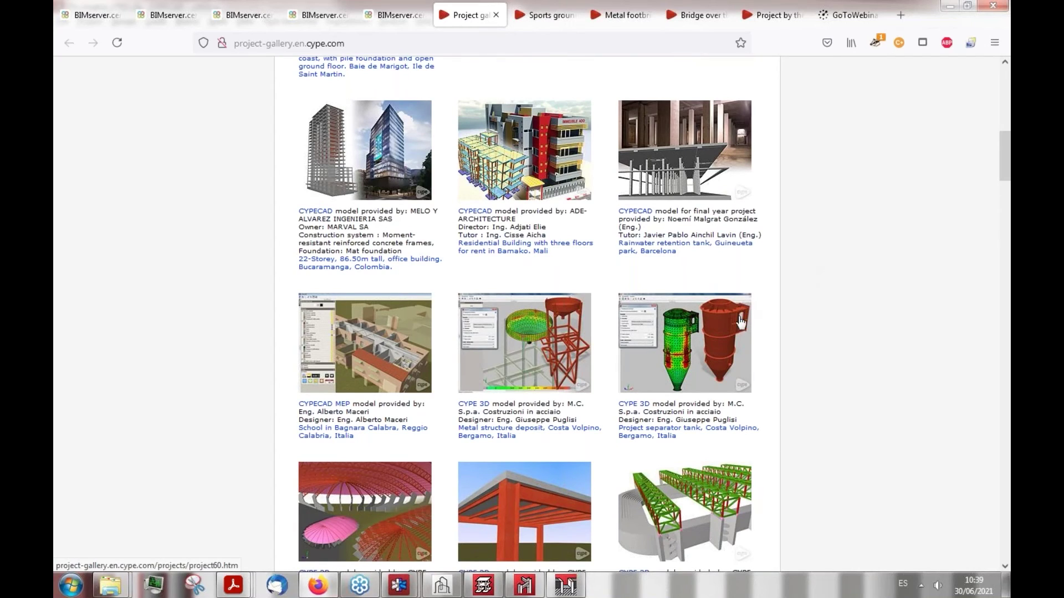
right_click(524, 346)
left_click(549, 75)
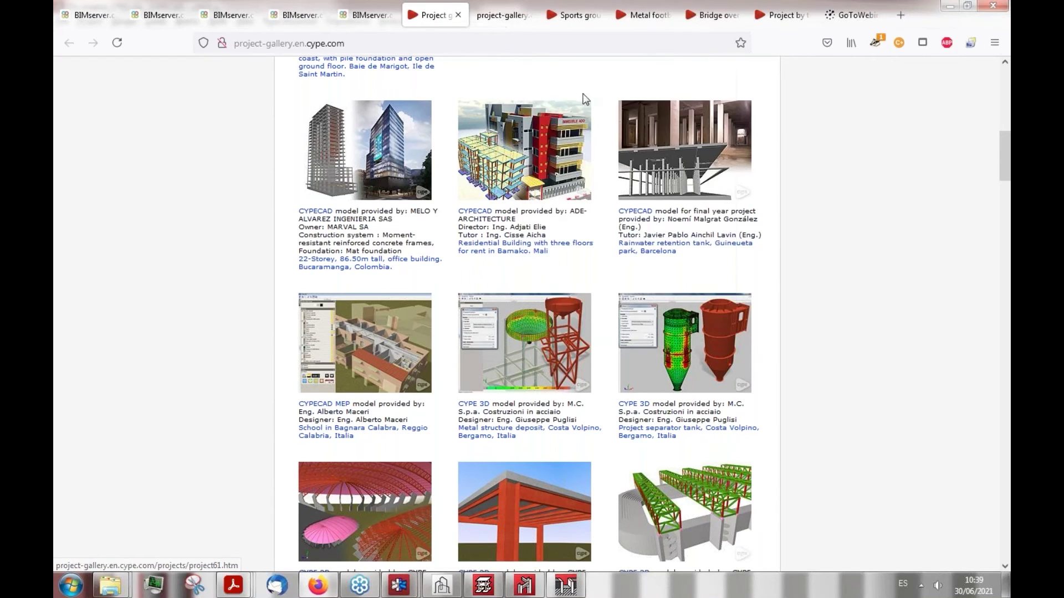
left_click(497, 20)
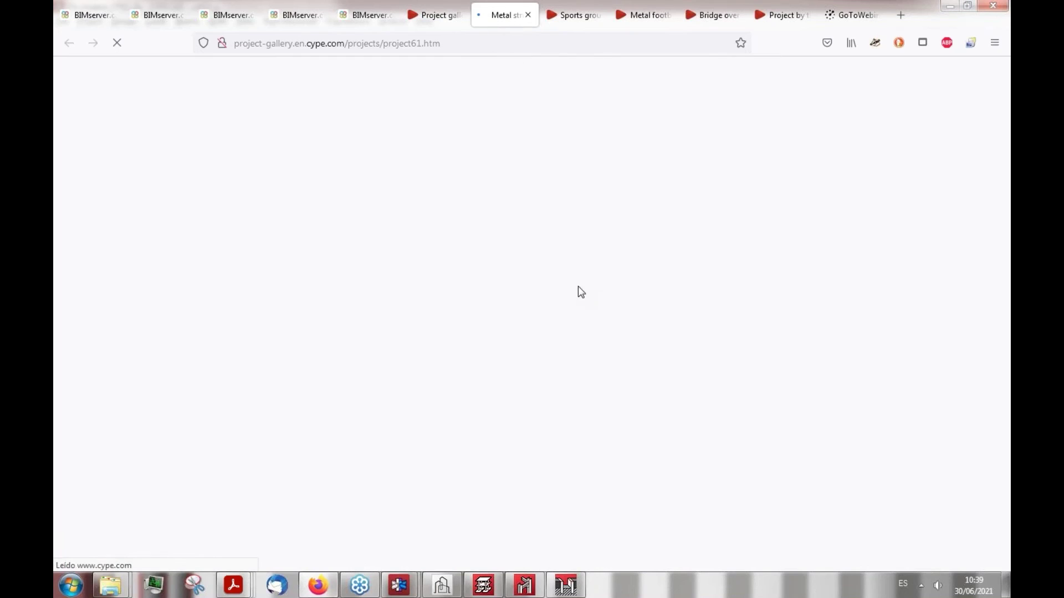
scroll(590, 282, "down", 3)
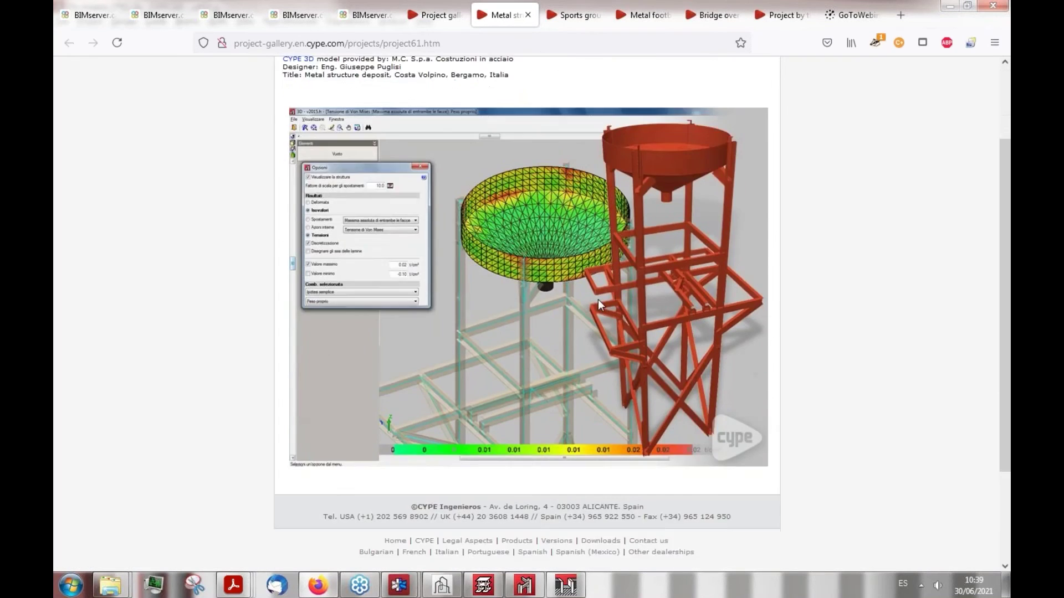
scroll(642, 355, "up", 2)
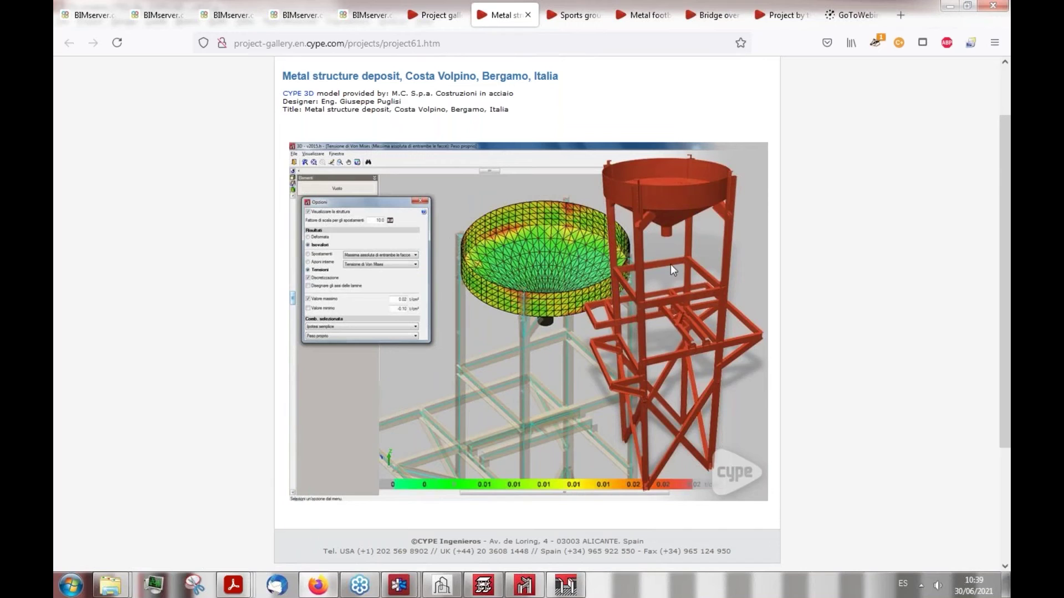
scroll(655, 286, "up", 2)
scroll(655, 286, "down", 4)
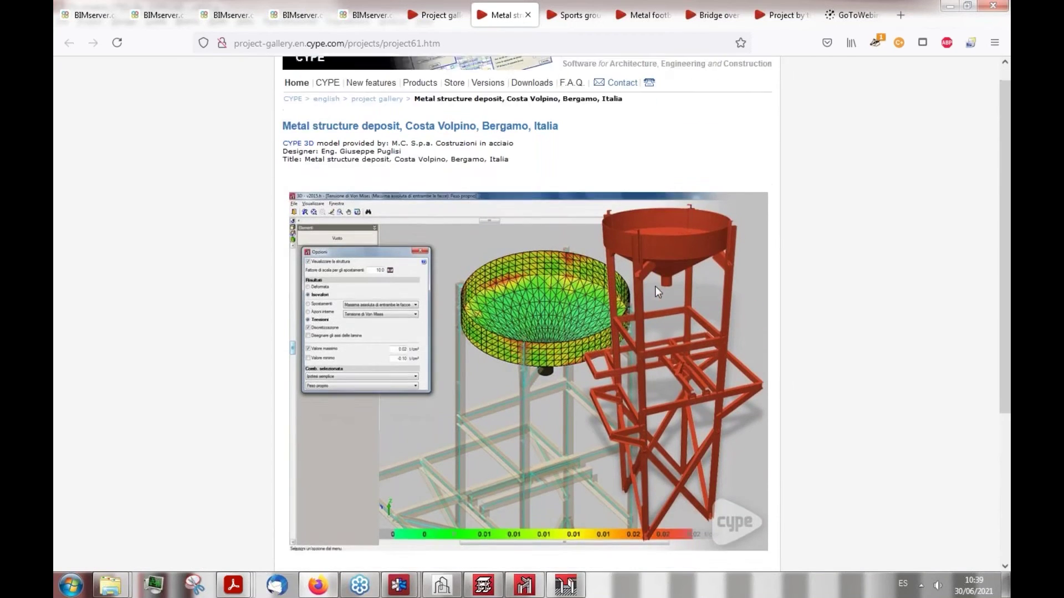
scroll(477, 244, "up", 2)
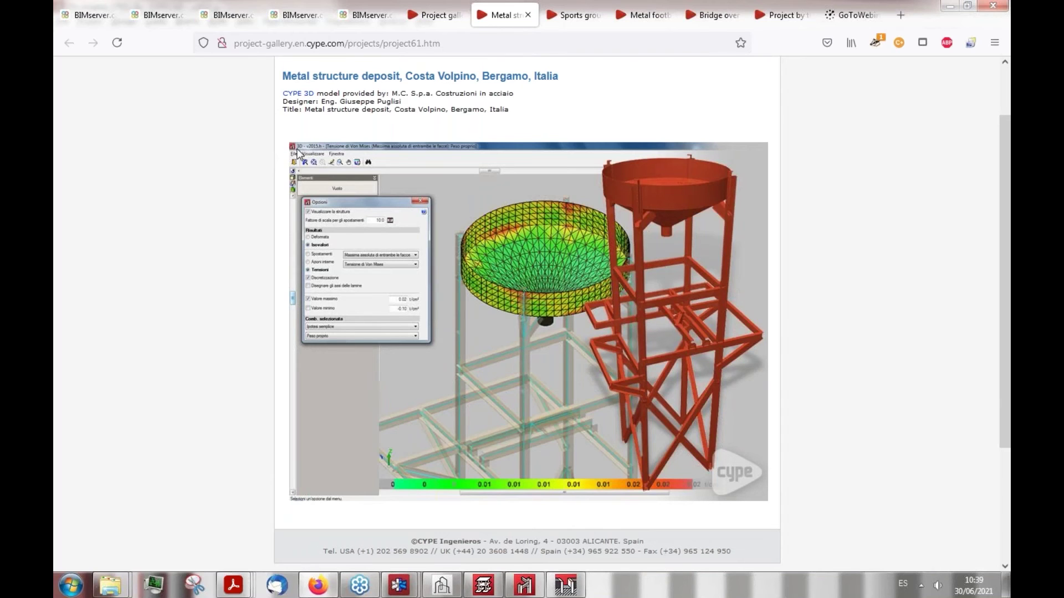
Open the CYPE 3D project separator tank page from the gallery in a new tab and view it
left_click(434, 17)
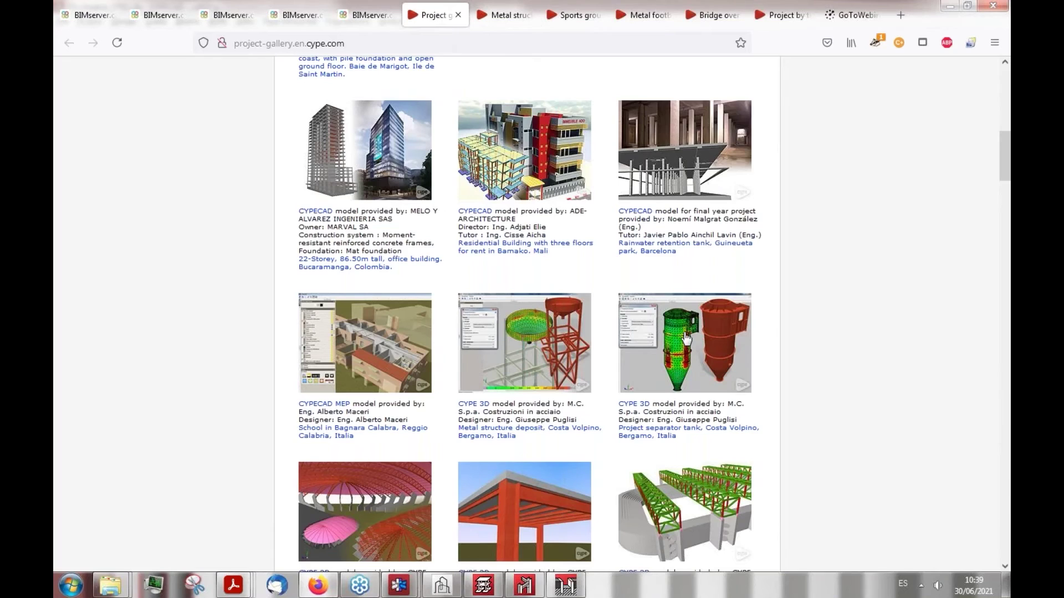
right_click(687, 340)
left_click(744, 65)
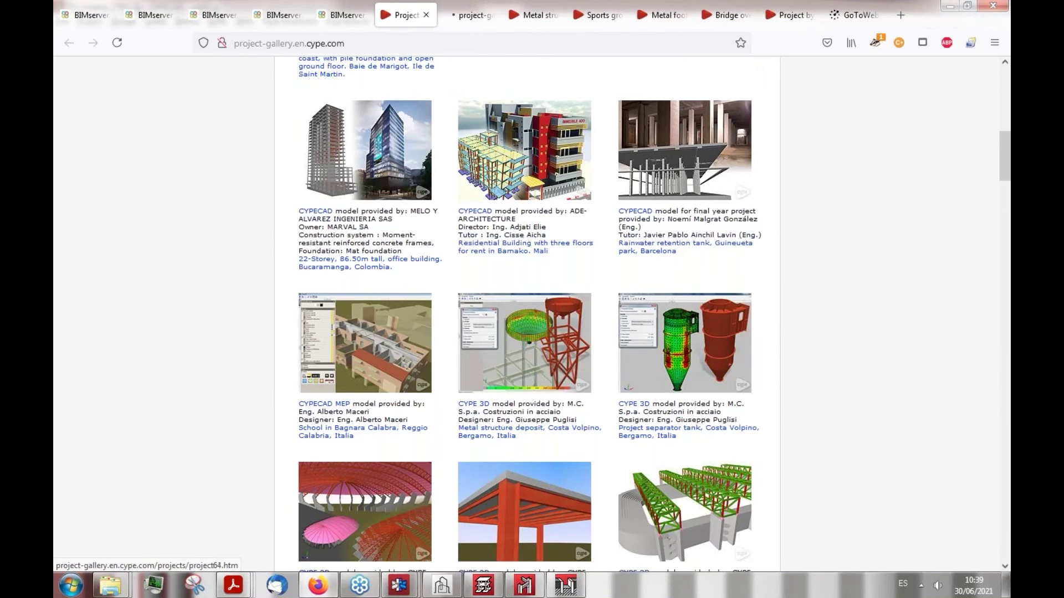
left_click(465, 16)
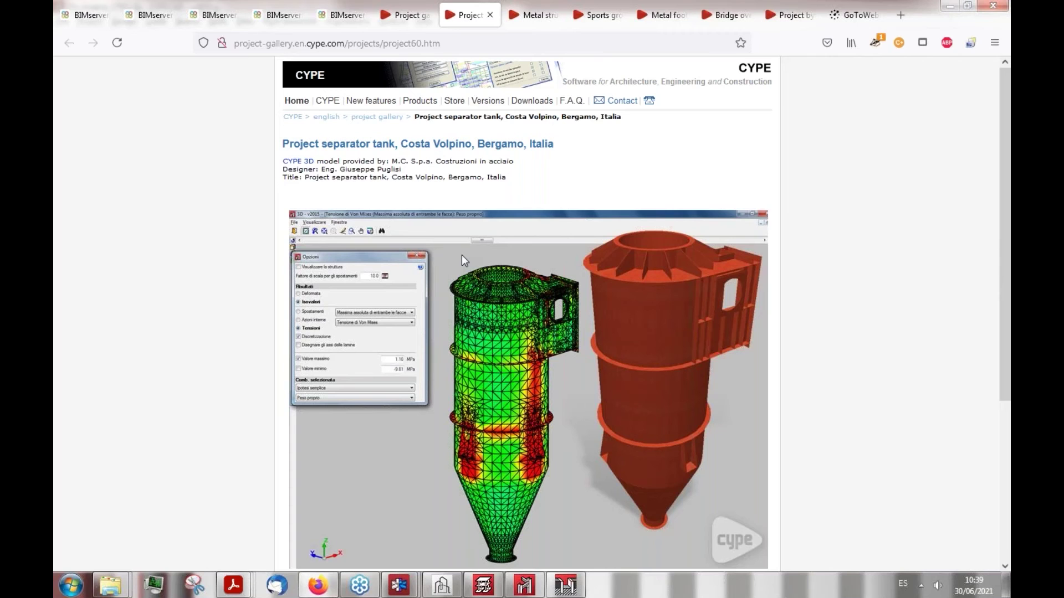
Find the children's playground swing set project in Elche further down the gallery and view its page in a new tab
key("ctrl+Page_Up")
scroll(526, 311, "down", 15)
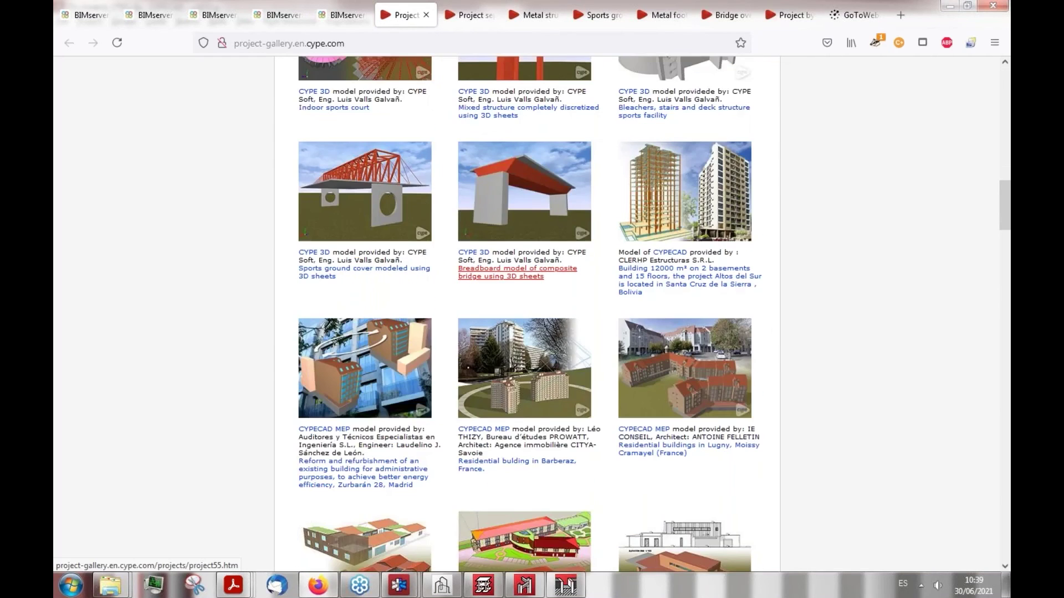
scroll(543, 252, "down", 15)
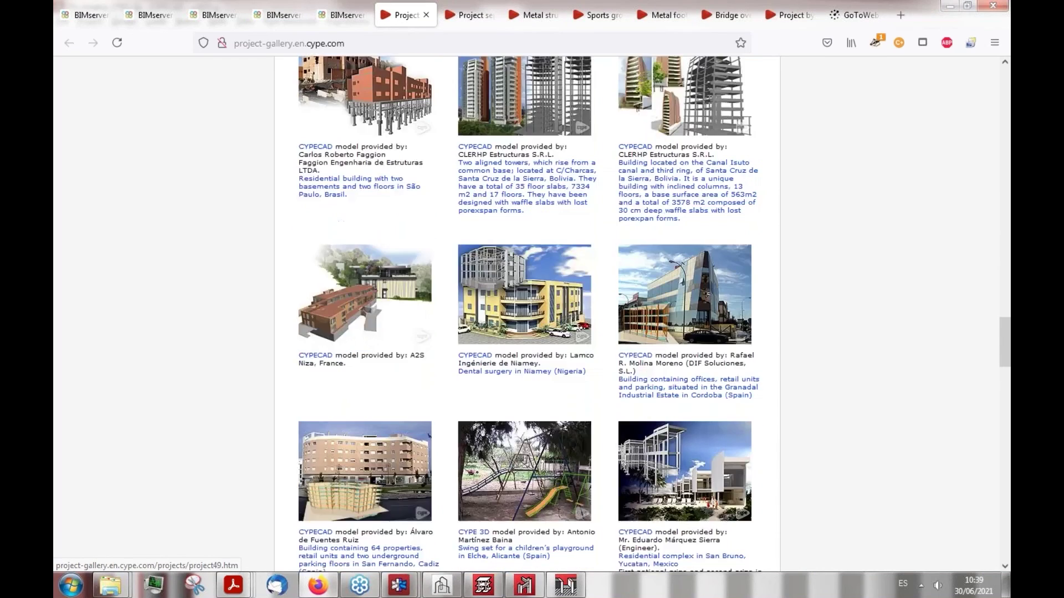
right_click(543, 252)
left_click(576, 258)
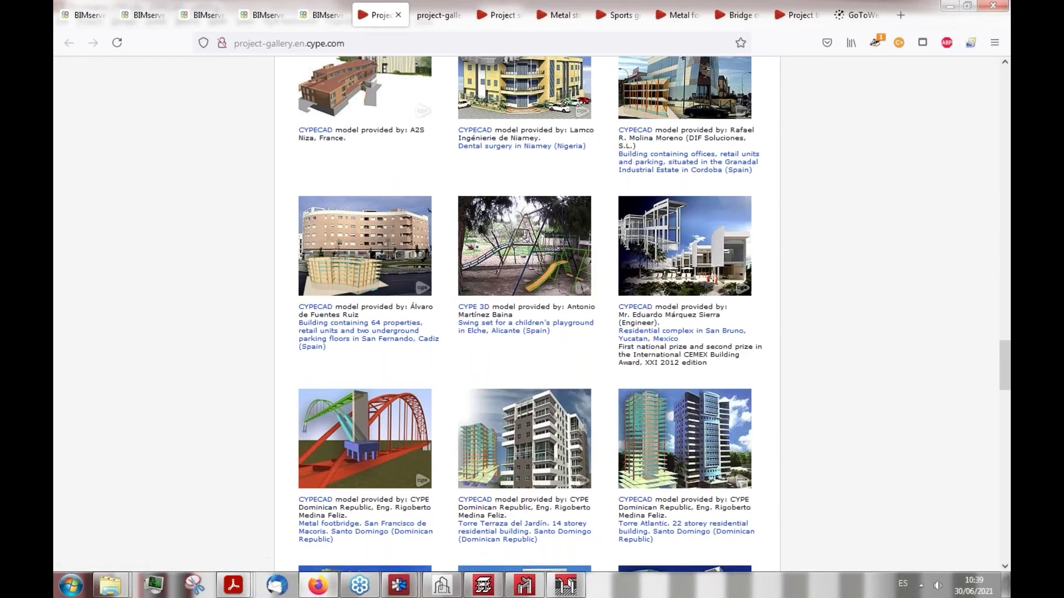
left_click(435, 5)
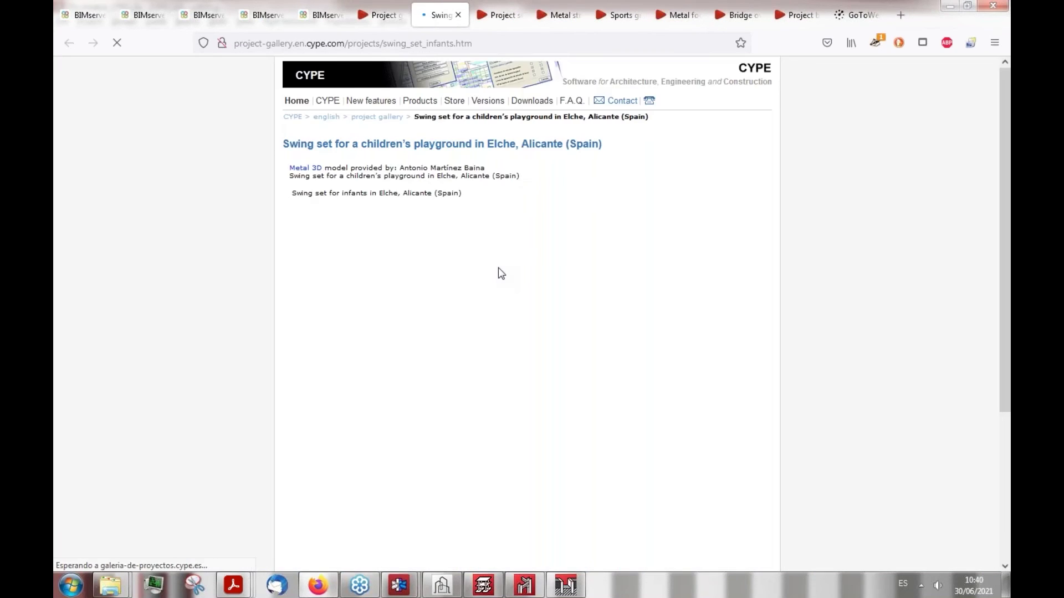
scroll(652, 411, "down", 2)
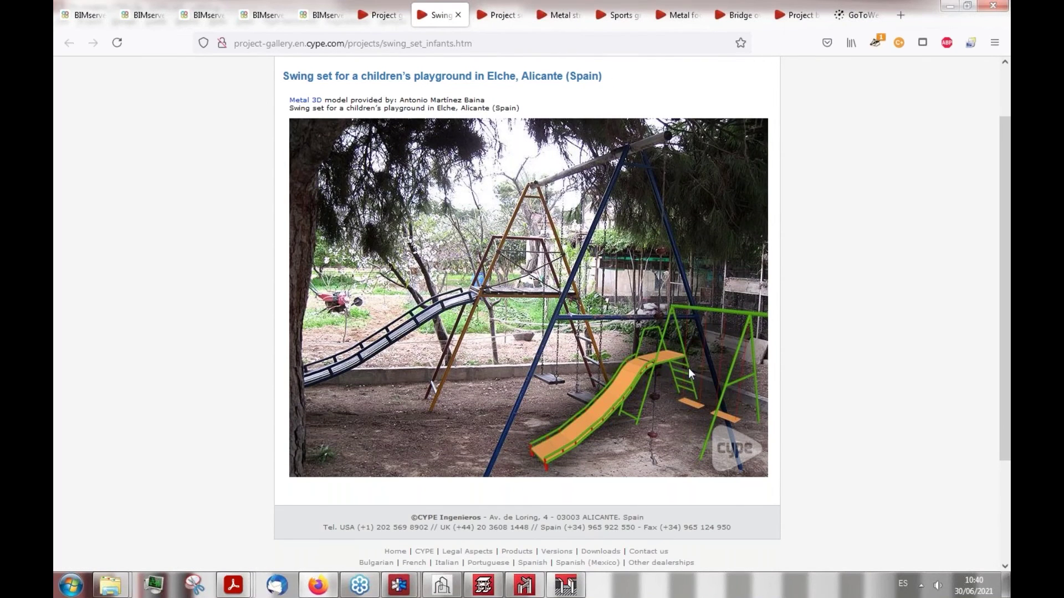
scroll(689, 368, "up", 3)
Review the opened separator tank, metal structure deposit and swing set project pages again
left_click(382, 15)
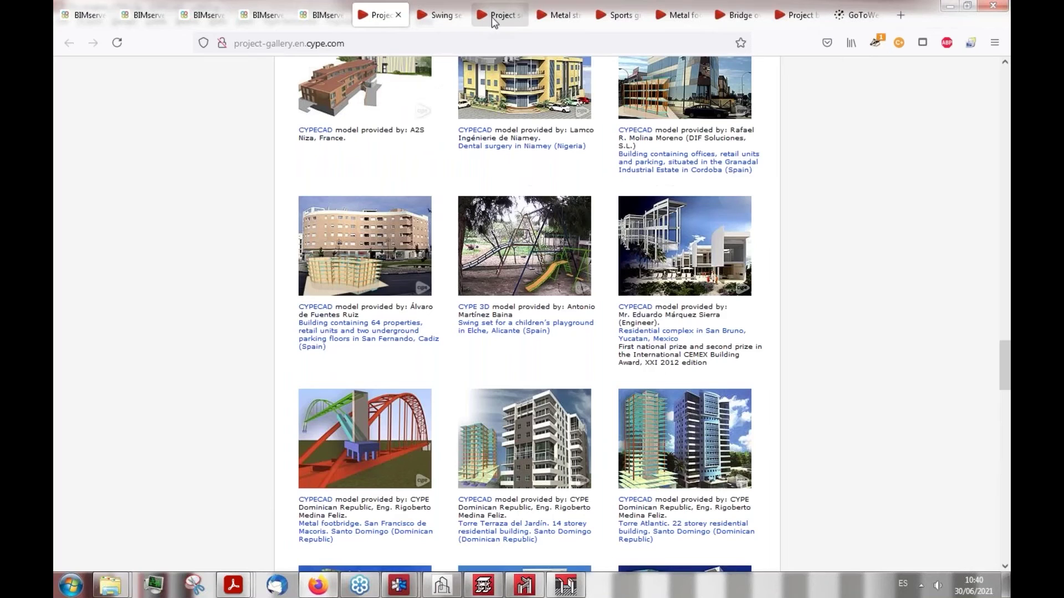
scroll(478, 295, "up", 8)
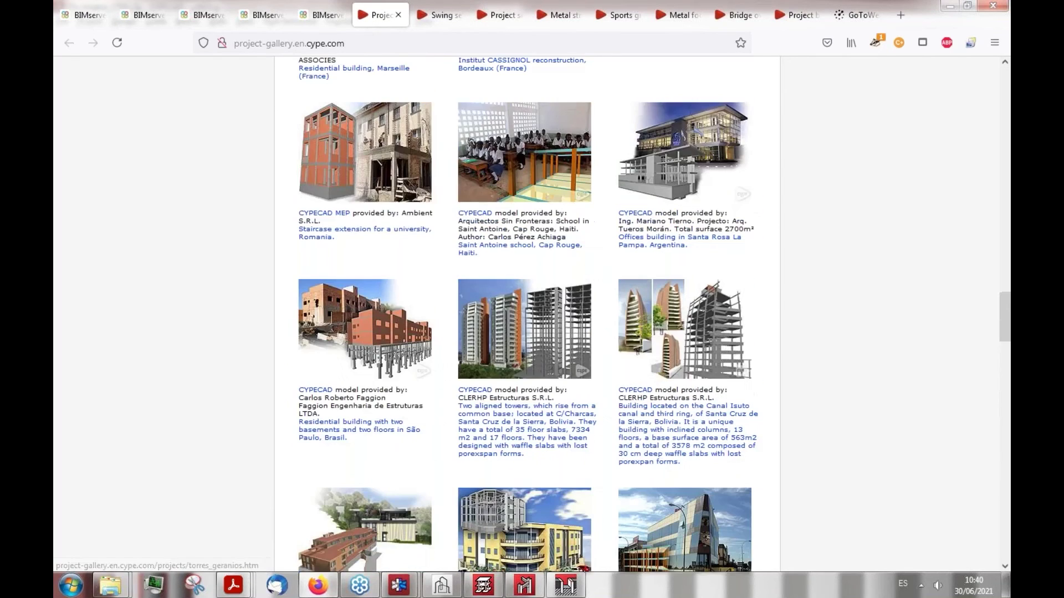
left_click(501, 15)
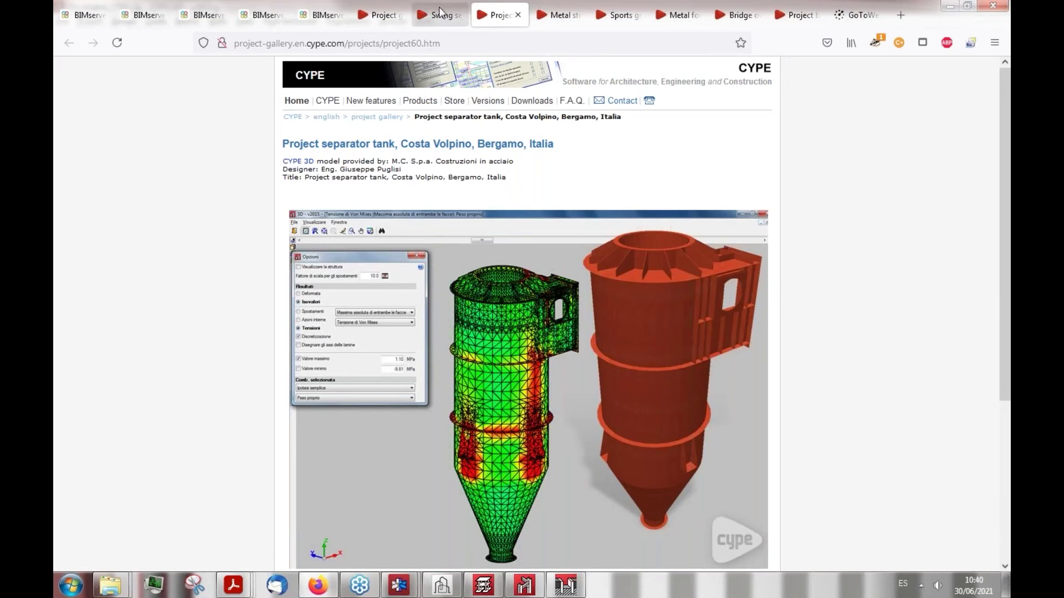
left_click(441, 15)
left_click(556, 15)
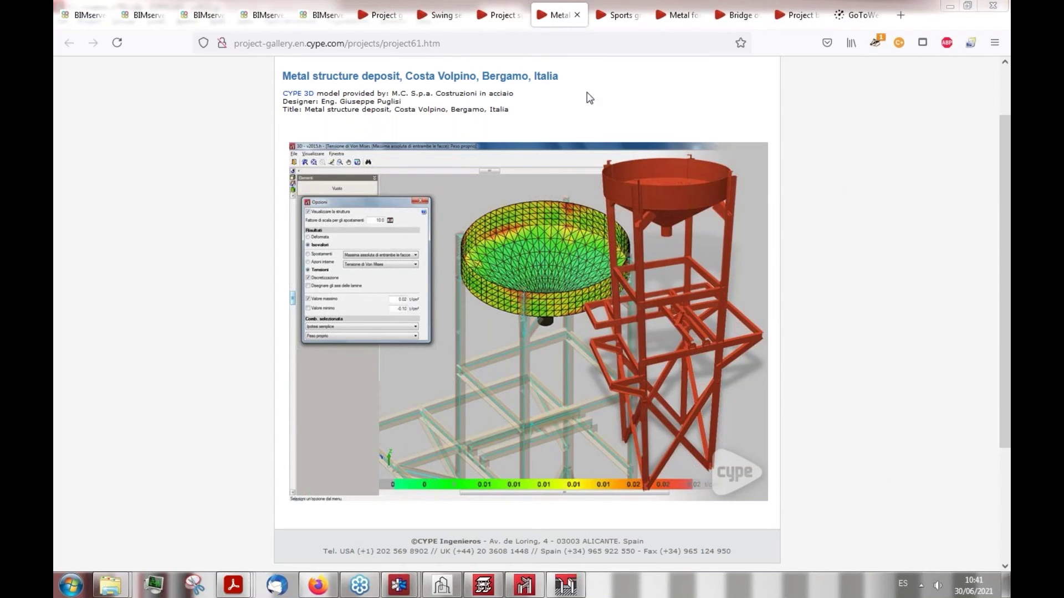
left_click(441, 15)
scroll(561, 529, "down", 3)
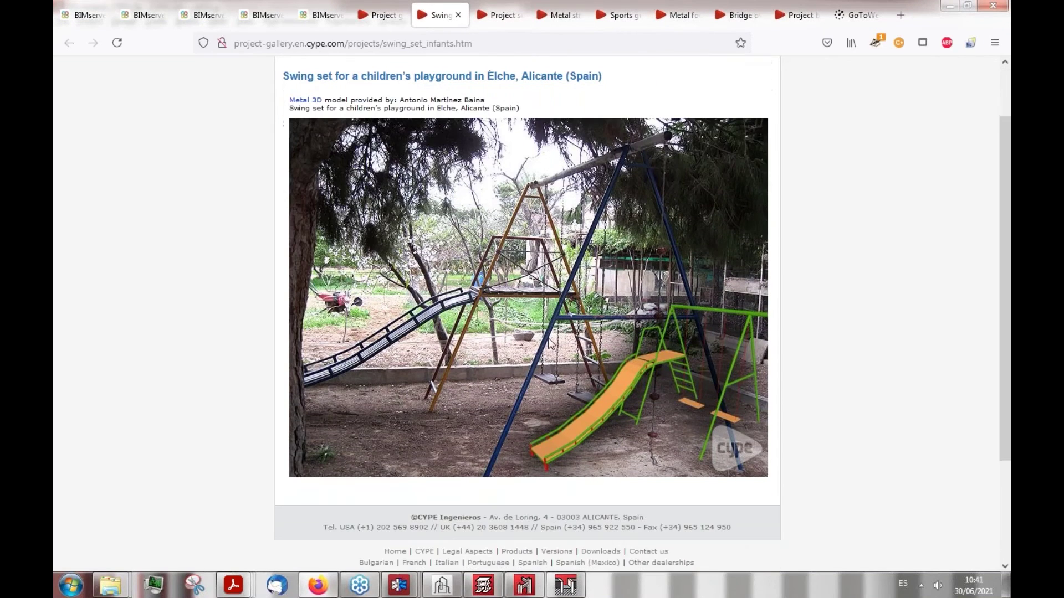
scroll(560, 528, "up", 3)
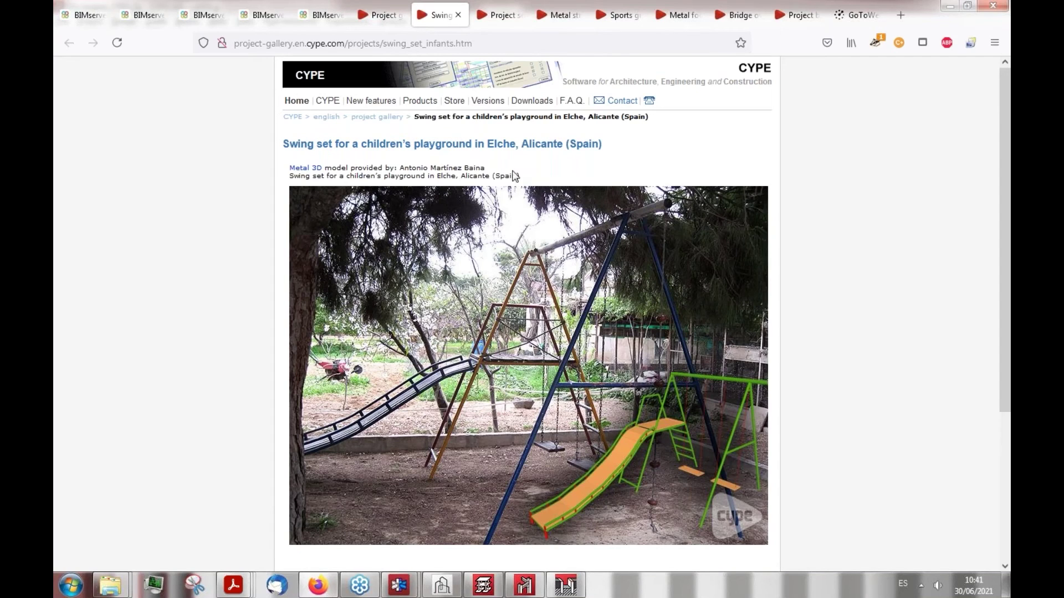
Return to the project gallery and browse its CYPECAD, CYPECAD MEP and CYPE 3D building projects
left_click(391, 16)
scroll(515, 360, "down", 3)
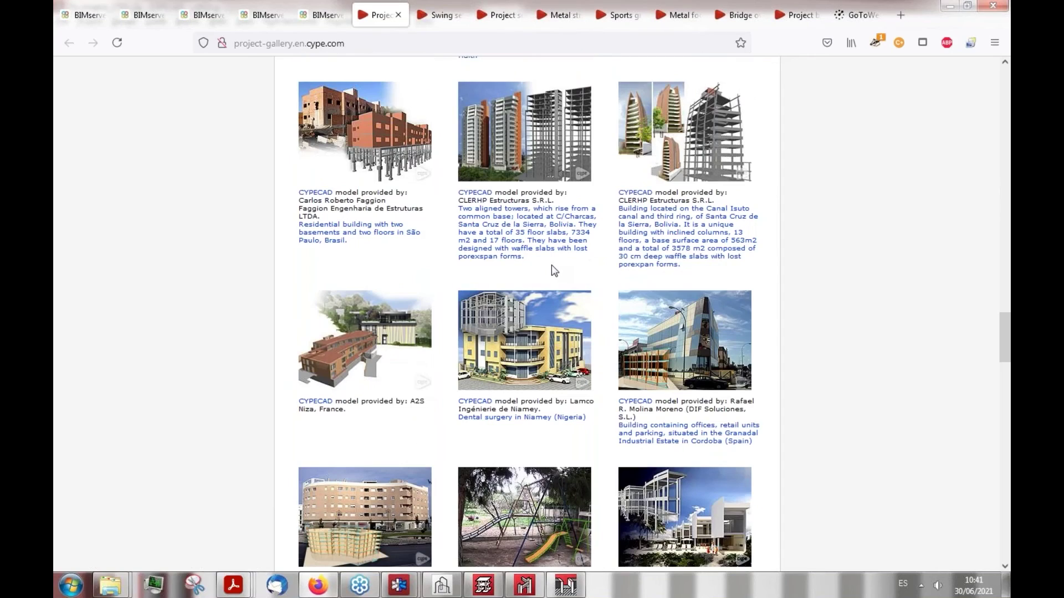
scroll(550, 265, "down", 9)
scroll(526, 321, "down", 1)
scroll(527, 321, "up", 5)
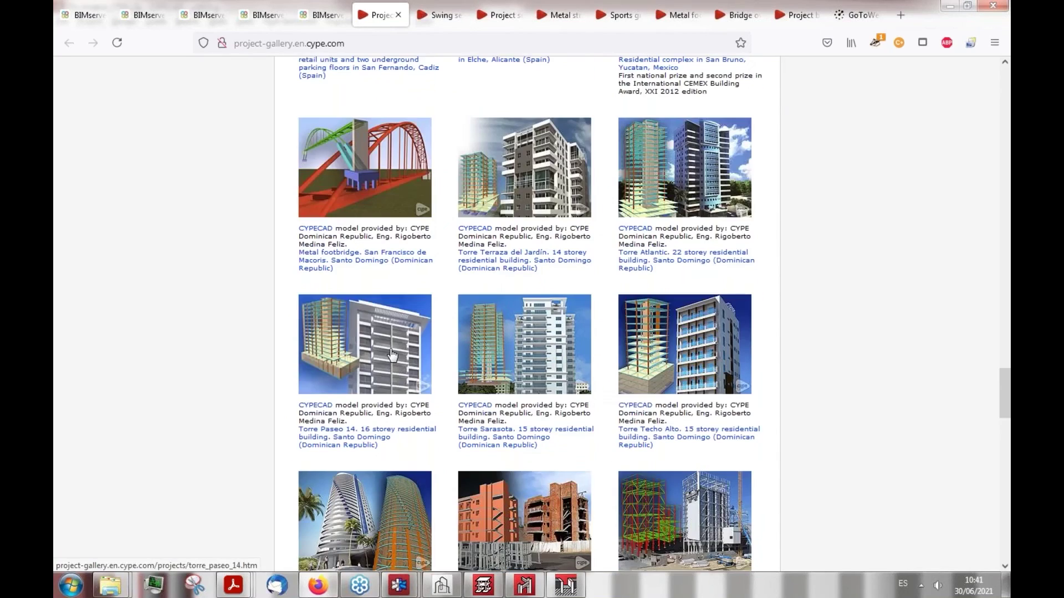
scroll(392, 355, "up", 11)
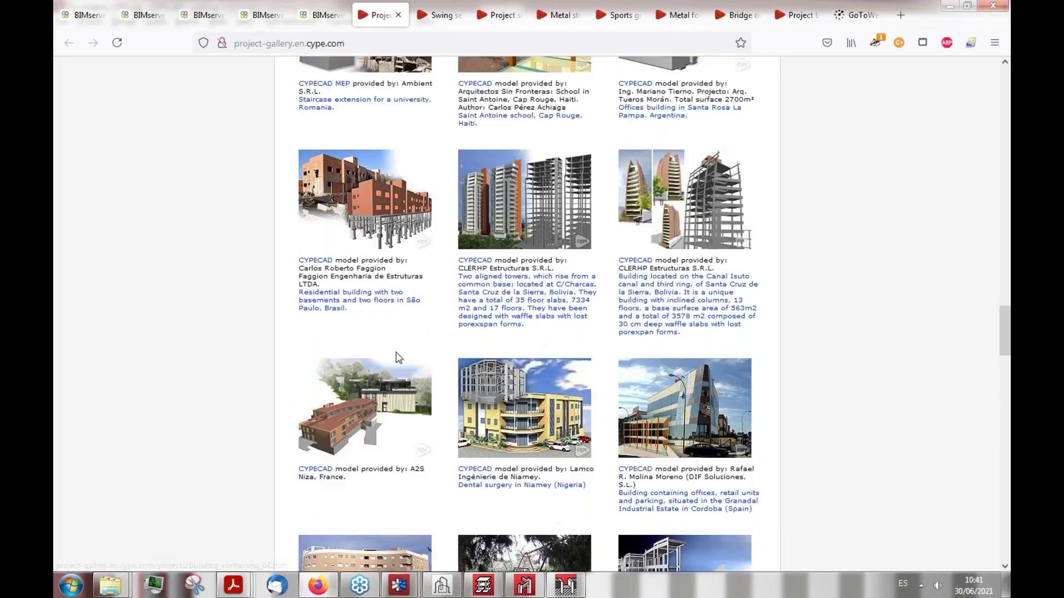
scroll(412, 353, "up", 12)
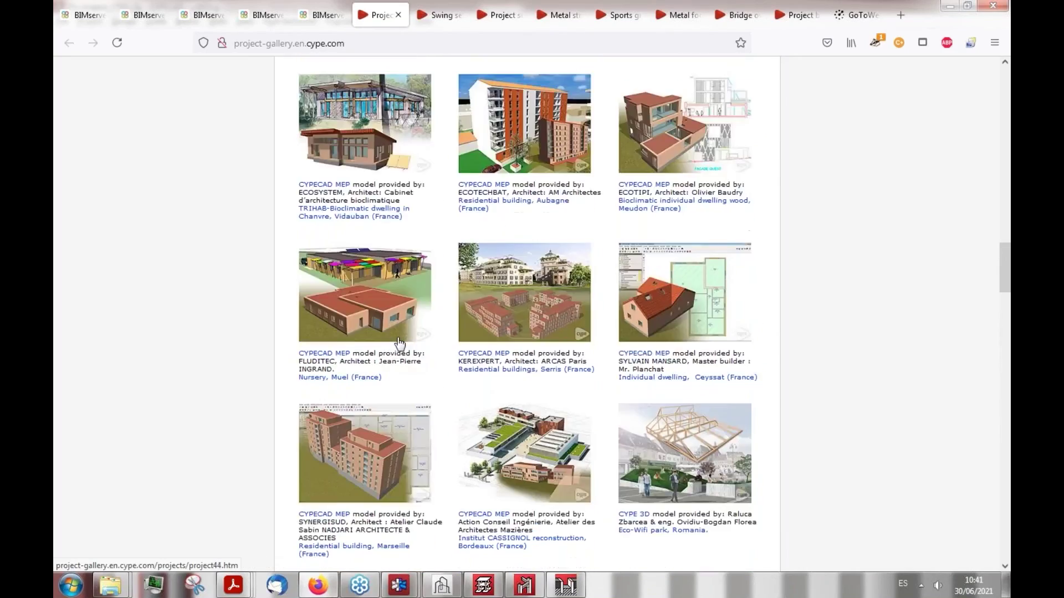
Browse the project gallery back up to its first CYPE 3D and CYPECAD projects
scroll(411, 353, "up", 2)
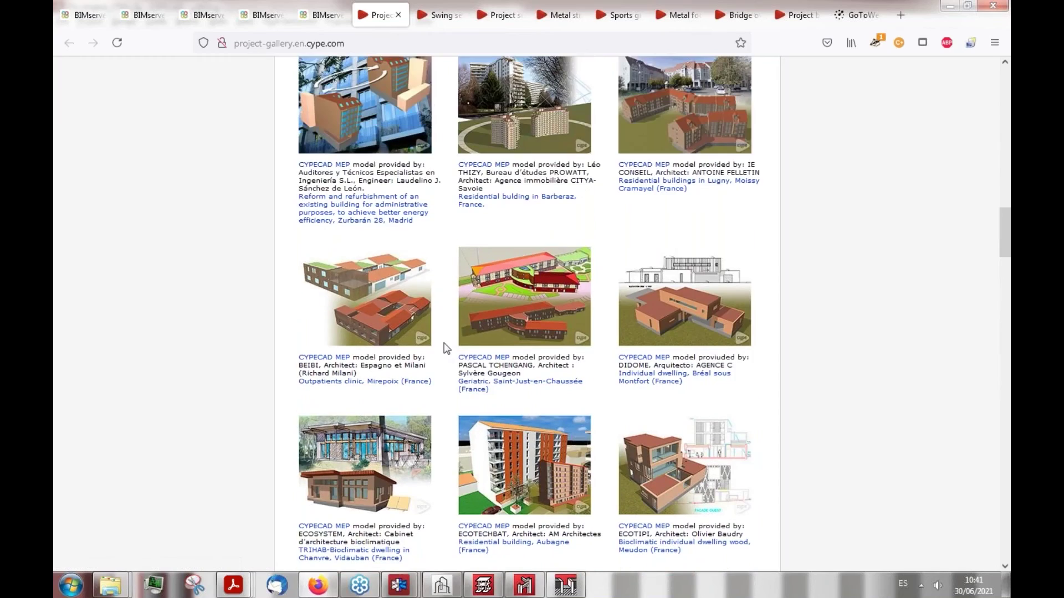
scroll(447, 348, "up", 13)
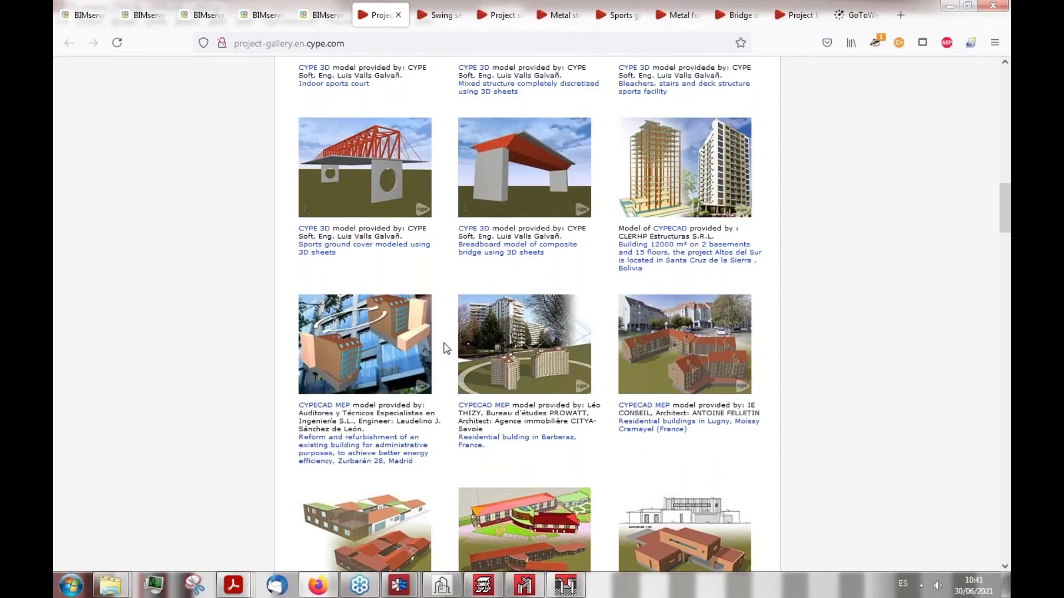
scroll(447, 348, "up", 8)
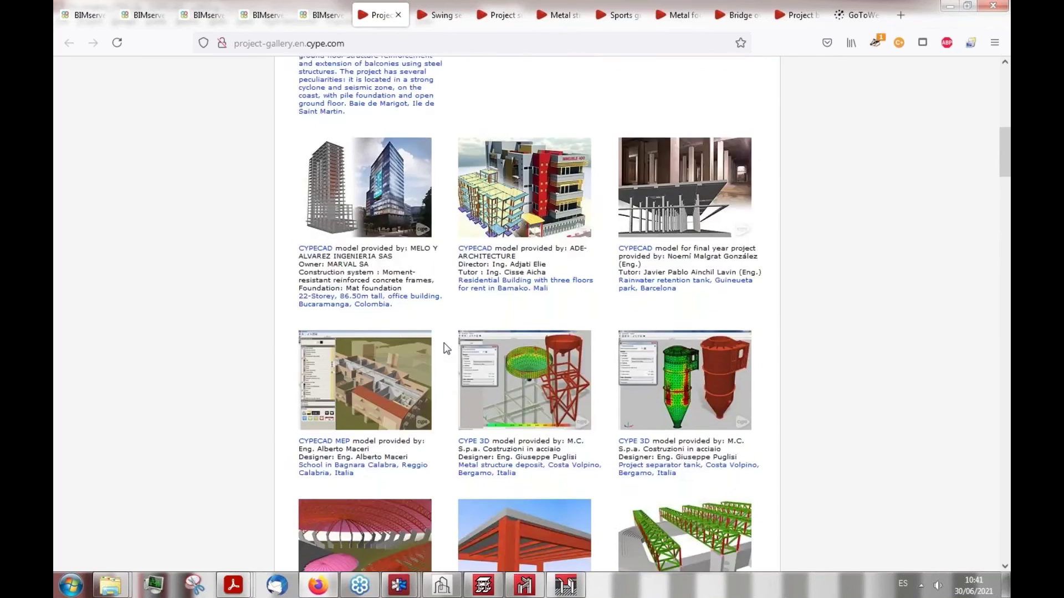
scroll(441, 343, "up", 4)
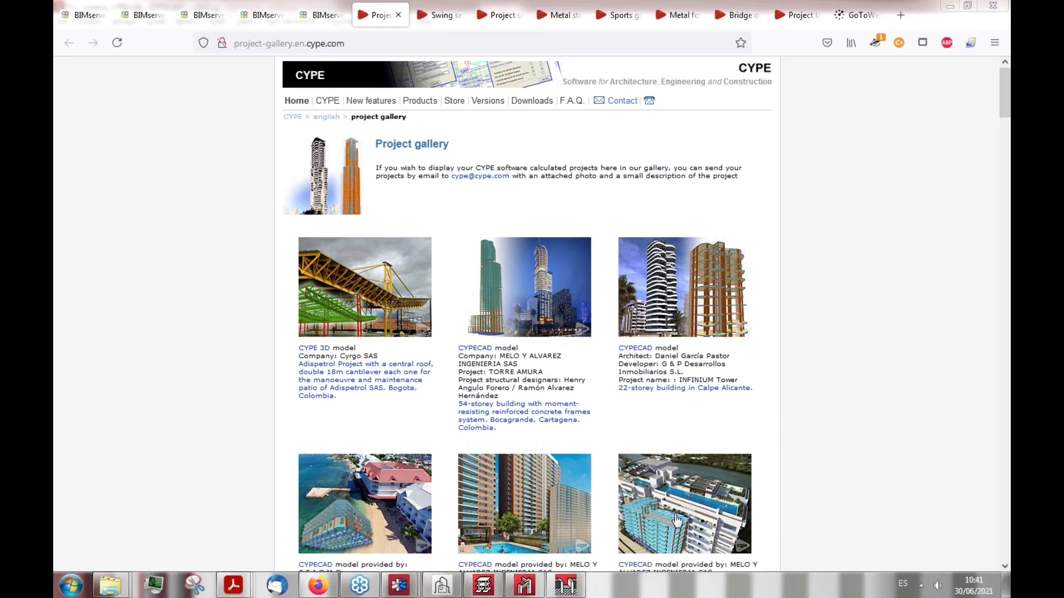
Switch to CYPE 3D, start a new bar with the IPE 330 section and open its section description
left_click(525, 588)
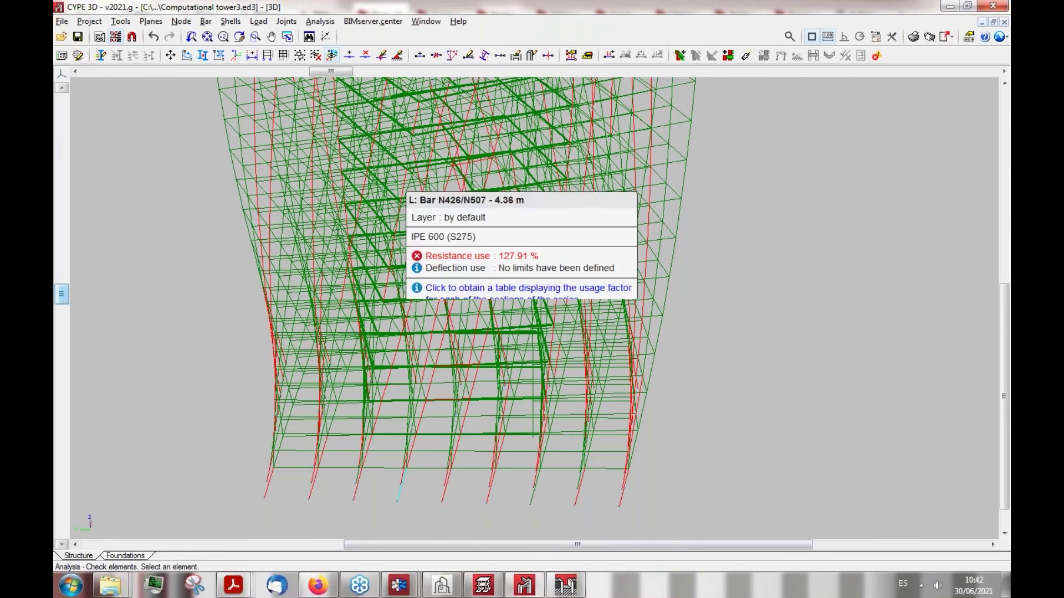
mouse_move(388, 389)
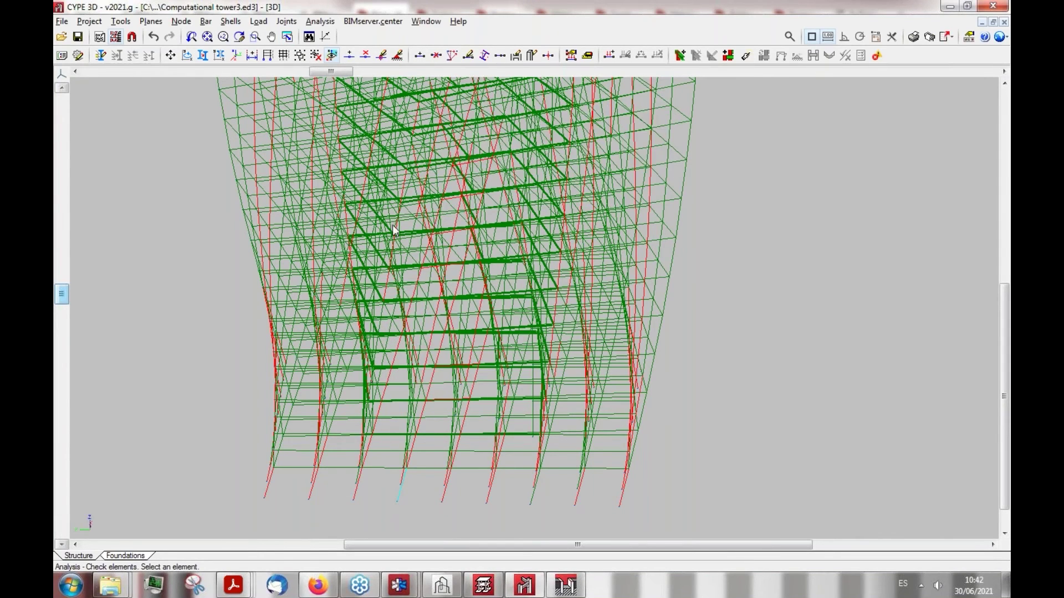
left_click(205, 21)
left_click(222, 361)
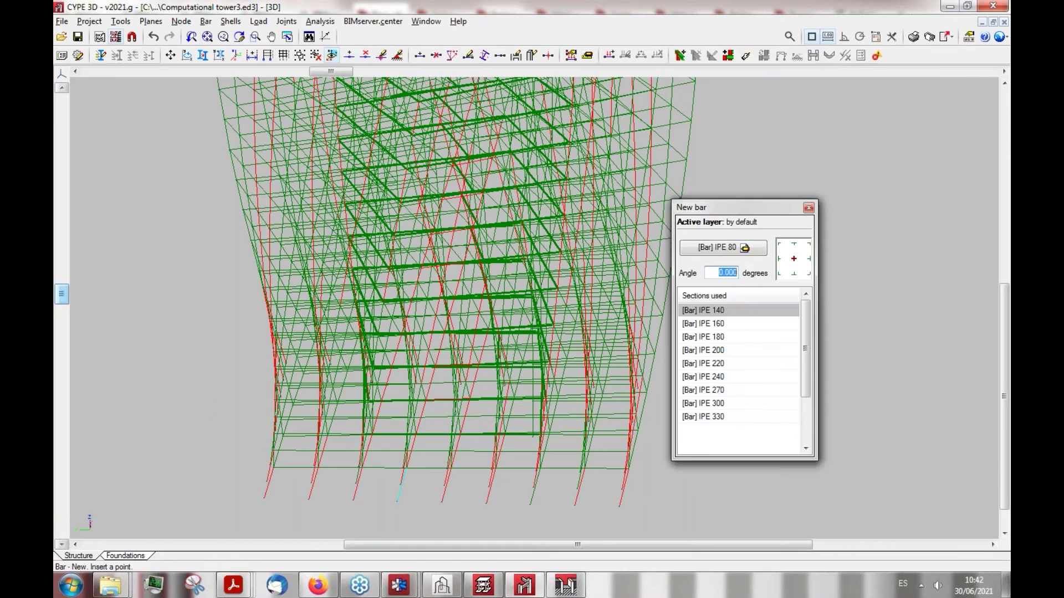
left_click(171, 473)
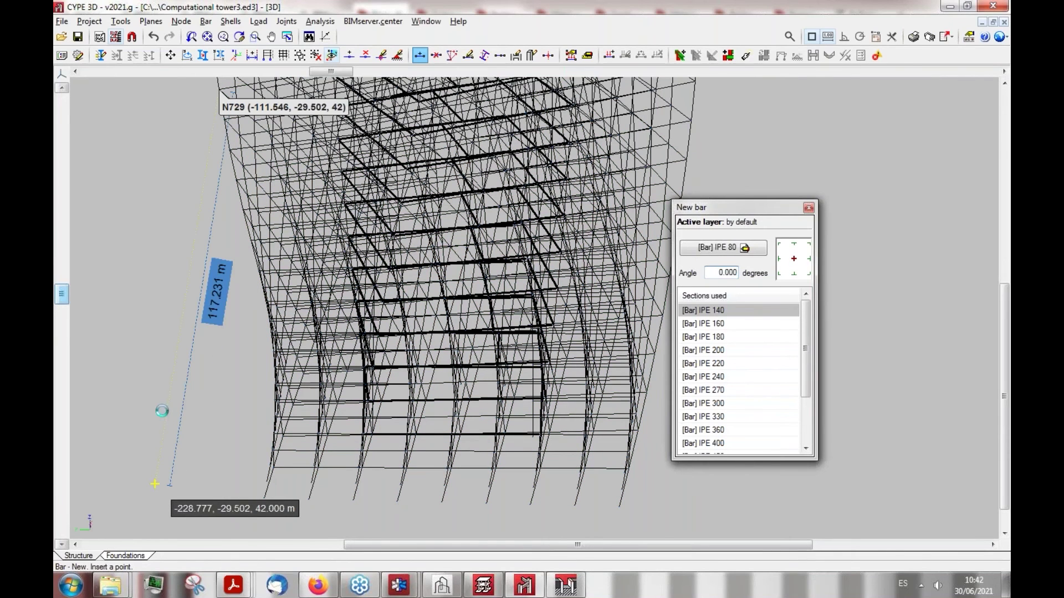
key("Return")
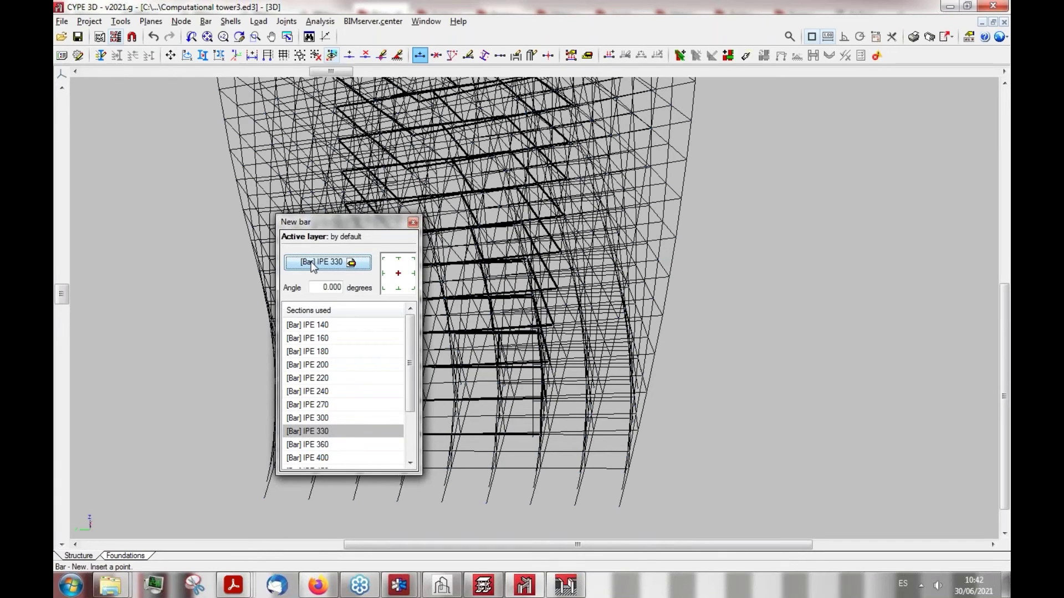
left_click(313, 264)
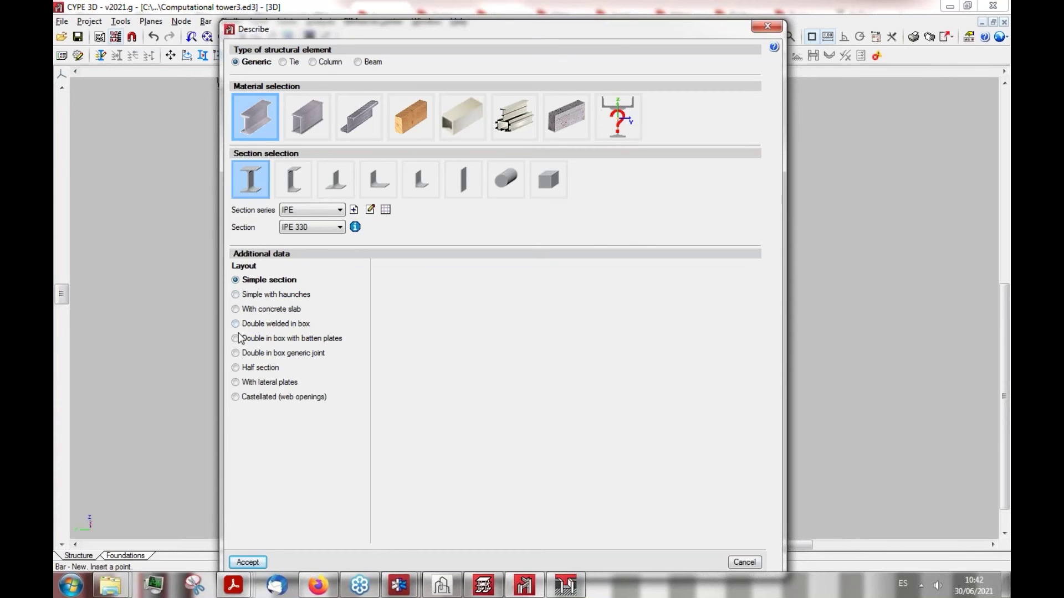
Examine the double box, welded, concrete slab and half section layouts for the IPE 330 bar, then leave the new bar command without applying changes
left_click(349, 336)
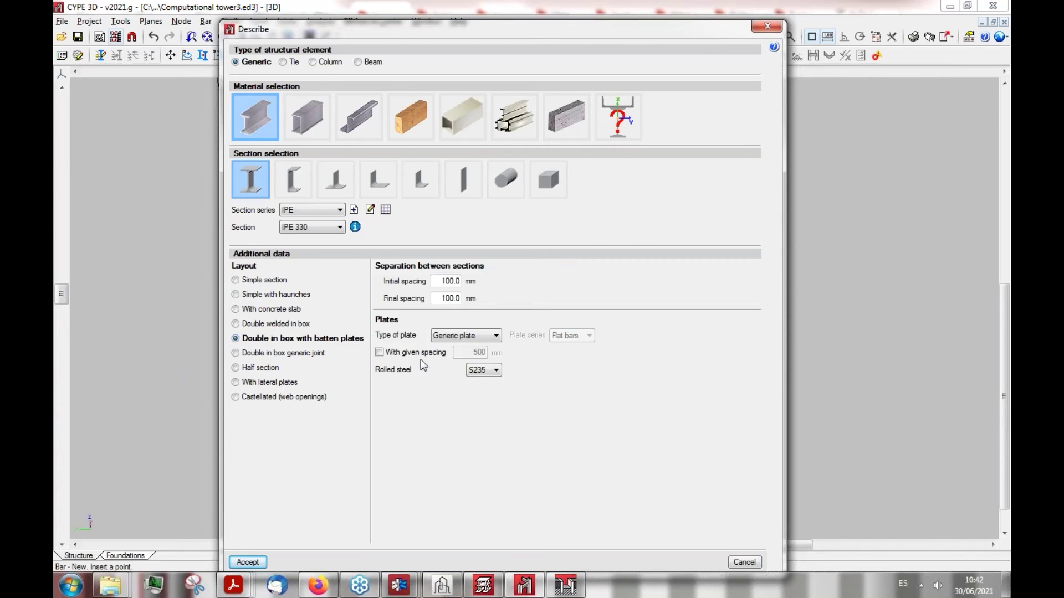
left_click(237, 326)
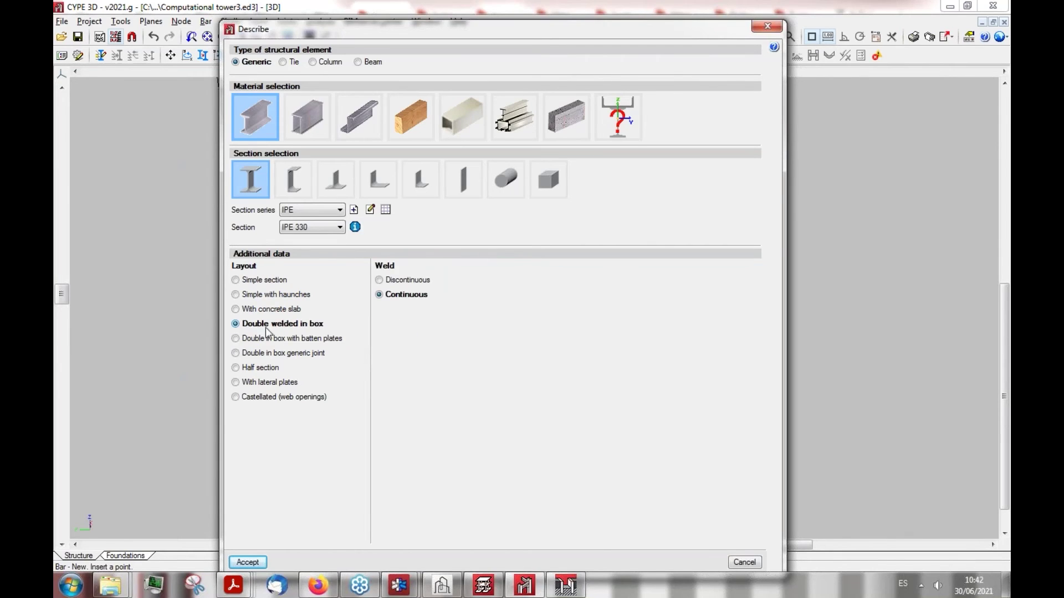
left_click(236, 309)
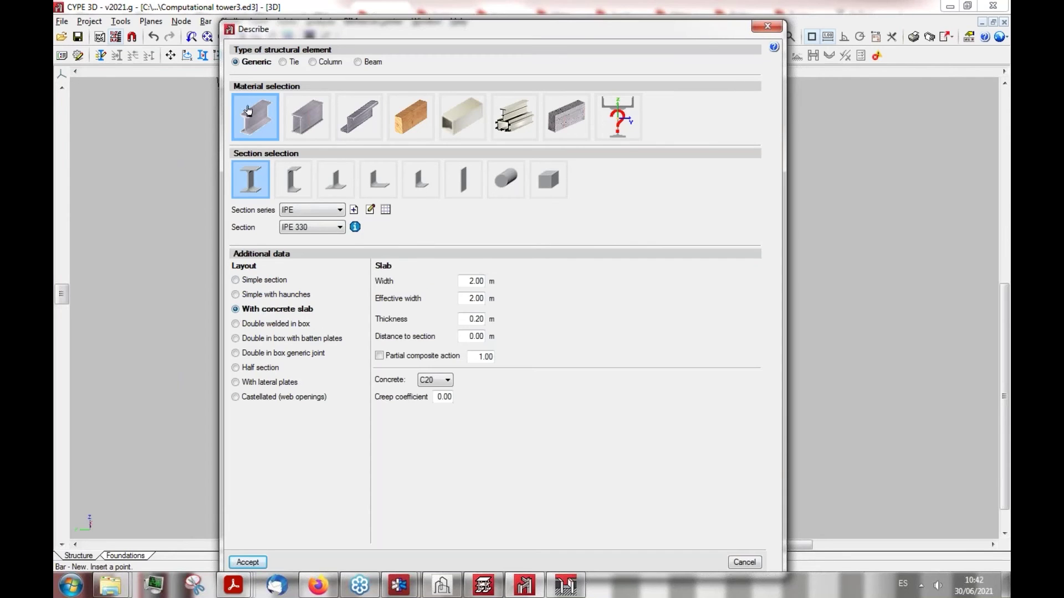
left_click(237, 368)
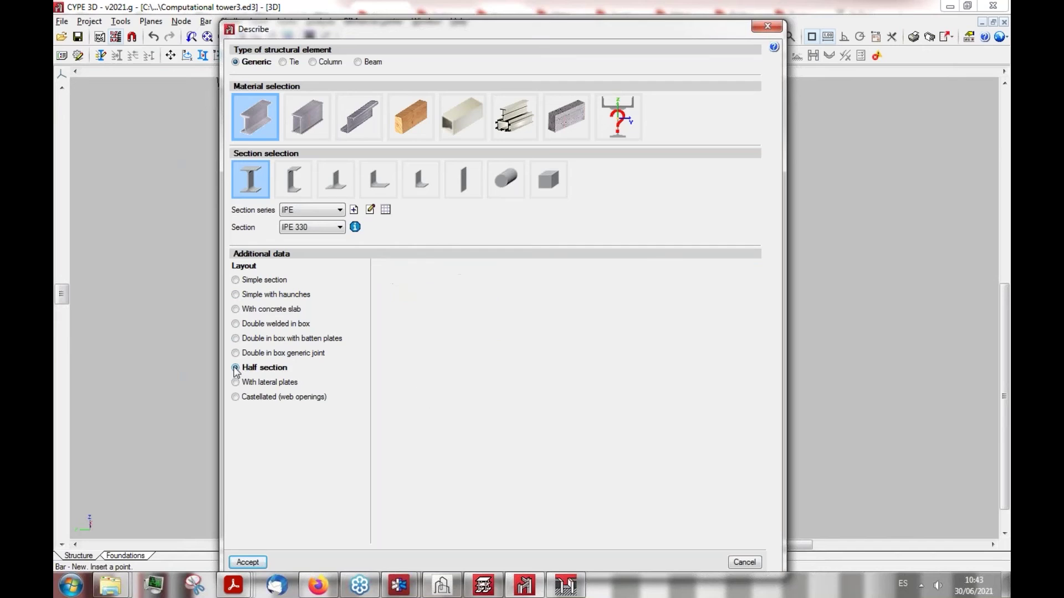
left_click(235, 354)
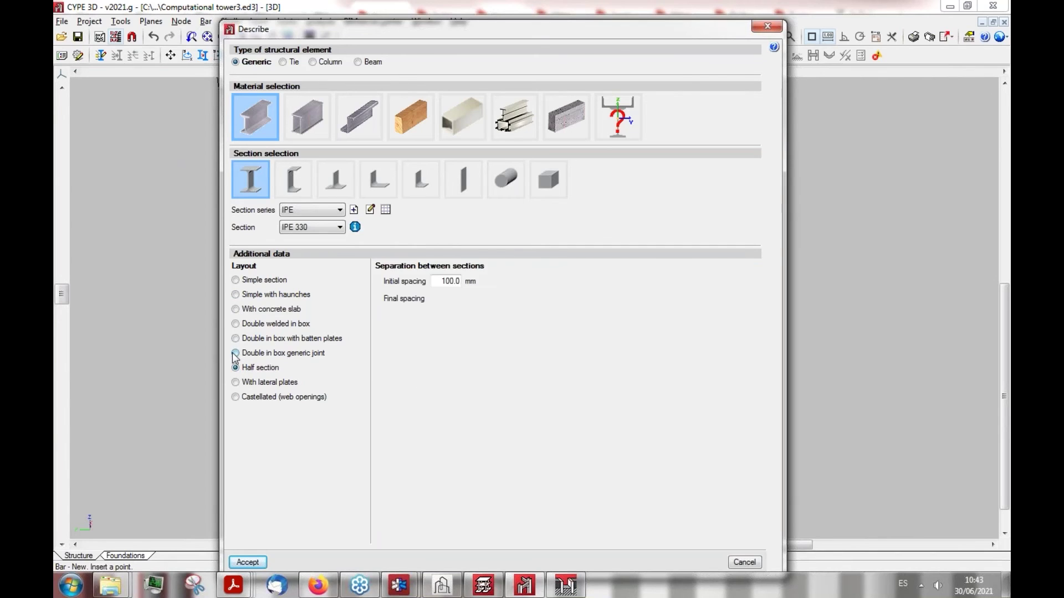
left_click(268, 339)
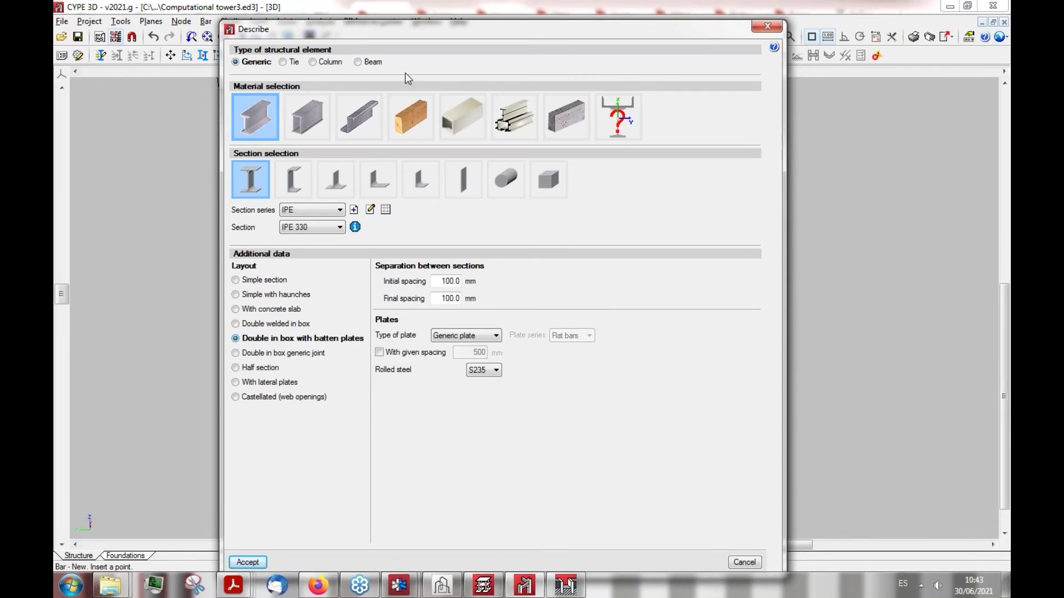
left_click_drag(480, 29, 363, 16)
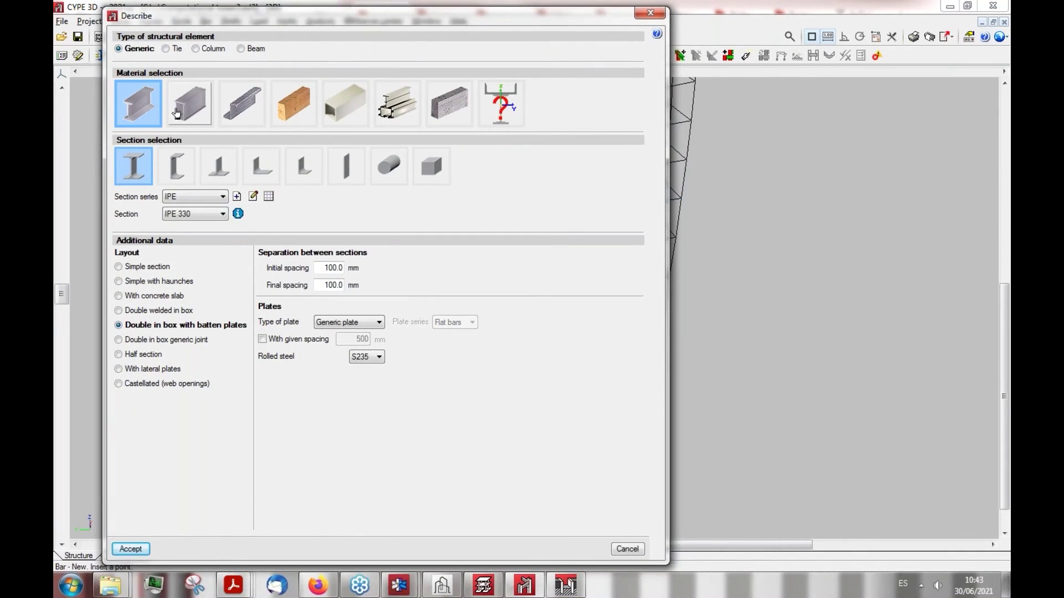
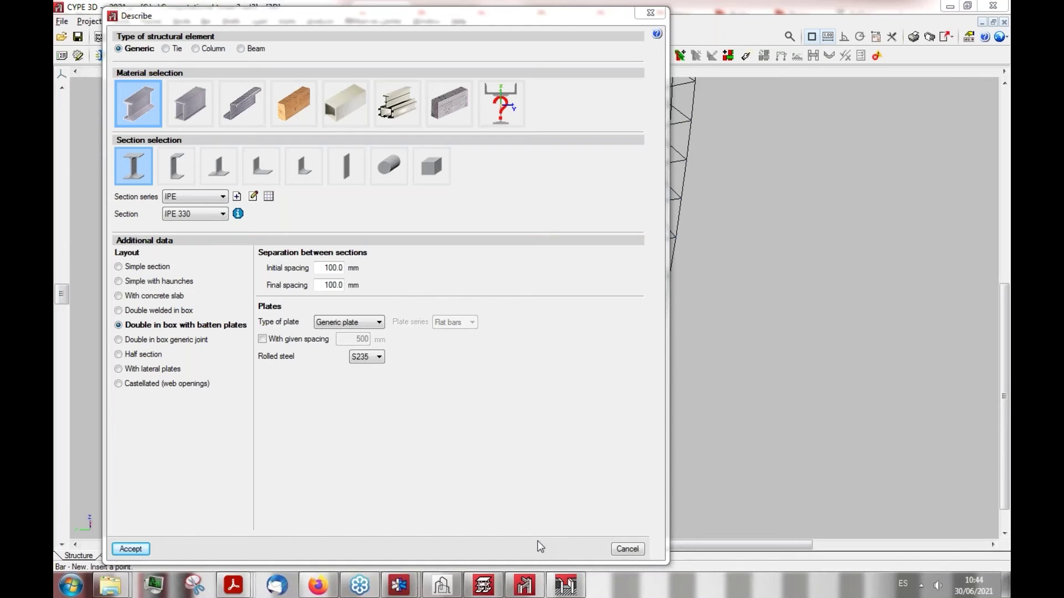
left_click(652, 14)
left_click(413, 222)
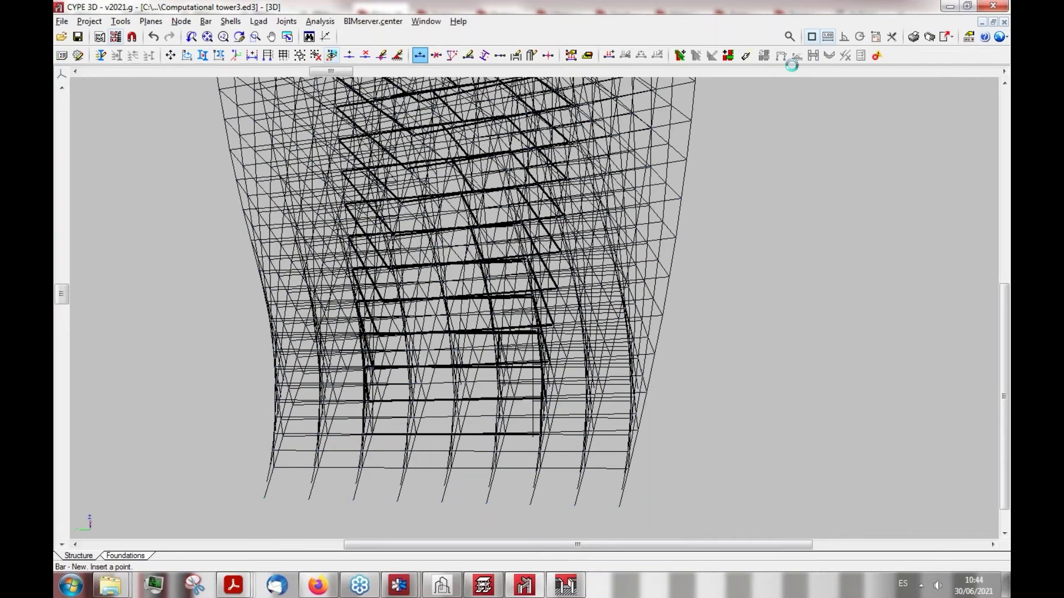
Switch to CYPECAD and close the wall's pressure diagram and reinforced concrete wall settings without applying changes
mouse_move(483, 586)
left_click(492, 505)
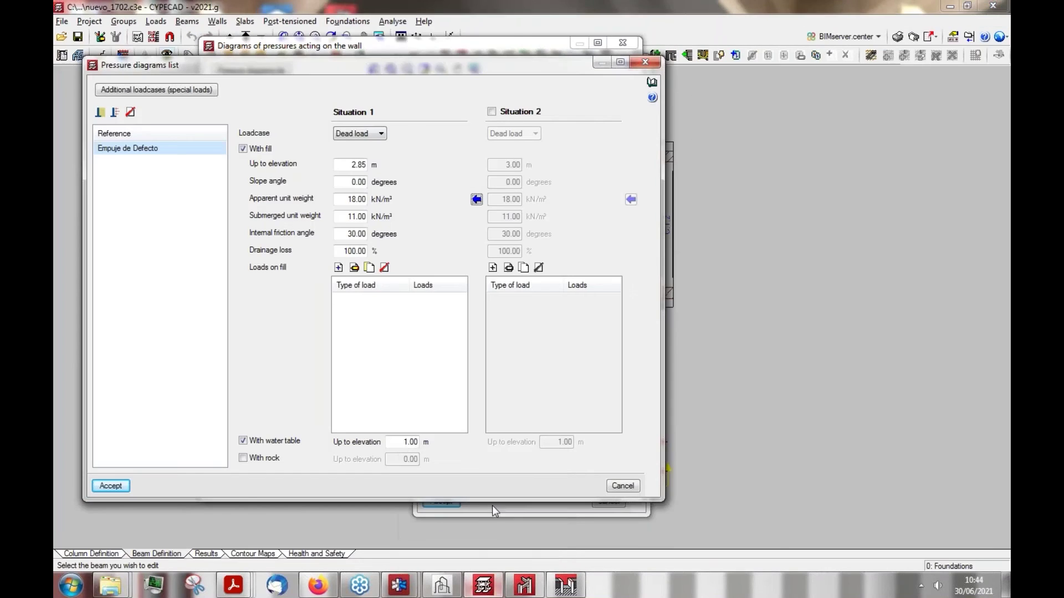
left_click(645, 61)
left_click(622, 42)
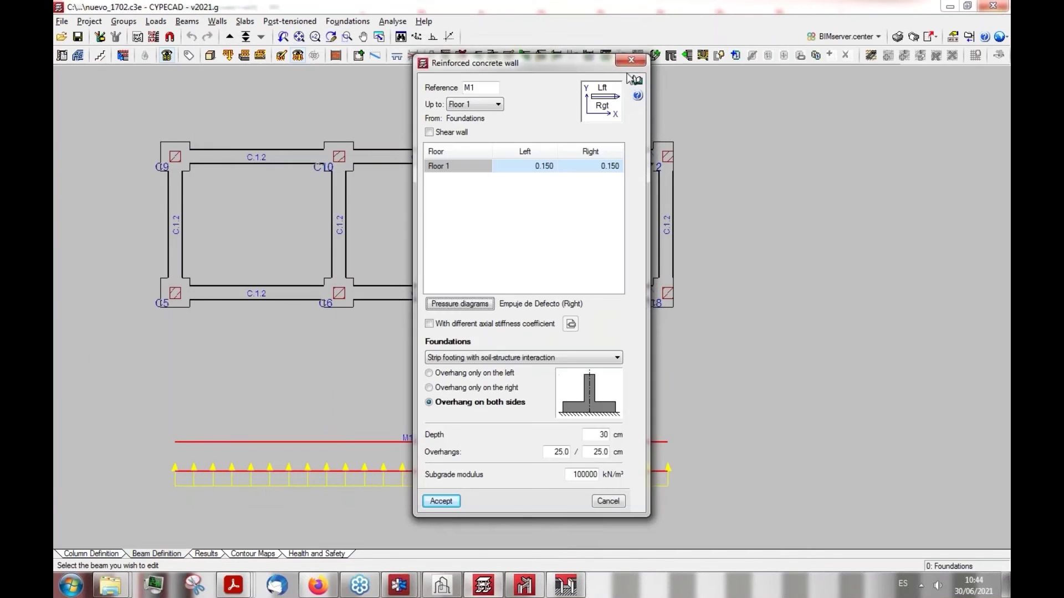
left_click(633, 62)
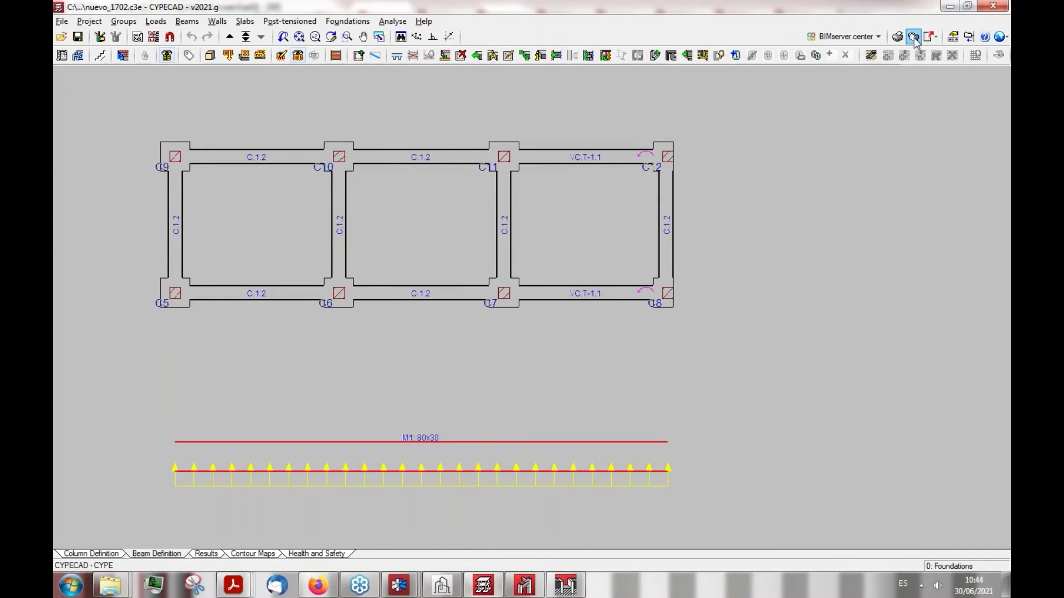
Open the project's drawing selection, continuing without re-analysing the project
left_click(913, 38)
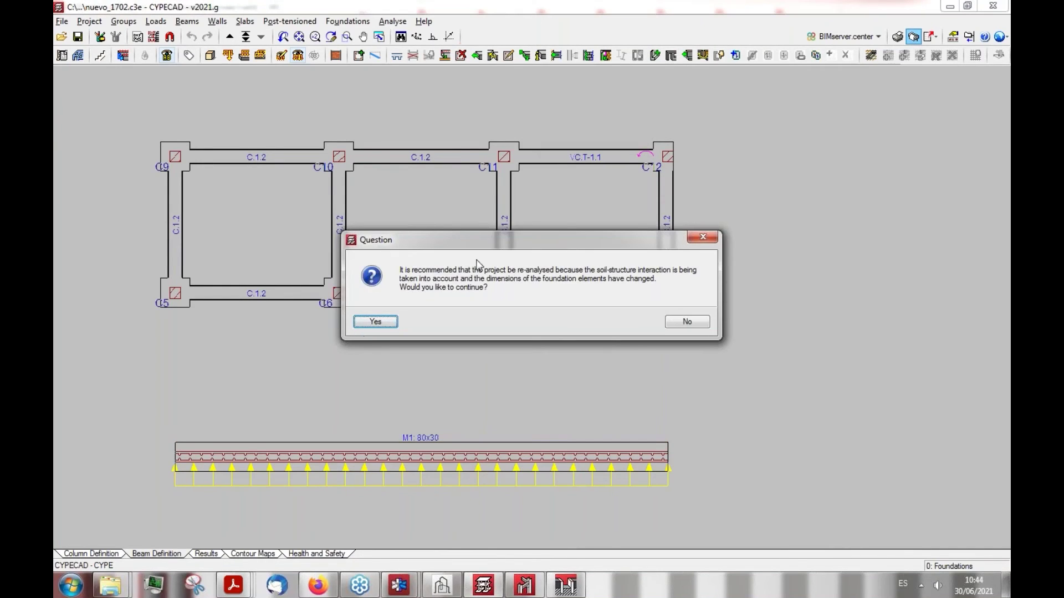
left_click_drag(514, 239, 406, 246)
left_click(284, 332)
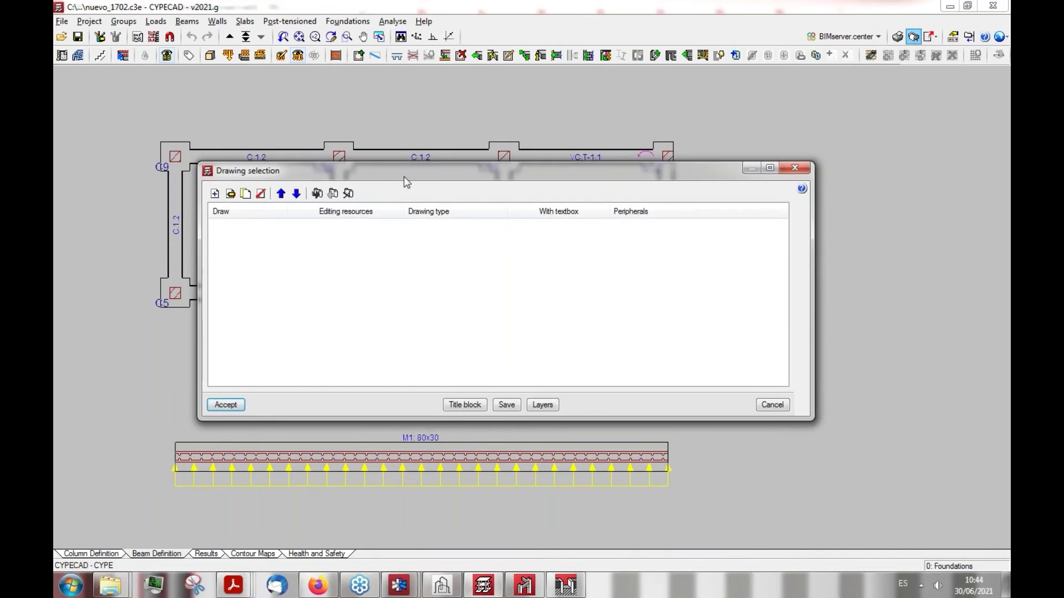
left_click_drag(401, 171, 274, 183)
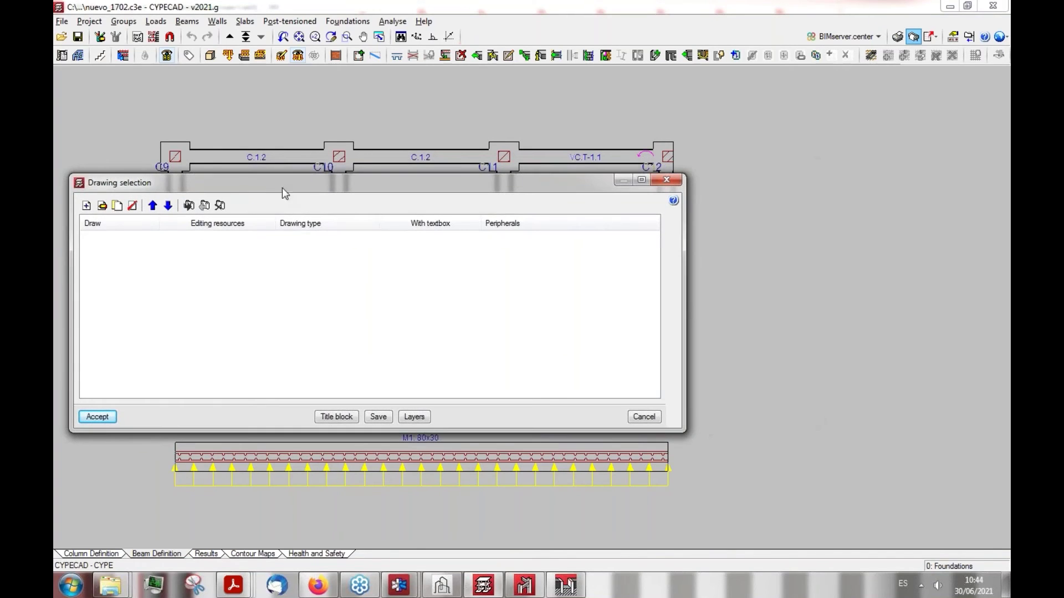
Add a Floor plans drawing with the Replanteo plan type at scale 1/125
left_click(86, 207)
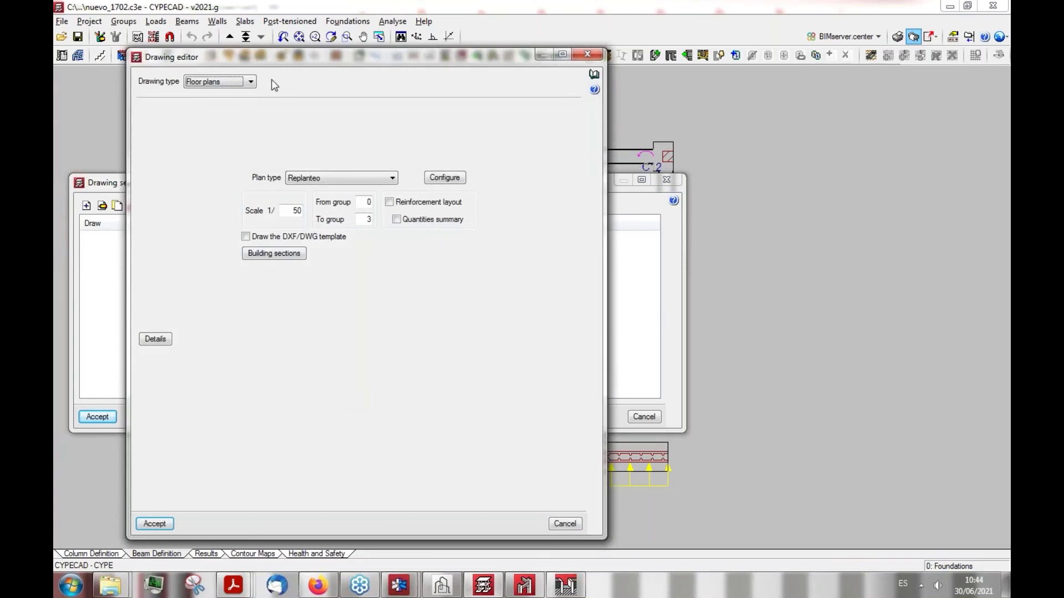
left_click_drag(275, 55, 298, 54)
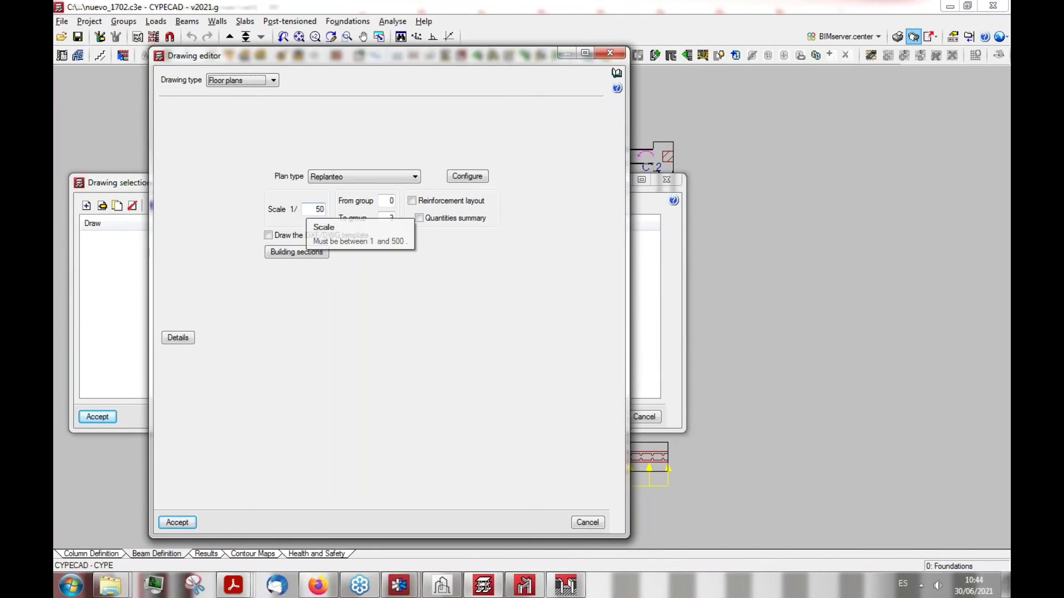
double_click(317, 209)
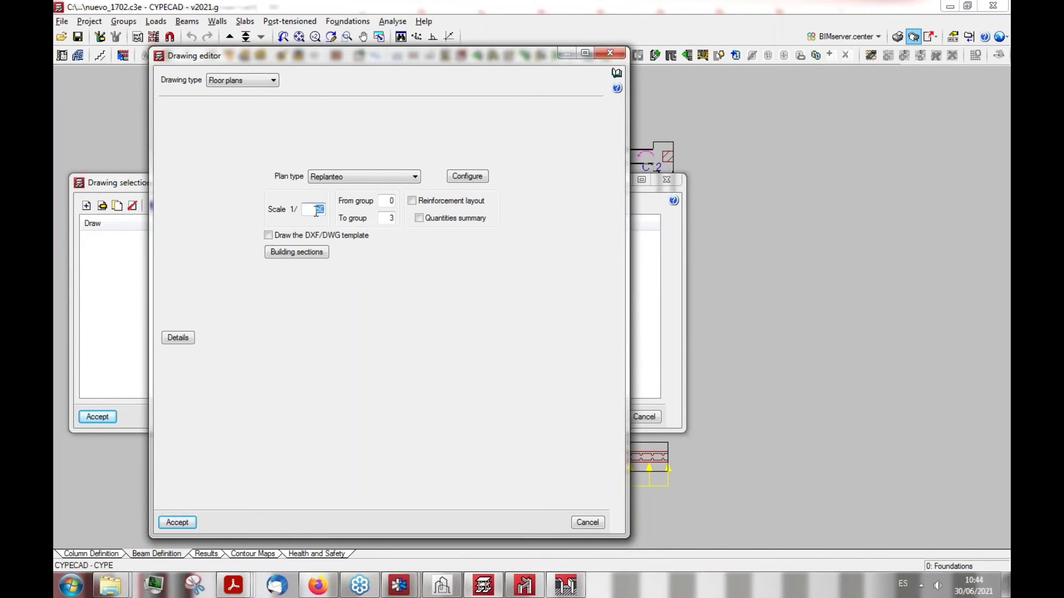
type("1")
left_click(391, 201)
left_click_drag(379, 58, 394, 55)
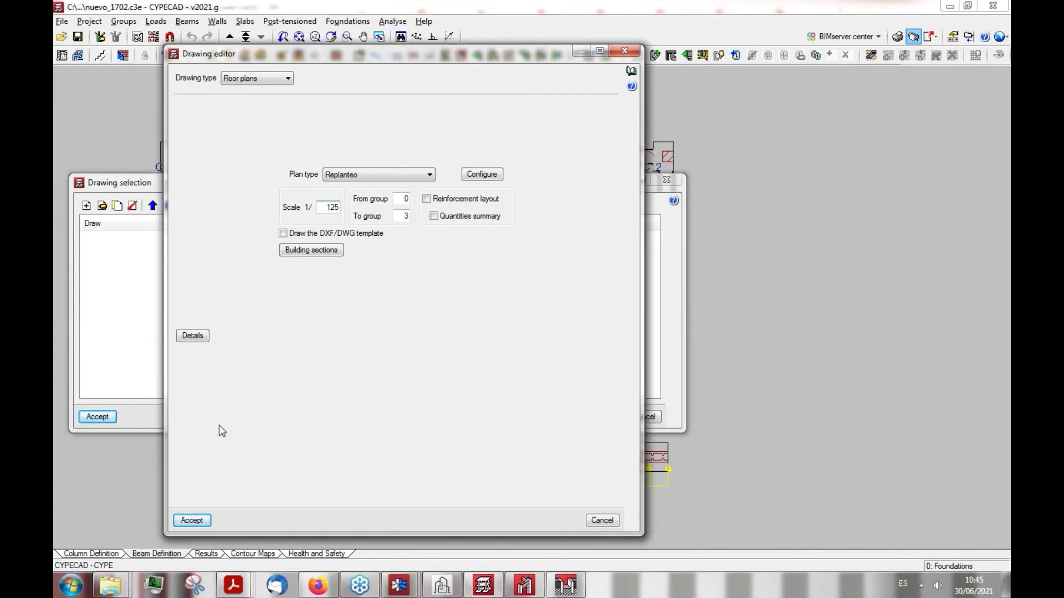
left_click(192, 520)
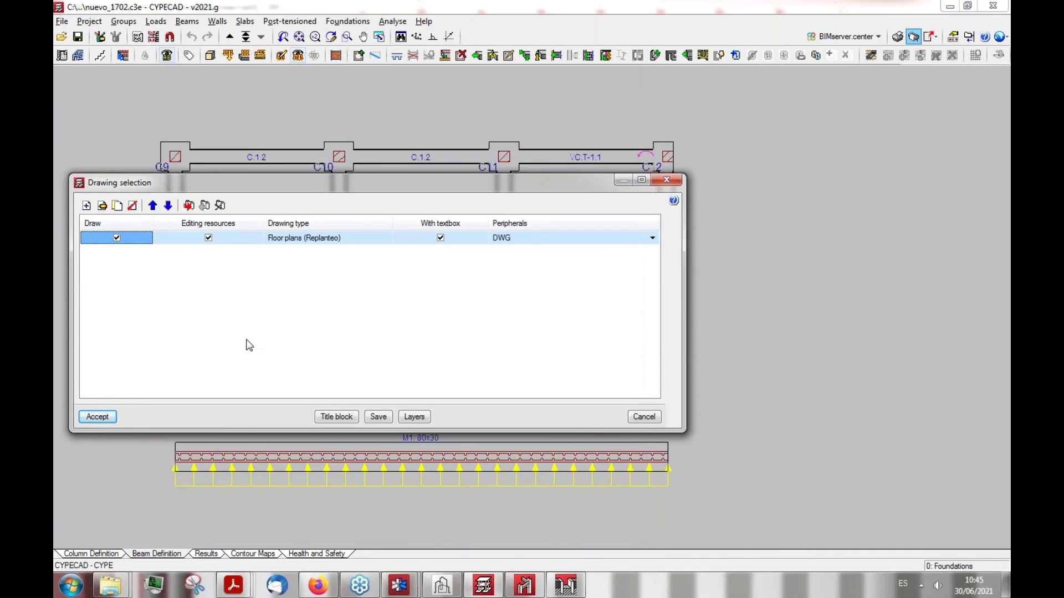
Generate the DWG drawing composition, display the detail of all drawings and examine the scale in the Foundations label
left_click(103, 417)
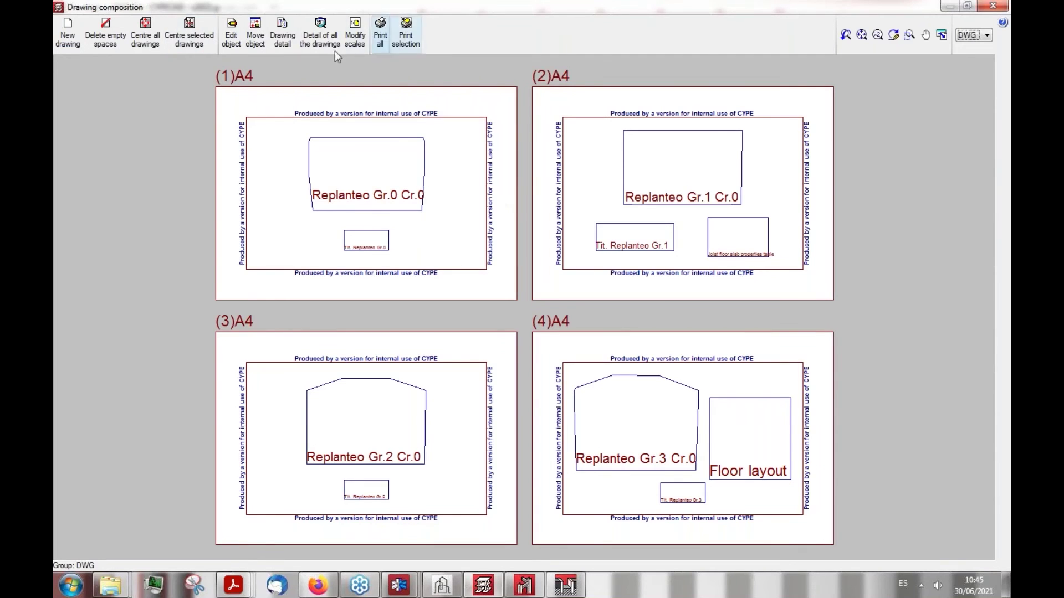
left_click(320, 33)
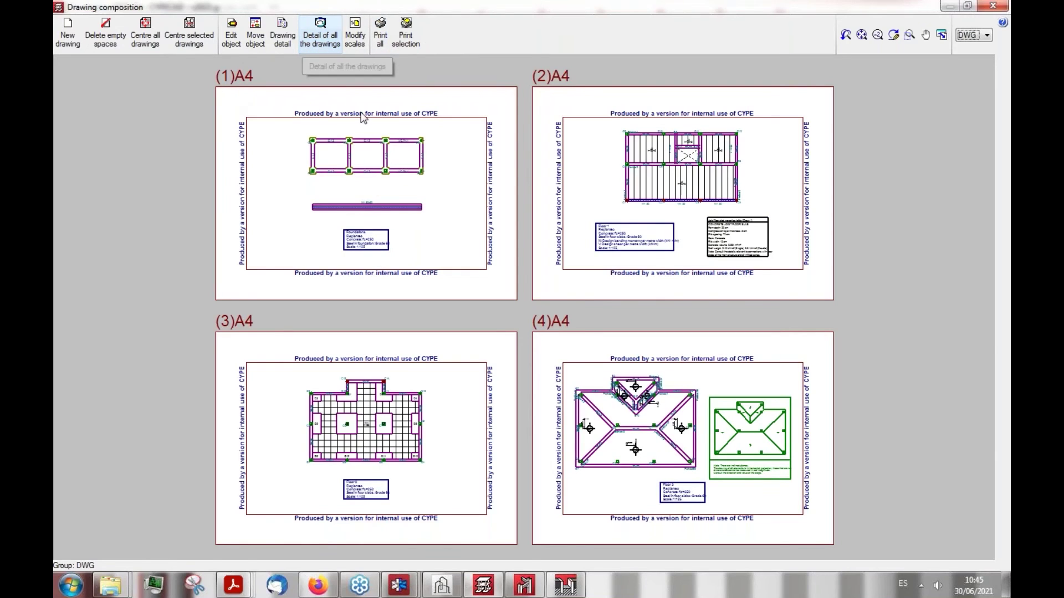
scroll(374, 248, "up", 1)
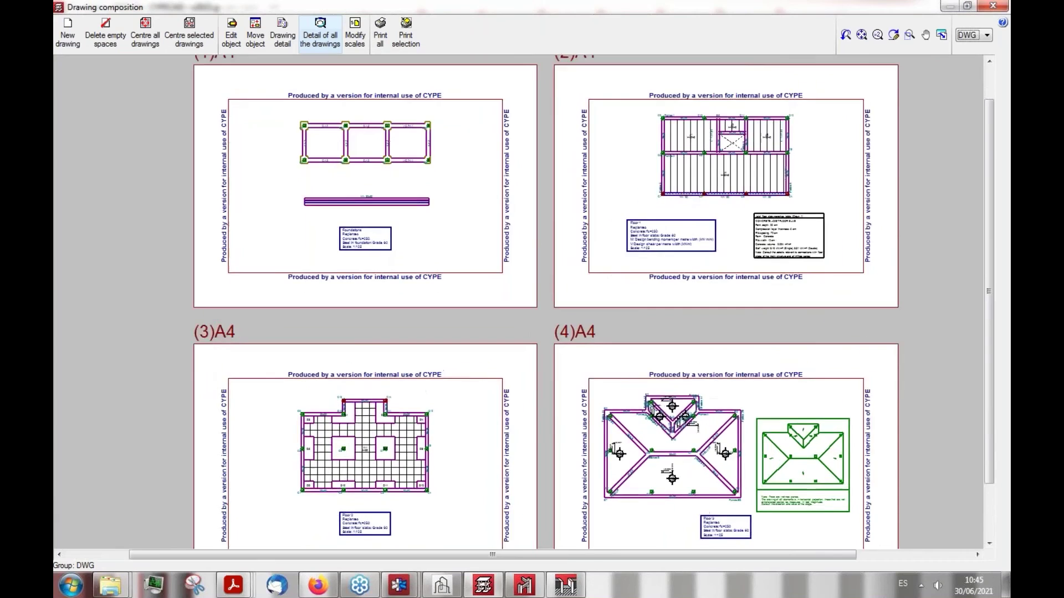
scroll(374, 248, "up", 5)
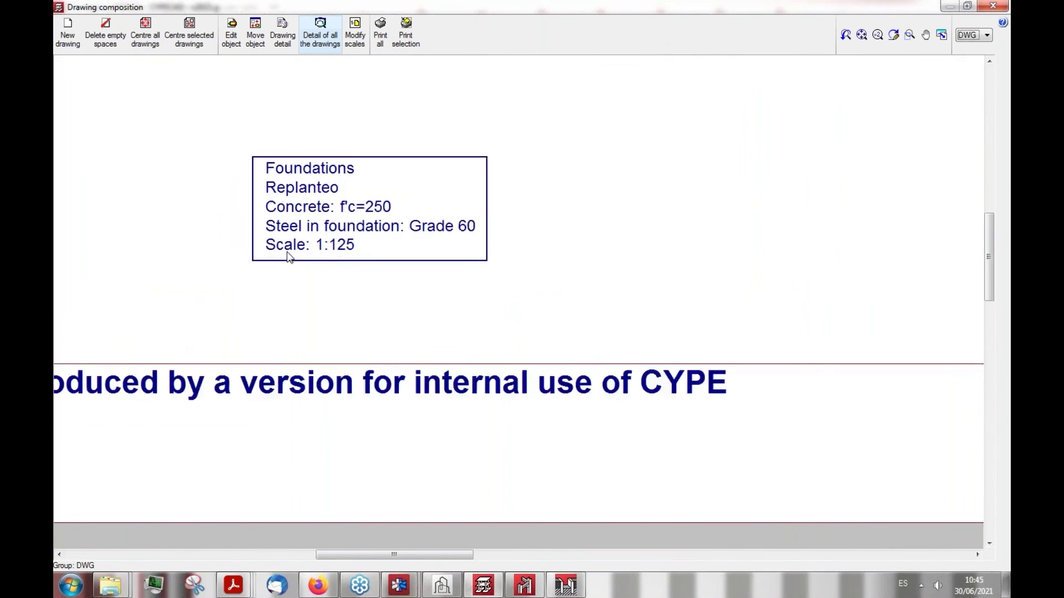
scroll(288, 257, "up", 3)
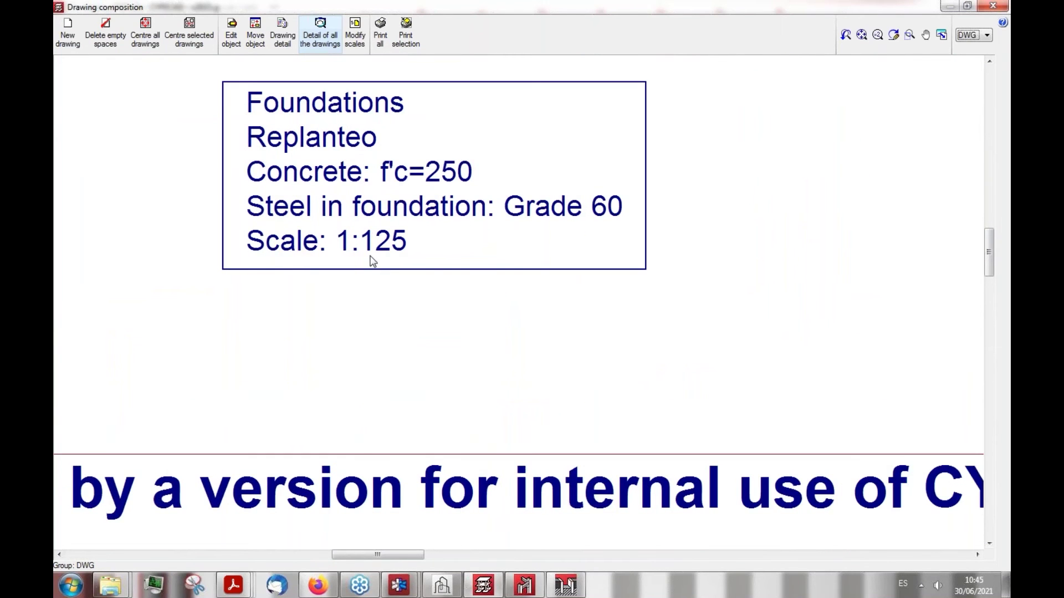
Examine the detailed A4 drawing sheets and their labels, and close the drawing composition
scroll(373, 260, "down", 4)
scroll(266, 348, "up", 4)
scroll(322, 346, "down", 6)
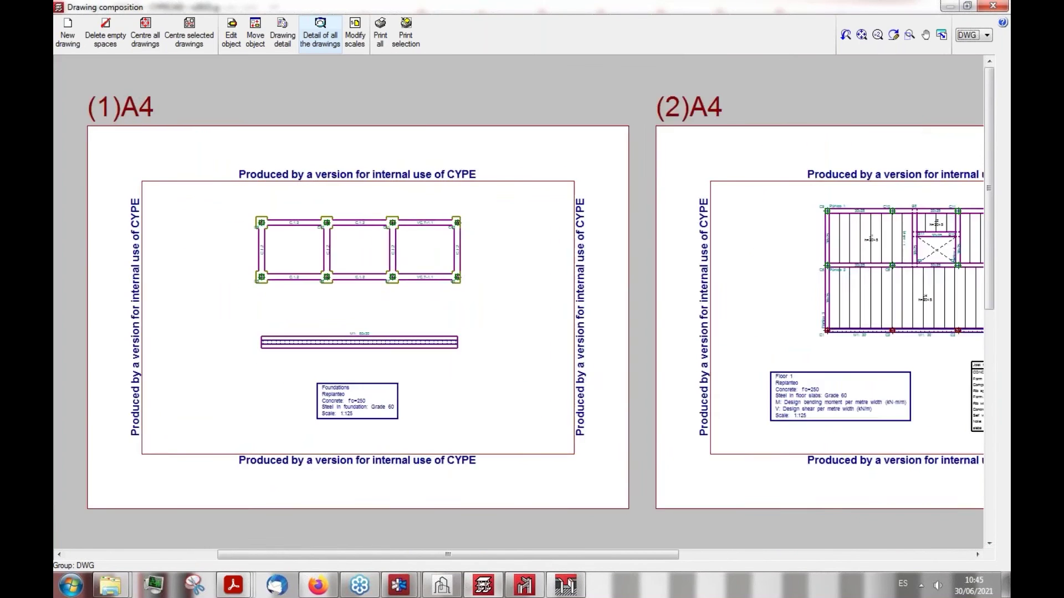
scroll(287, 244, "up", 1)
scroll(288, 244, "down", 2)
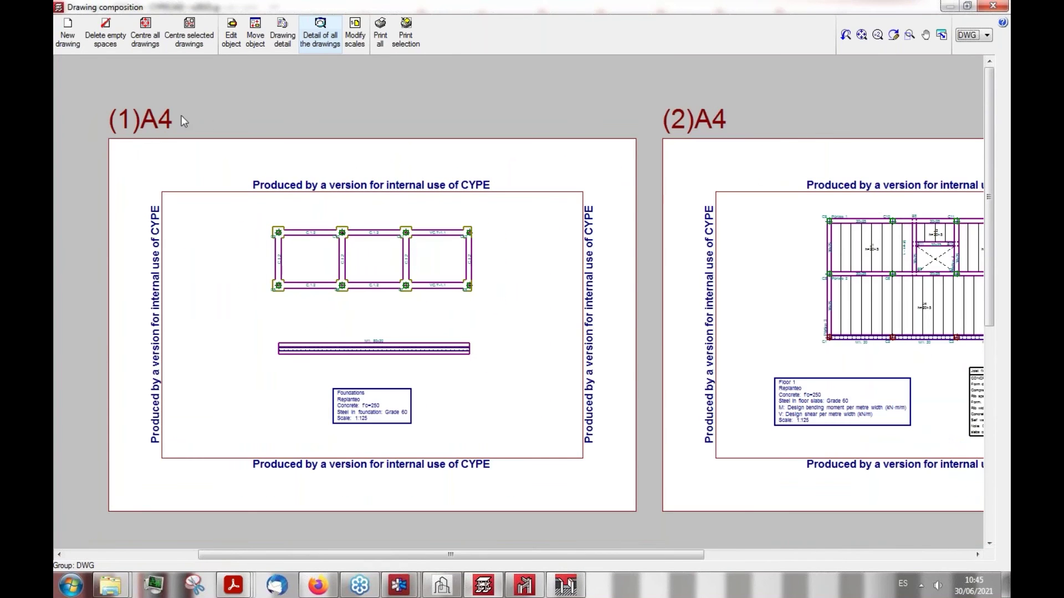
scroll(277, 280, "down", 5)
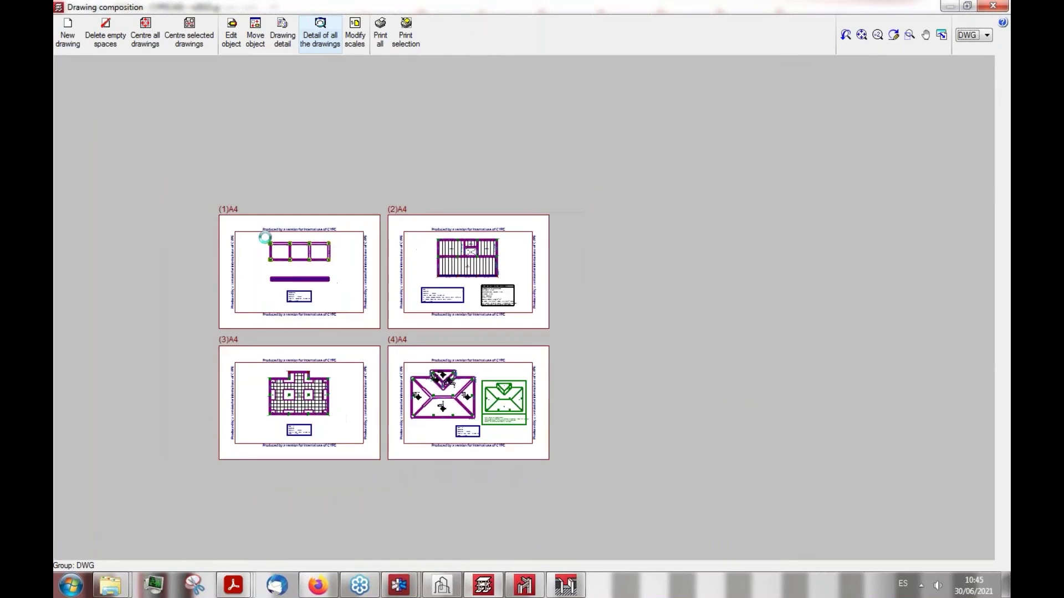
scroll(303, 304, "up", 5)
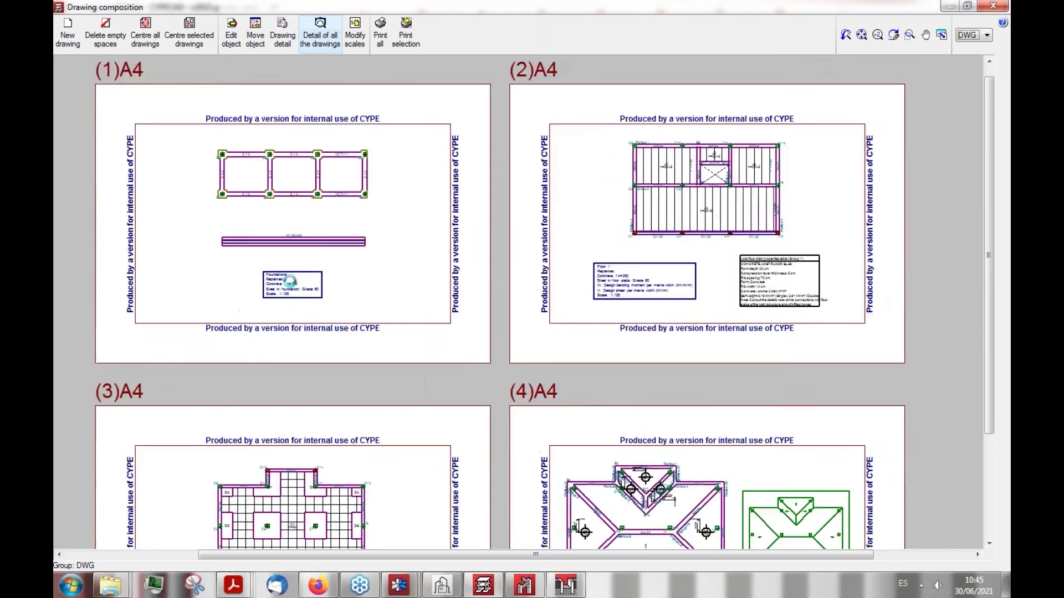
scroll(290, 281, "up", 3)
scroll(275, 324, "down", 6)
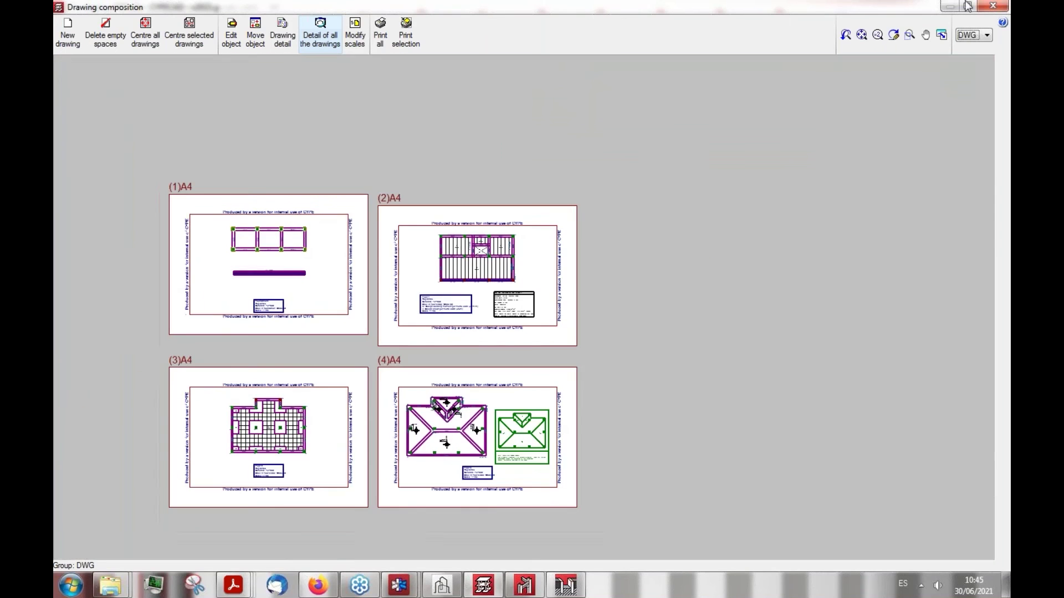
left_click(993, 6)
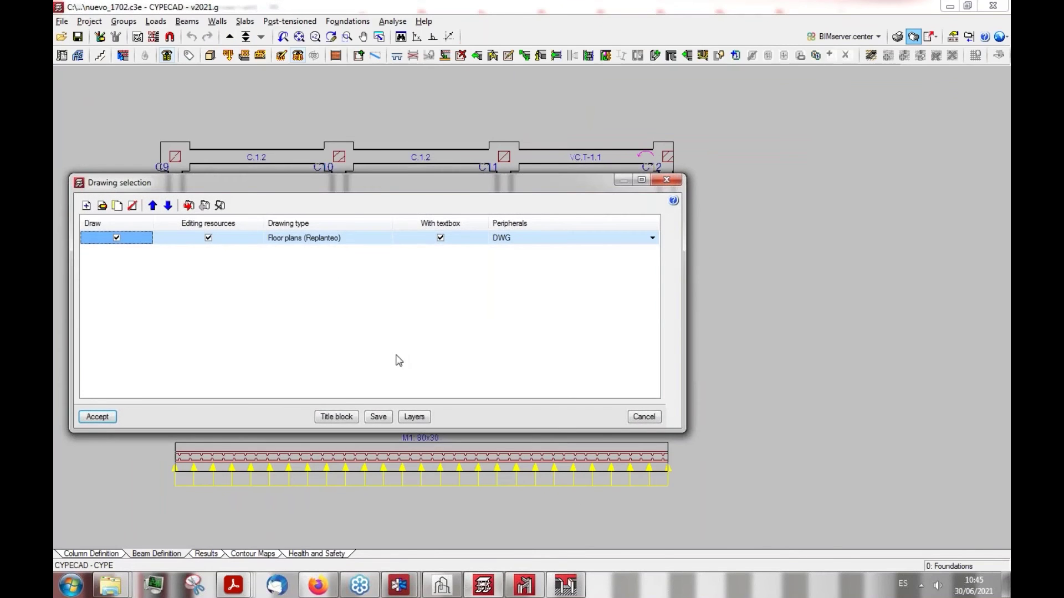
Edit the Floor plans (Replanteo) drawing and set its scale to 1/25
left_click(102, 205)
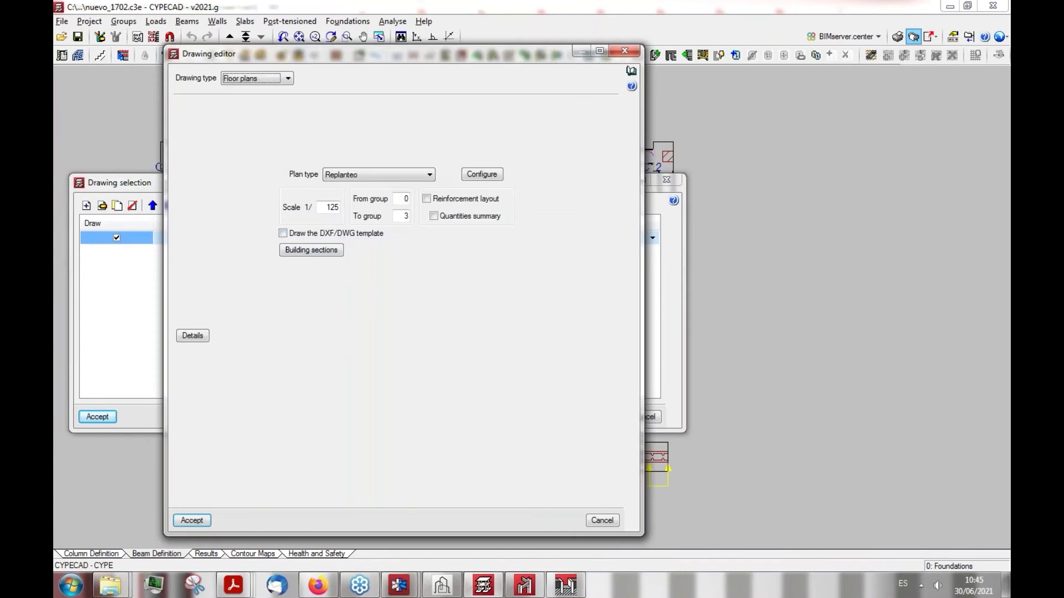
left_click_drag(329, 206, 338, 206)
key("Tab")
double_click(332, 207)
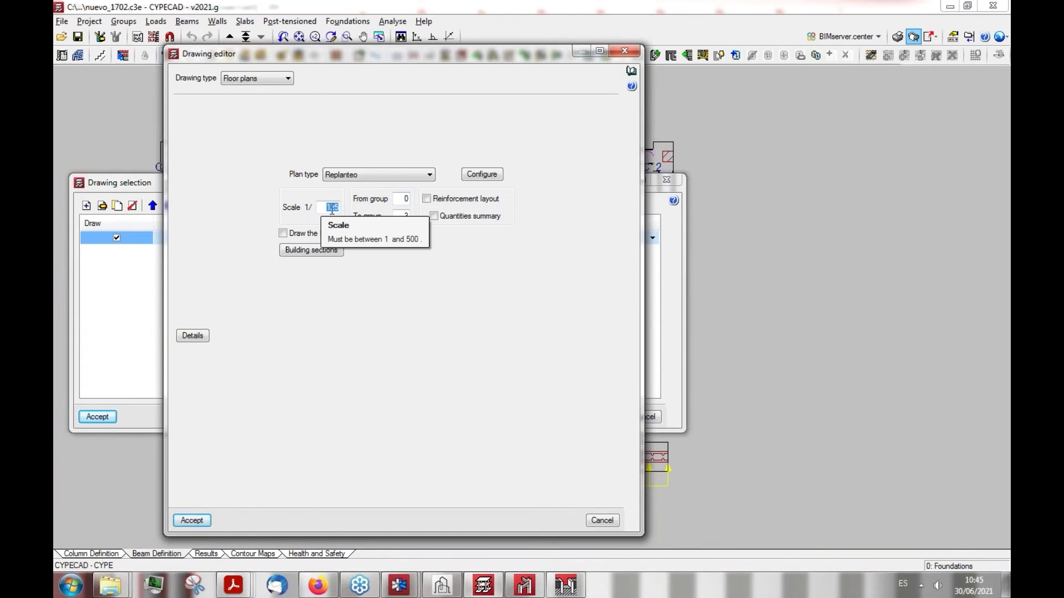
type("25")
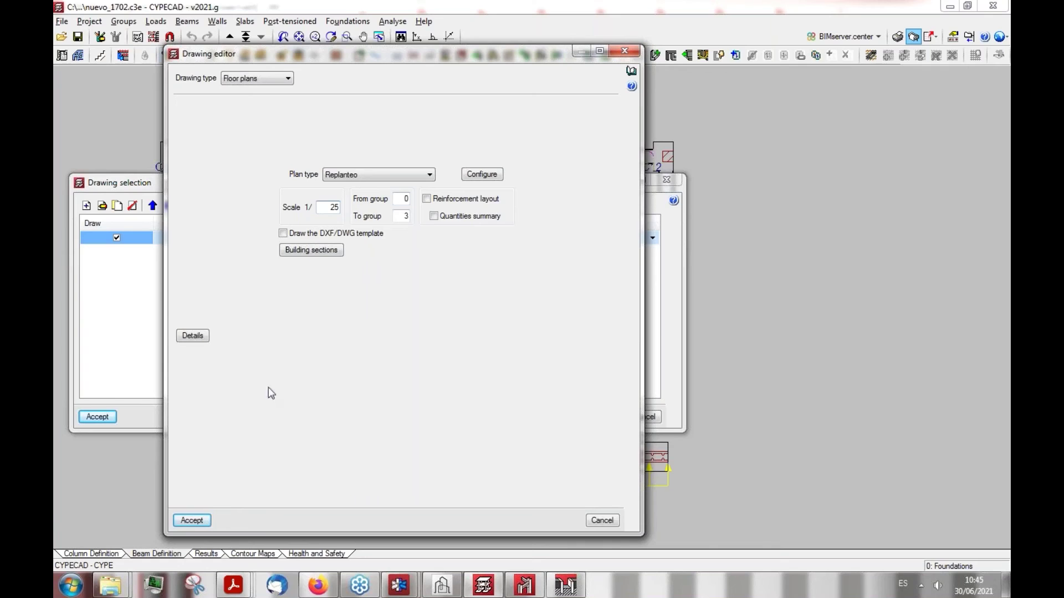
left_click(191, 521)
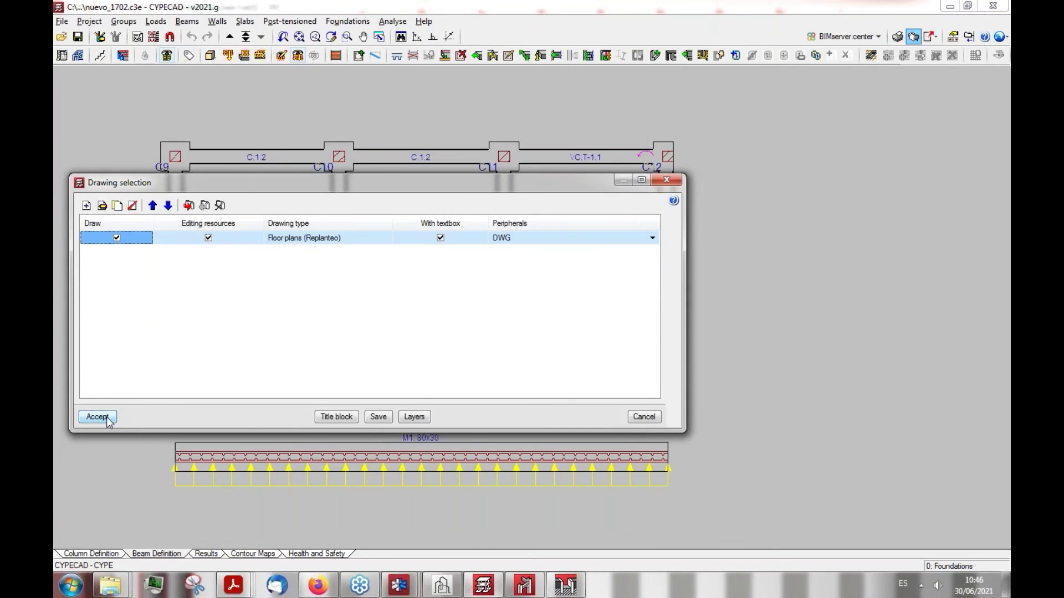
Generate the drawing composition again without keeping the previous composition settings
left_click(105, 417)
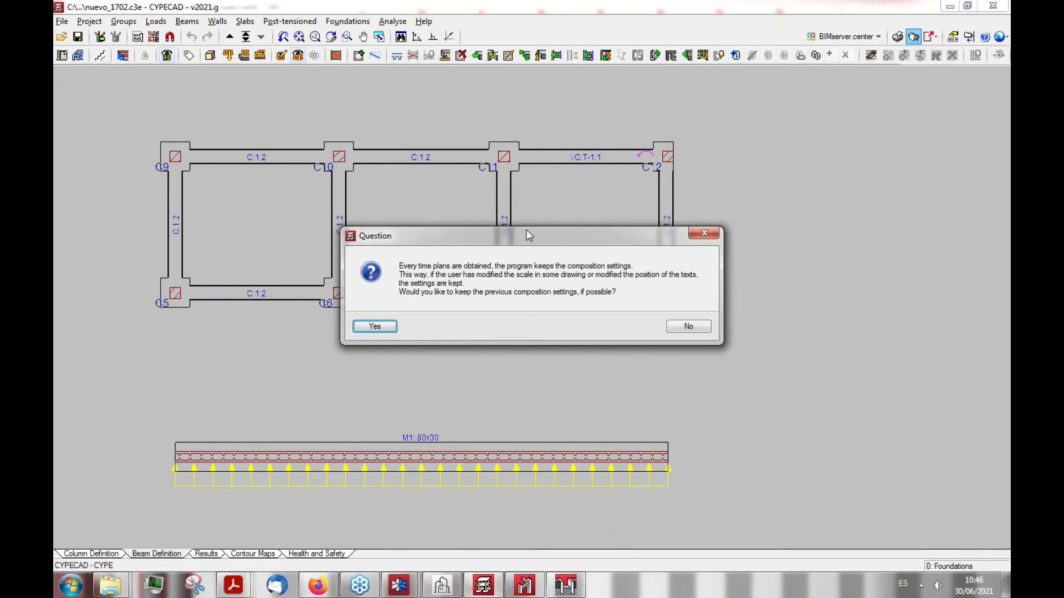
left_click_drag(527, 242, 405, 242)
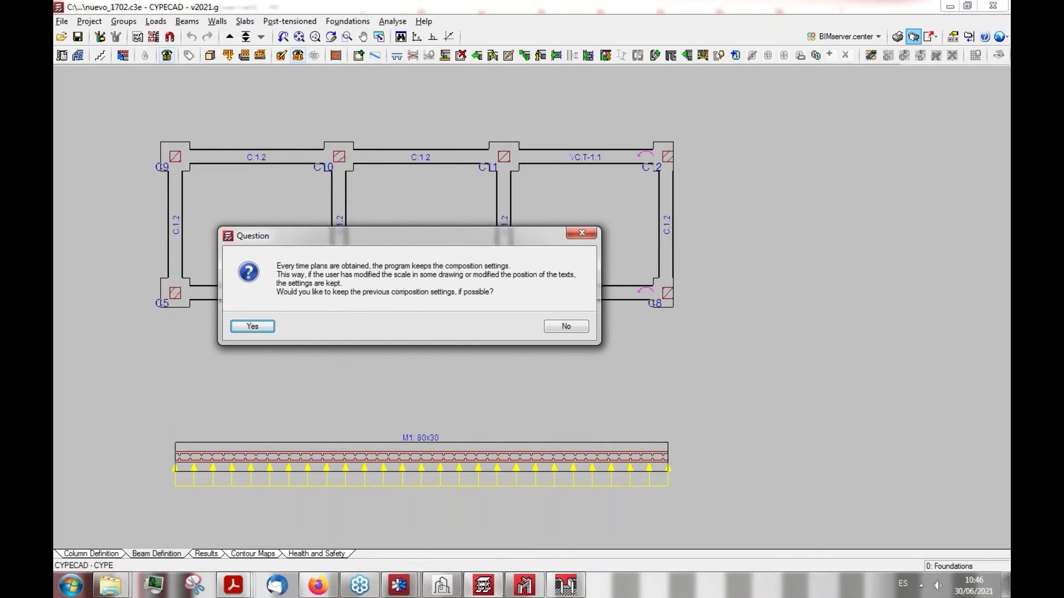
left_click(562, 327)
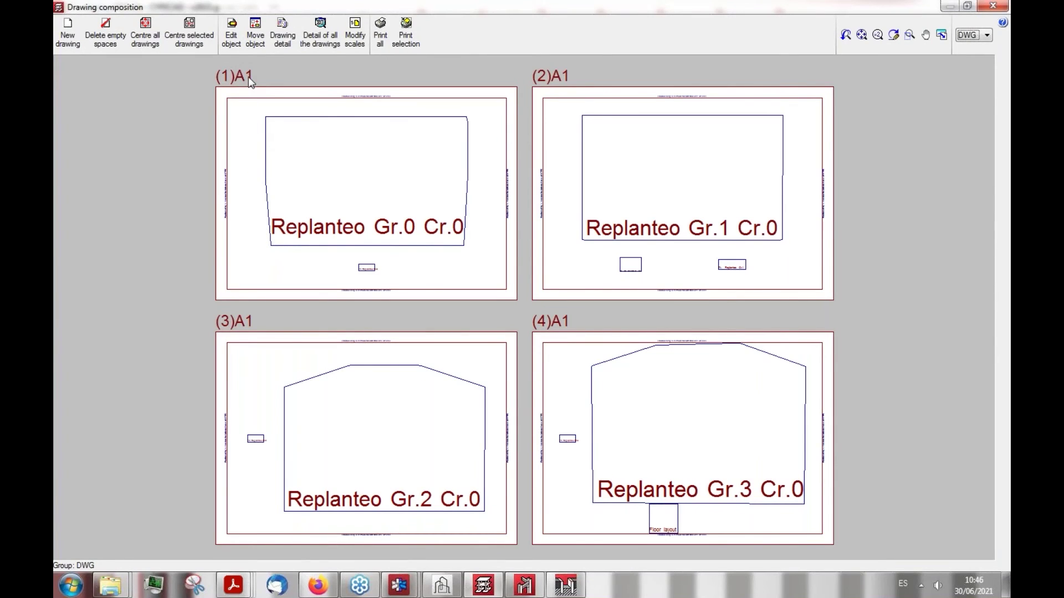
Display the detail of all the A1 drawings and check the scale in the Foundations label
scroll(248, 76, "up", 2)
scroll(248, 76, "up", 4)
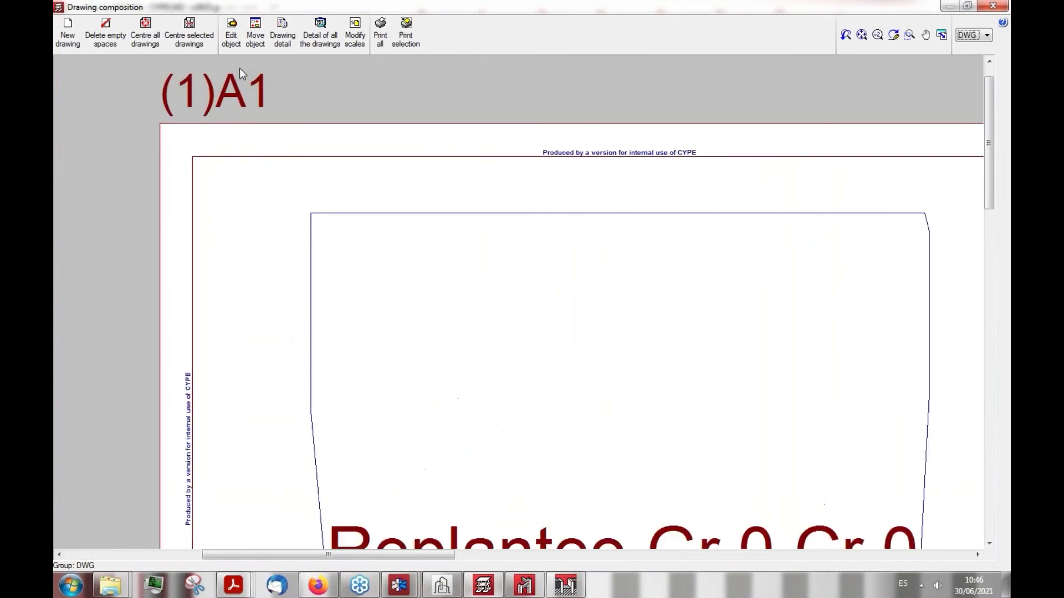
scroll(211, 139, "down", 3)
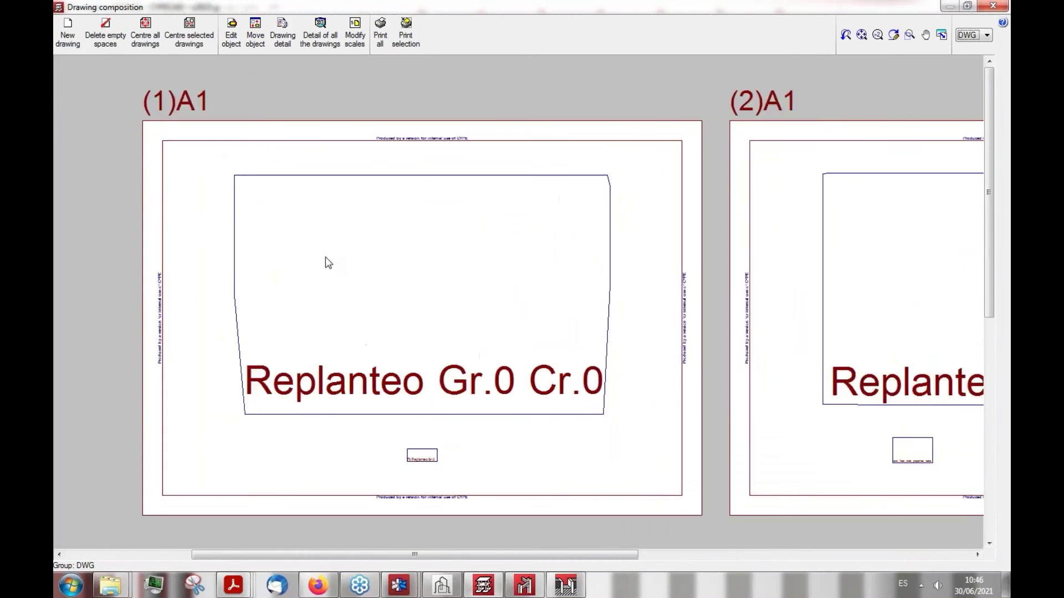
scroll(325, 261, "up", 1)
left_click(327, 40)
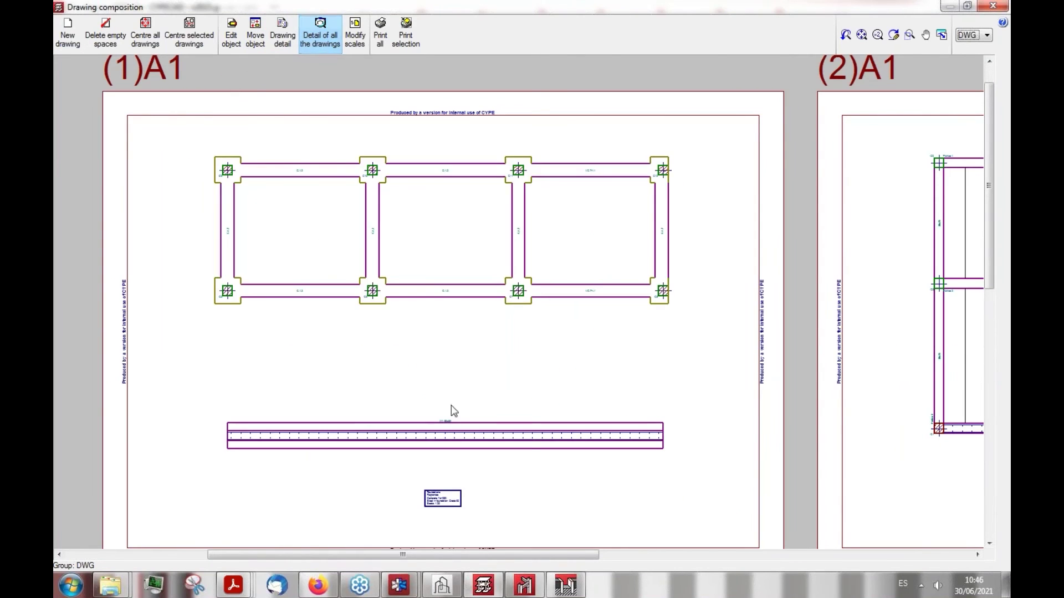
scroll(459, 510, "up", 2)
scroll(459, 511, "up", 4)
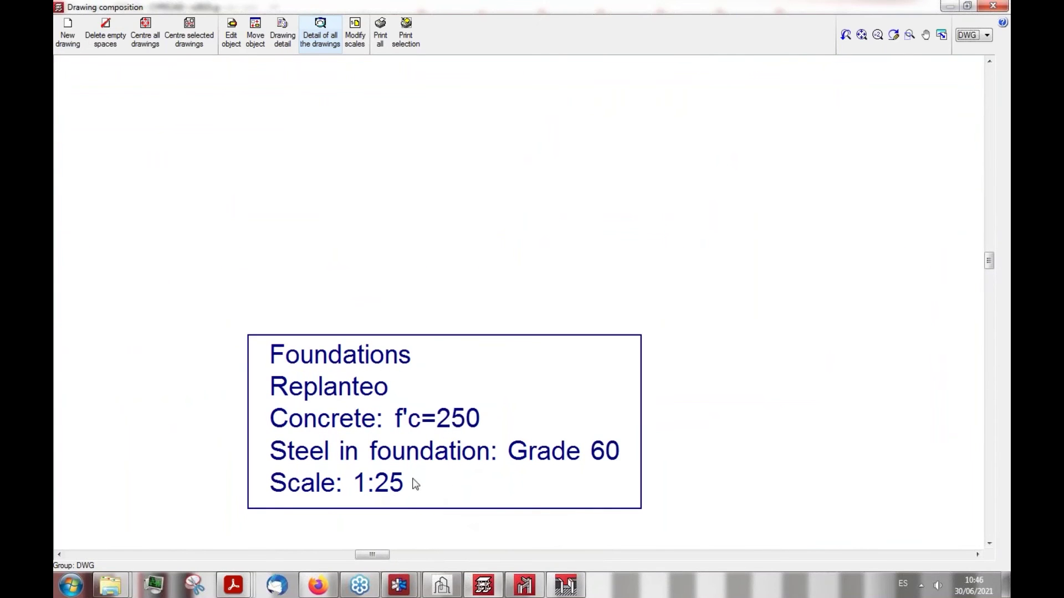
Examine the foundation plan on the first A1 sheet, including its columns, tie beams and wall footing
scroll(290, 471, "down", 7)
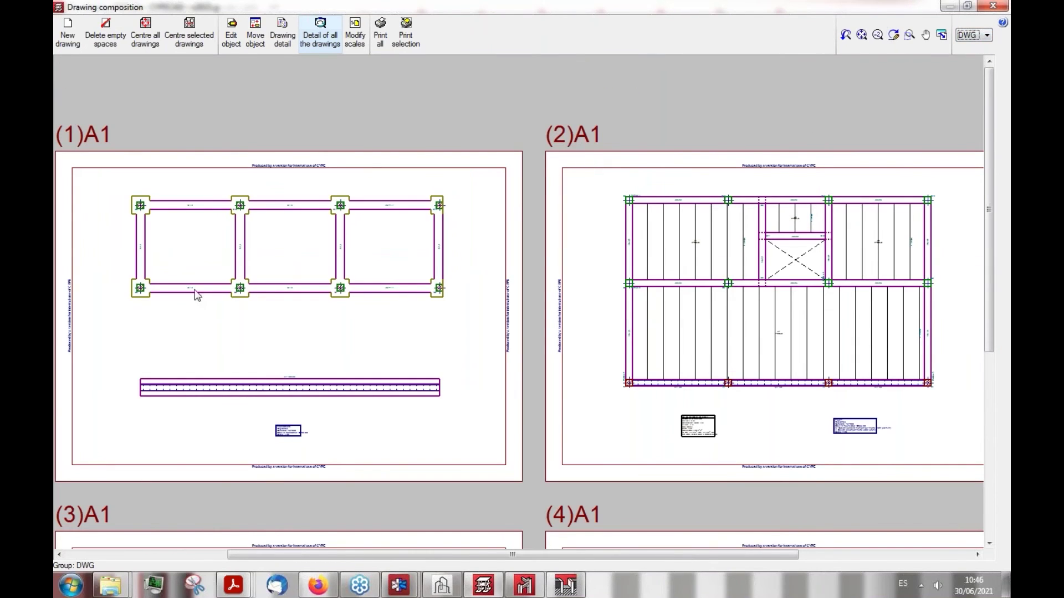
scroll(195, 295, "up", 5)
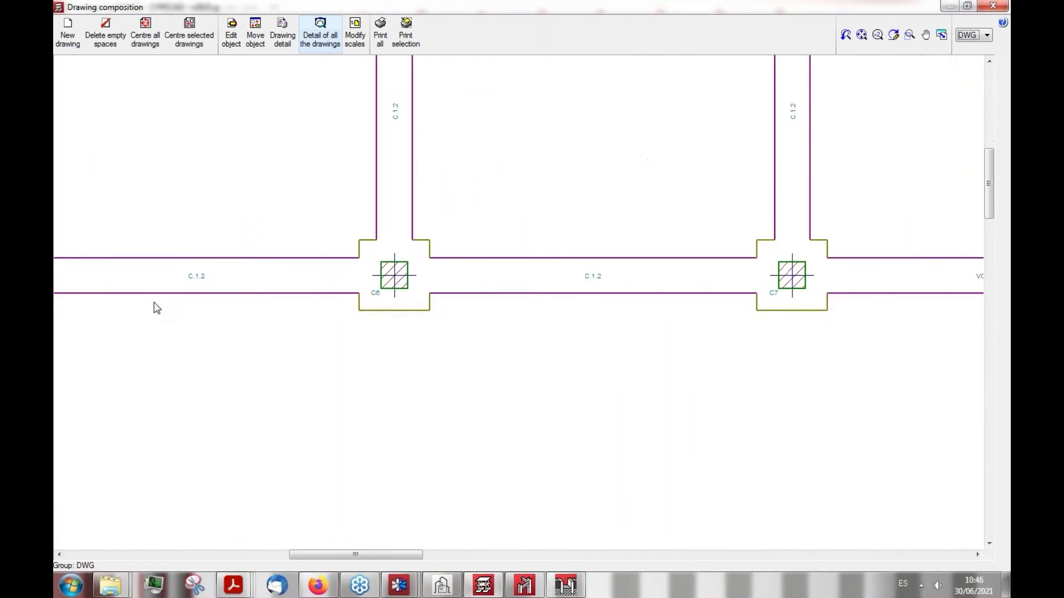
scroll(218, 288, "down", 5)
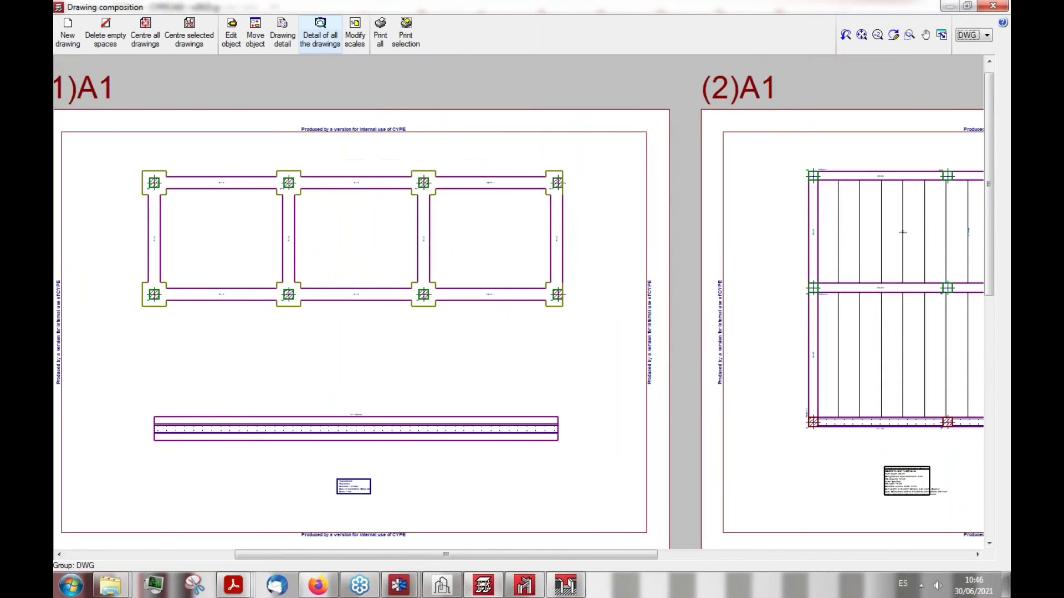
scroll(156, 145, "down", 1)
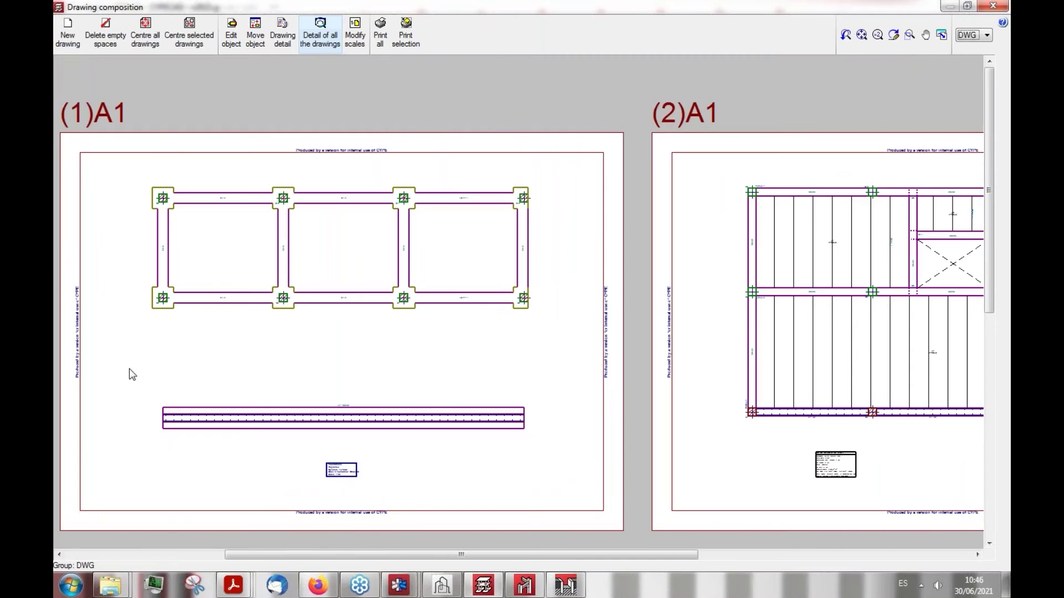
scroll(340, 472, "up", 2)
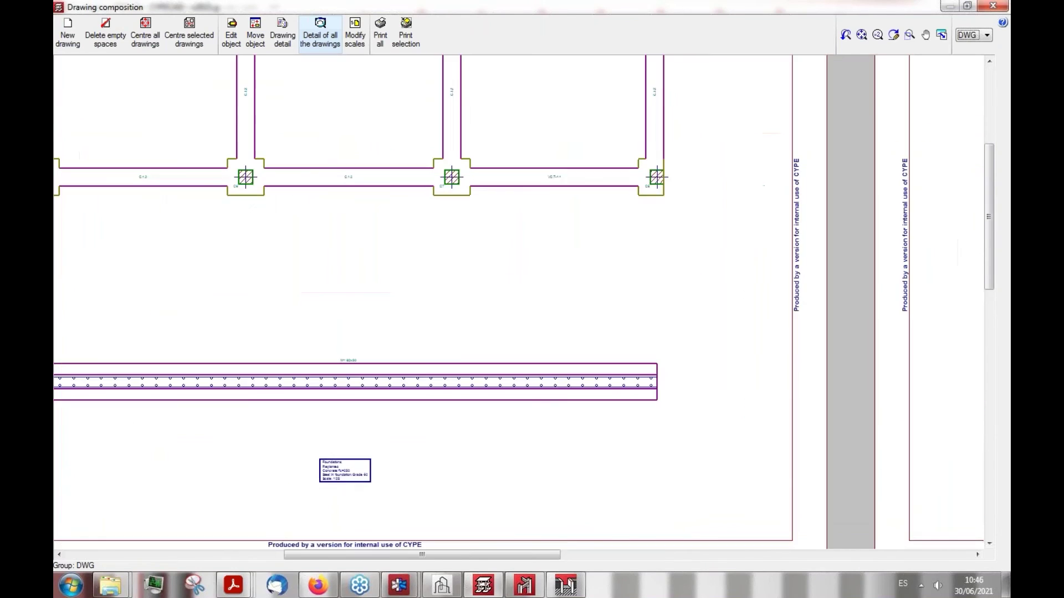
scroll(360, 493, "up", 5)
scroll(361, 493, "down", 5)
scroll(240, 321, "up", 2)
scroll(239, 320, "up", 2)
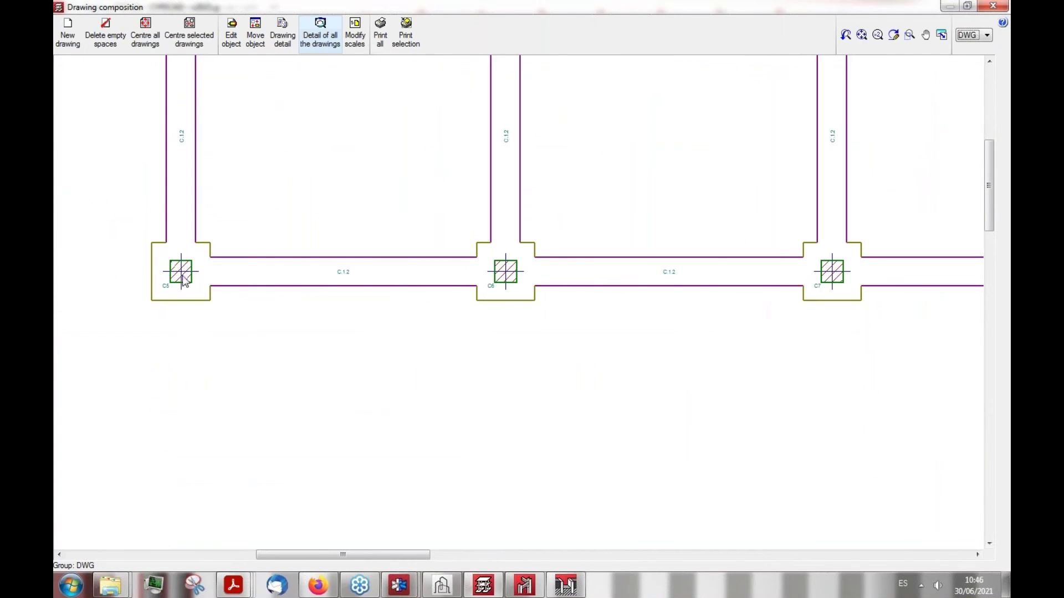
scroll(299, 318, "down", 3)
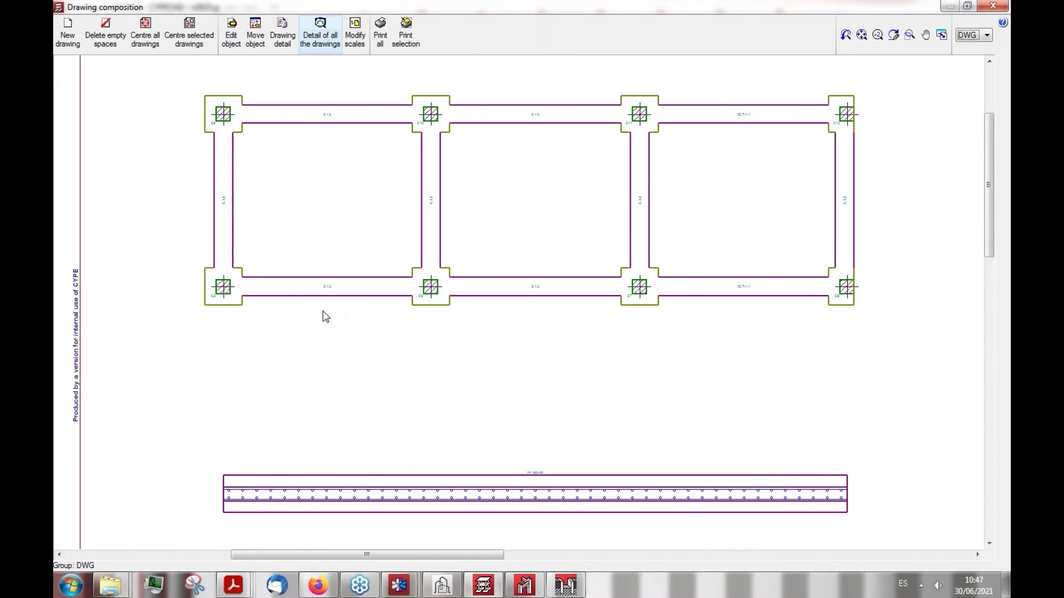
scroll(325, 317, "down", 2)
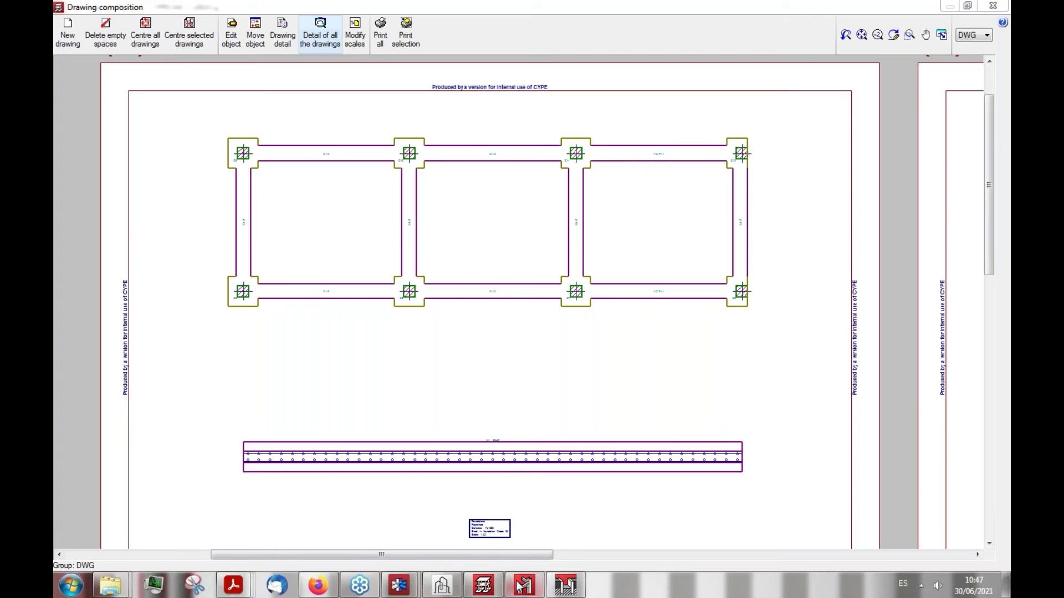
Switch to CYPE 3D, open the file manager and review the projects in the CYPE 3D folder under Projects
mouse_move(523, 583)
mouse_move(528, 518)
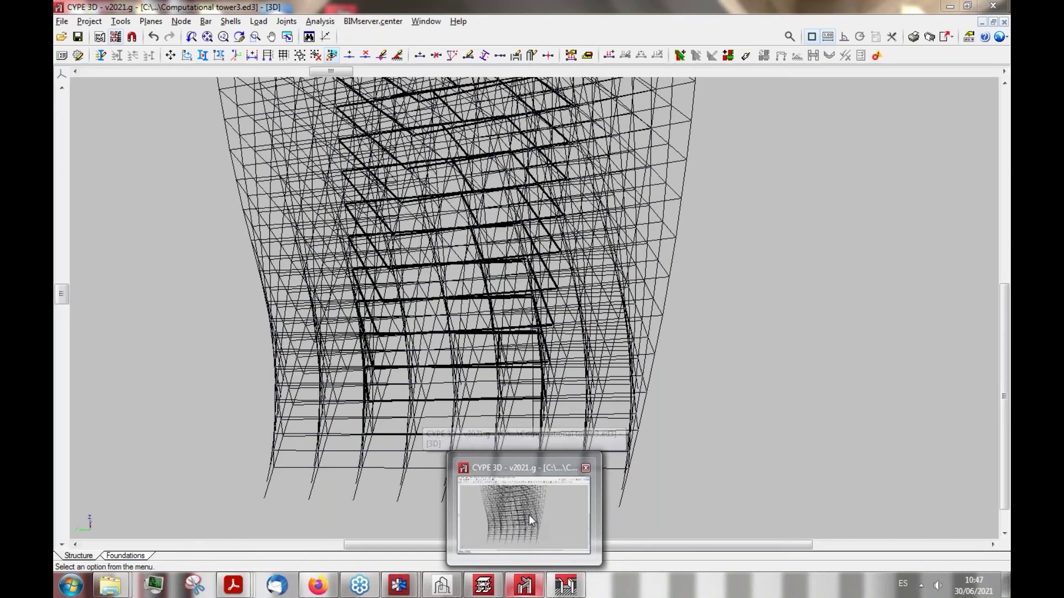
left_click(528, 518)
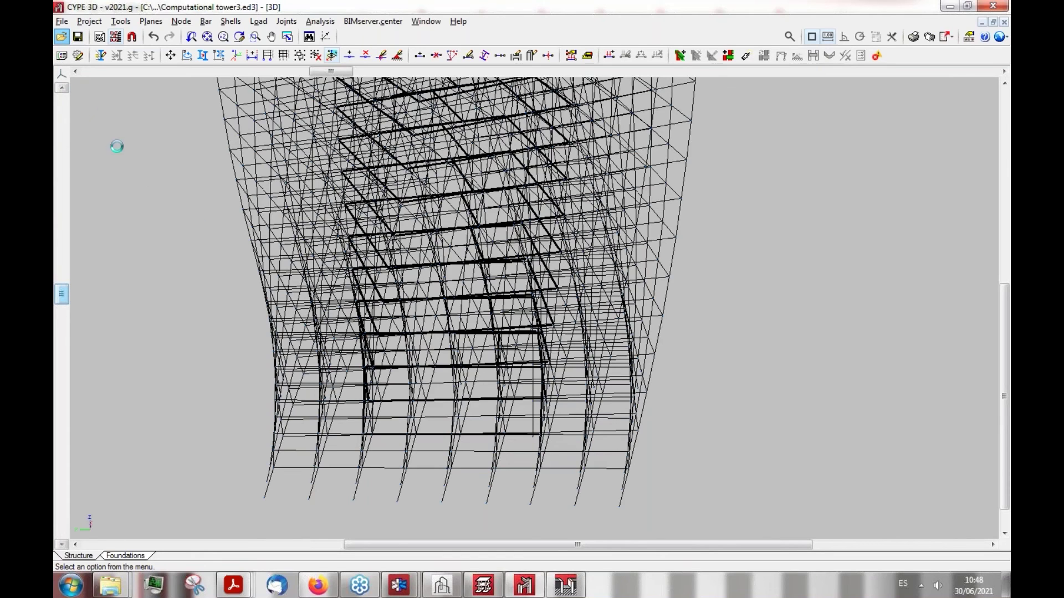
left_click(61, 37)
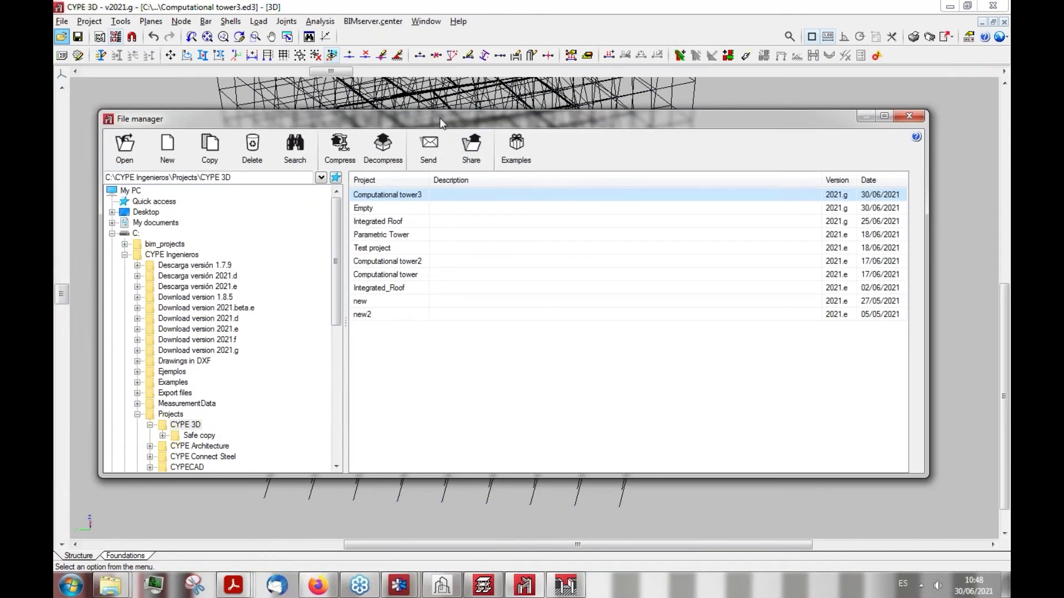
left_click_drag(447, 119, 392, 106)
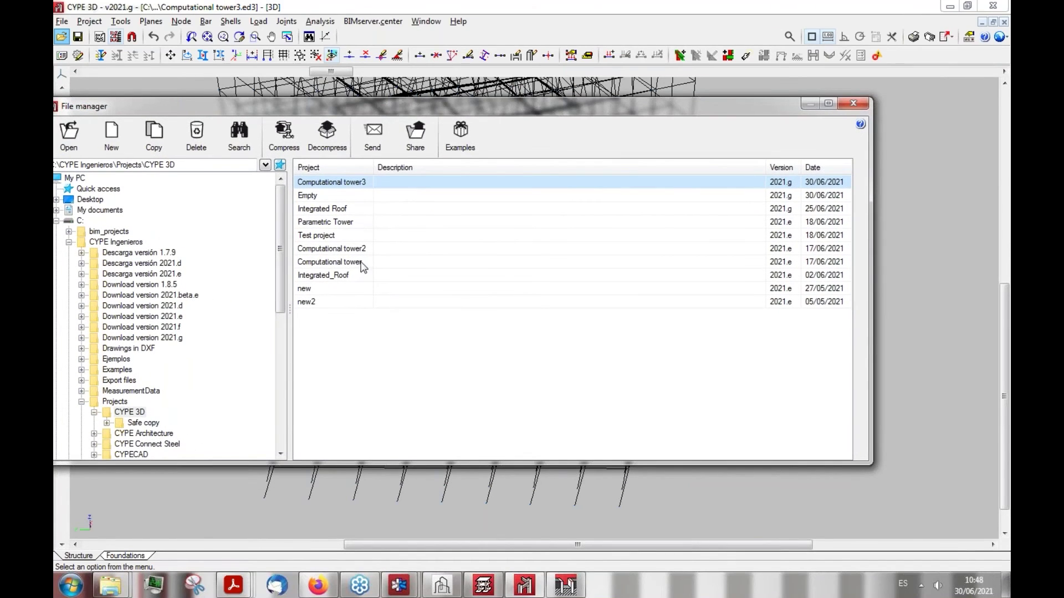
left_click_drag(185, 104, 289, 106)
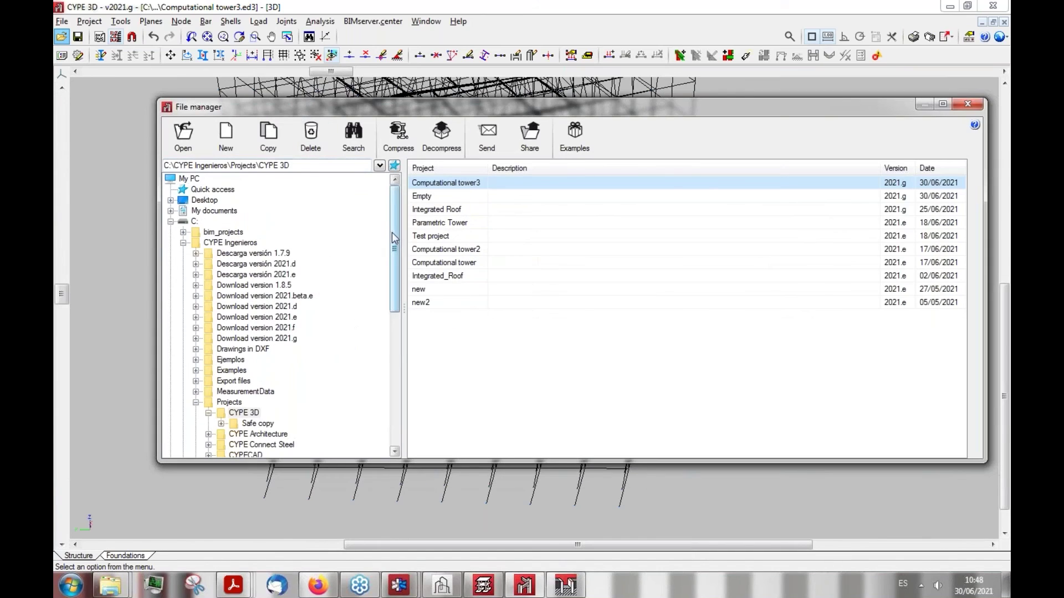
scroll(260, 299, "down", 1)
left_click(238, 382)
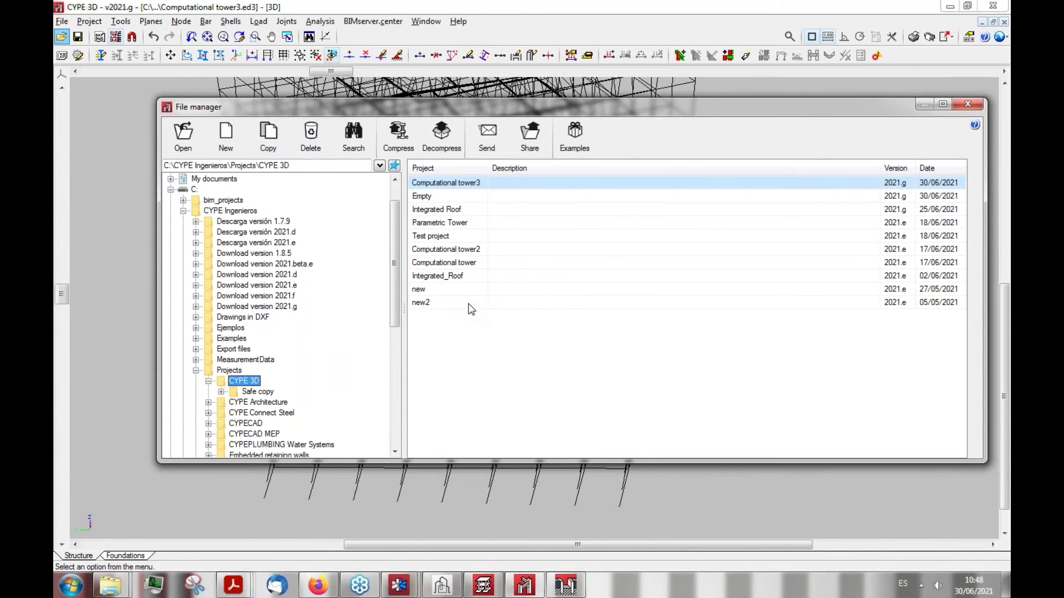
Open the Integrated structure project from the desktop's CYPE 3D folder and inspect its frames in the 3D view
scroll(181, 209, "up", 1)
scroll(181, 209, "up", 1)
left_click(170, 200)
left_click(183, 232)
left_click(220, 233)
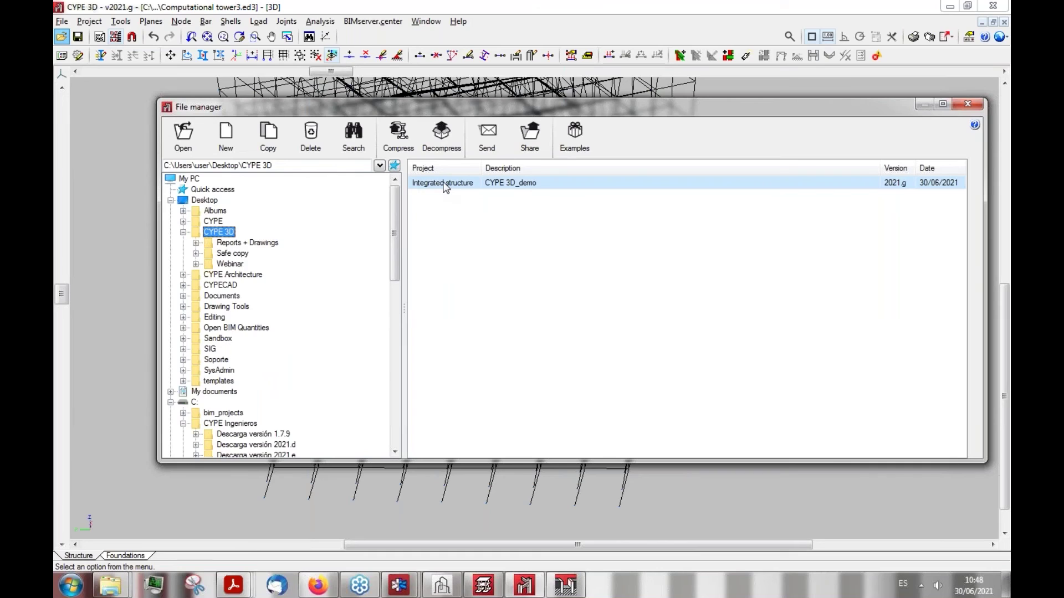
double_click(446, 184)
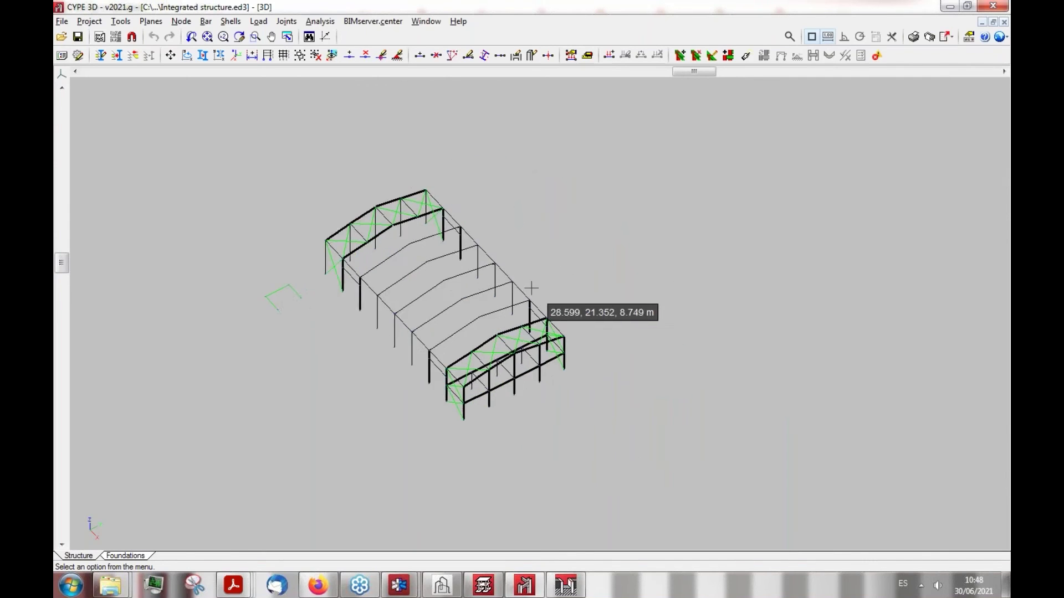
scroll(534, 294, "up", 2)
scroll(253, 300, "up", 3)
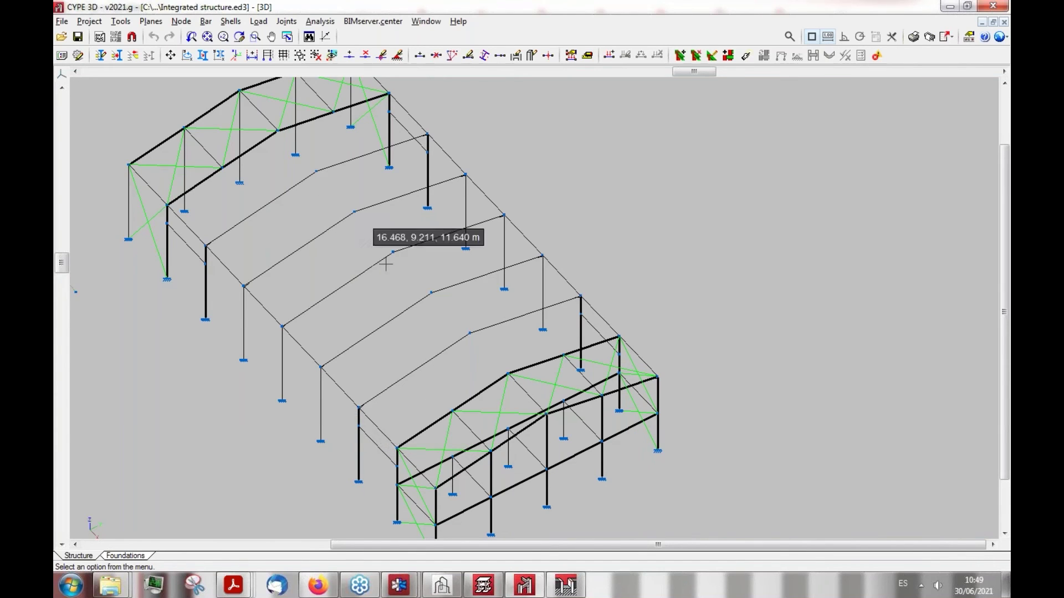
scroll(390, 266, "up", 2)
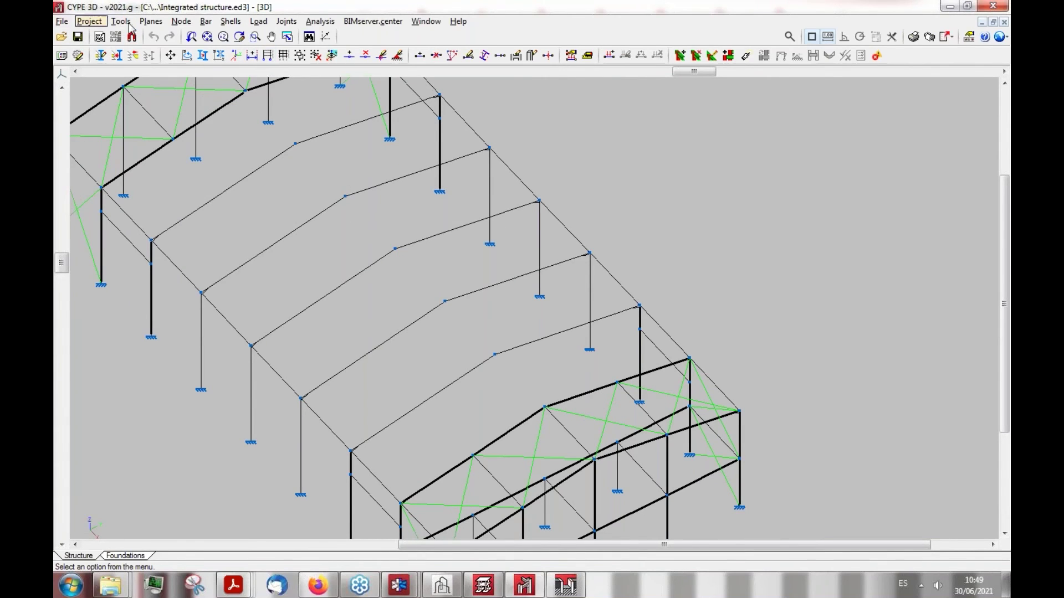
Generate the 3D view of the complete structure and examine the overall arrangement of its frames
left_click(90, 22)
mouse_move(121, 21)
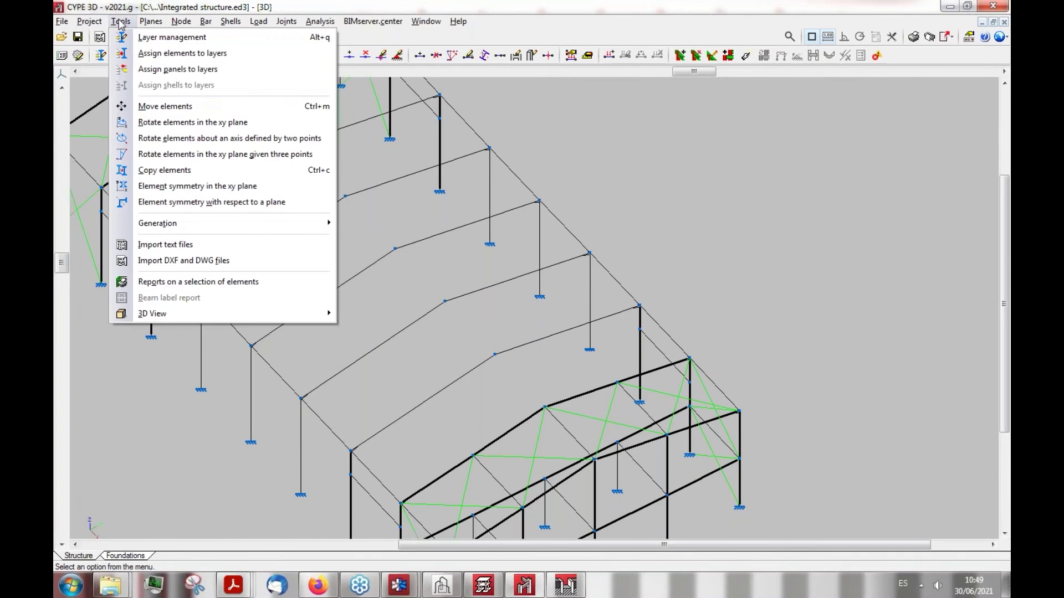
mouse_move(185, 317)
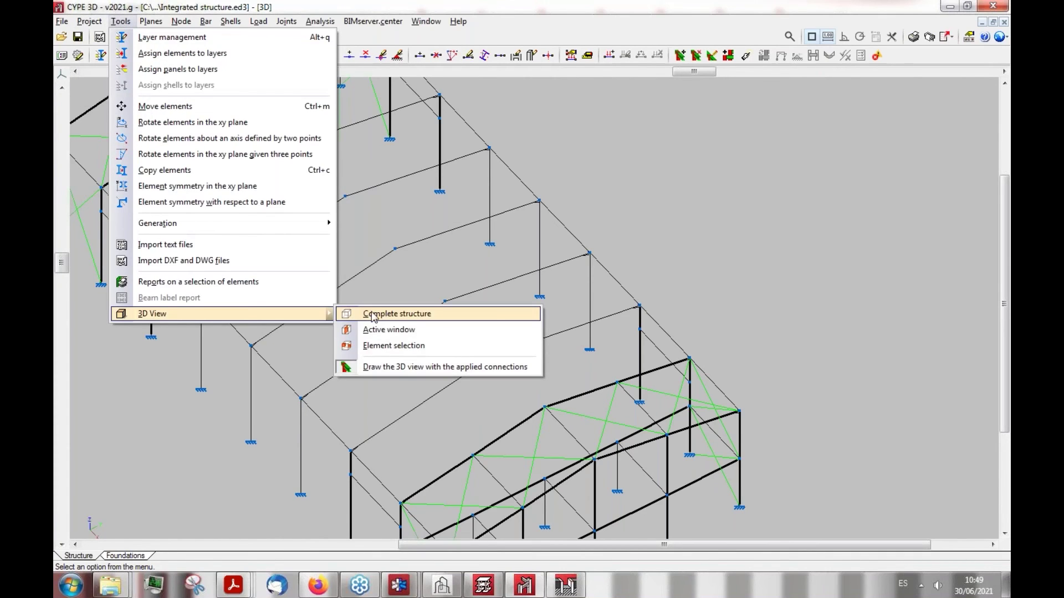
left_click(383, 314)
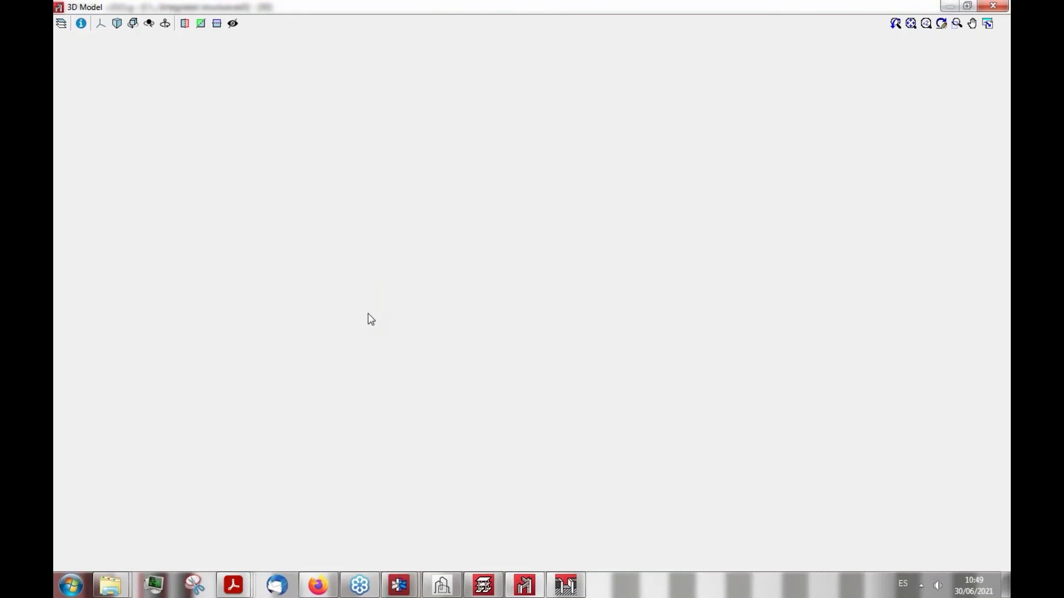
scroll(564, 286, "up", 8)
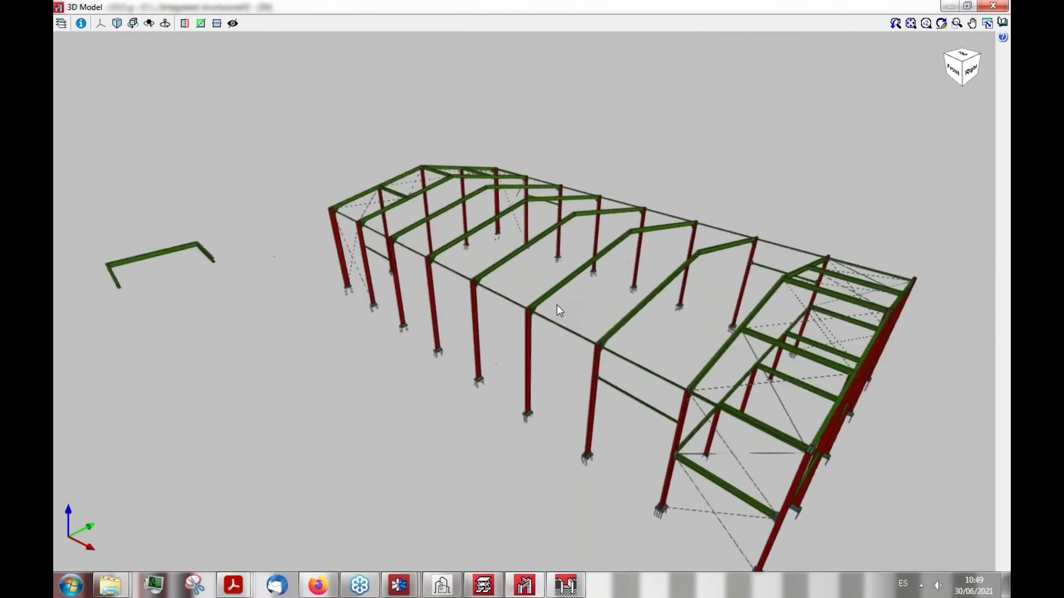
scroll(436, 327, "down", 3)
scroll(430, 317, "up", 3)
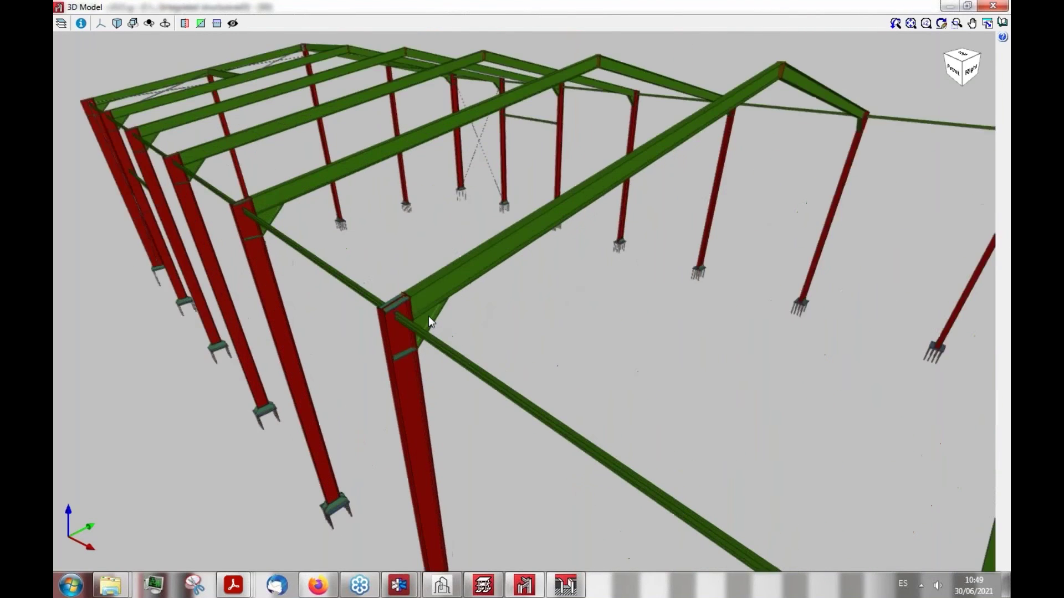
Examine the haunched beam-to-column connection and the longitudinal beams meeting the column web, and close the 3D model
scroll(428, 316, "up", 2)
scroll(428, 315, "up", 2)
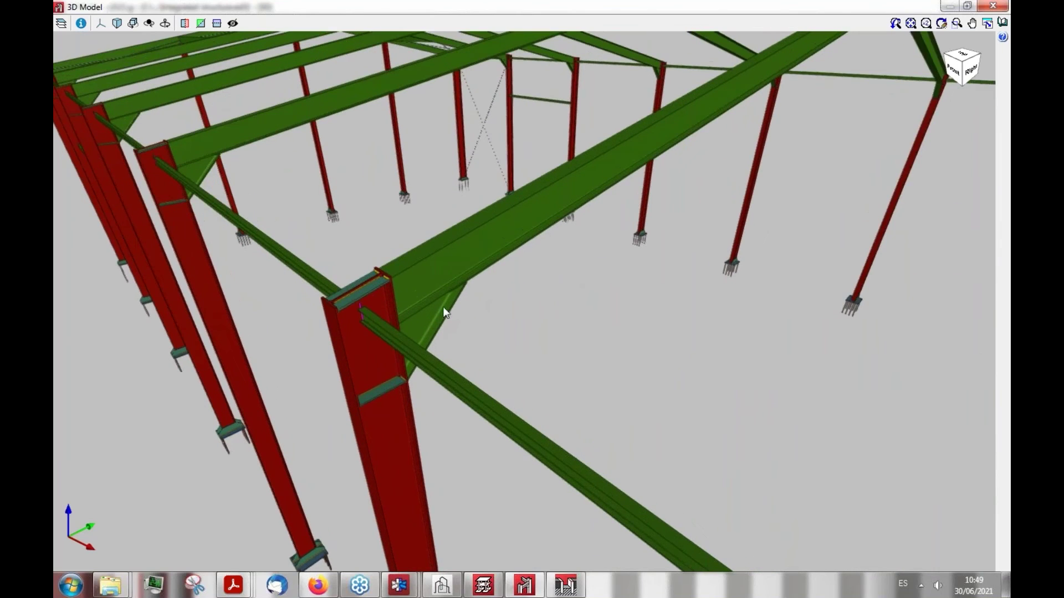
middle_click_drag(344, 263, 174, 299)
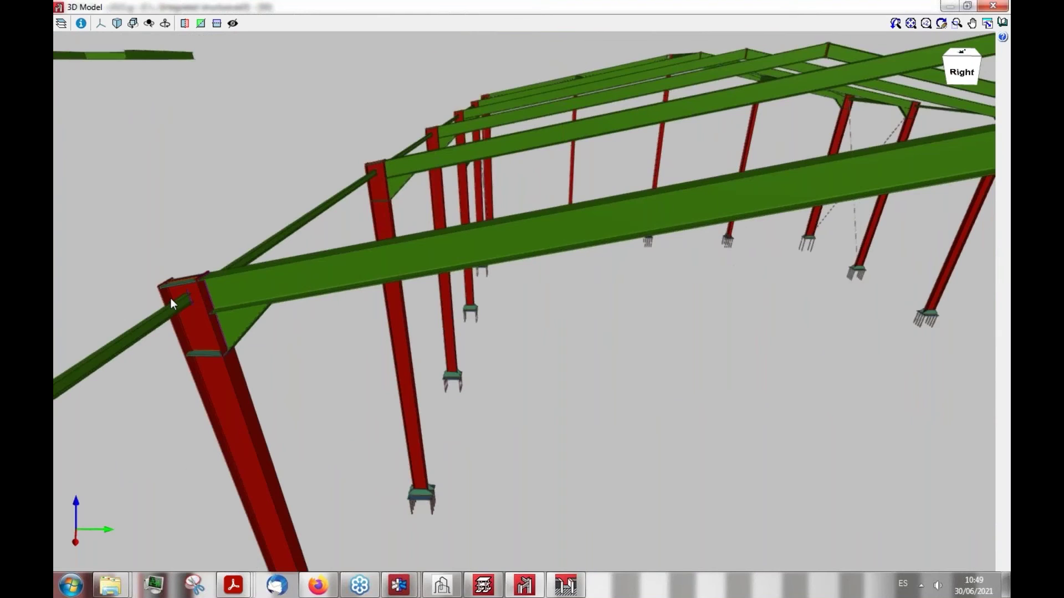
scroll(171, 299, "up", 3)
middle_click_drag(175, 292, 167, 284)
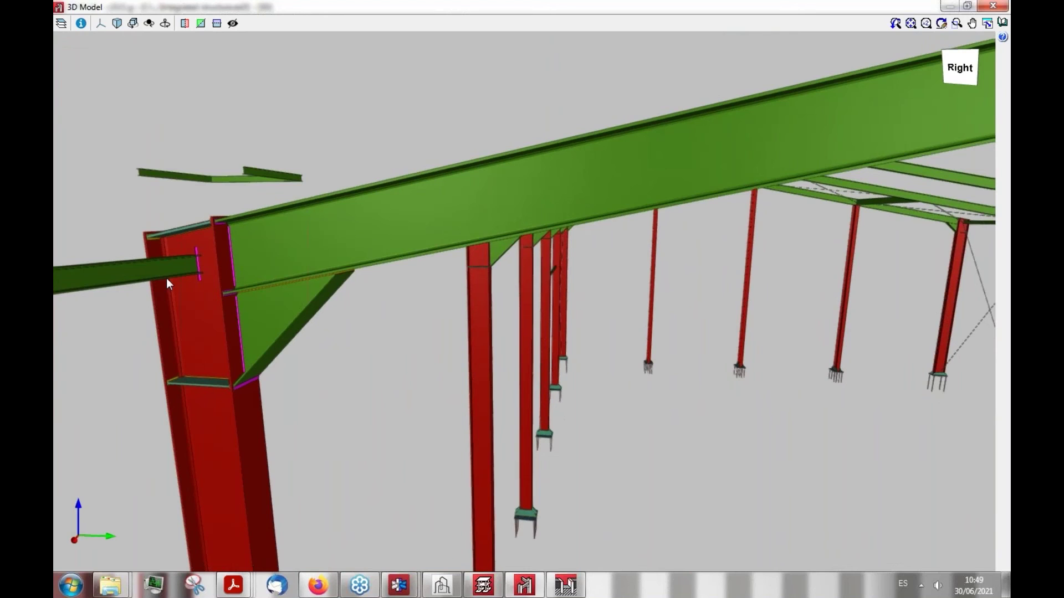
middle_click_drag(188, 268, 295, 282)
scroll(295, 281, "up", 3)
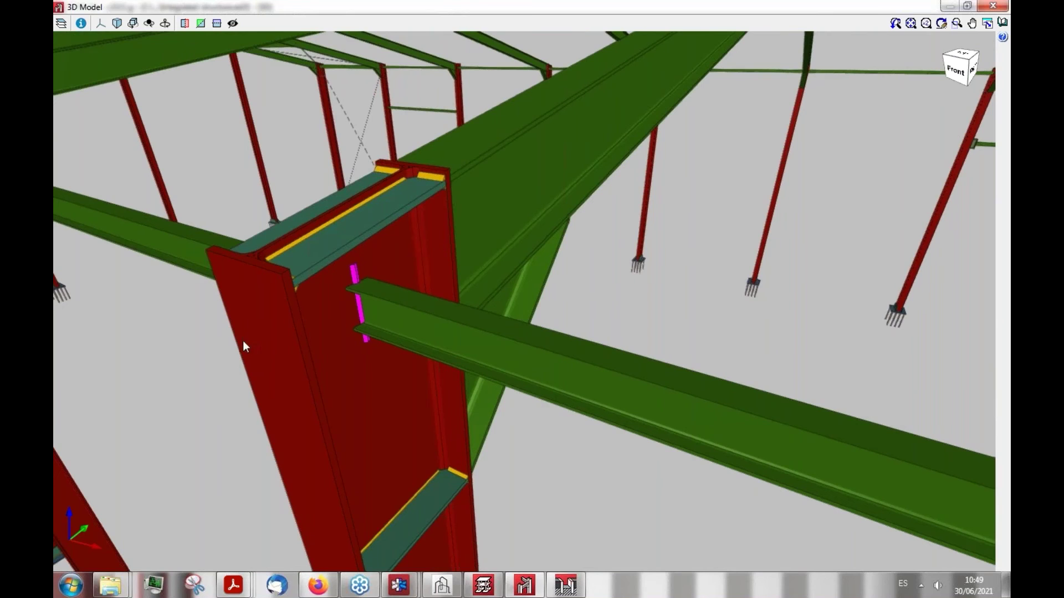
scroll(231, 344, "down", 5)
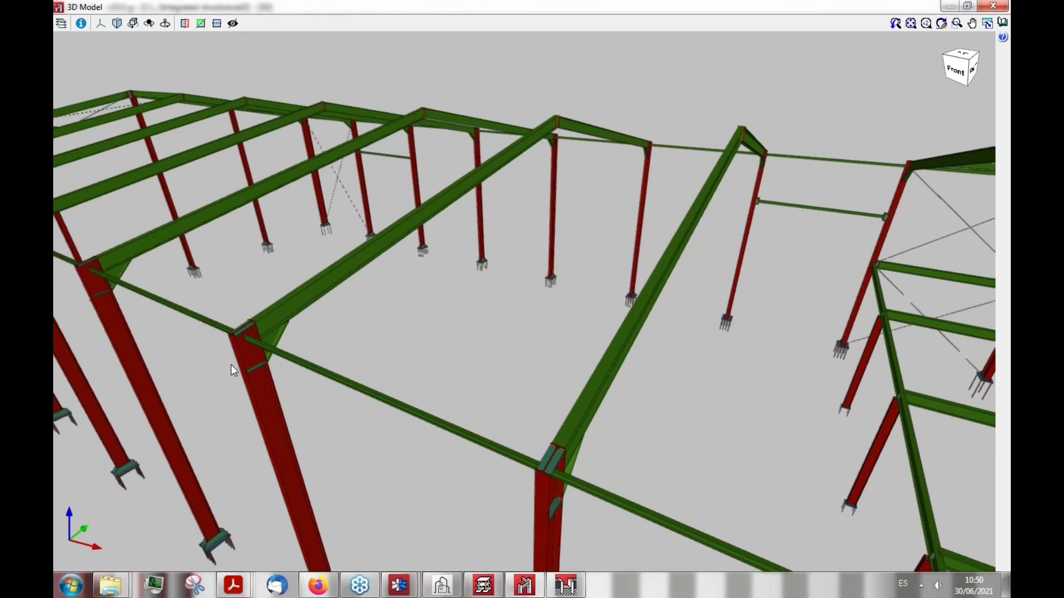
scroll(341, 255, "down", 2)
key("alt+F4")
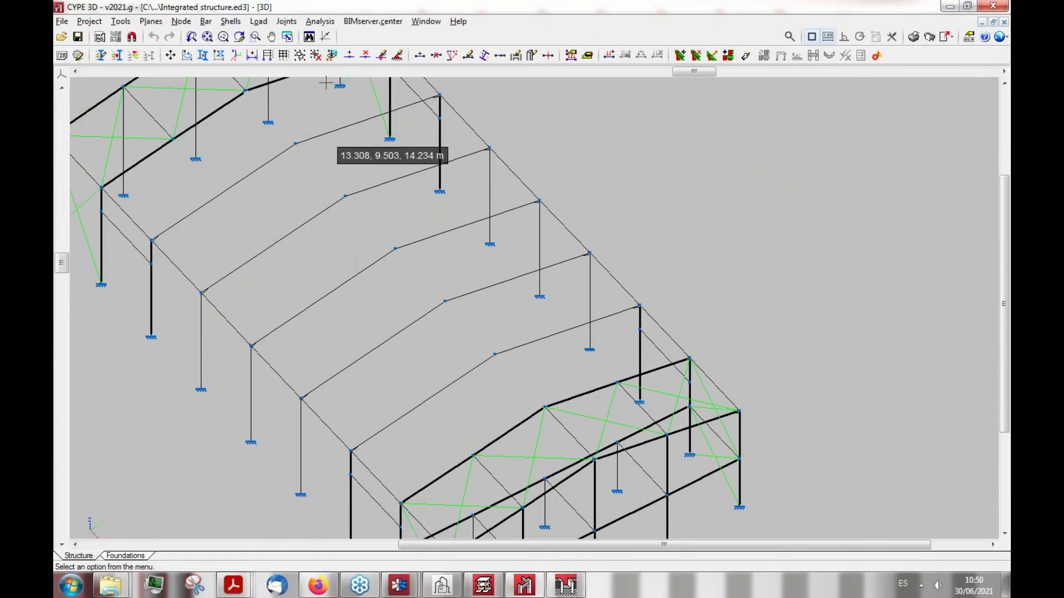
Edit the Type 57 joint at the eaves and design it with all welded connections, using the configuration defined for the job
left_click(711, 56)
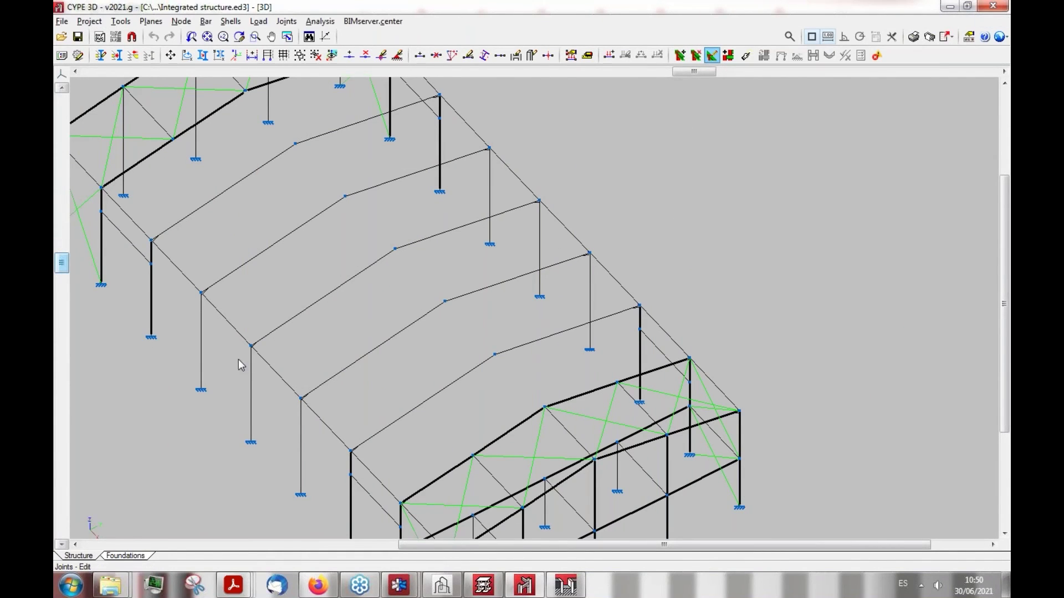
mouse_move(251, 348)
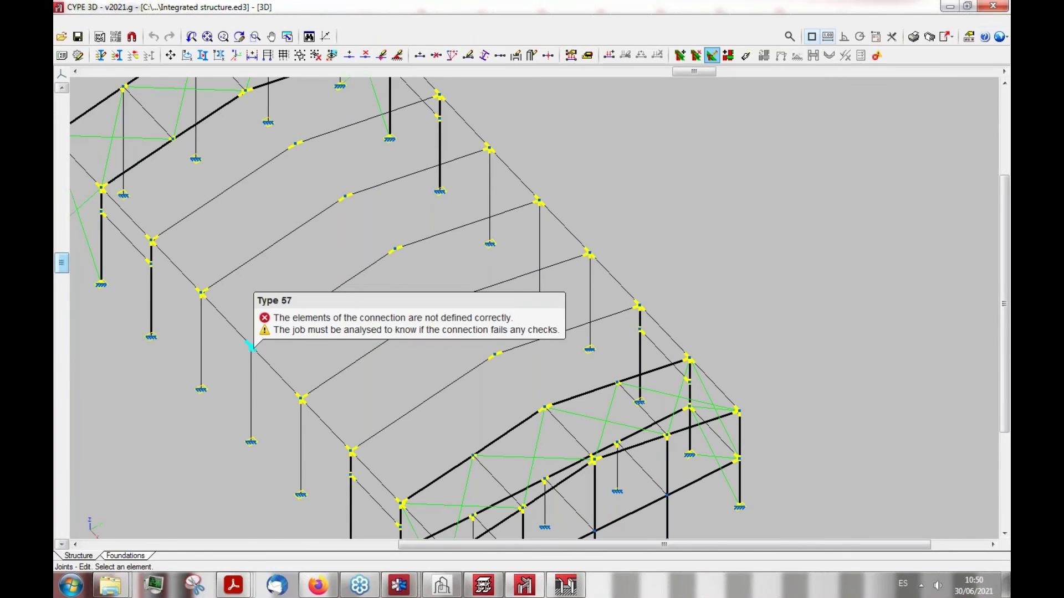
left_click(251, 347)
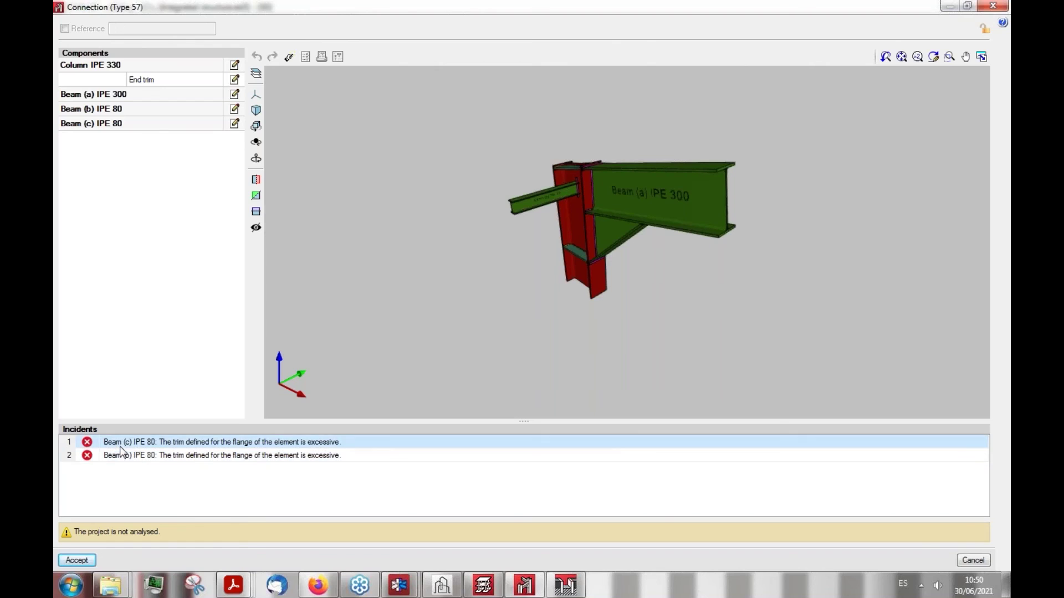
left_click(289, 56)
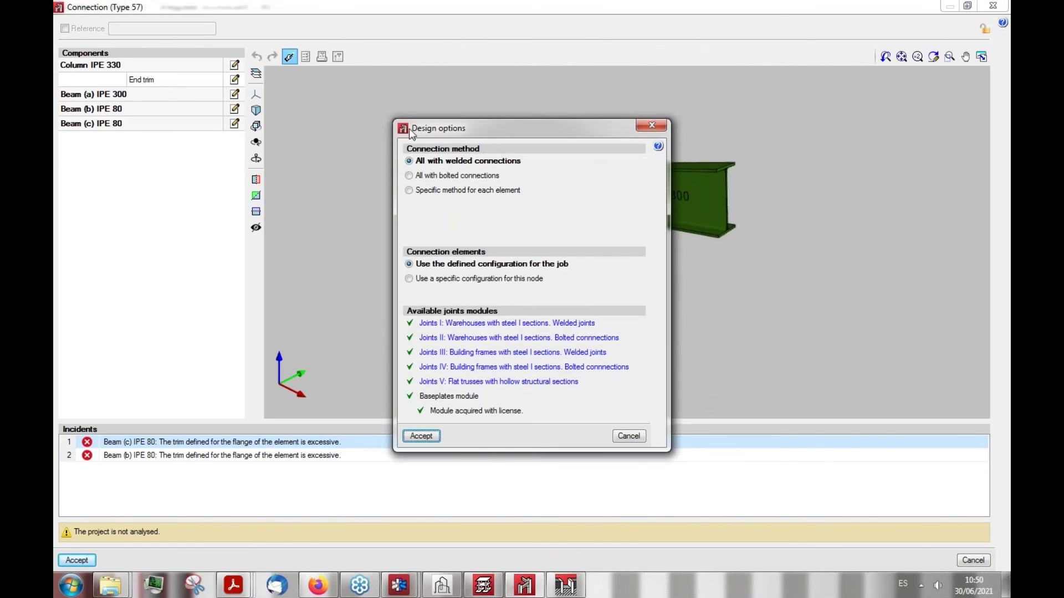
left_click_drag(475, 128, 244, 102)
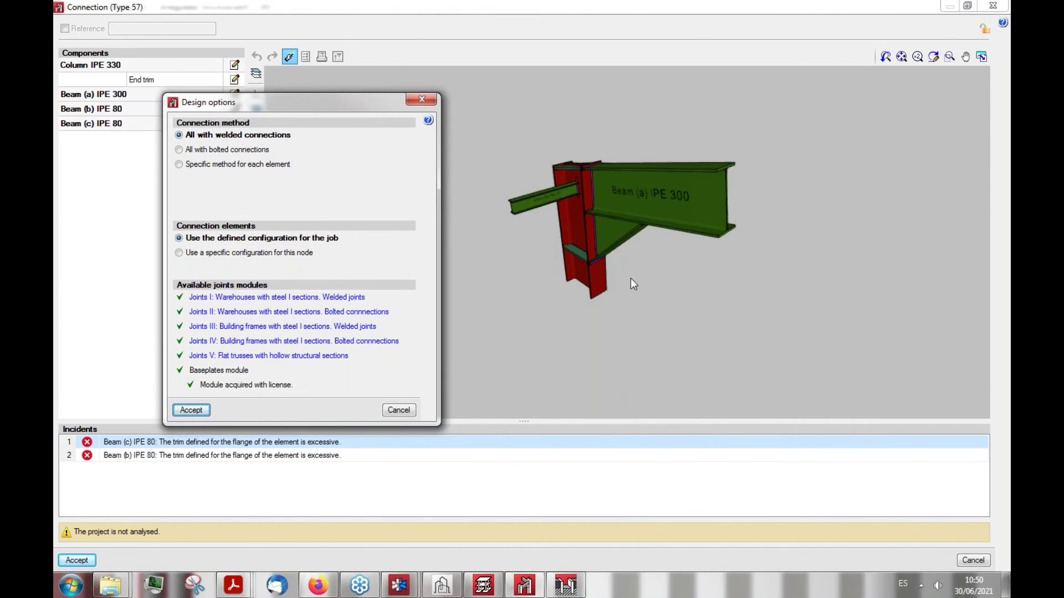
left_click_drag(234, 107, 330, 123)
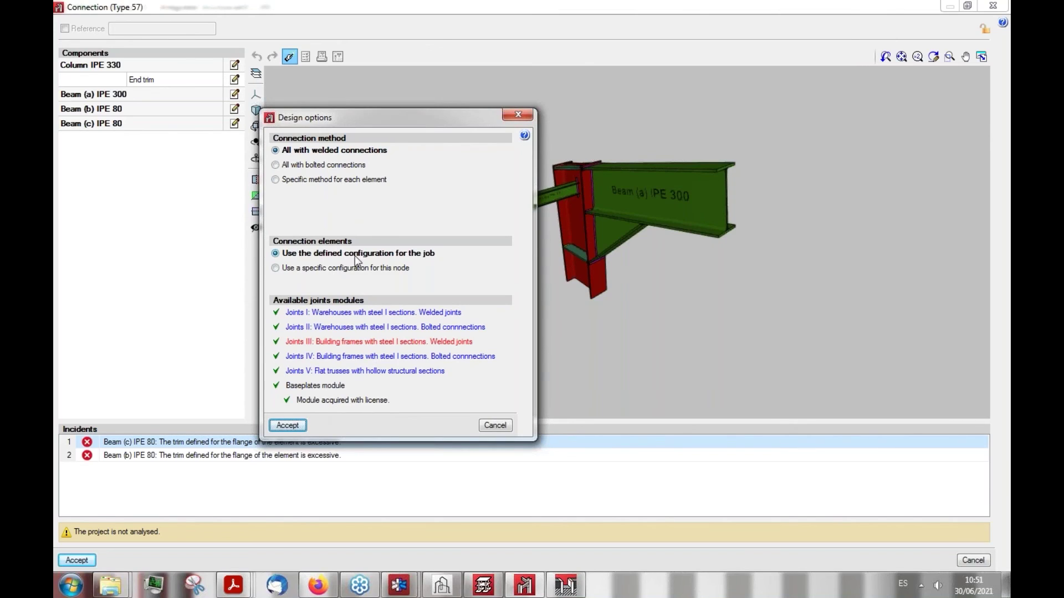
left_click(287, 426)
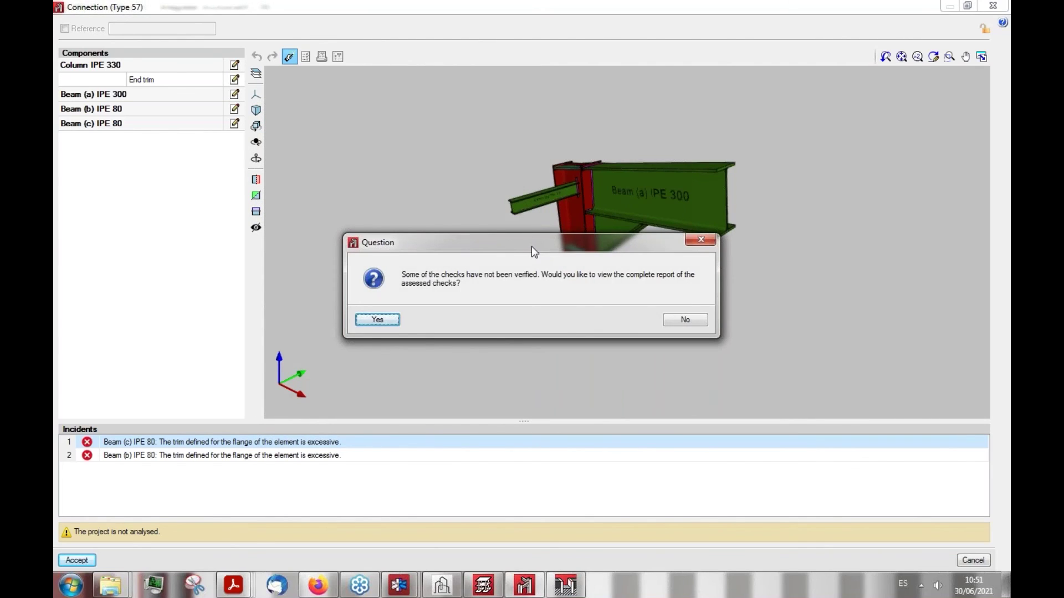
View the complete code check report of the joint and read the weld checks of Column IPE 330
left_click_drag(531, 246, 458, 257)
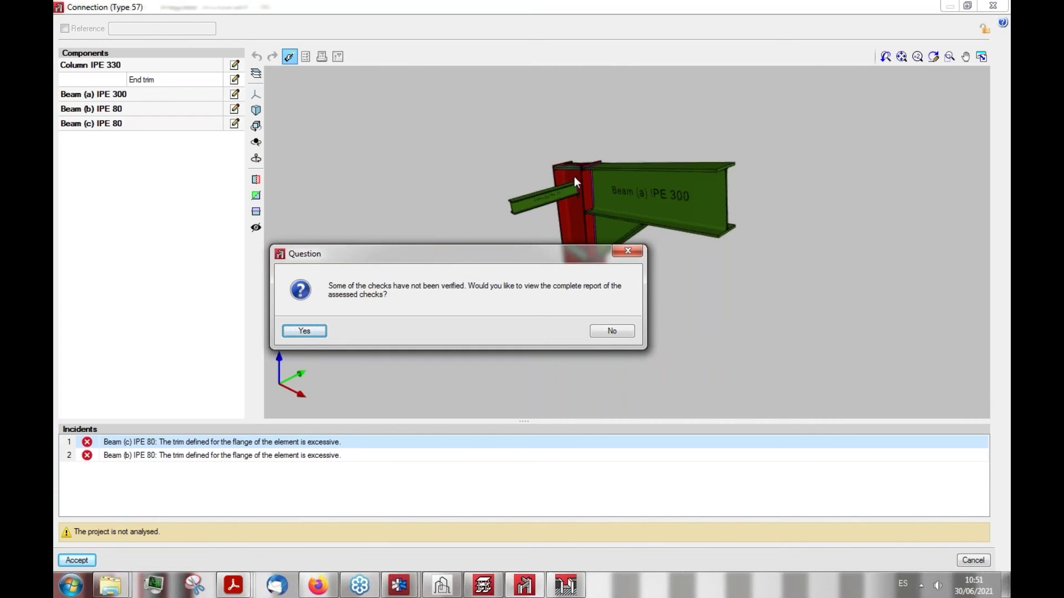
left_click_drag(415, 252, 735, 308)
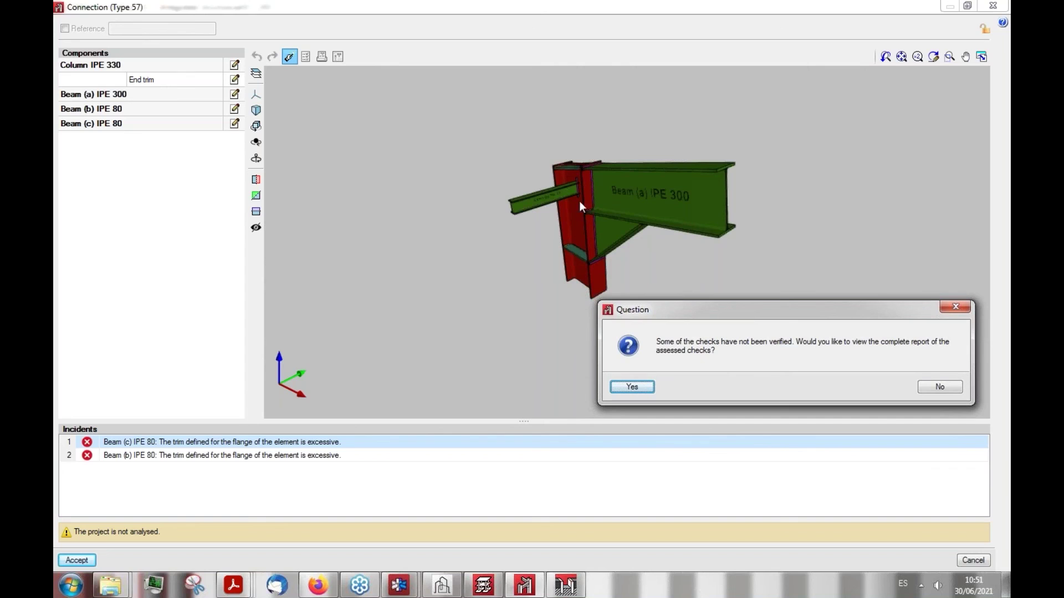
left_click(640, 388)
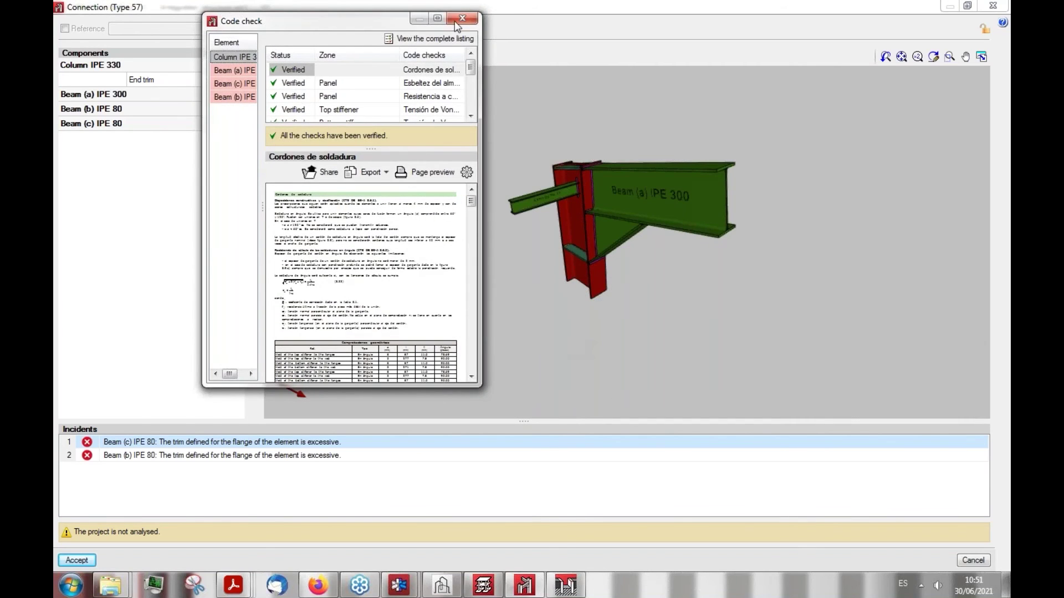
left_click(437, 18)
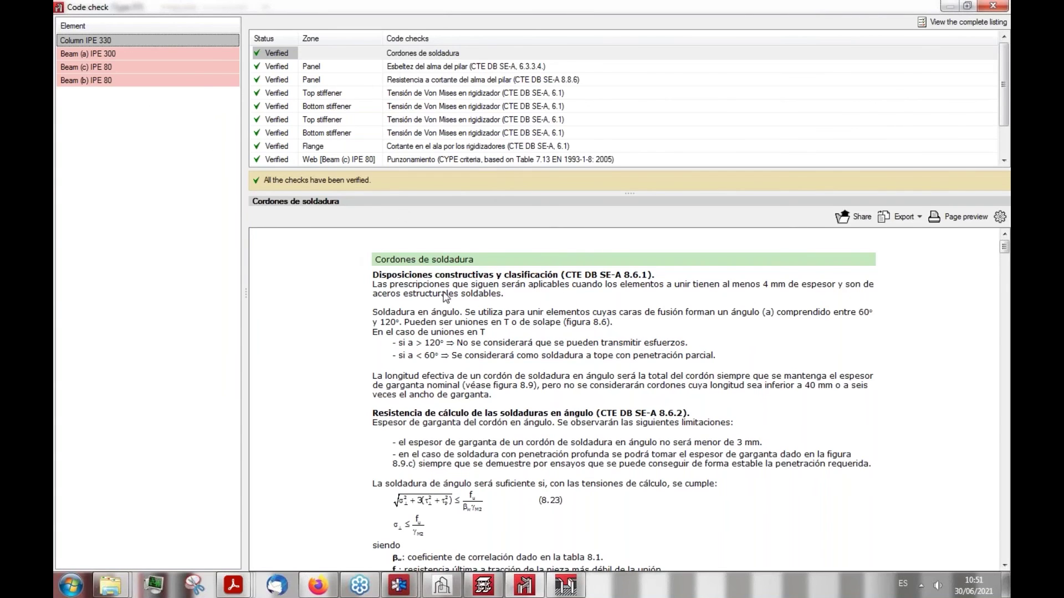
scroll(446, 298, "down", 6)
scroll(448, 330, "down", 1)
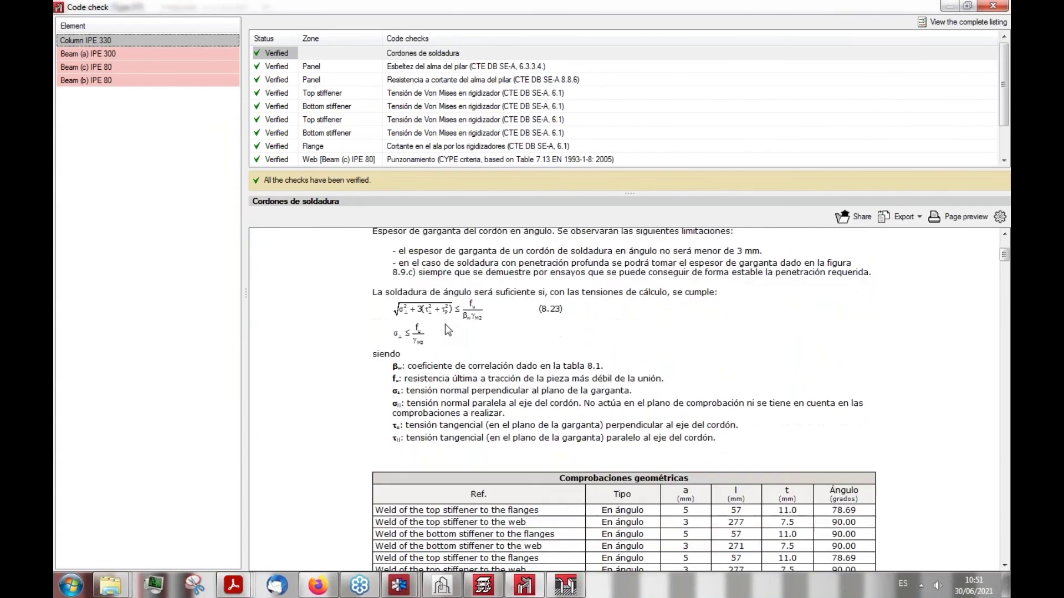
scroll(448, 330, "up", 4)
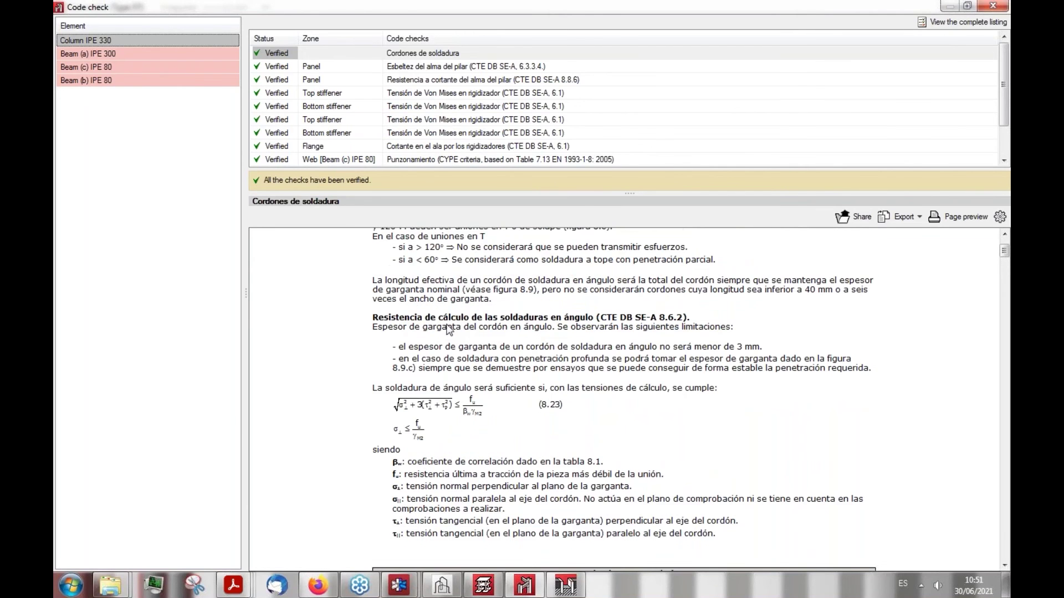
scroll(563, 319, "down", 11)
scroll(564, 320, "down", 8)
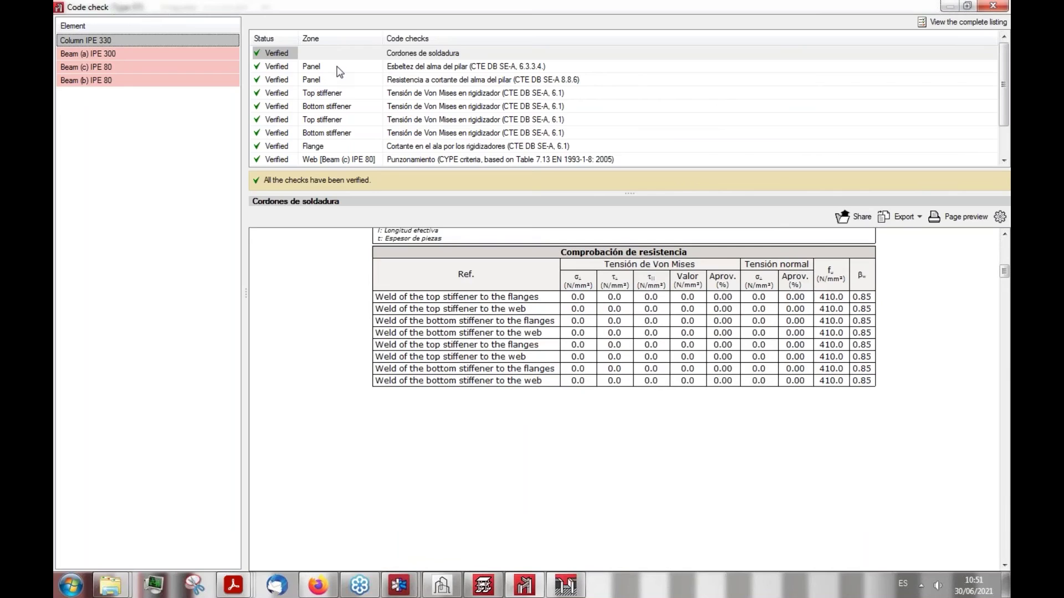
Review the column's panel, stiffener and web punching checks, ending back at its weld check
left_click(338, 67)
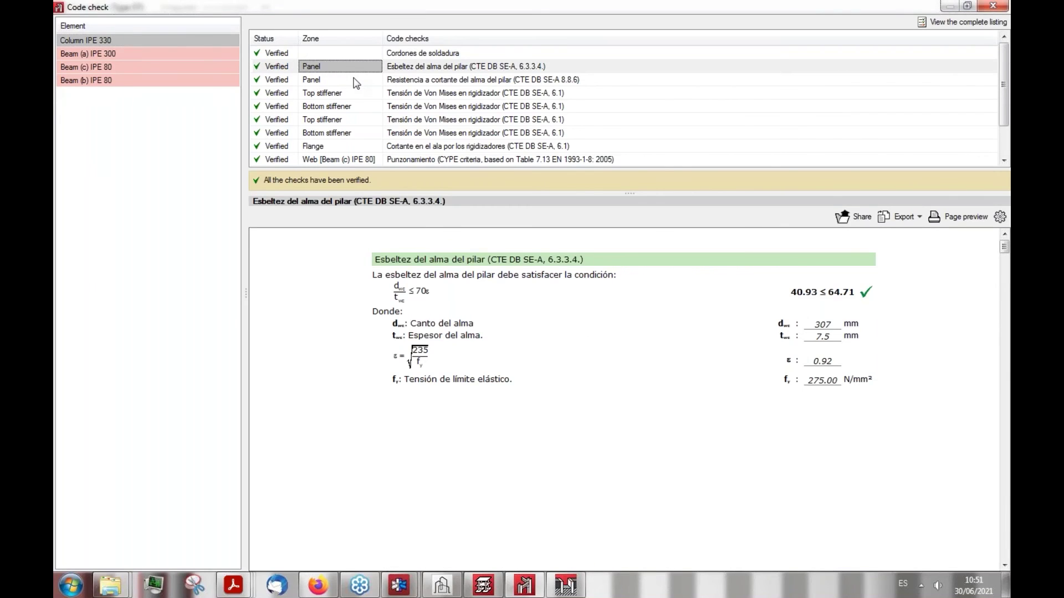
left_click(354, 80)
left_click(355, 92)
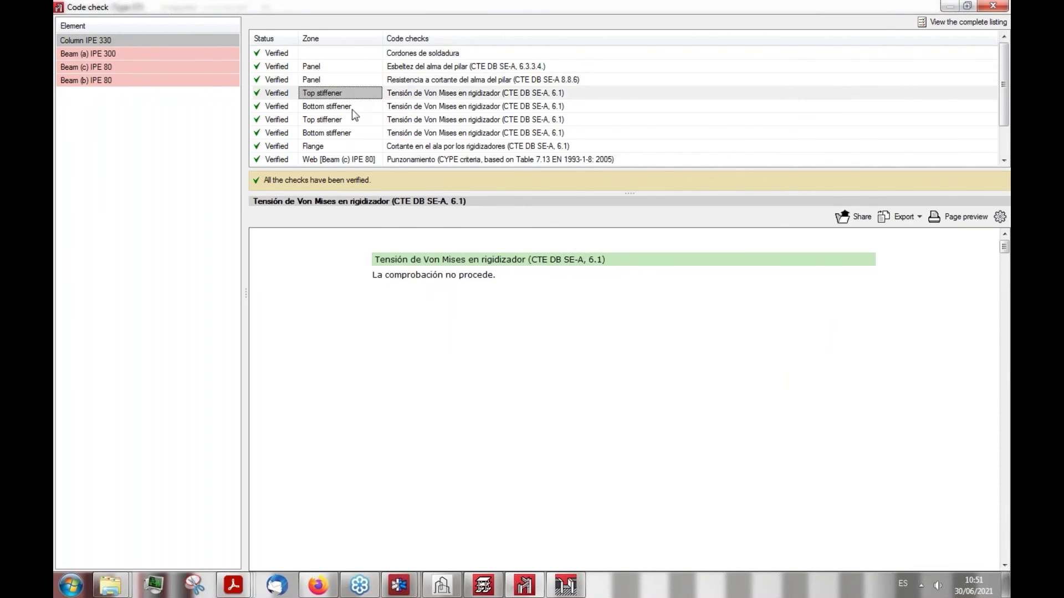
left_click(352, 118)
left_click(338, 161)
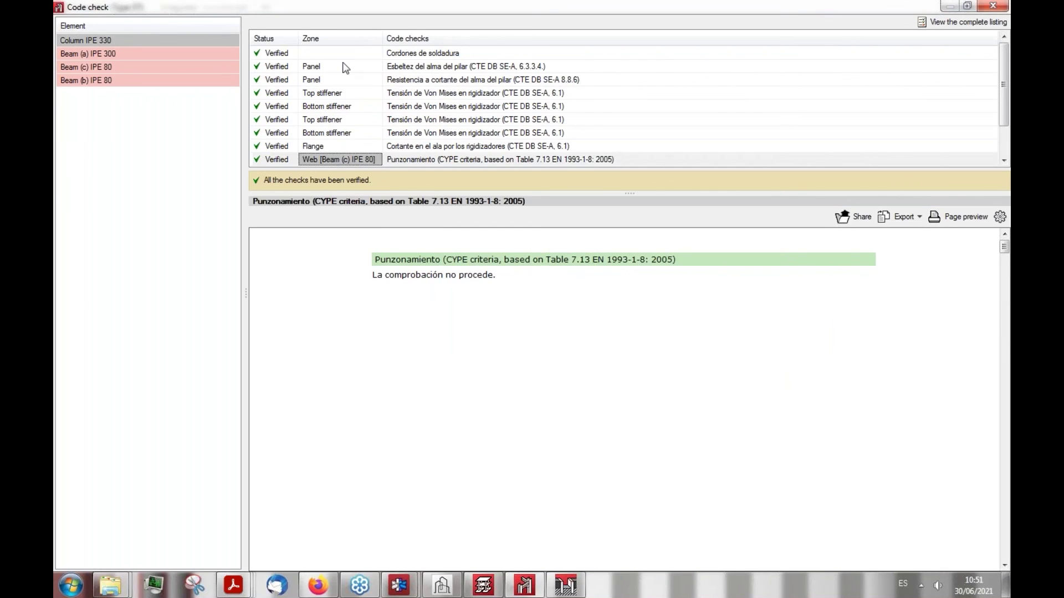
left_click(323, 65)
left_click(322, 54)
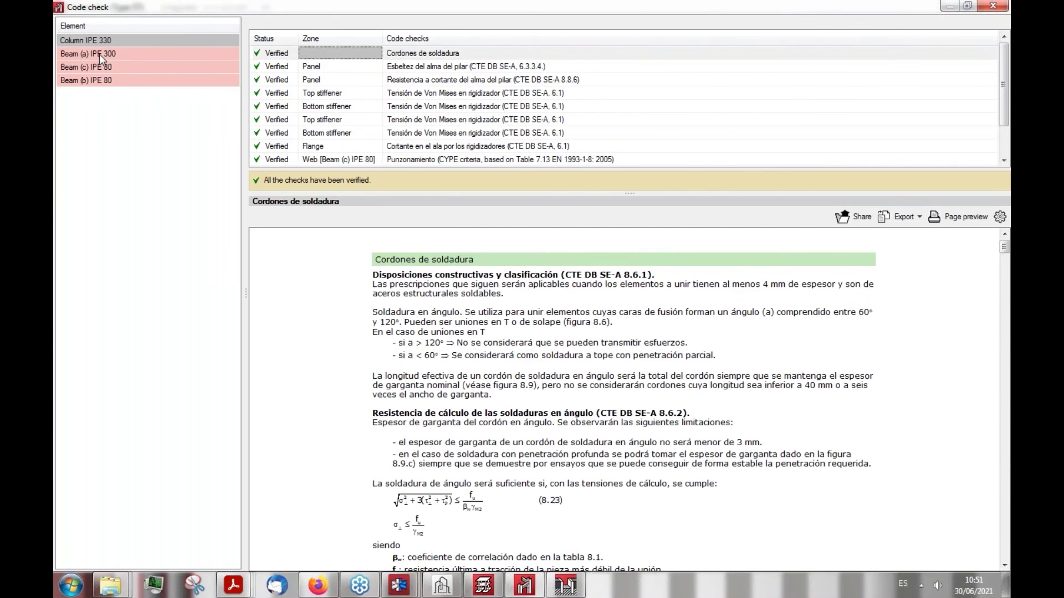
Examine the failed weld check of Beam (a) IPE 300, including the weld angles in its geometric checks table
left_click(98, 55)
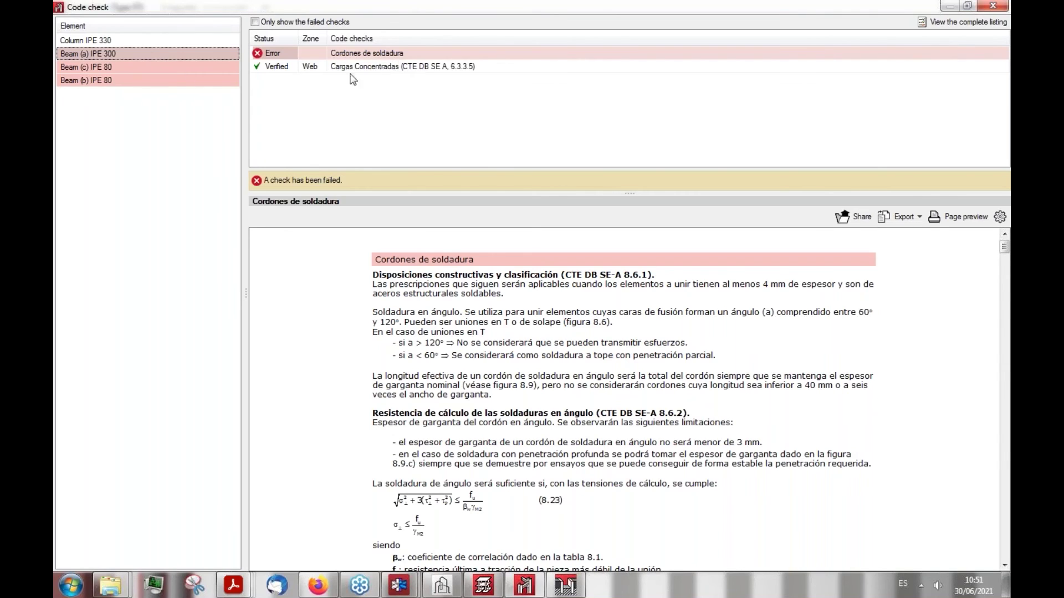
scroll(451, 399, "down", 1)
scroll(454, 343, "up", 1)
scroll(412, 330, "down", 5)
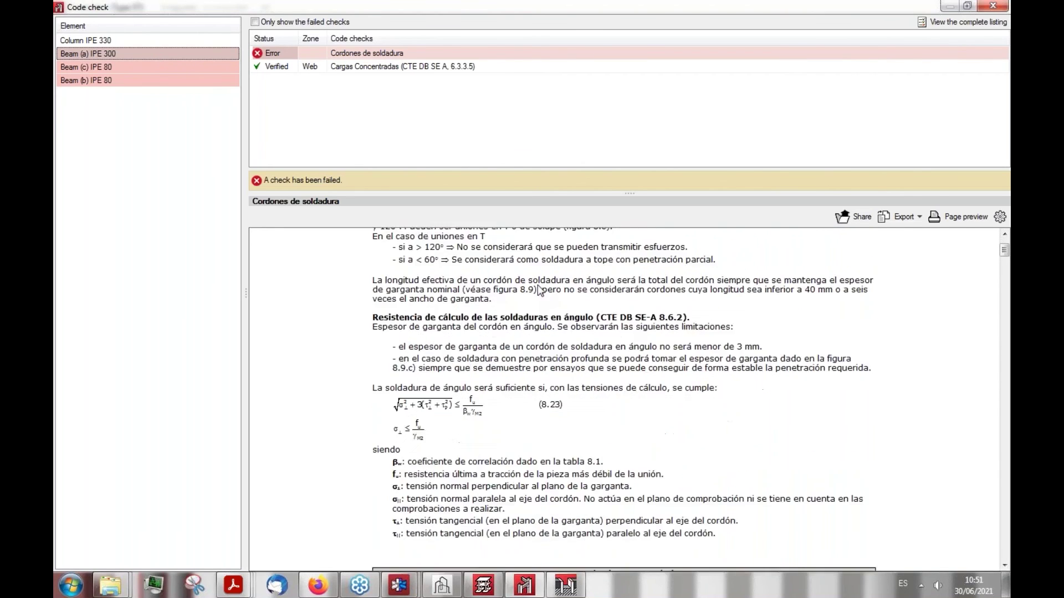
scroll(411, 330, "down", 3)
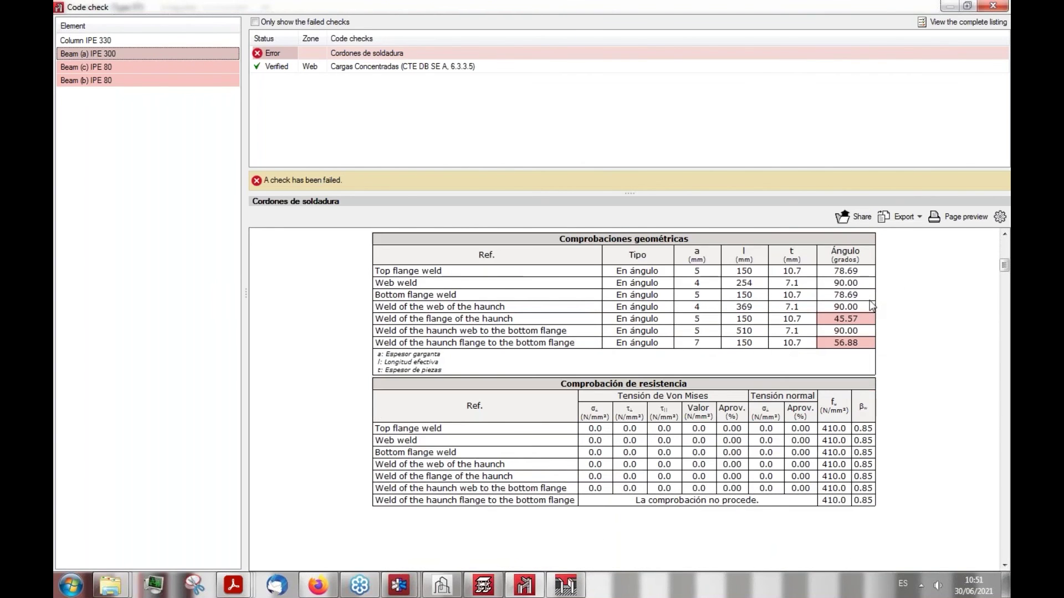
scroll(811, 366, "up", 3)
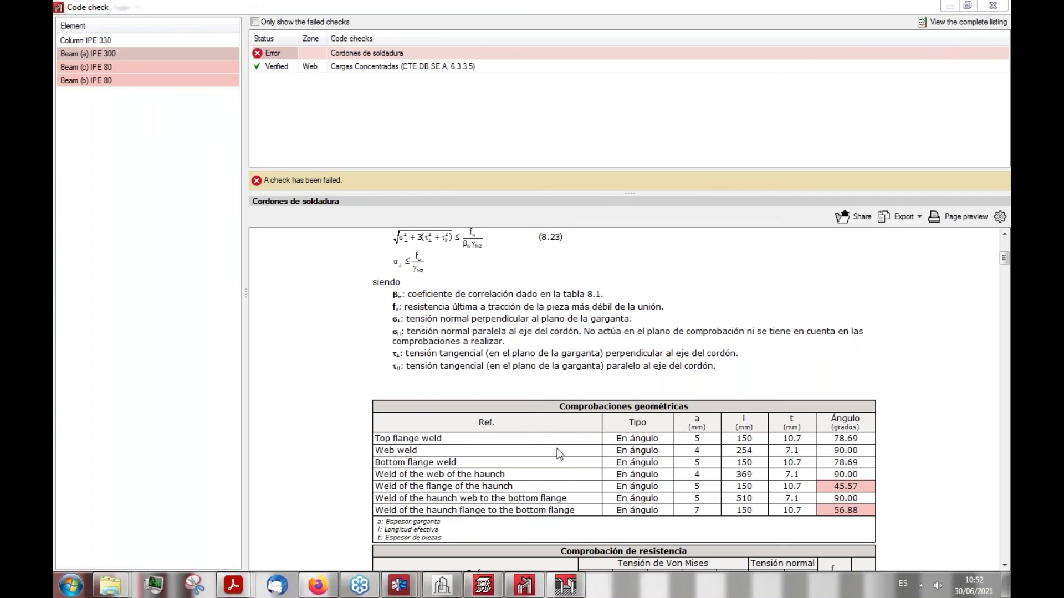
Switch to CYPE Architecture and make the external facade and internal partition layers visible in the 3D view
left_click(450, 590)
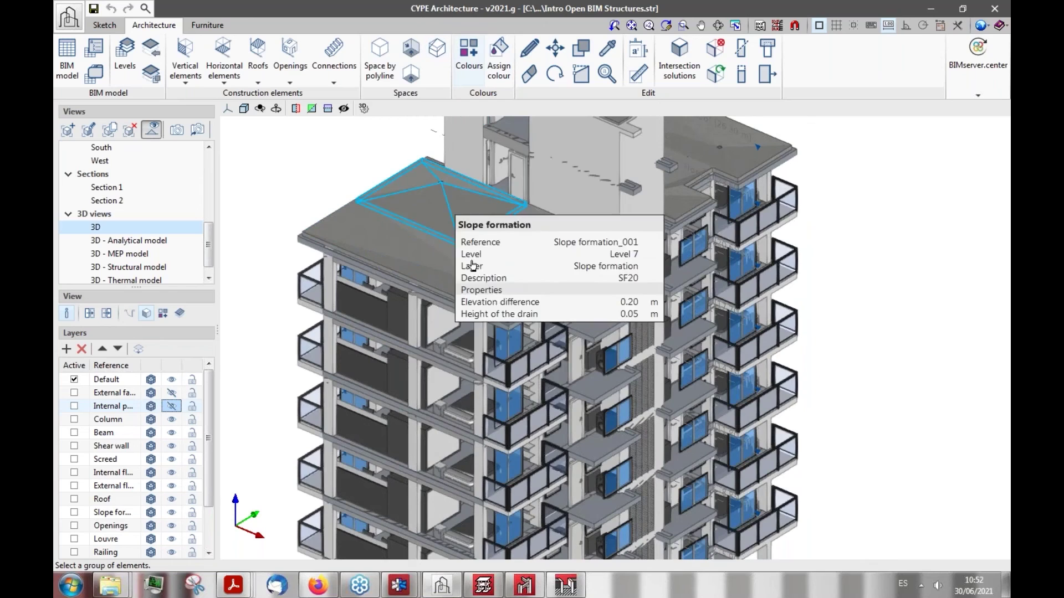
left_click(172, 393)
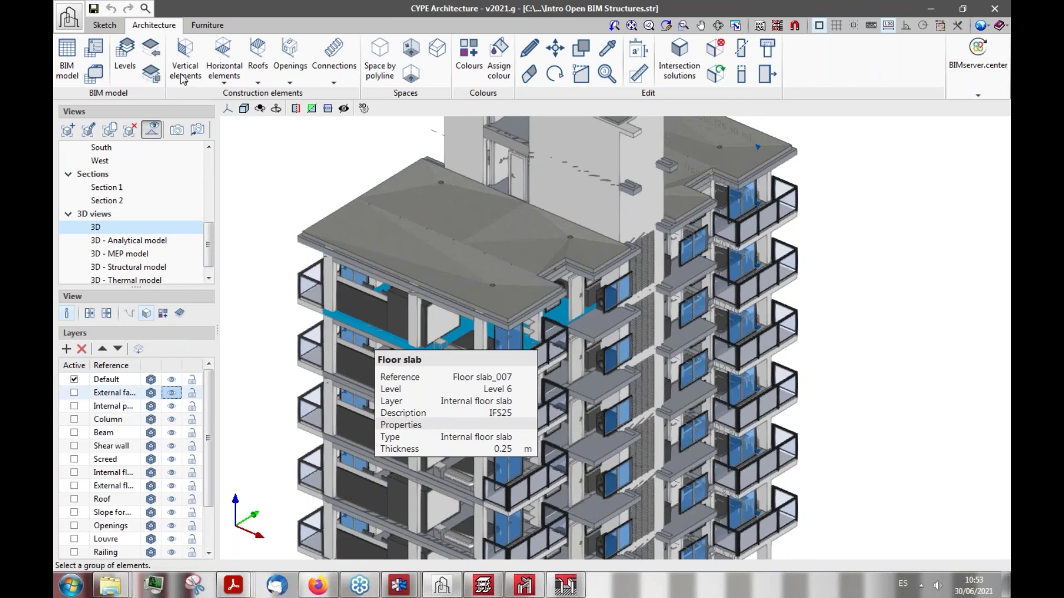
Examine the BIMserver.center options and the architectural model's export settings, leaving without exporting
left_click(188, 78)
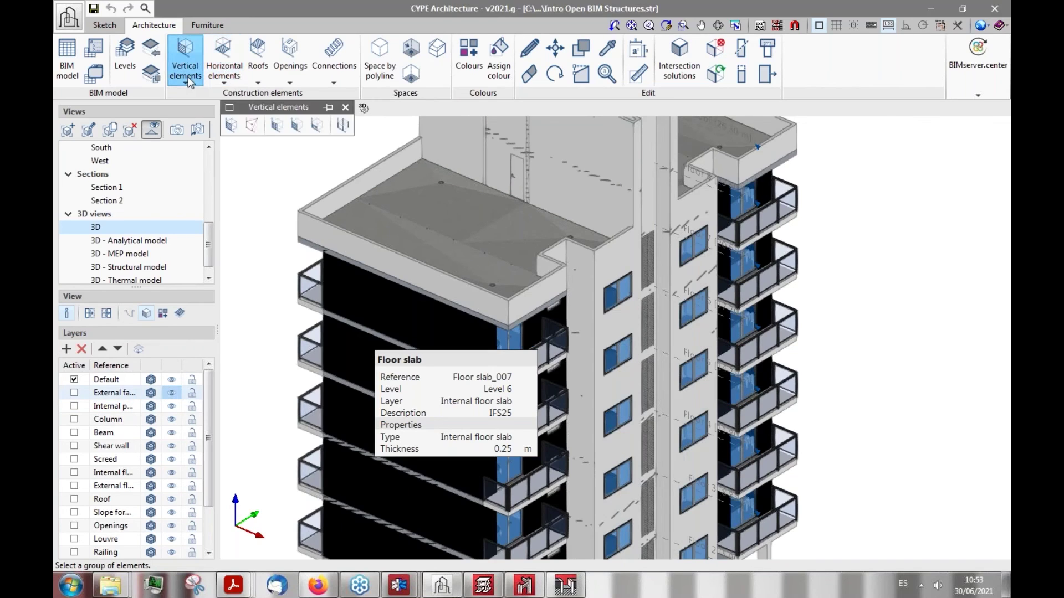
left_click(978, 67)
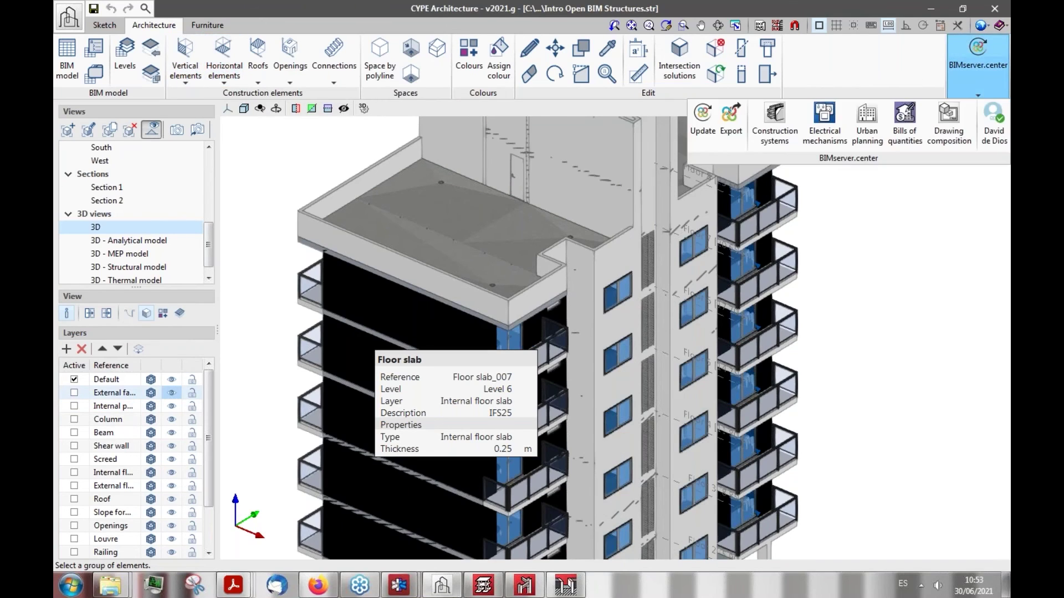
left_click(732, 139)
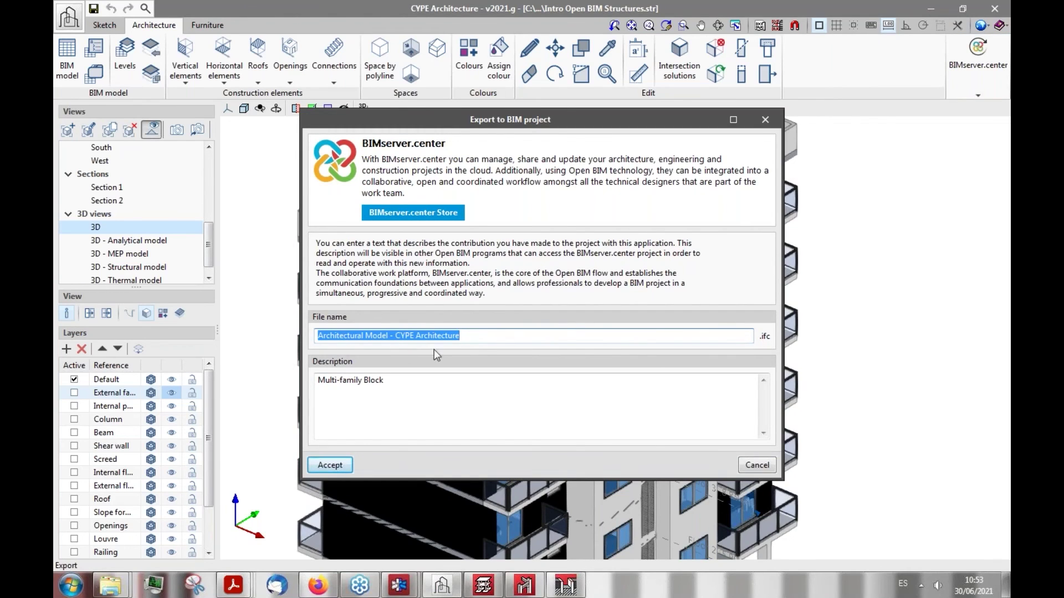
left_click(756, 467)
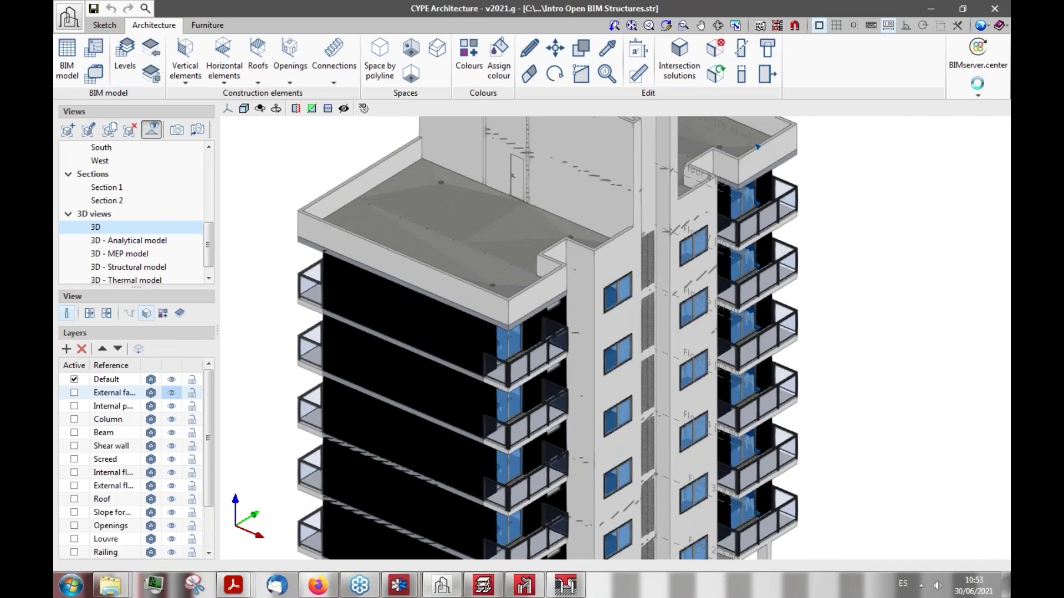
left_click(978, 67)
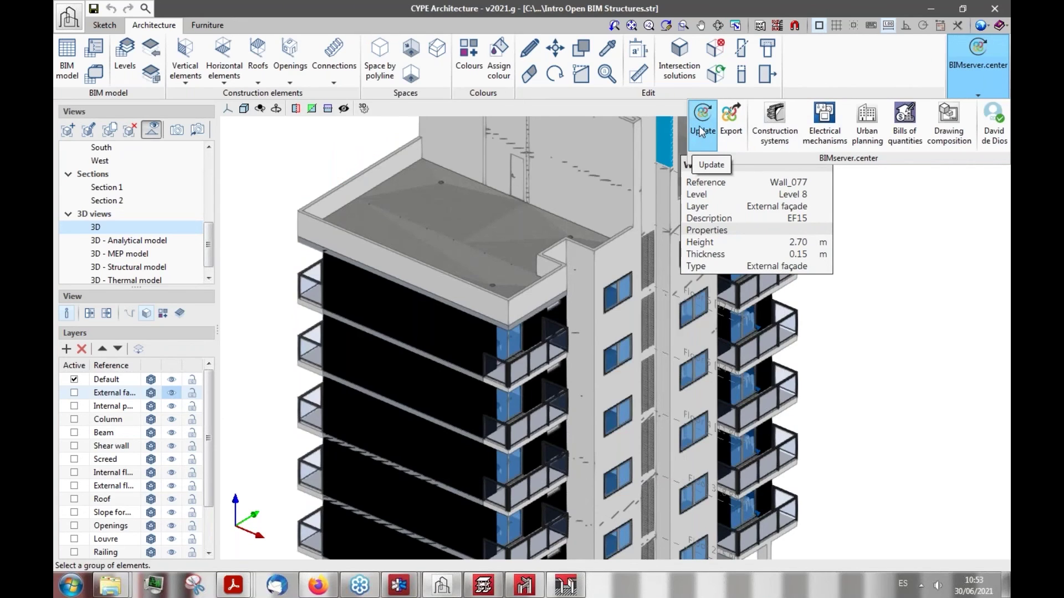
Switch to CYPECAD and close the drawing composition and drawing selection without generating drawings
left_click(970, 77)
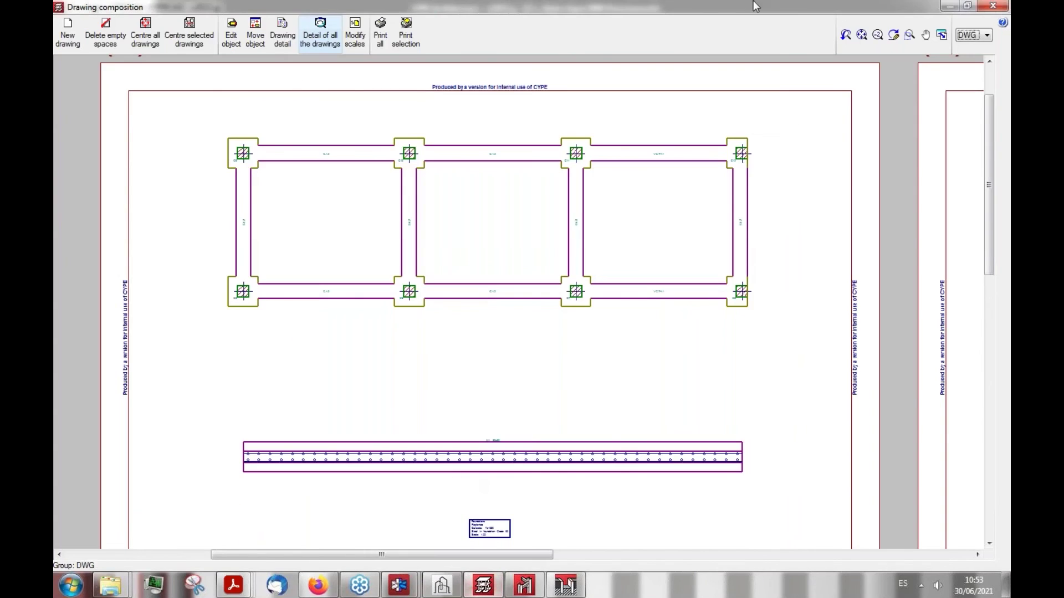
left_click(993, 5)
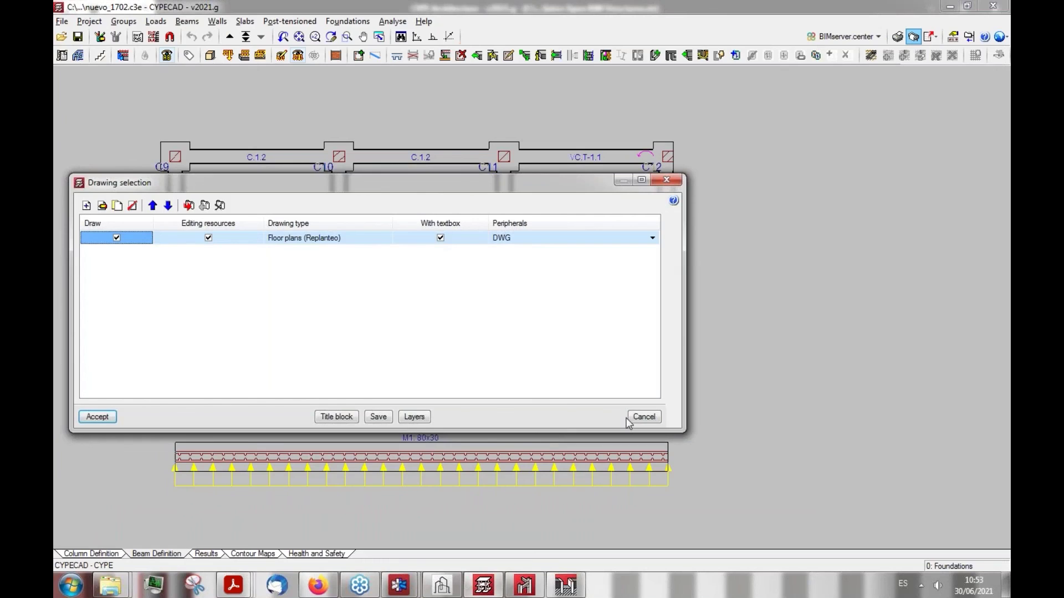
left_click(643, 417)
Create a new CYPECAD job with the file name Import test
left_click(62, 21)
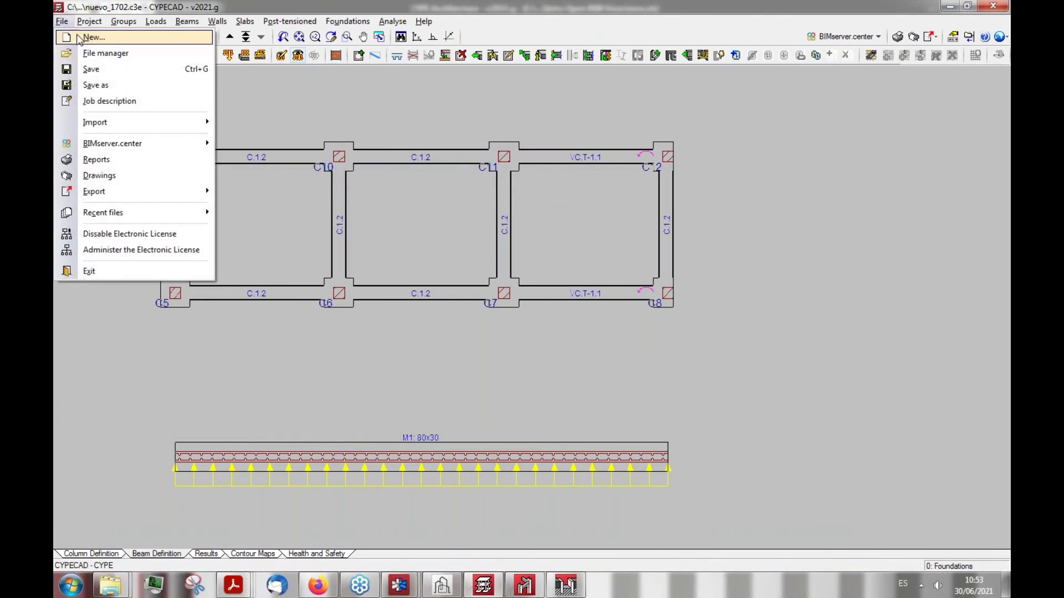
left_click(92, 37)
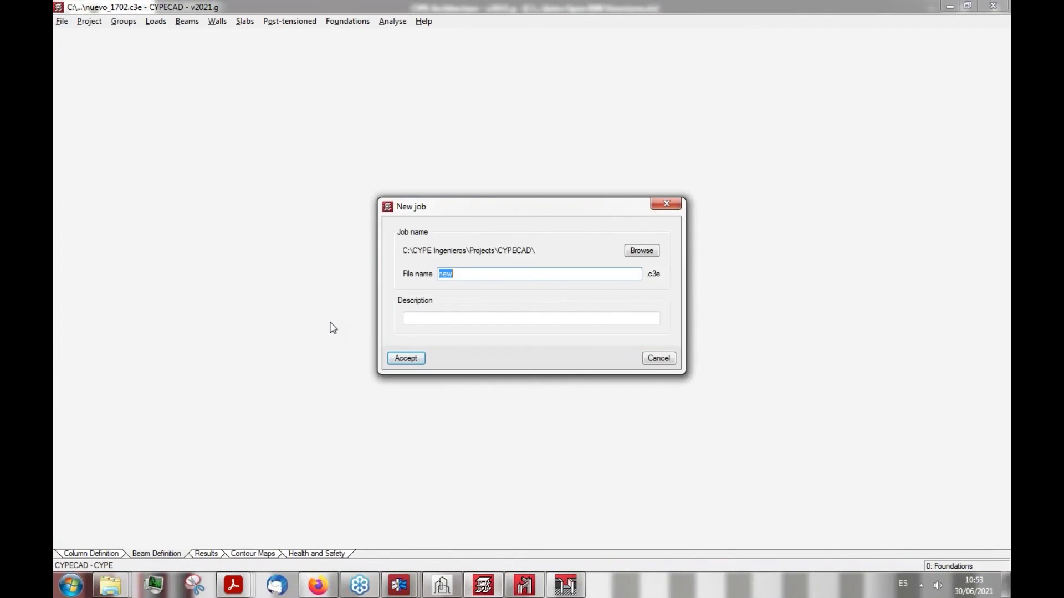
type("Import test")
left_click(392, 359)
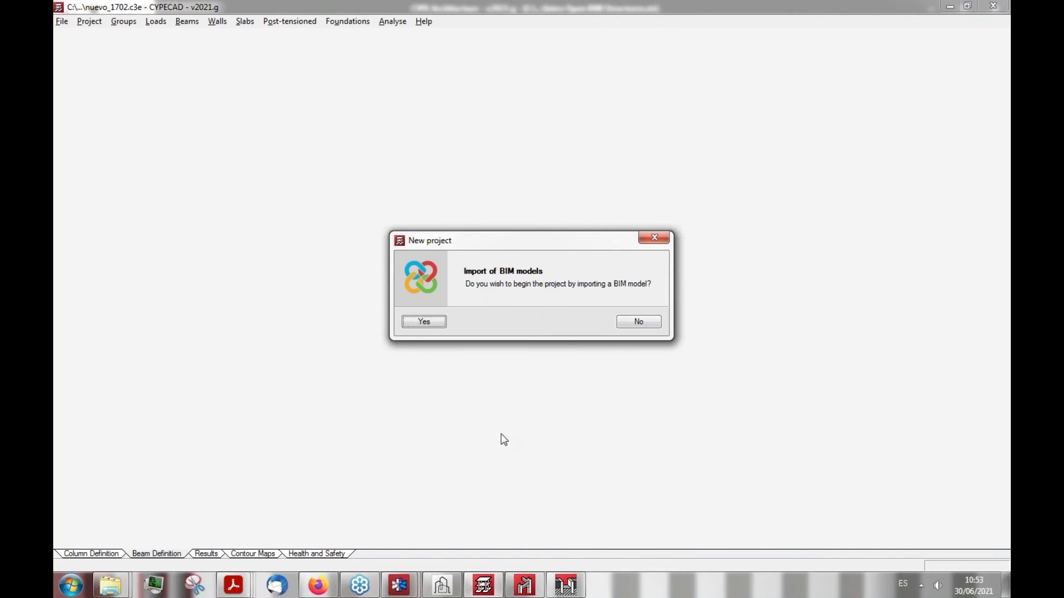
Switch to CYPE Architecture and start exporting the building model to BIMserver.center, then return to CYPECAD
left_click(441, 585)
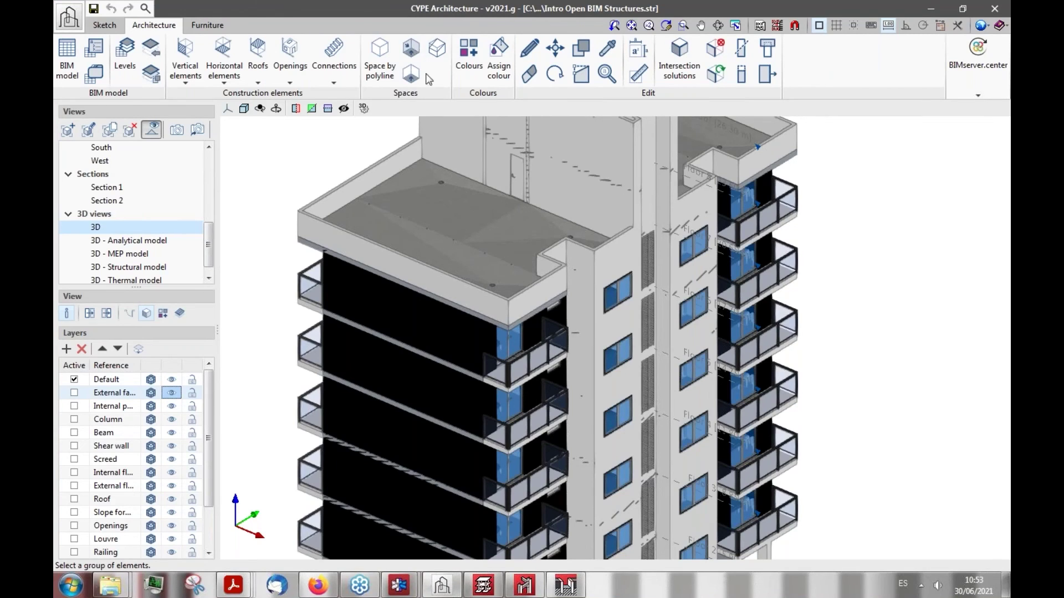
mouse_move(586, 177)
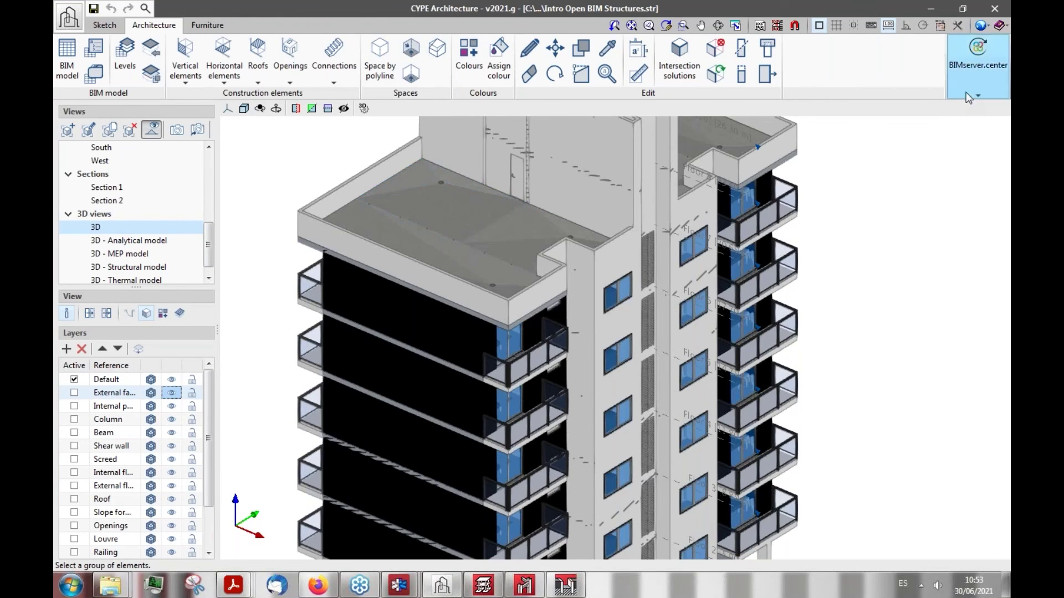
left_click(978, 61)
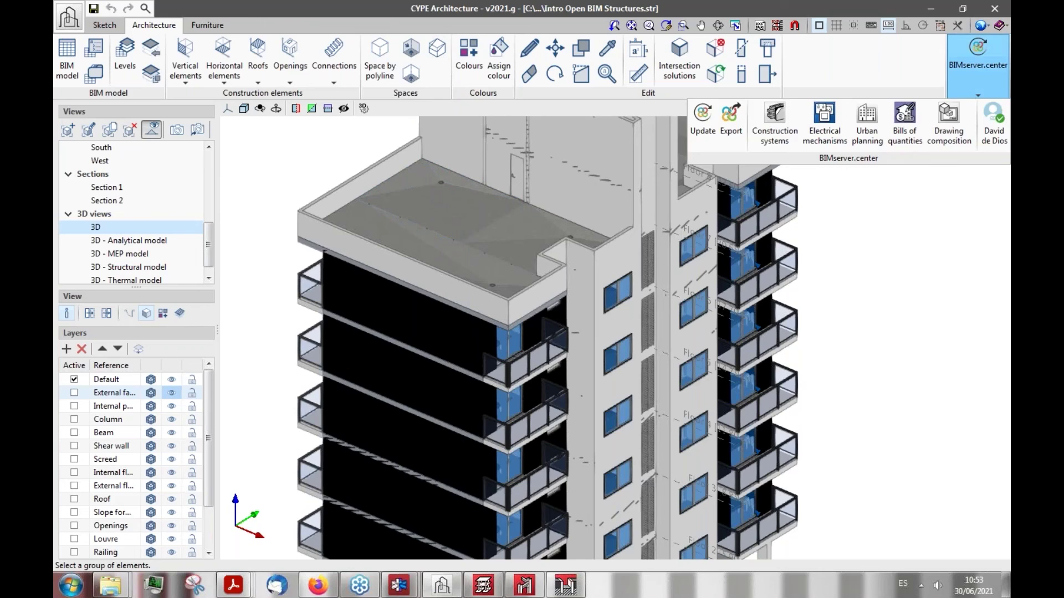
left_click(727, 136)
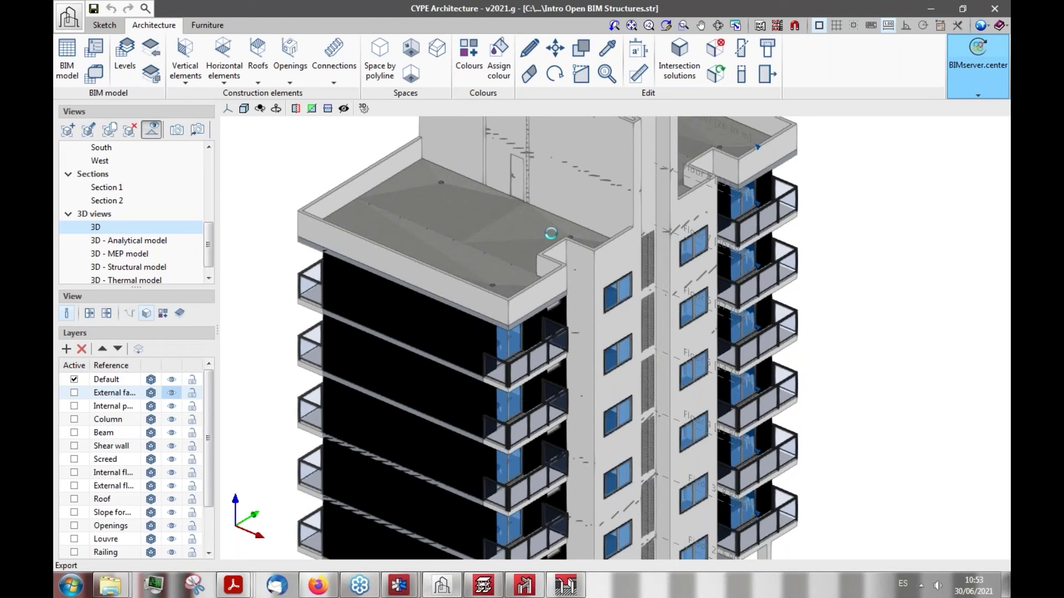
left_click(470, 331)
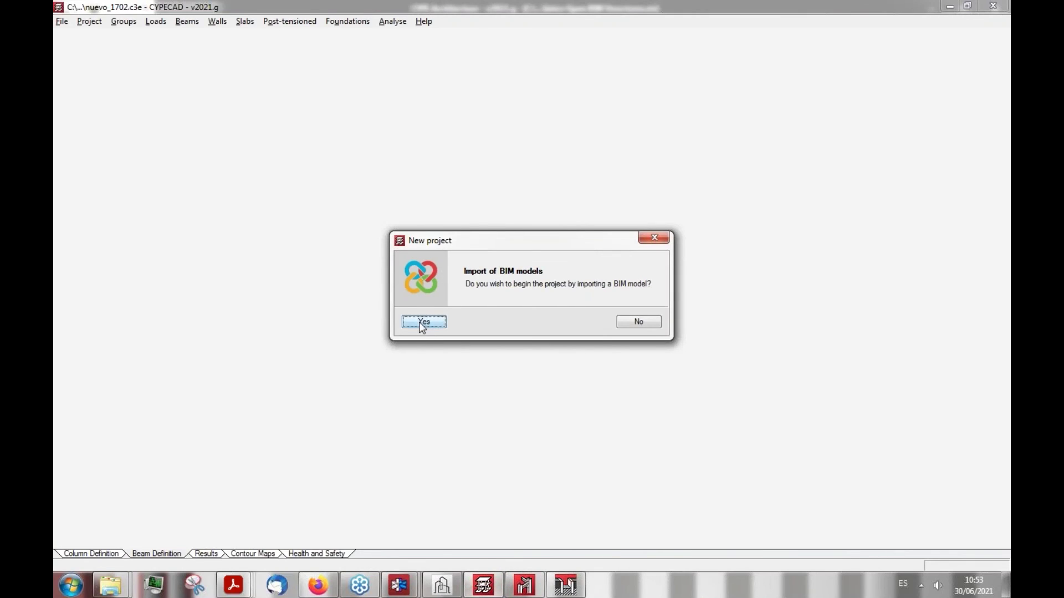
Begin the new job from a BIM model import and bring up the list of BIMserver.center projects
left_click(423, 322)
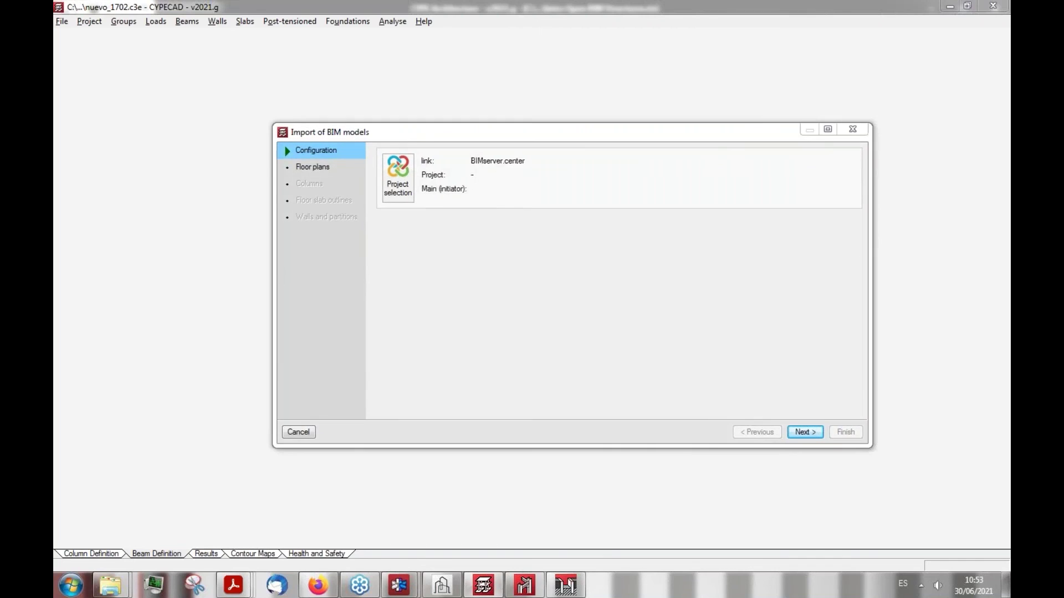
left_click_drag(561, 145, 542, 154)
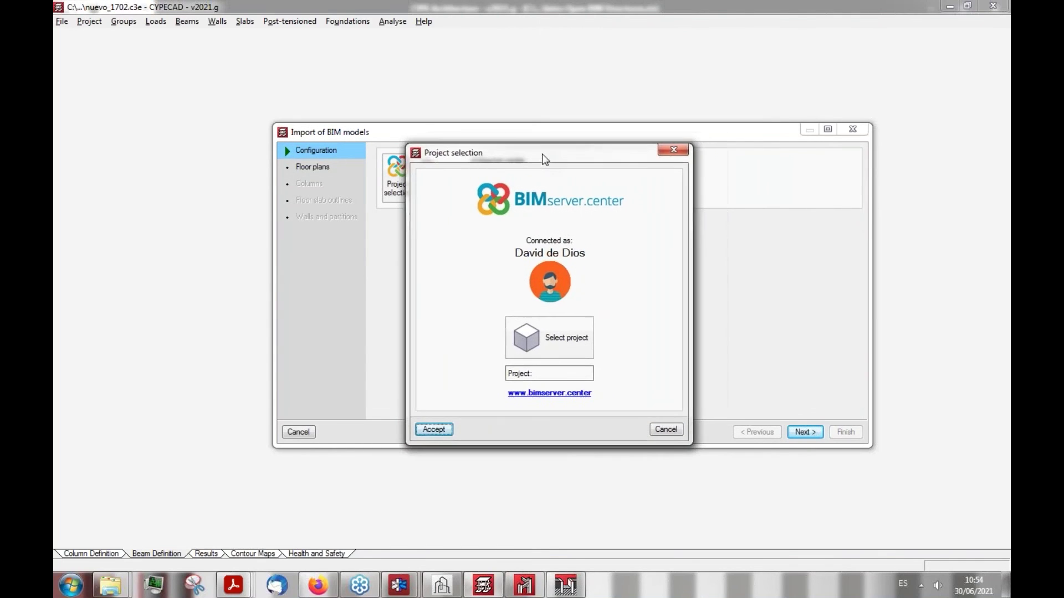
left_click(554, 337)
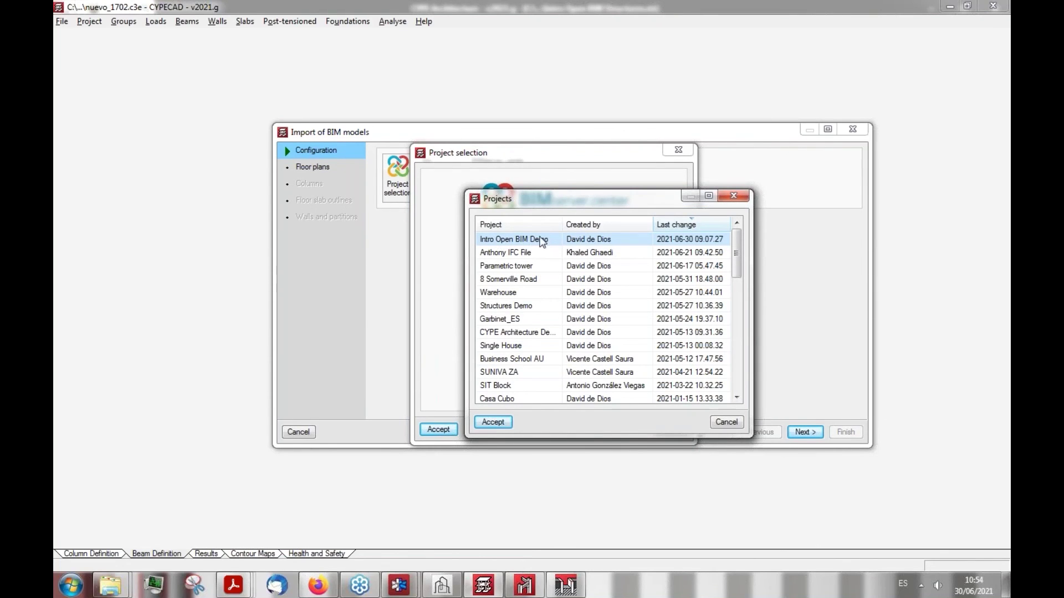
Cancel the pending export in CYPE Architecture and link CYPECAD's BIM model import to the Intro Open BIM Demo project
left_click(441, 585)
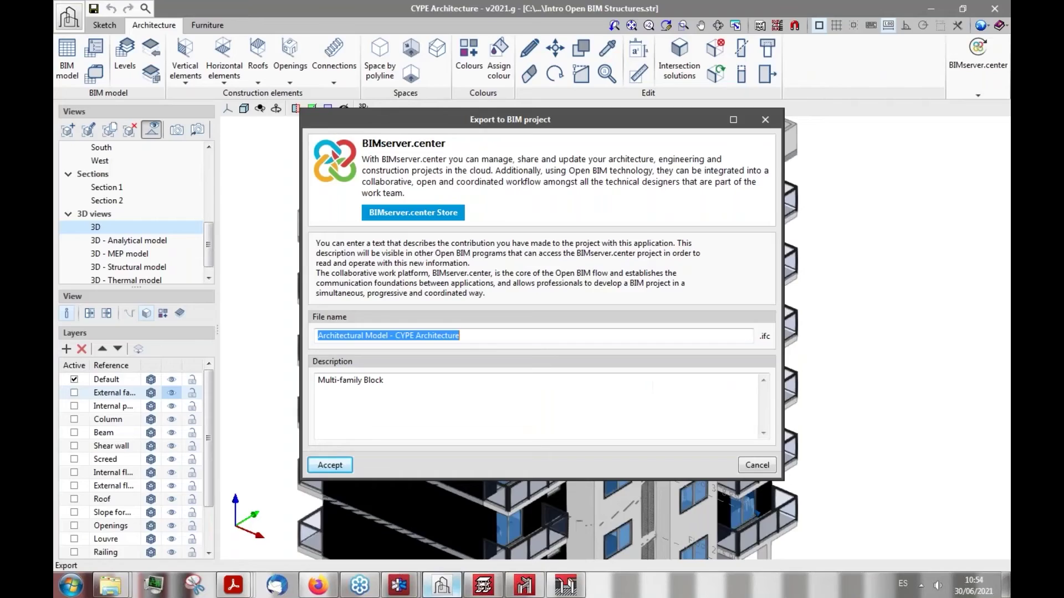
left_click(763, 120)
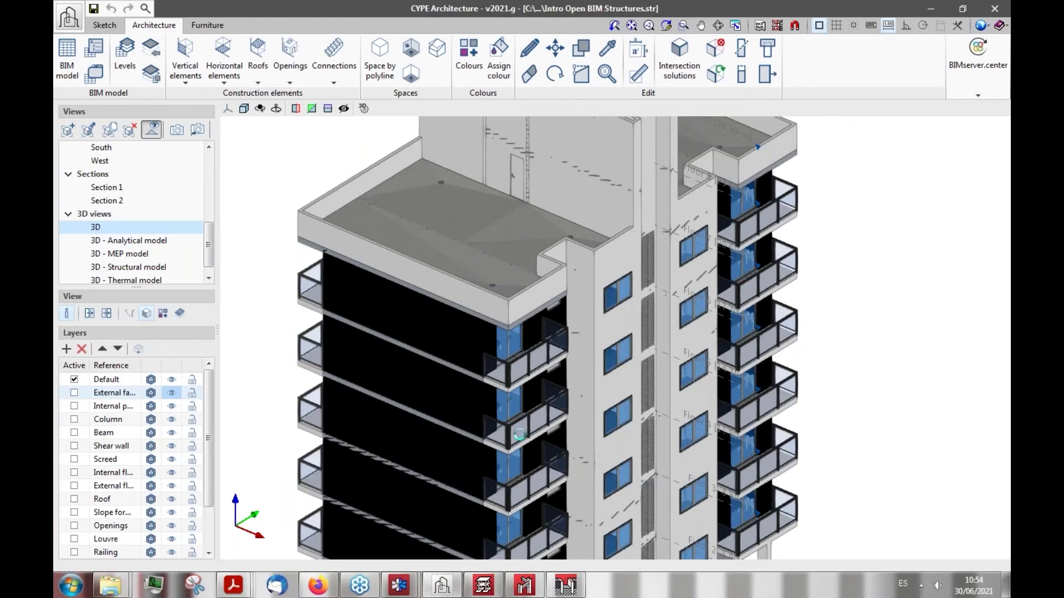
left_click(483, 585)
left_click(493, 422)
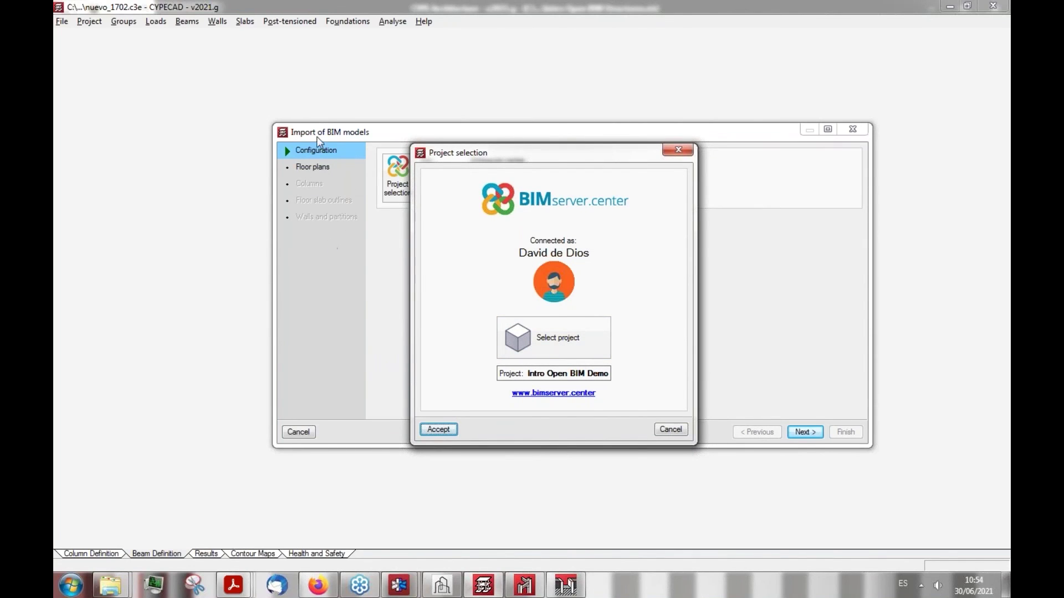
left_click(433, 429)
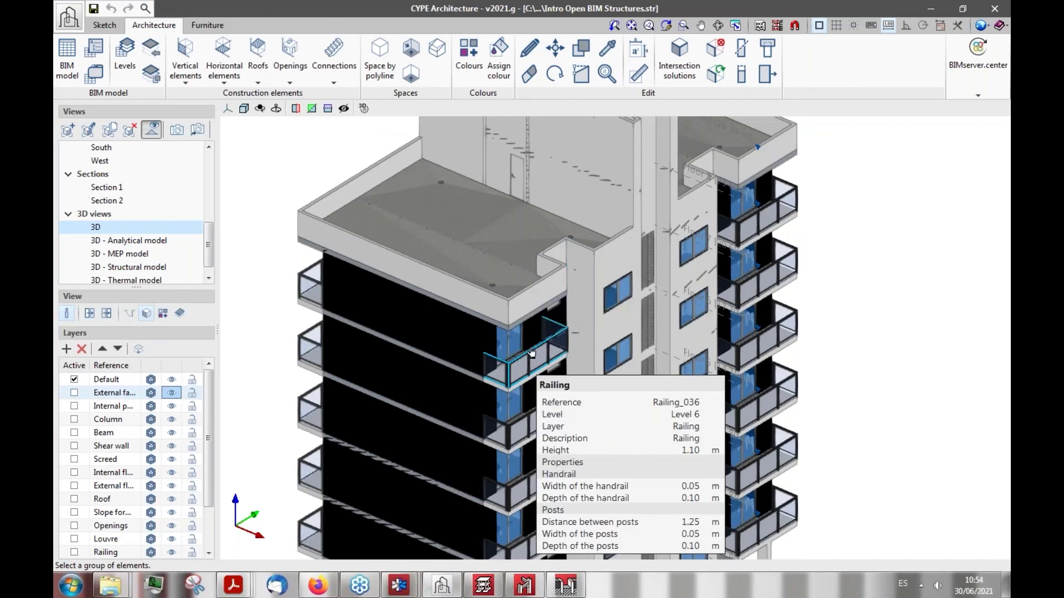
Inspect the building's balcony railings, roof and walls in CYPE Architecture's 3D view, along with the BIMserver.center options
scroll(520, 333, "up", 3)
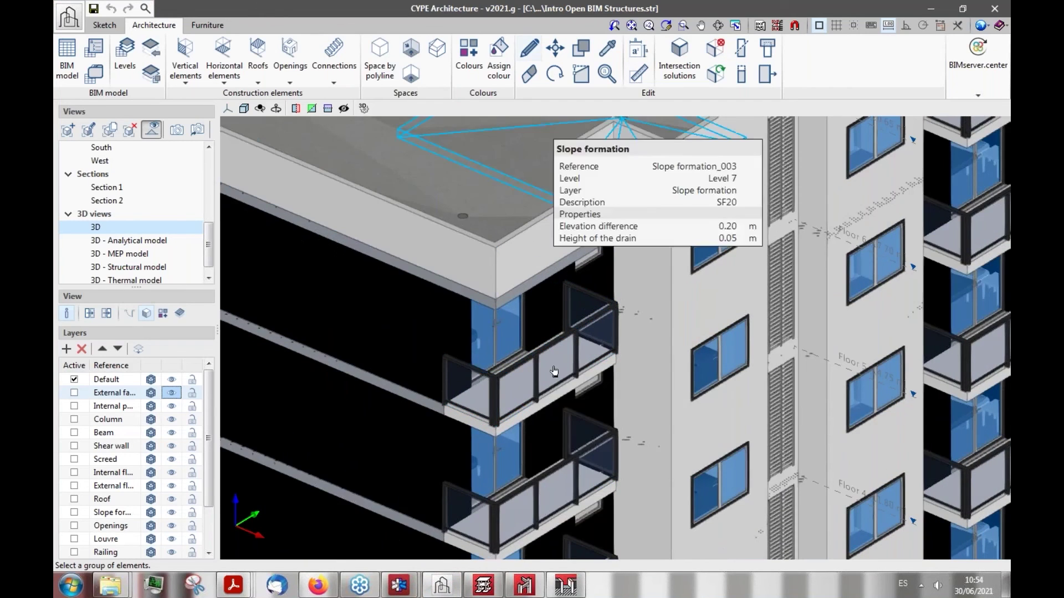
scroll(494, 410, "up", 3)
scroll(504, 449, "down", 5)
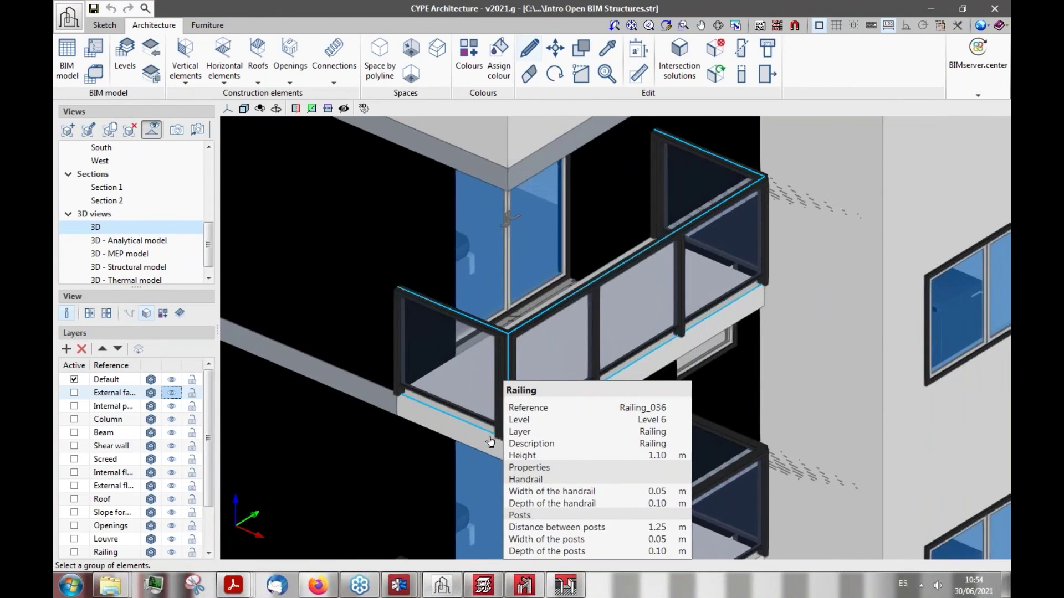
scroll(526, 330, "down", 3)
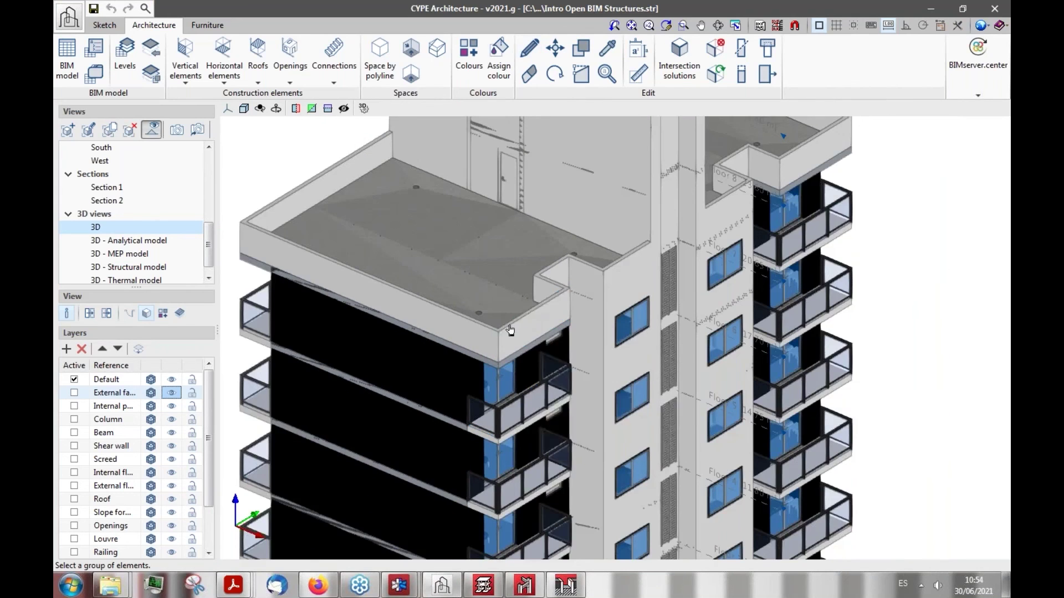
scroll(512, 328, "down", 3)
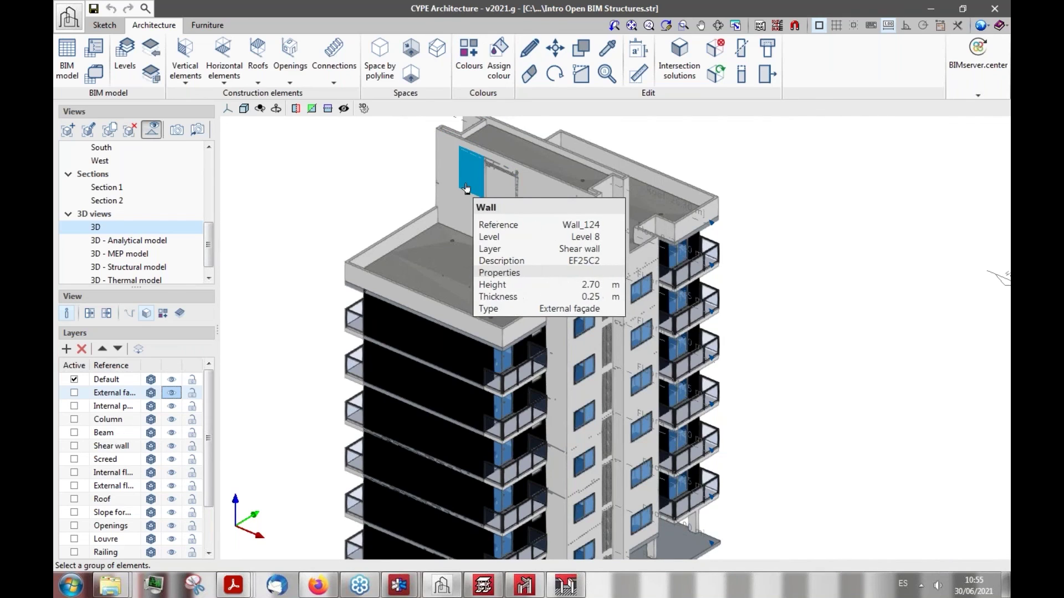
left_click(978, 62)
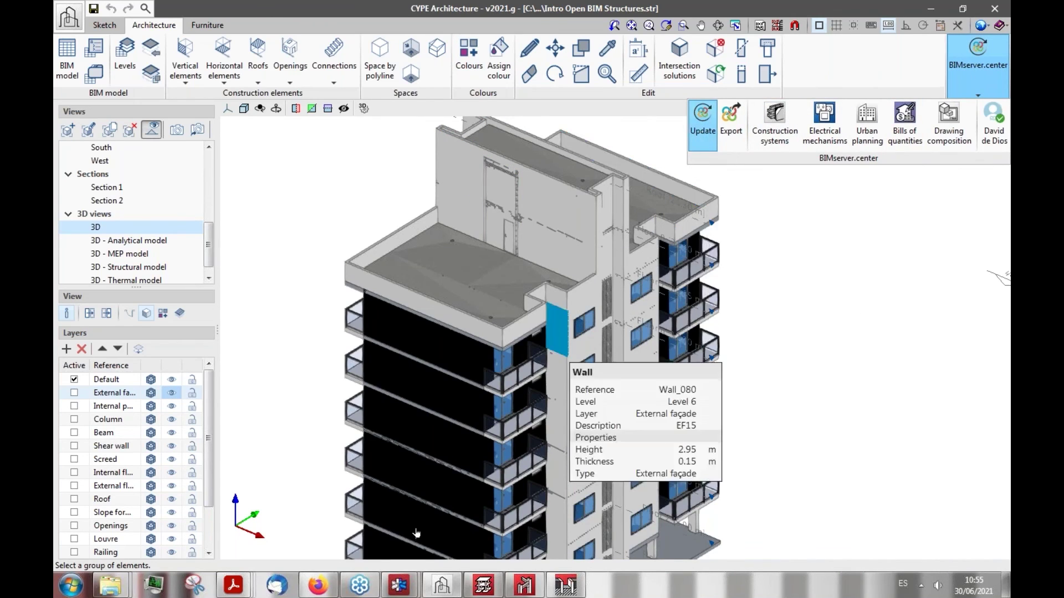
Switch to the web browser and open the Projects area from the BIMserver.center dashboard
key("alt+Tab")
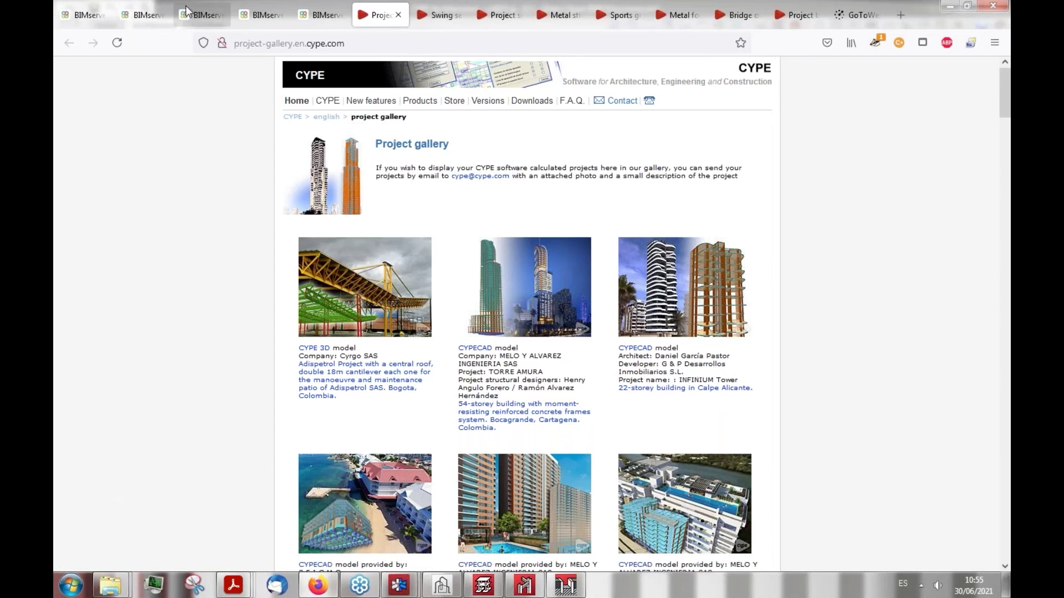
left_click(150, 11)
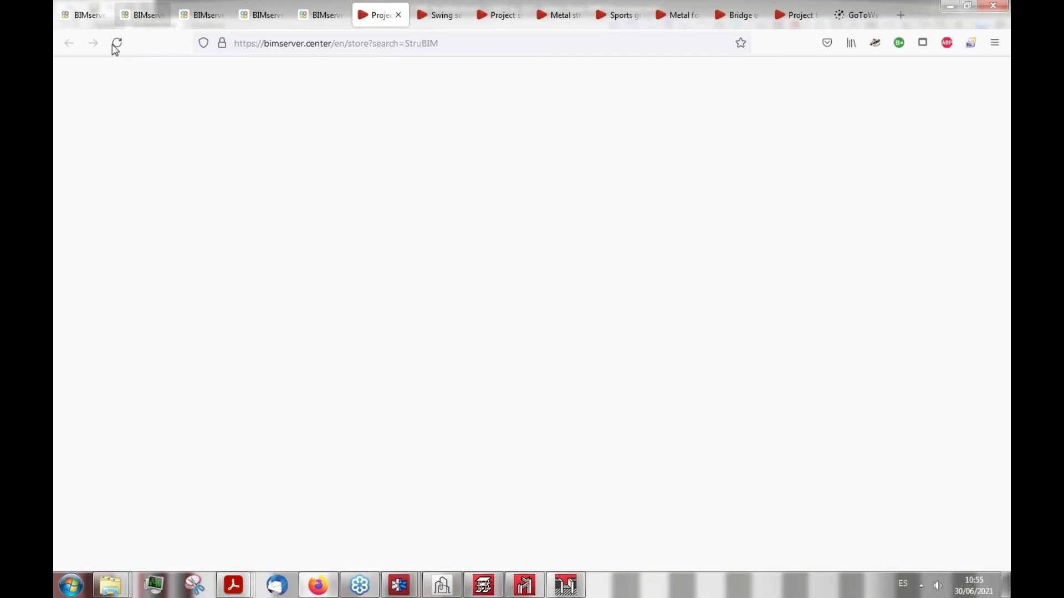
left_click(83, 16)
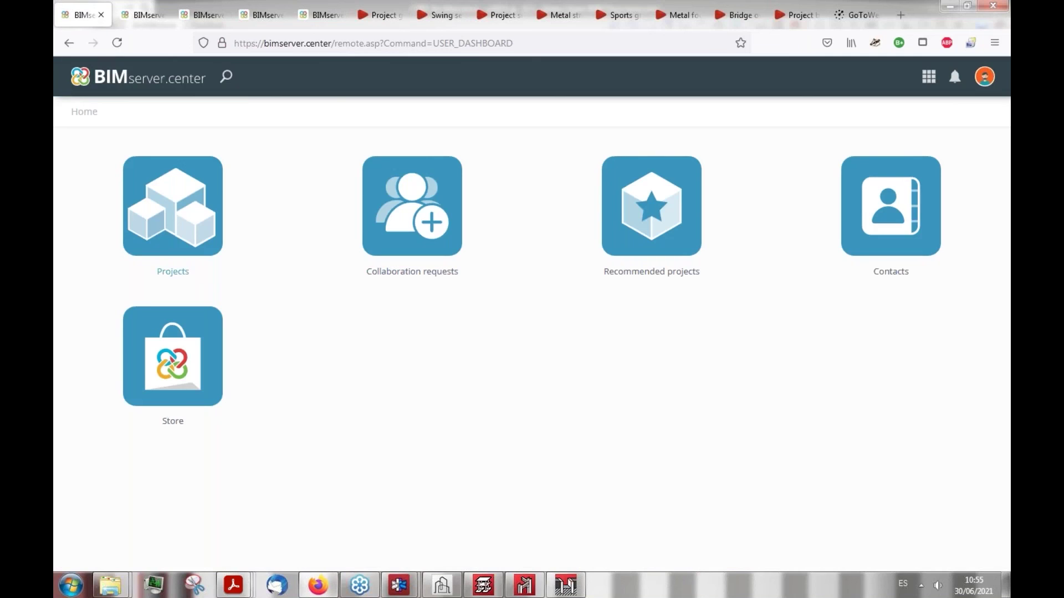
left_click(175, 230)
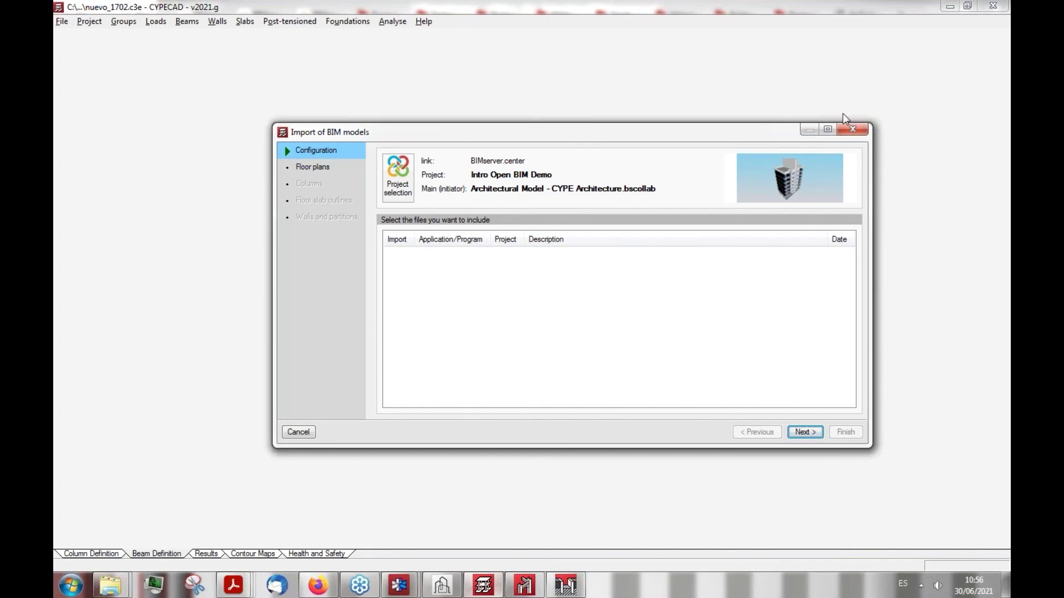
Close the BIM model import in CYPECAD and display Floor 1 of the existing job in the results view
left_click(854, 130)
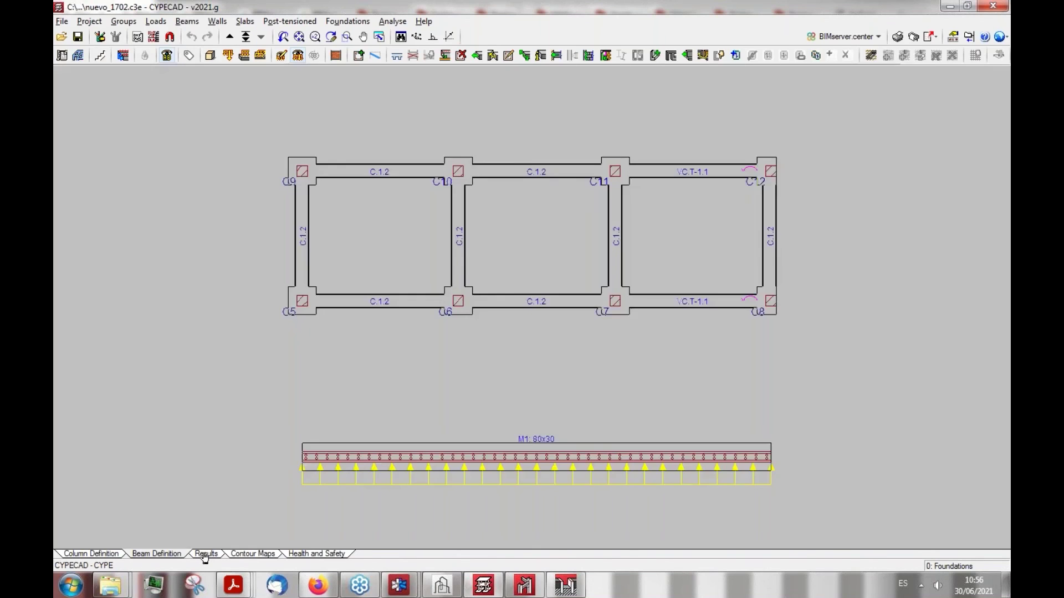
left_click(205, 554)
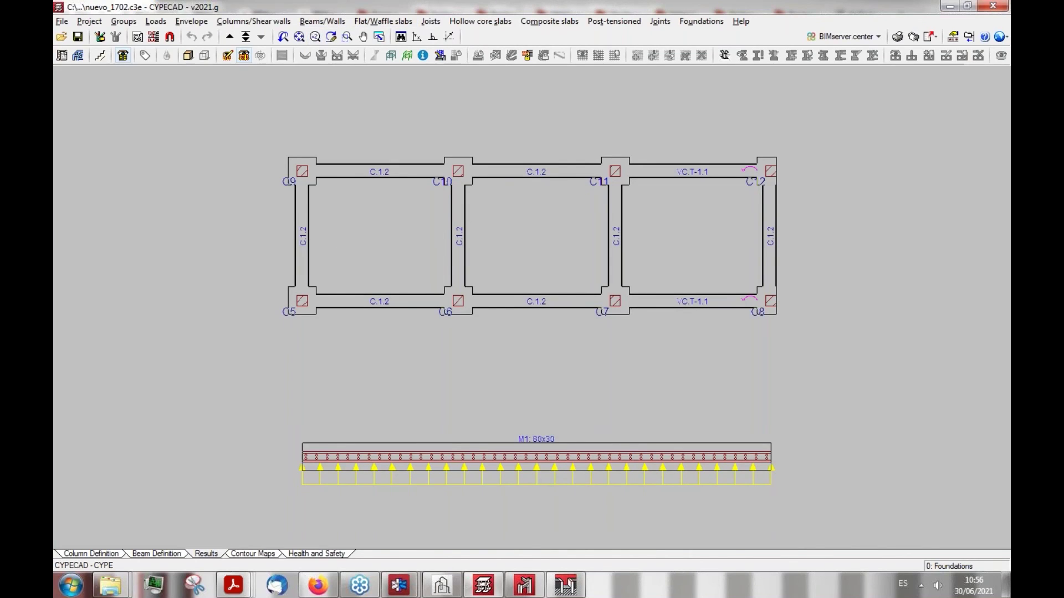
left_click(230, 36)
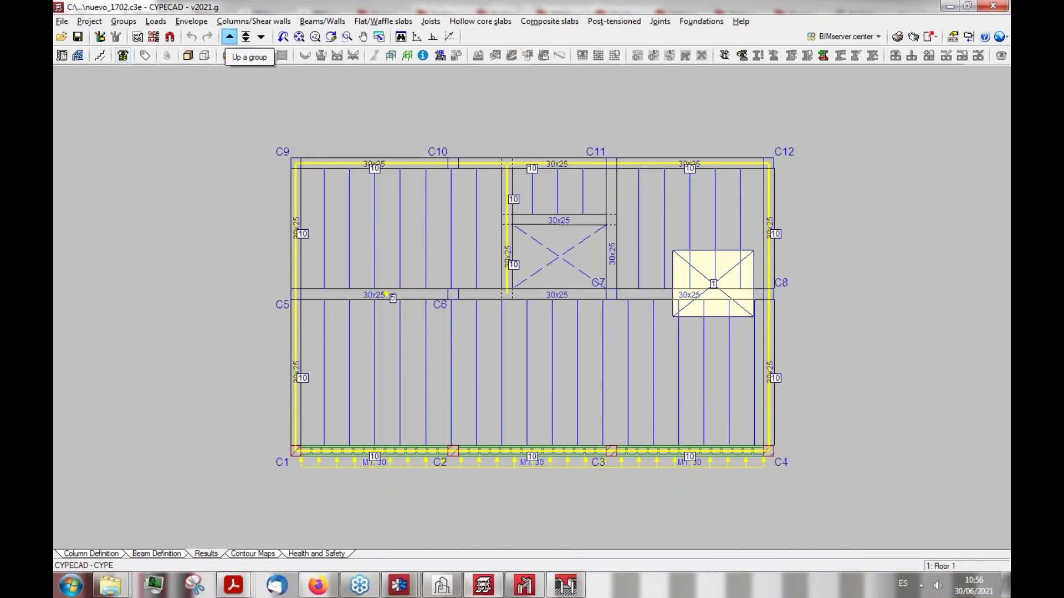
scroll(596, 117, "up", 2)
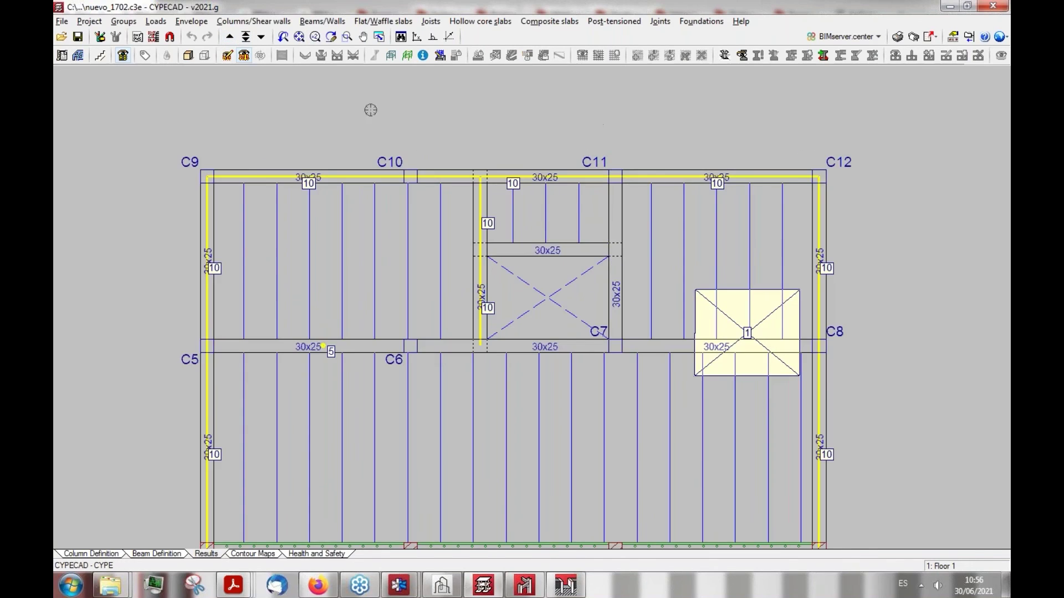
Open the column editing data of C9 in the Floor 1 results to check its sections, and close it without changes
left_click(322, 22)
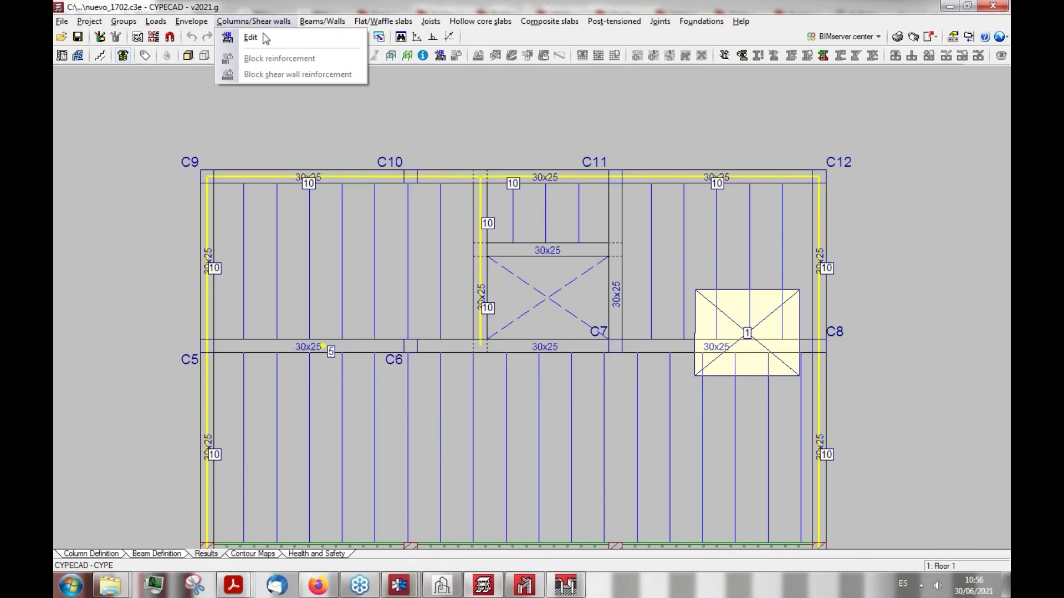
left_click(265, 36)
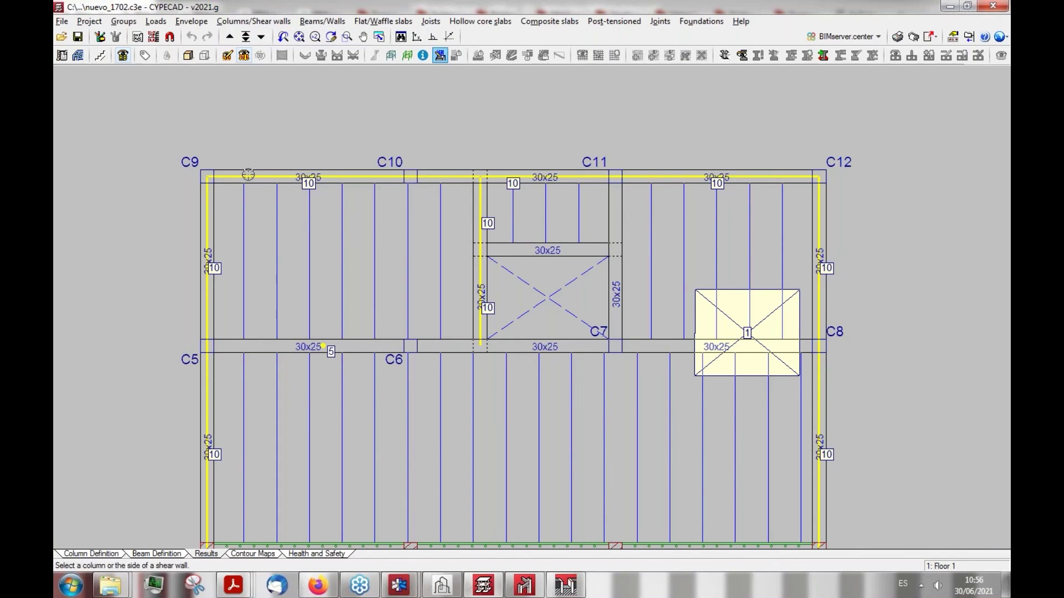
left_click(207, 177)
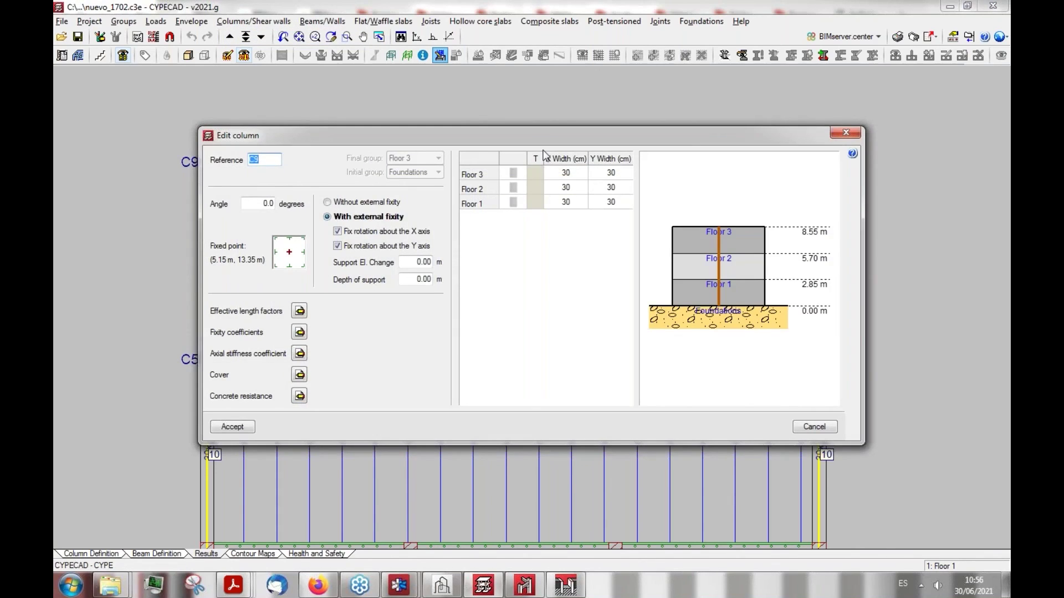
left_click(843, 135)
scroll(574, 114, "up", 1)
scroll(242, 185, "up", 4)
scroll(242, 188, "up", 1)
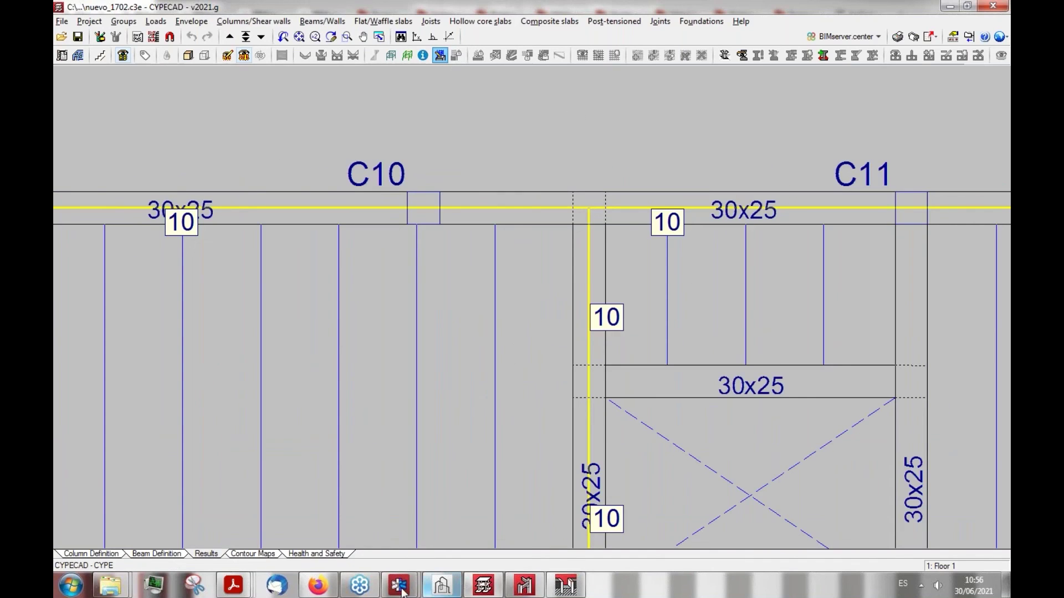
Browse the job file manager to the Webinar folder inside the Desktop's CYPECAD folder
left_click(313, 21)
left_click(312, 22)
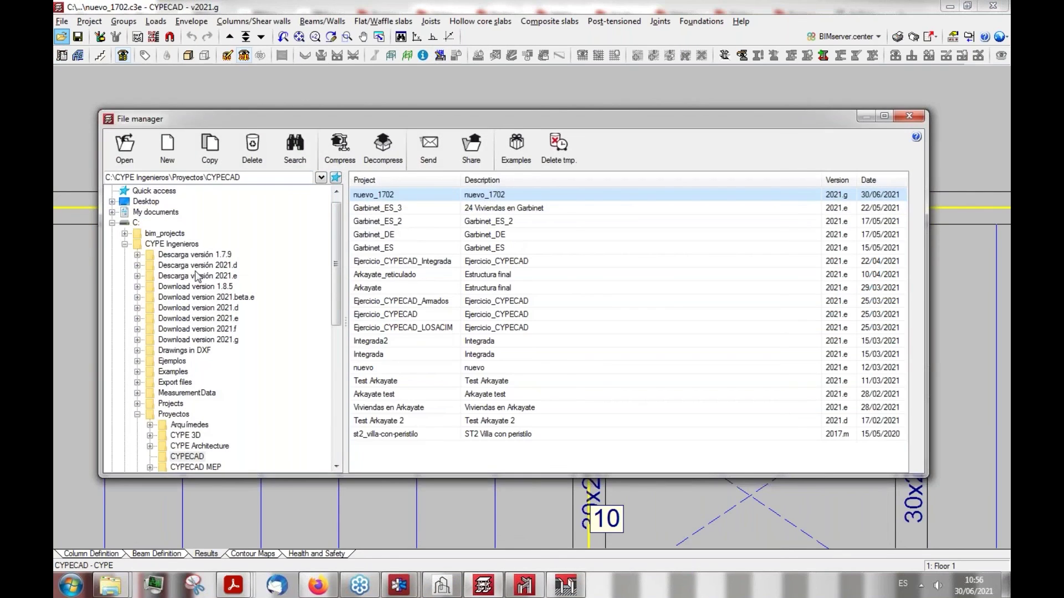
left_click(112, 202)
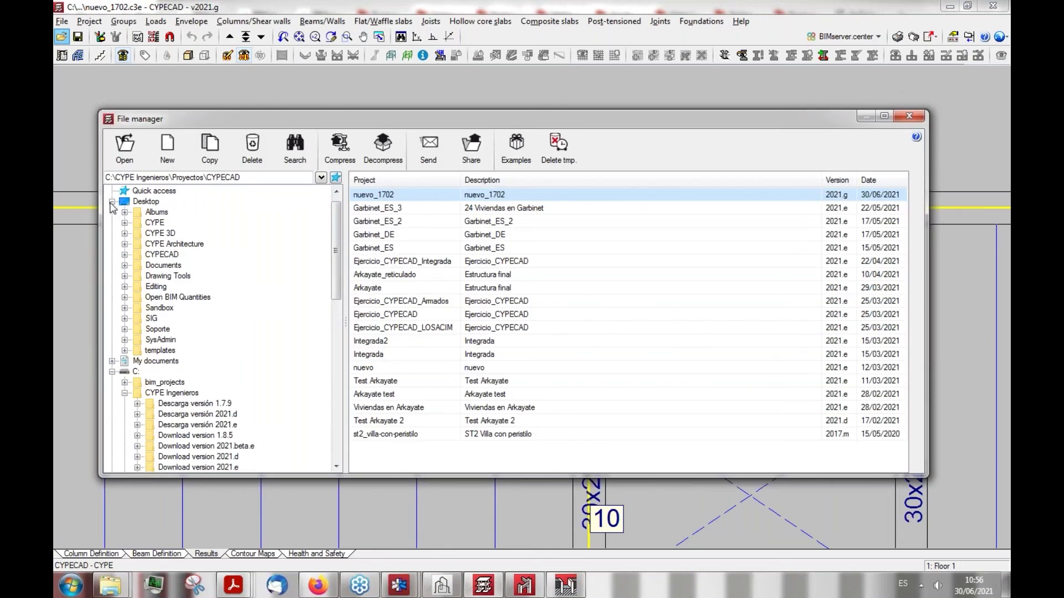
left_click(125, 255)
left_click(171, 298)
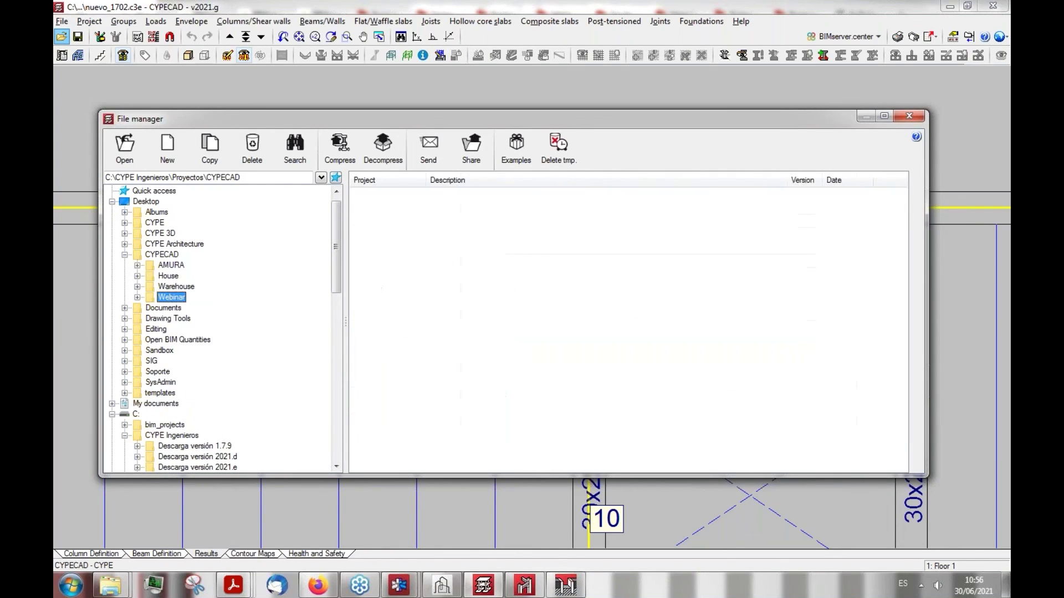
left_click_drag(500, 116, 473, 112)
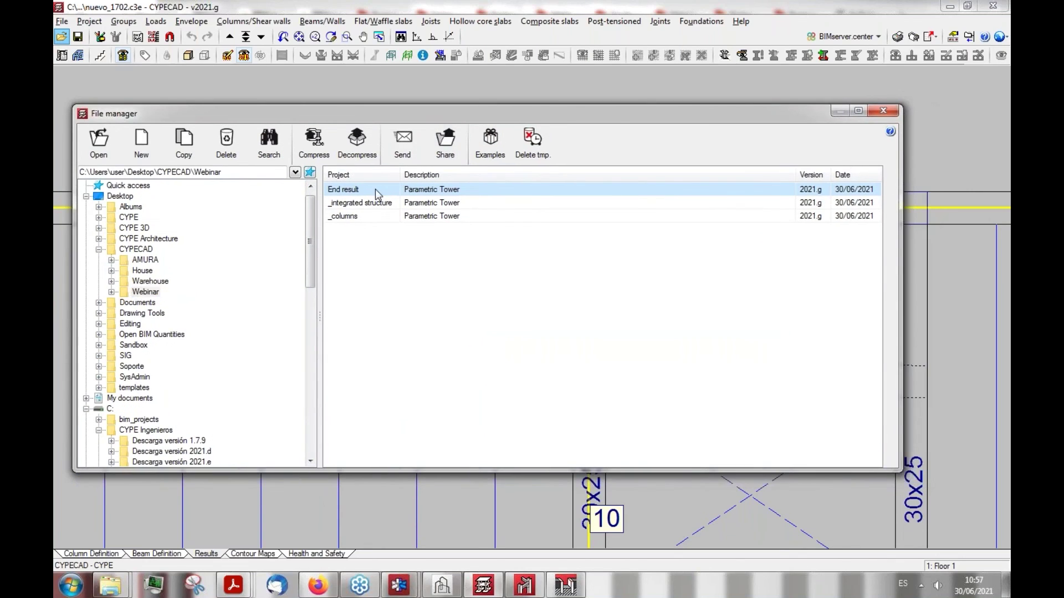
Open the End result job, dismissing its analysis error report, and switch to the job's results view
double_click(375, 189)
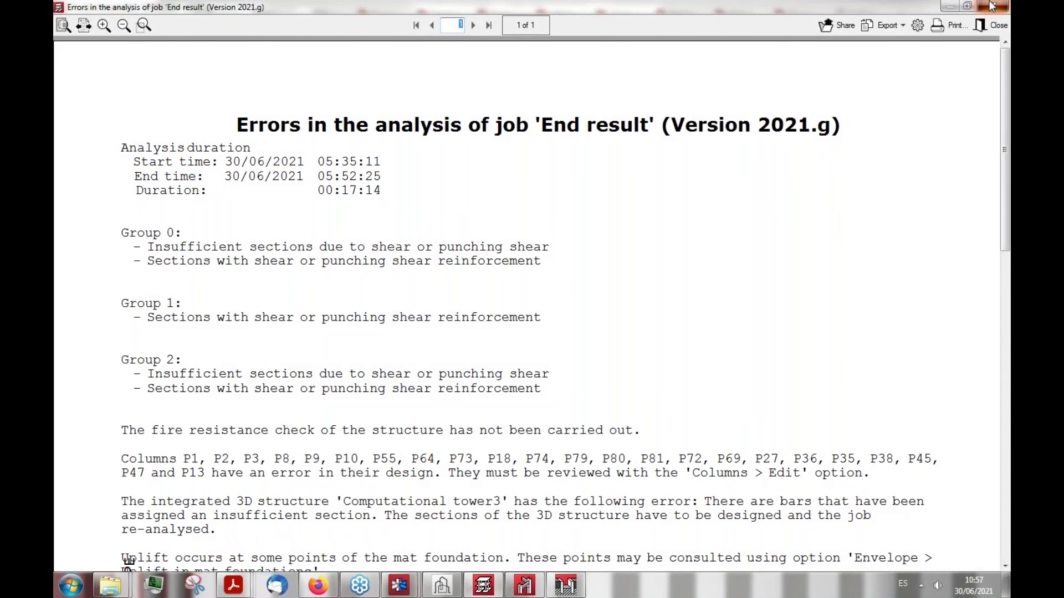
left_click(991, 5)
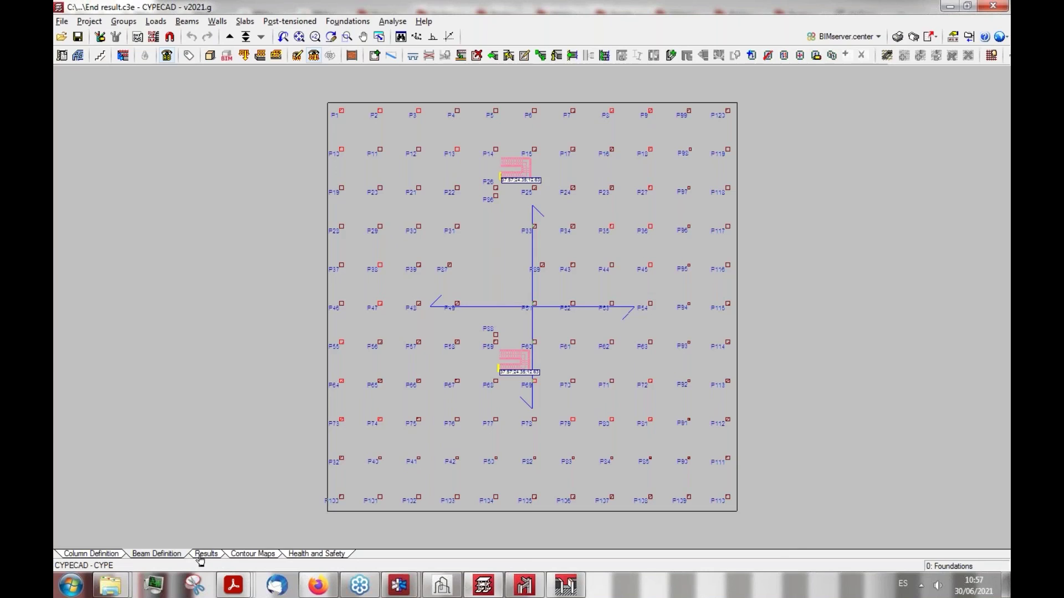
left_click(202, 555)
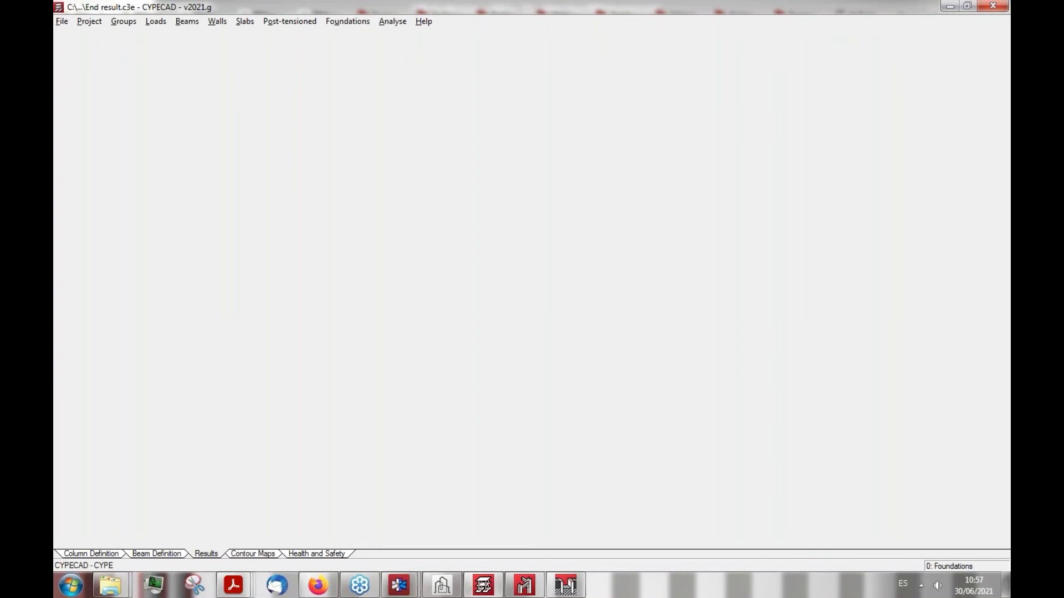